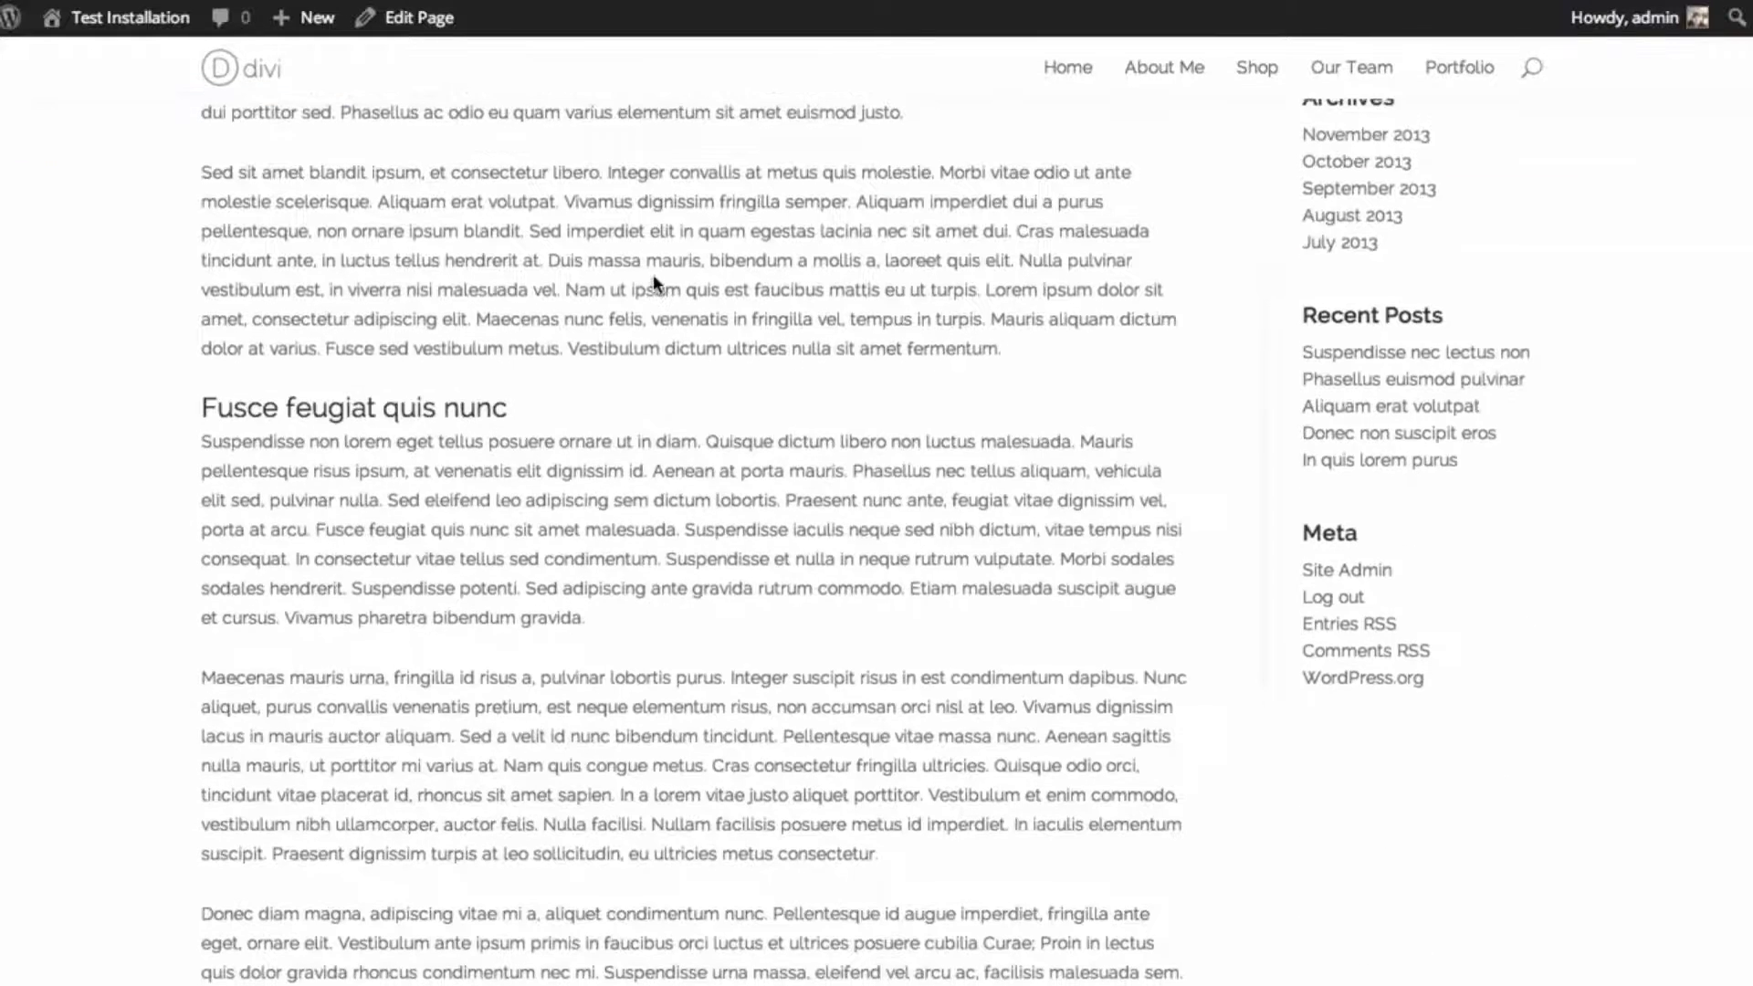
- Go to the site's admin dashboard and open the Divi Theme Options
scroll(655, 287, "up", 5)
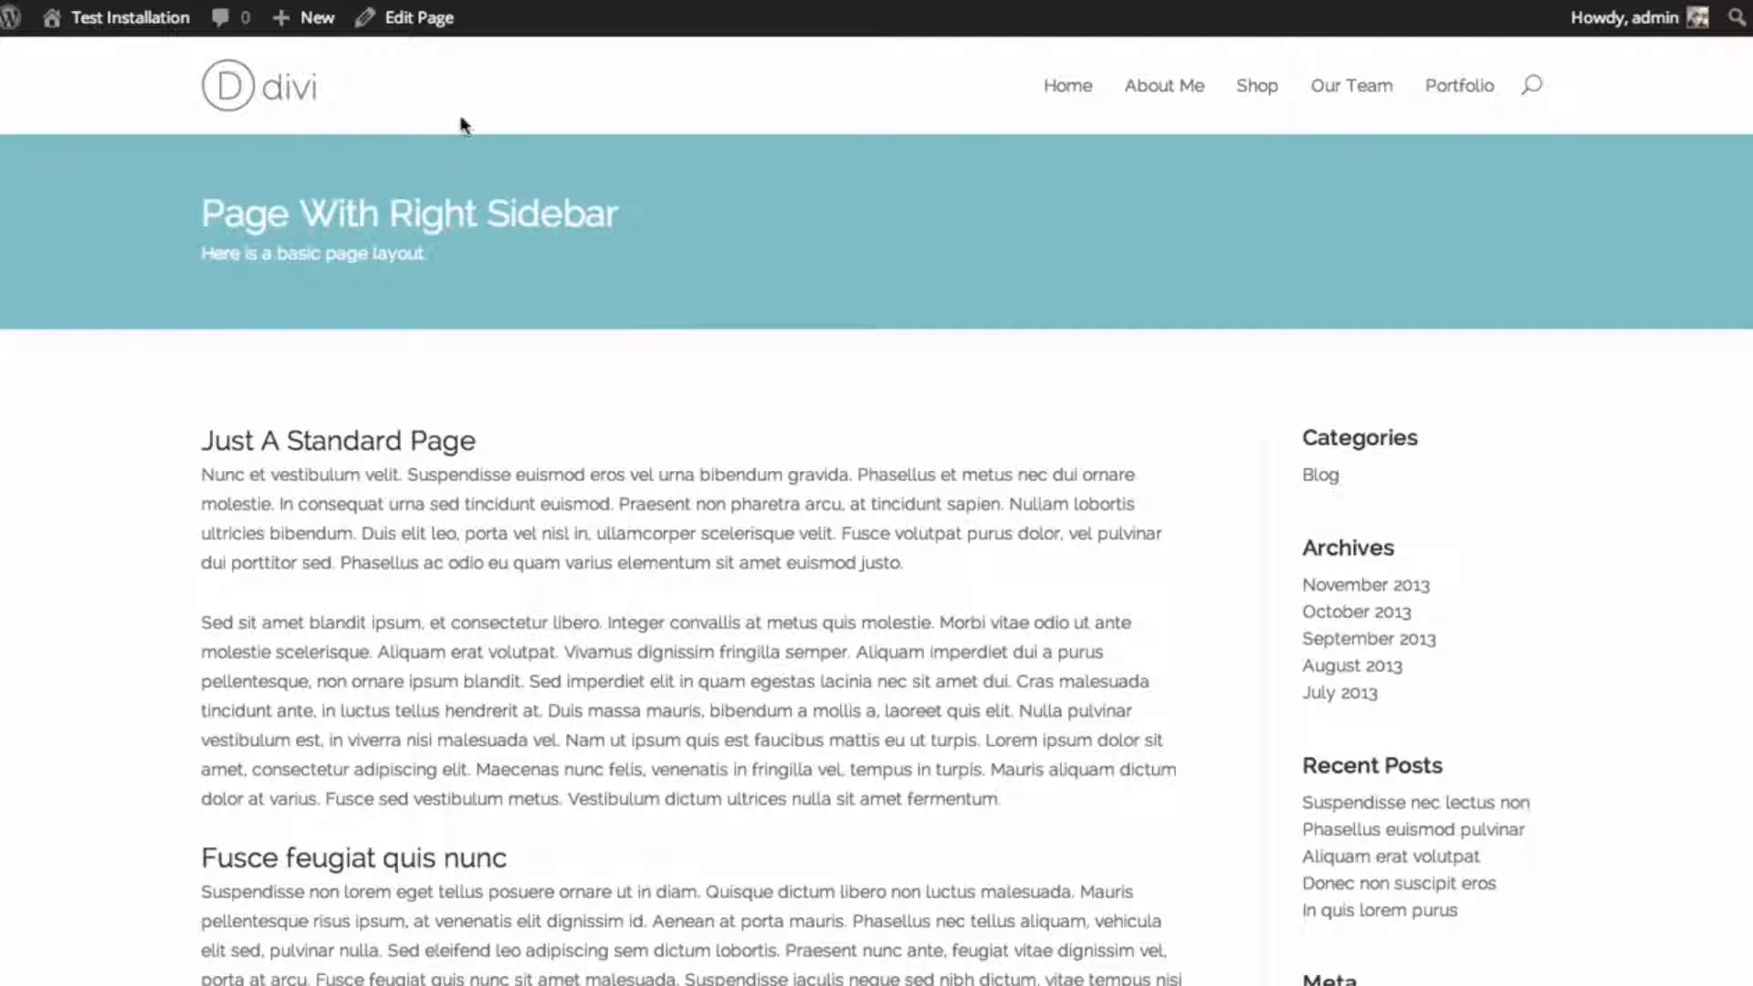
mouse_move(129, 16)
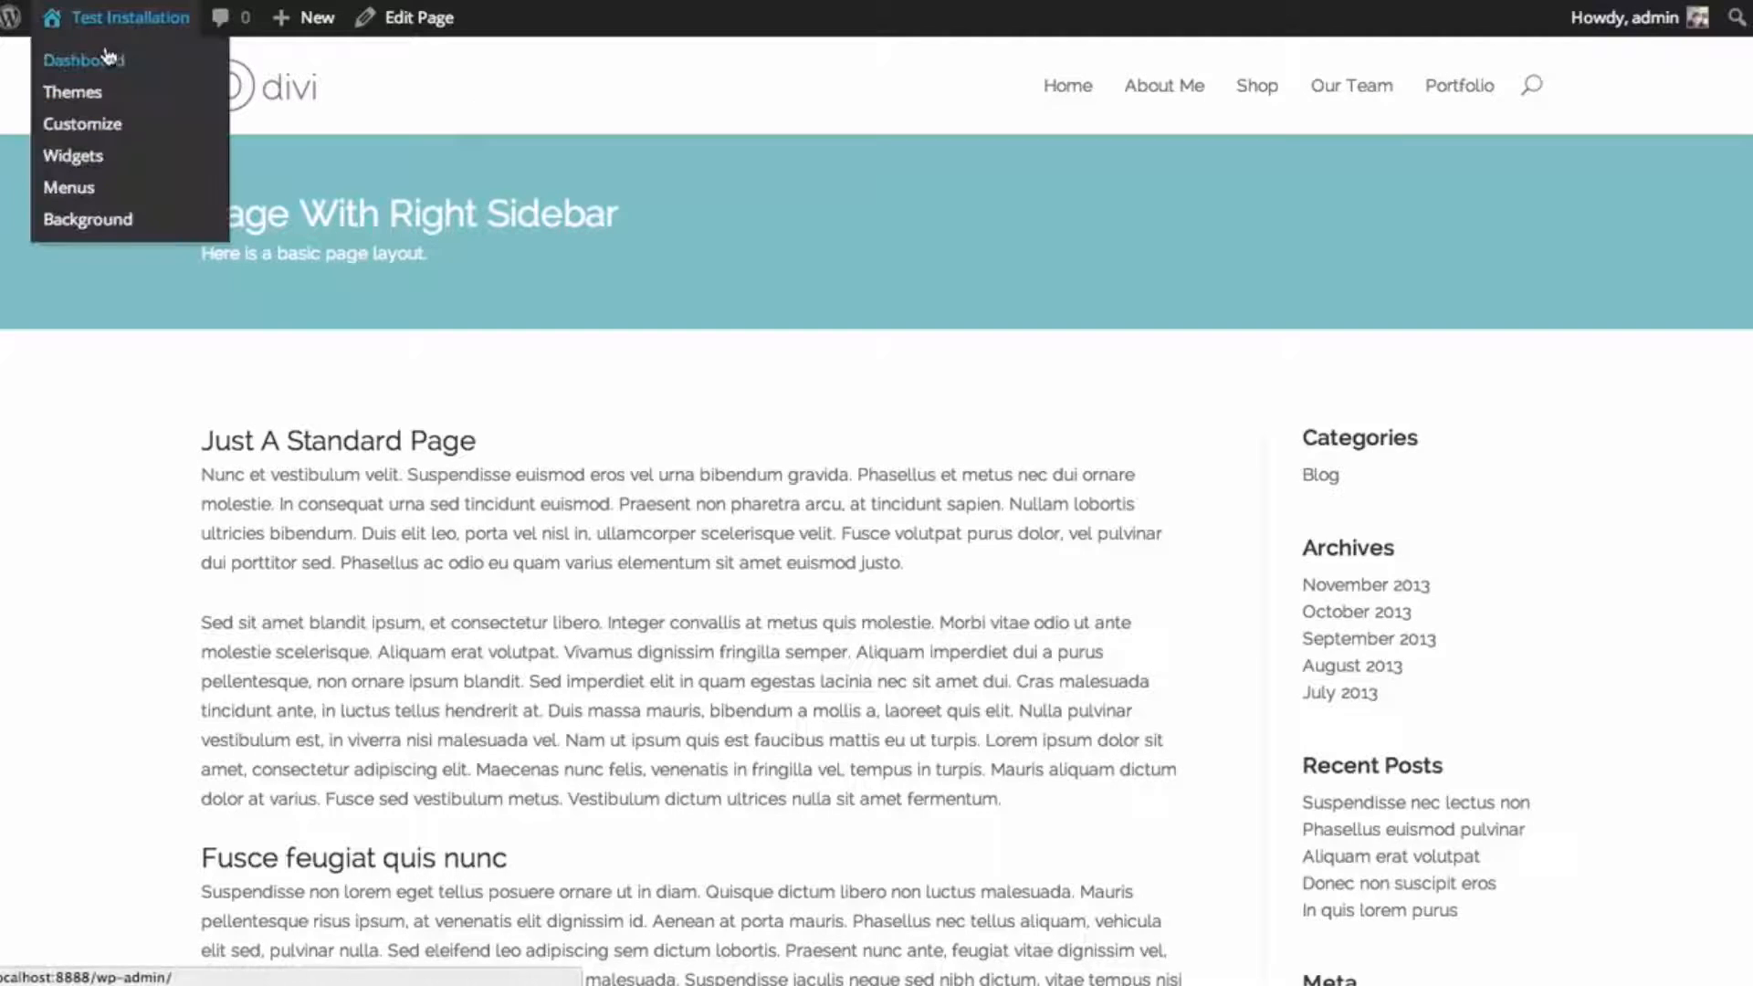
left_click(106, 61)
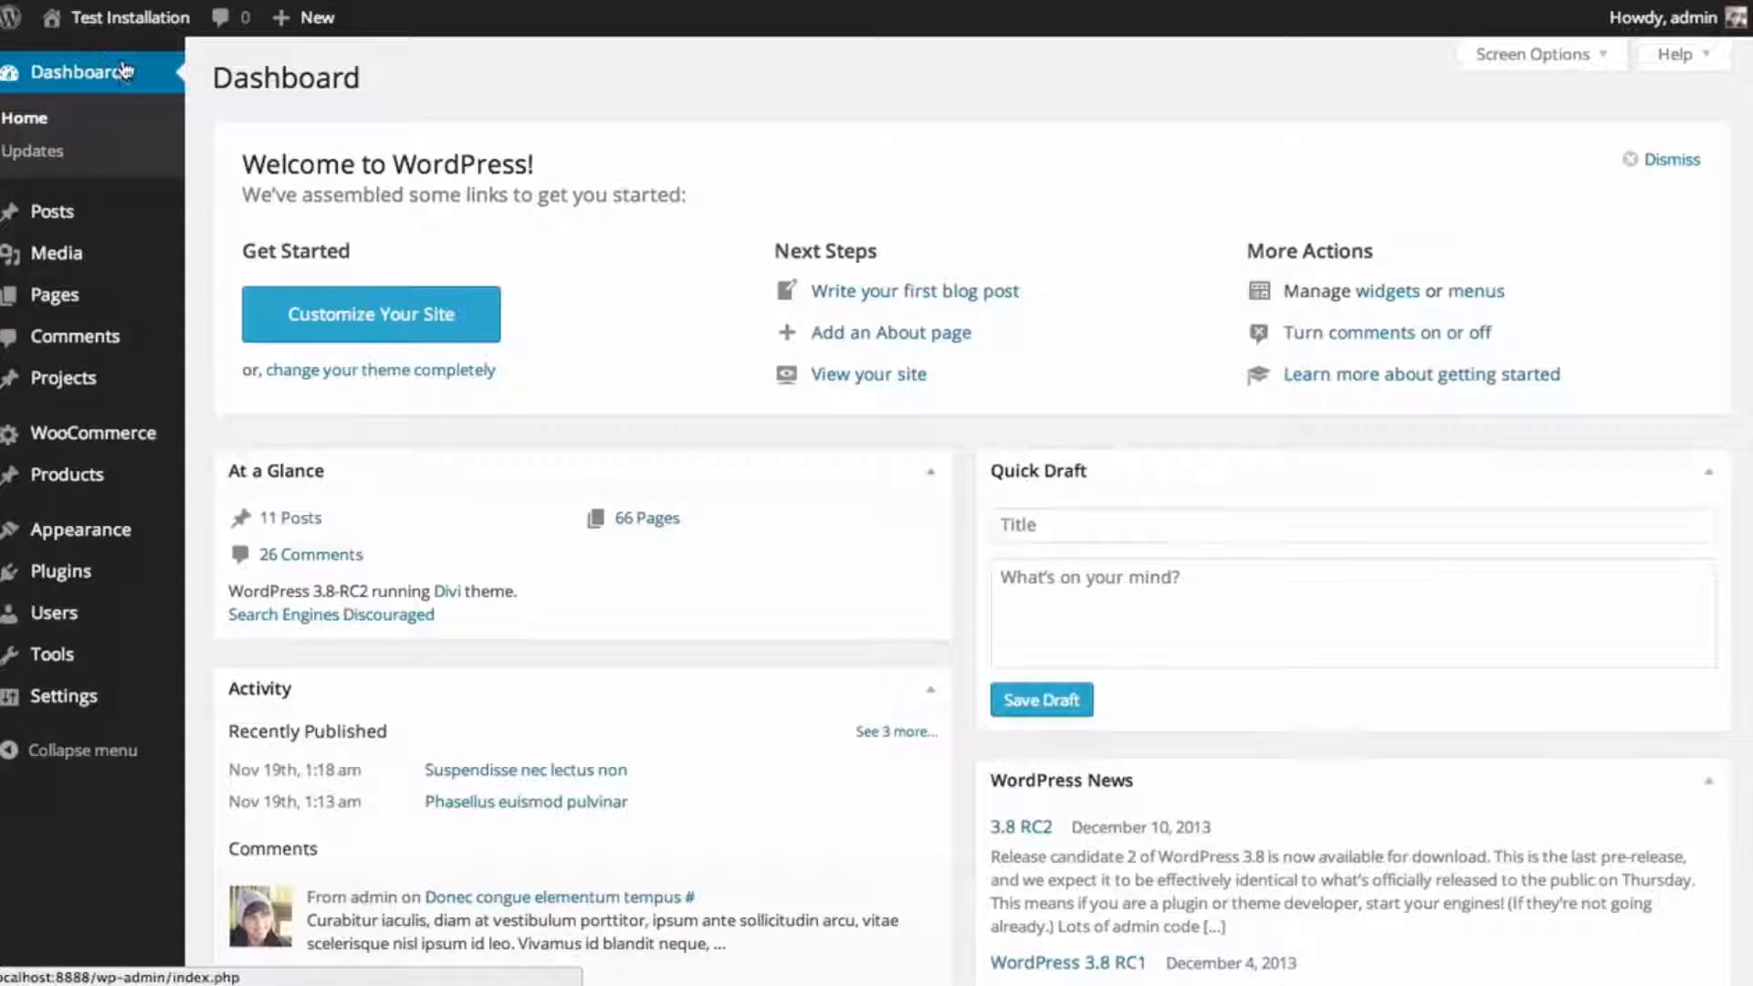
mouse_move(96, 537)
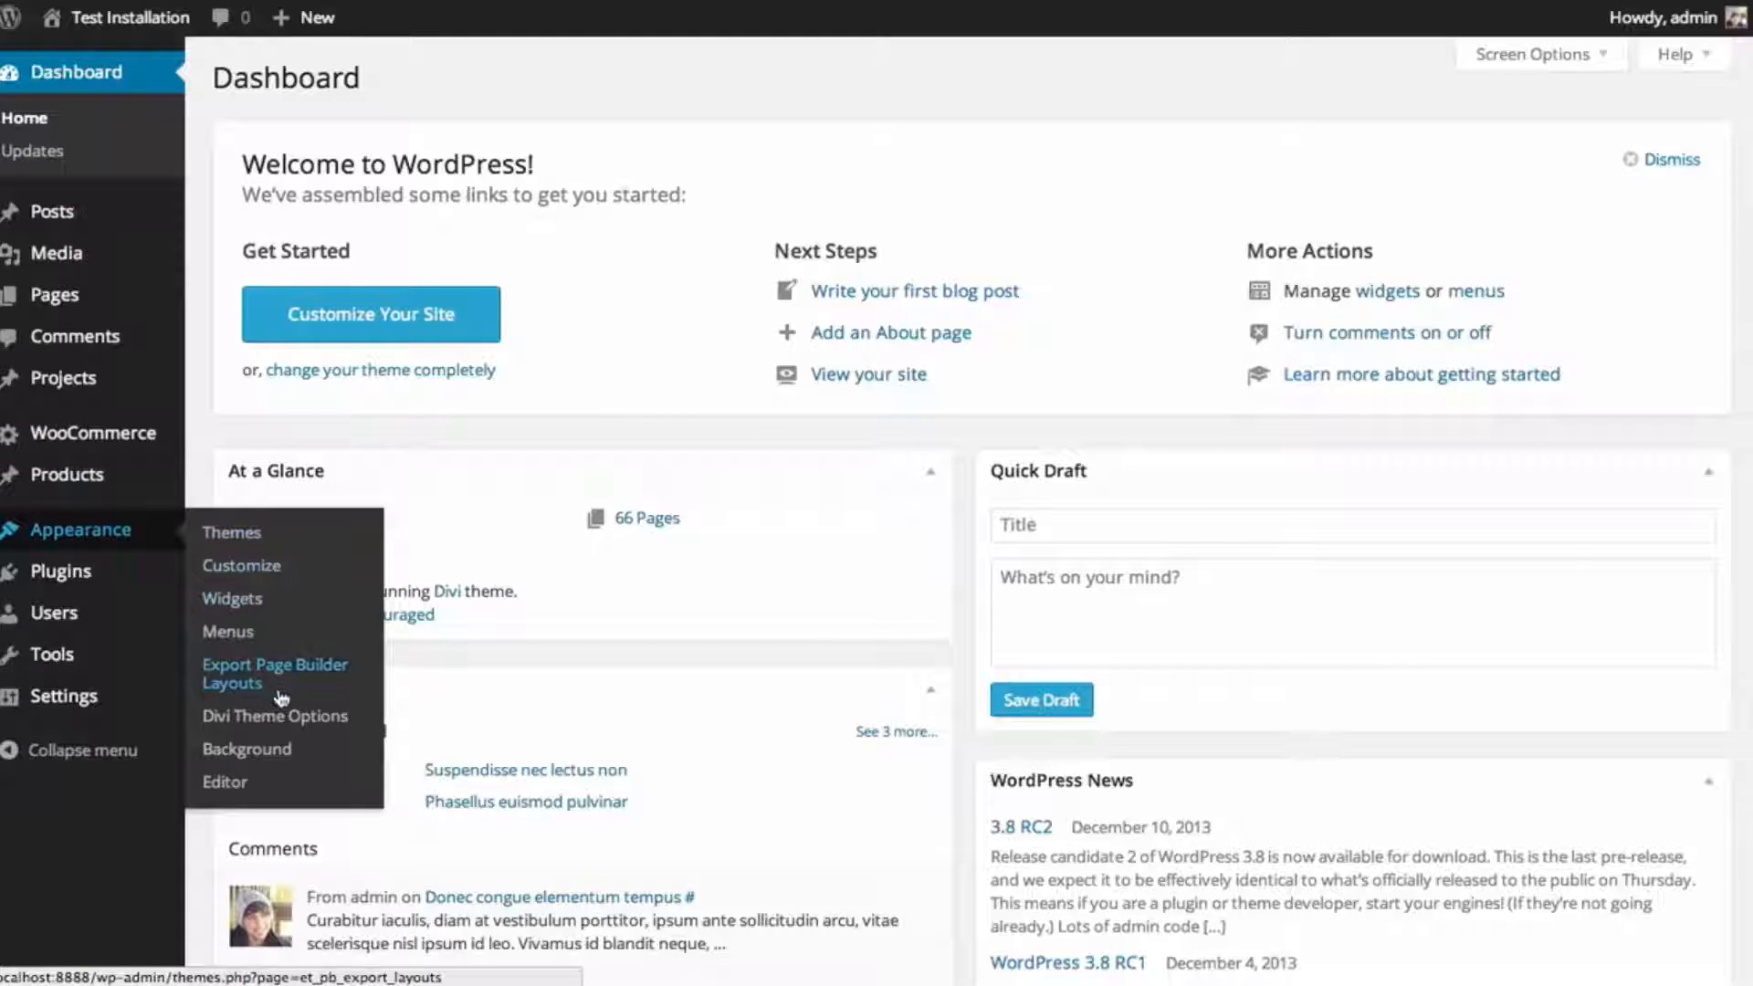
left_click(315, 726)
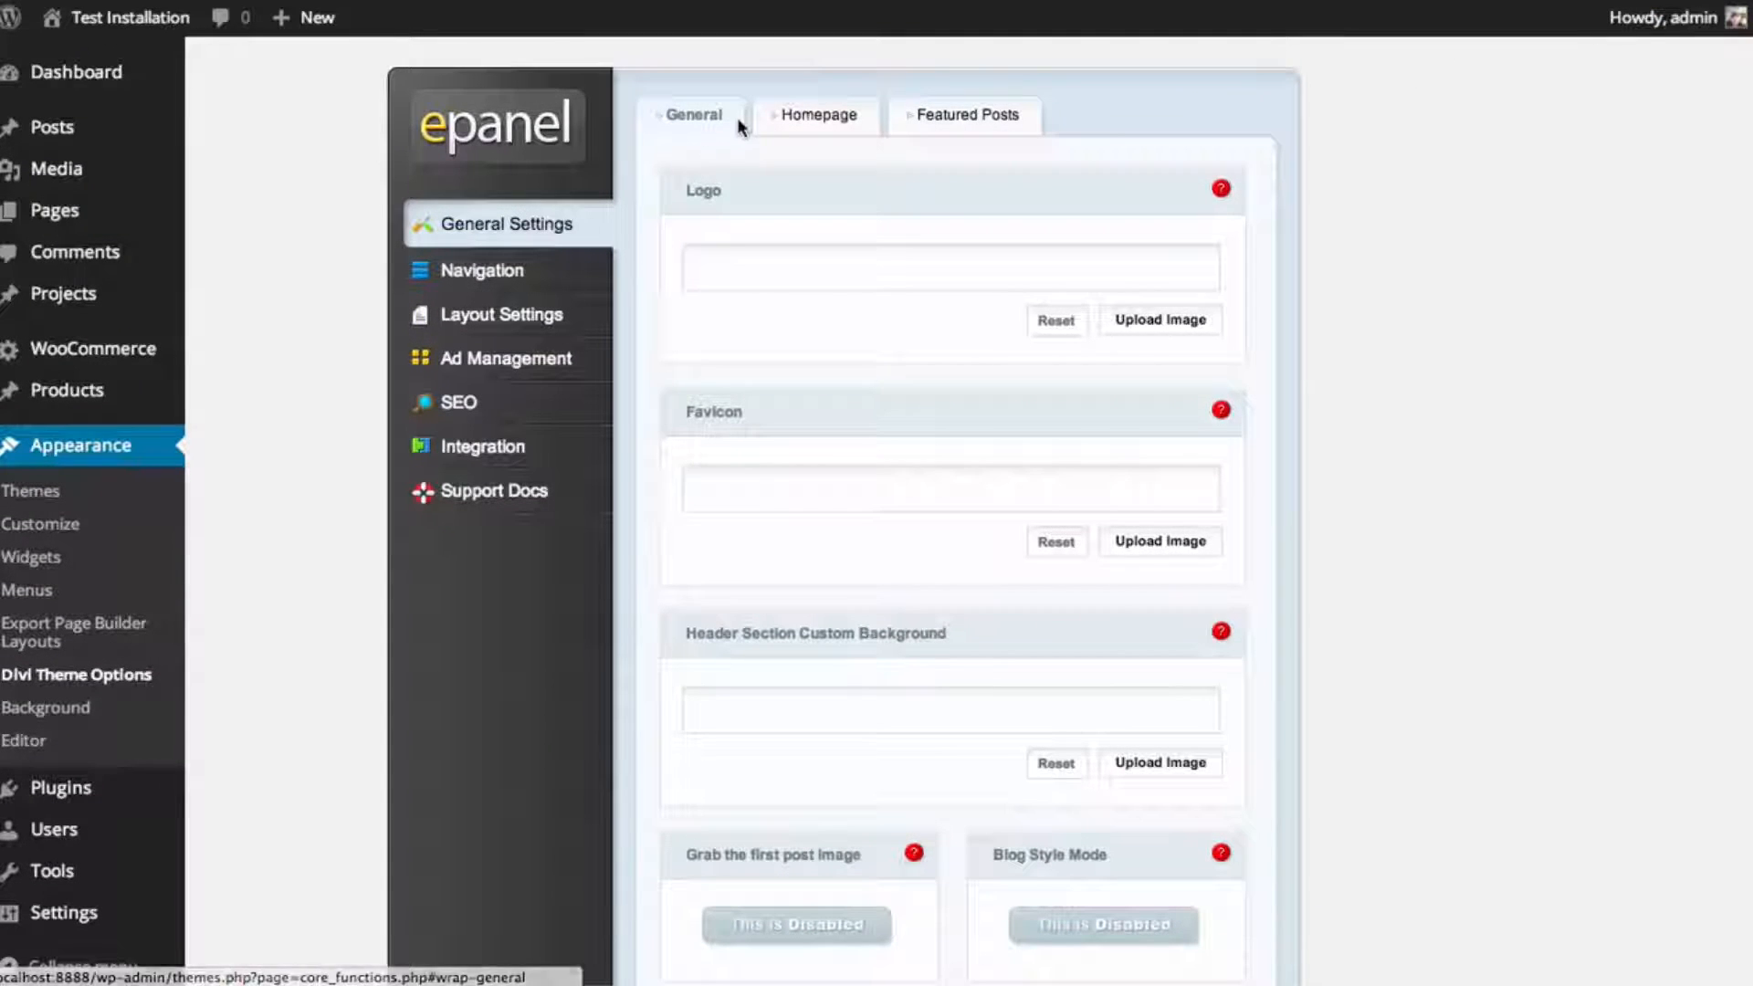
- Upload logo2.png from the computer at full size and use it as the site logo
left_click(736, 265)
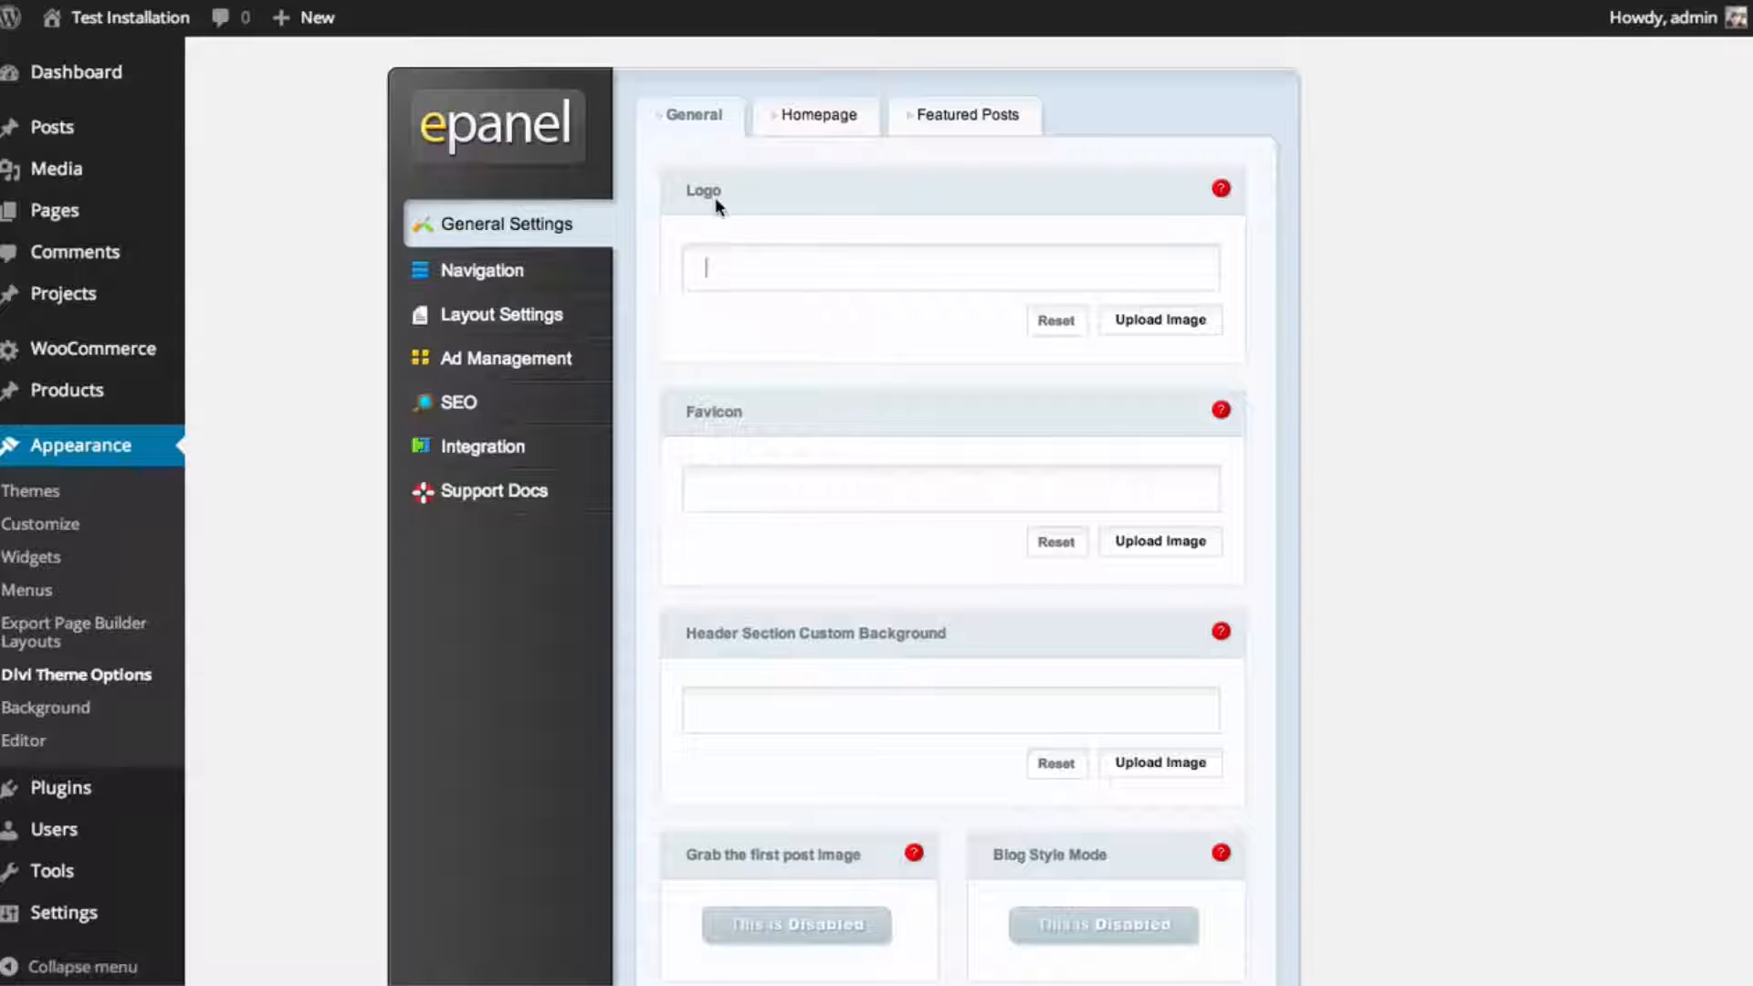
left_click(1184, 320)
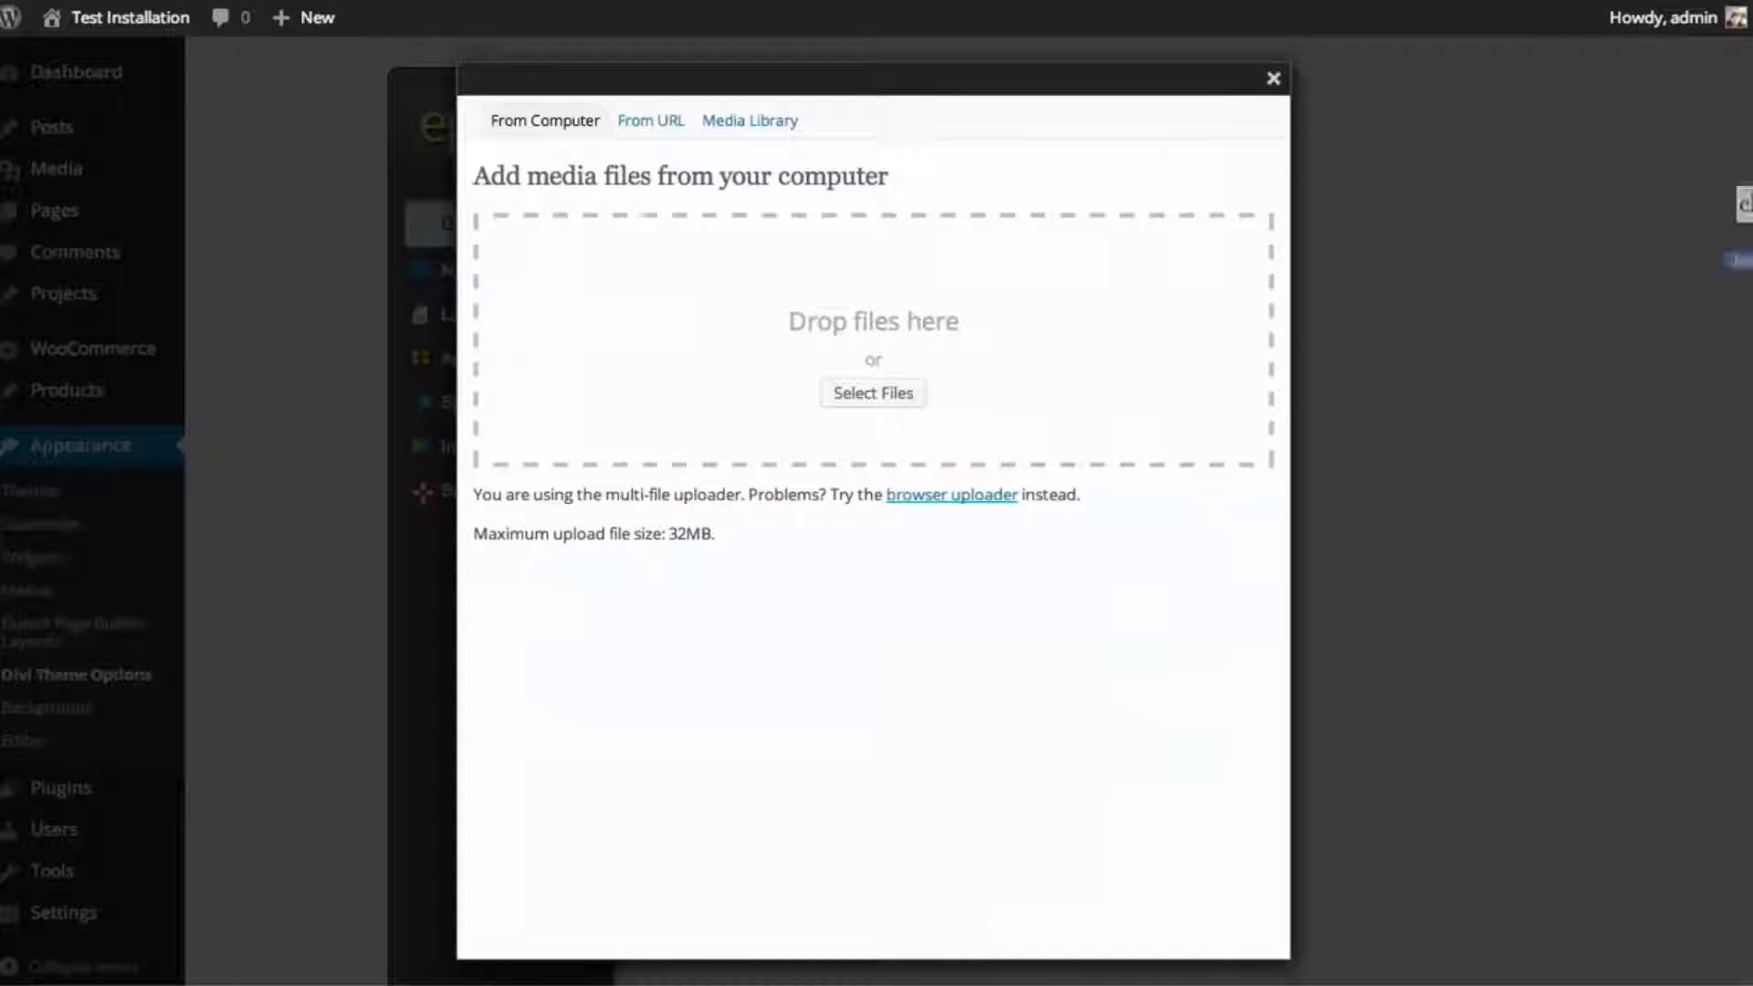
left_click_drag(1744, 203, 882, 318)
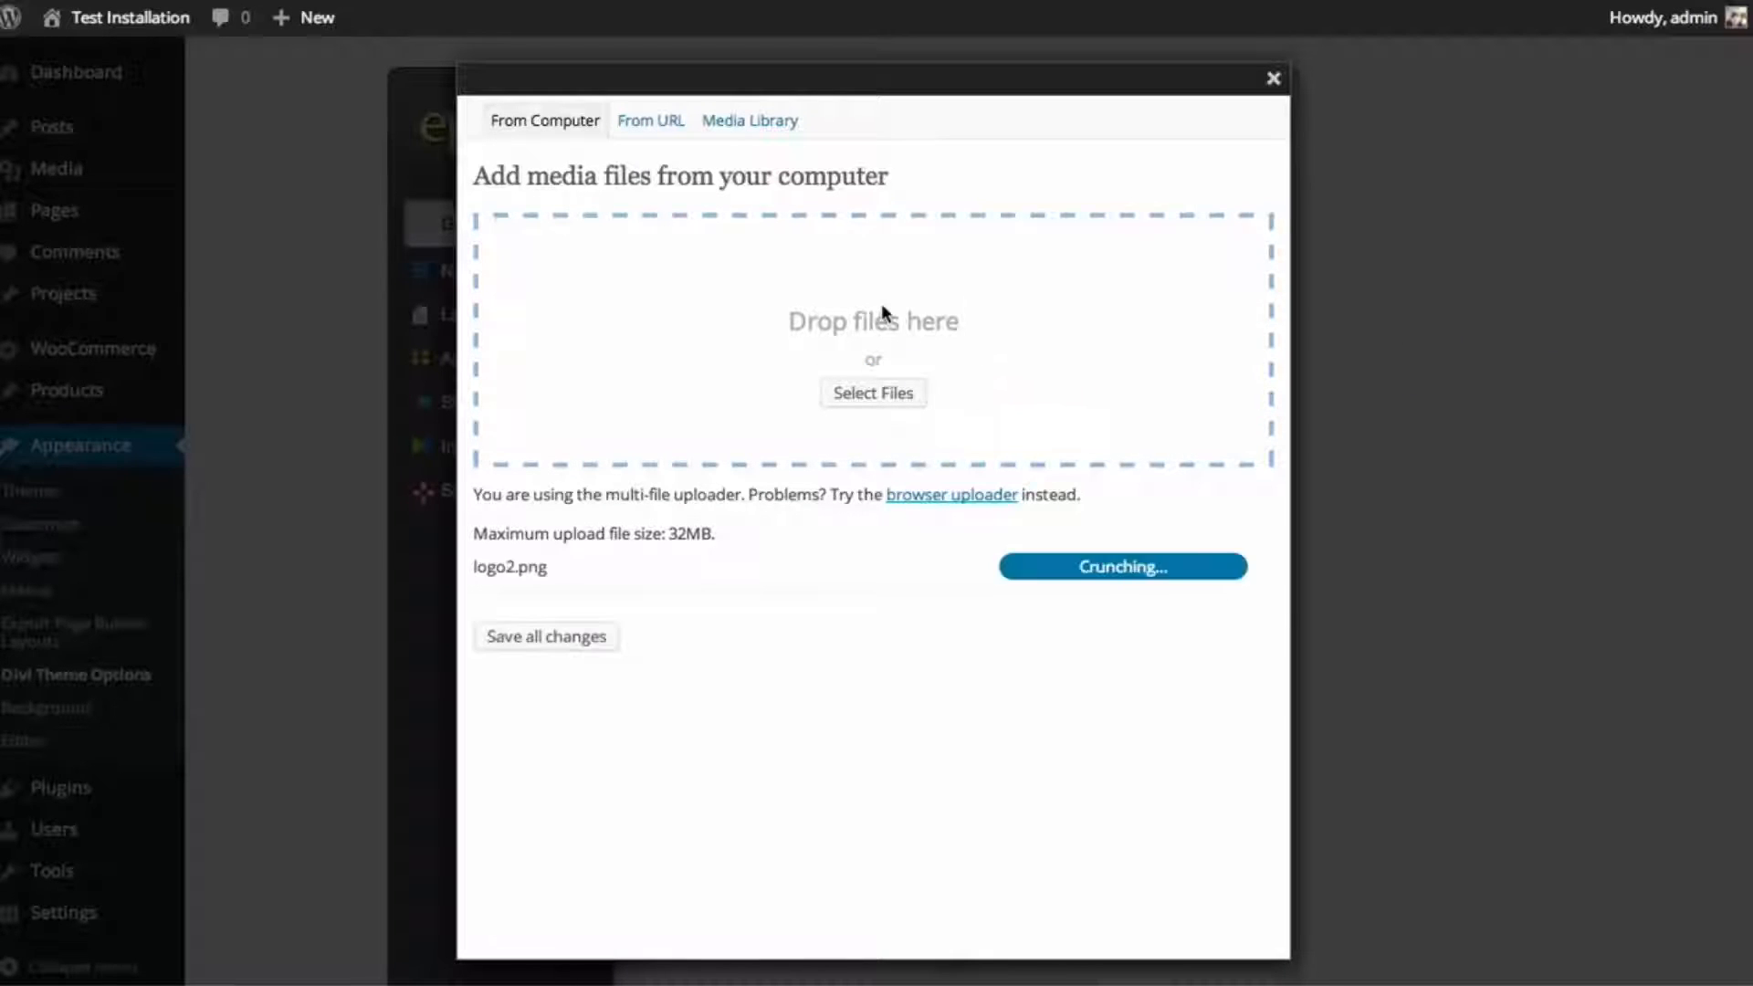
scroll(1036, 488, "down", 6)
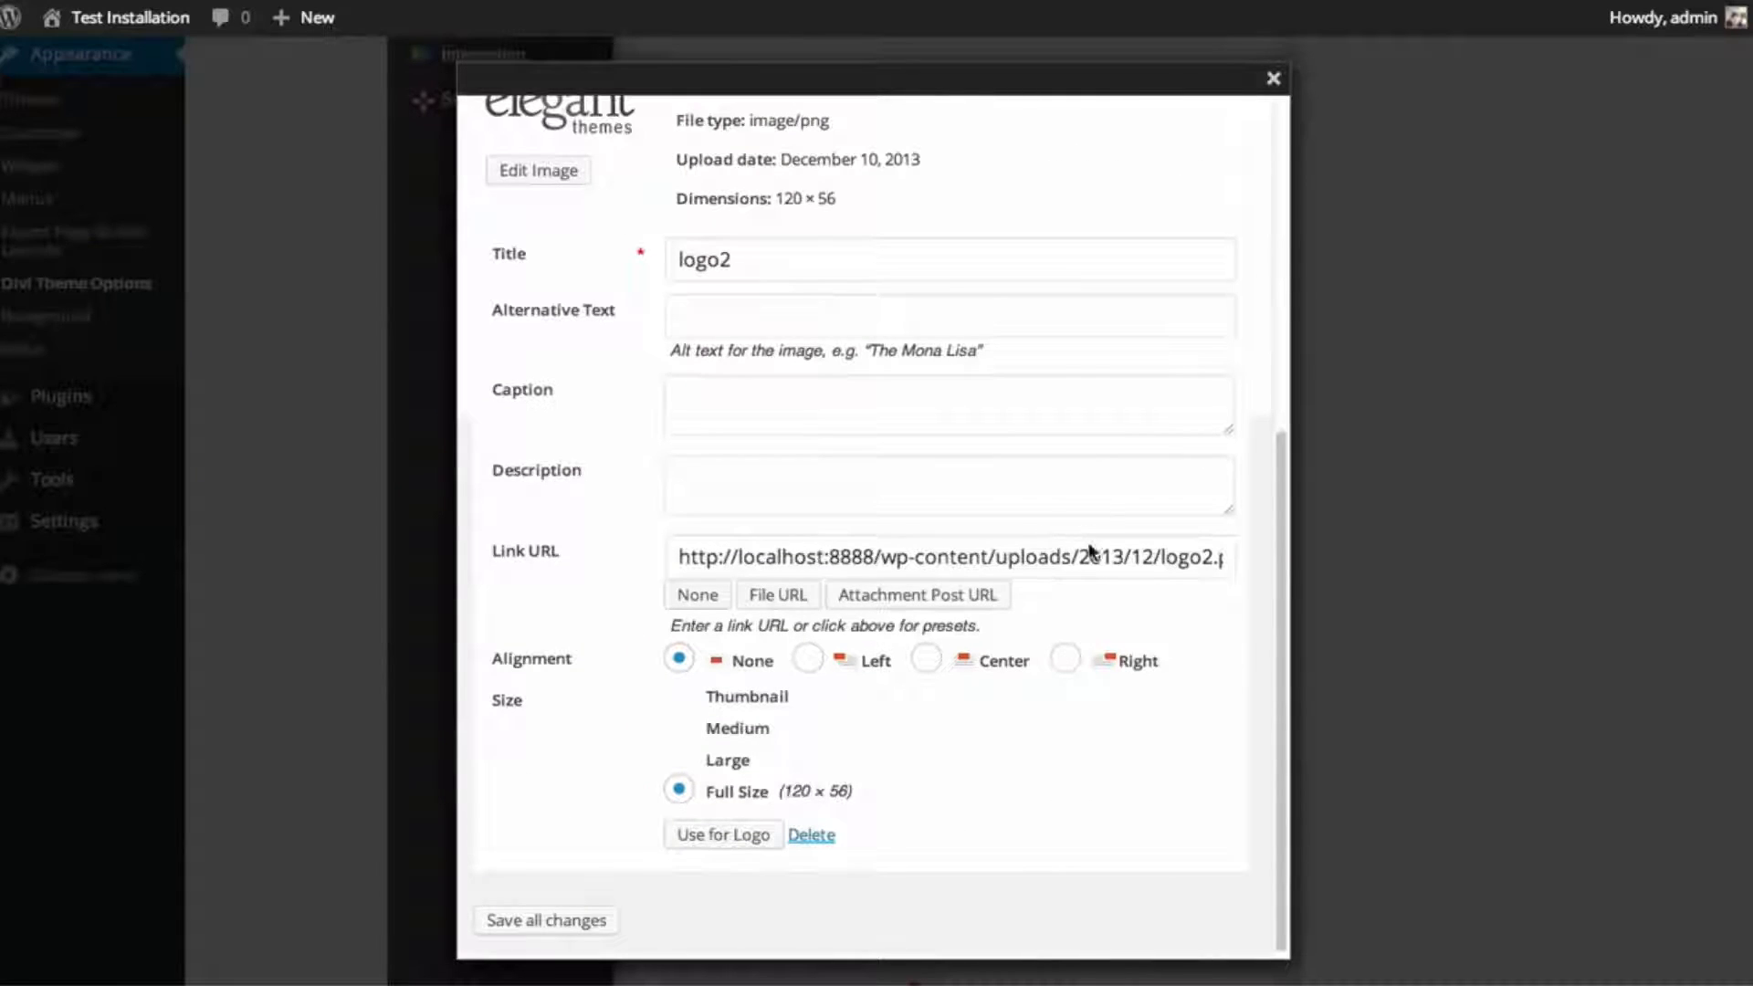
left_click(717, 837)
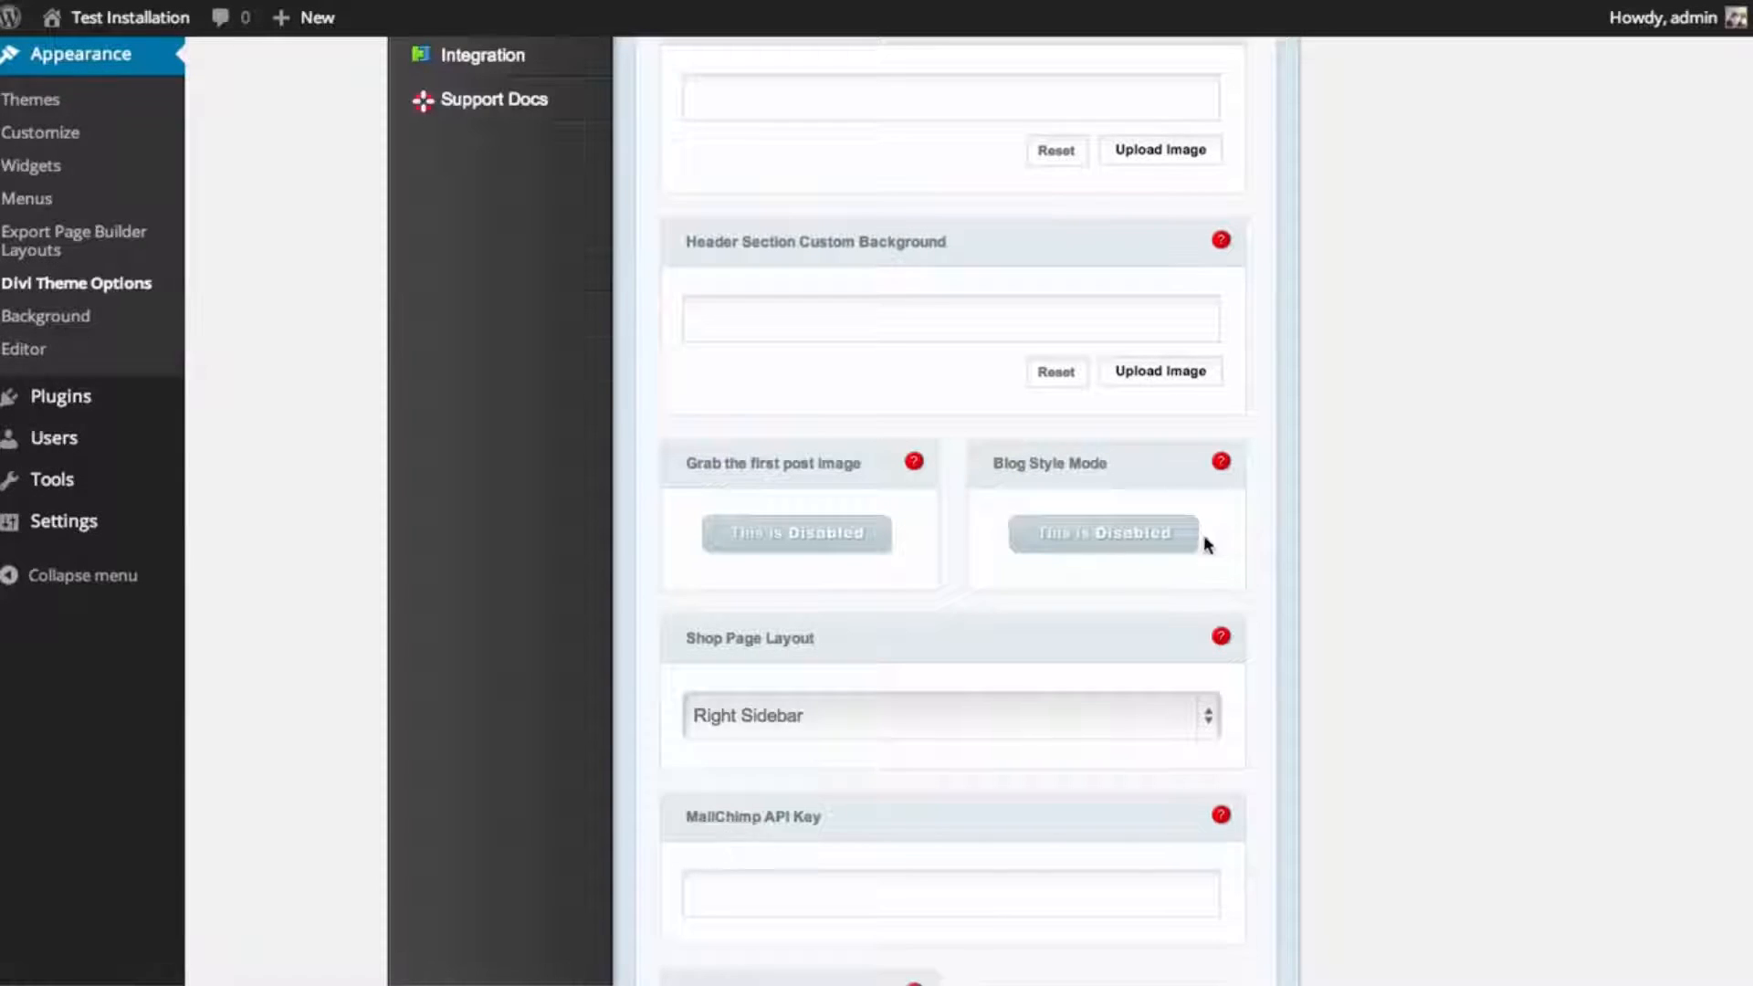
- Check the image address in the Logo setting and save the theme options
scroll(1224, 548, "up", 5)
left_click_drag(756, 270, 1182, 267)
left_click(1176, 267)
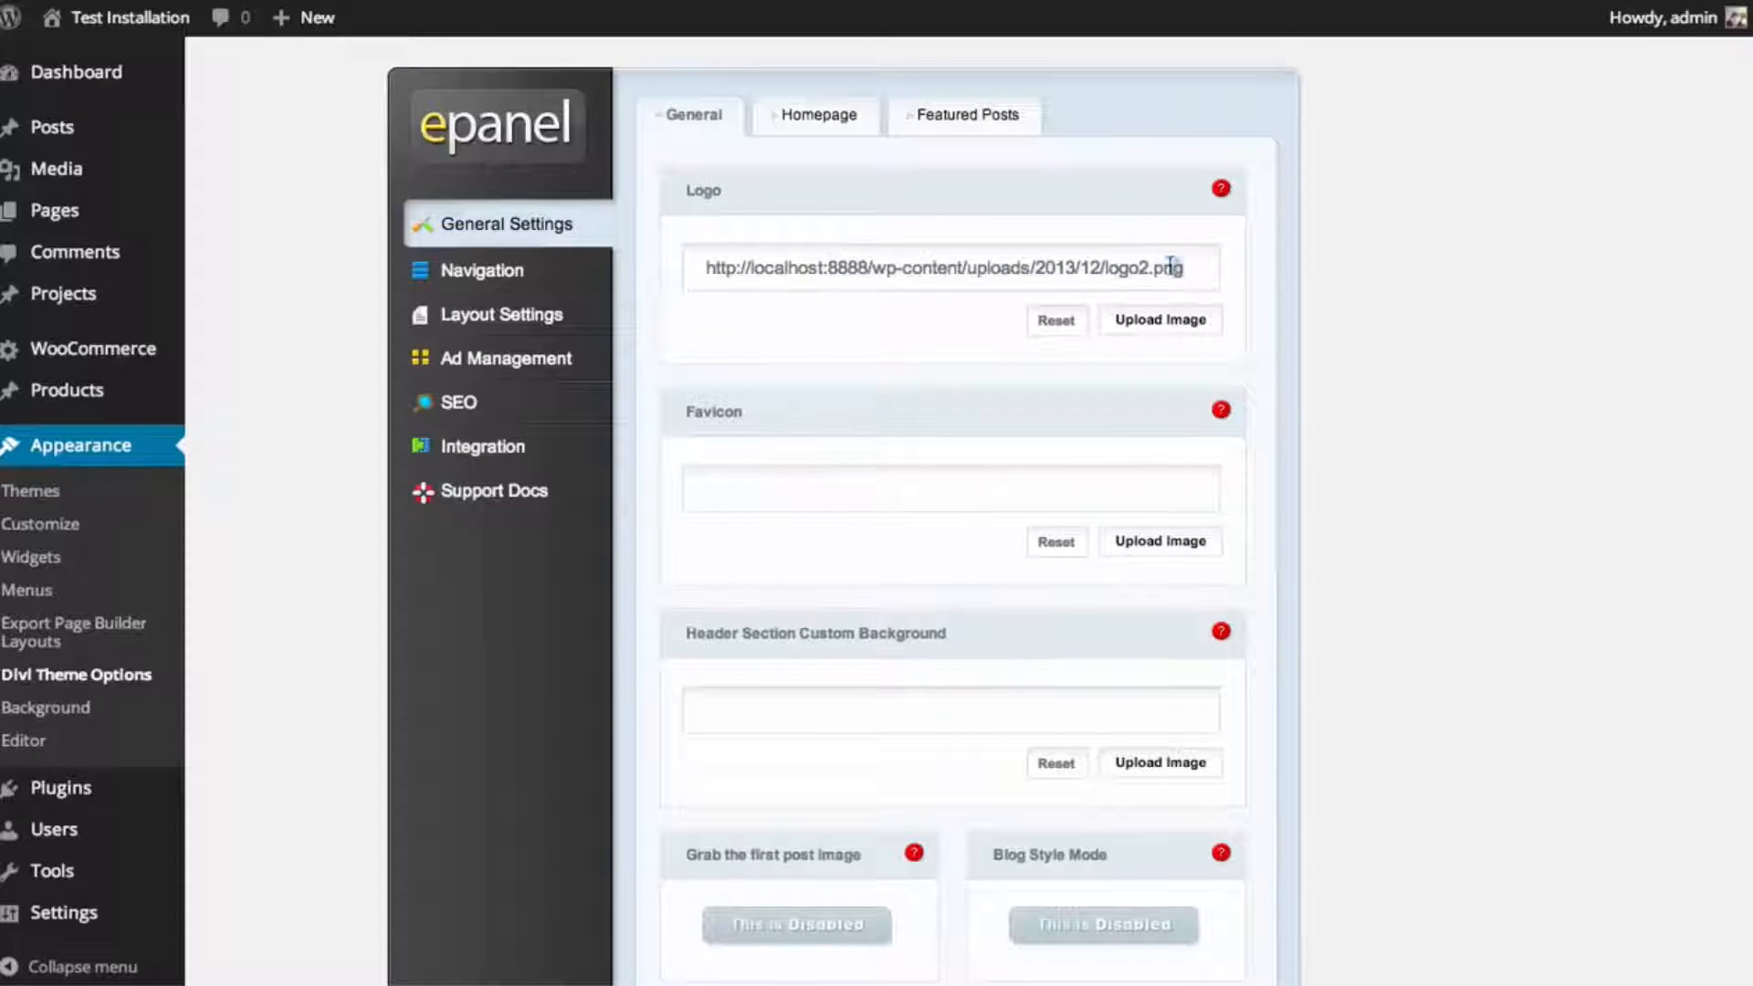
left_click(984, 267)
left_click_drag(714, 270, 1041, 268)
triple_click(900, 268)
left_click(777, 270)
scroll(1382, 430, "down", 15)
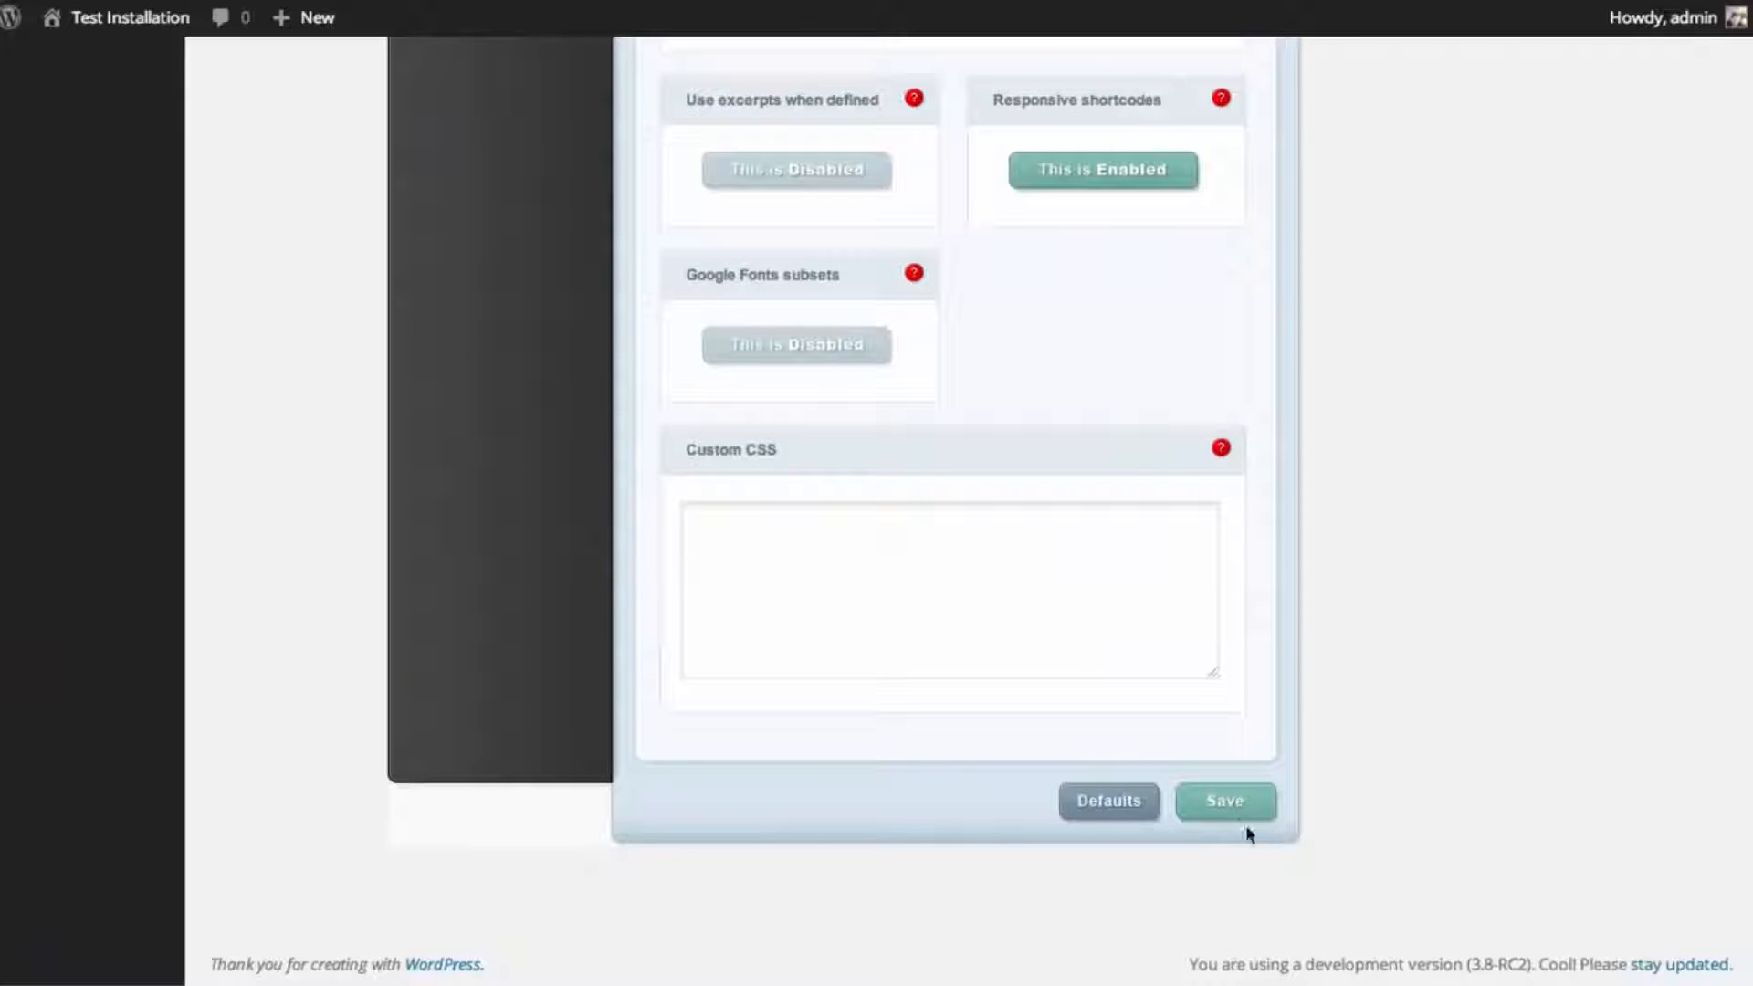
left_click(1242, 812)
- Visit the live site's homepage and check the logo in the header while scrolling
scroll(1421, 535, "up", 10)
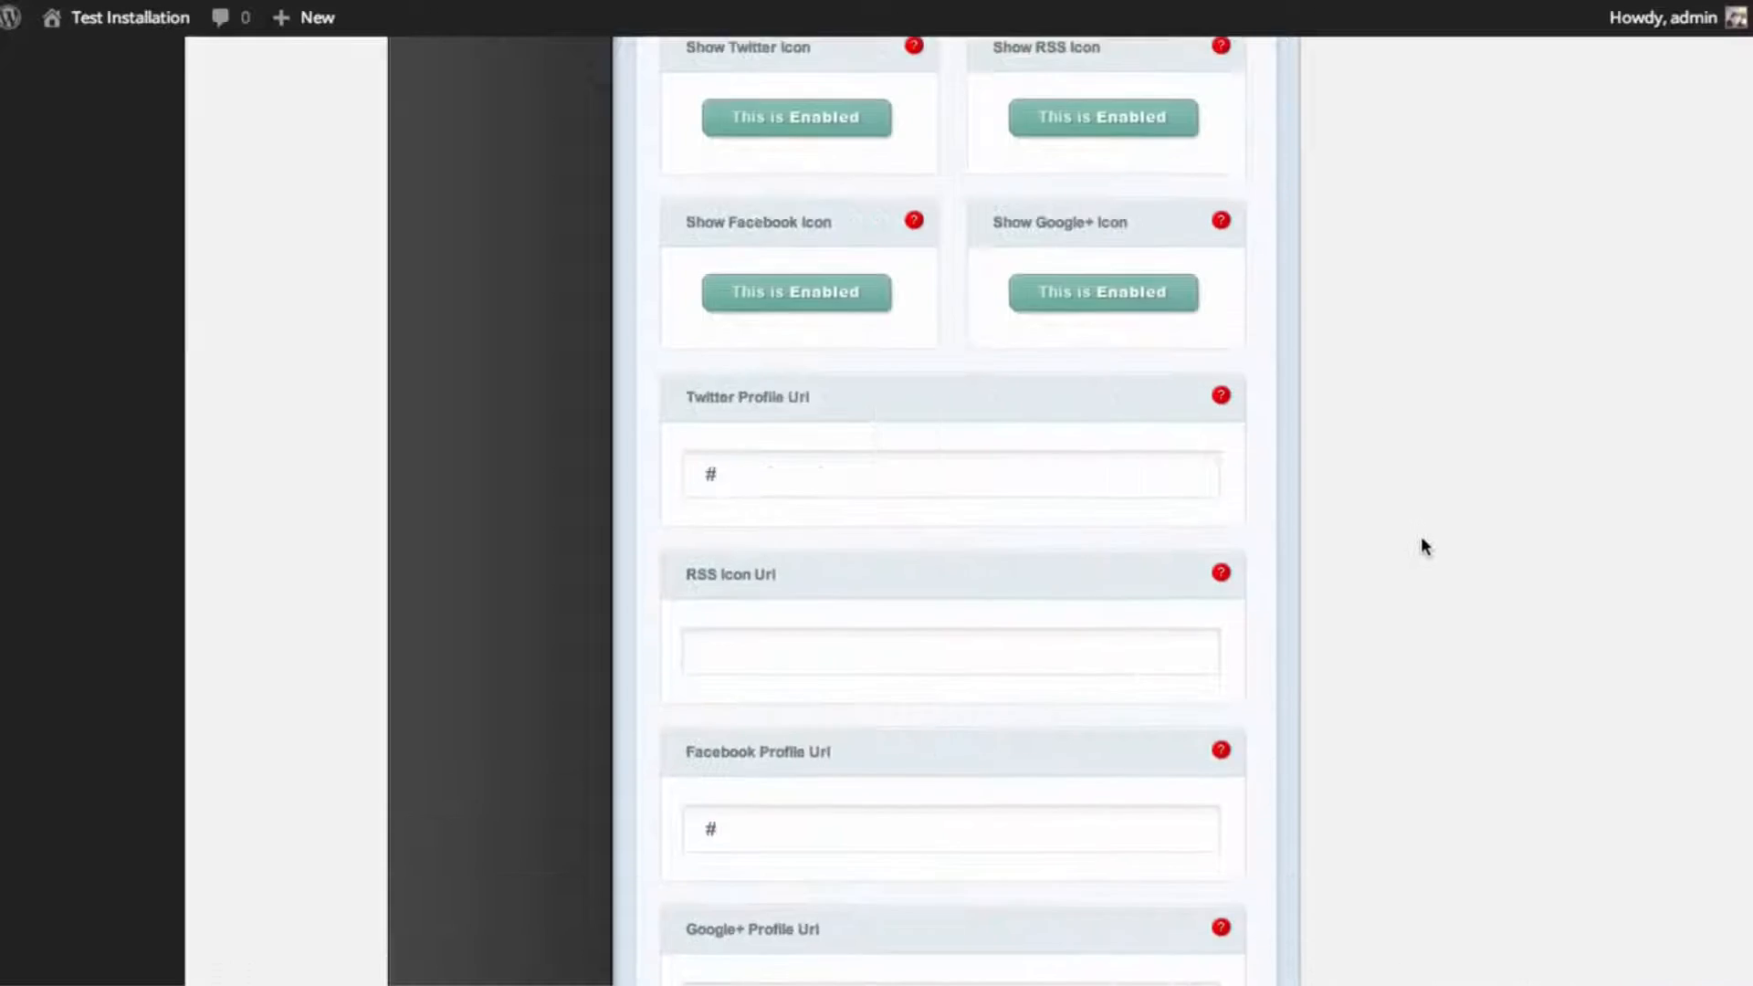
scroll(1422, 546, "up", 5)
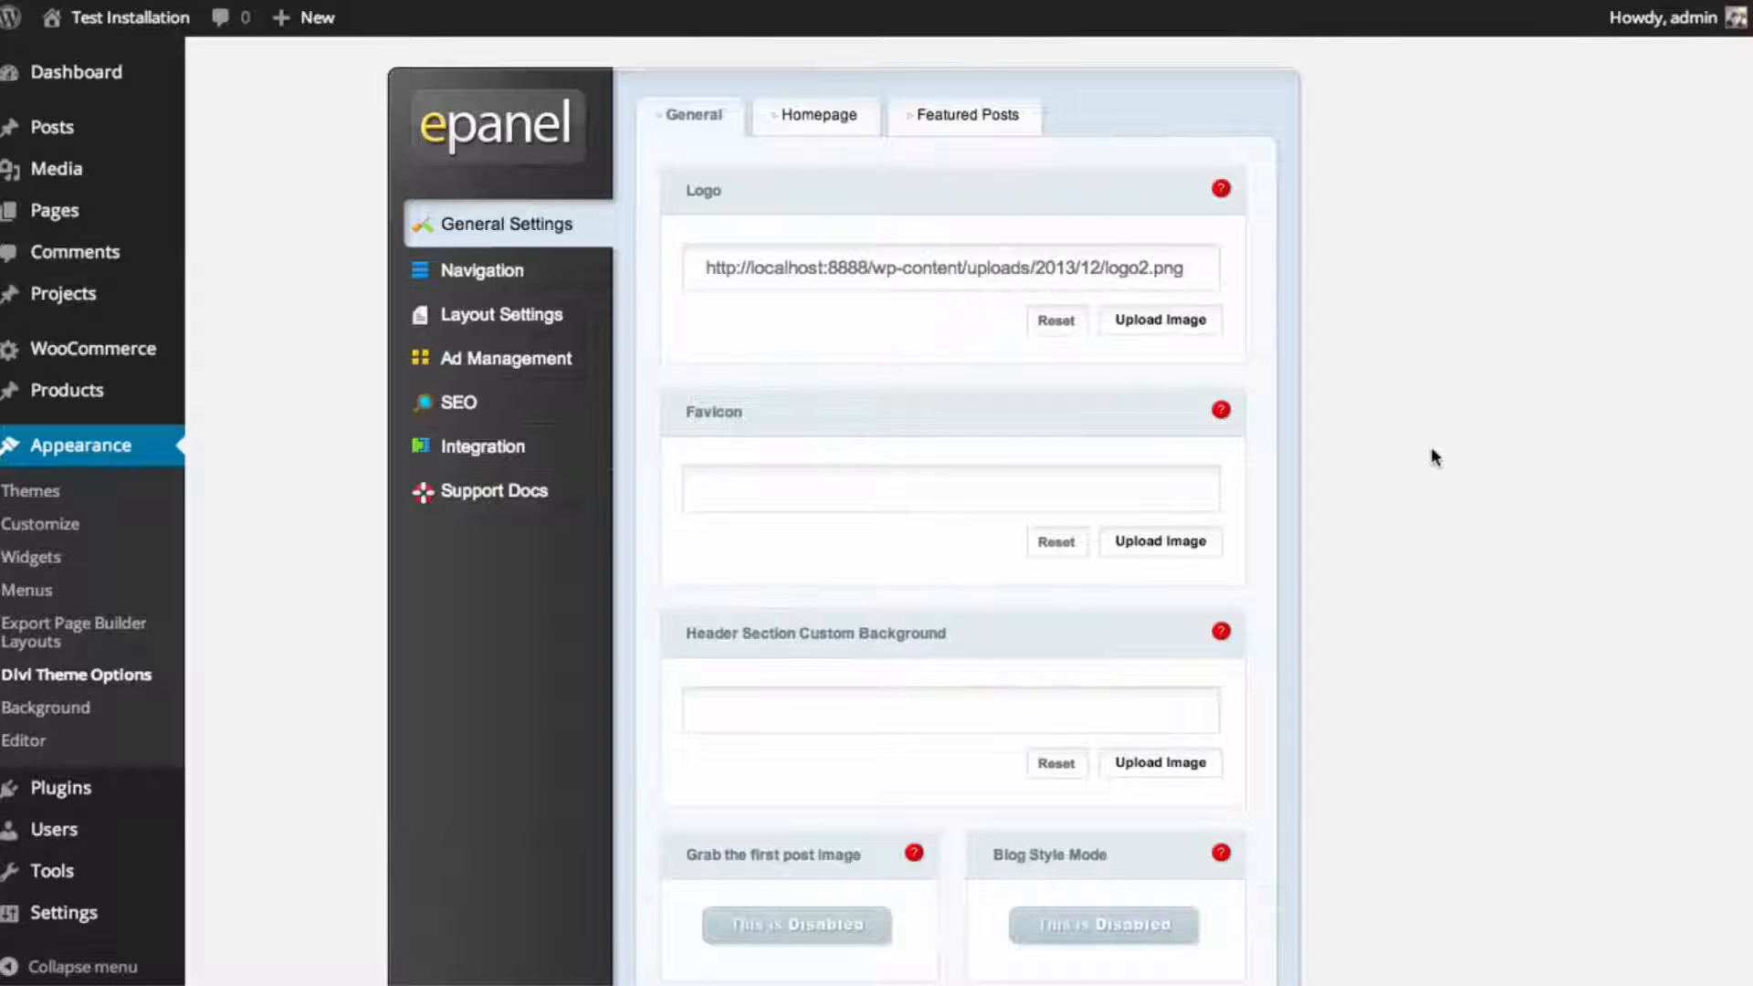
left_click(155, 20)
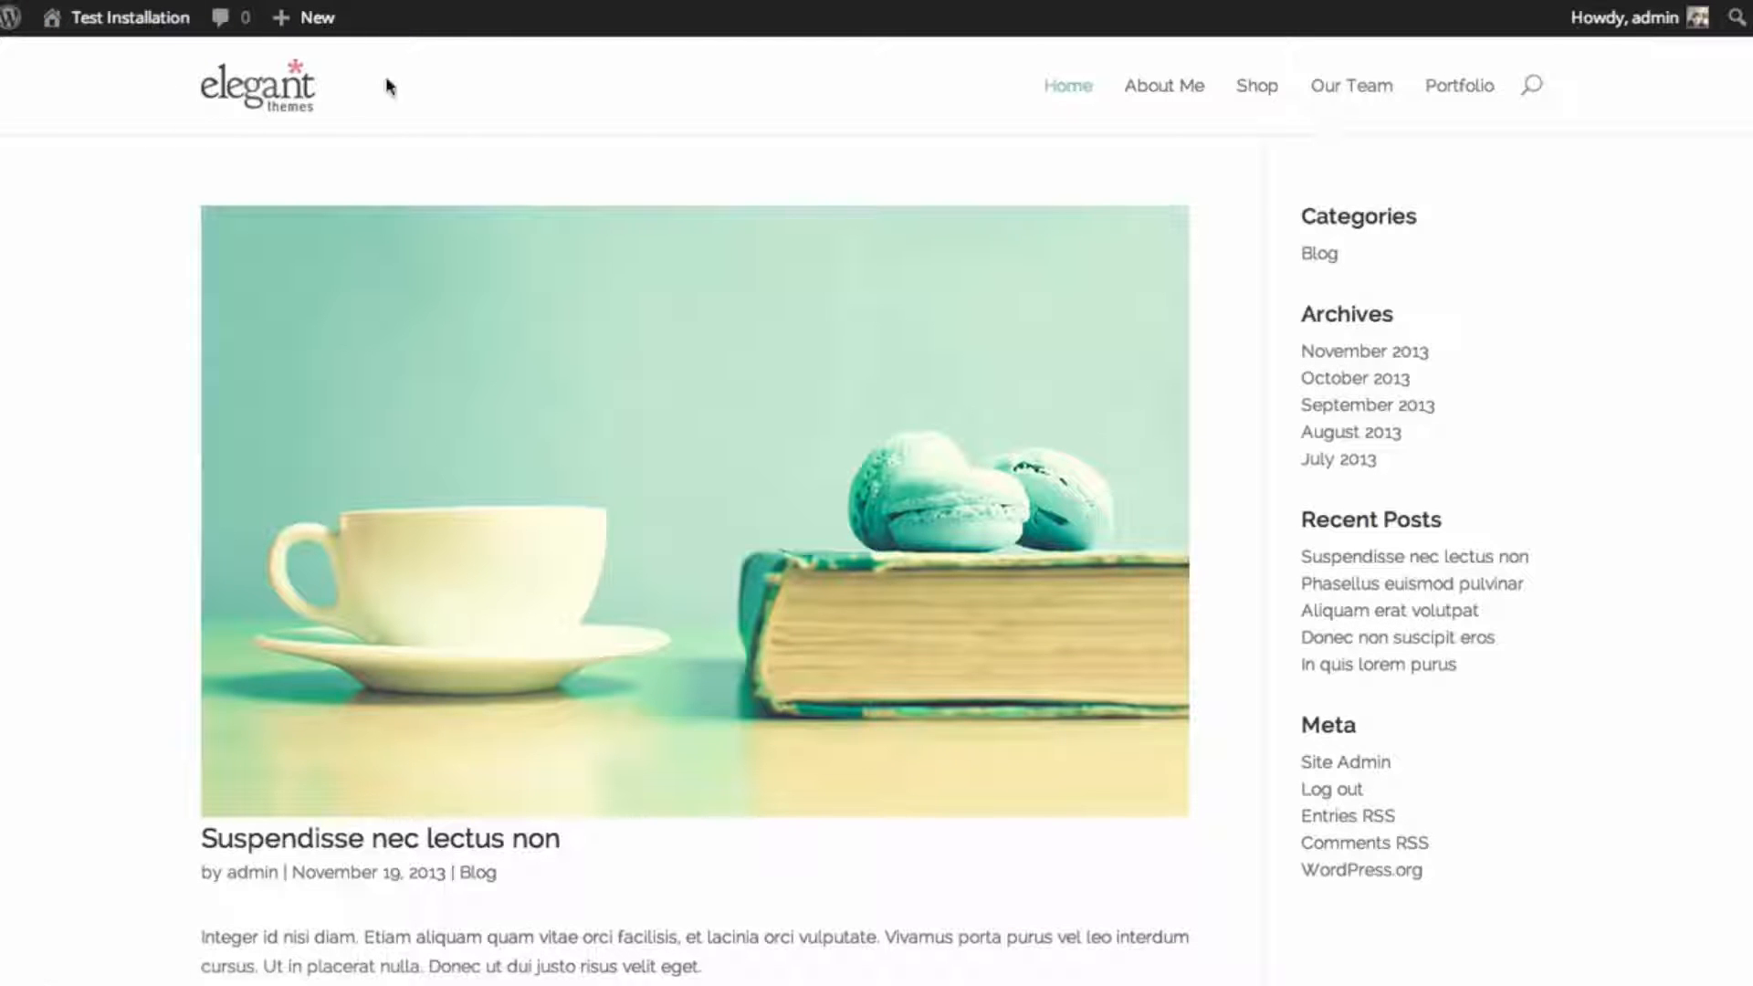
scroll(628, 188, "down", 2)
scroll(629, 187, "down", 4)
scroll(618, 243, "up", 5)
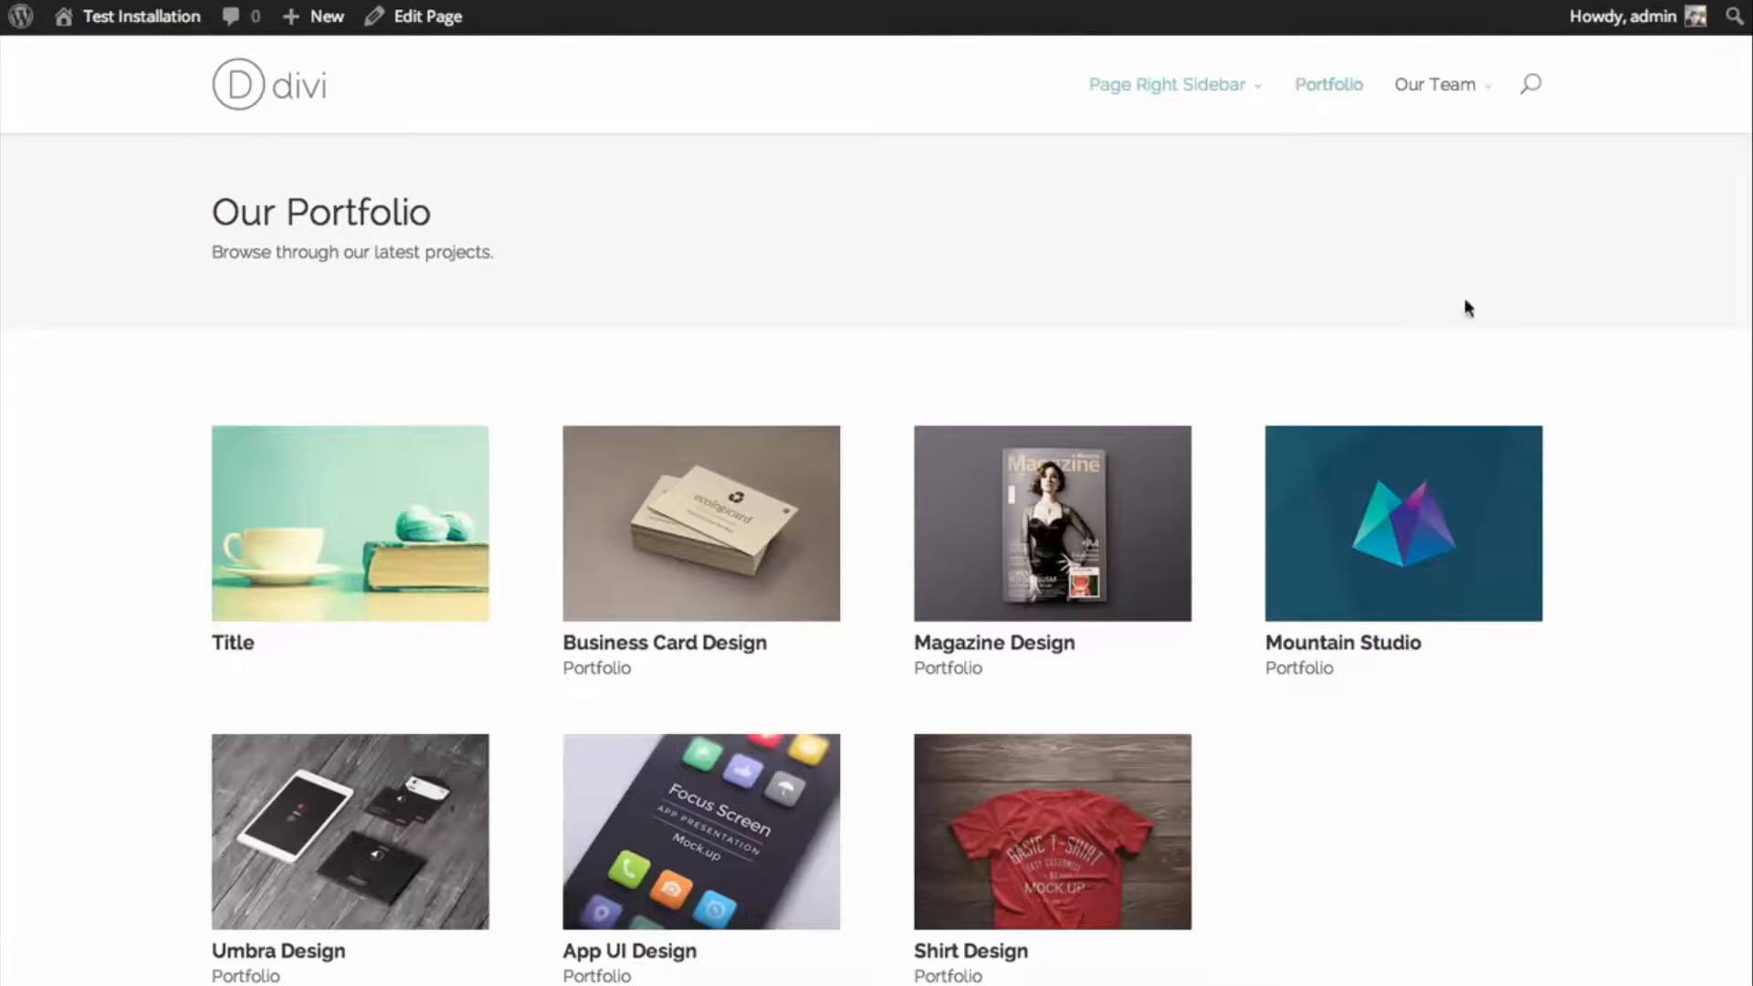
- Look over the project grid on the Our Portfolio page
scroll(1469, 307, "down", 5)
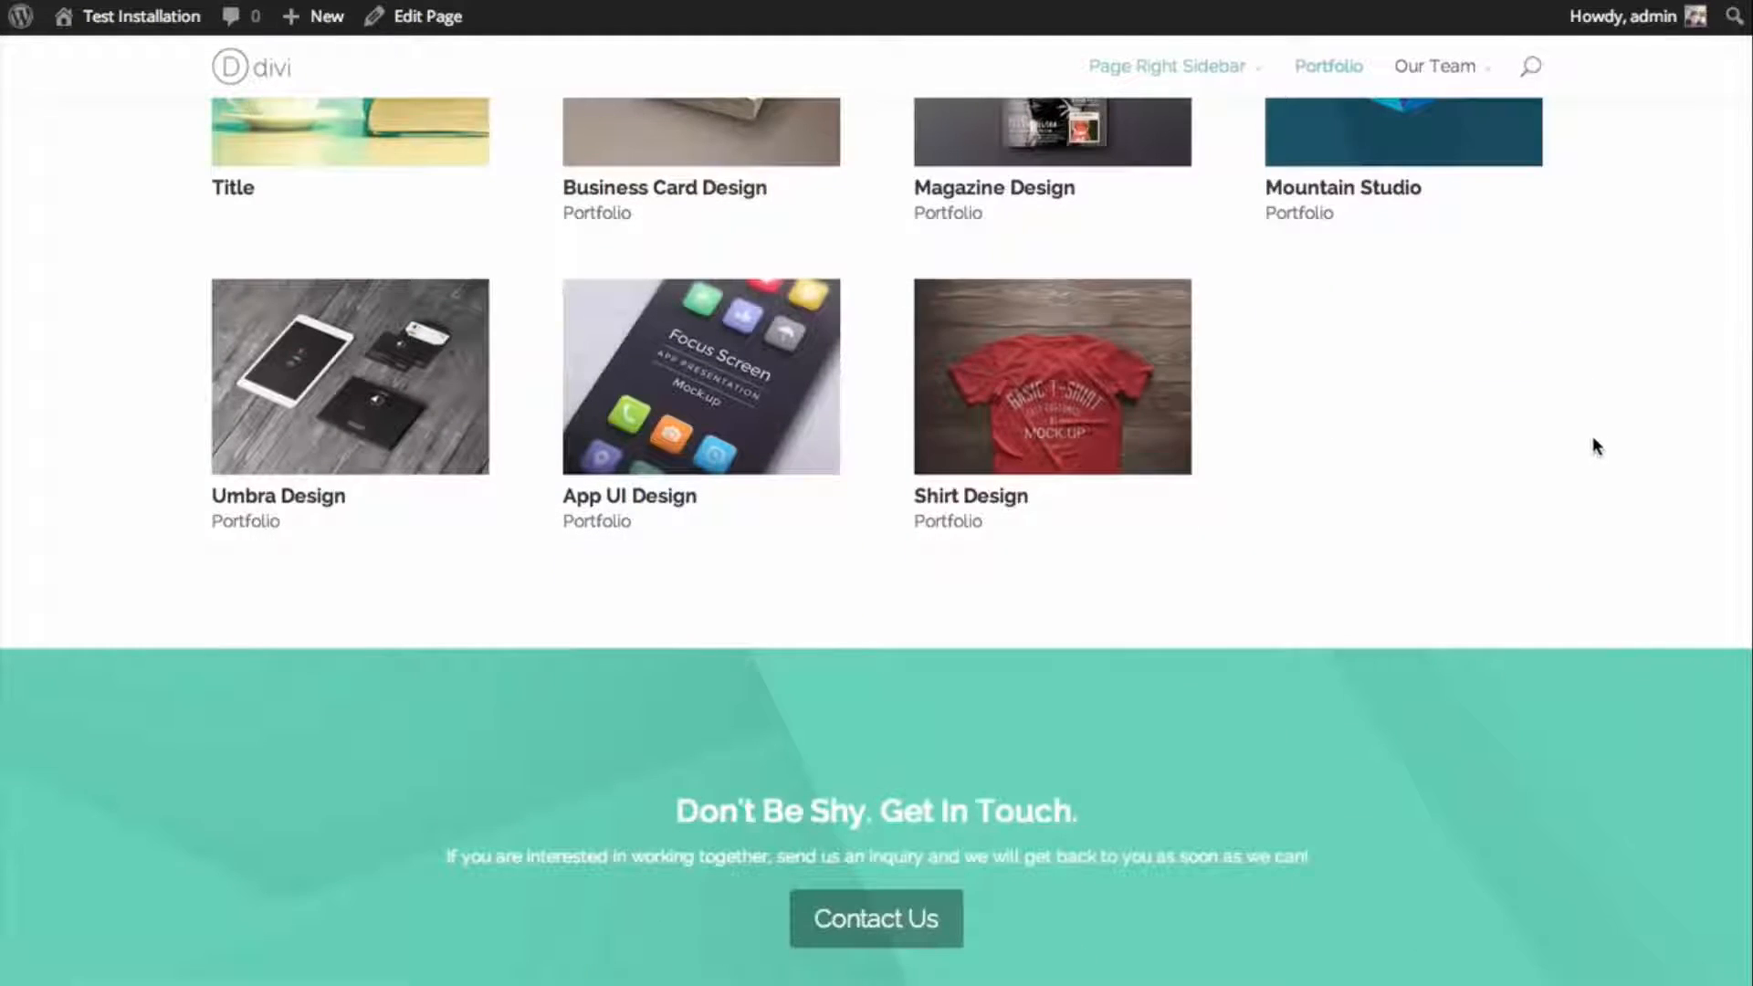
scroll(1598, 452, "up", 5)
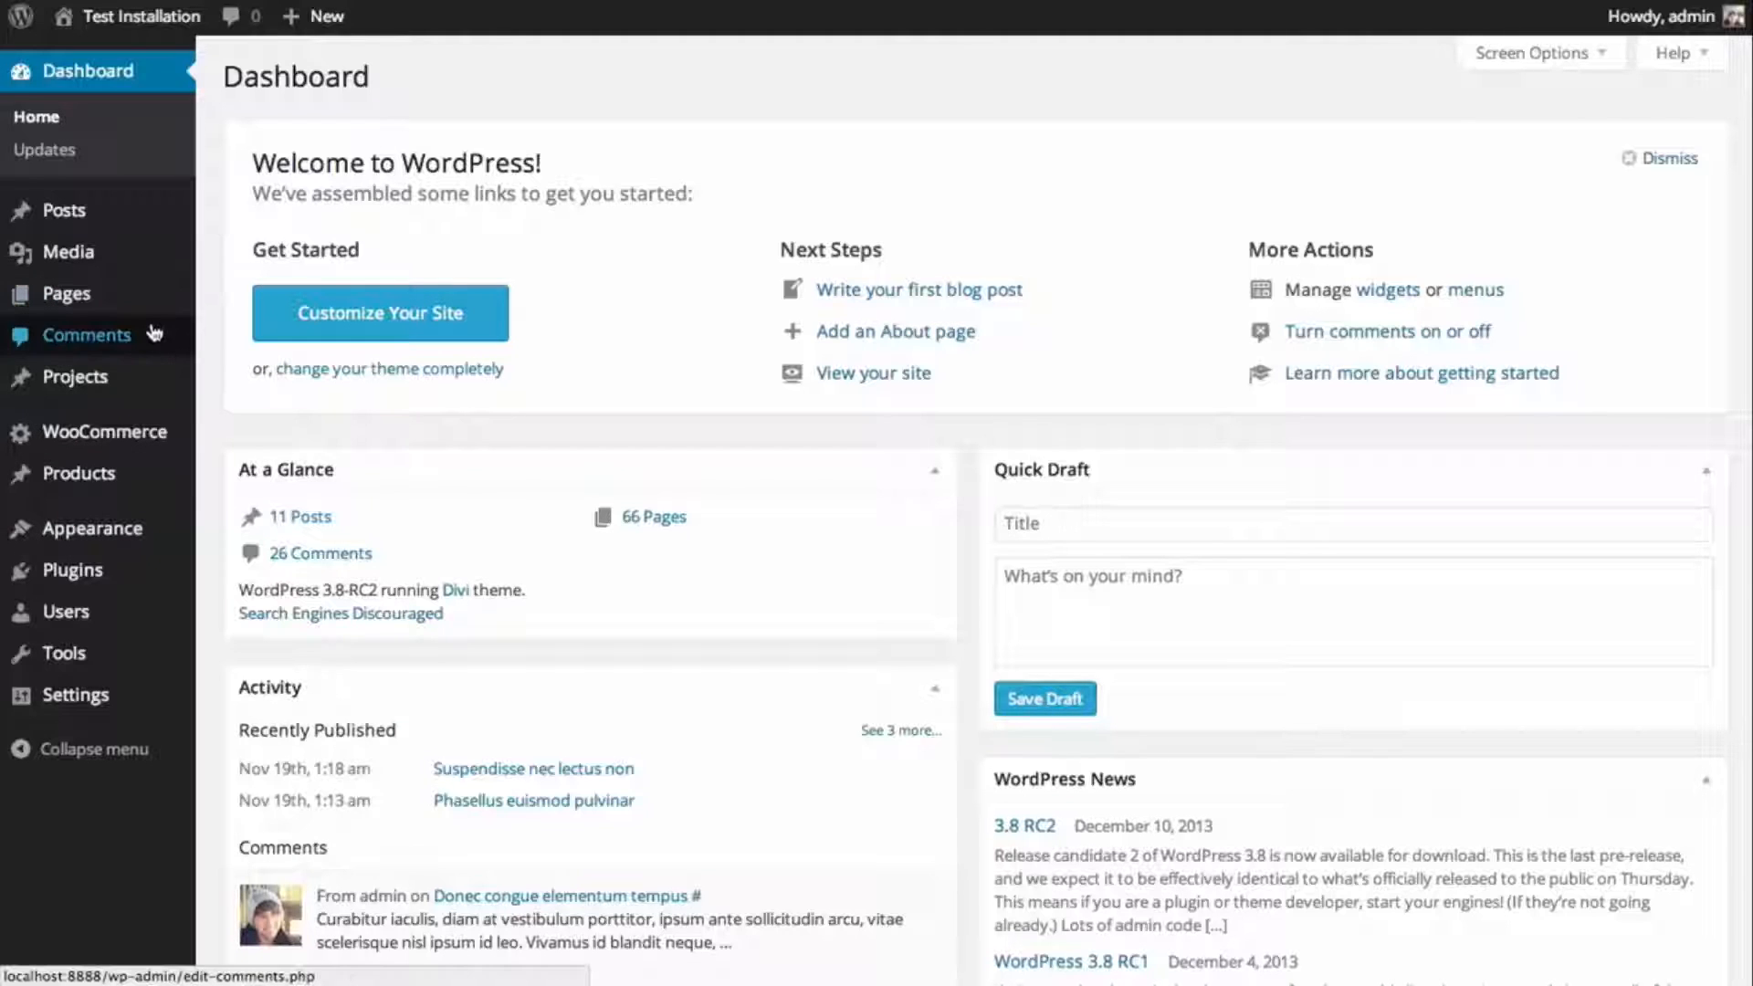
- Create a new project in the admin area and title it "My Projects"
mouse_move(44, 391)
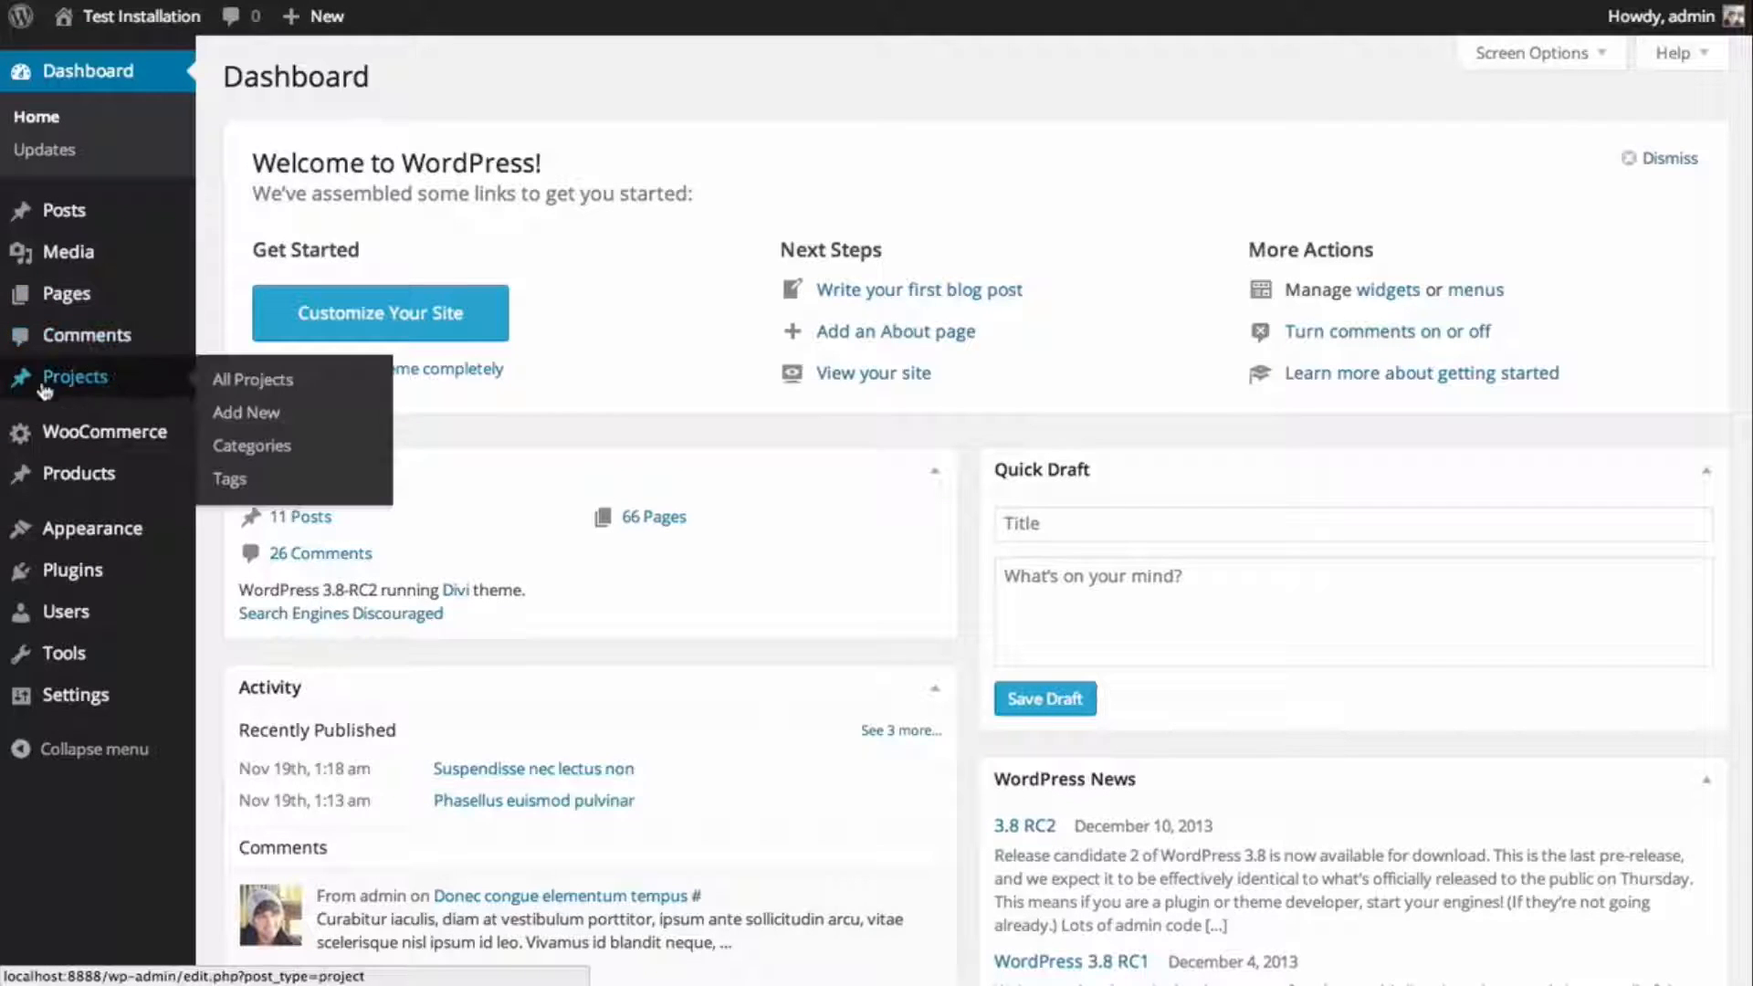
left_click(263, 421)
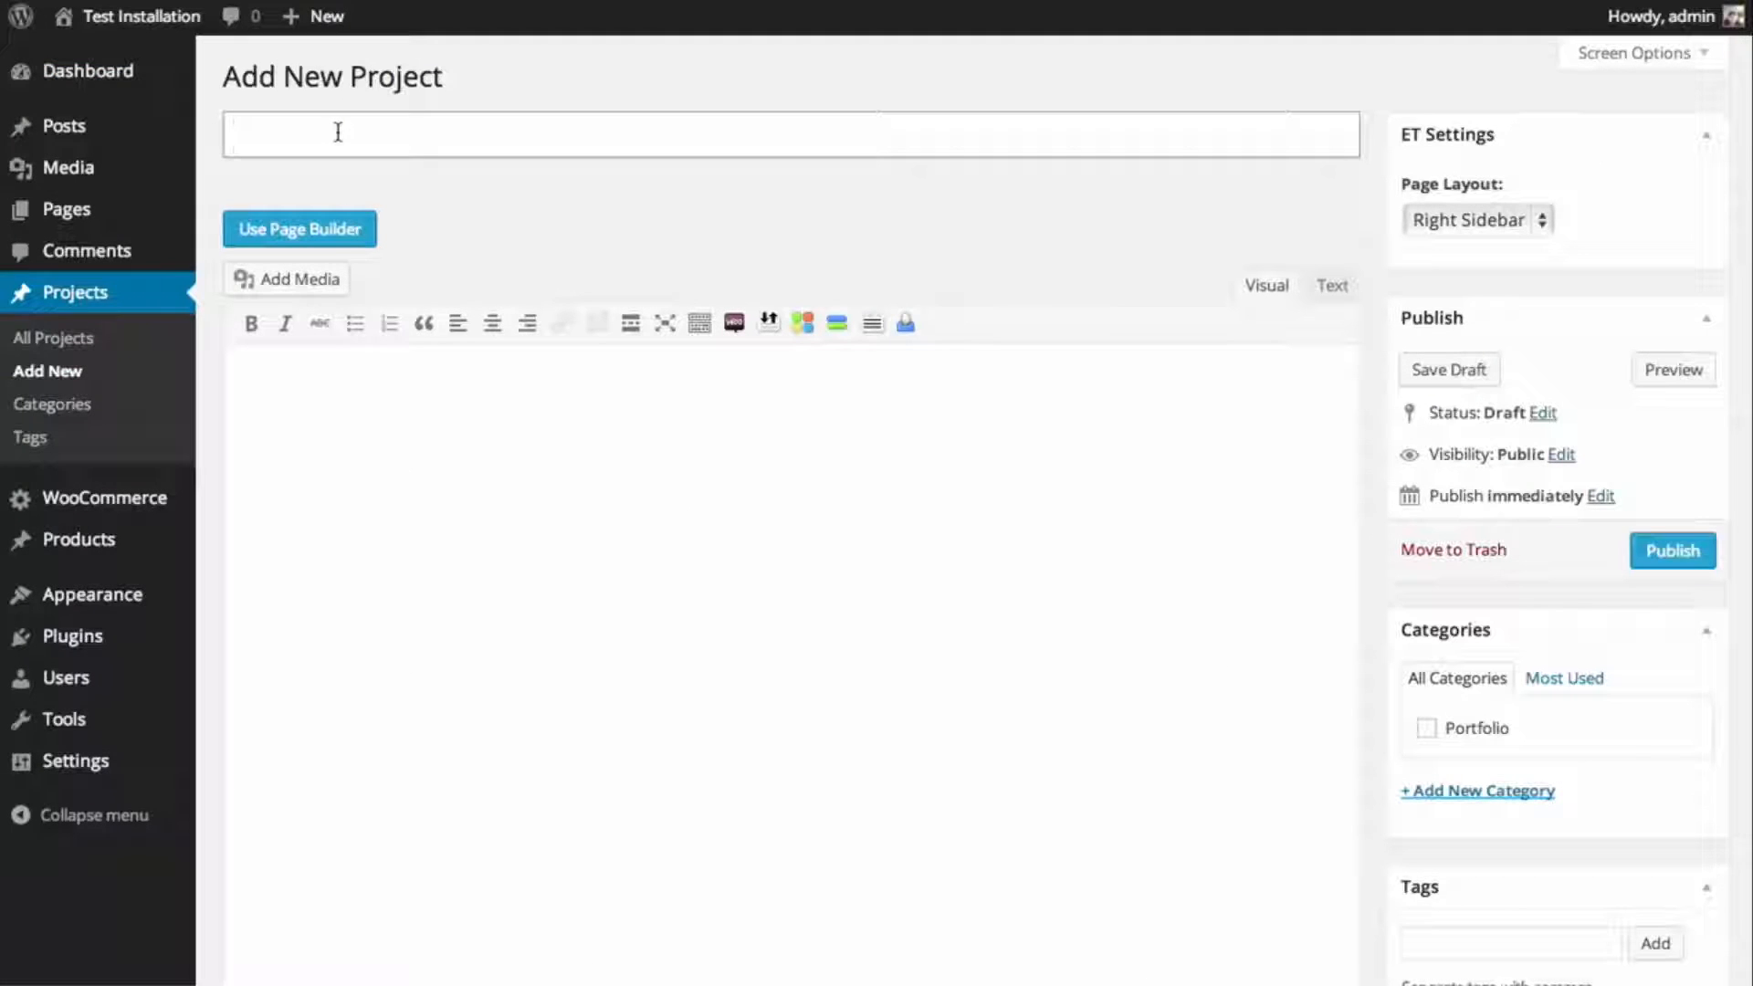
type("THis I")
key("BackSpace")
key("BackSpace")
key("BackSpace")
key("BackSpace")
type("My Projects")
- Write "This is what my project is about." as the project's body text
left_click(712, 493)
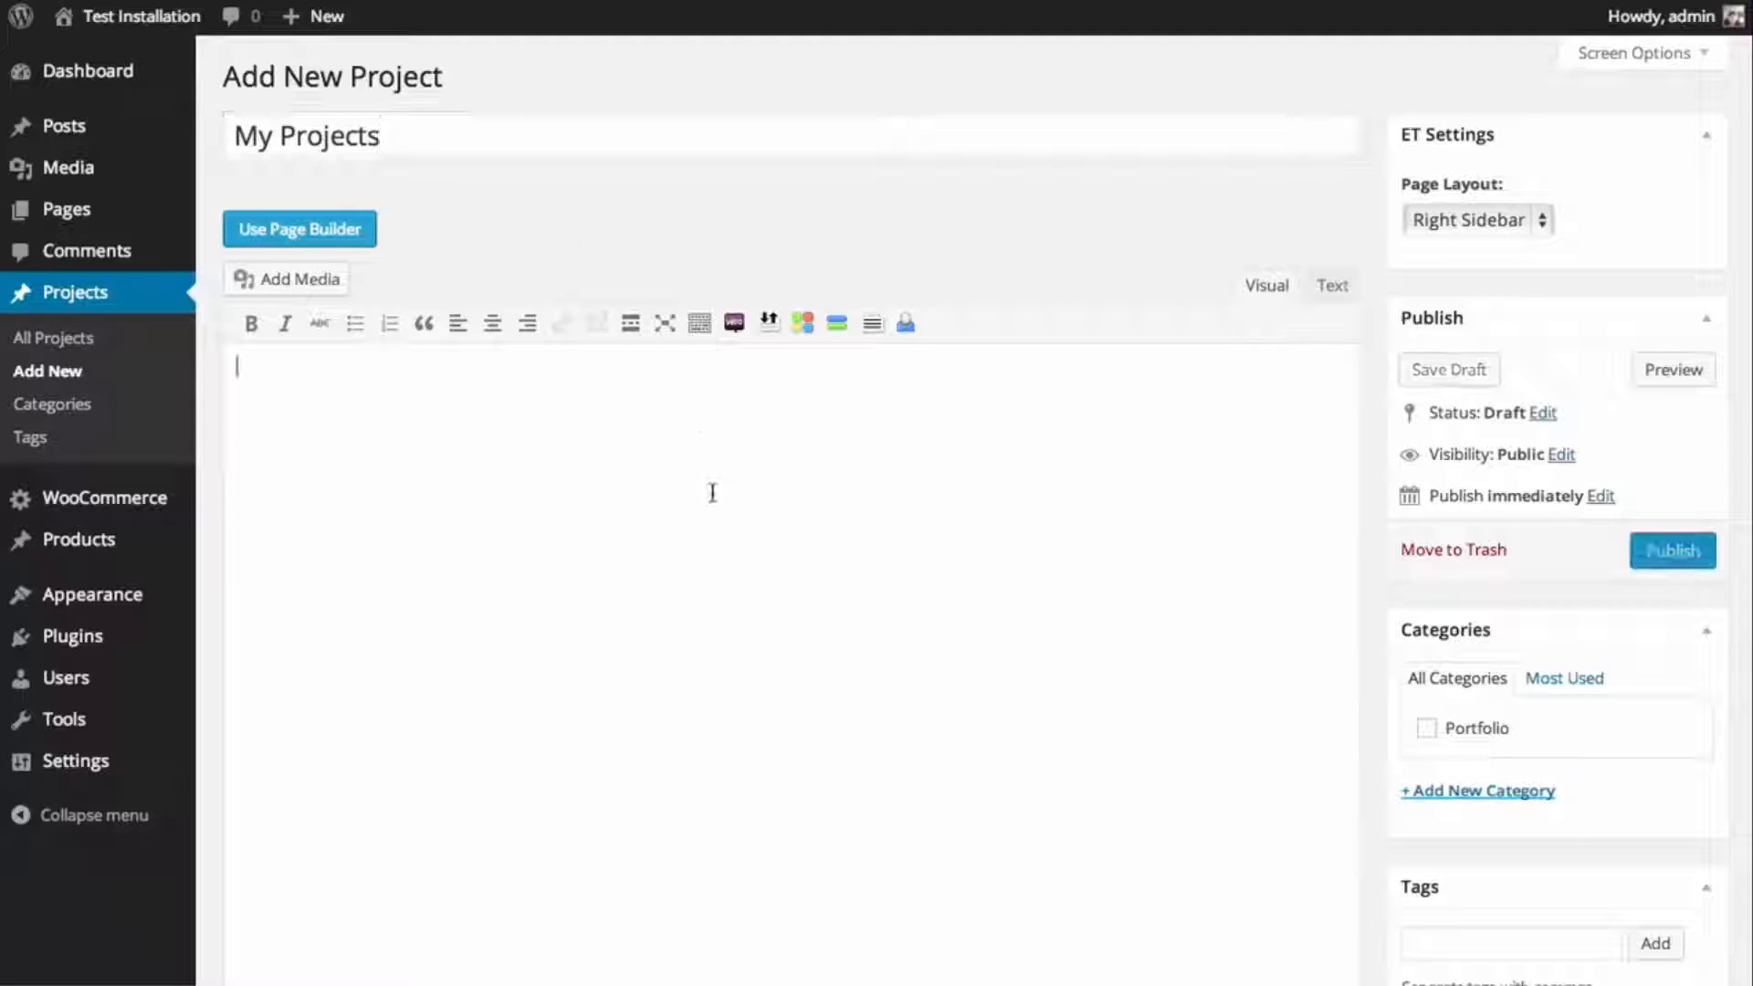
type("This is")
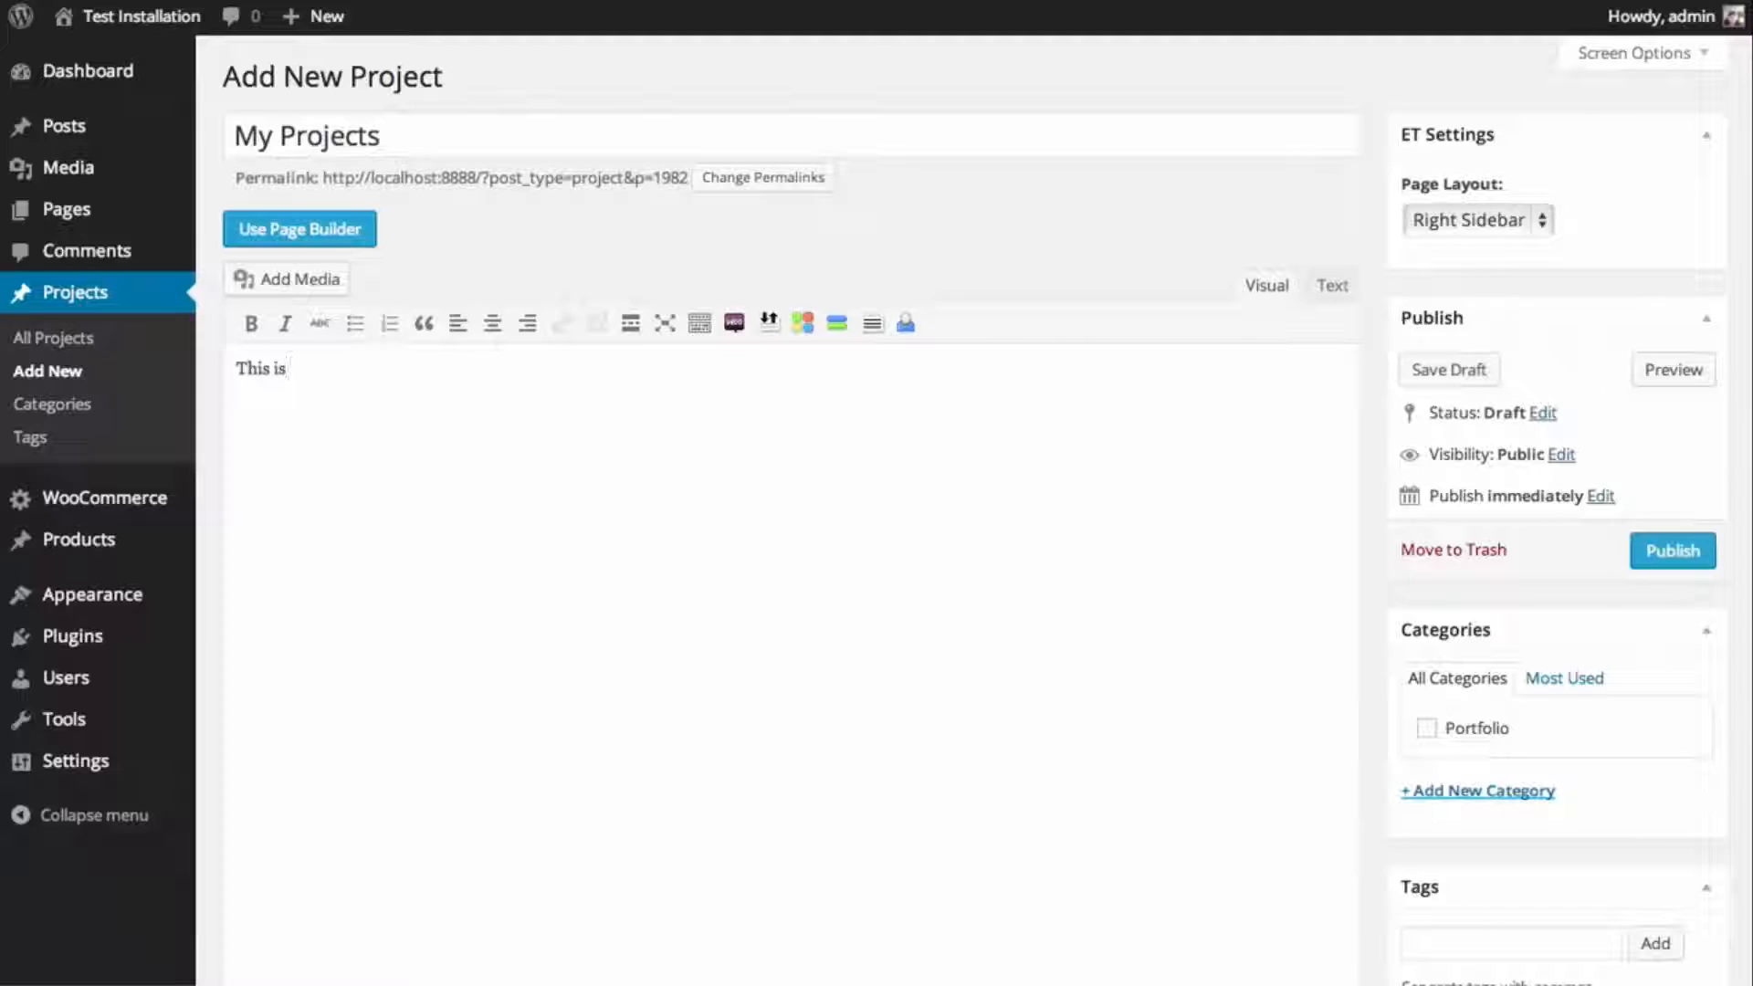
type(" awhat my project is")
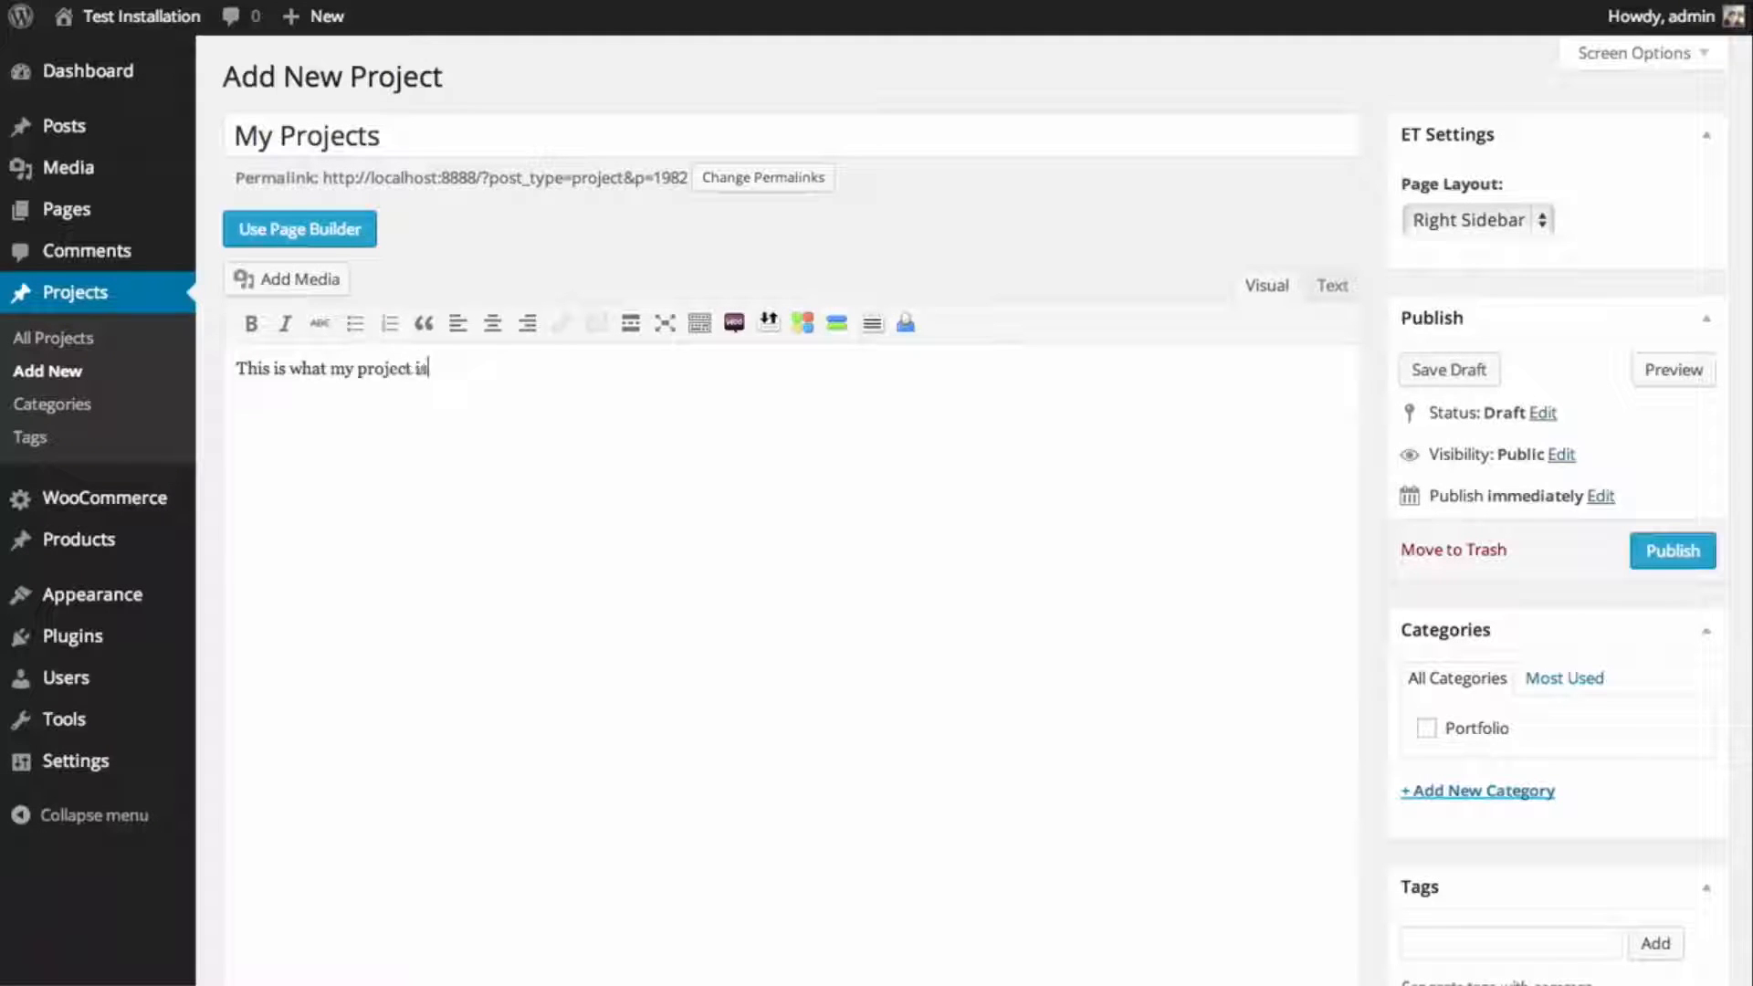
type(" about.")
- Add a new project category named Projects, but assign the project only to the Portfolio category
scroll(1151, 519, "down", 3)
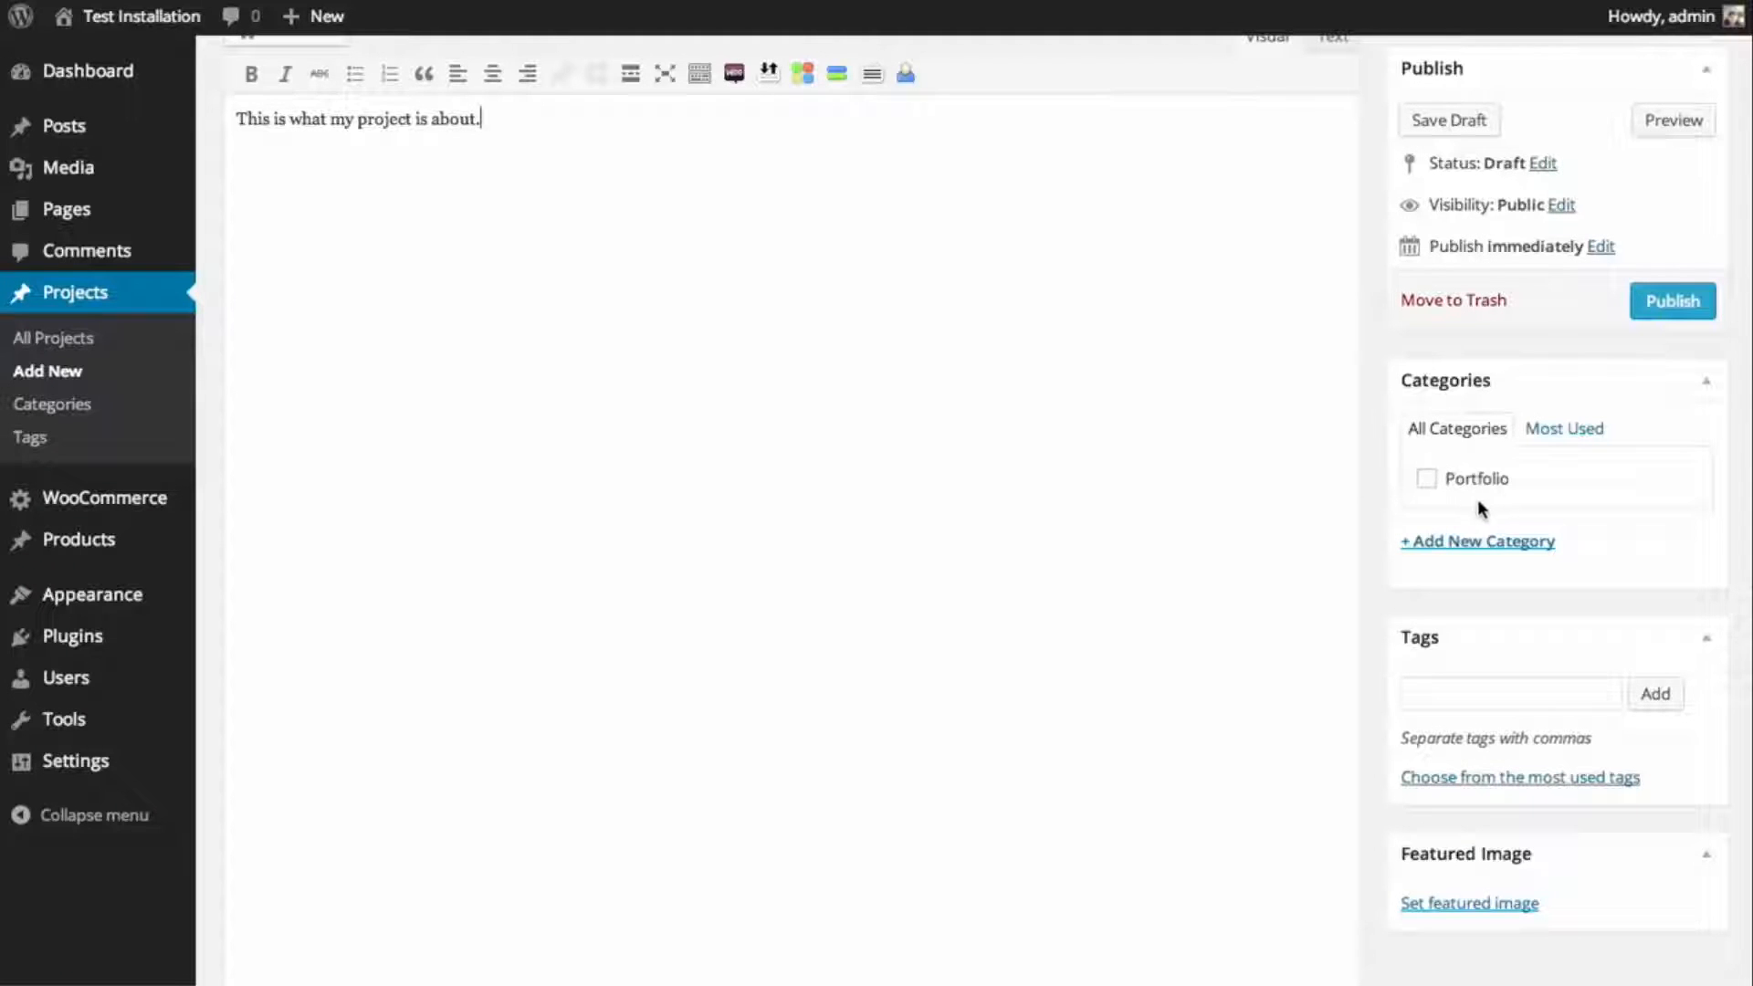
left_click(1500, 544)
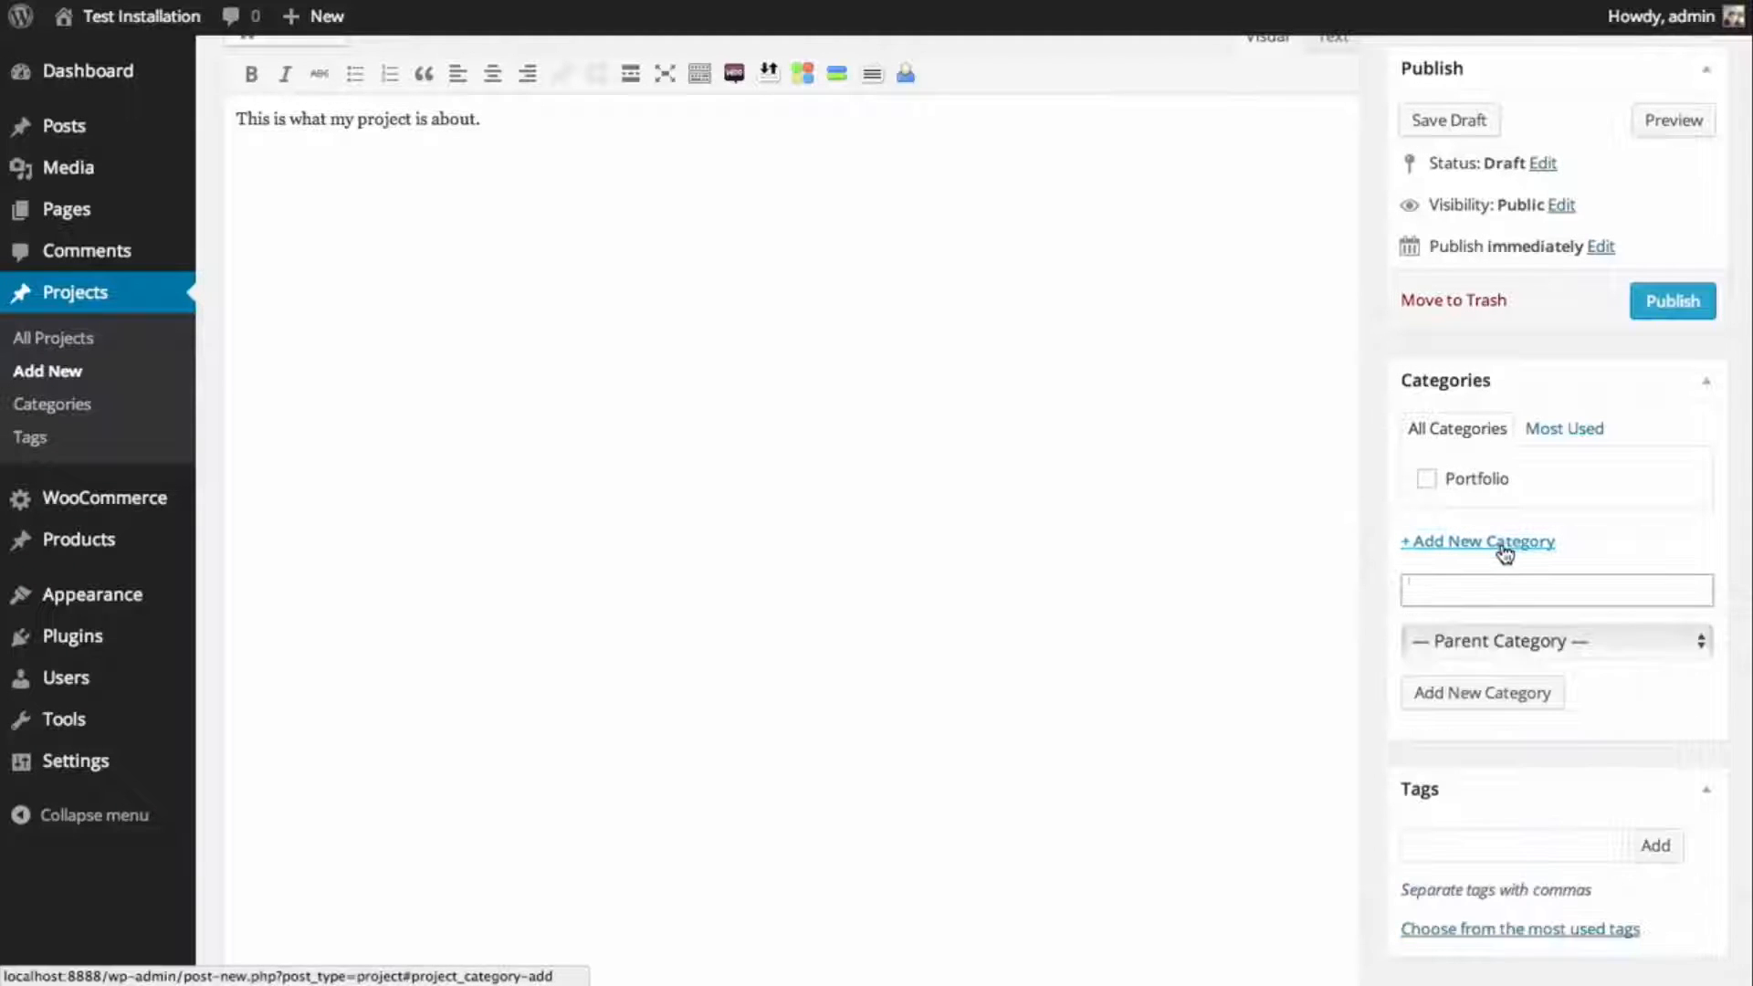
type("Projects")
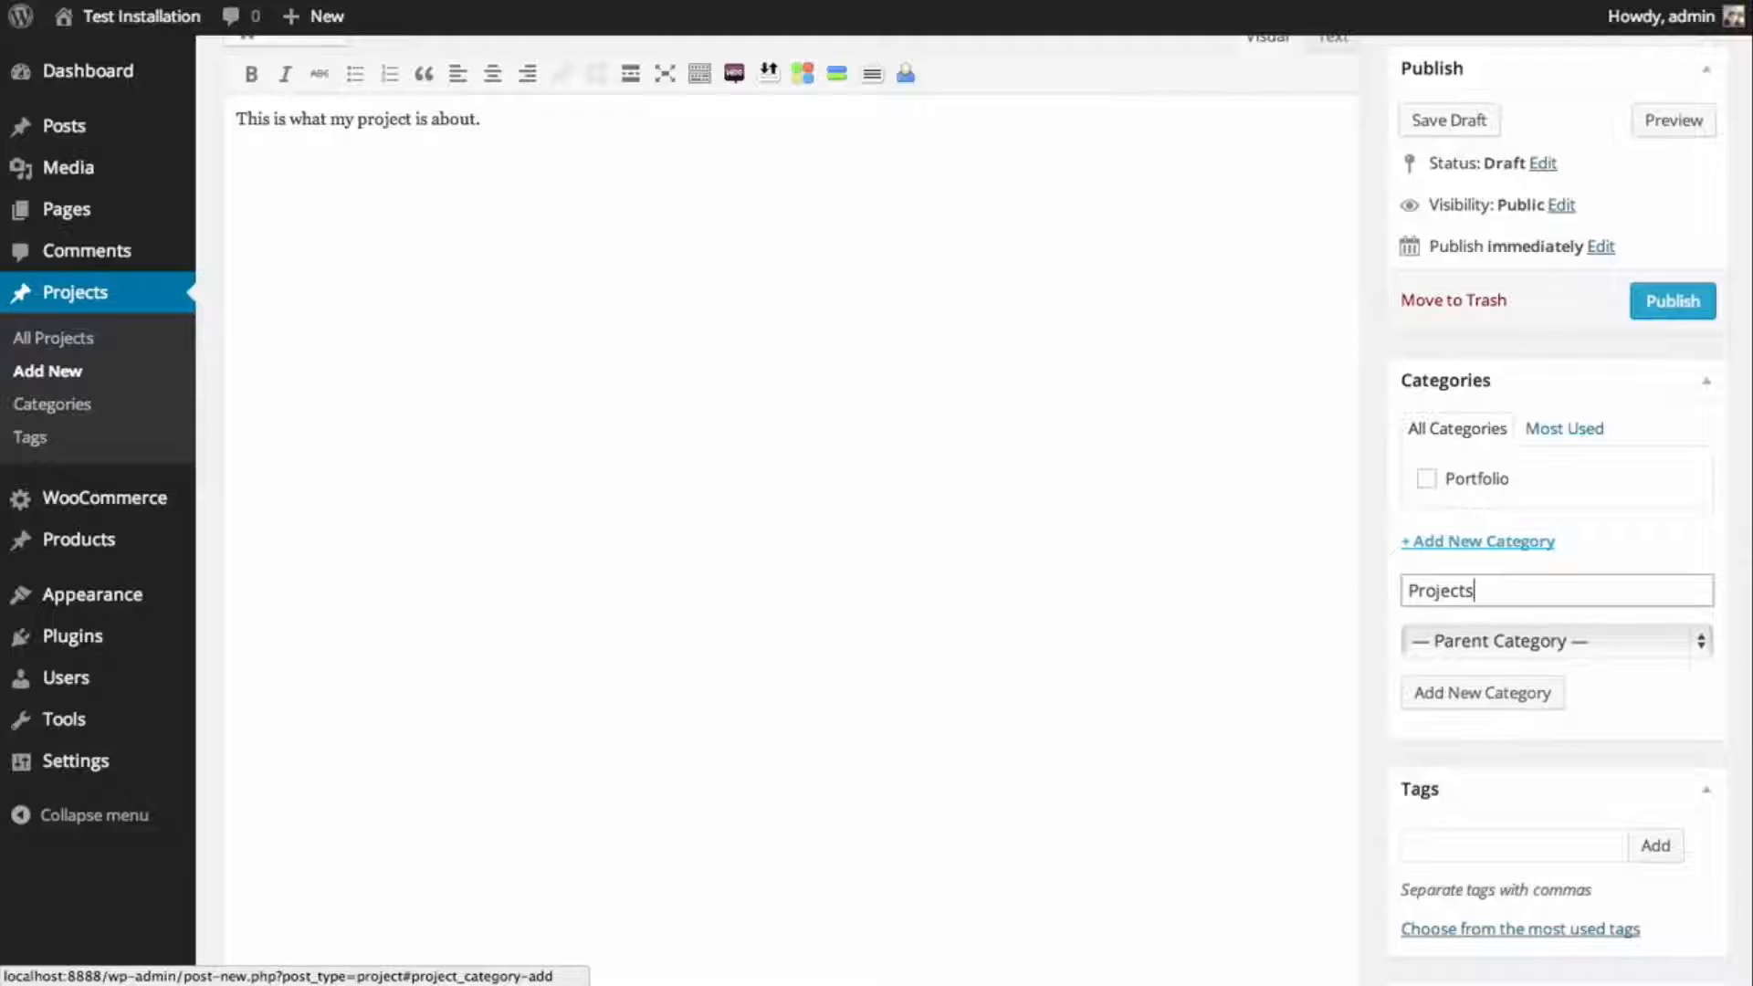
left_click(1468, 692)
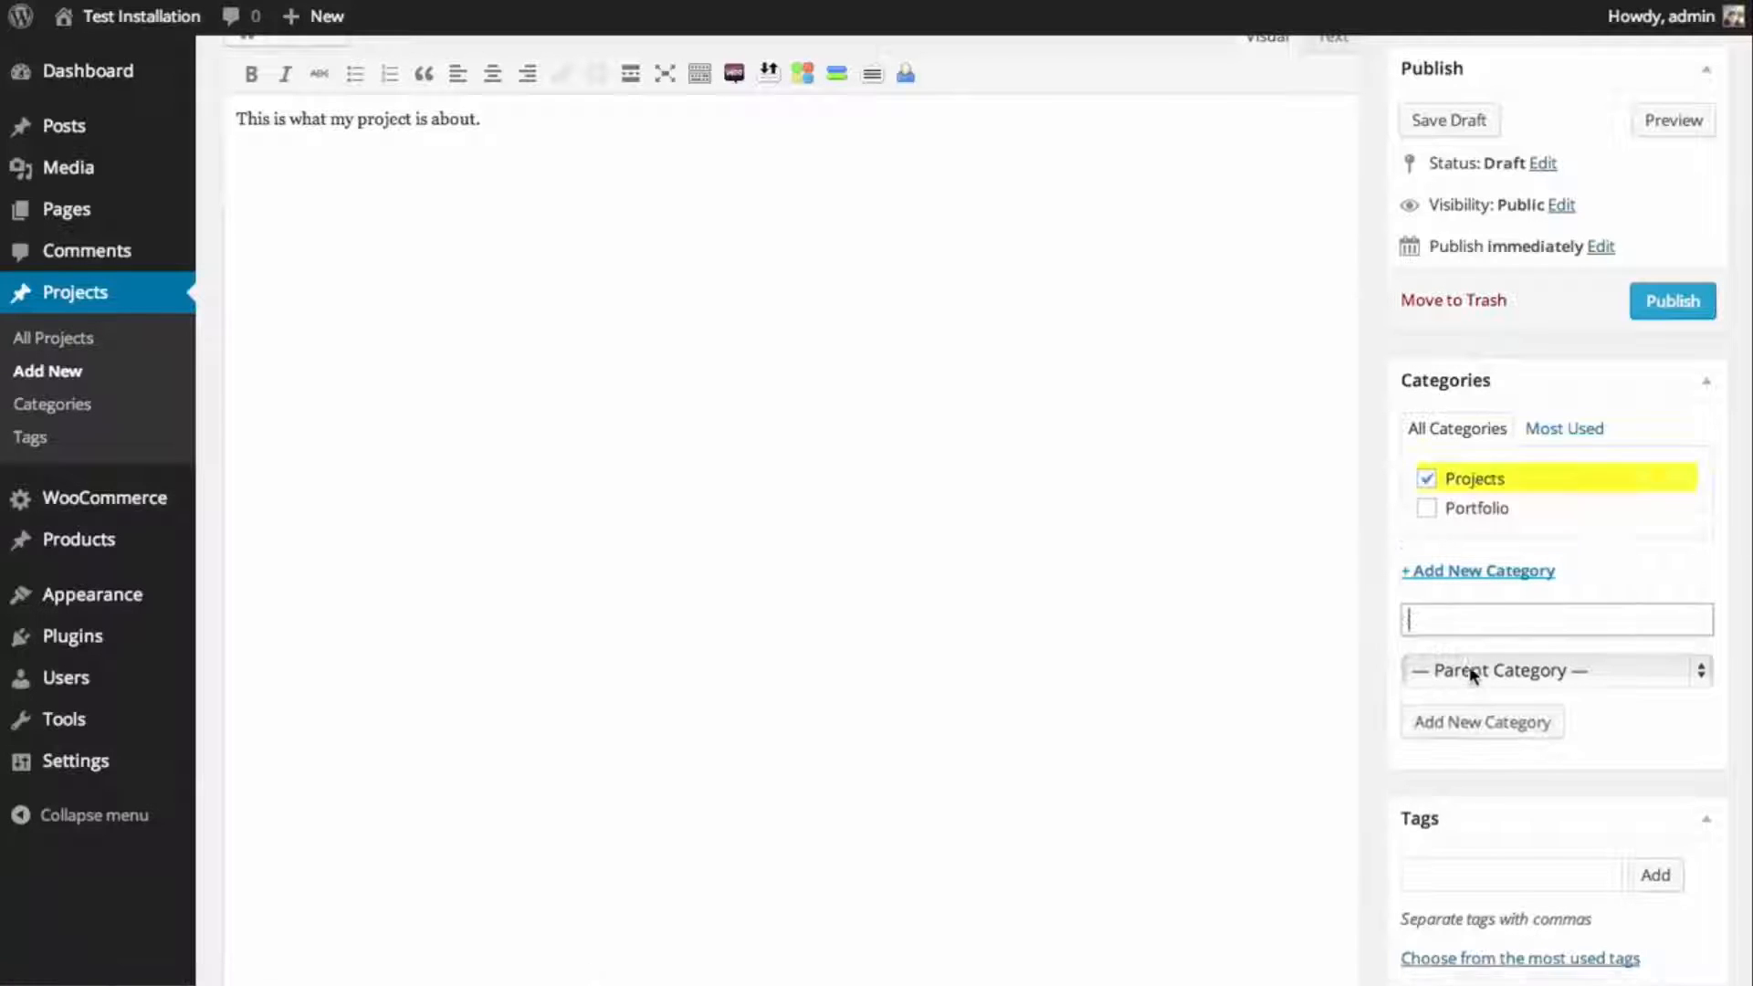
left_click(1427, 479)
left_click(1427, 507)
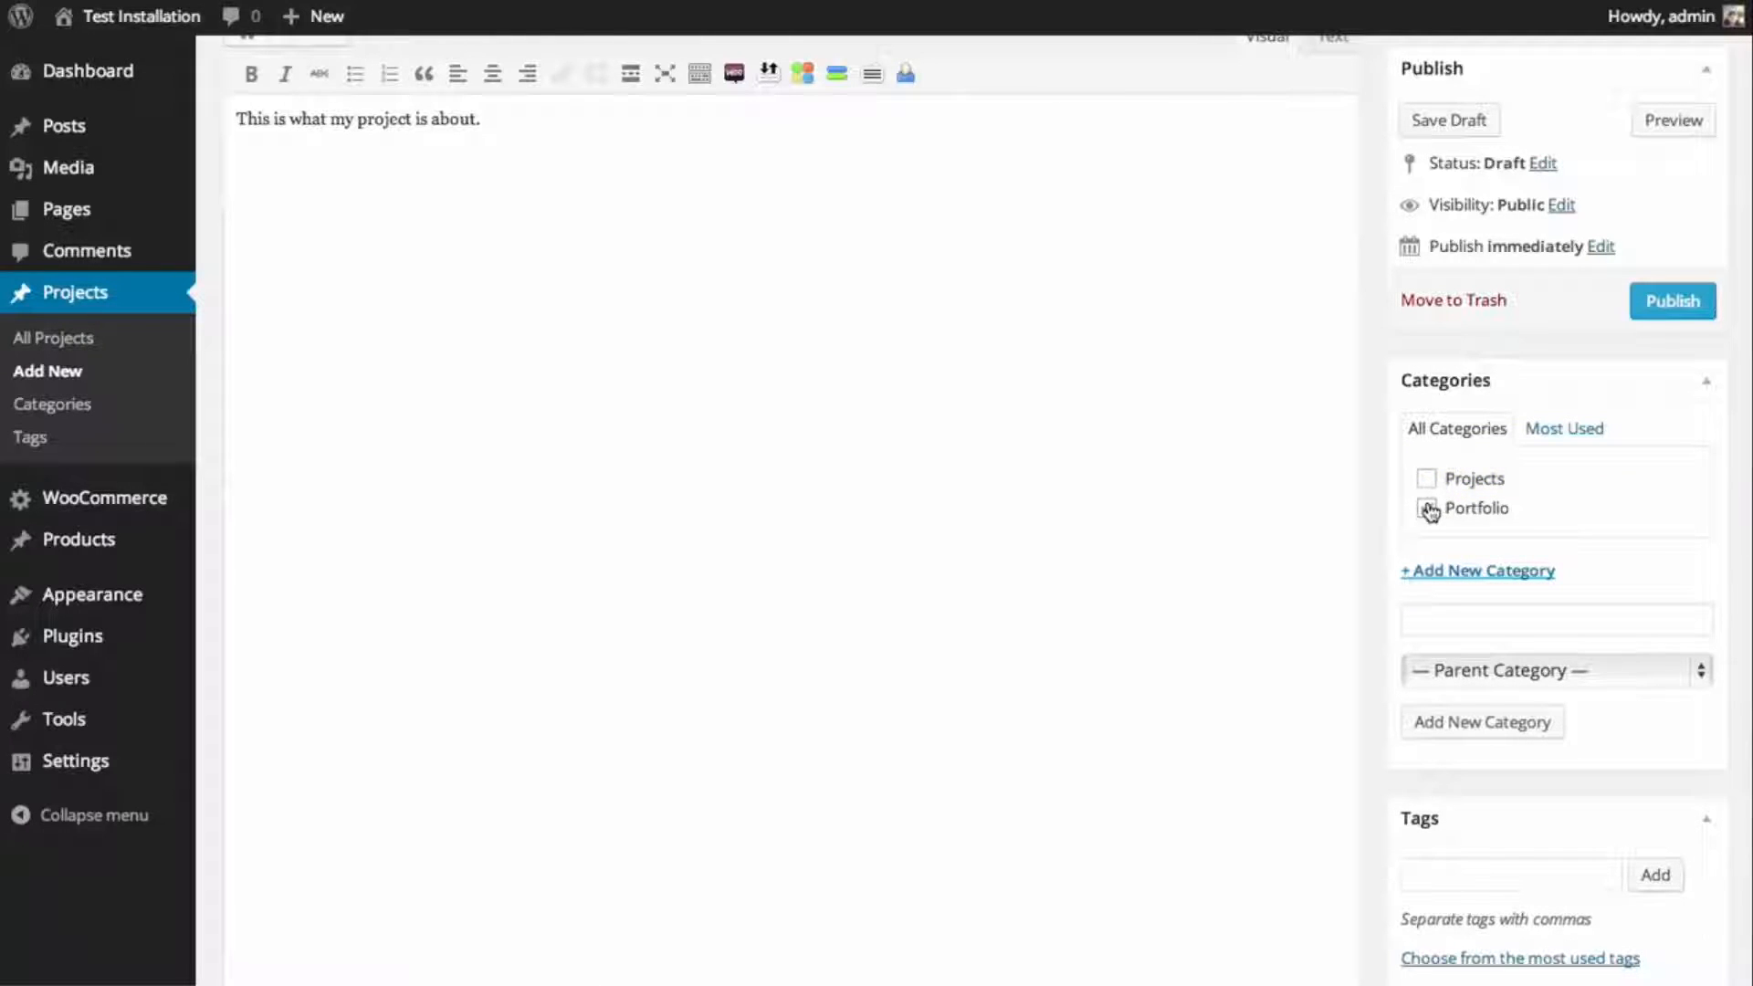
- Set the teacup and book picture slider-bg-2.jpg from the media library as the project's featured image
scroll(1605, 518, "down", 3)
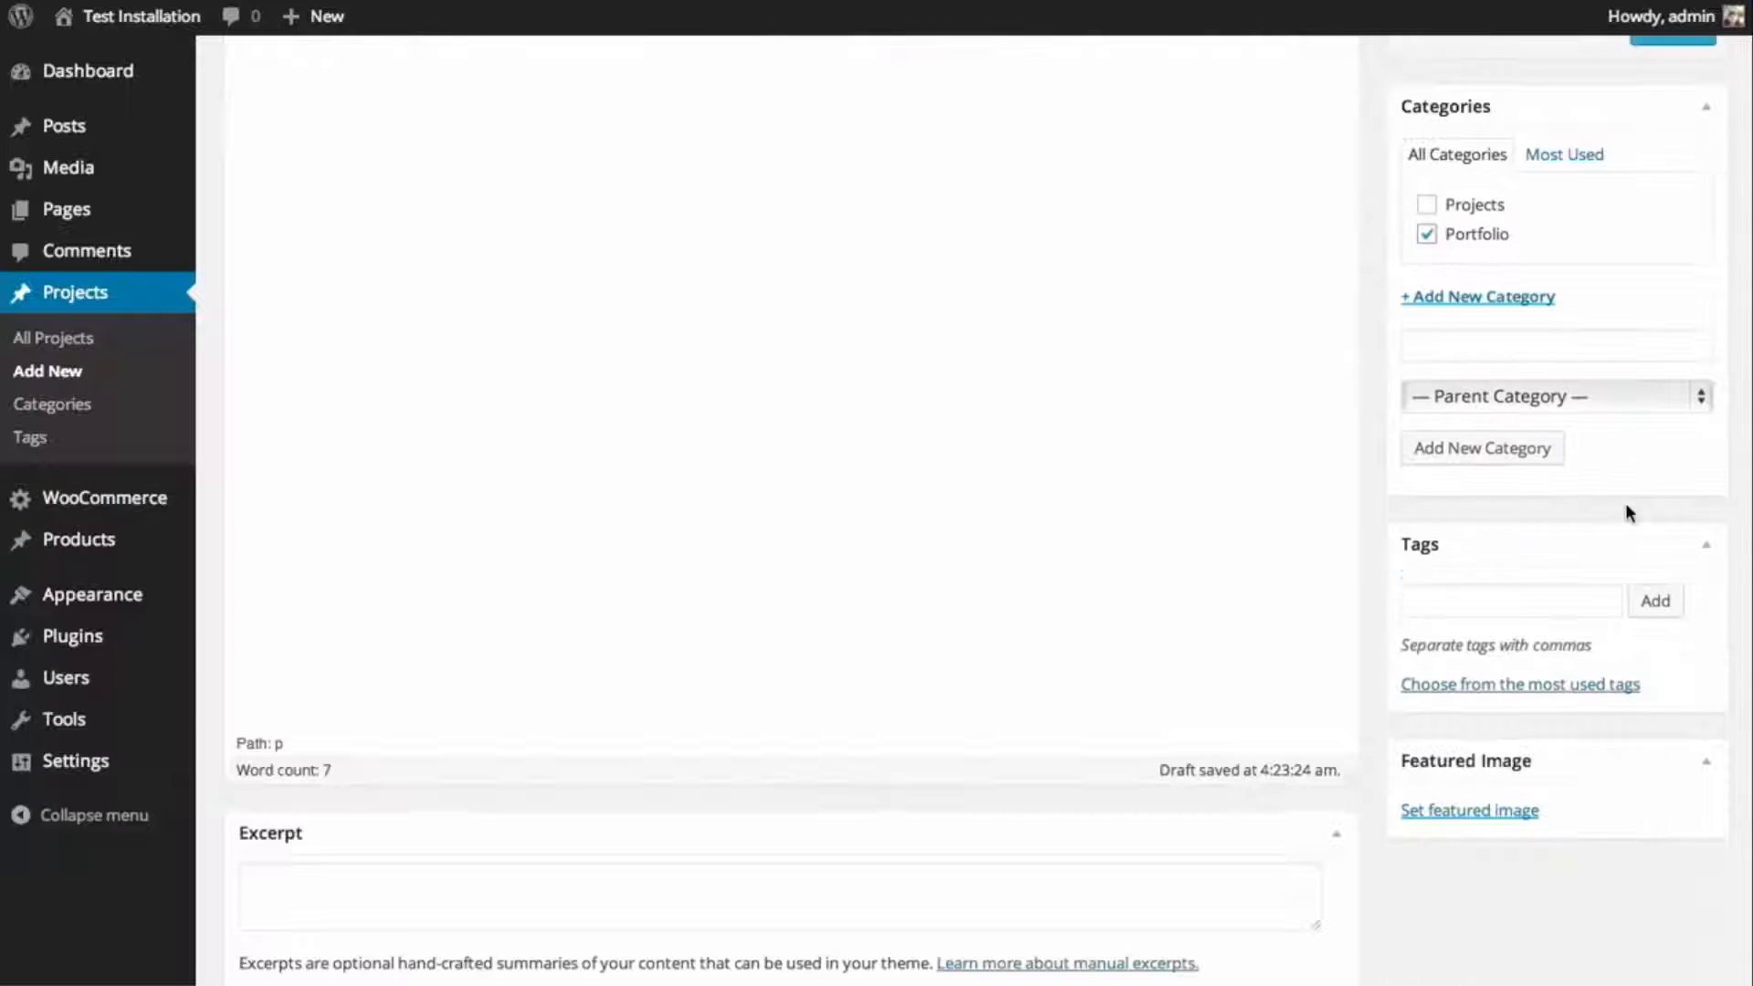
left_click(1458, 817)
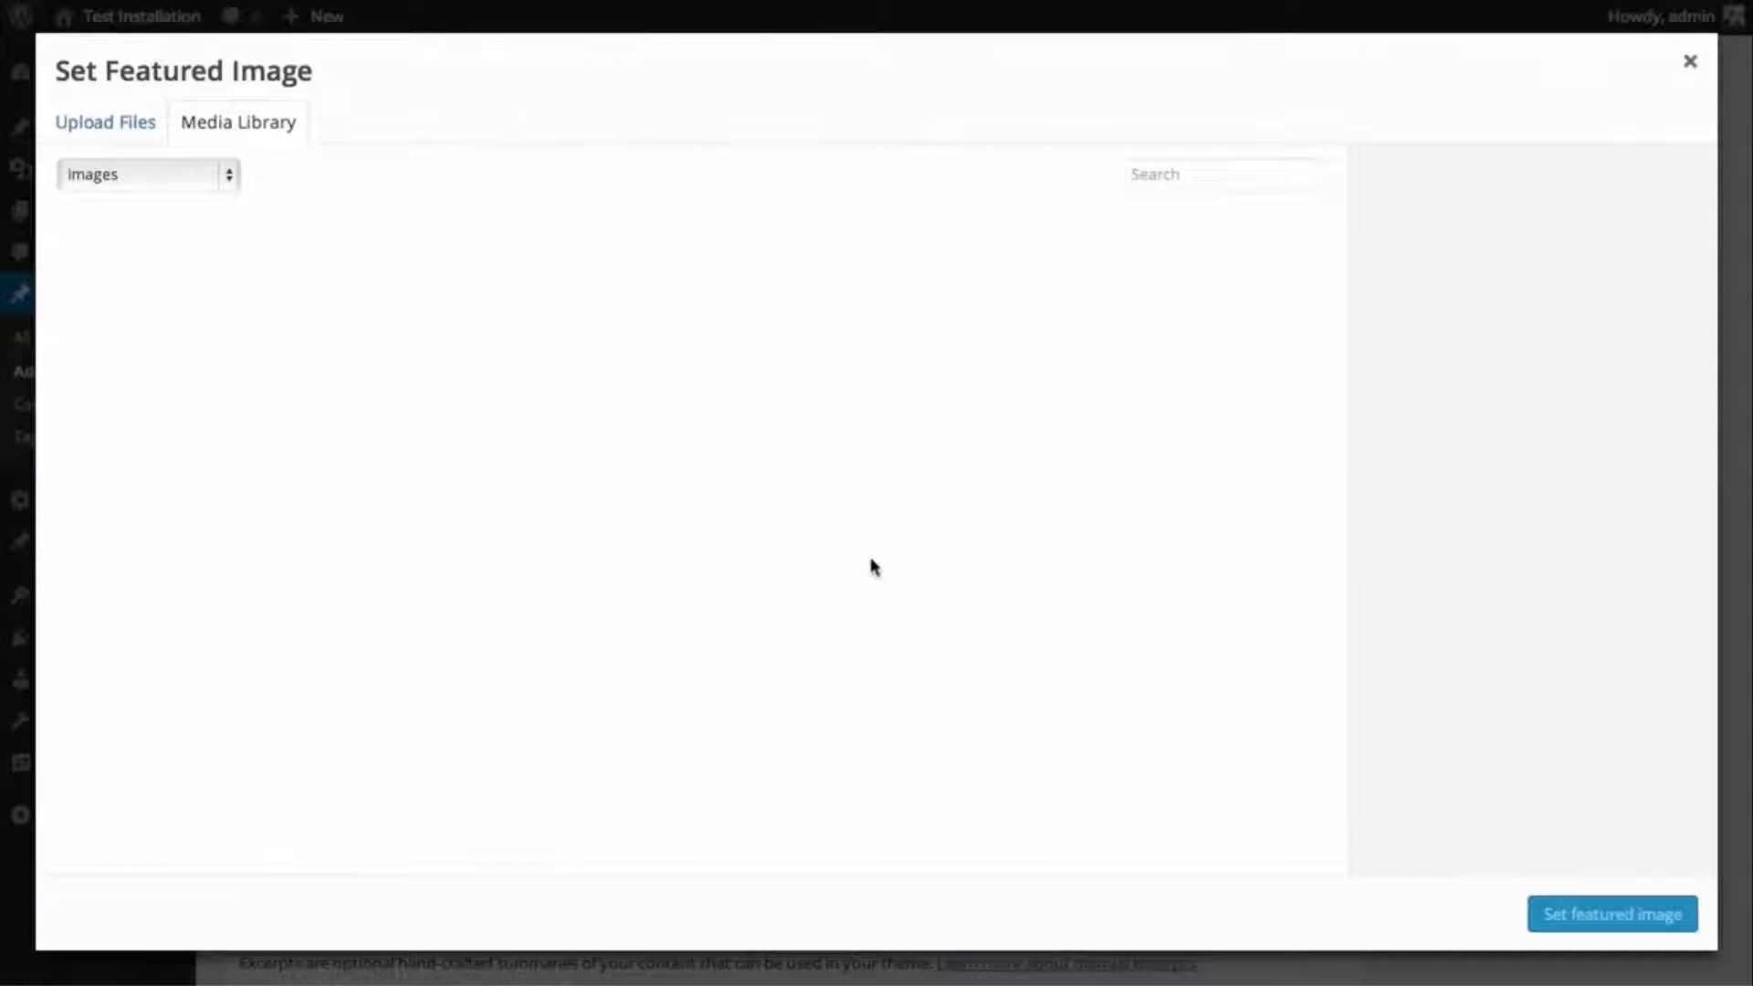
scroll(785, 479, "down", 3)
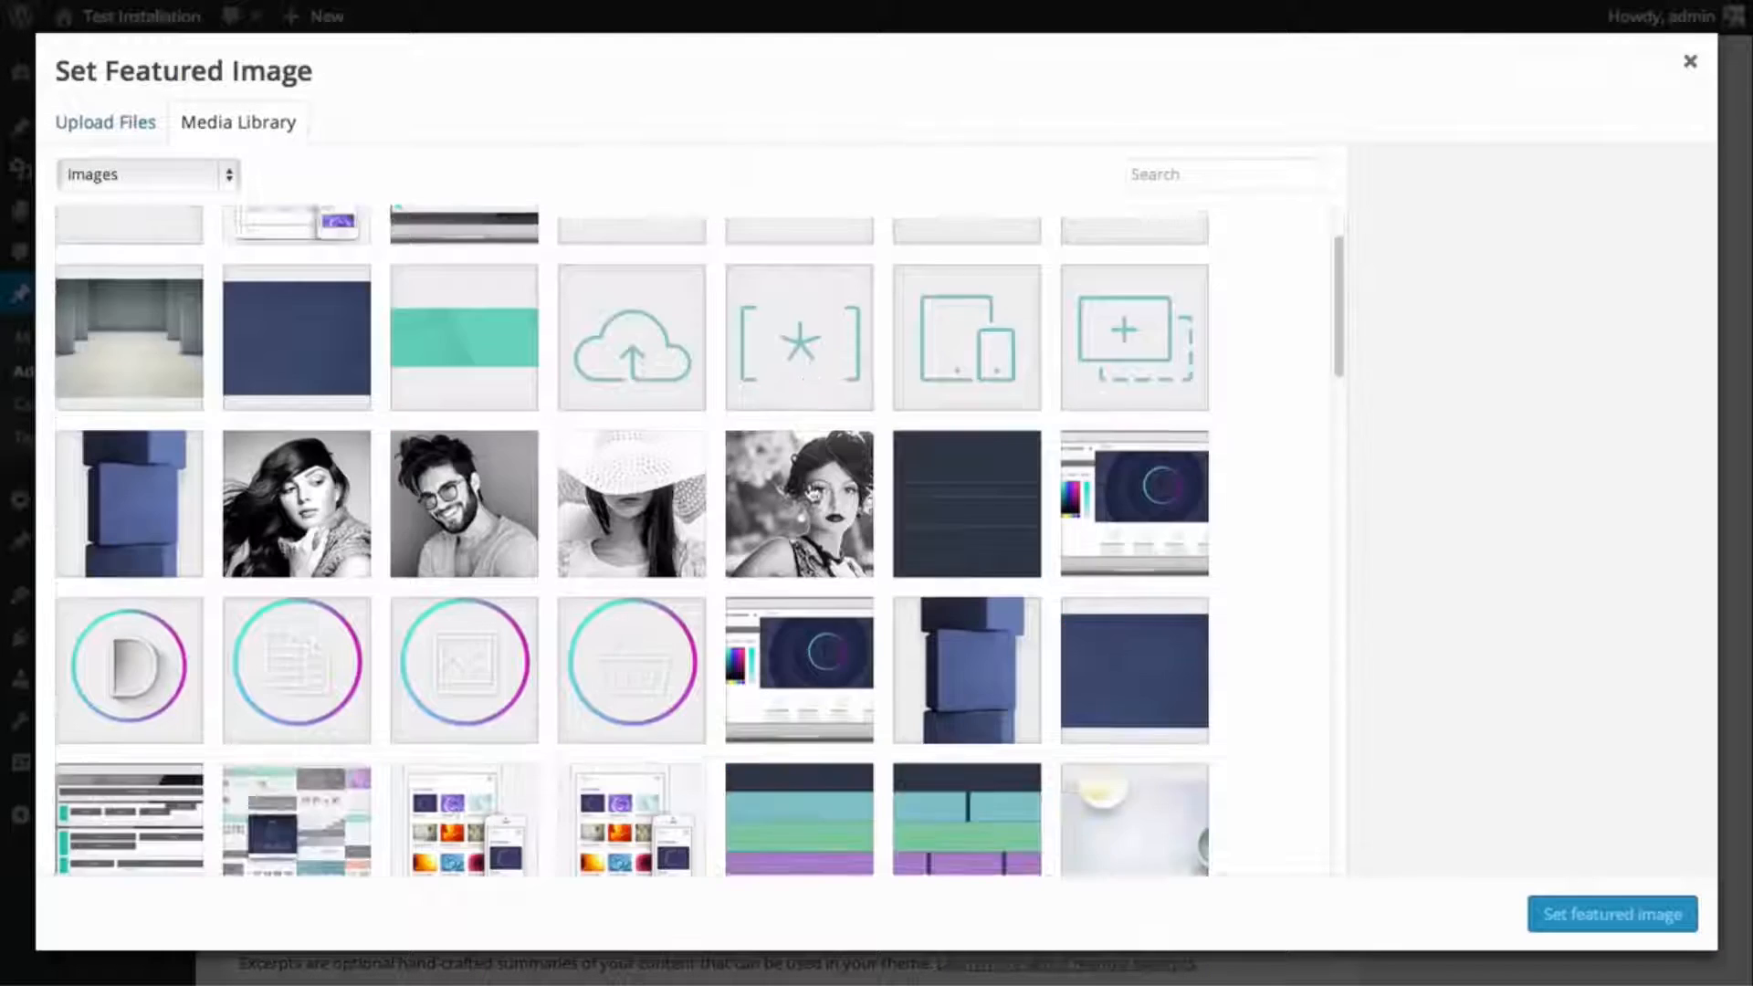
scroll(814, 484, "down", 2)
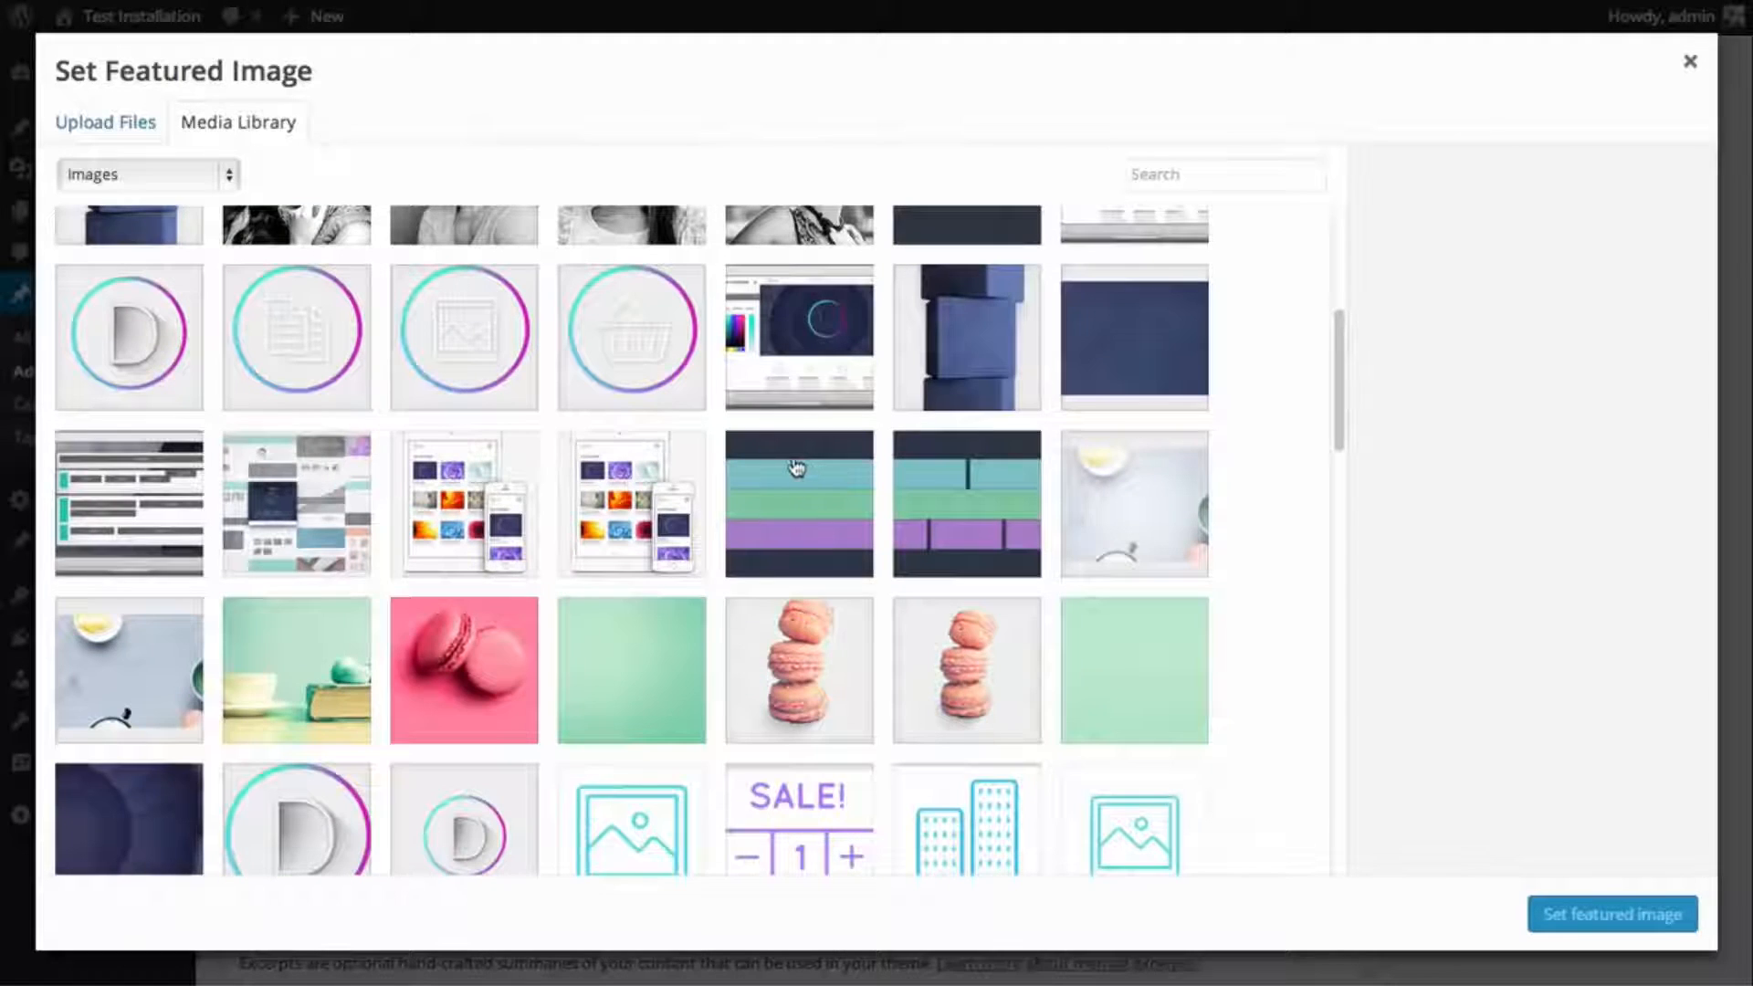
left_click(304, 665)
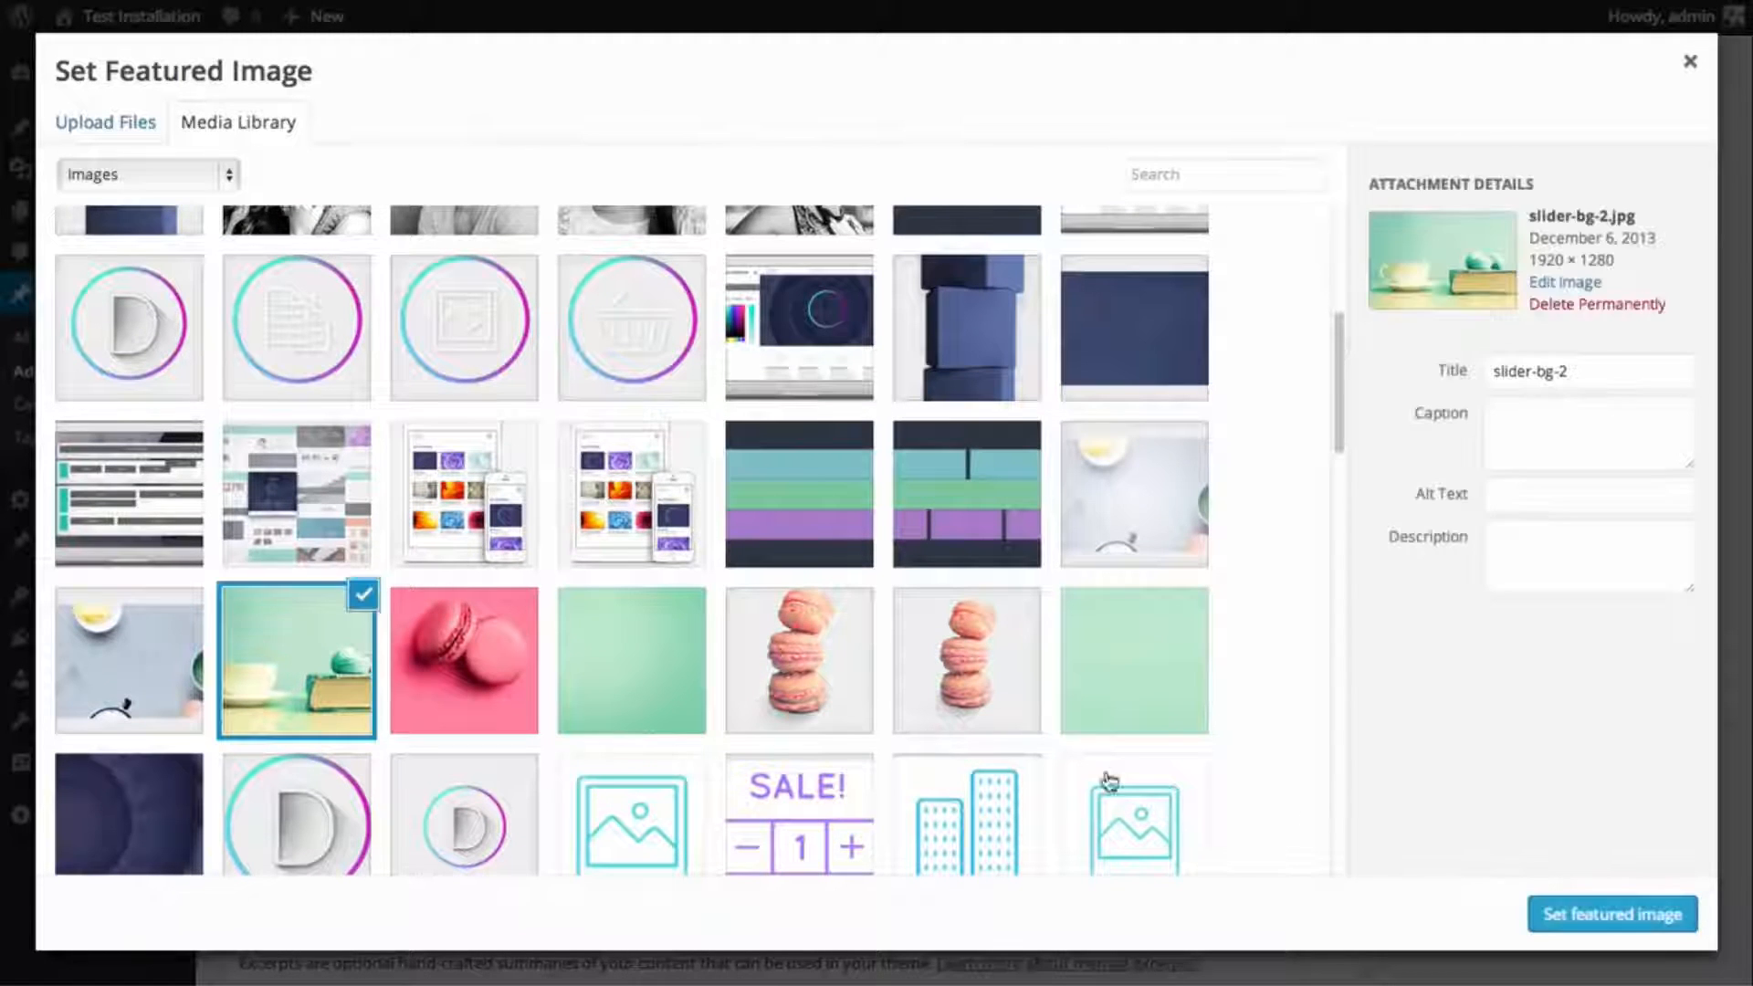
left_click(1634, 913)
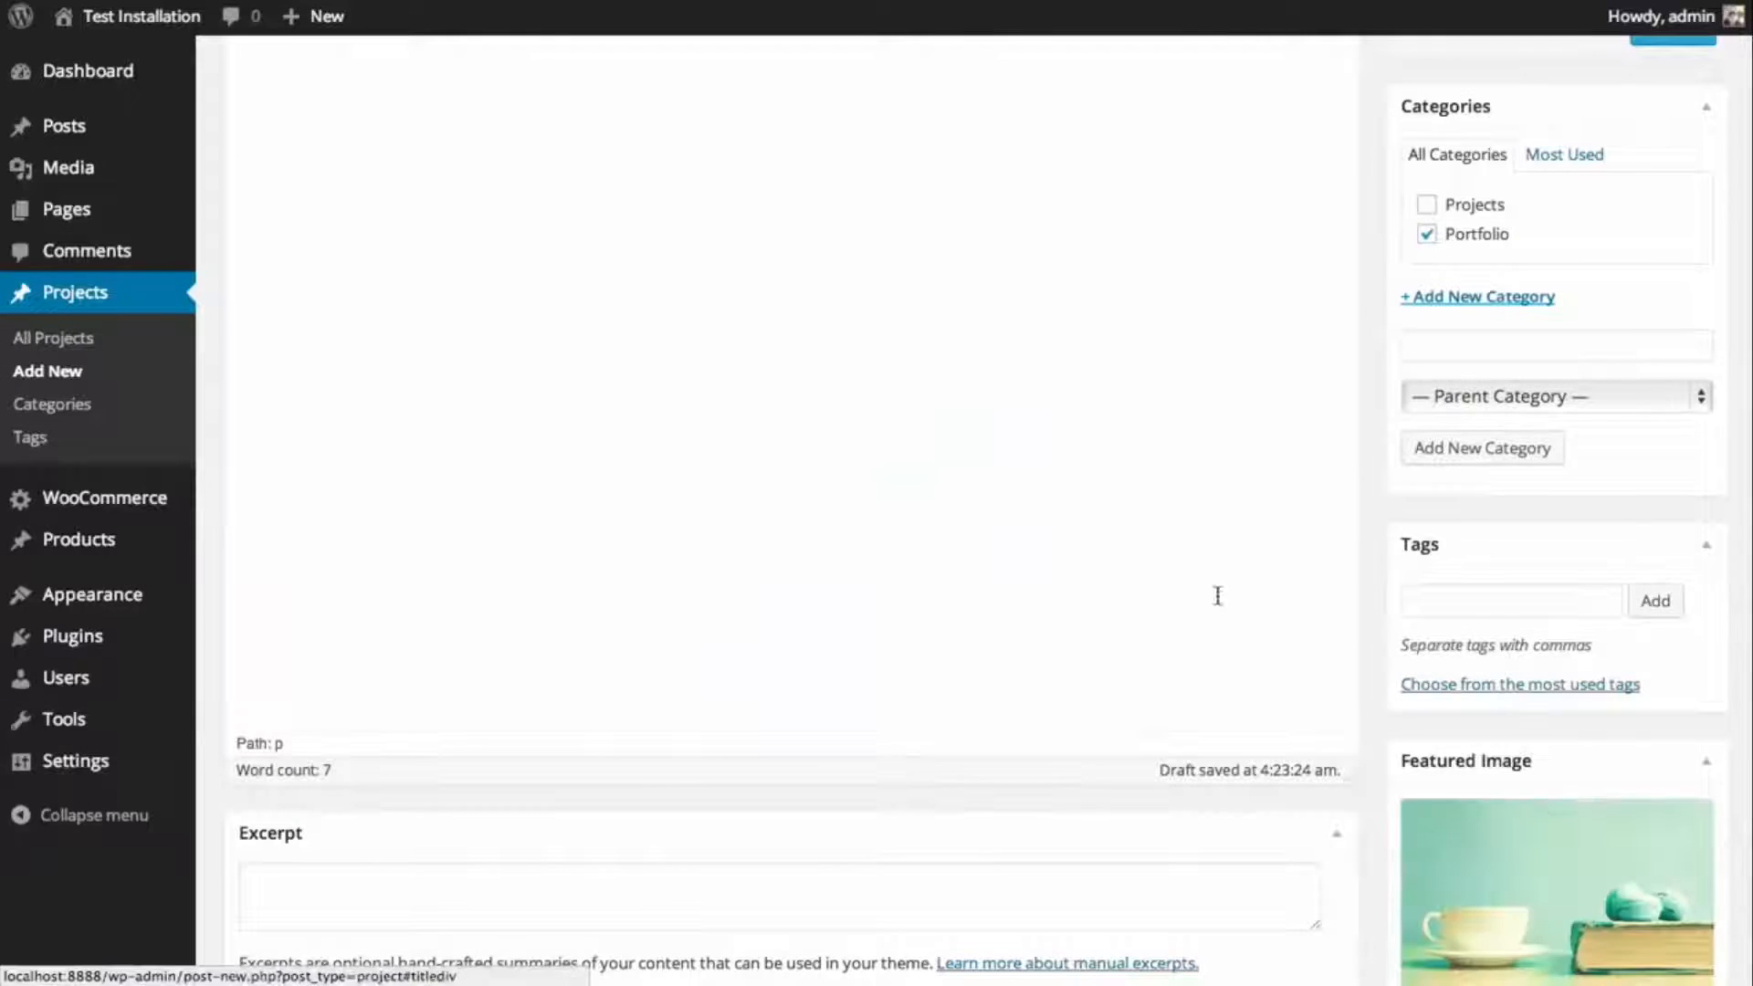
scroll(994, 594, "up", 3)
scroll(994, 594, "up", 3)
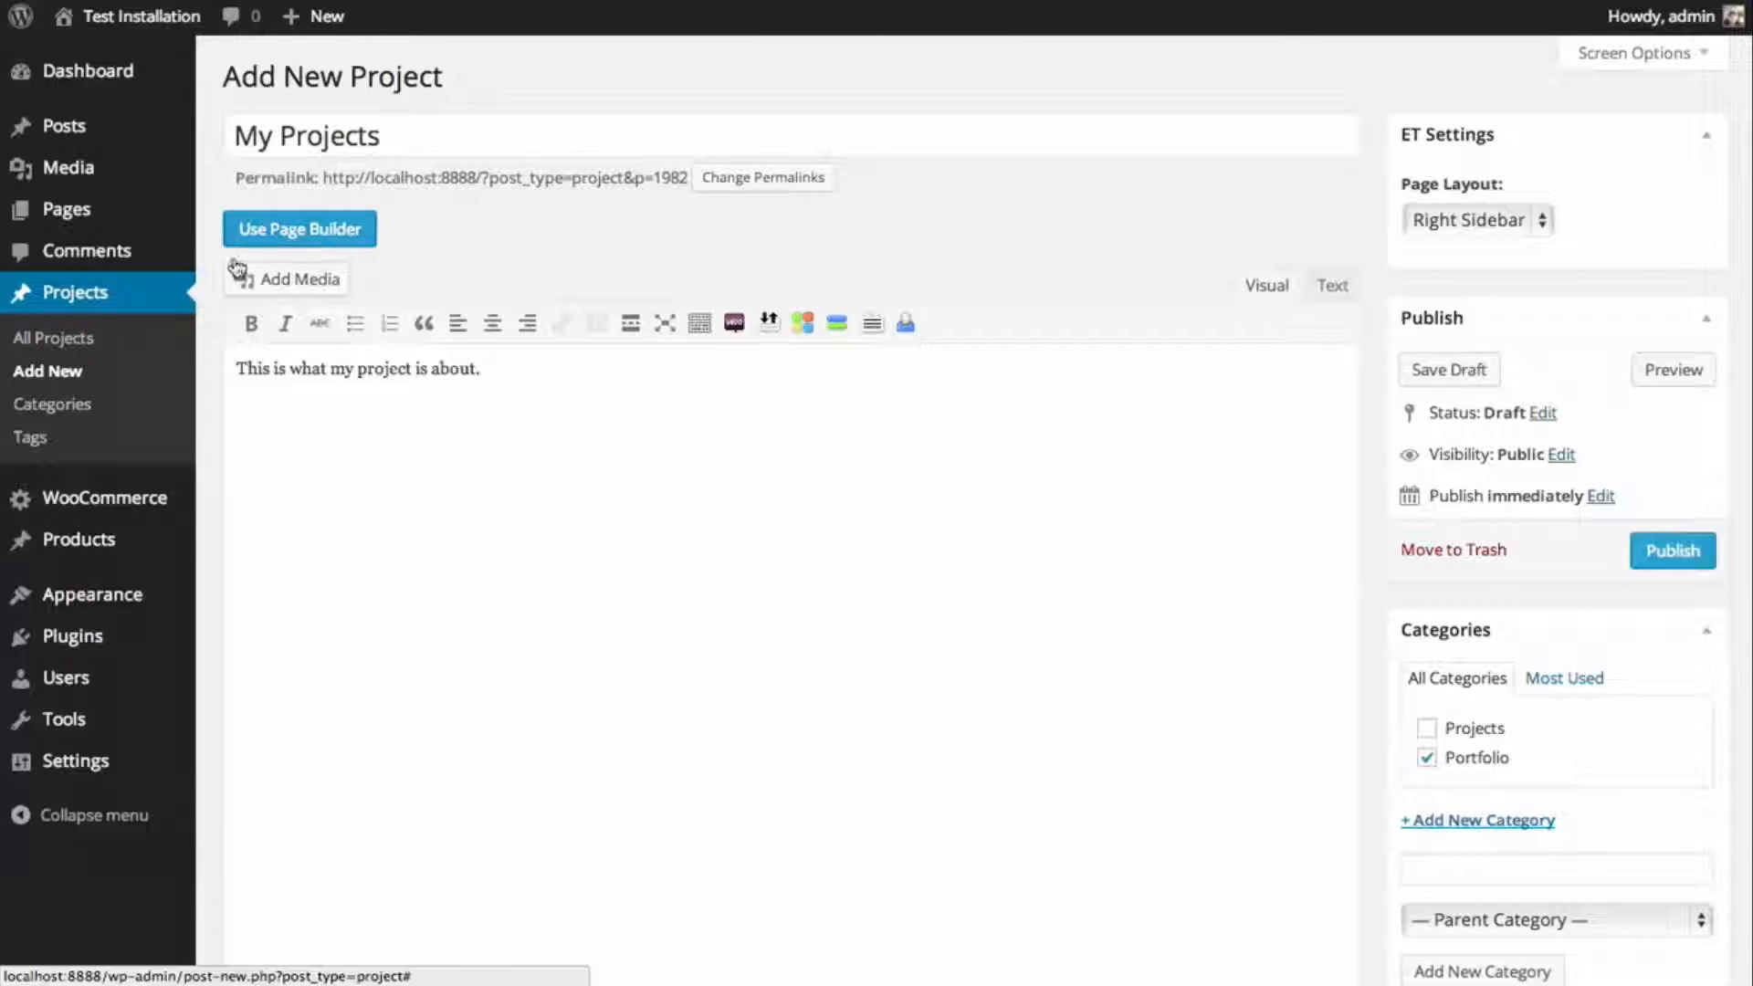
- Switch the project to the page builder and back to the default editor
left_click(316, 240)
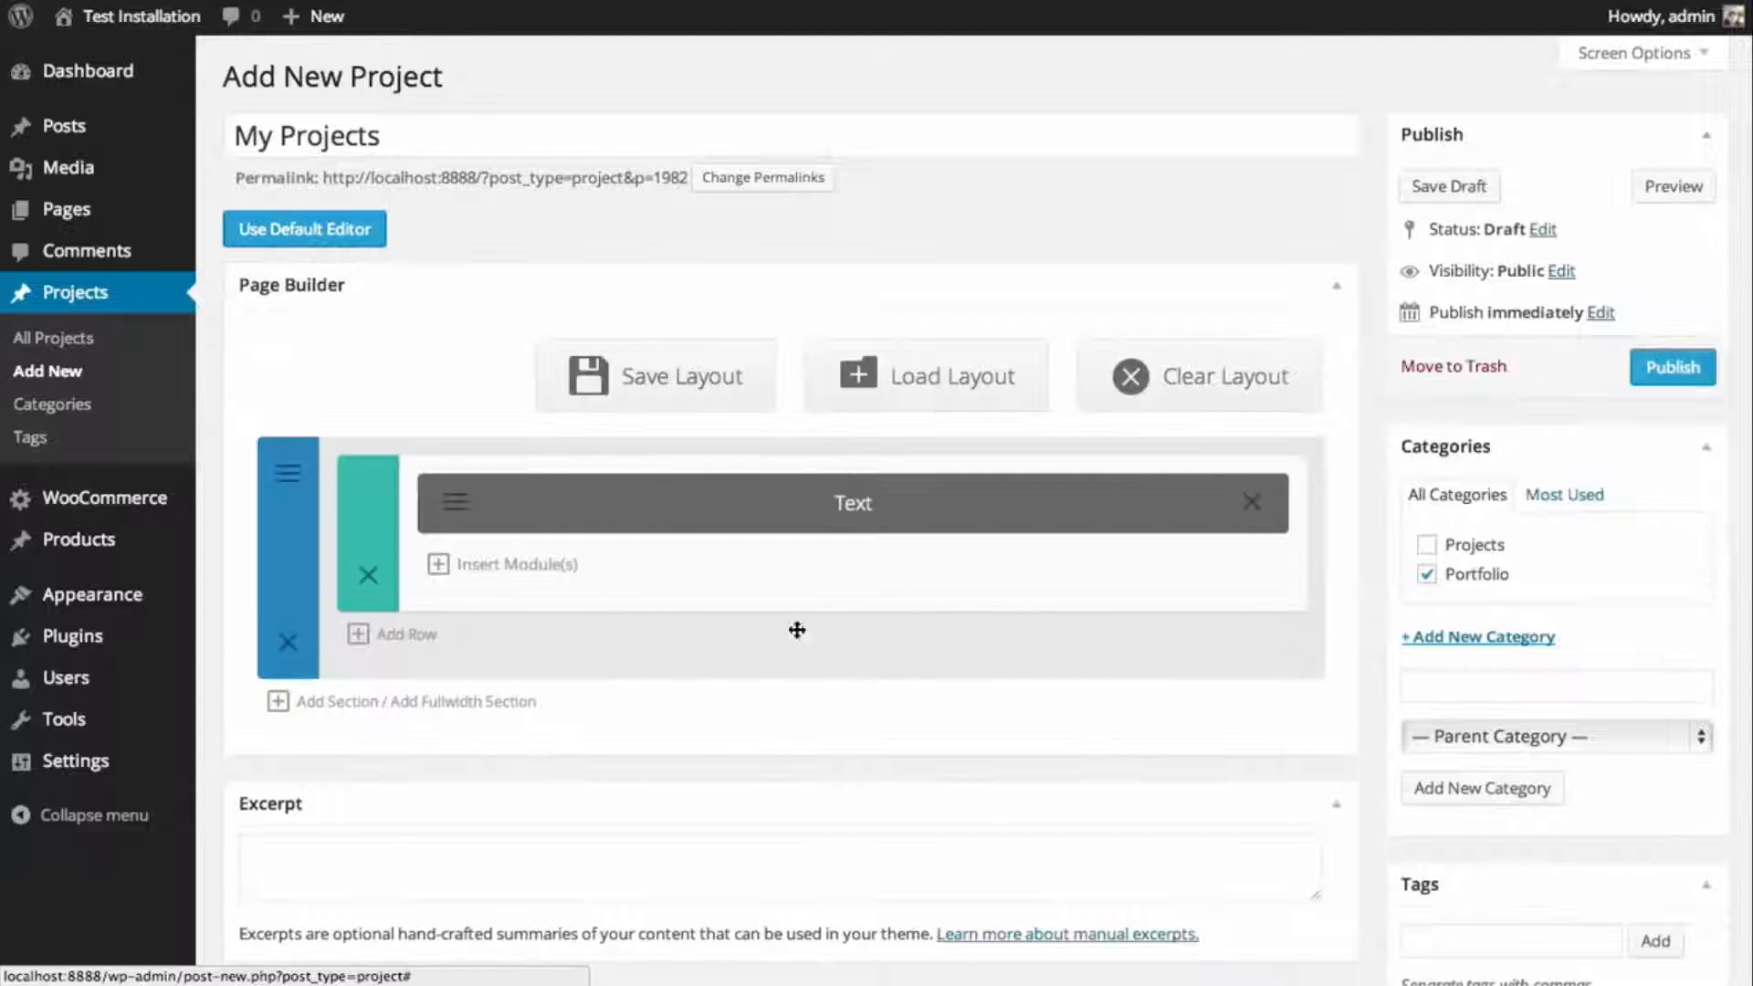
left_click(343, 238)
left_click(841, 505)
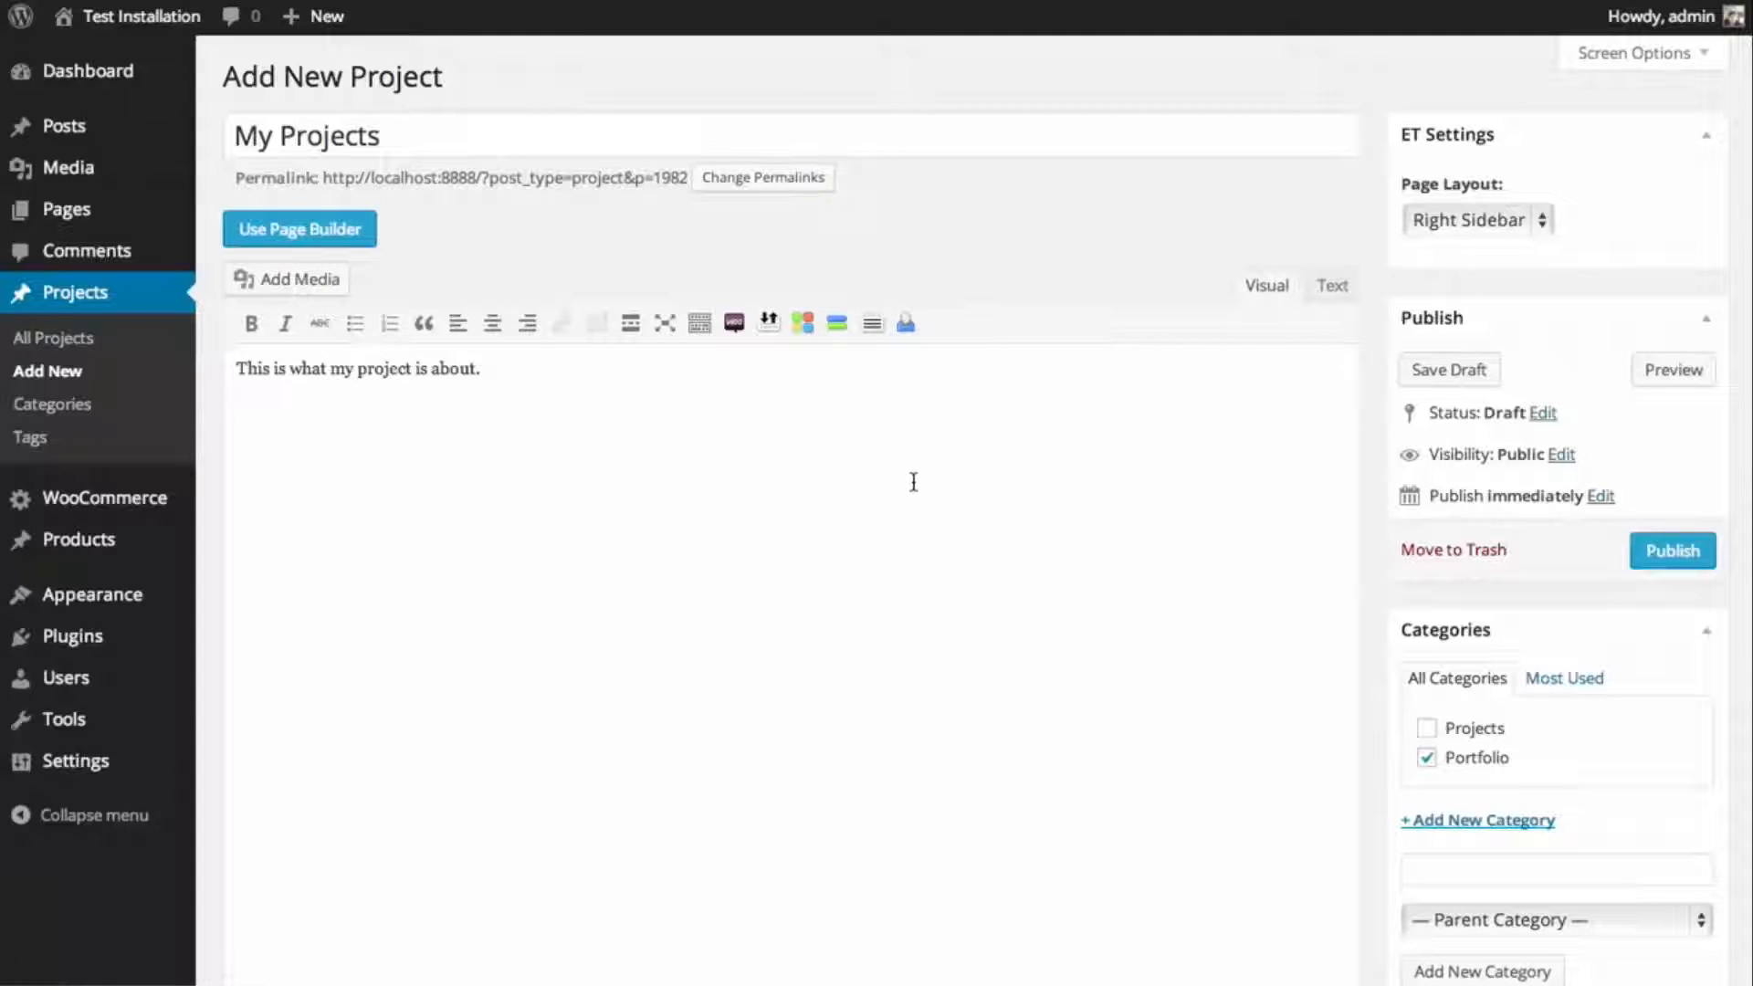
- Keep the project's page layout on Right Sidebar and publish the project
left_click(1505, 226)
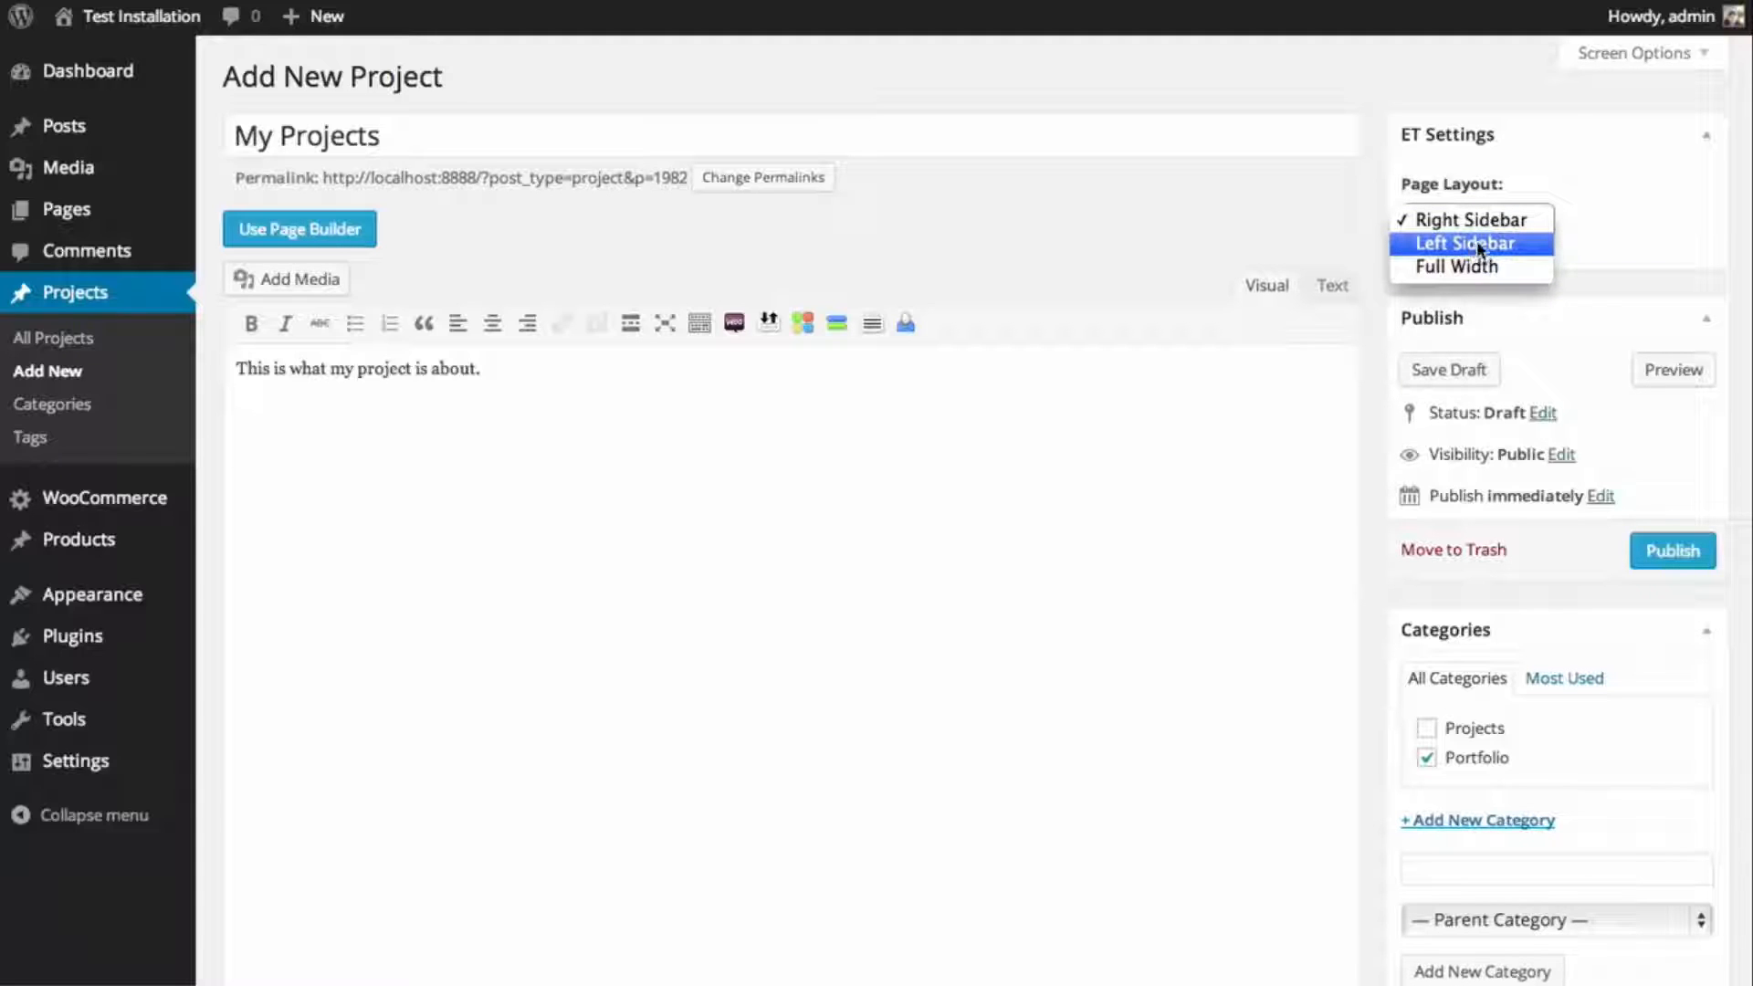
left_click(1476, 220)
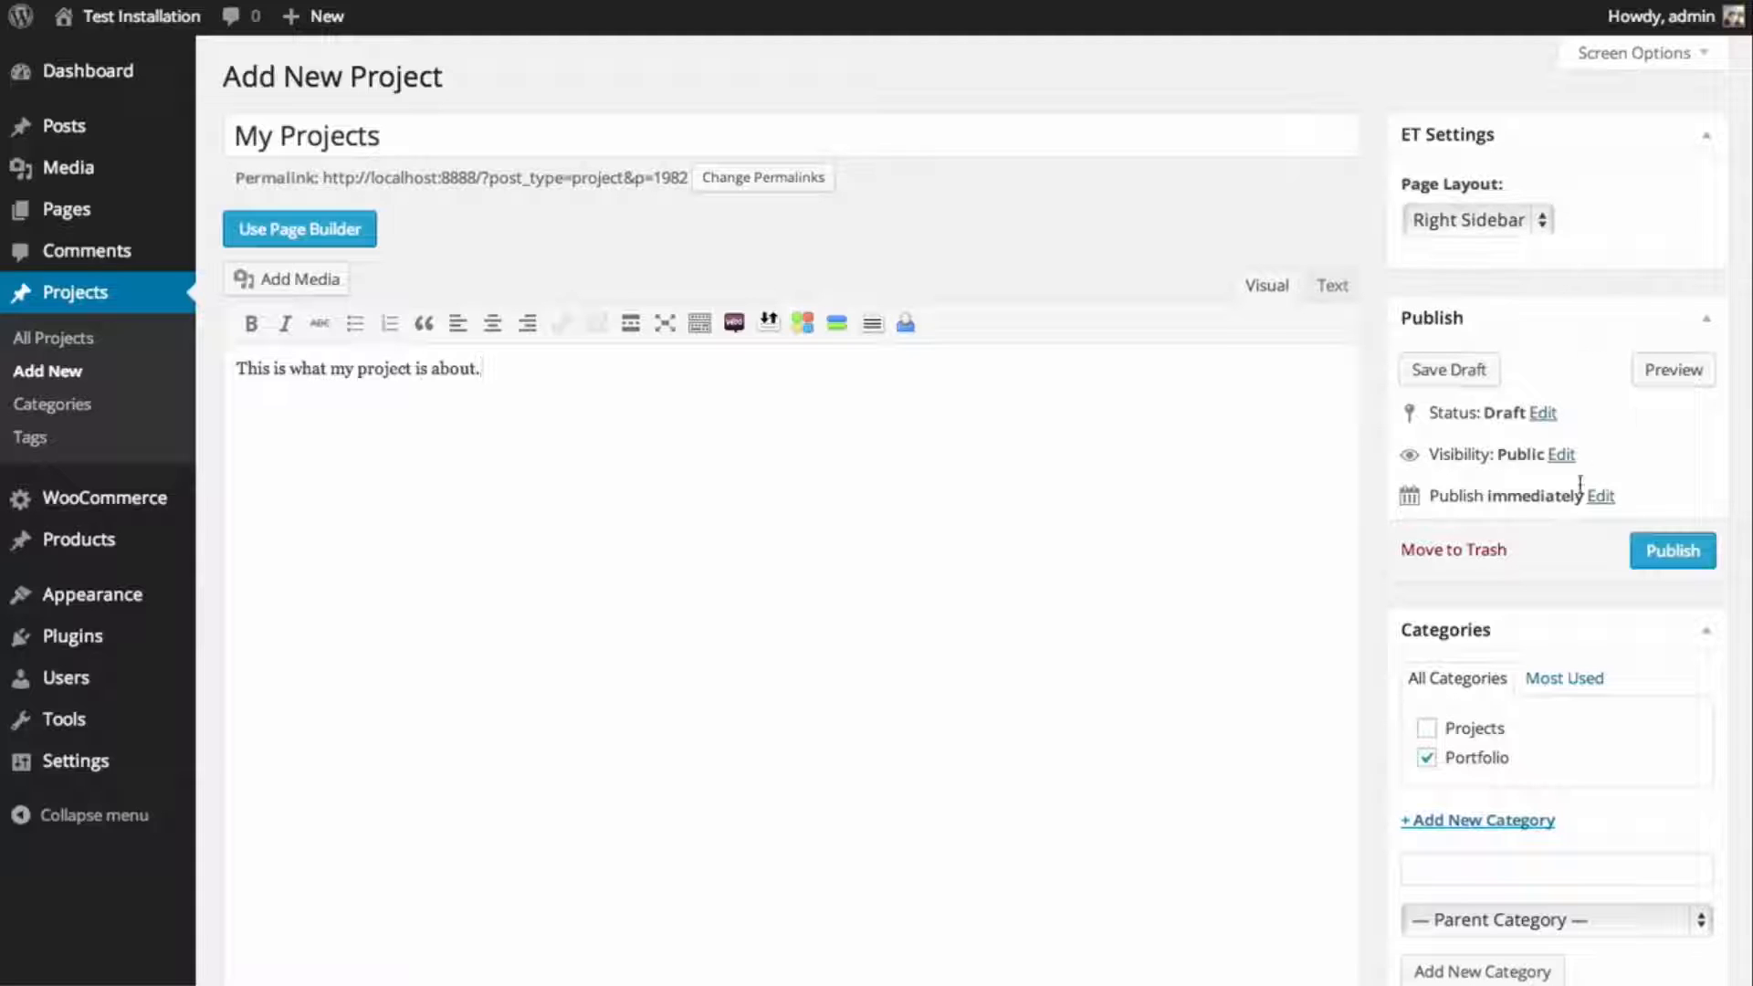
left_click(1682, 559)
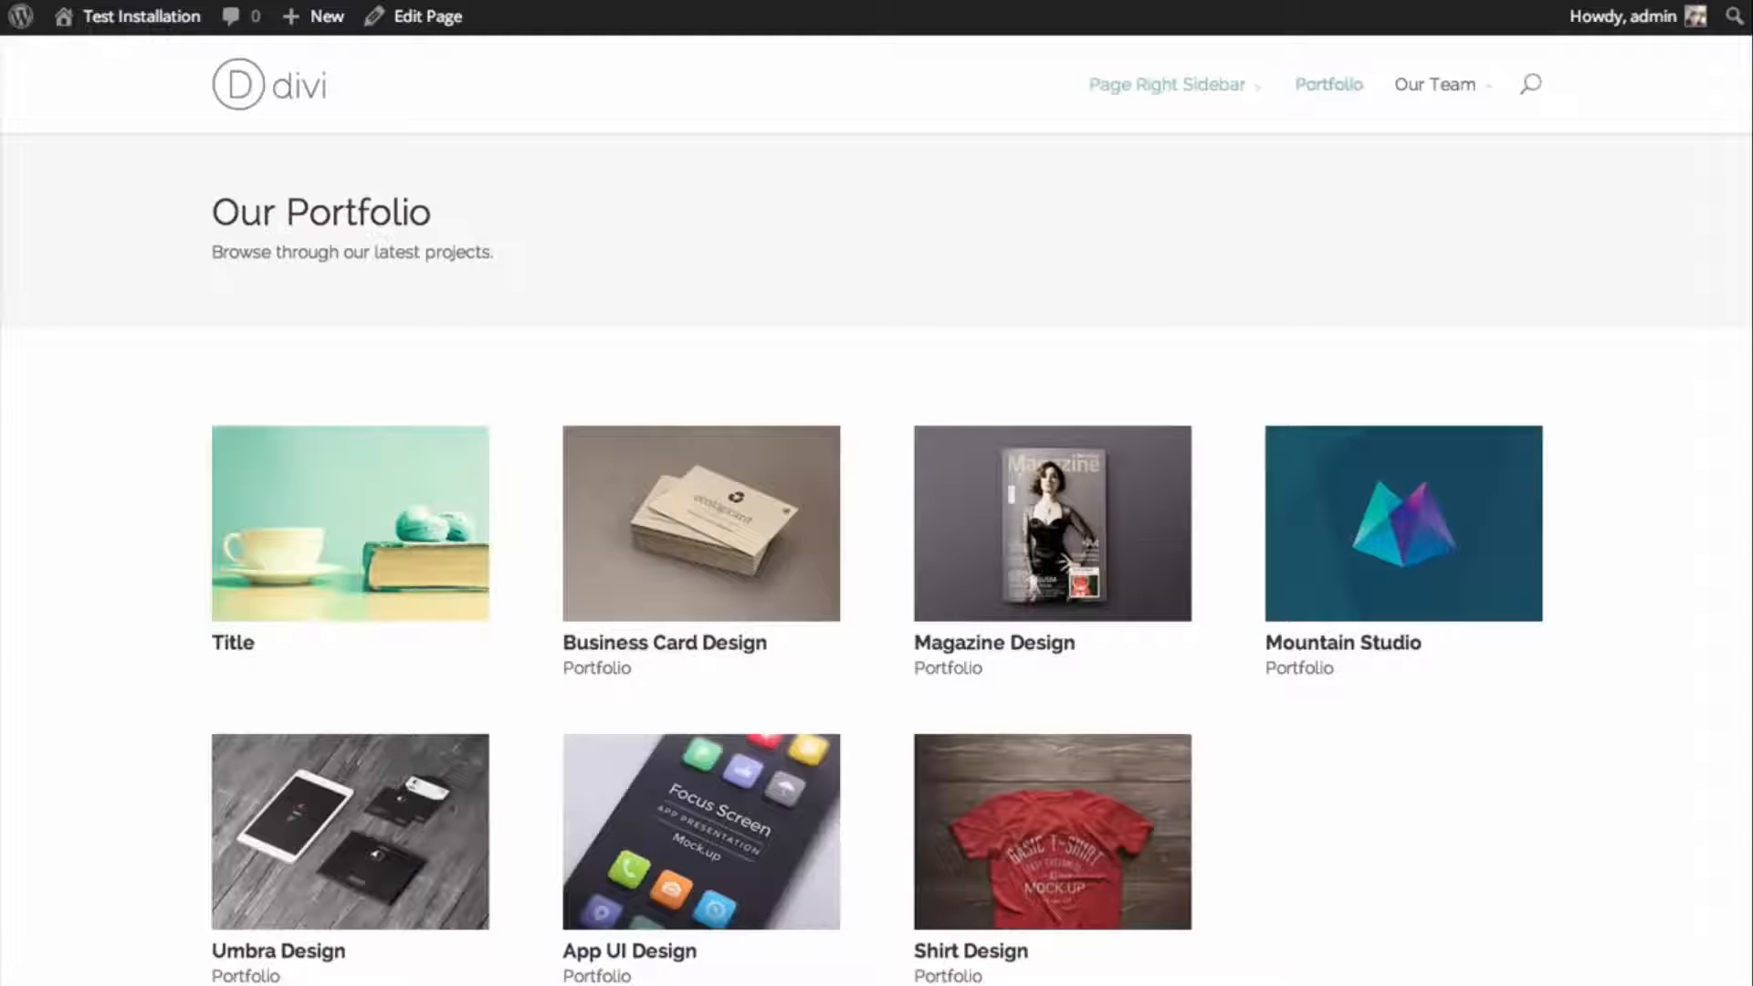
- Reload the Our Portfolio page and look over its project grid
key("super+r")
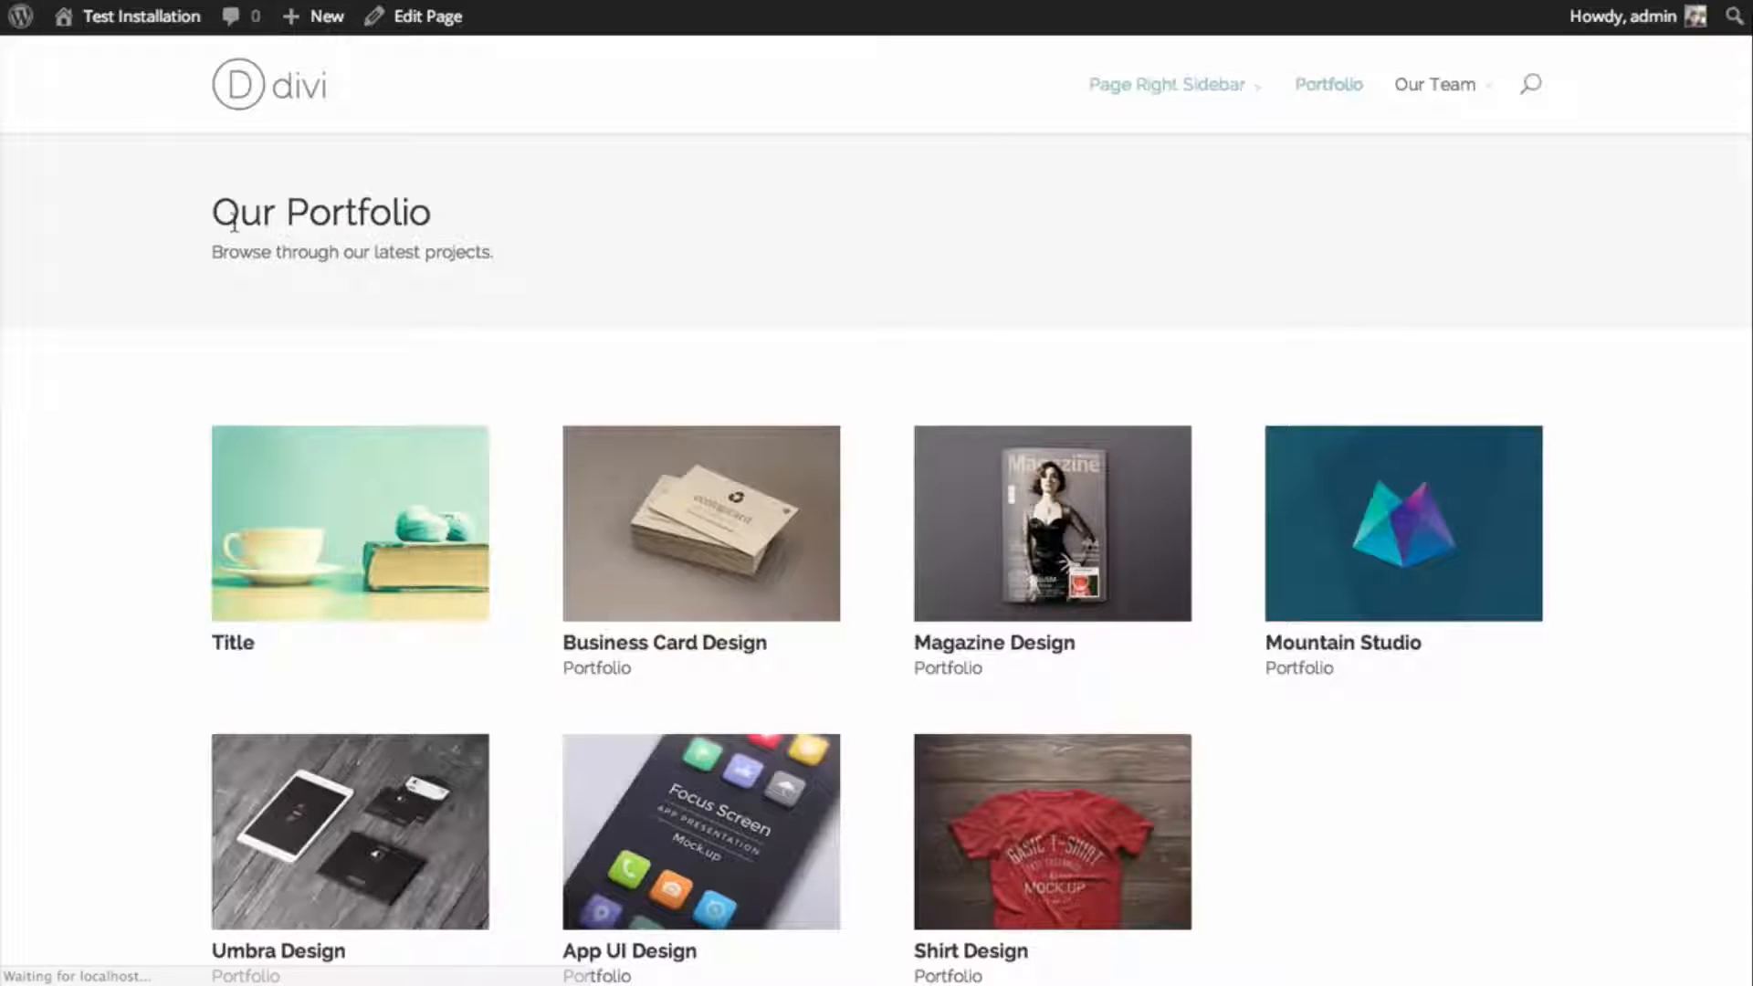
scroll(225, 222, "down", 3)
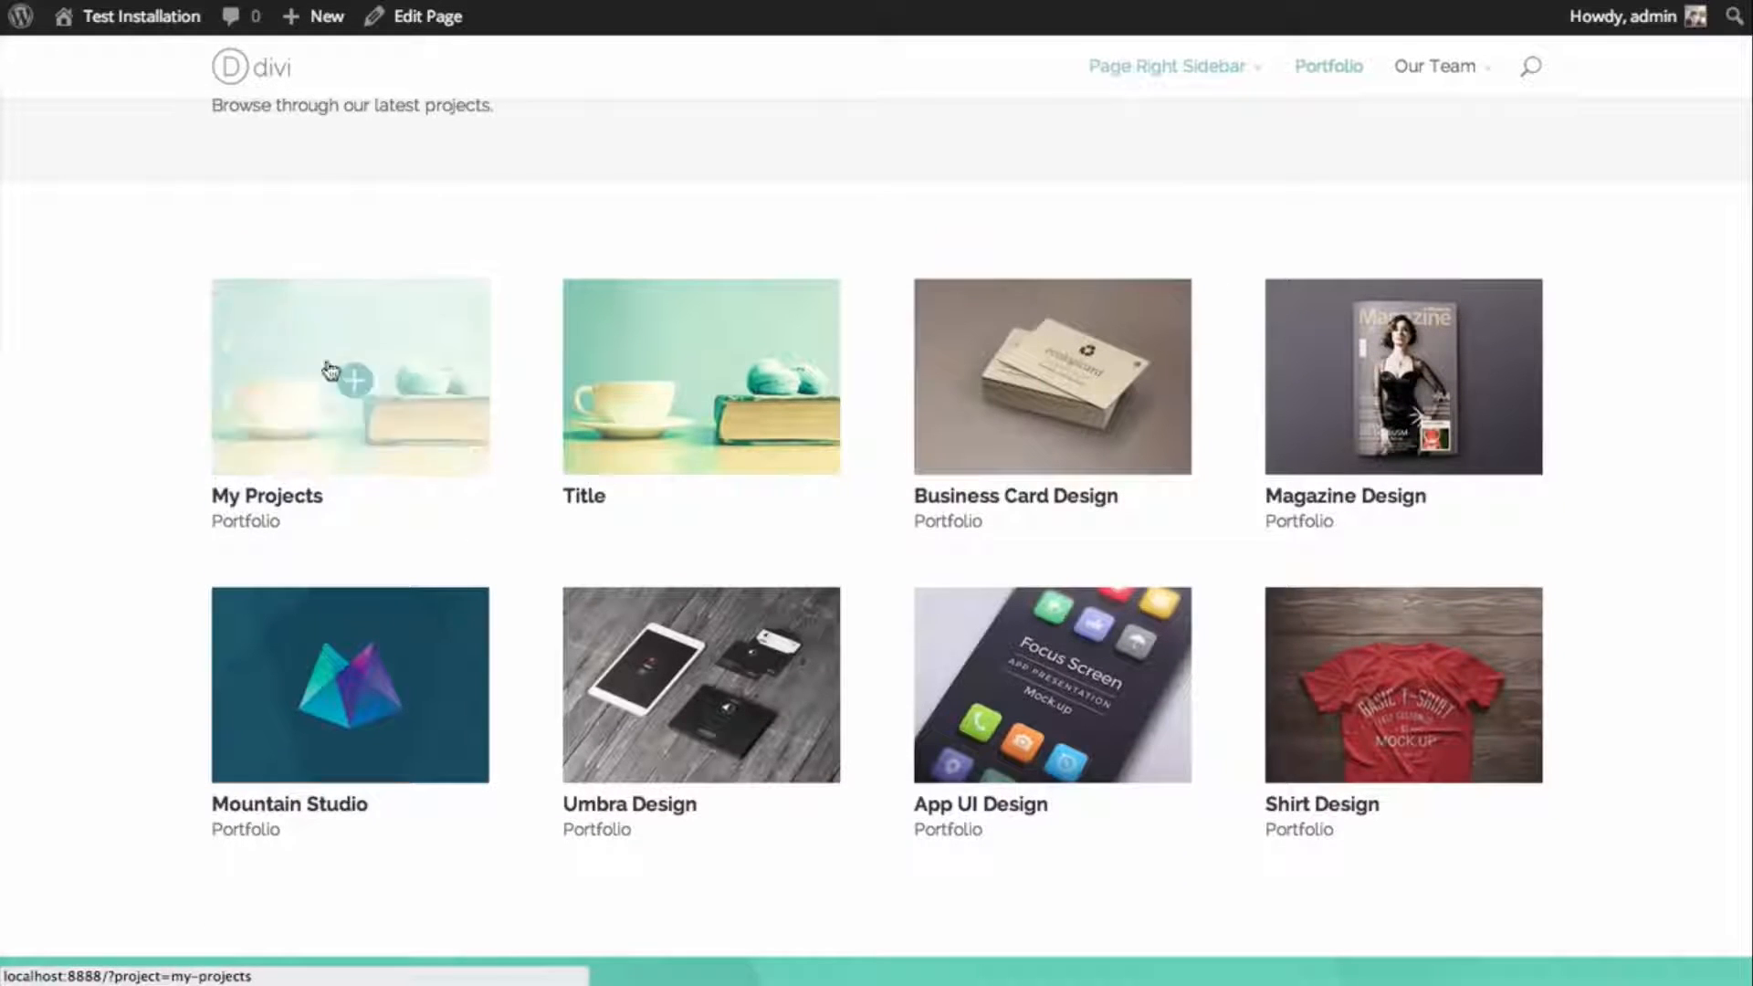
scroll(56, 118, "up", 3)
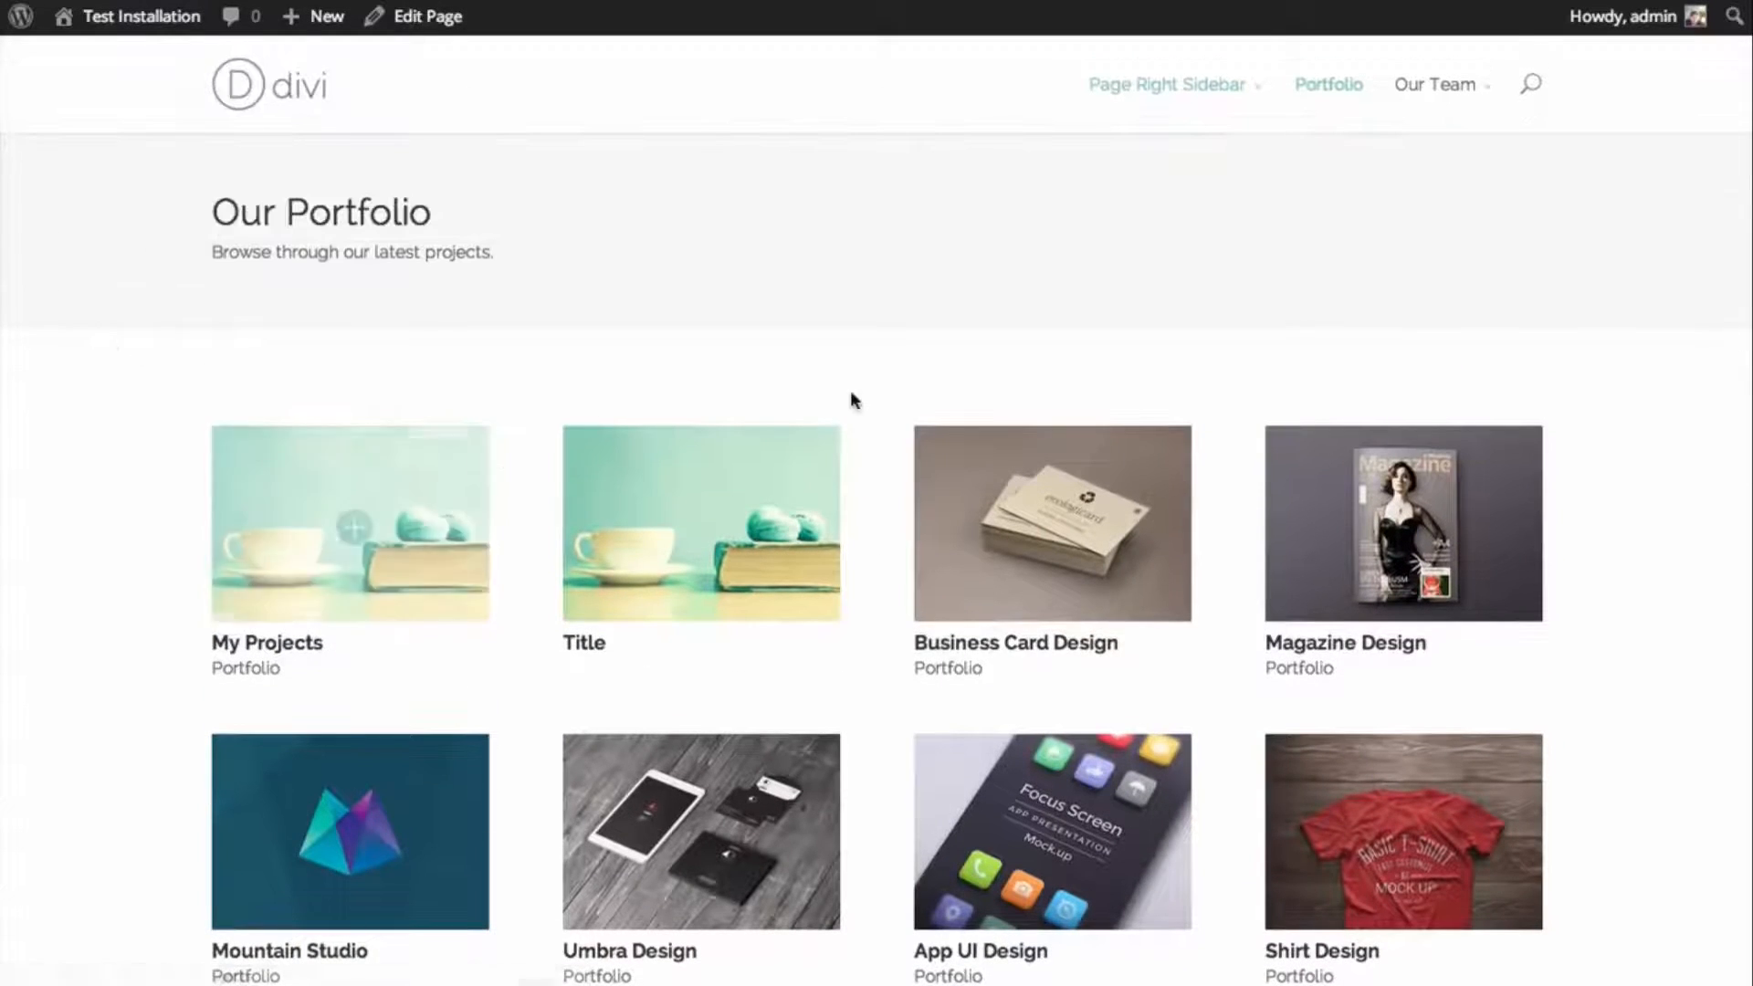
- Open the Business Card Design project from the portfolio and look through its page
left_click(1119, 483)
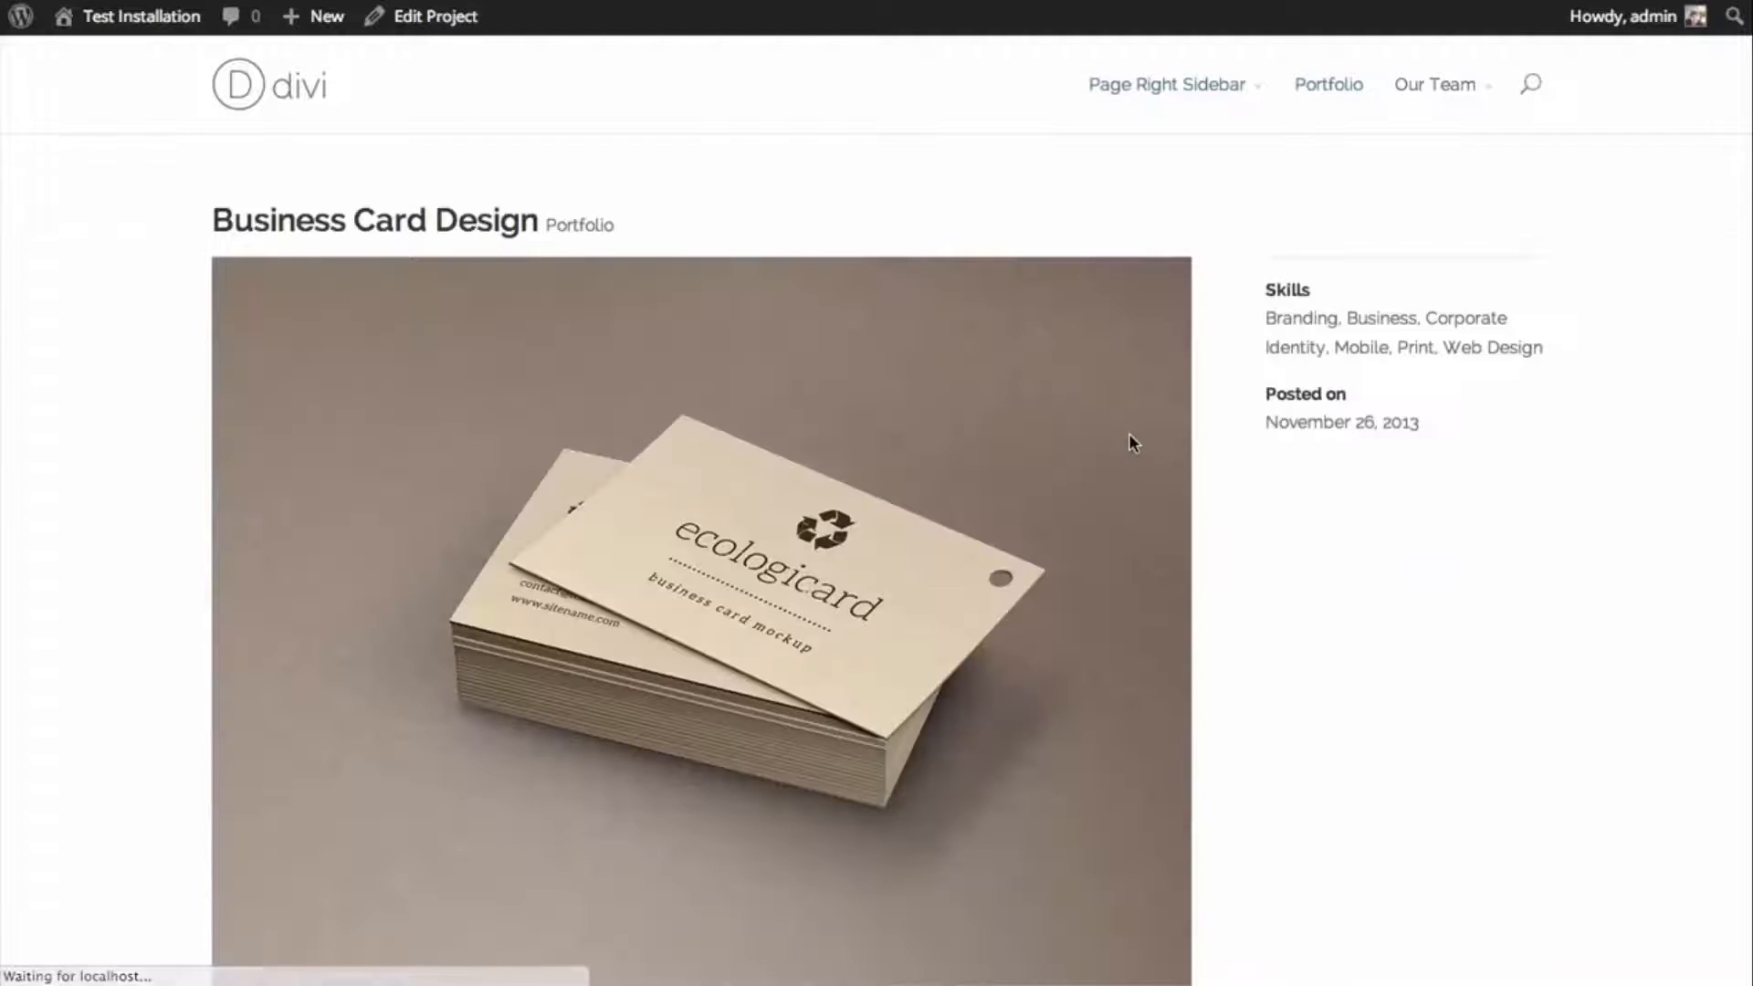
scroll(1235, 420, "down", 3)
scroll(1228, 427, "down", 3)
scroll(1221, 448, "up", 8)
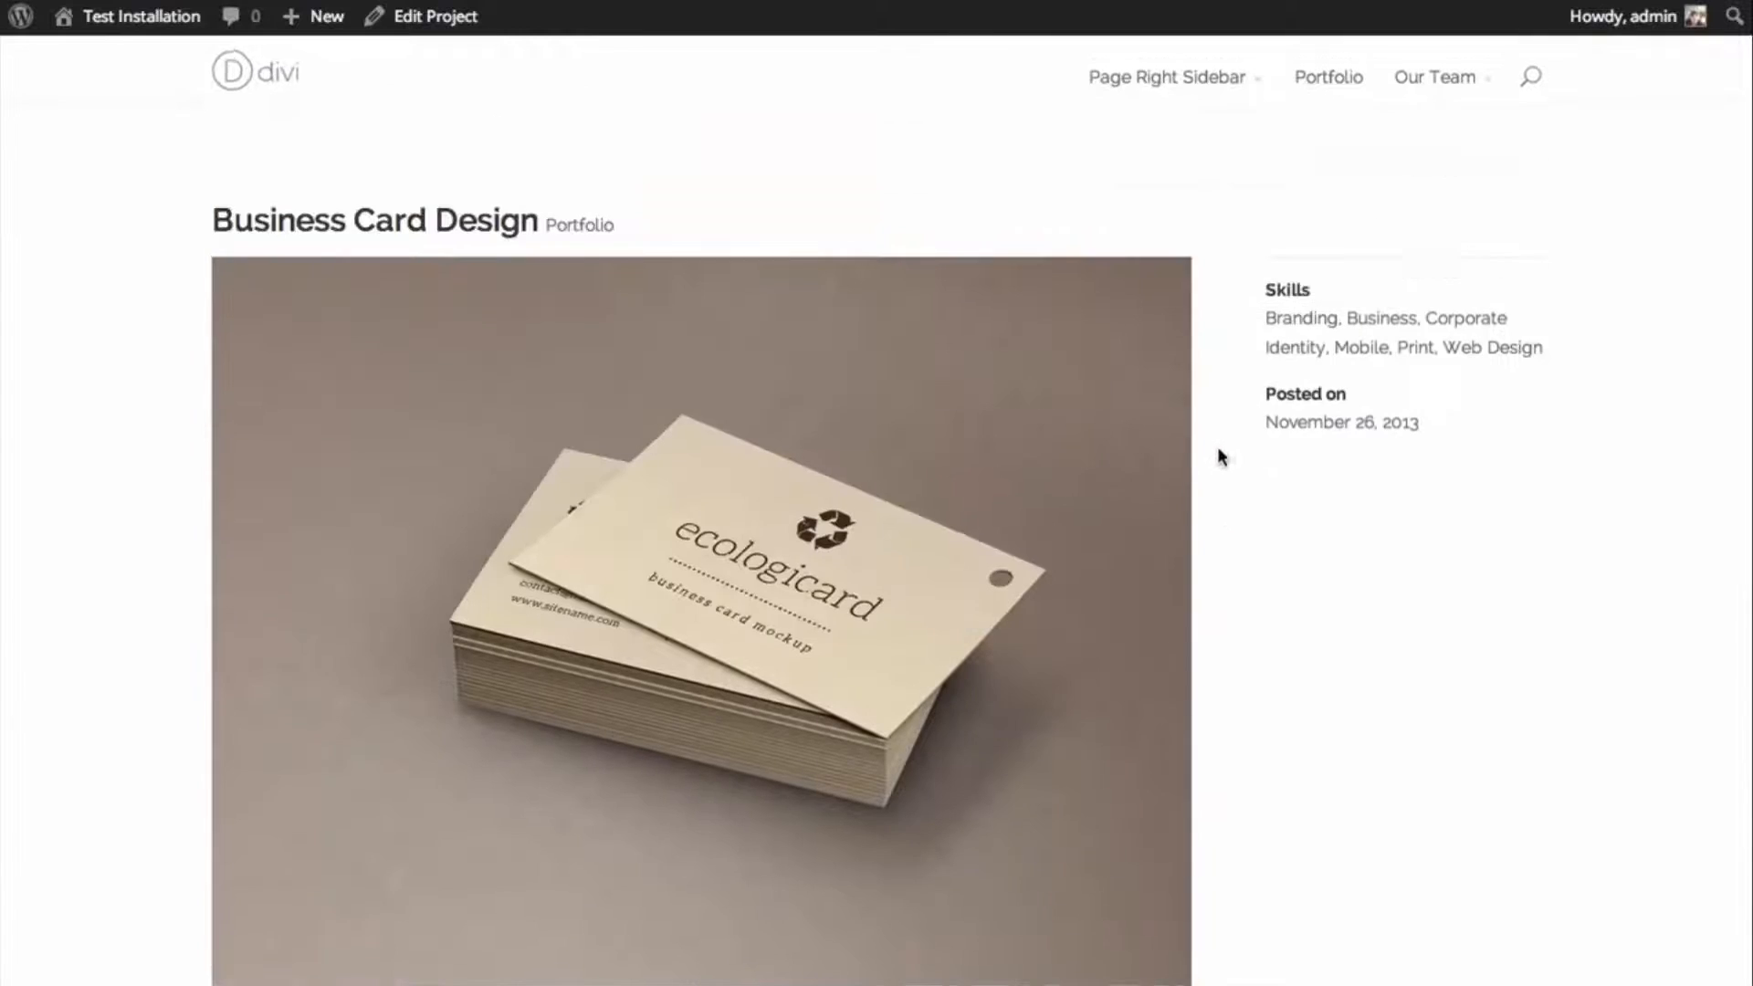
- Open the Business Card Design project for editing, set its page layout to Left Sidebar and update it
left_click(448, 30)
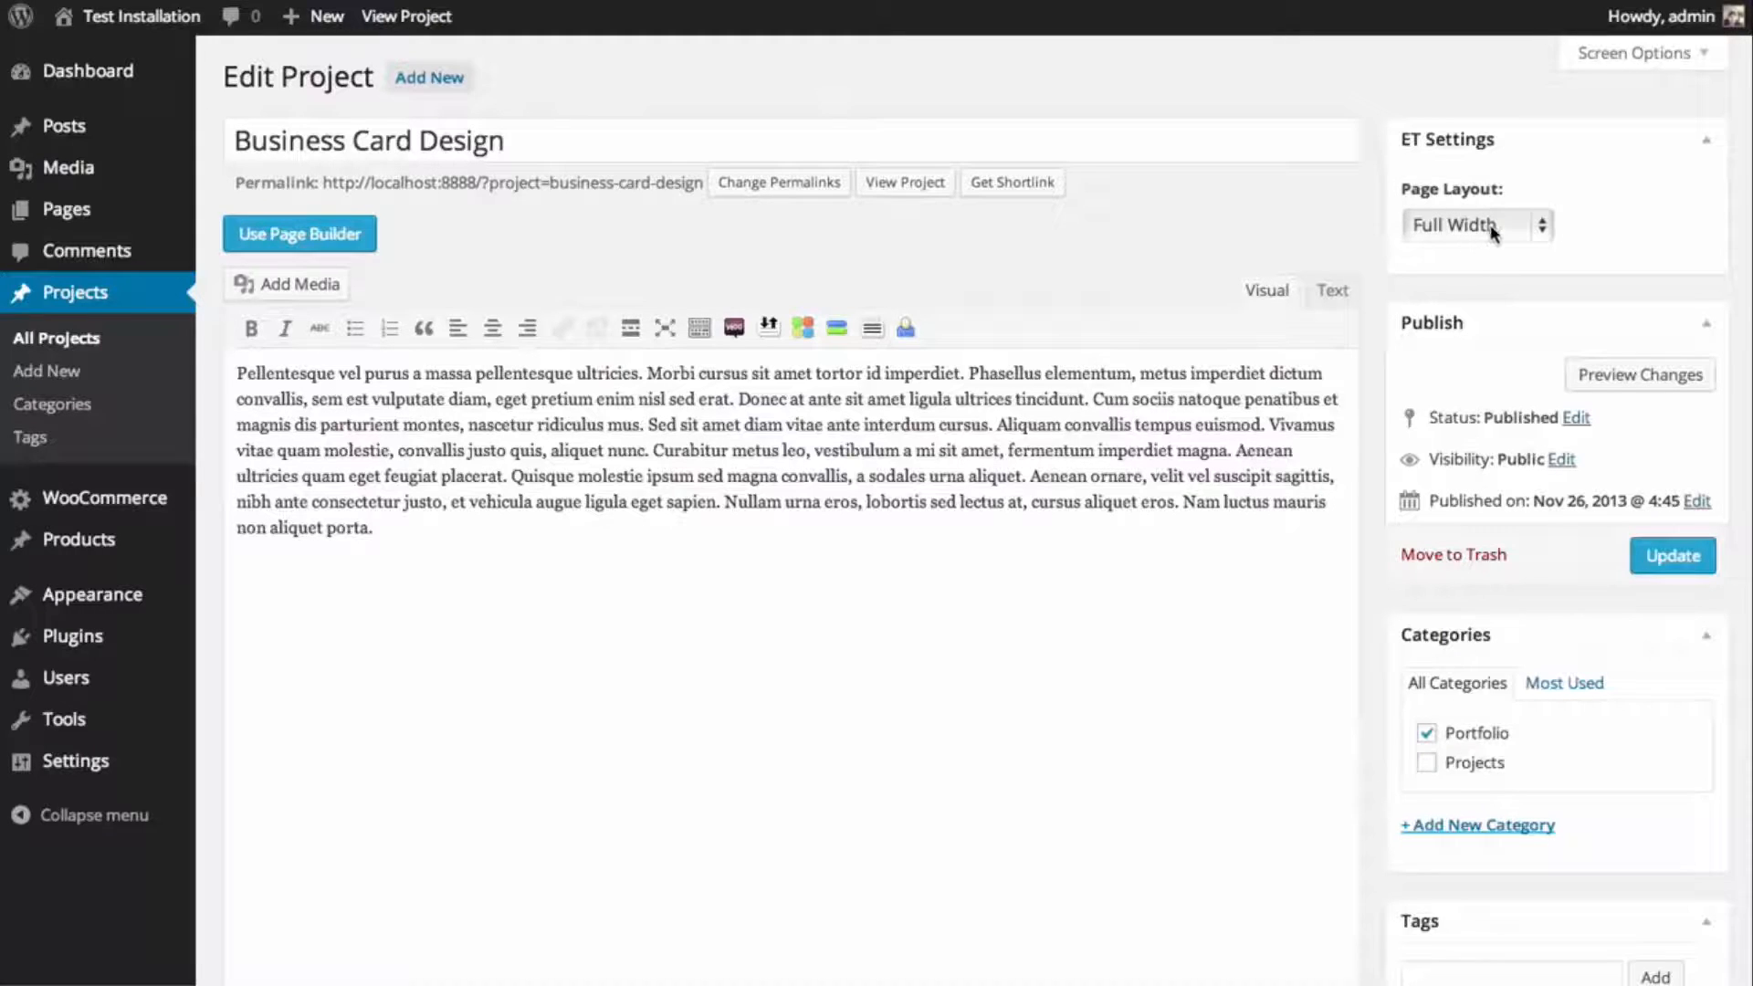
left_click(1494, 230)
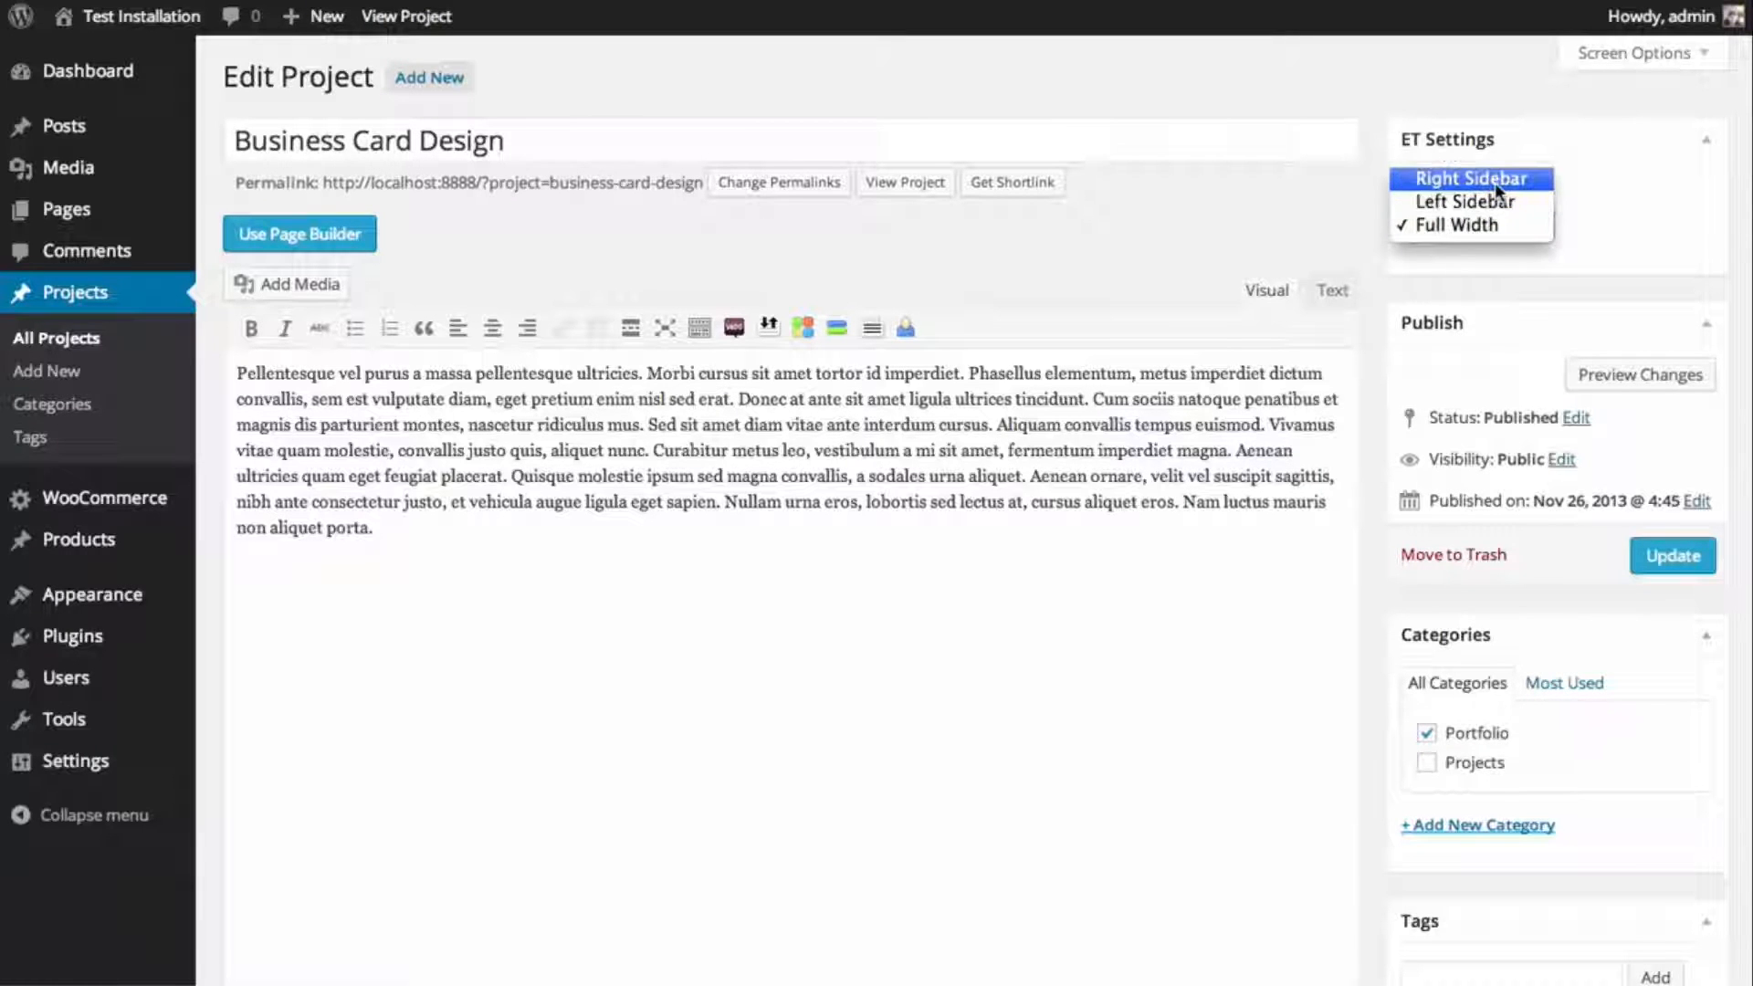
left_click(1494, 202)
left_click(1682, 554)
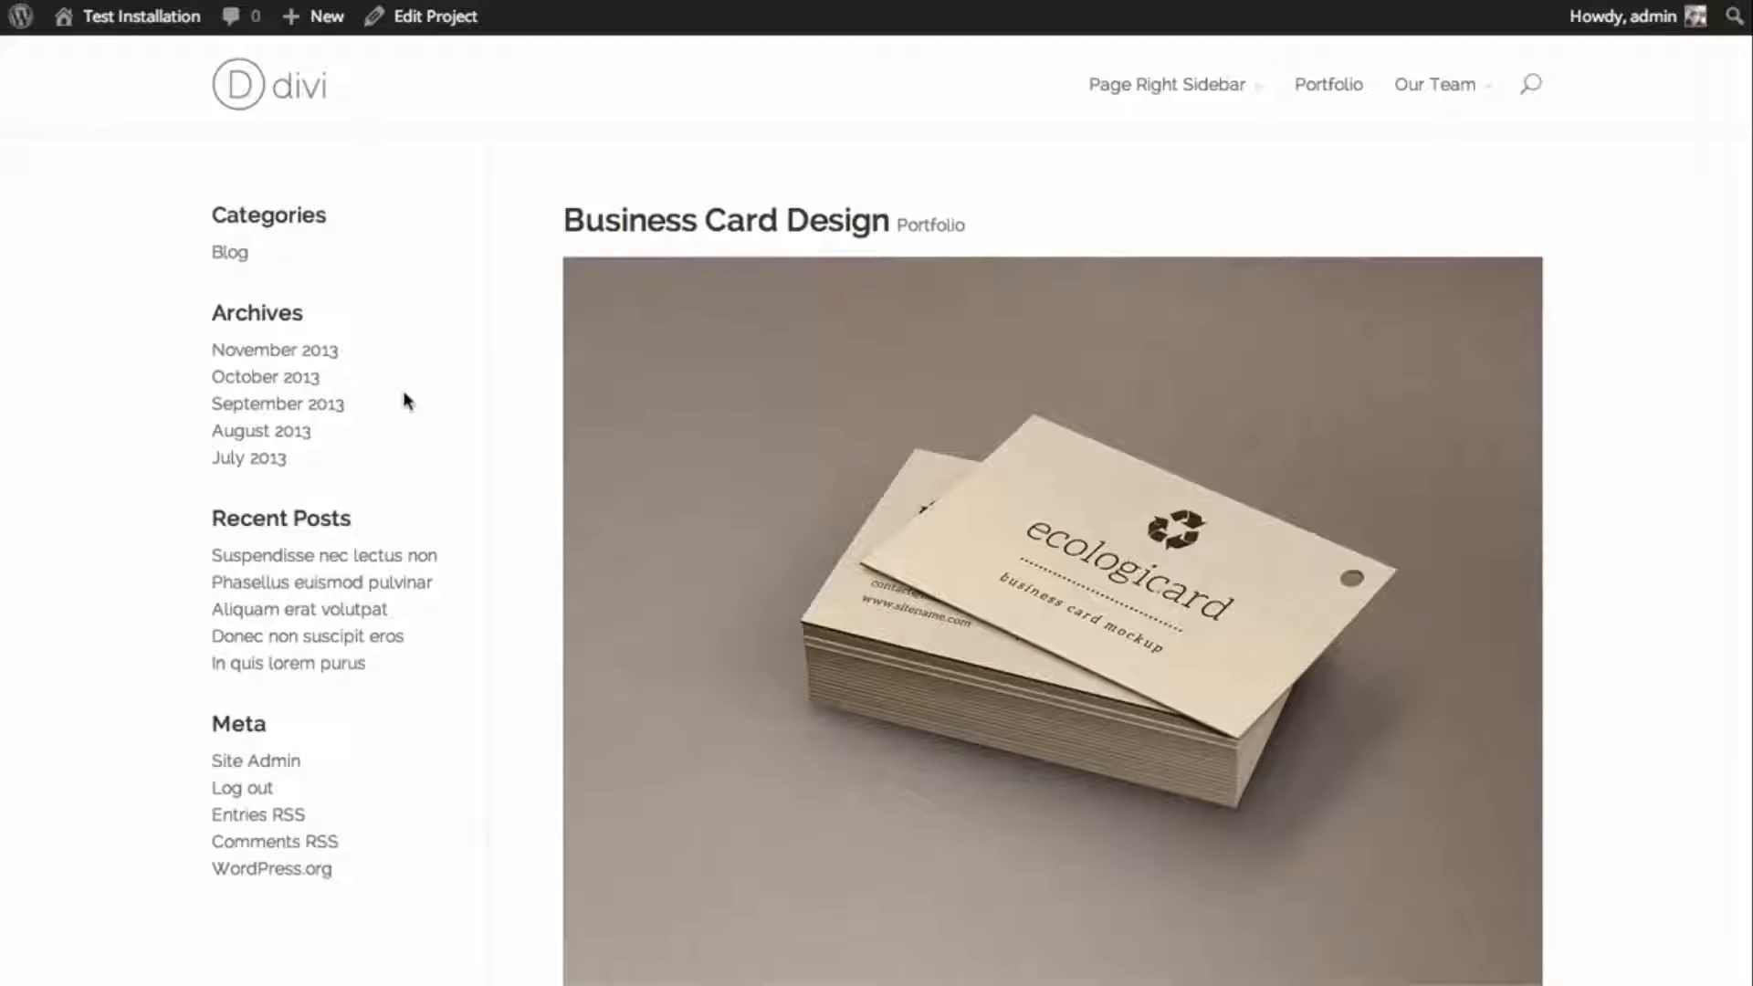
- Examine the Business Card Design page in its left-sidebar layout, down to the project details below the text
scroll(1472, 345, "down", 2)
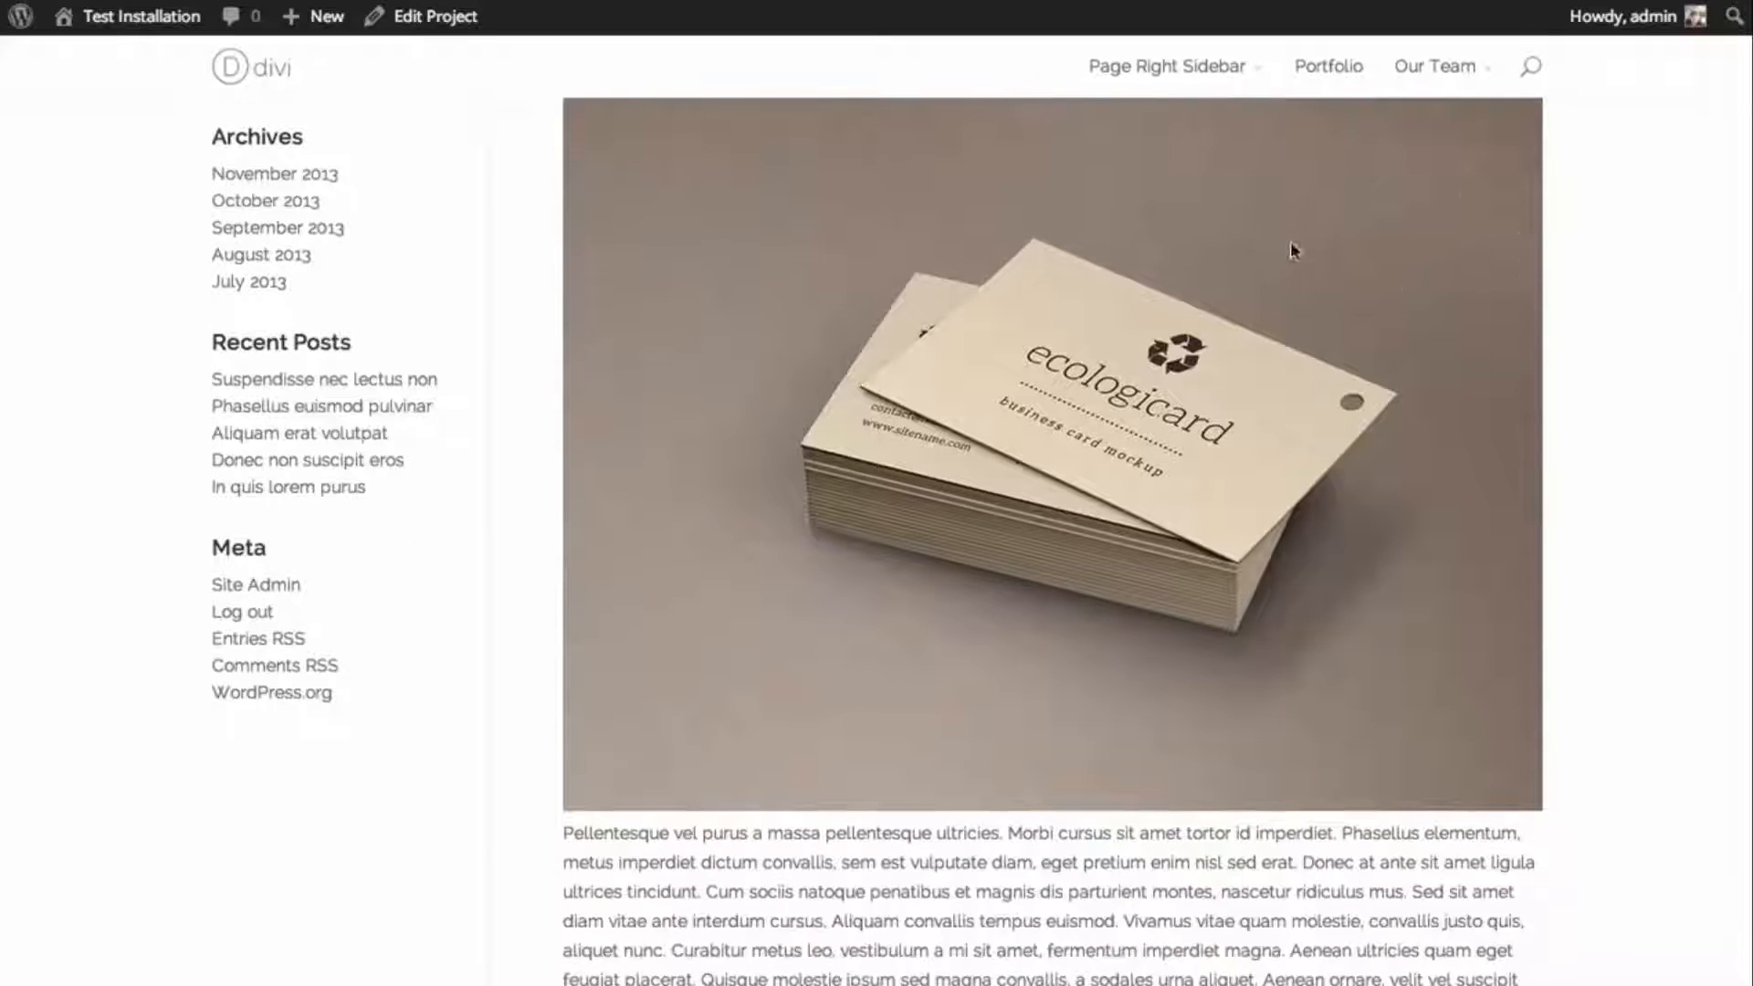
scroll(1012, 322, "down", 5)
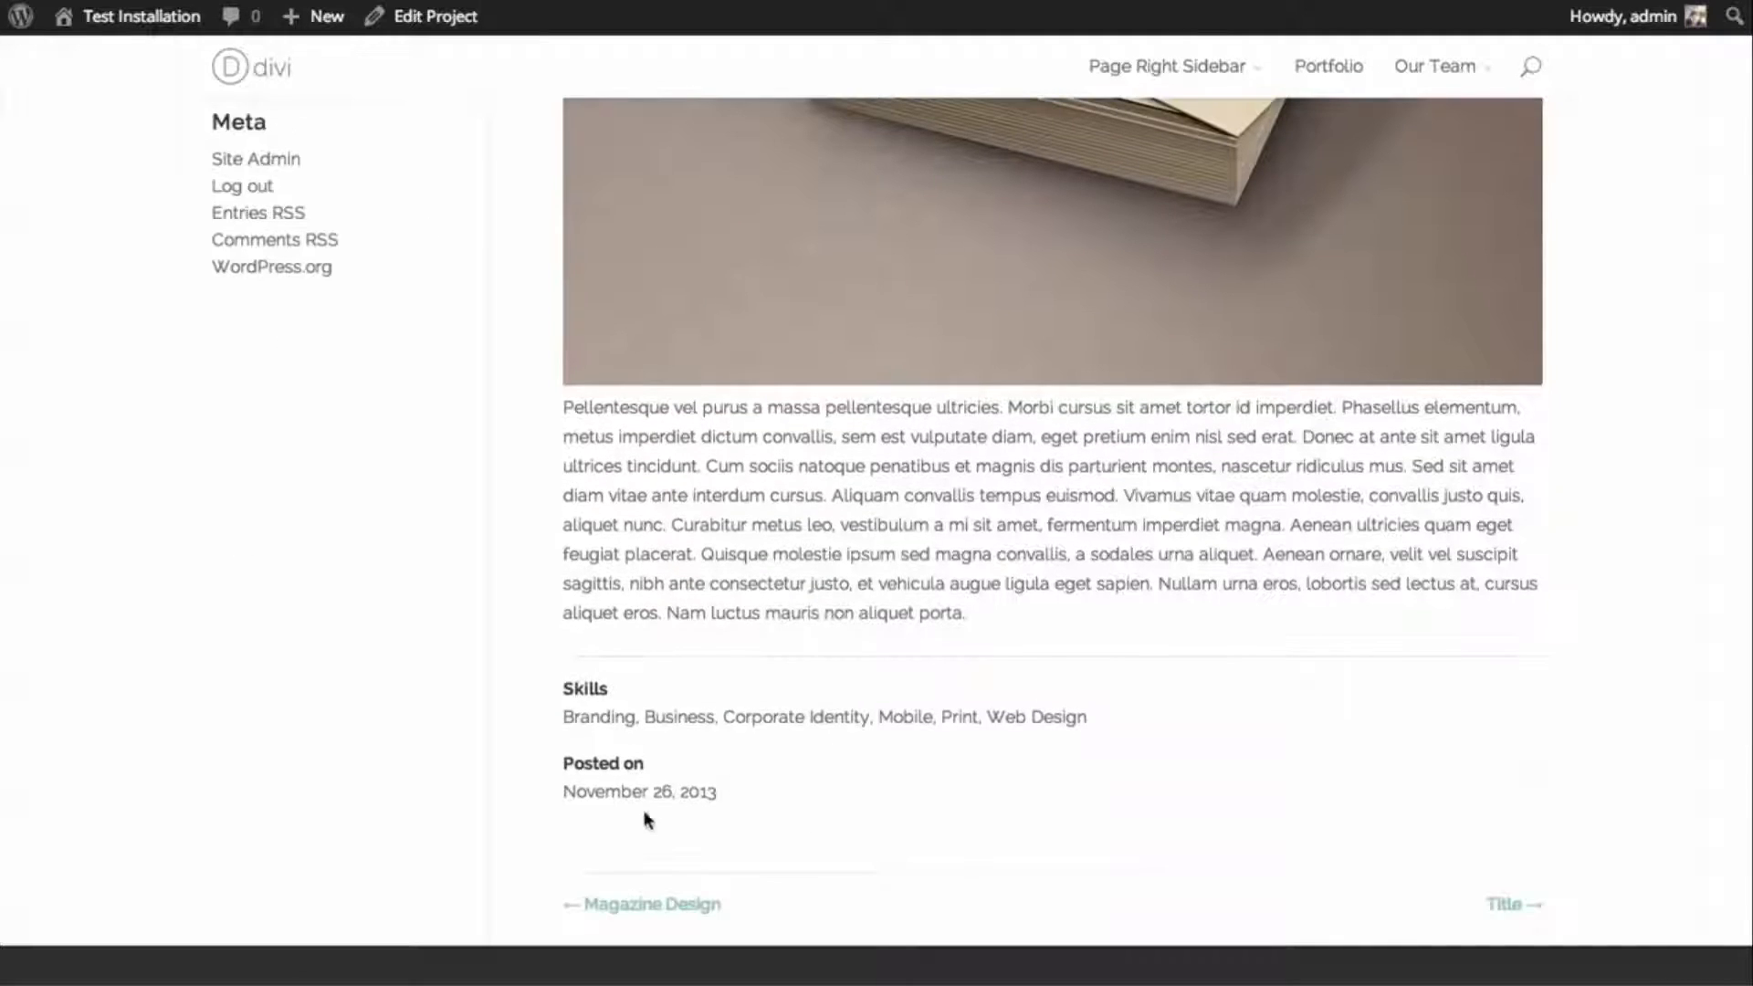
scroll(796, 735, "up", 7)
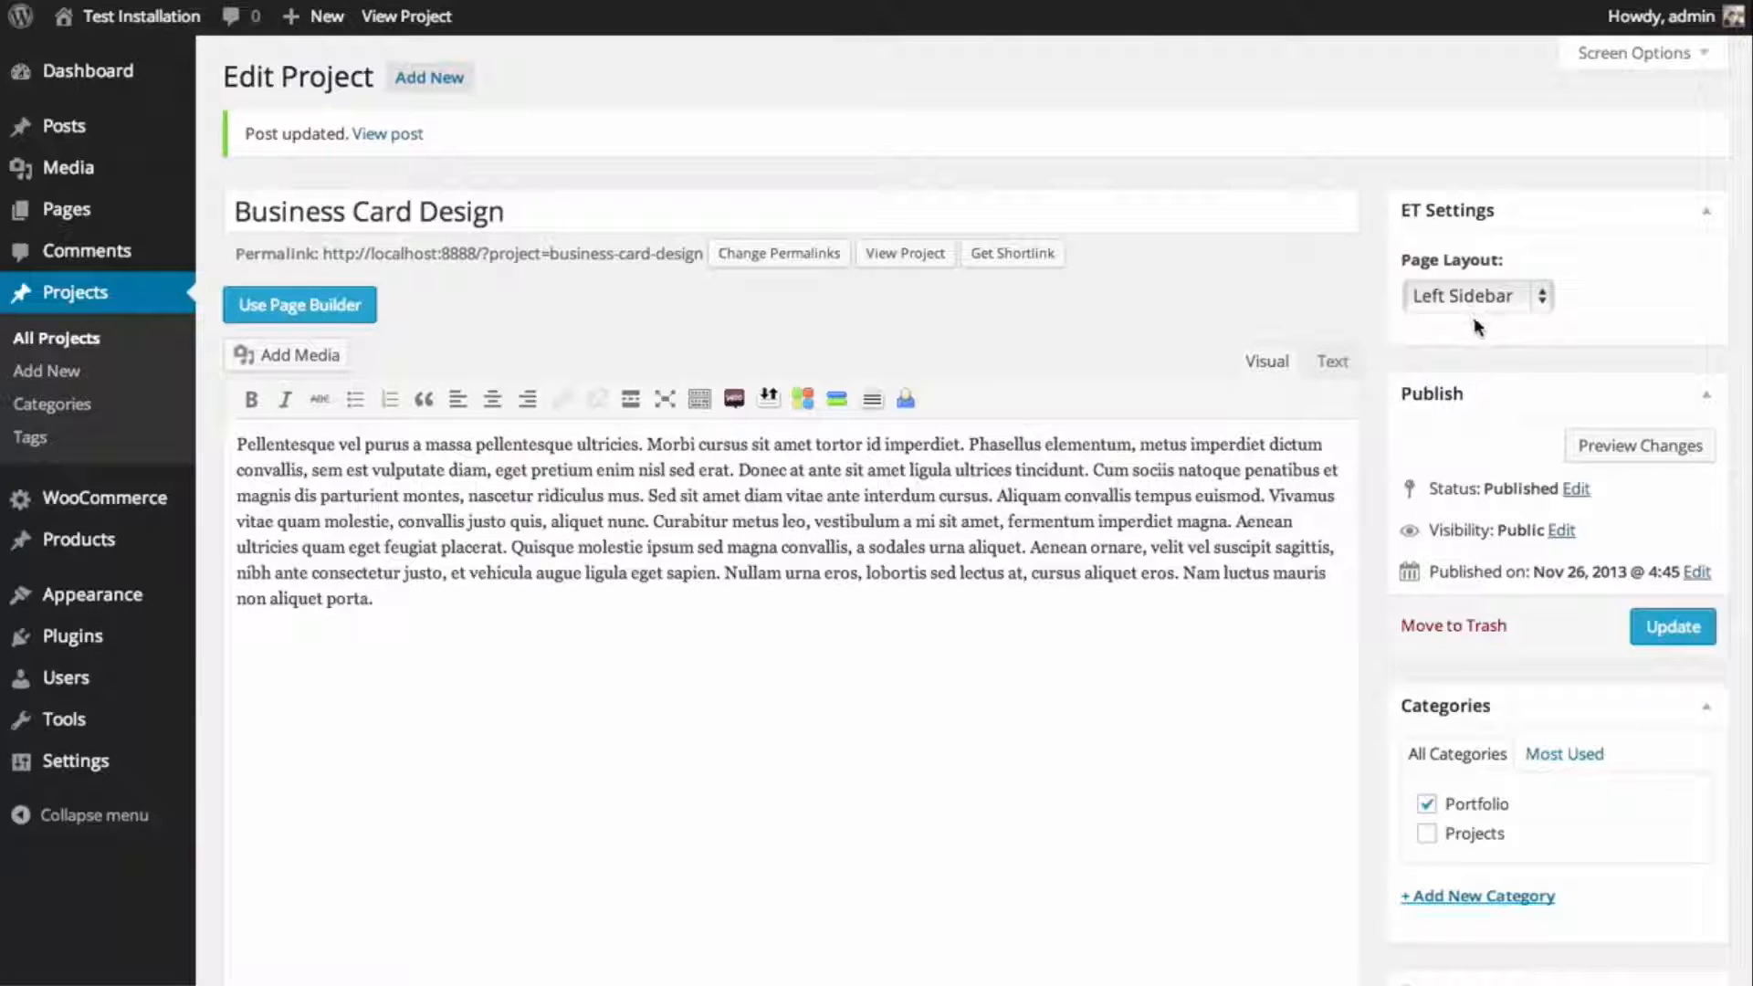
- Set the Business Card Design project's page layout to Right Sidebar, update it and reload its live page
left_click(1479, 297)
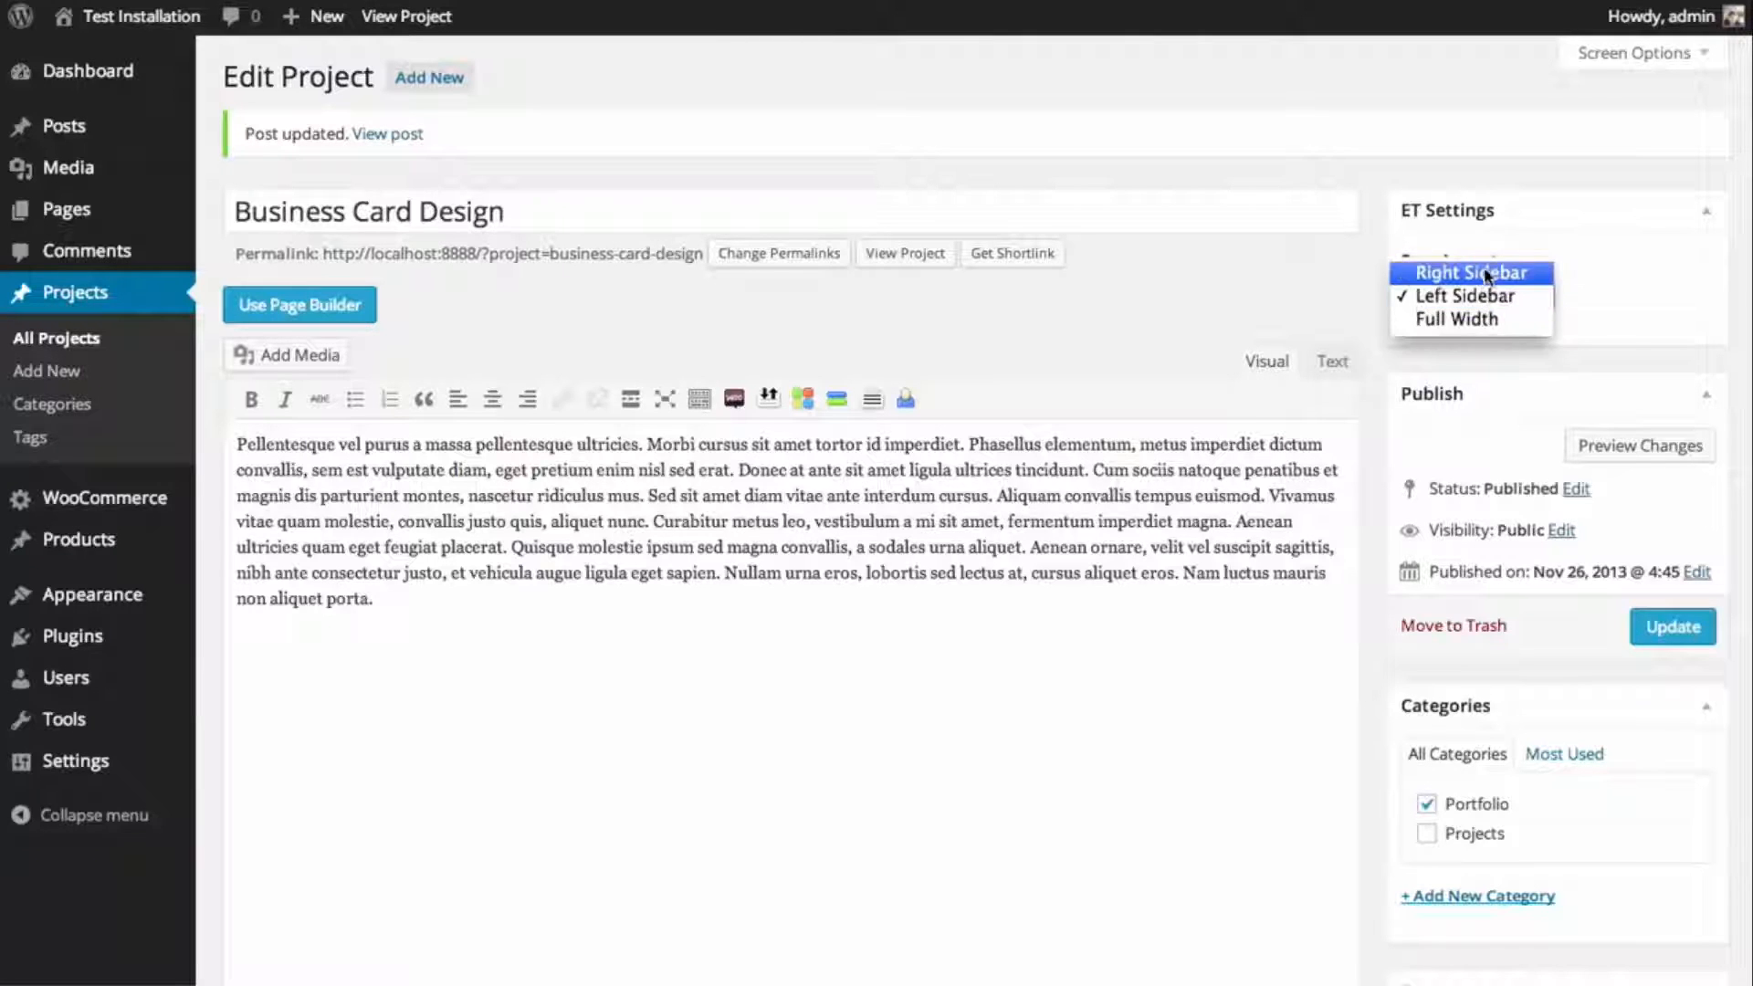
left_click(1485, 264)
left_click(1701, 630)
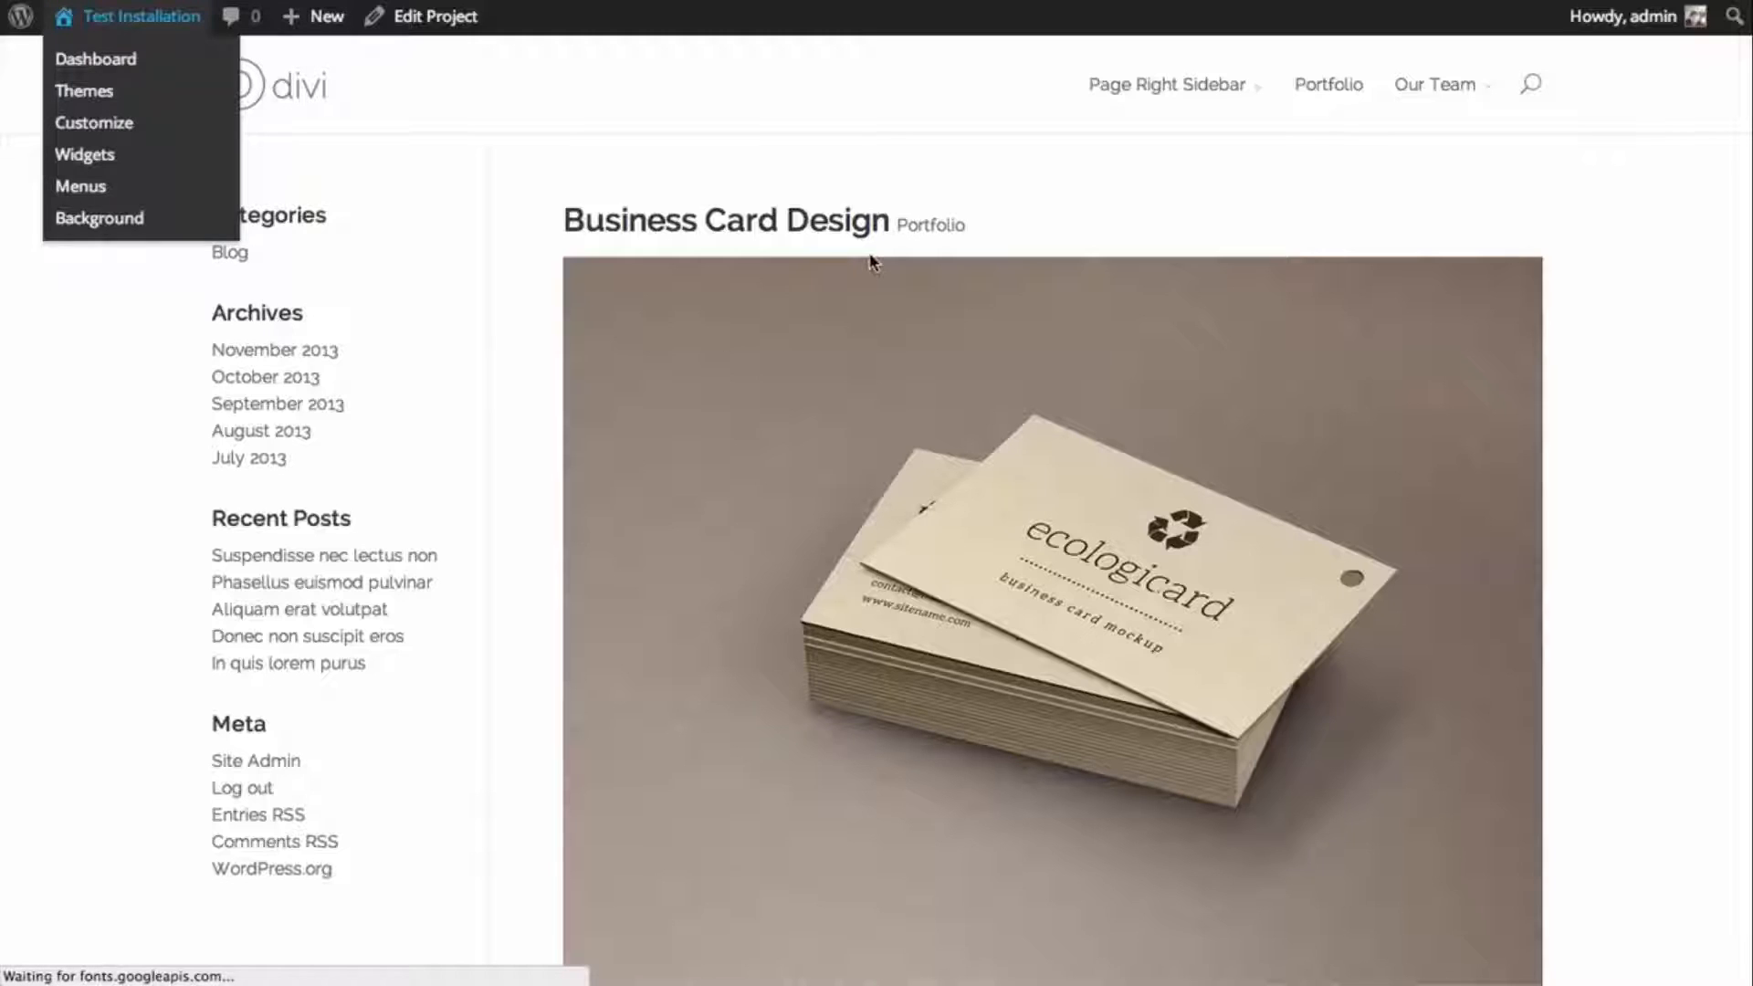
key("super+r")
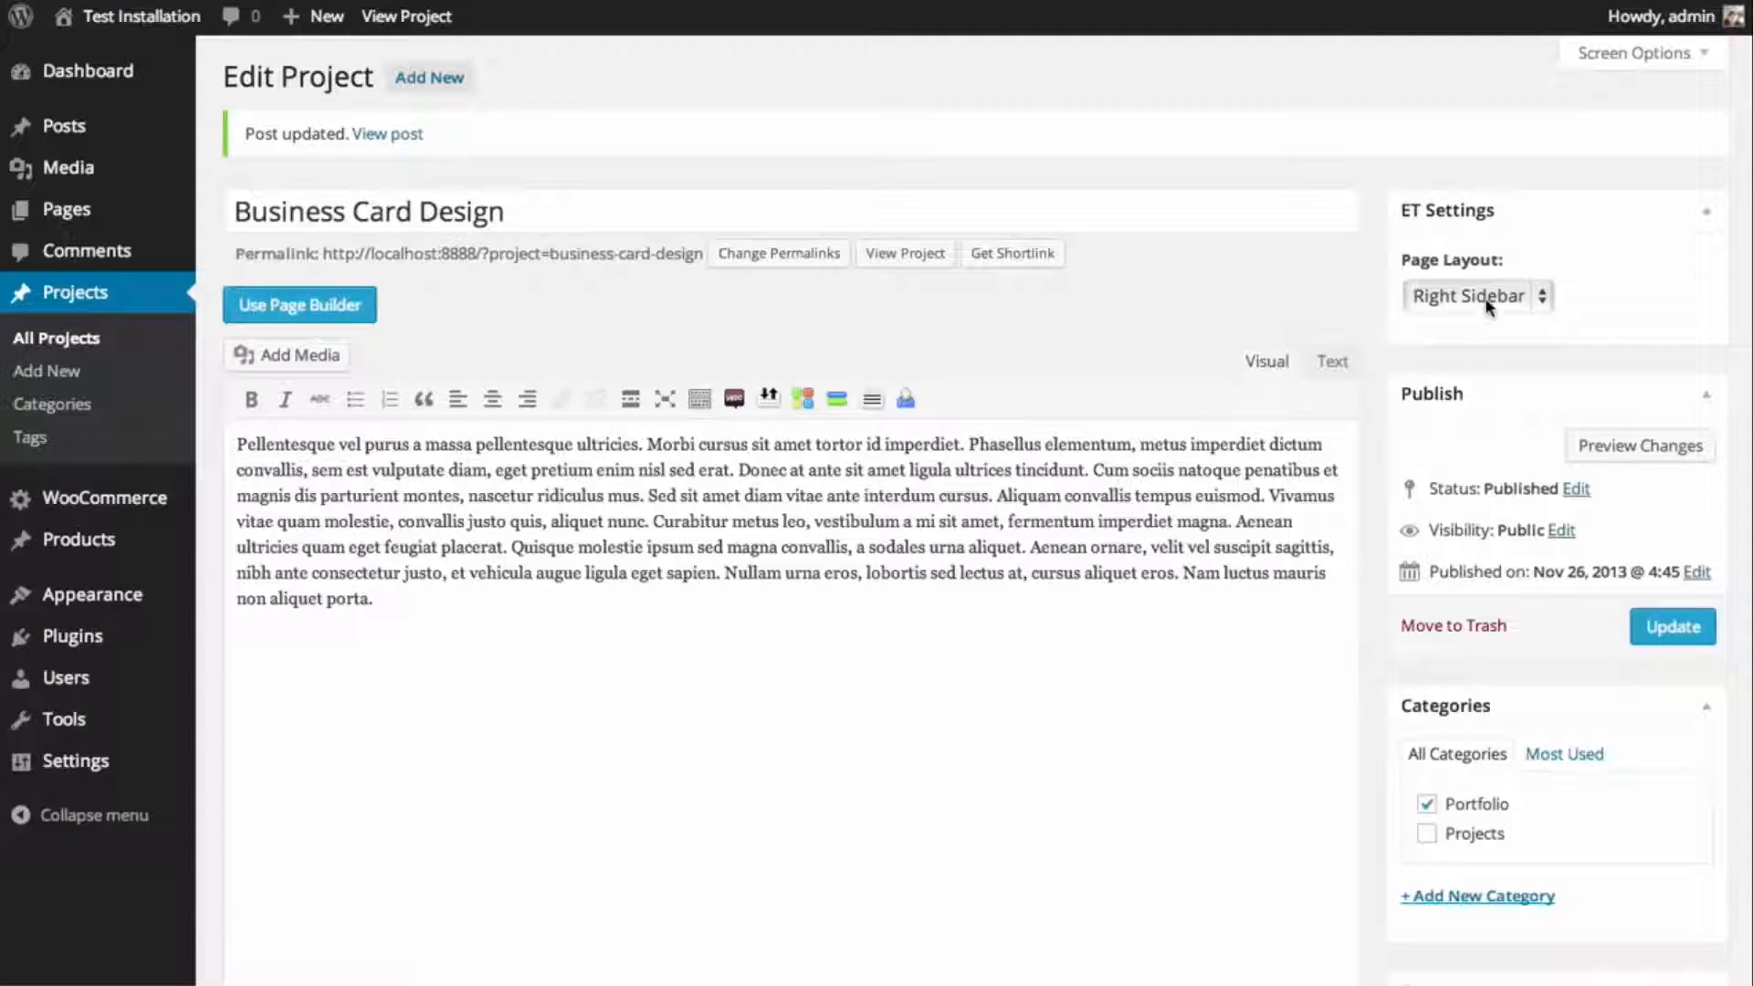
- Set the Business Card Design project's page layout to Full Width and update it
left_click(1488, 306)
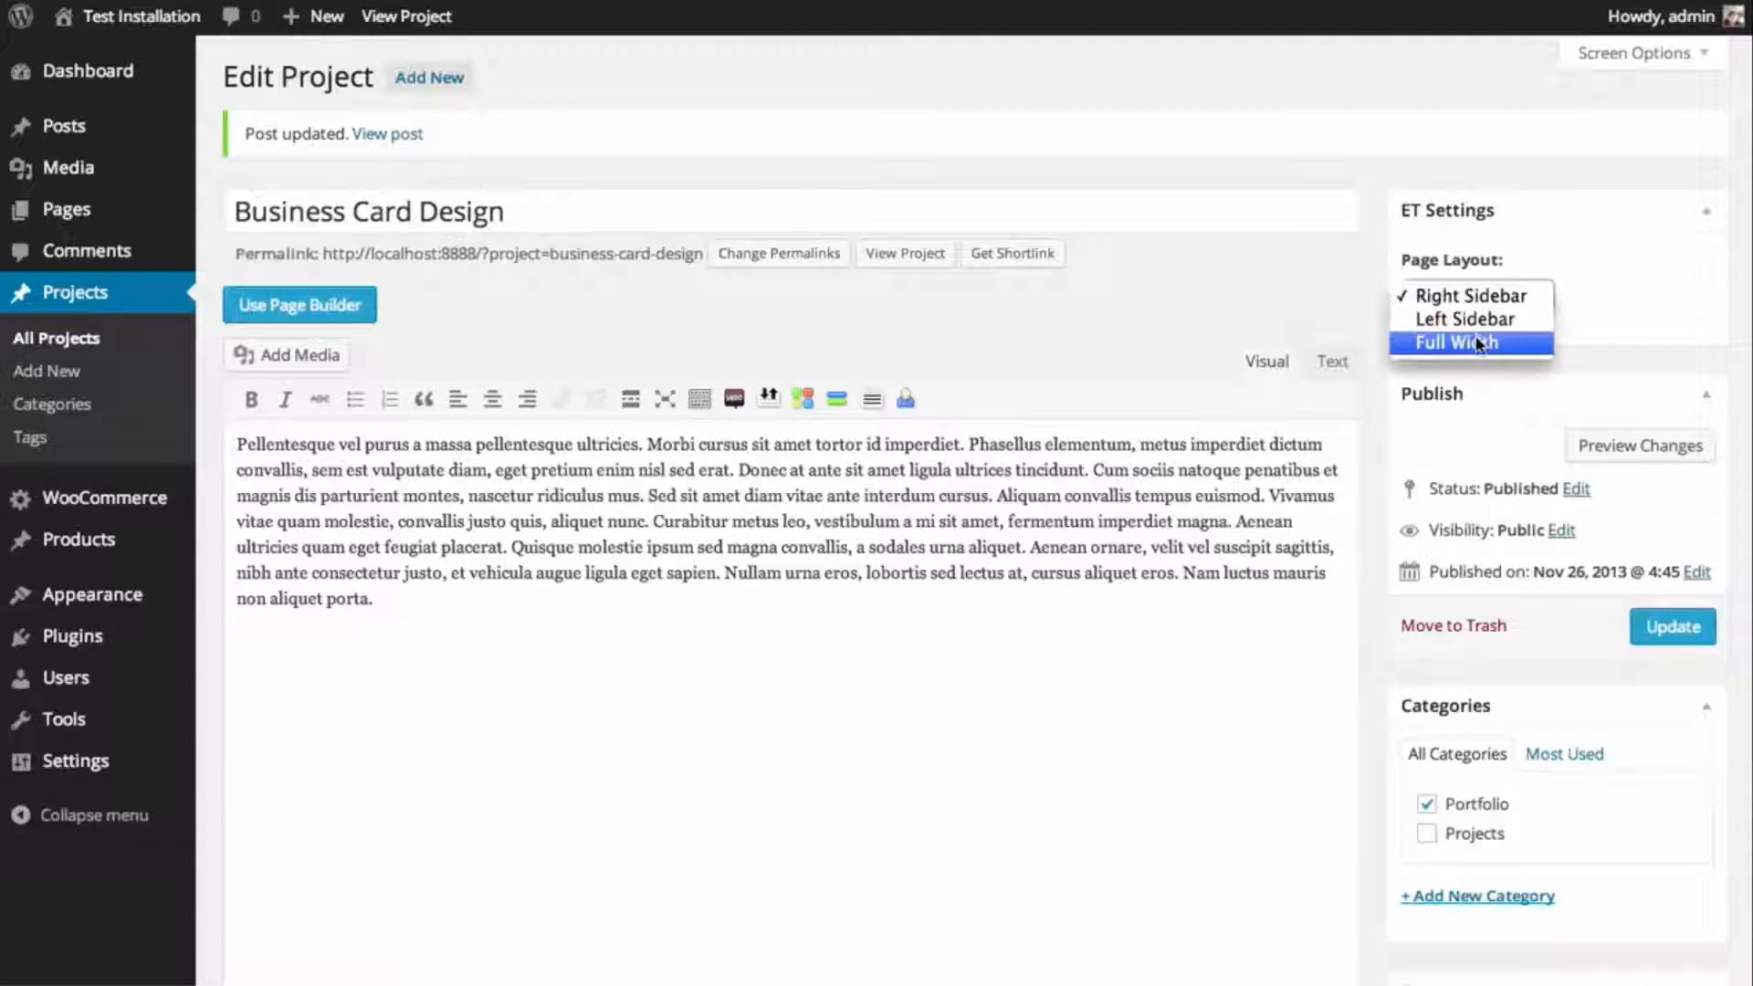
left_click(1490, 346)
left_click(1706, 644)
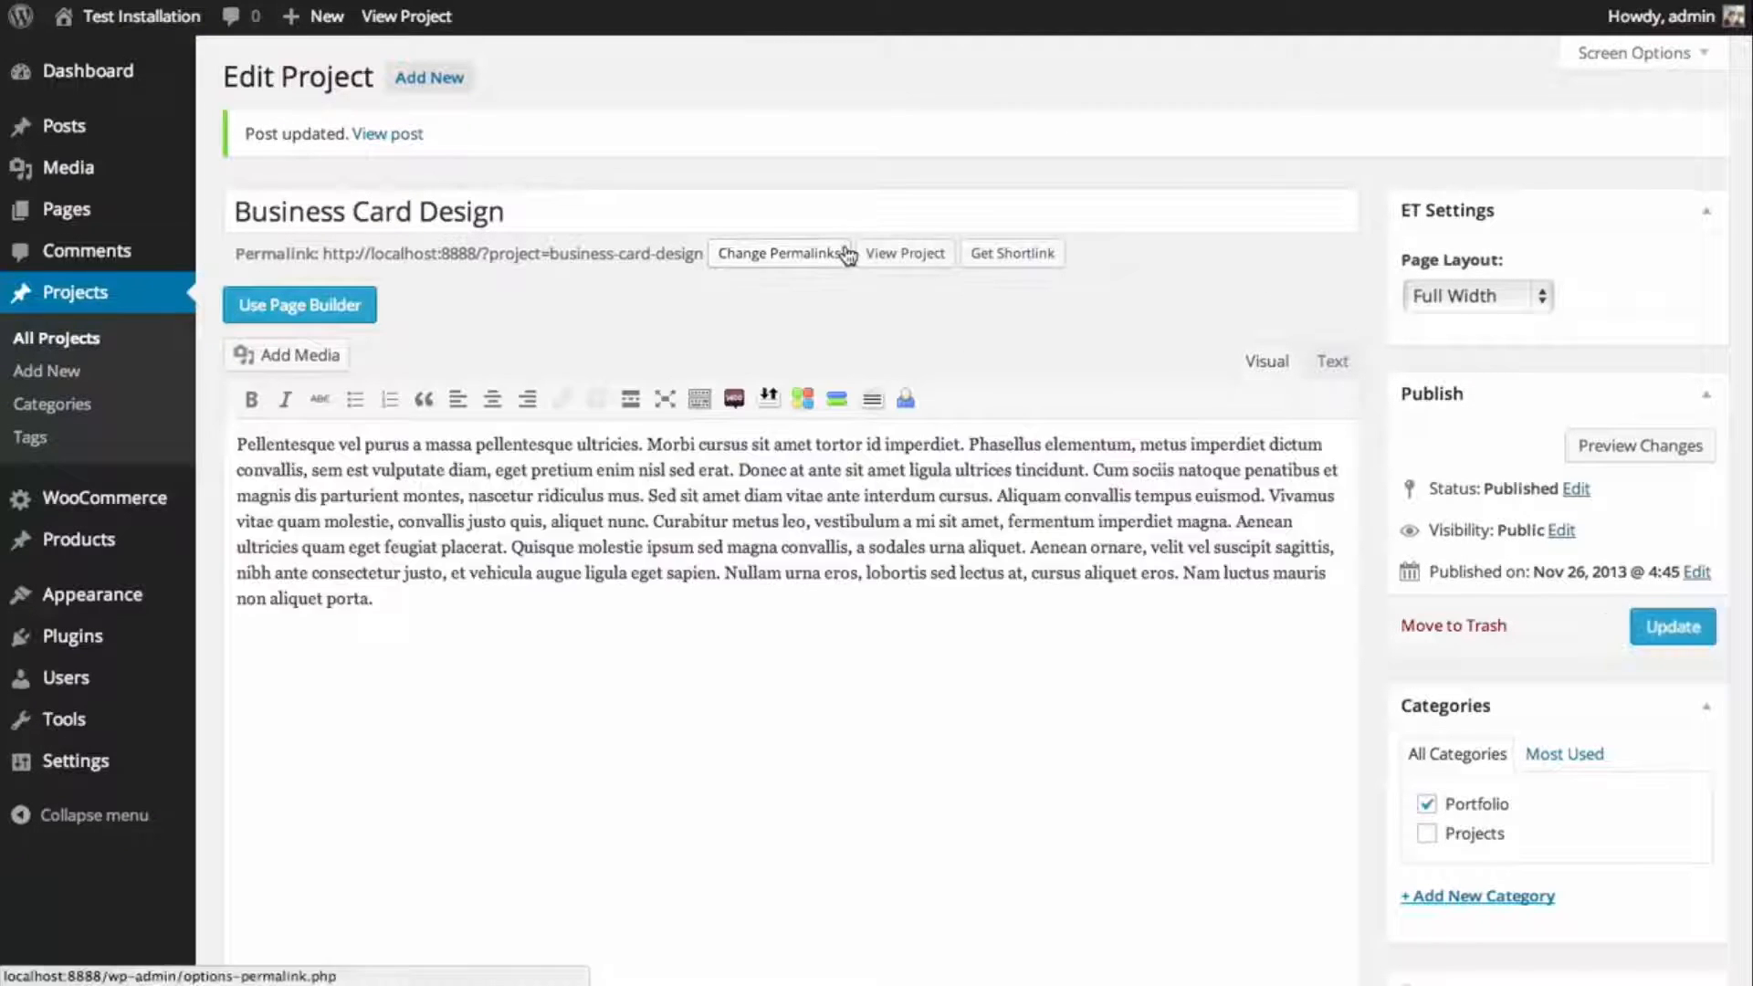
- View the live Business Card Design project and examine its full-width layout
left_click(905, 253)
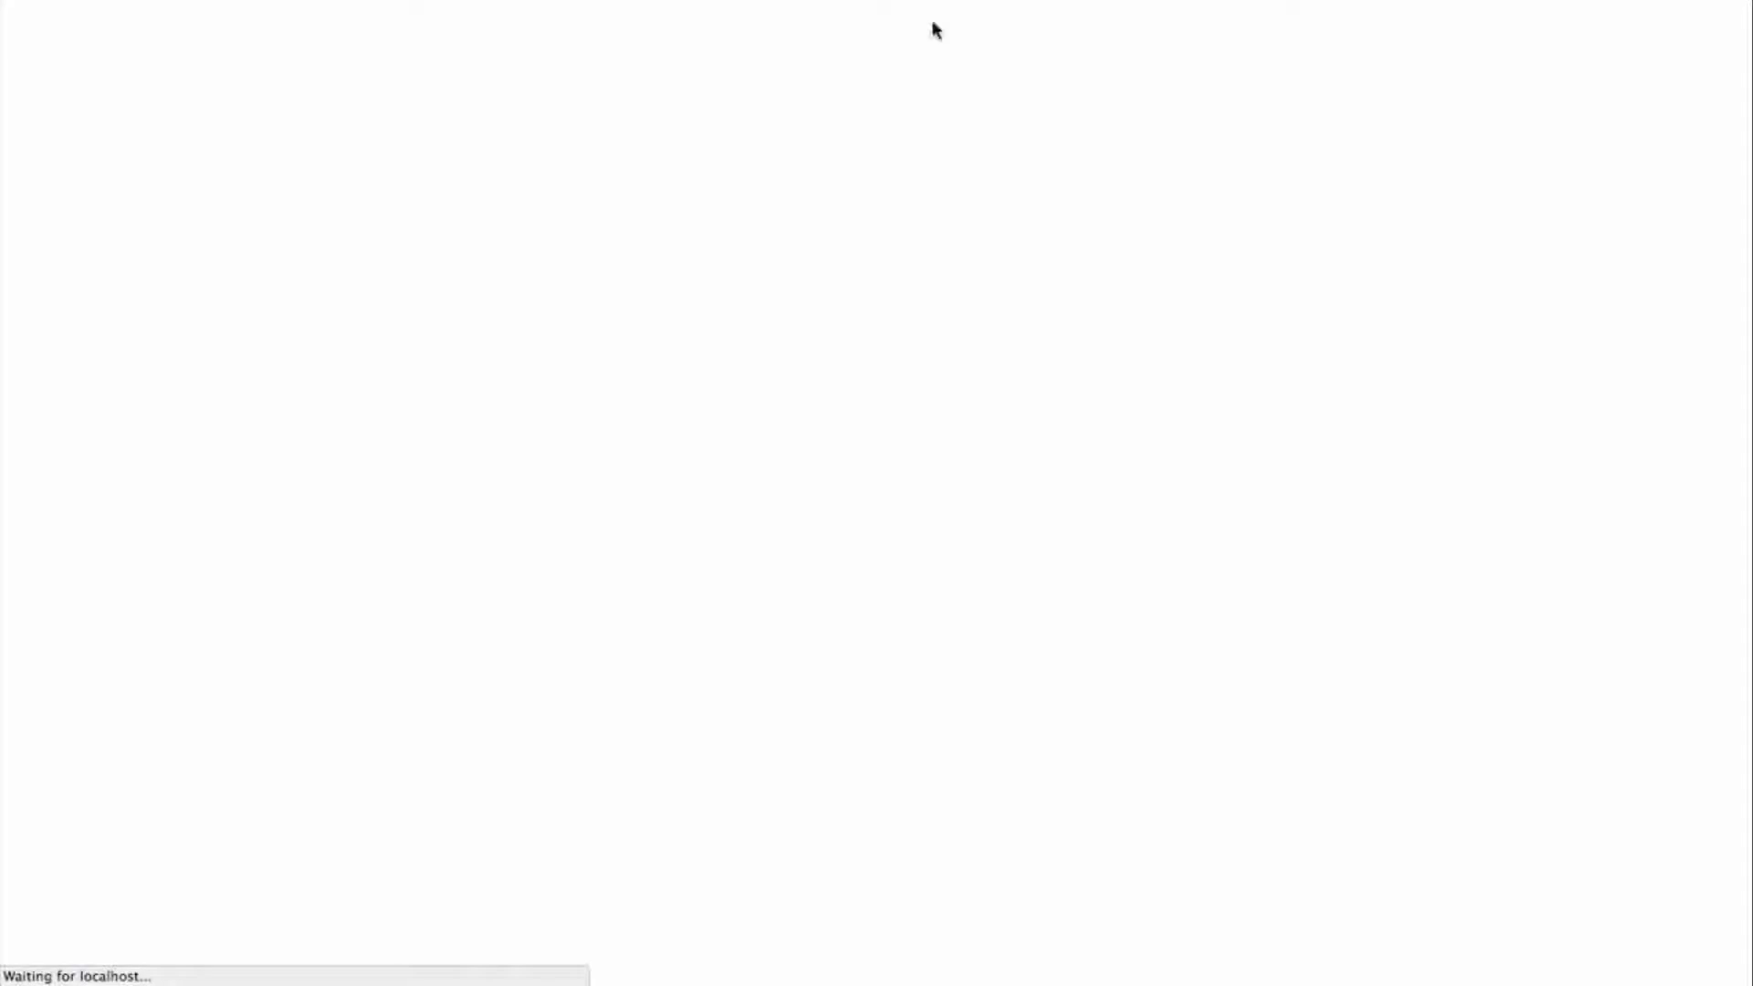
scroll(1226, 395, "down", 5)
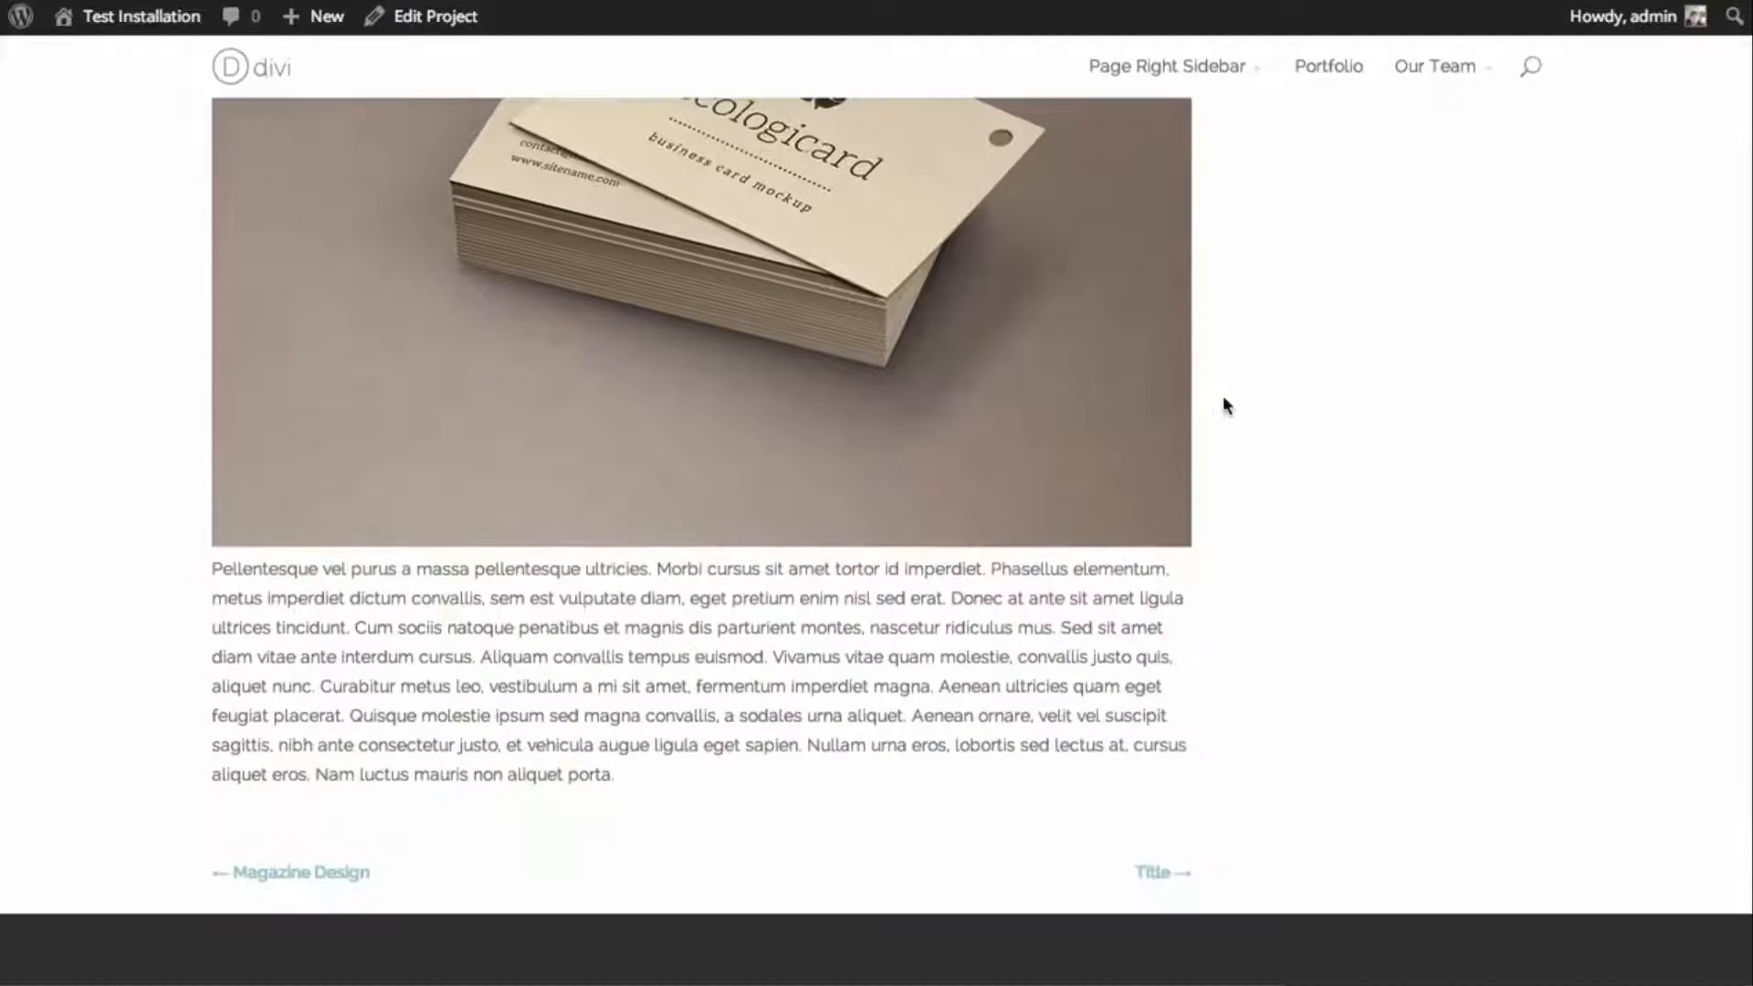
scroll(1225, 403, "up", 5)
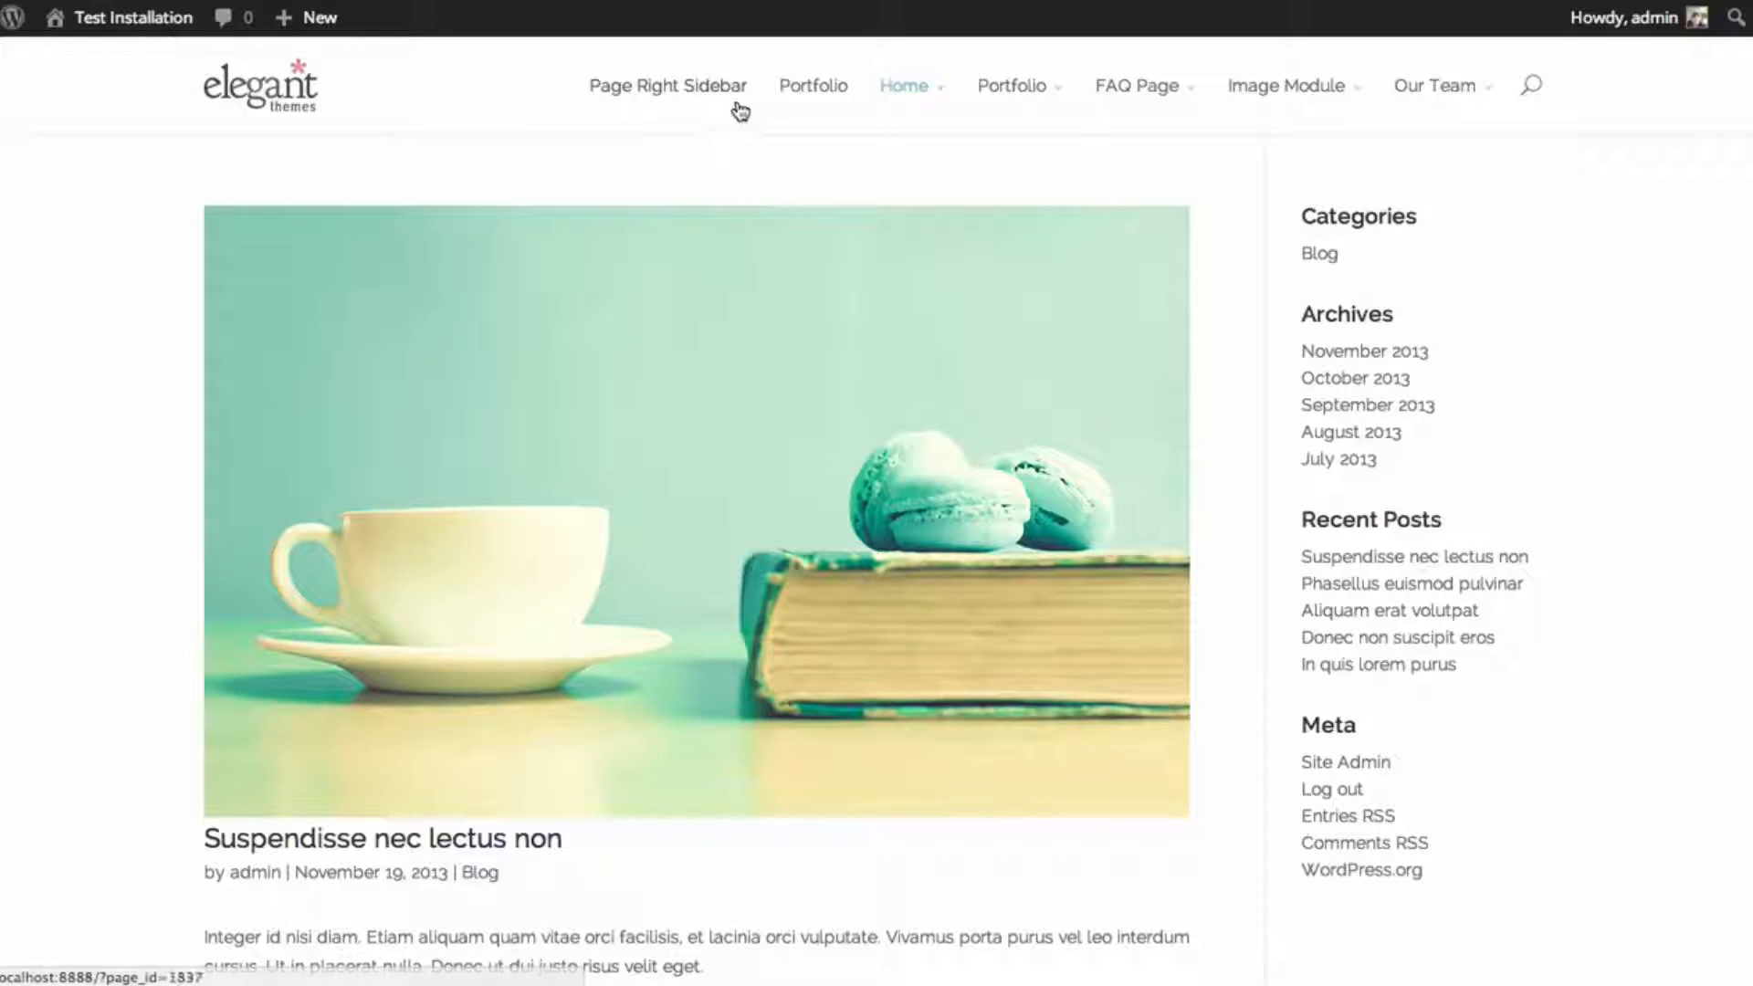
- Examine the submenus of the site's header navigation
mouse_move(911, 98)
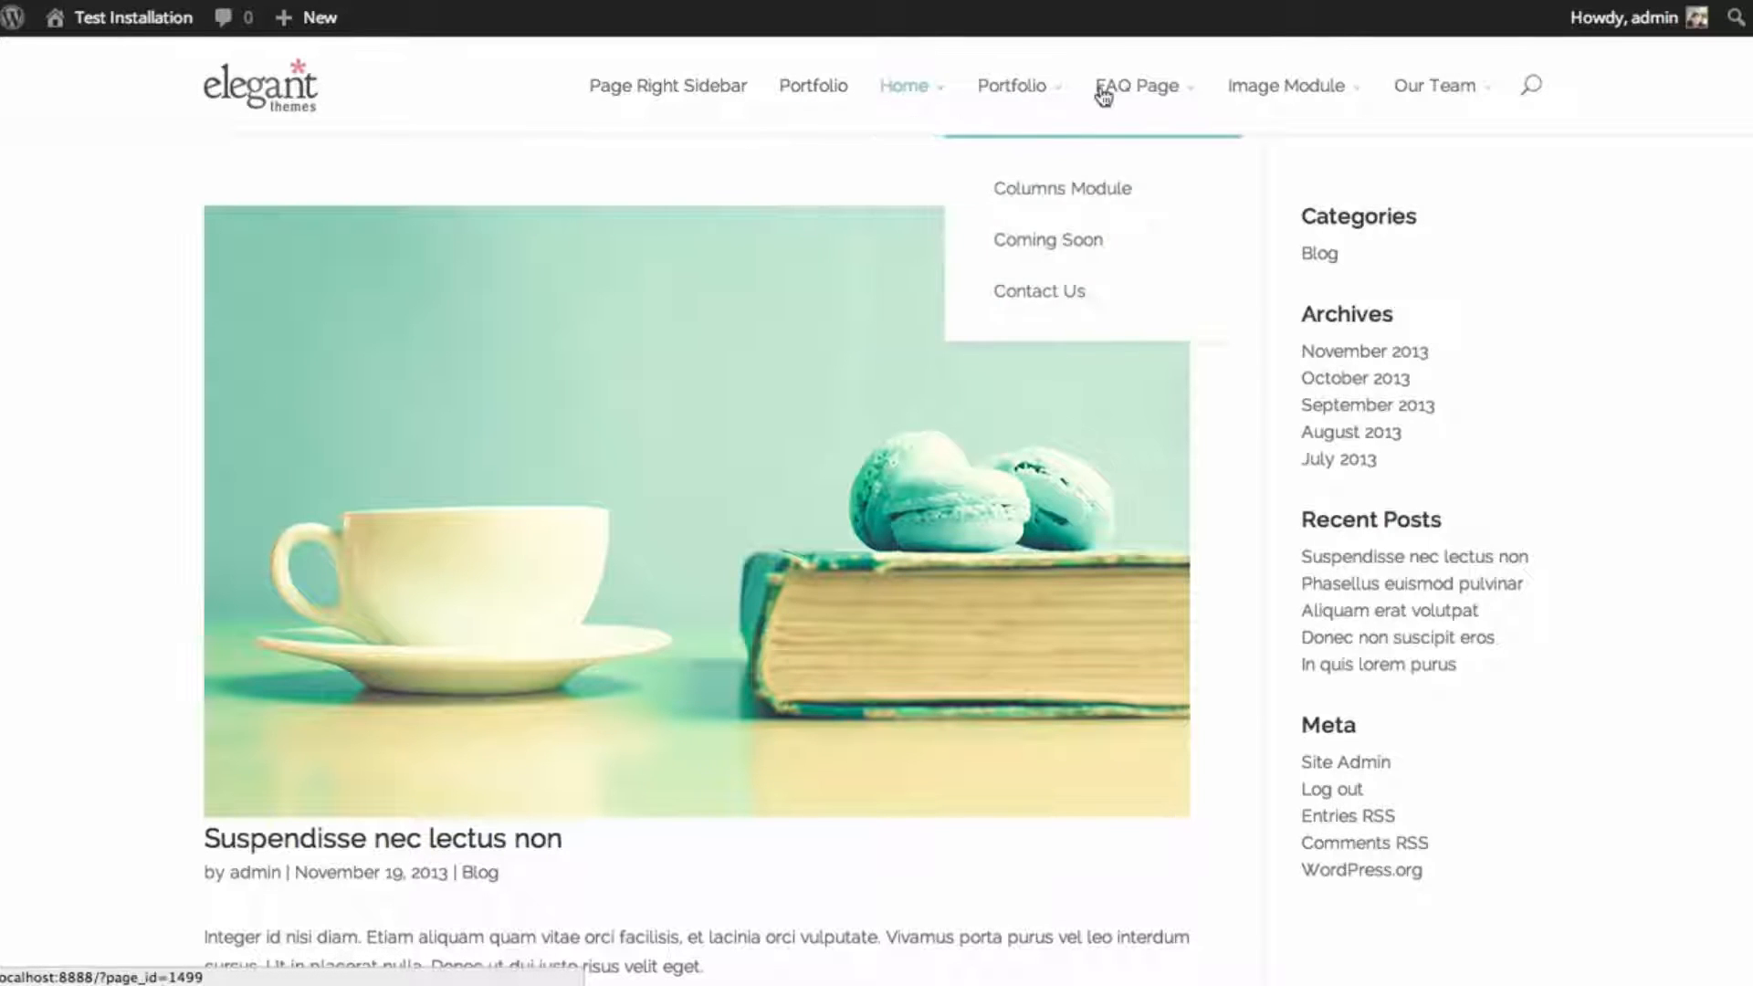
mouse_move(1267, 101)
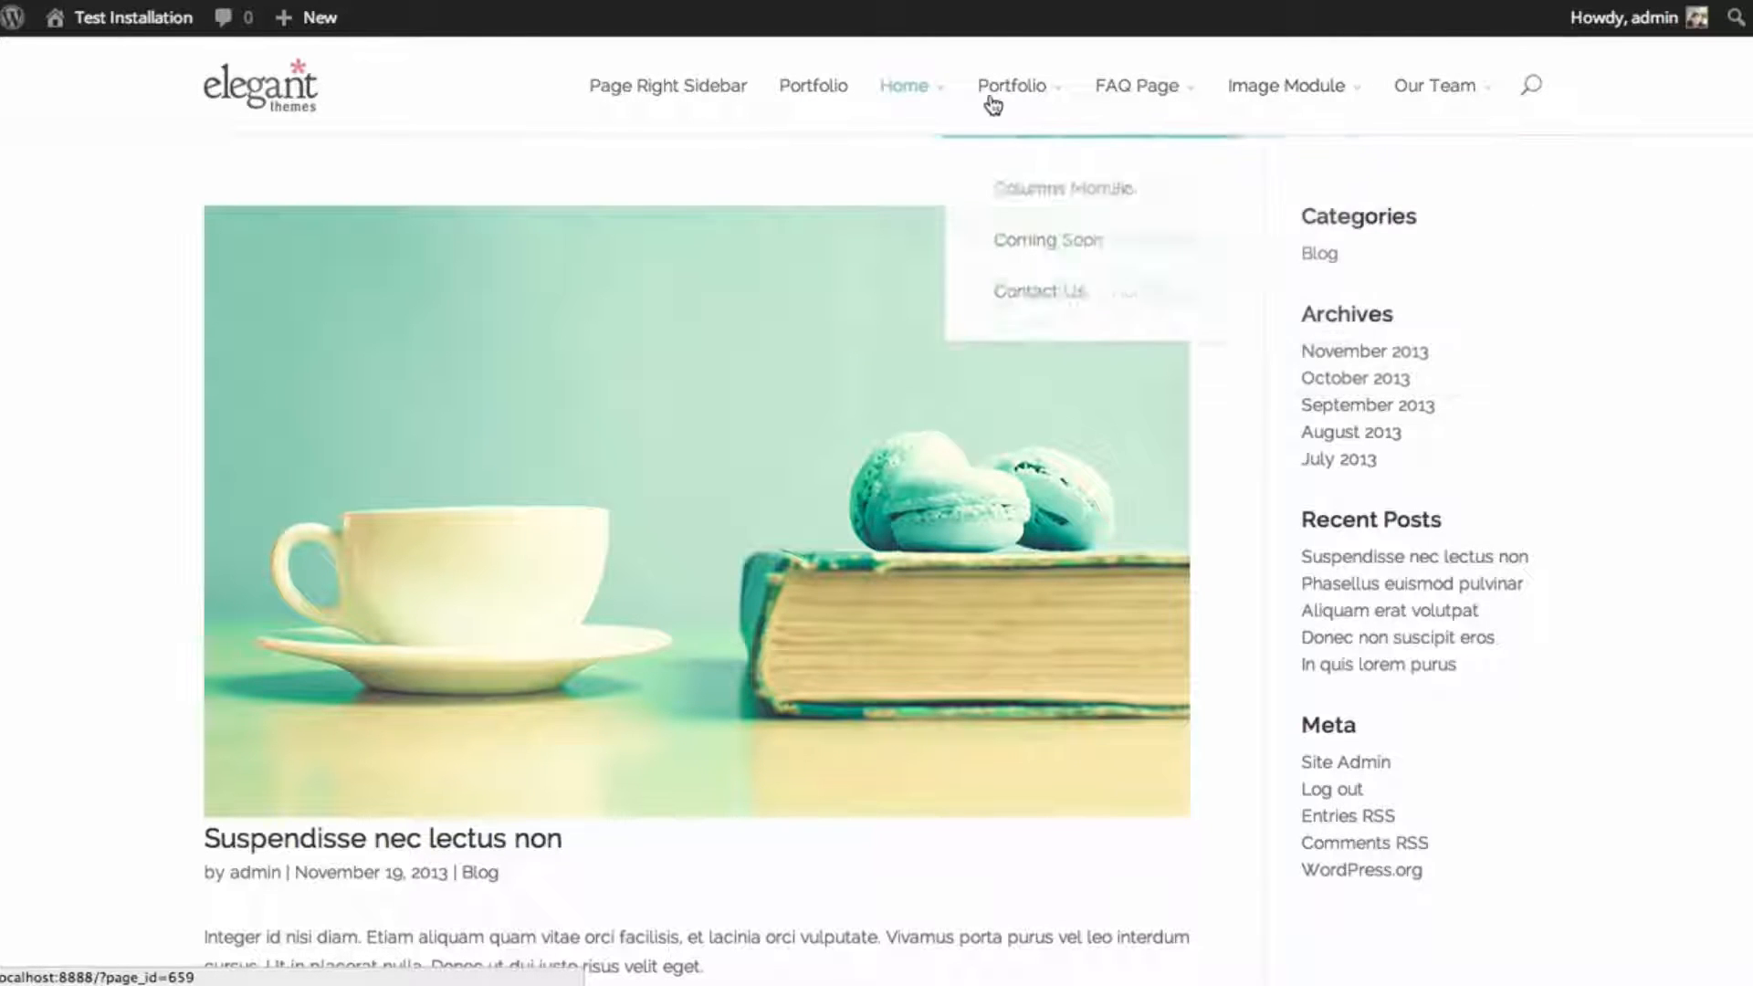
mouse_move(1415, 103)
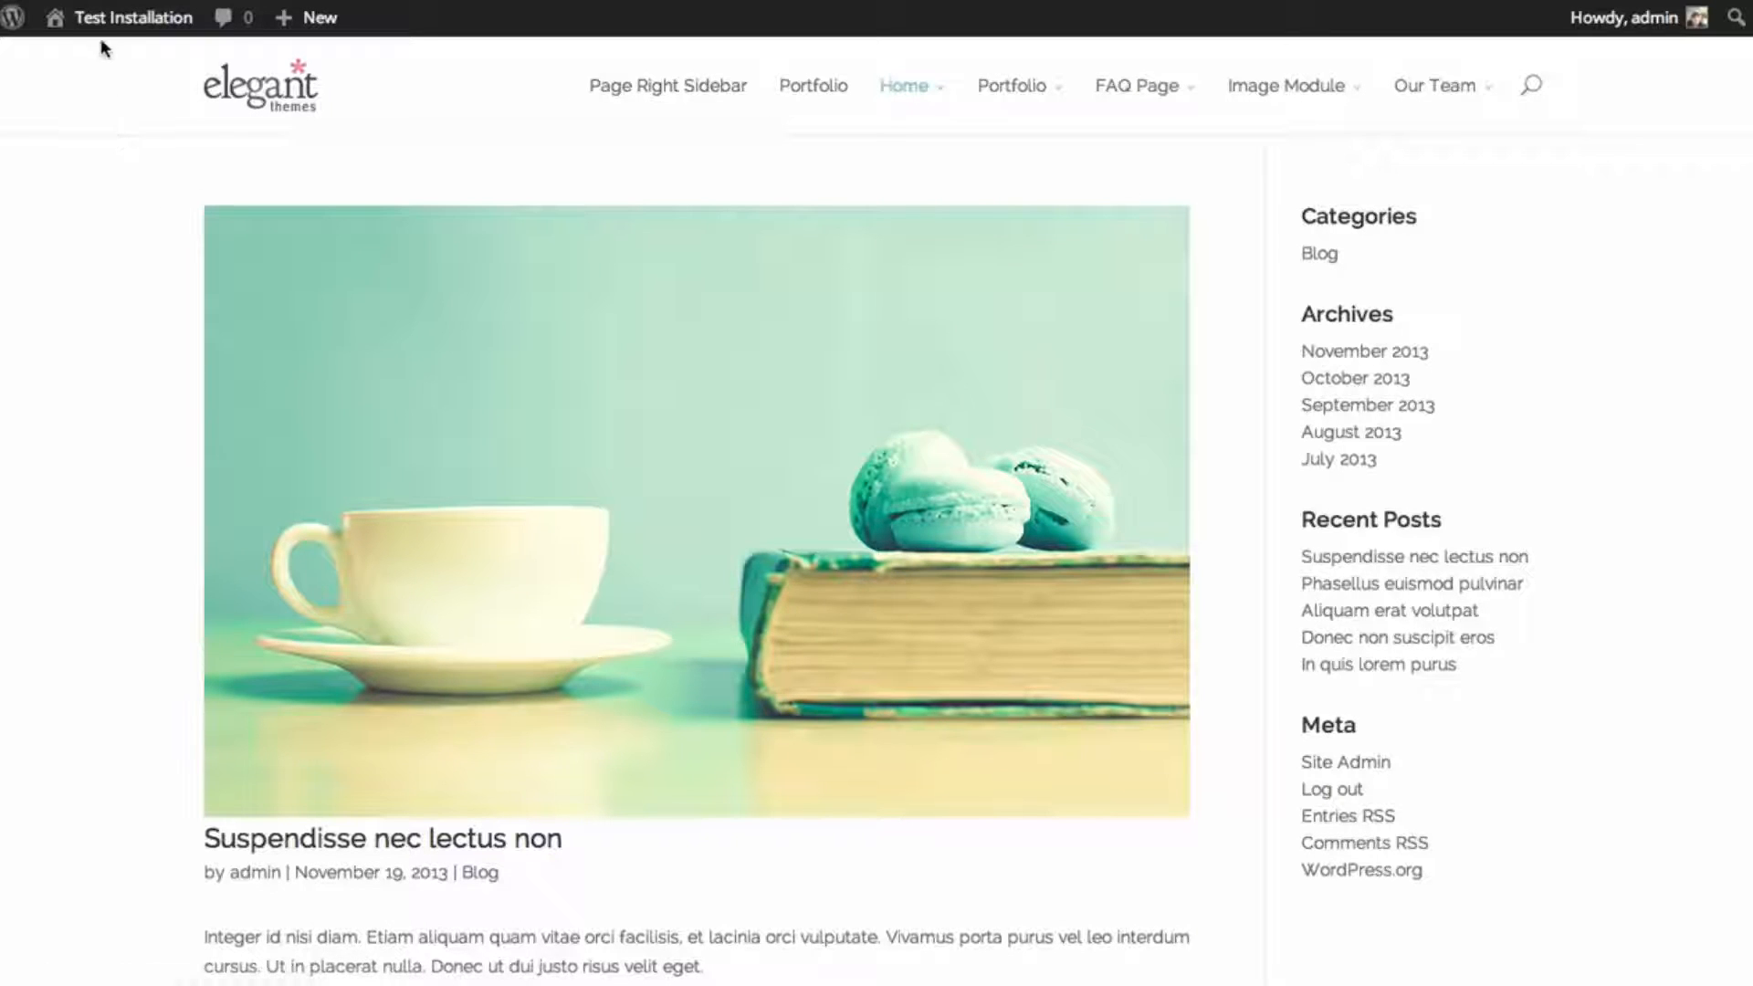
- Go to the site's admin dashboard and open the Menus editor
mouse_move(109, 30)
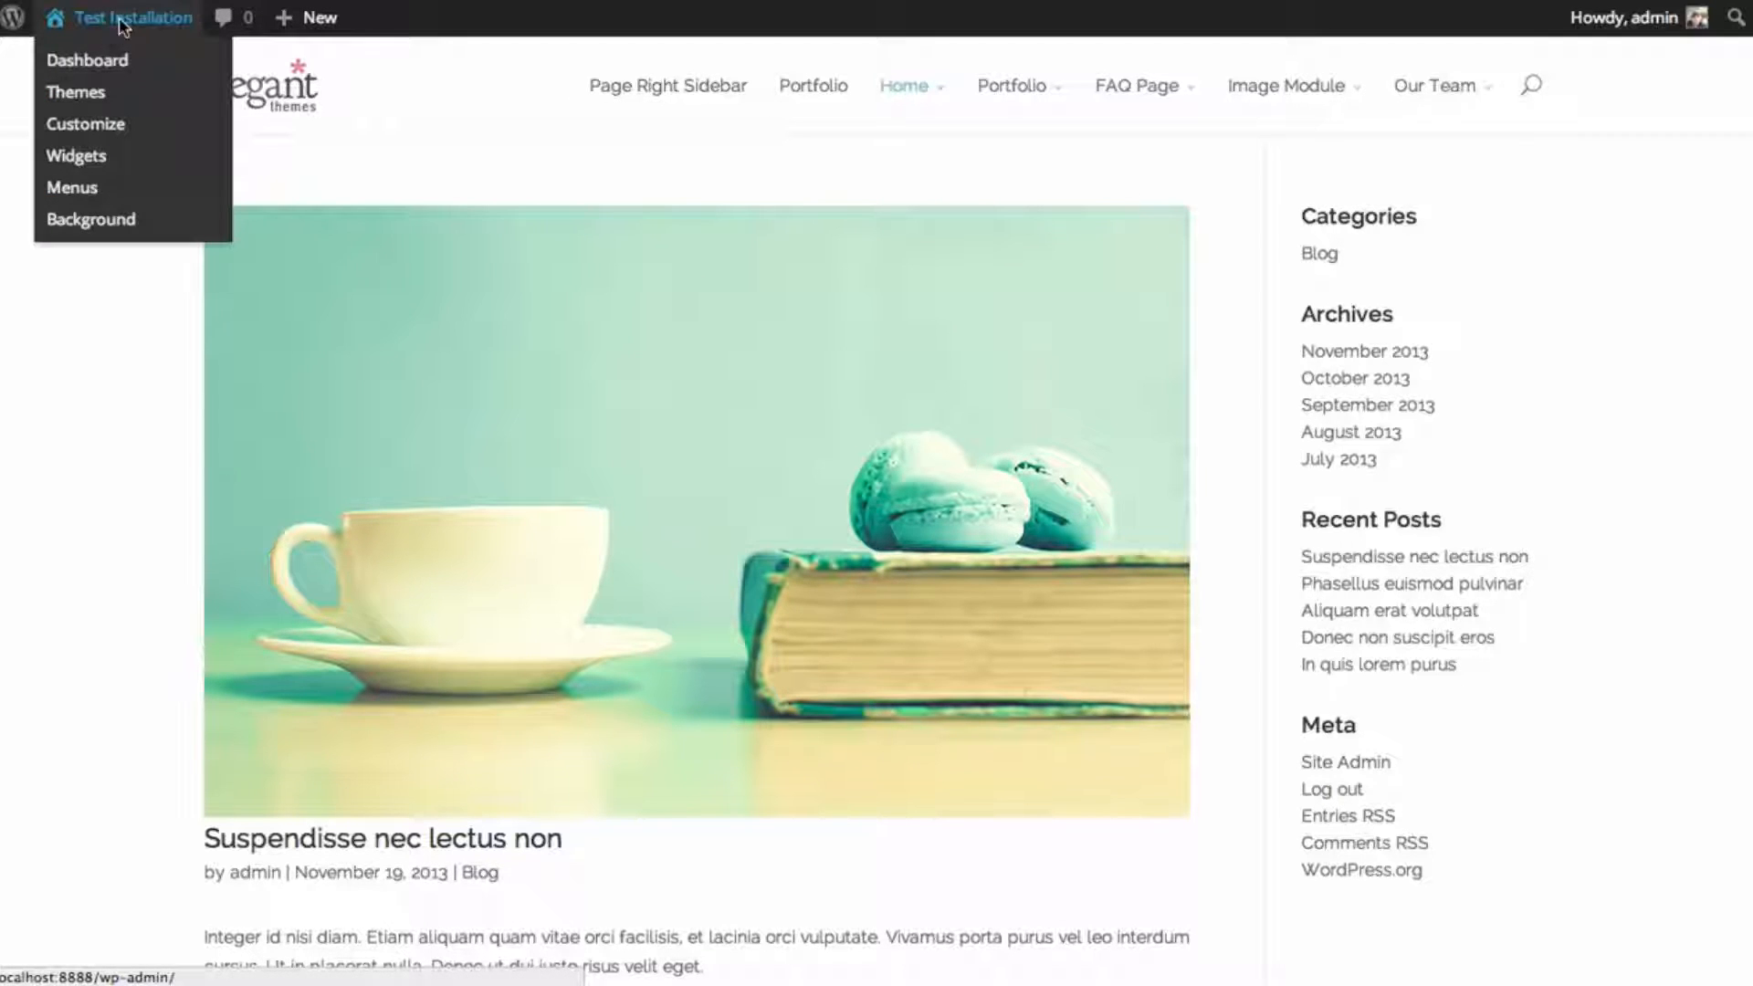
left_click(124, 25)
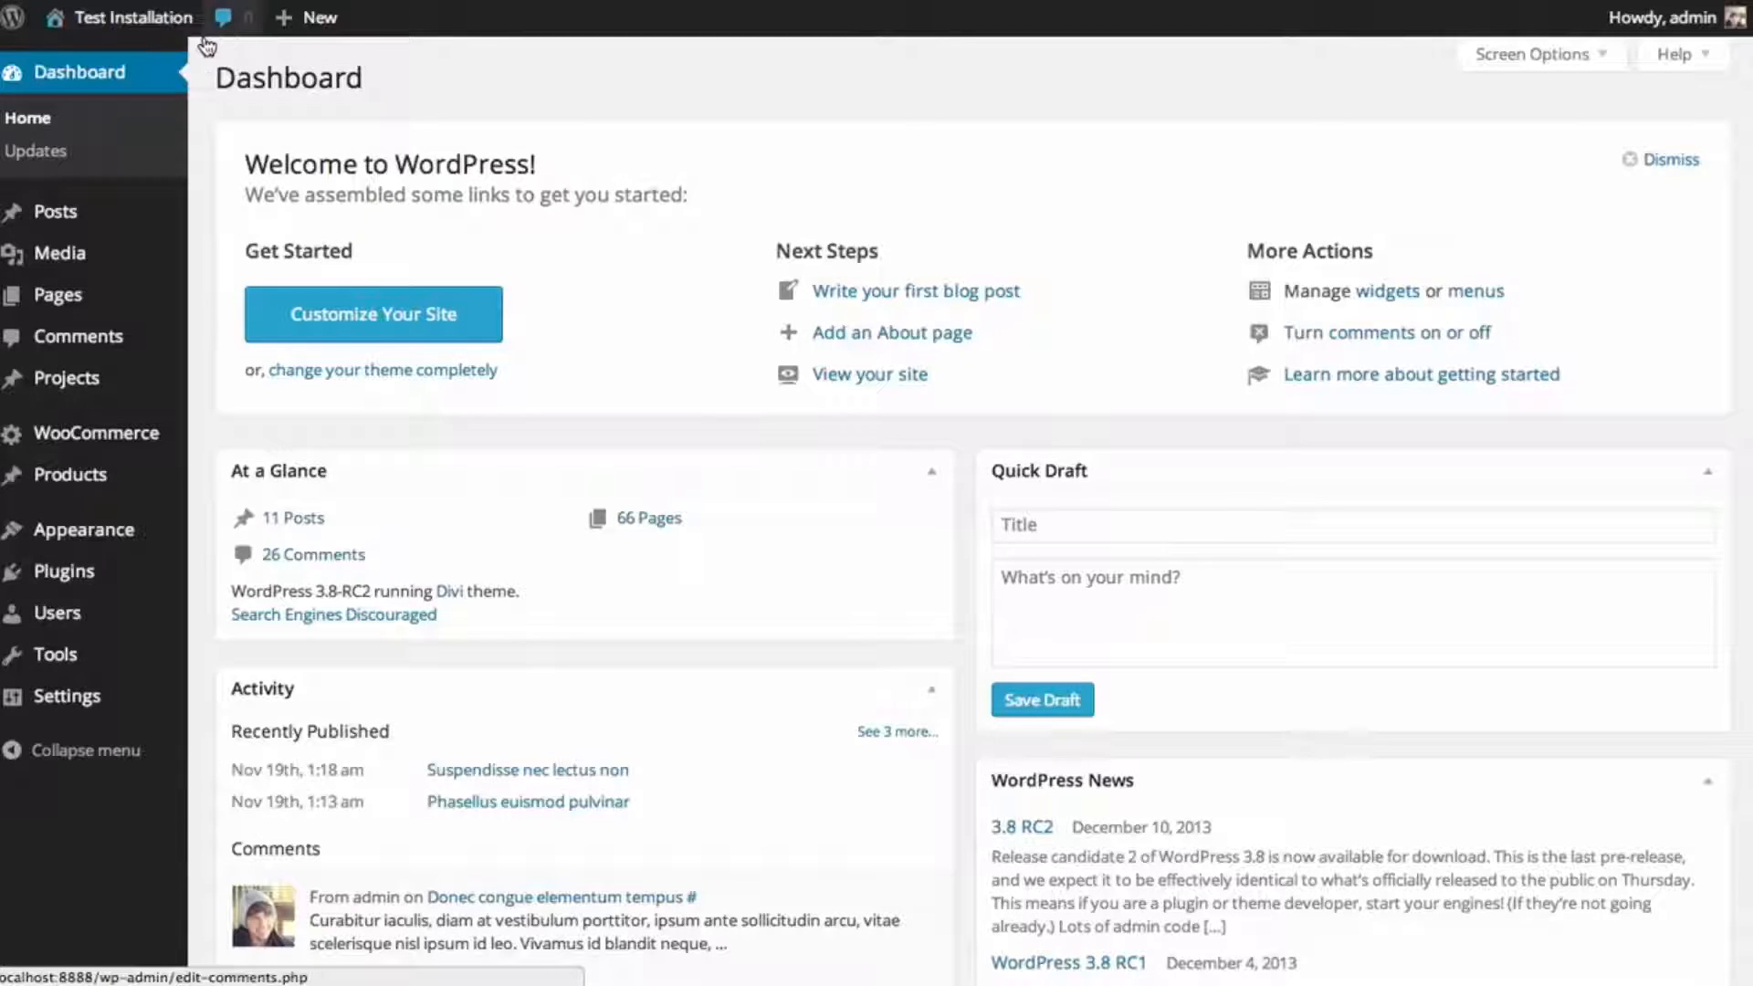
mouse_move(154, 495)
mouse_move(108, 540)
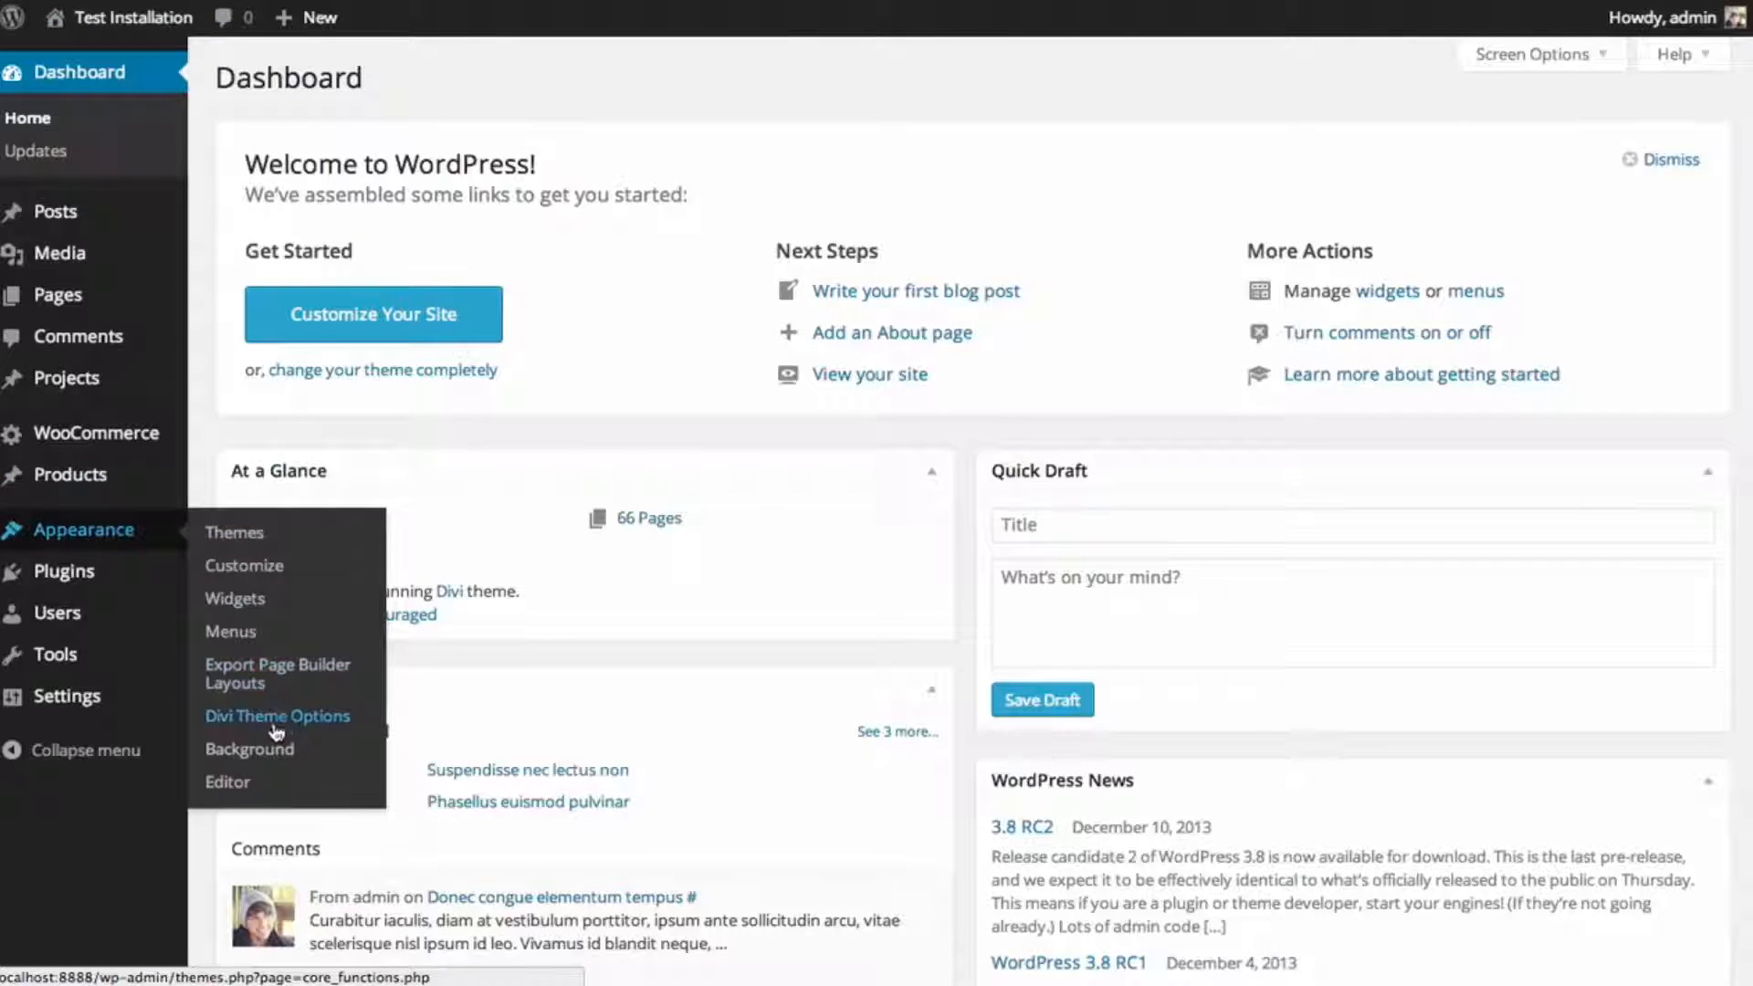
left_click(241, 640)
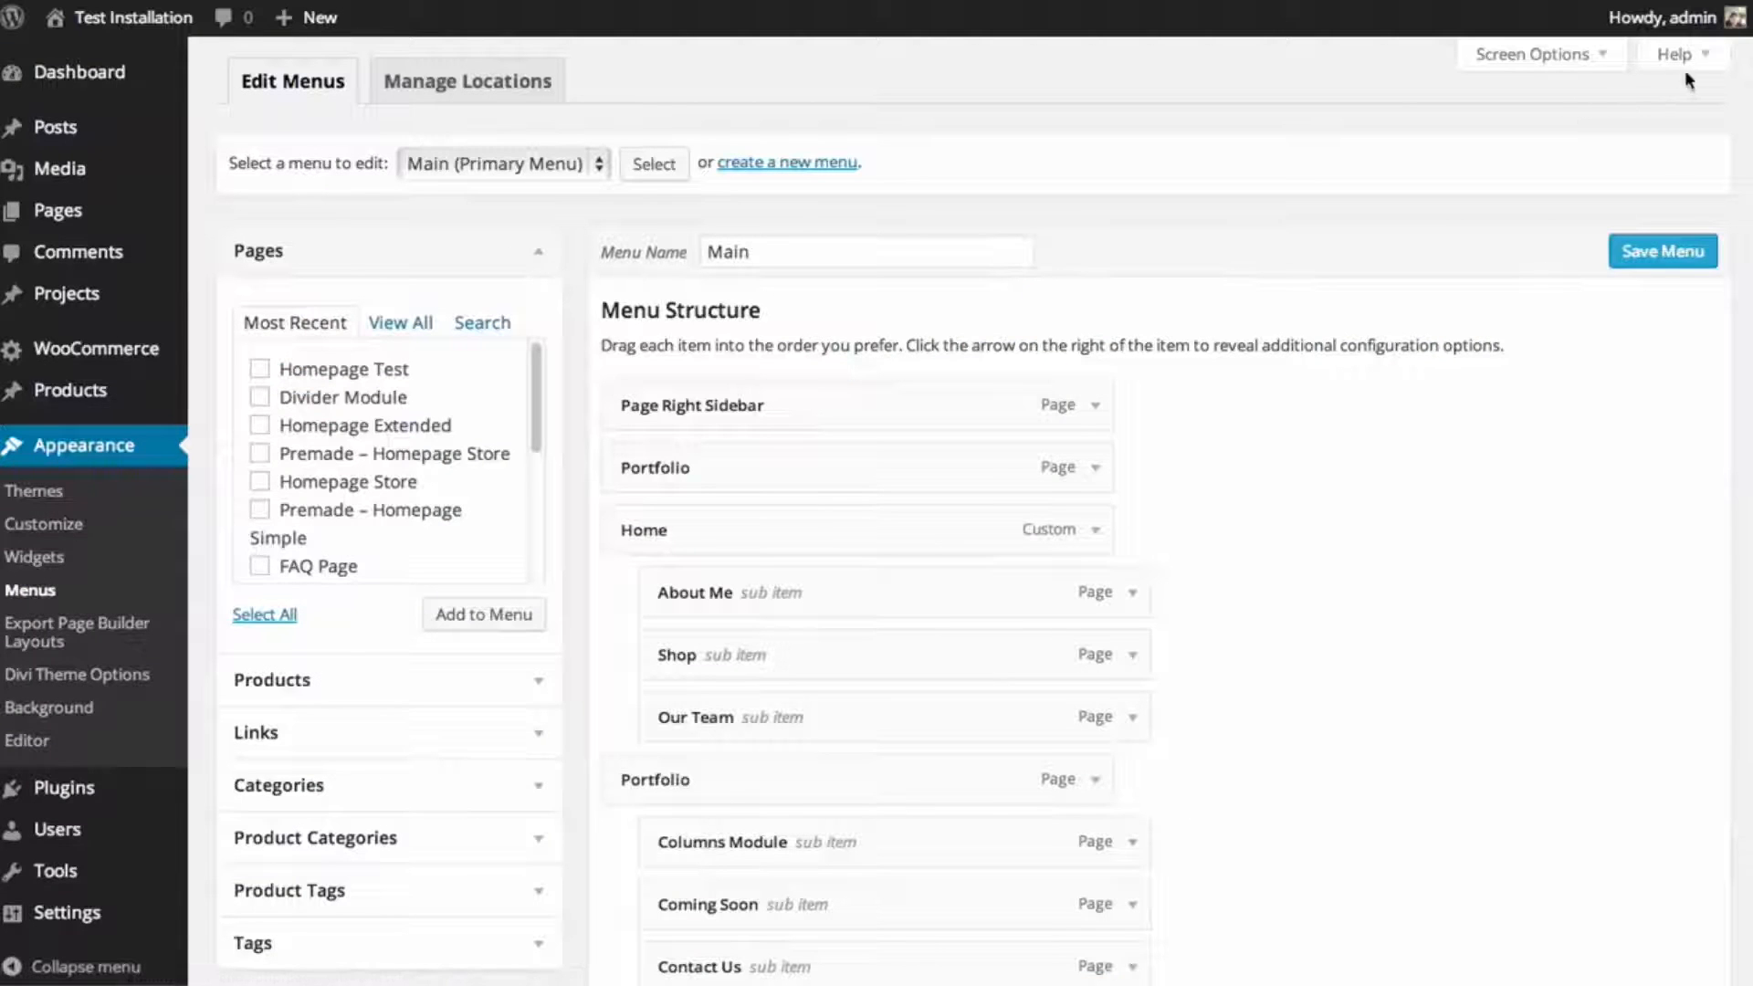
- In the Main menu structure, move Home with its sub-items above Portfolio, nested as a sub item of Page Right Sidebar
scroll(877, 548, "down", 11)
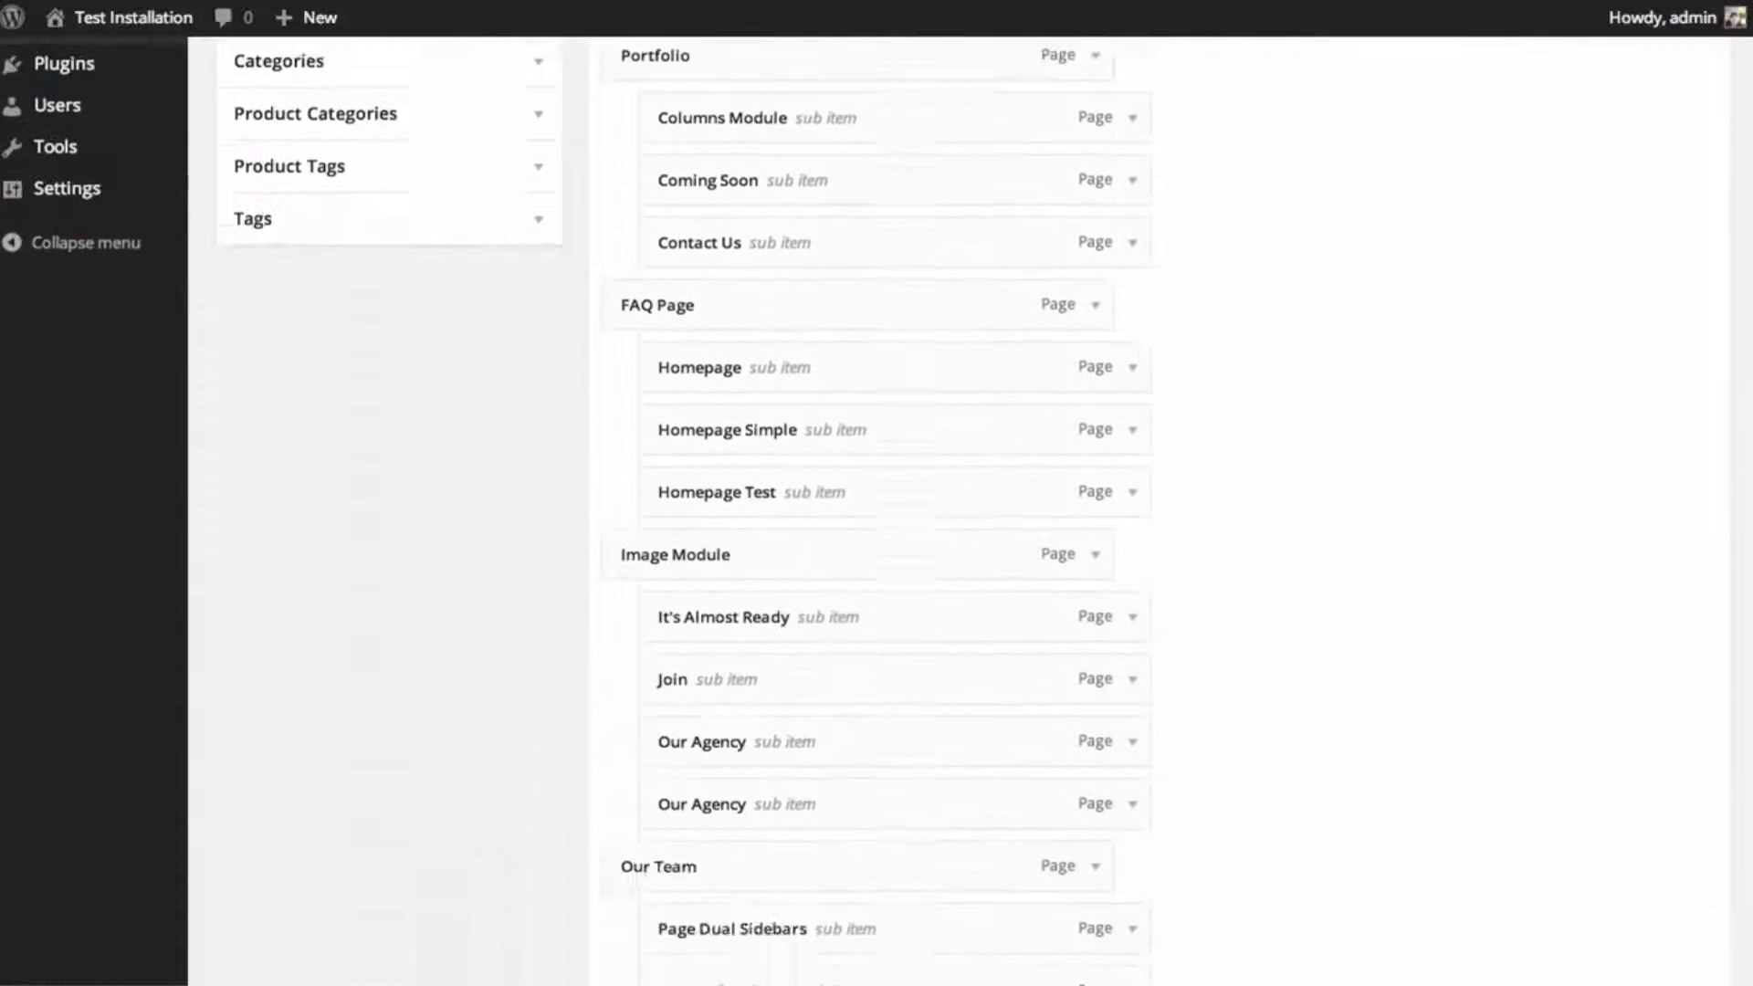
scroll(877, 548, "up", 5)
scroll(877, 512, "up", 5)
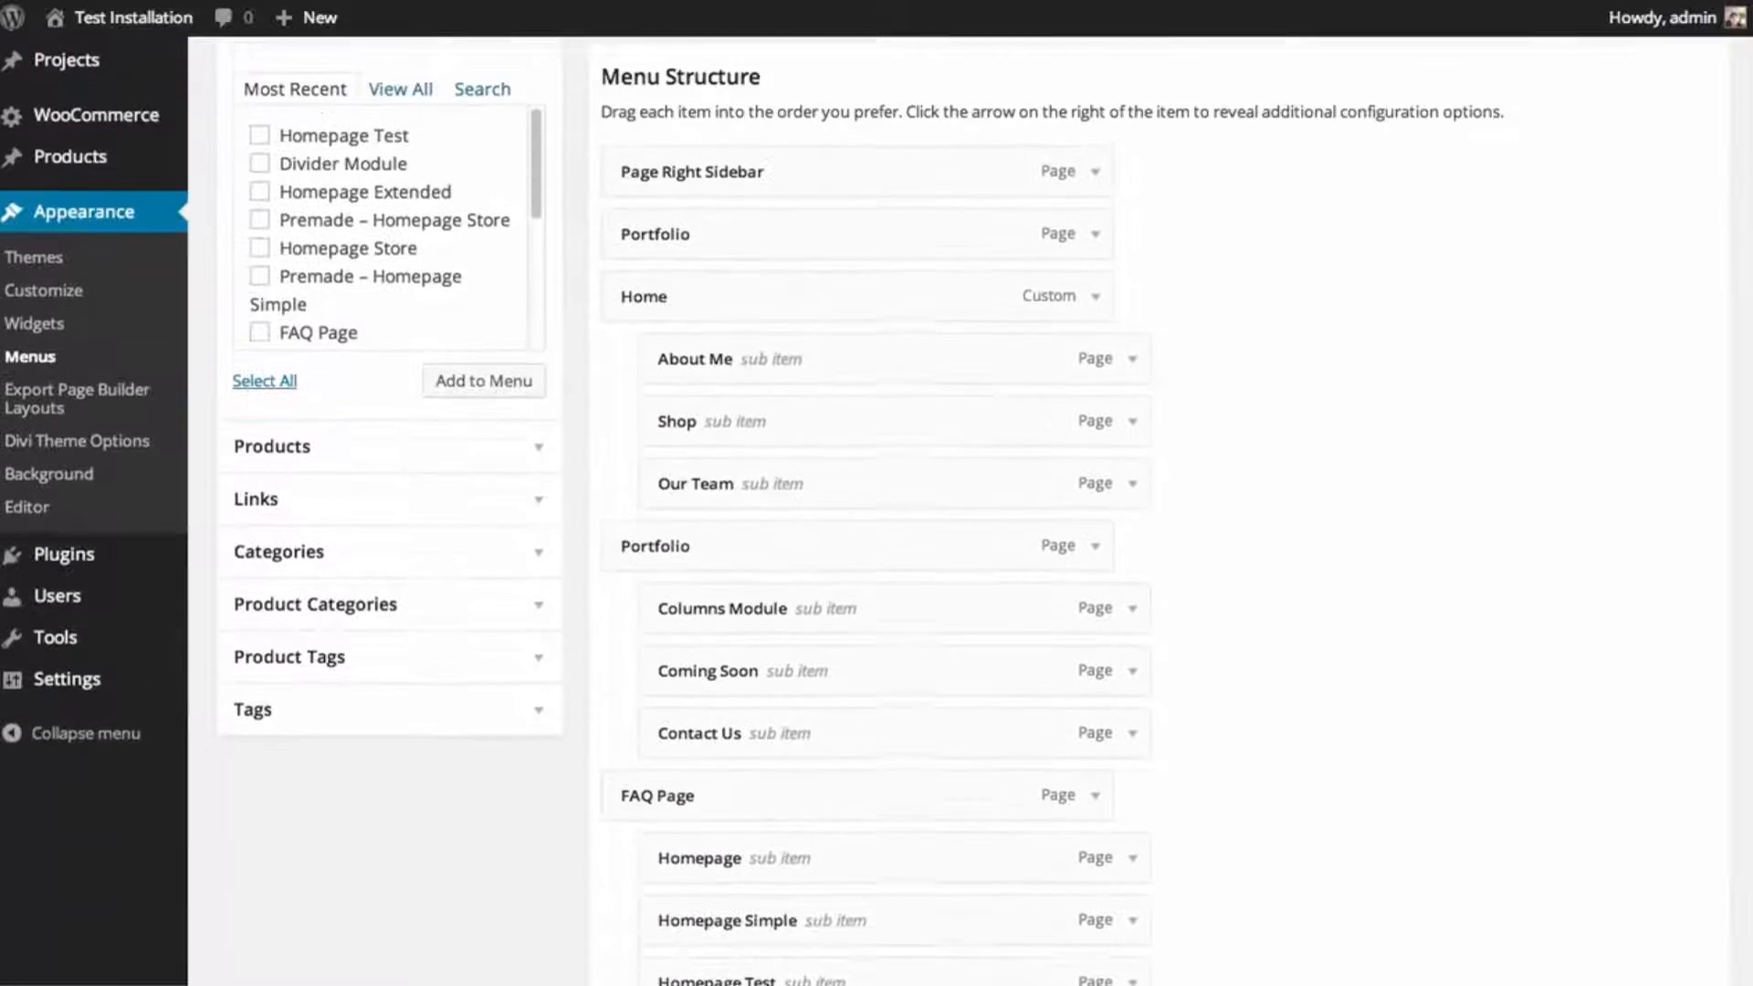
scroll(892, 435, "down", 1)
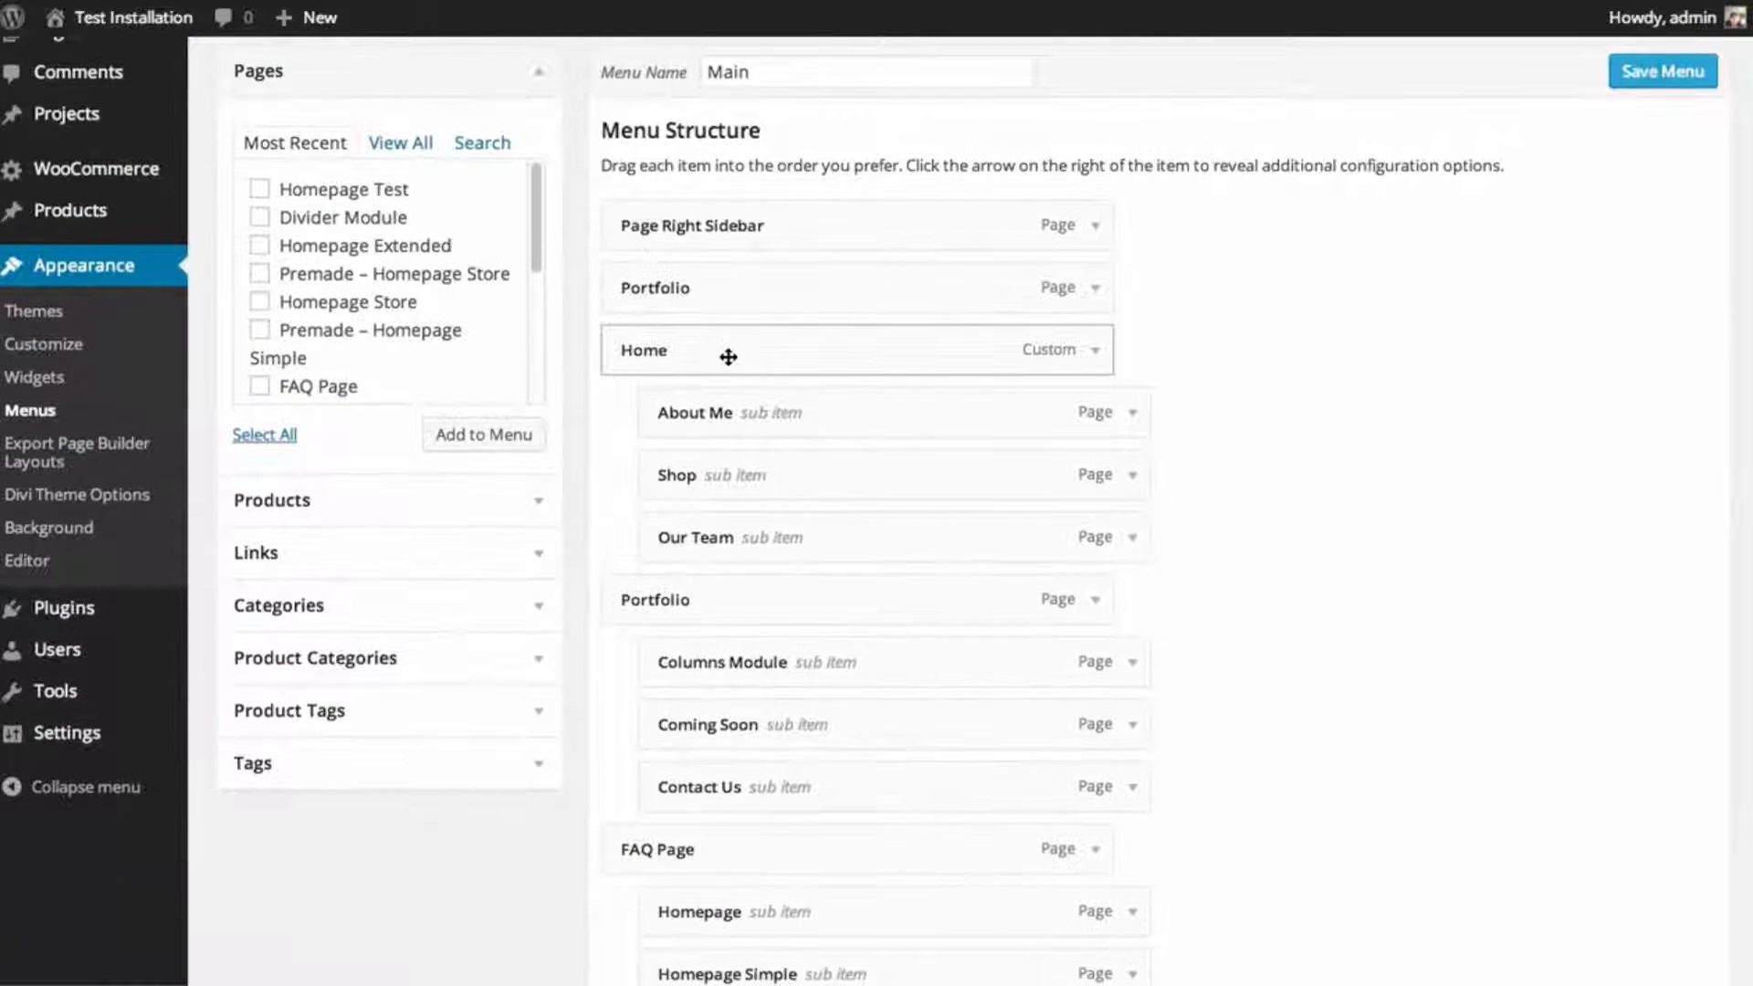
left_click_drag(727, 348, 713, 279)
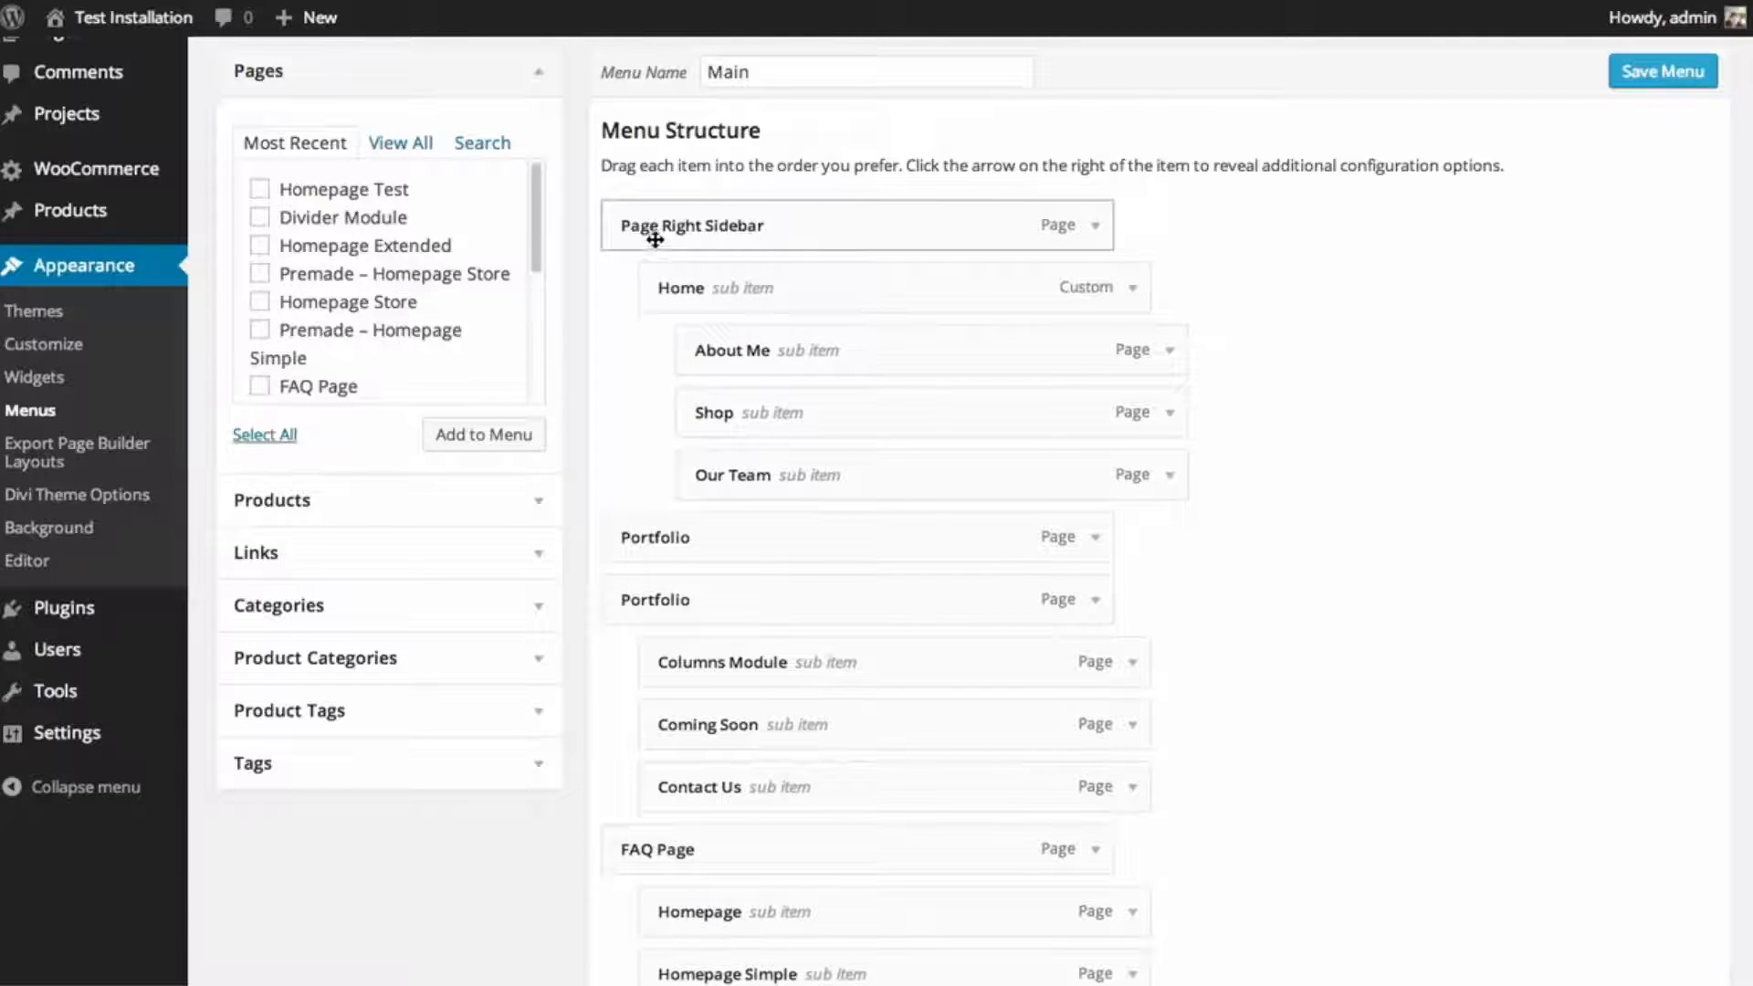
- Nest FAQ Page and Image Module, each with its sub-items, under Page Right Sidebar below Home's group
scroll(728, 670, "down", 2)
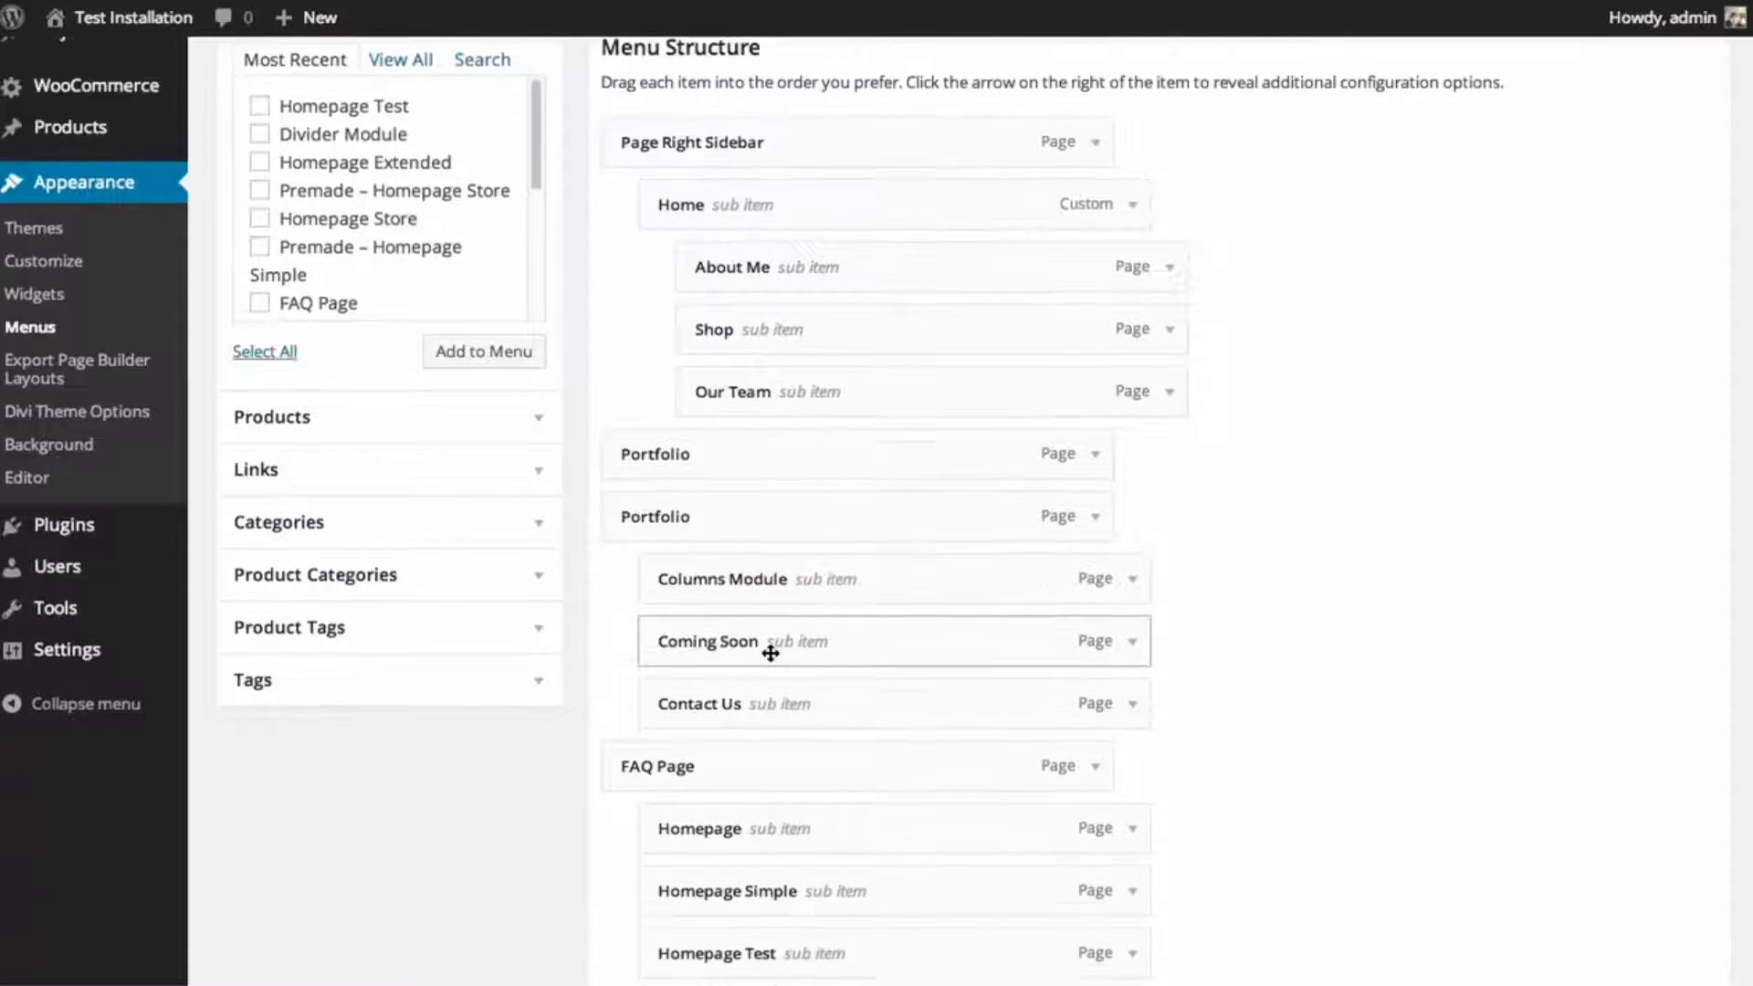
left_click_drag(652, 731, 704, 419)
scroll(877, 473, "down", 6)
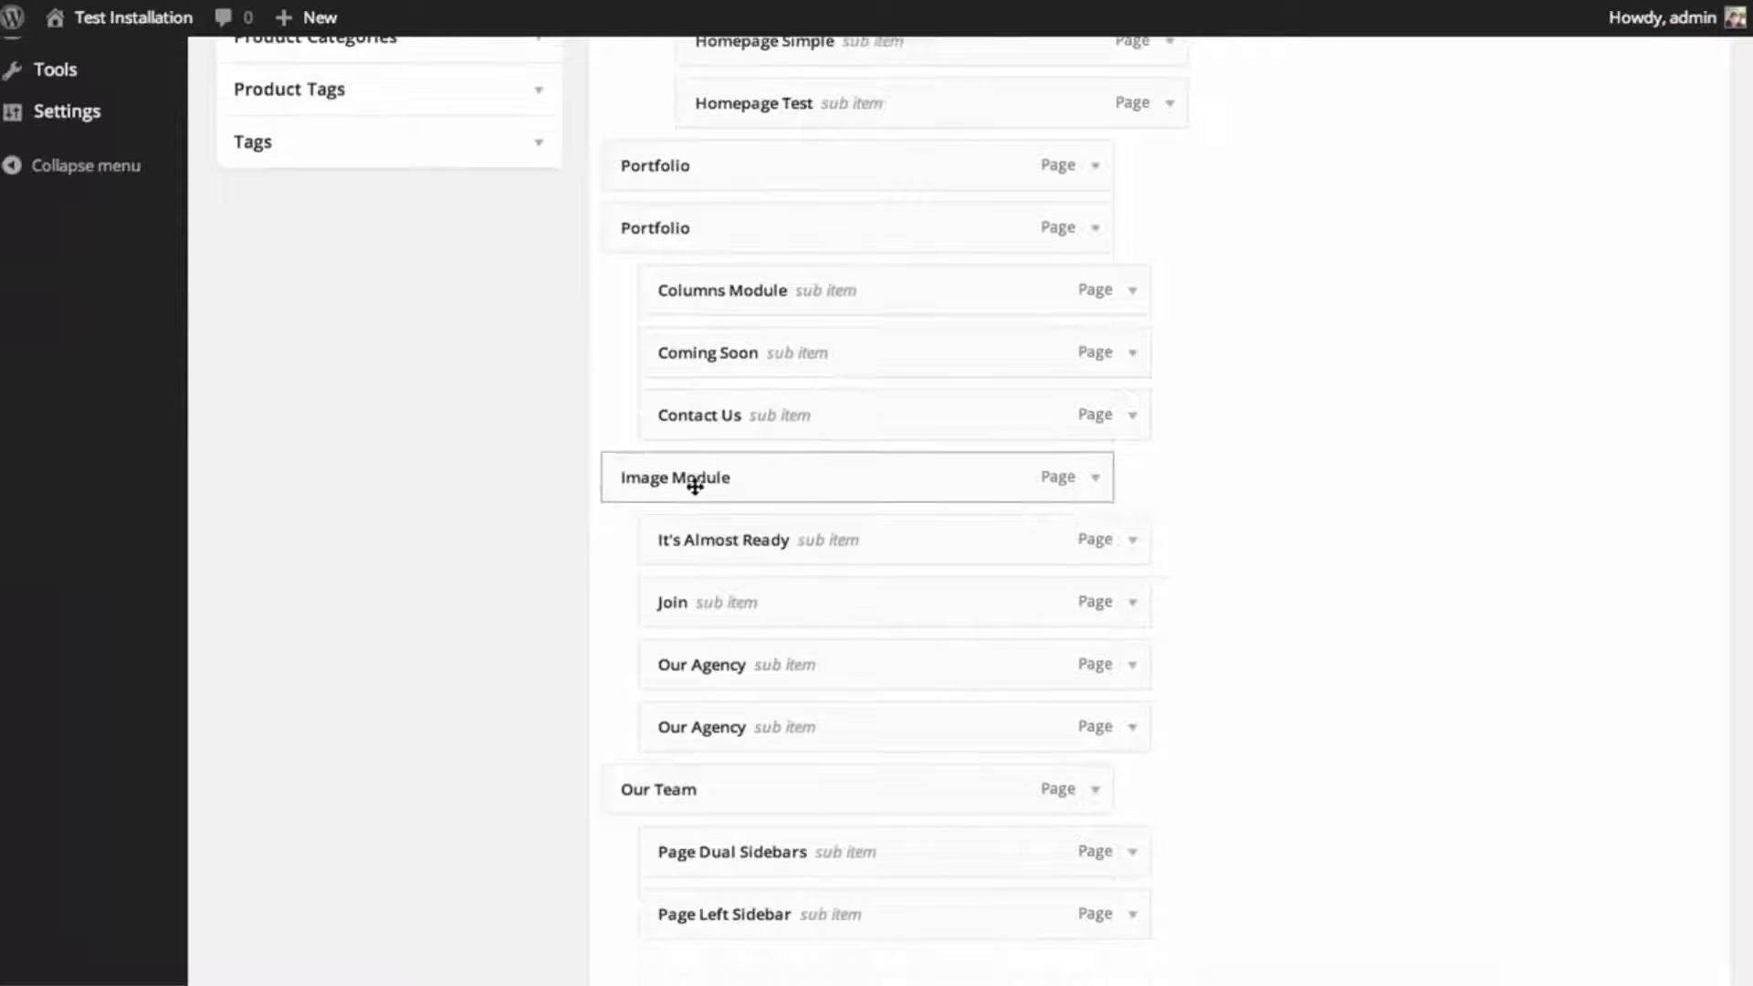
left_click_drag(695, 486, 721, 174)
- Nest the Portfolio item that has sub-items under Page Right Sidebar, below Image Module's group
scroll(1027, 353, "up", 3)
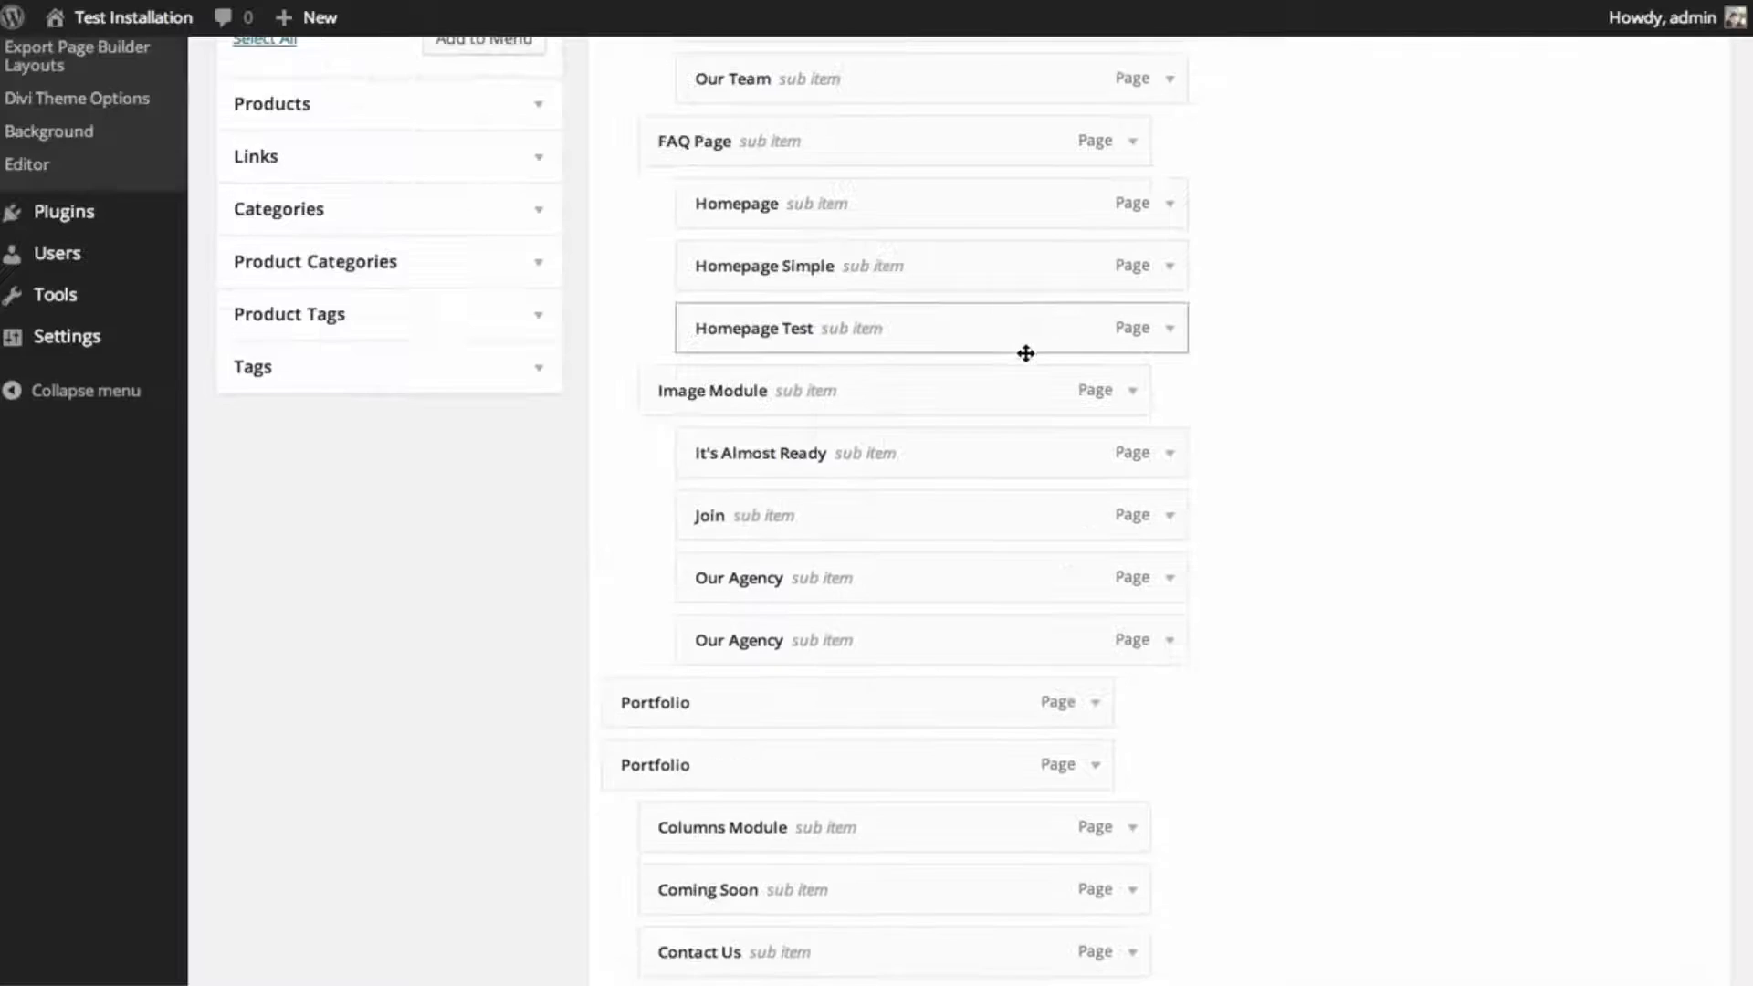
scroll(1027, 354, "up", 3)
scroll(1024, 377, "up", 1)
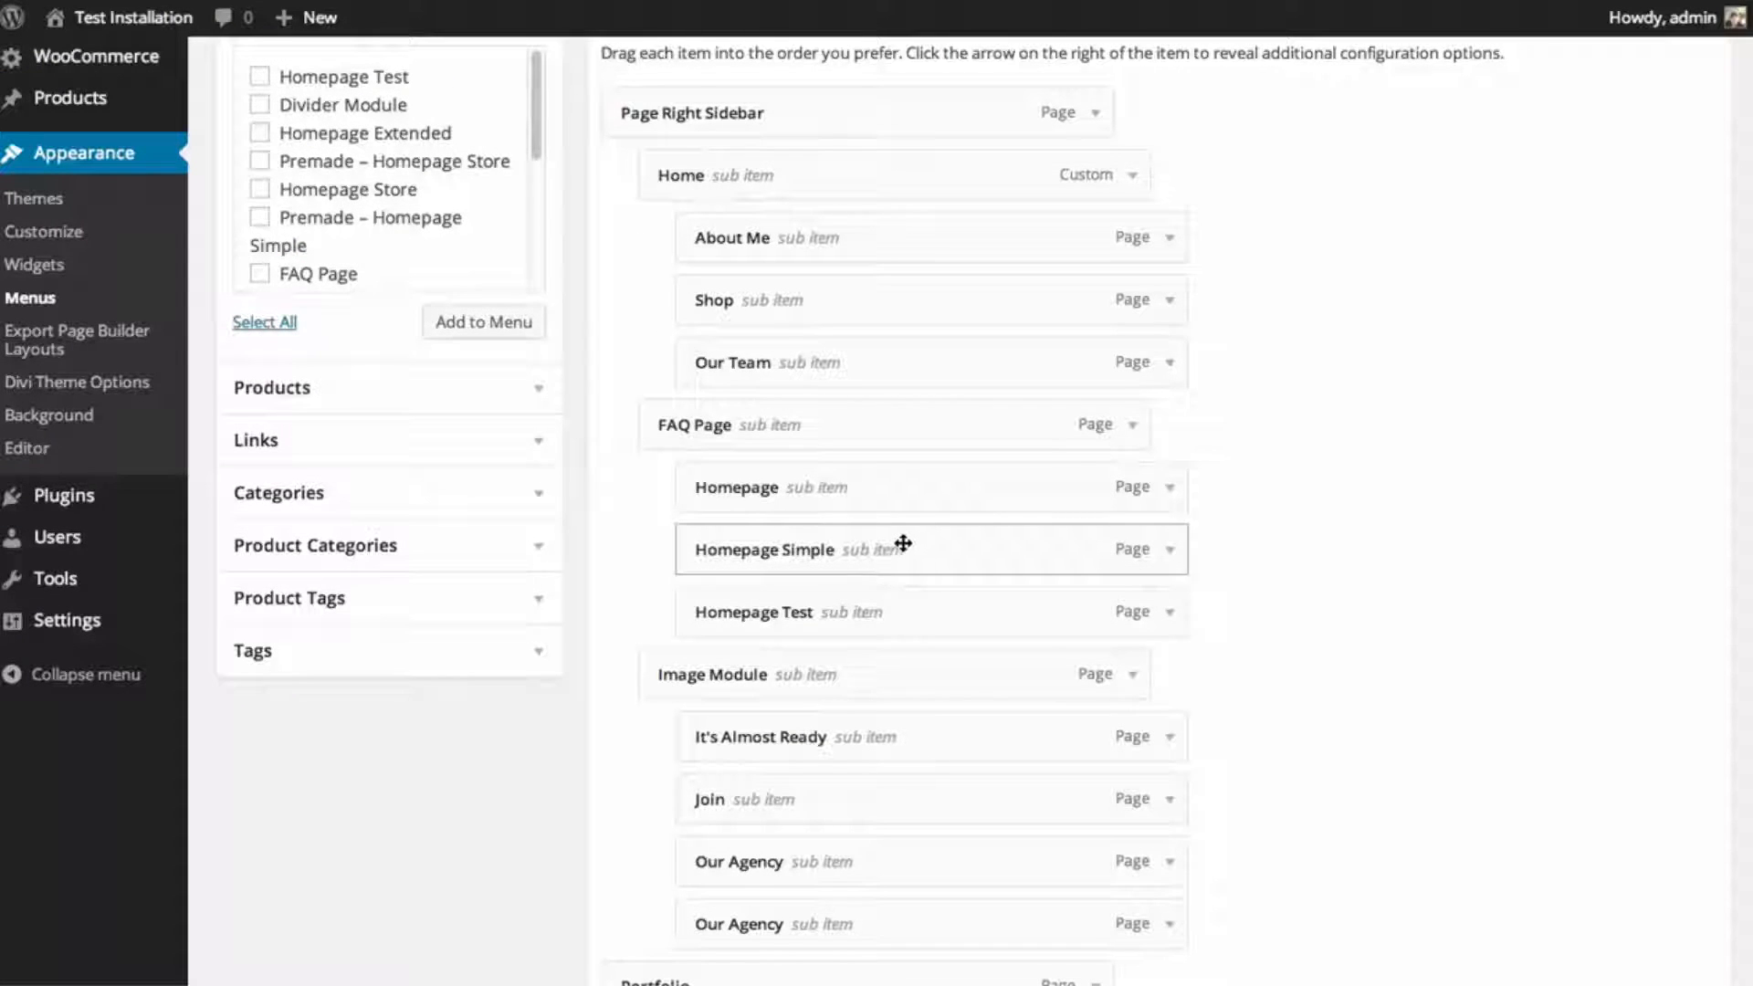
scroll(789, 276, "down", 1)
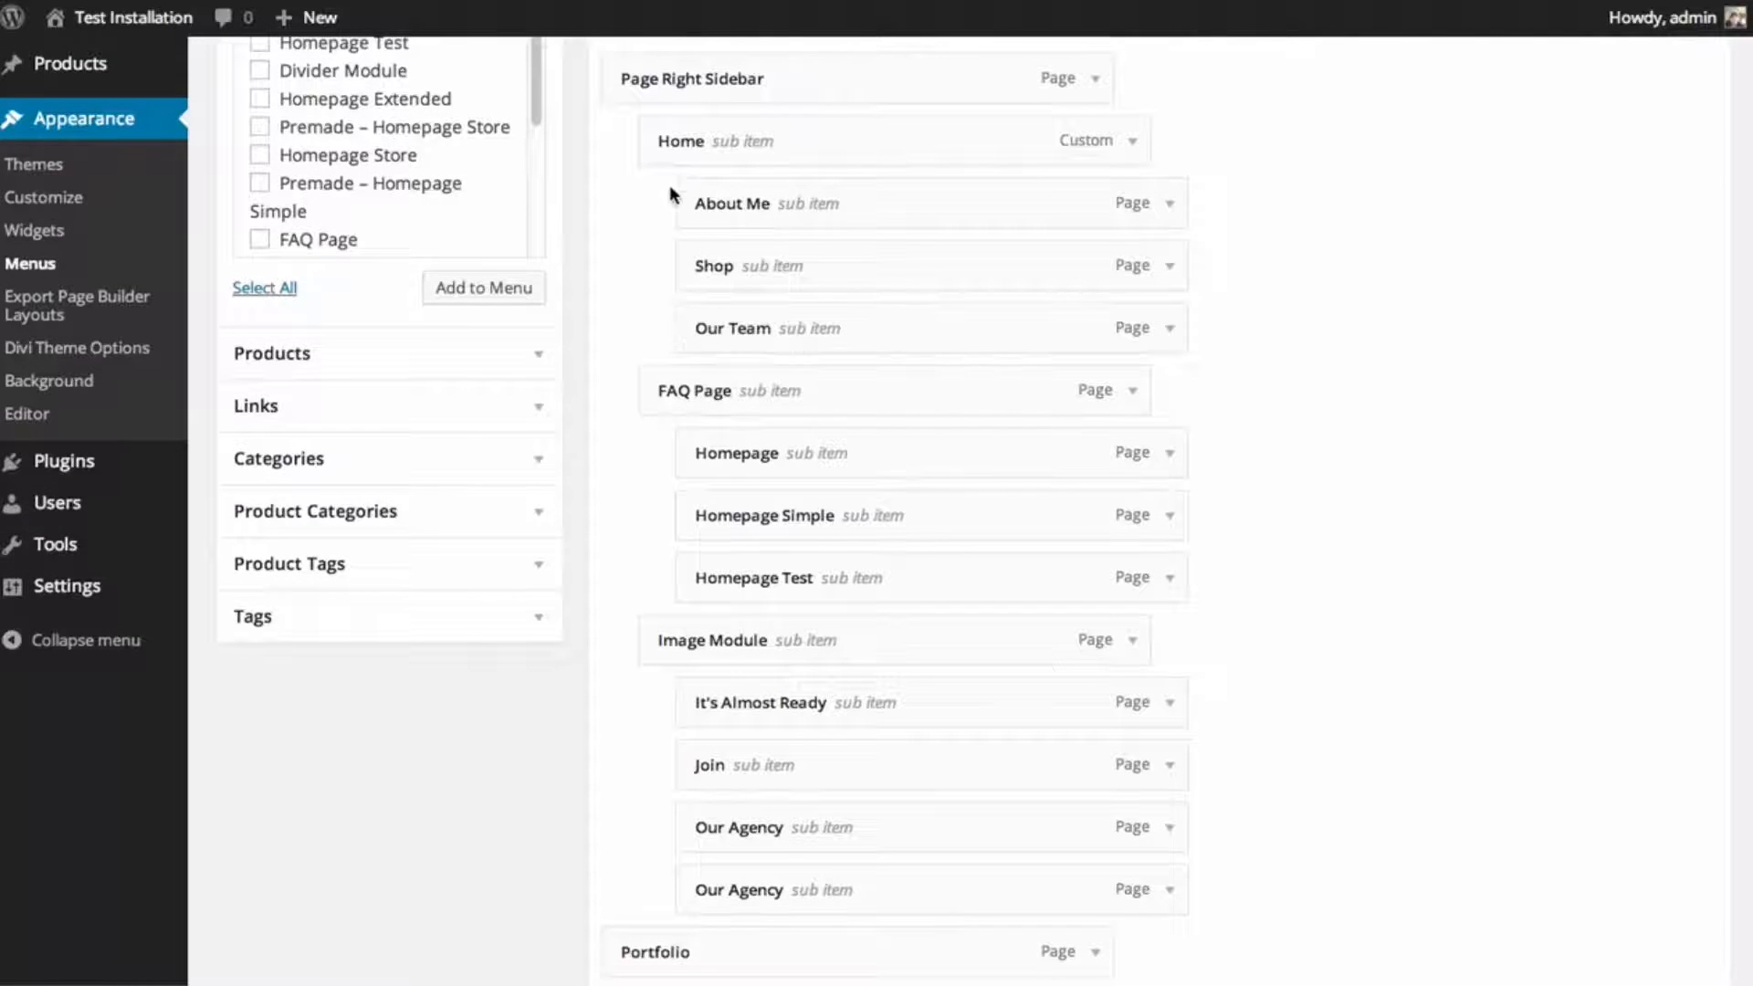
scroll(959, 511, "down", 5)
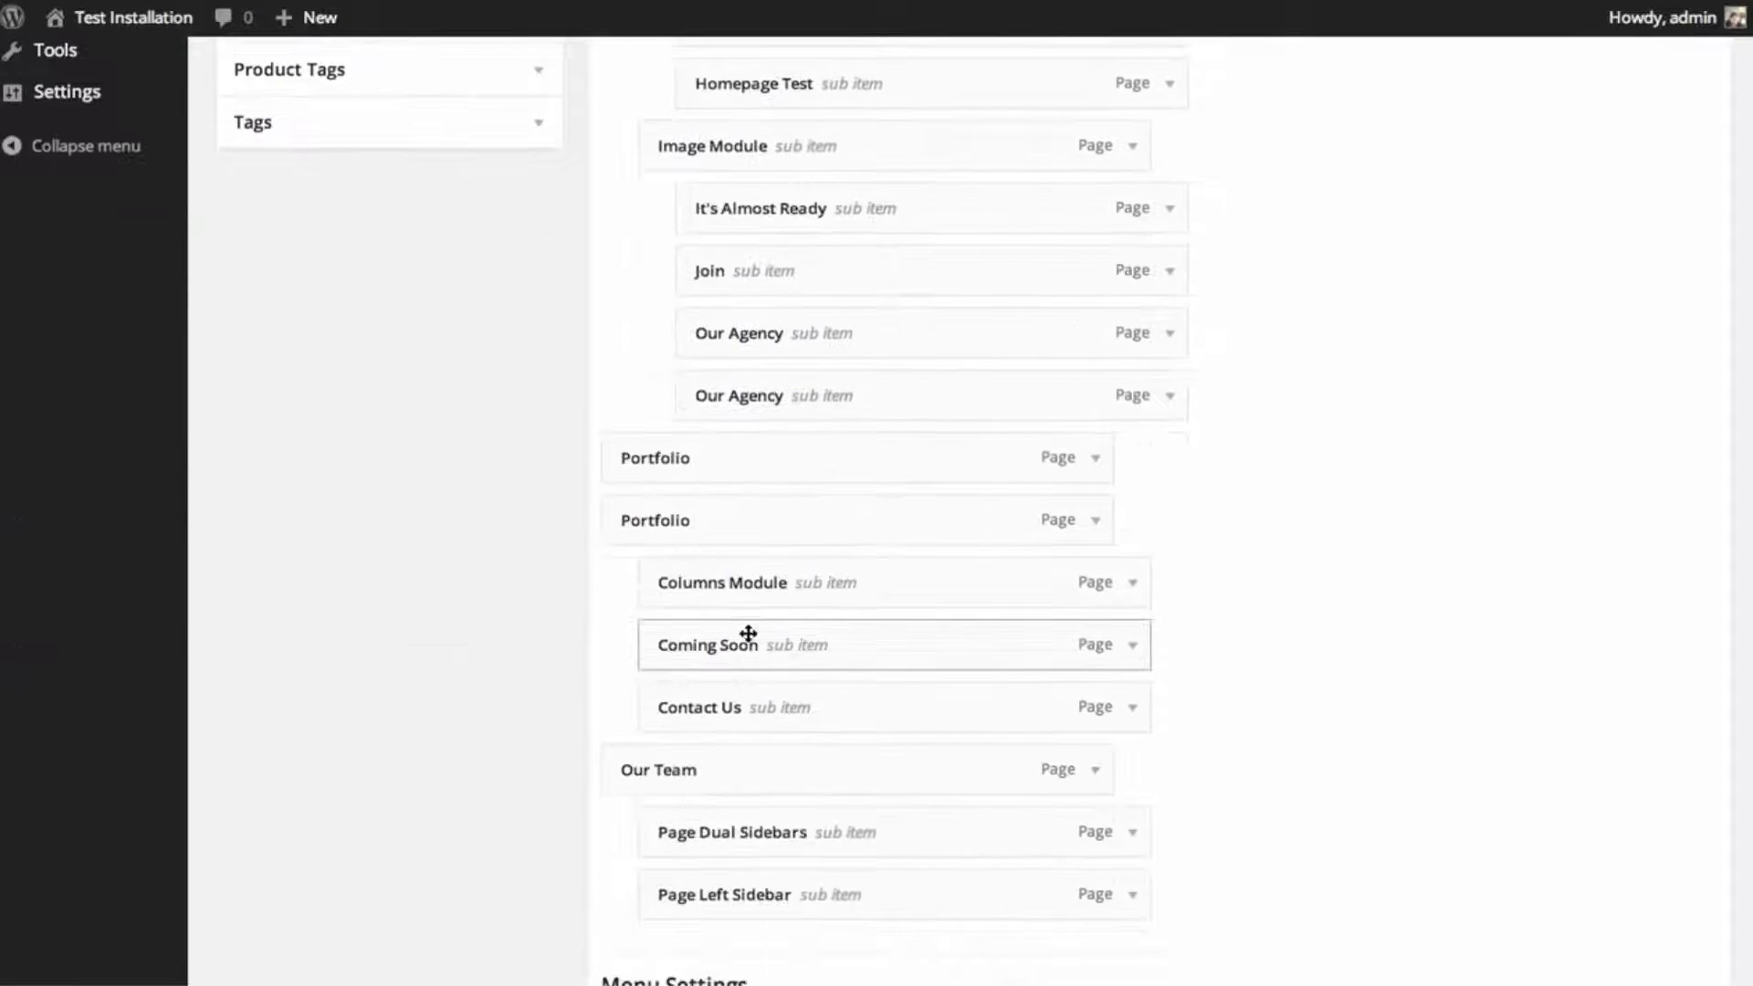
left_click_drag(683, 530, 735, 458)
- Review the nested menu structure and check the CSS Classes option among the advanced menu properties
scroll(1306, 593, "up", 8)
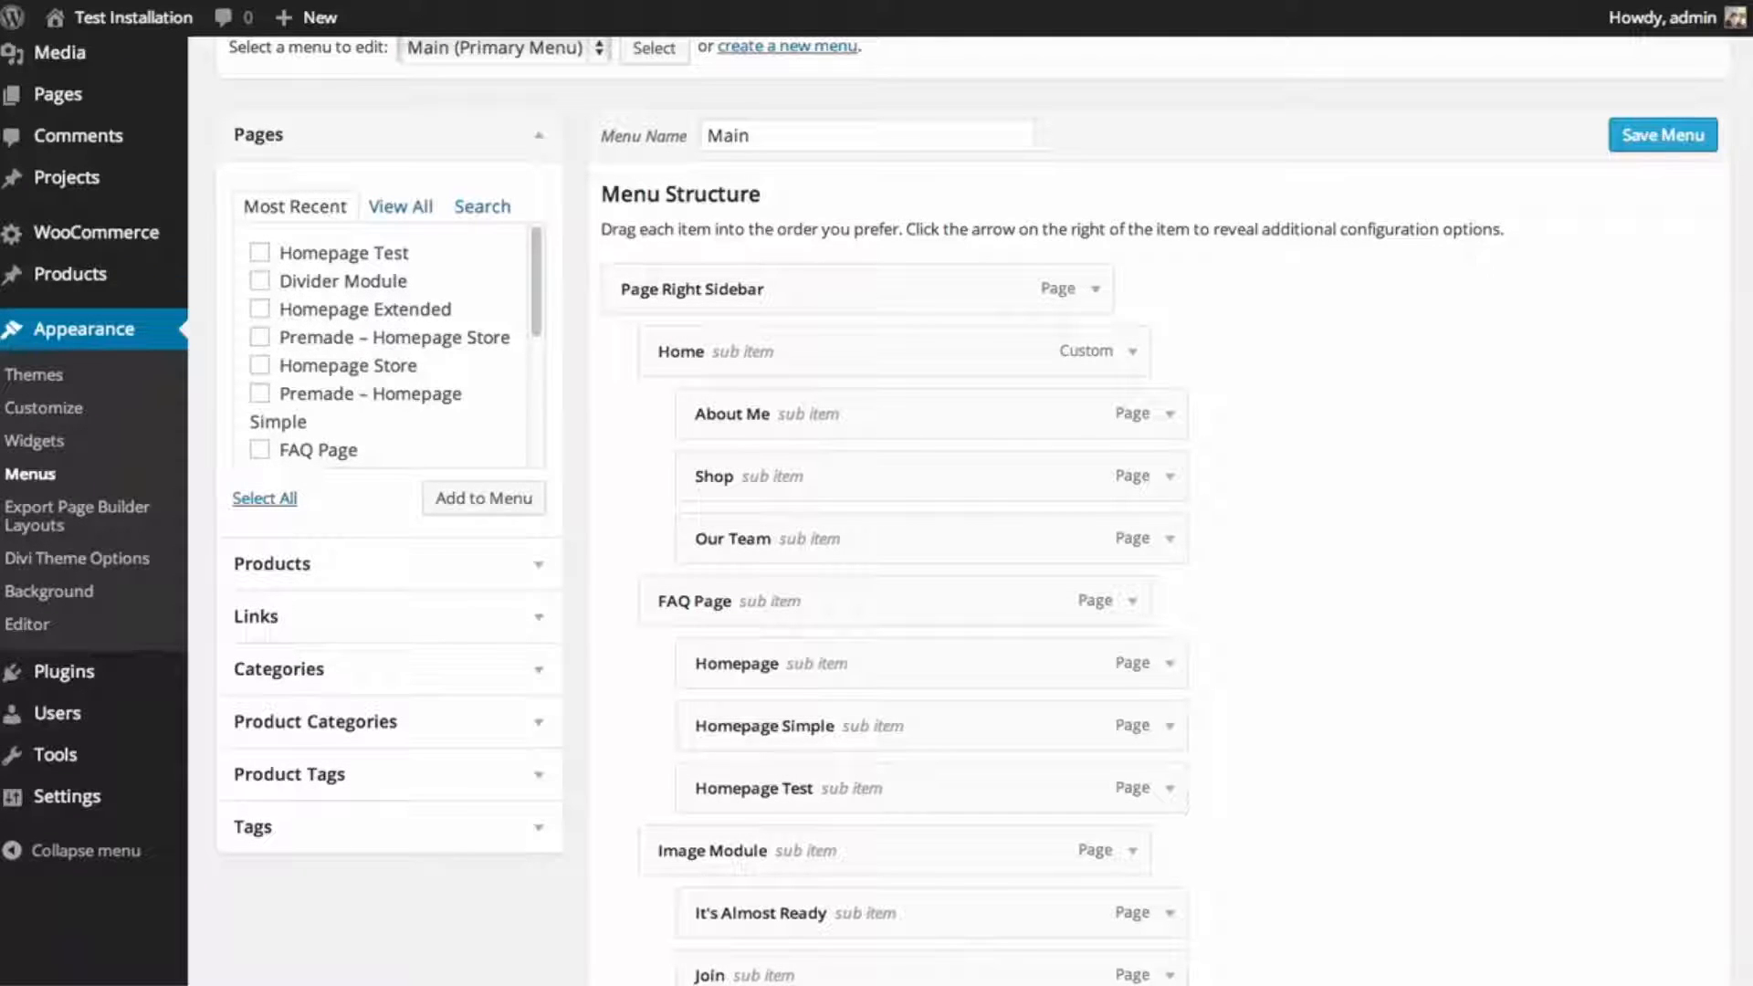
scroll(975, 242, "down", 2)
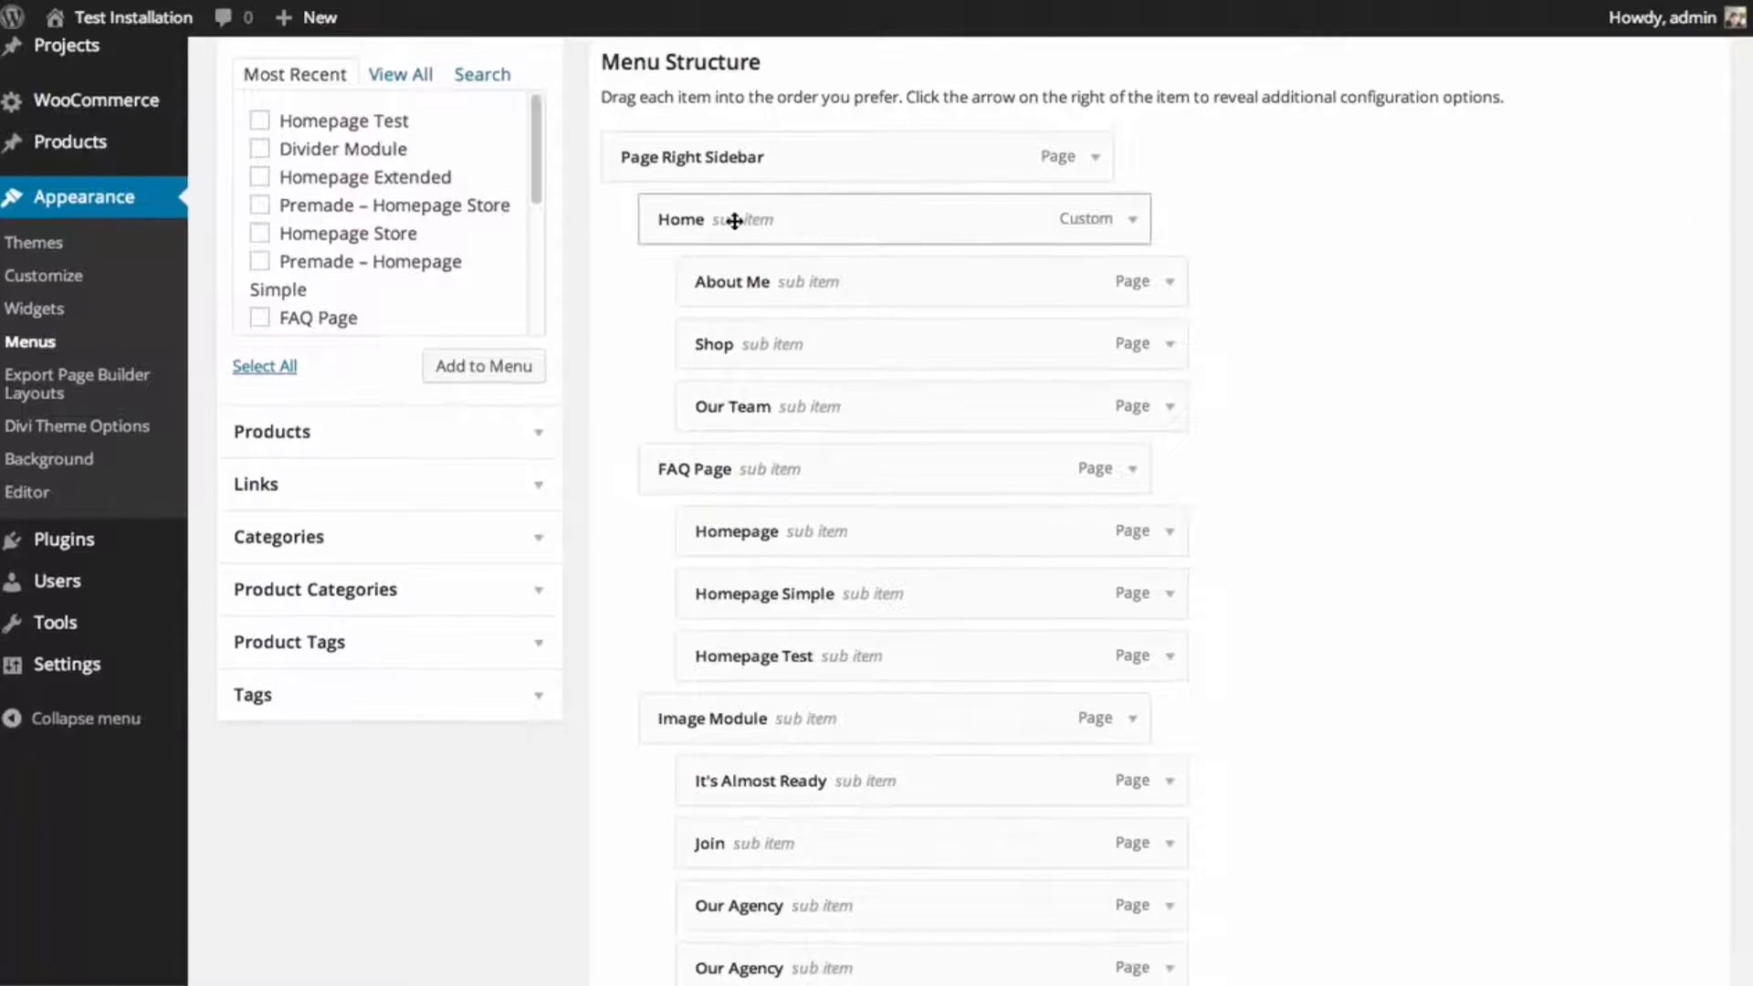
scroll(763, 380, "down", 5)
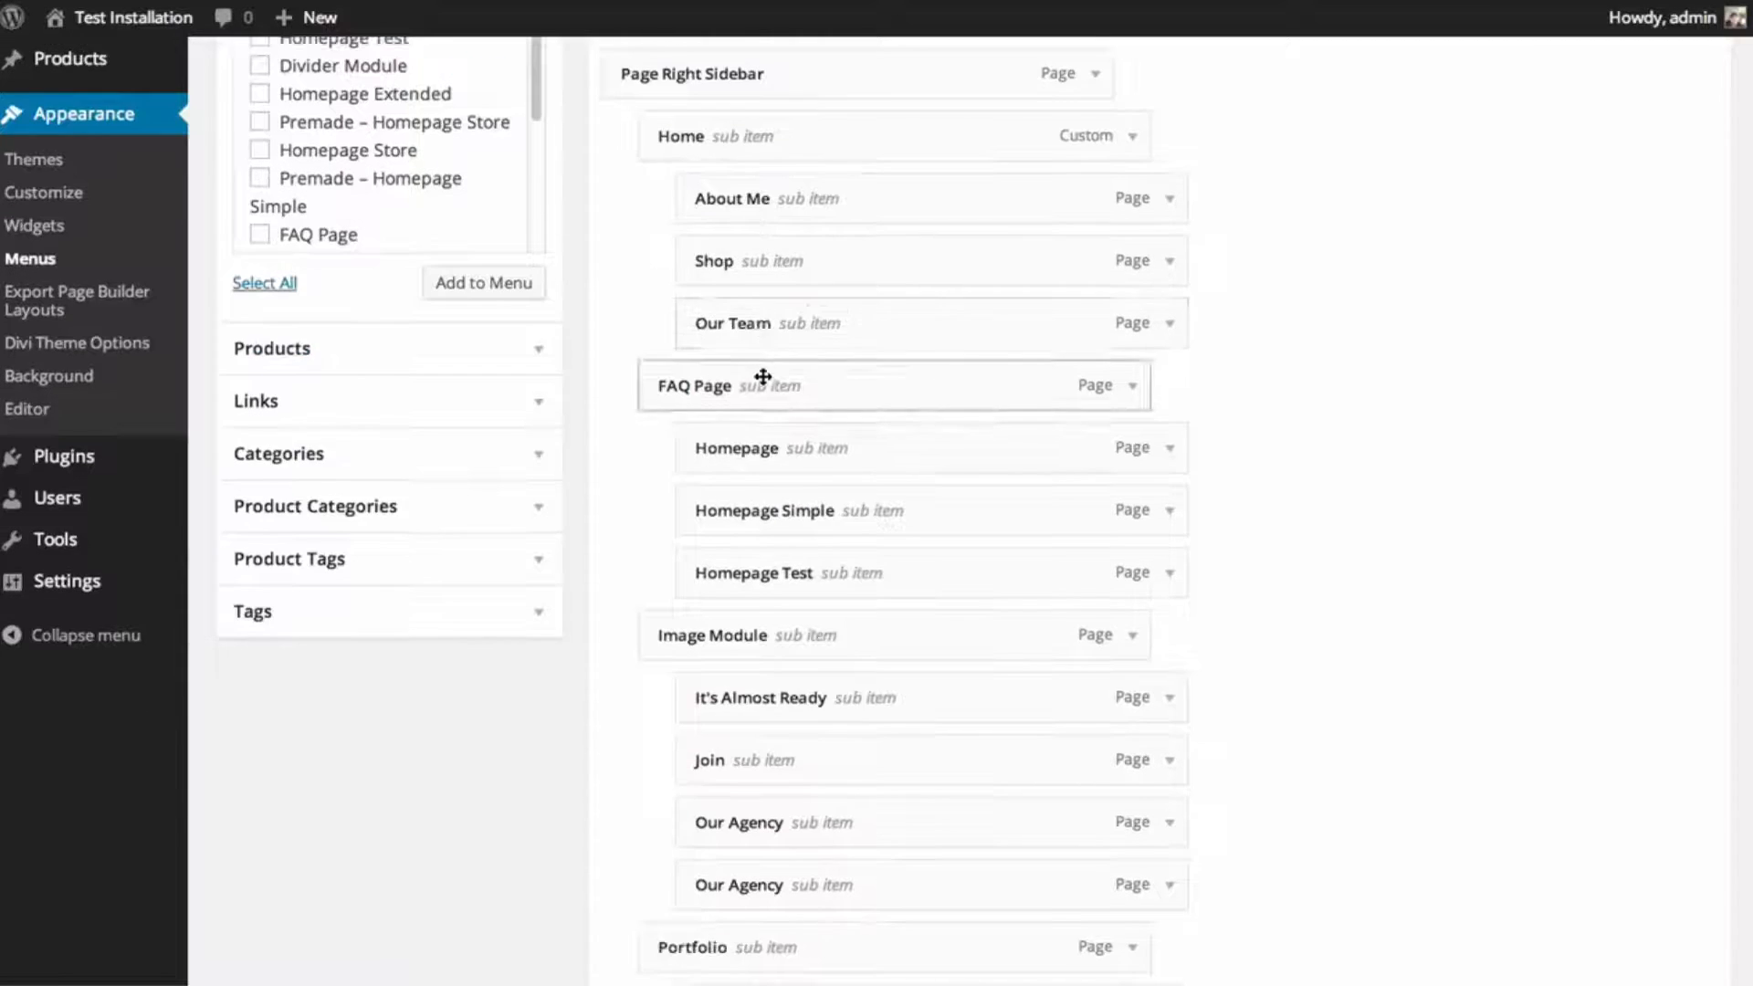
scroll(783, 587, "up", 7)
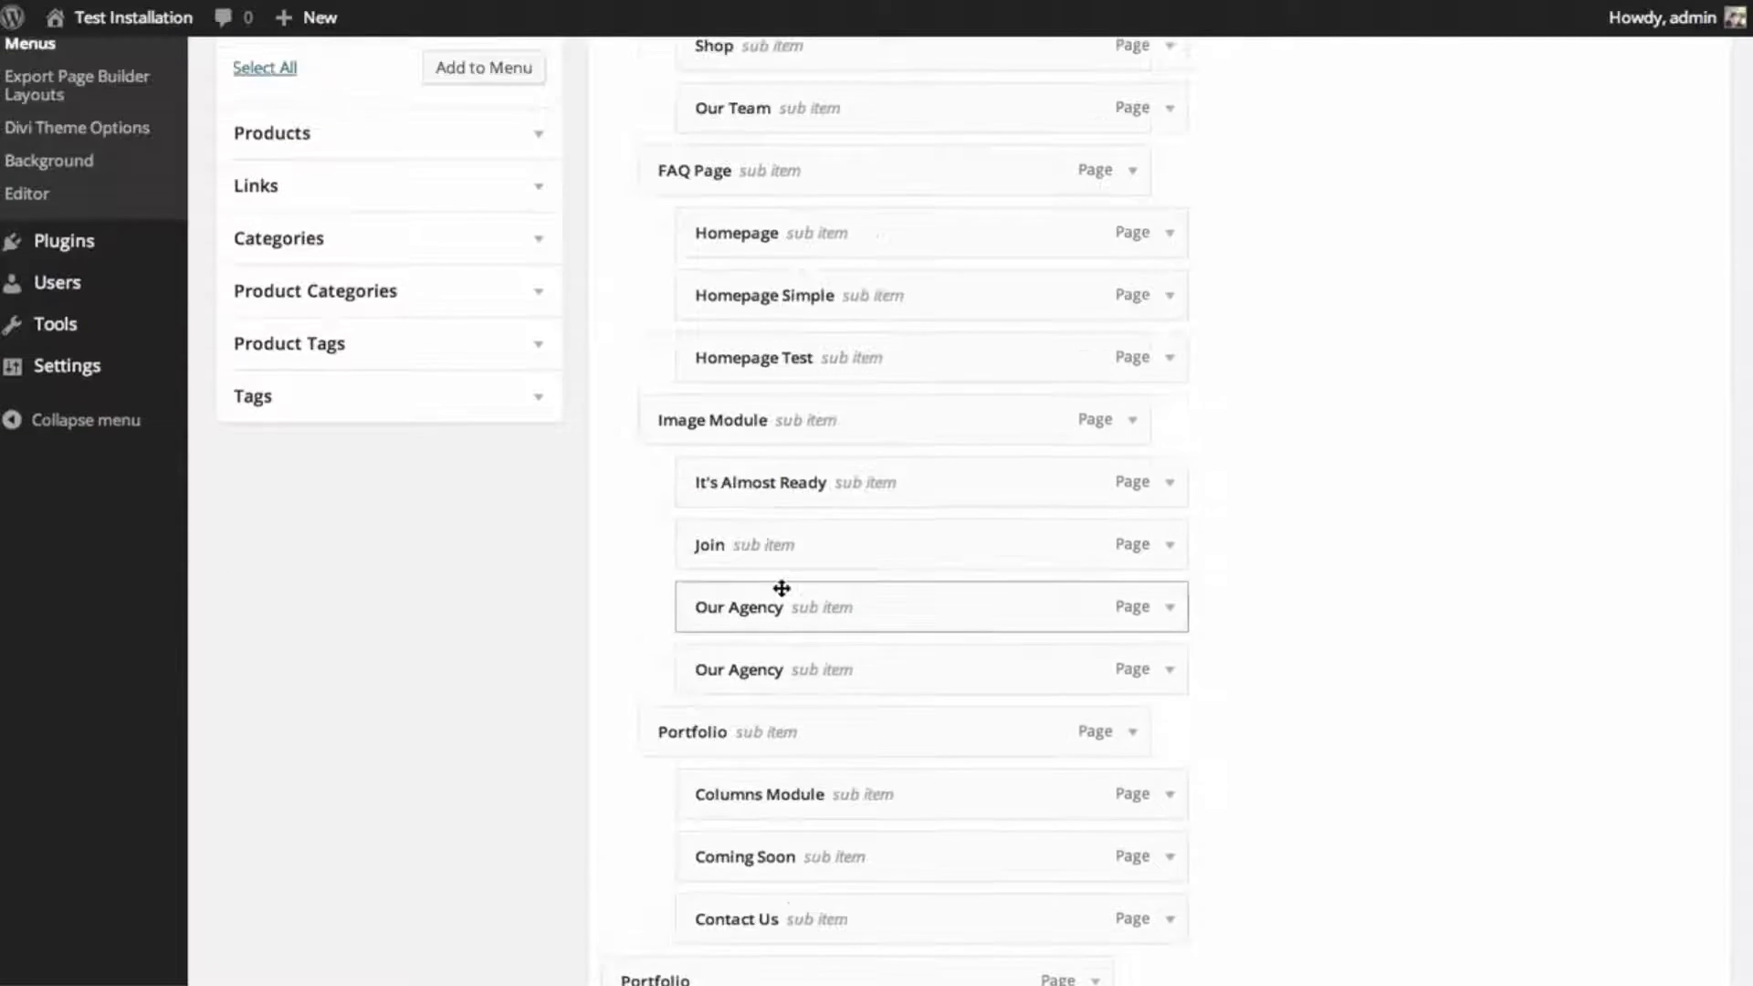
scroll(1479, 211, "up", 1)
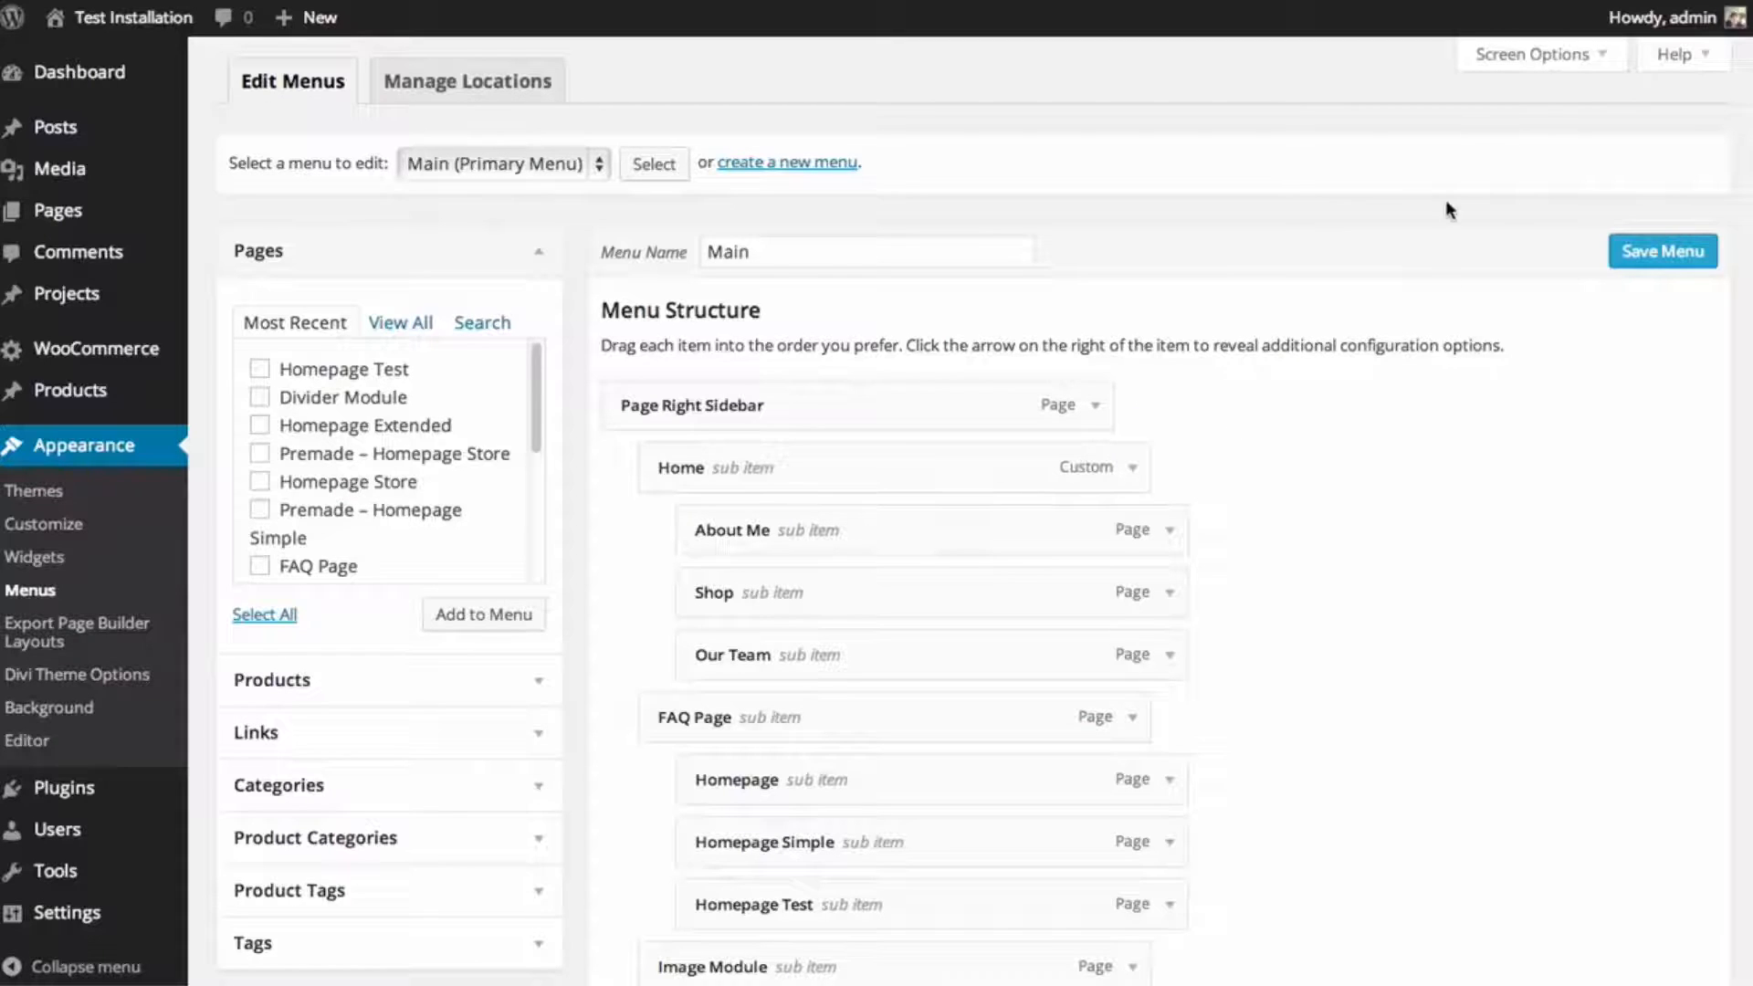
left_click(1543, 55)
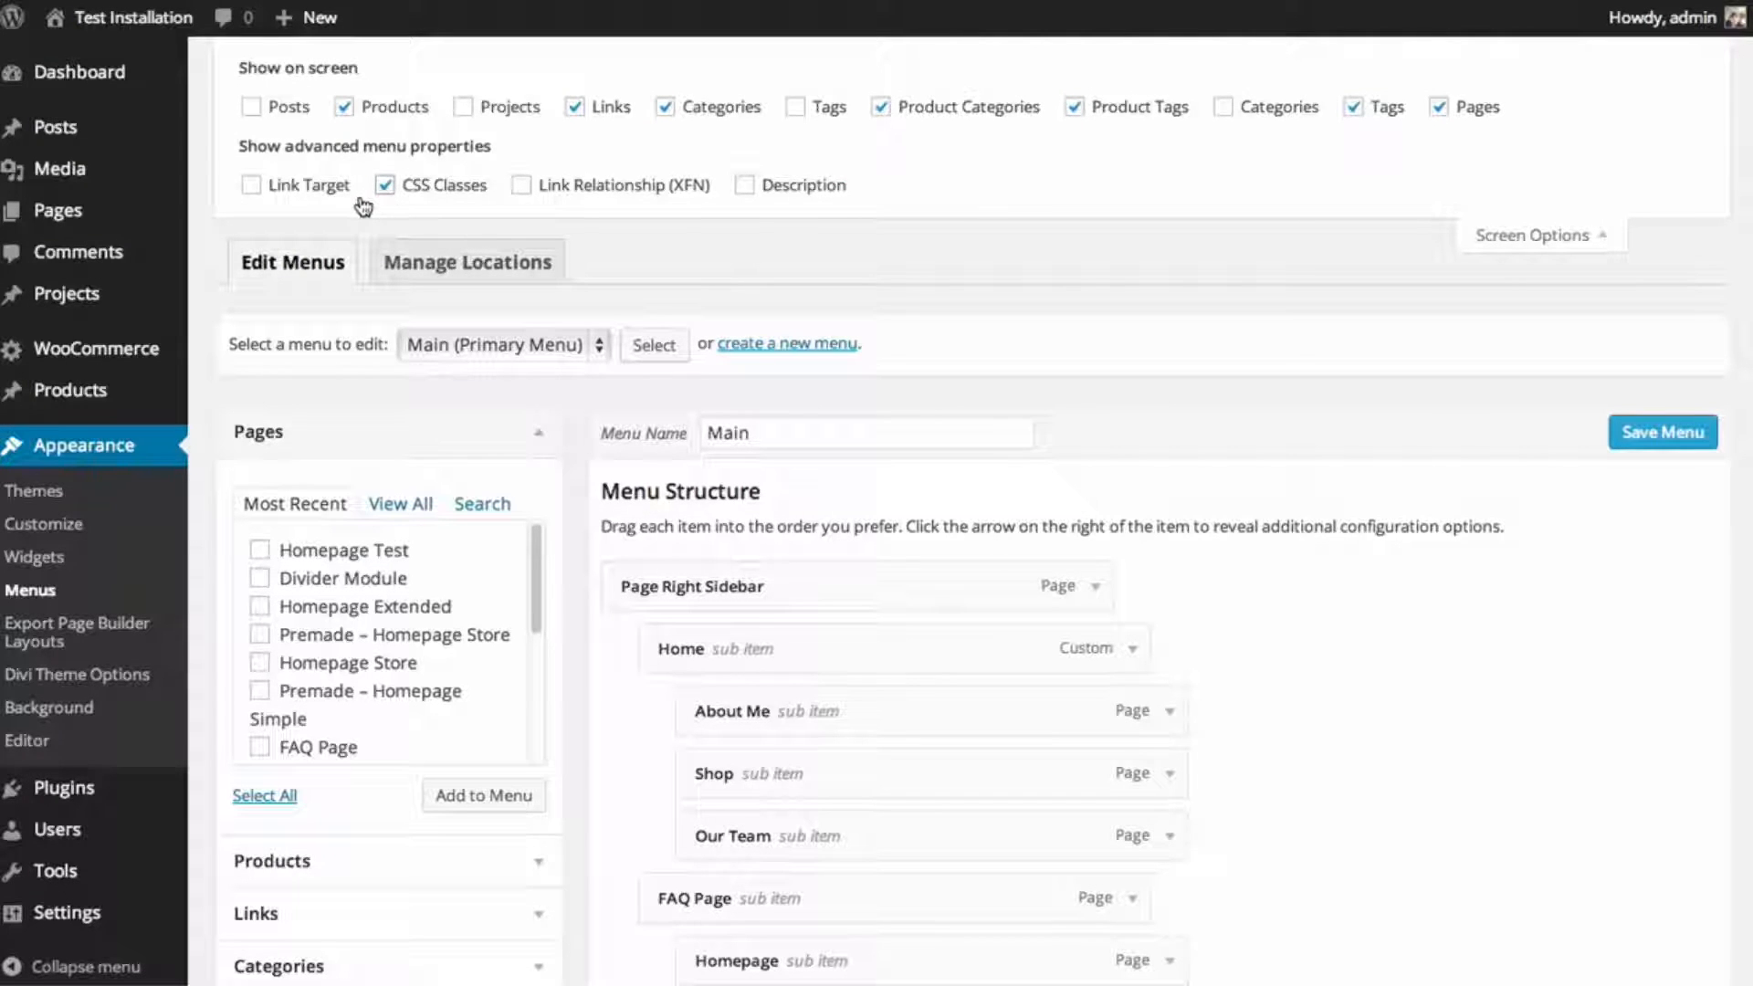
left_click(1552, 236)
- Give the Page Right Sidebar menu item the CSS class mega-menu and save the menu
scroll(1381, 285, "down", 1)
scroll(1382, 285, "down", 2)
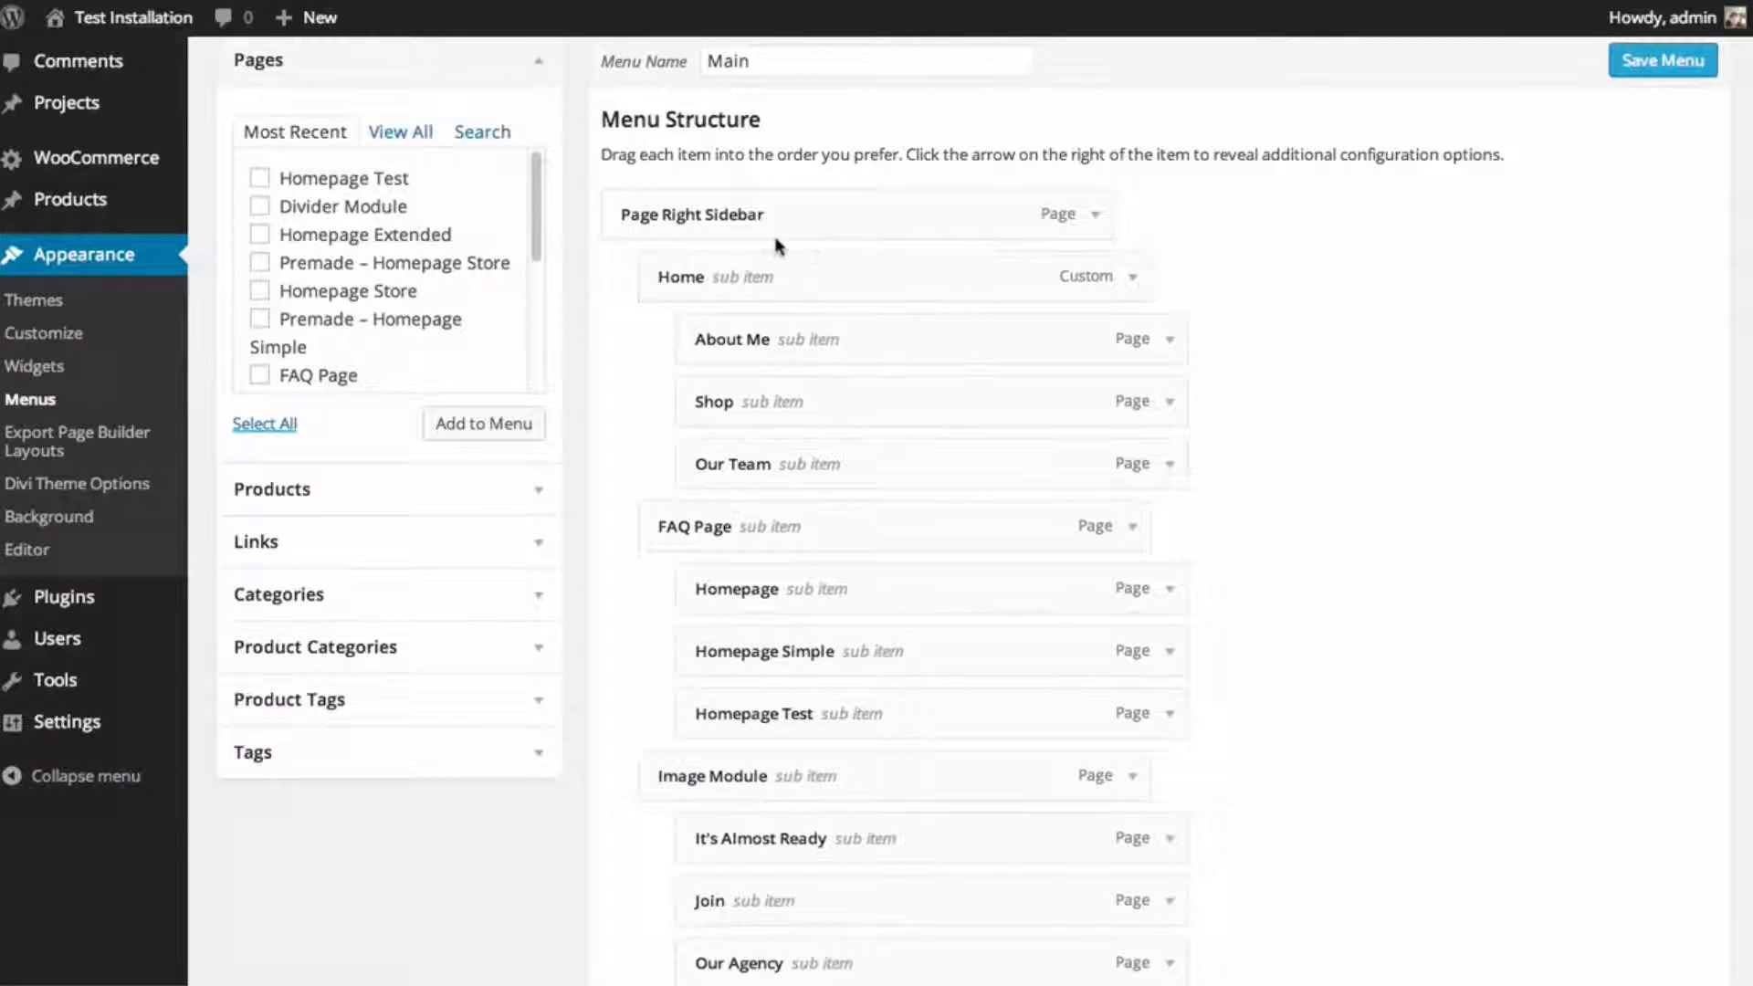
left_click(1095, 216)
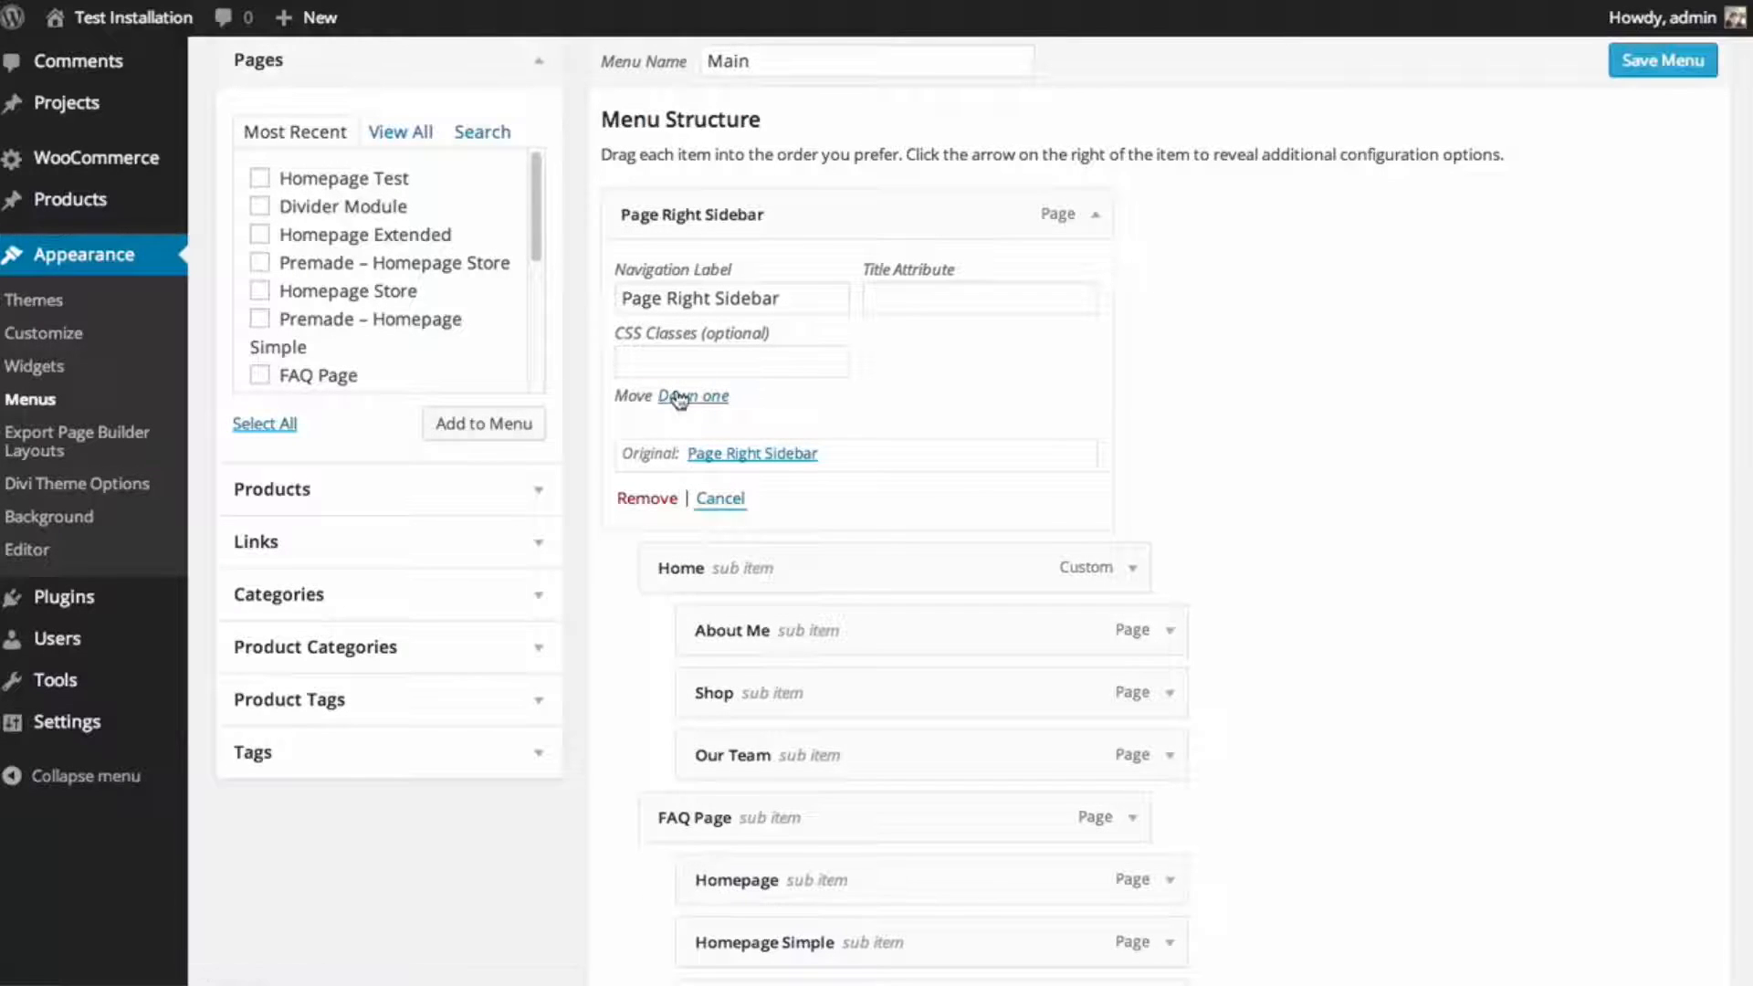
left_click(744, 367)
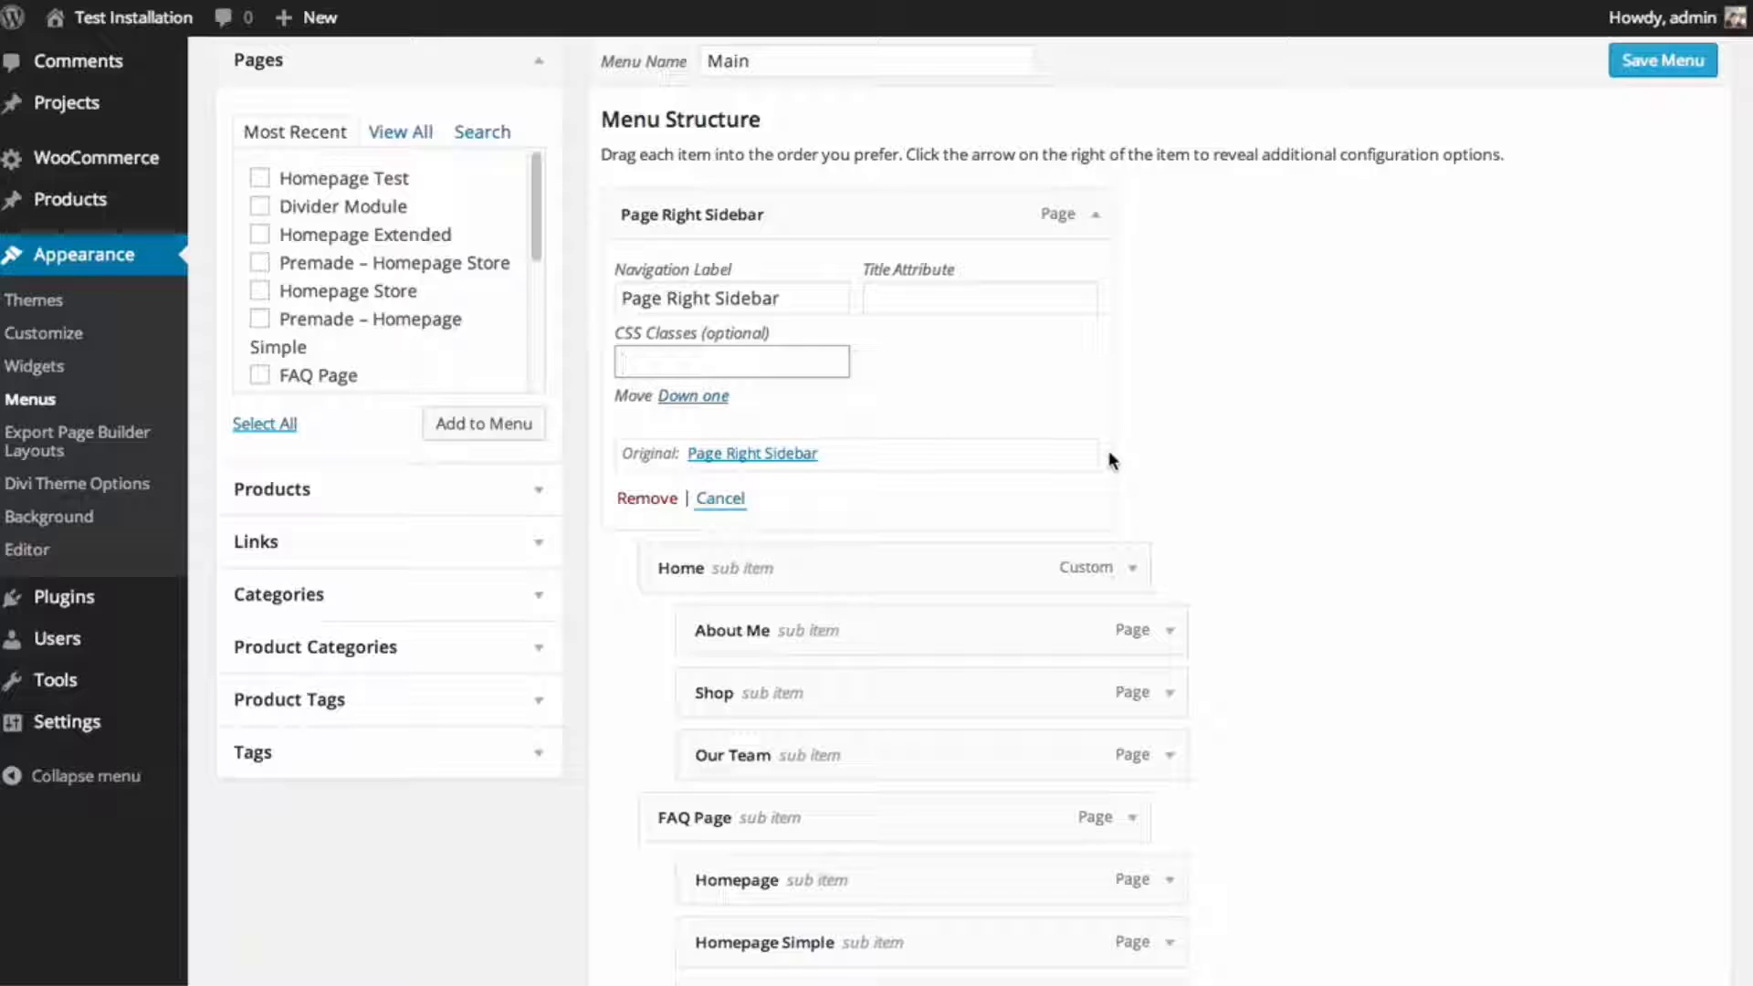
type("mega-menu")
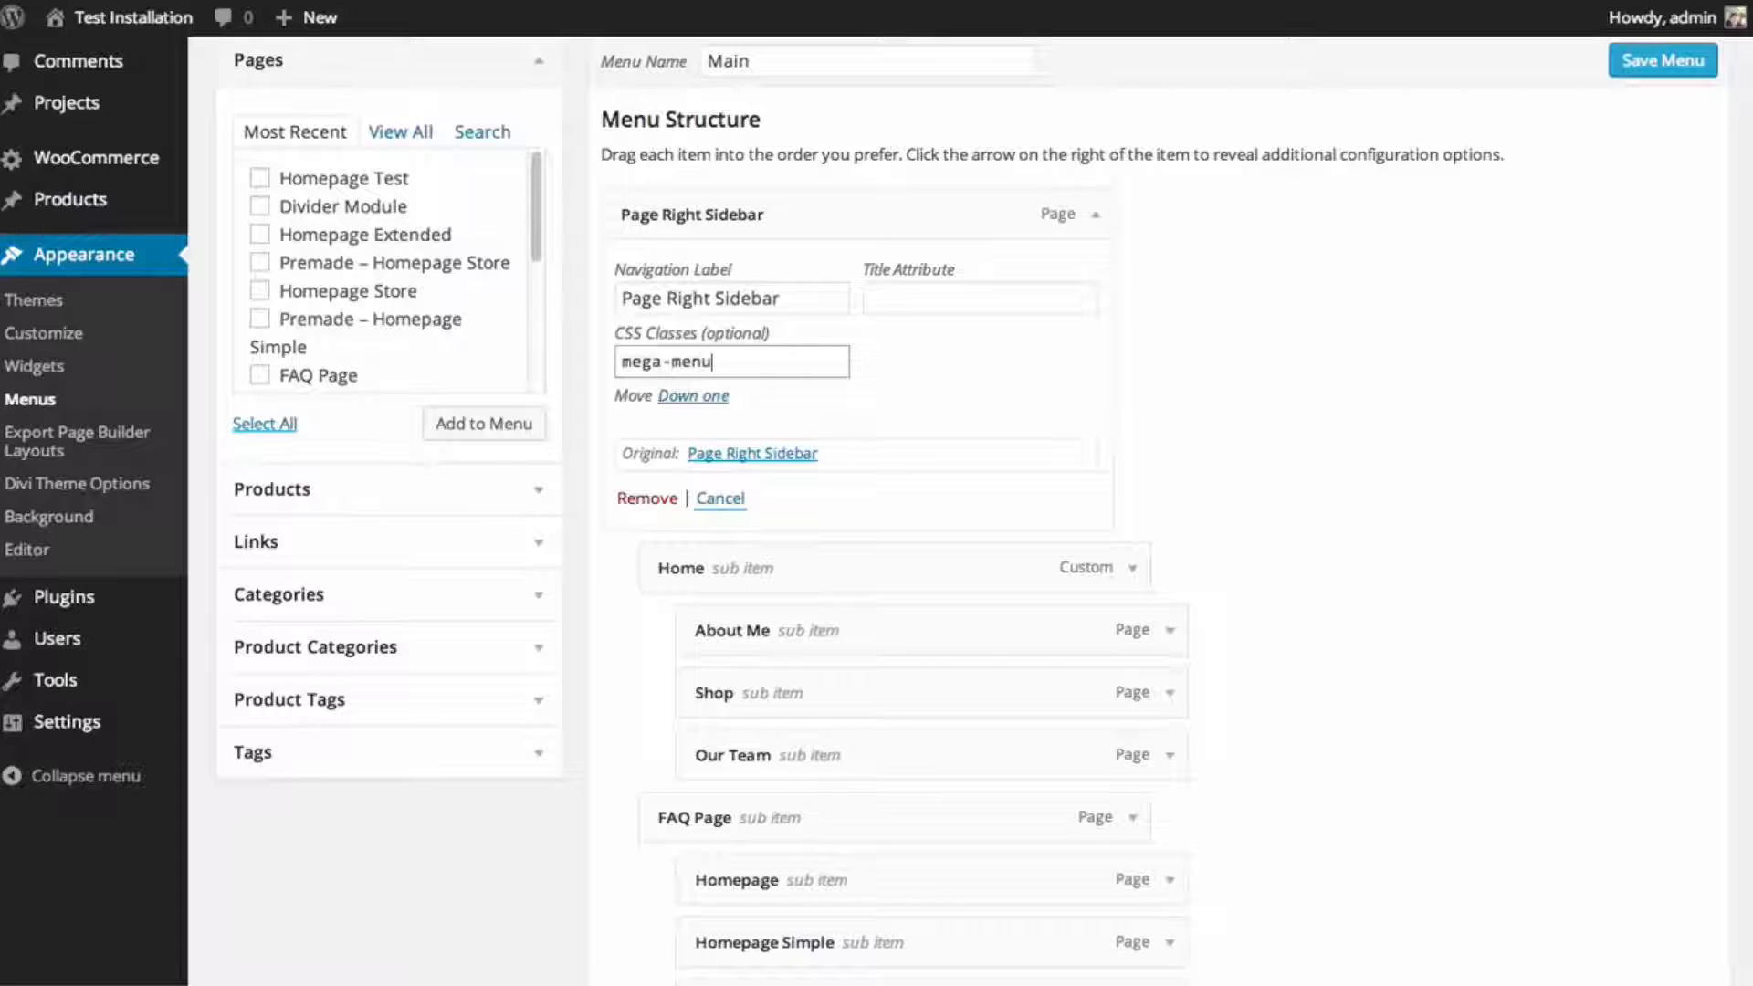
left_click(1662, 62)
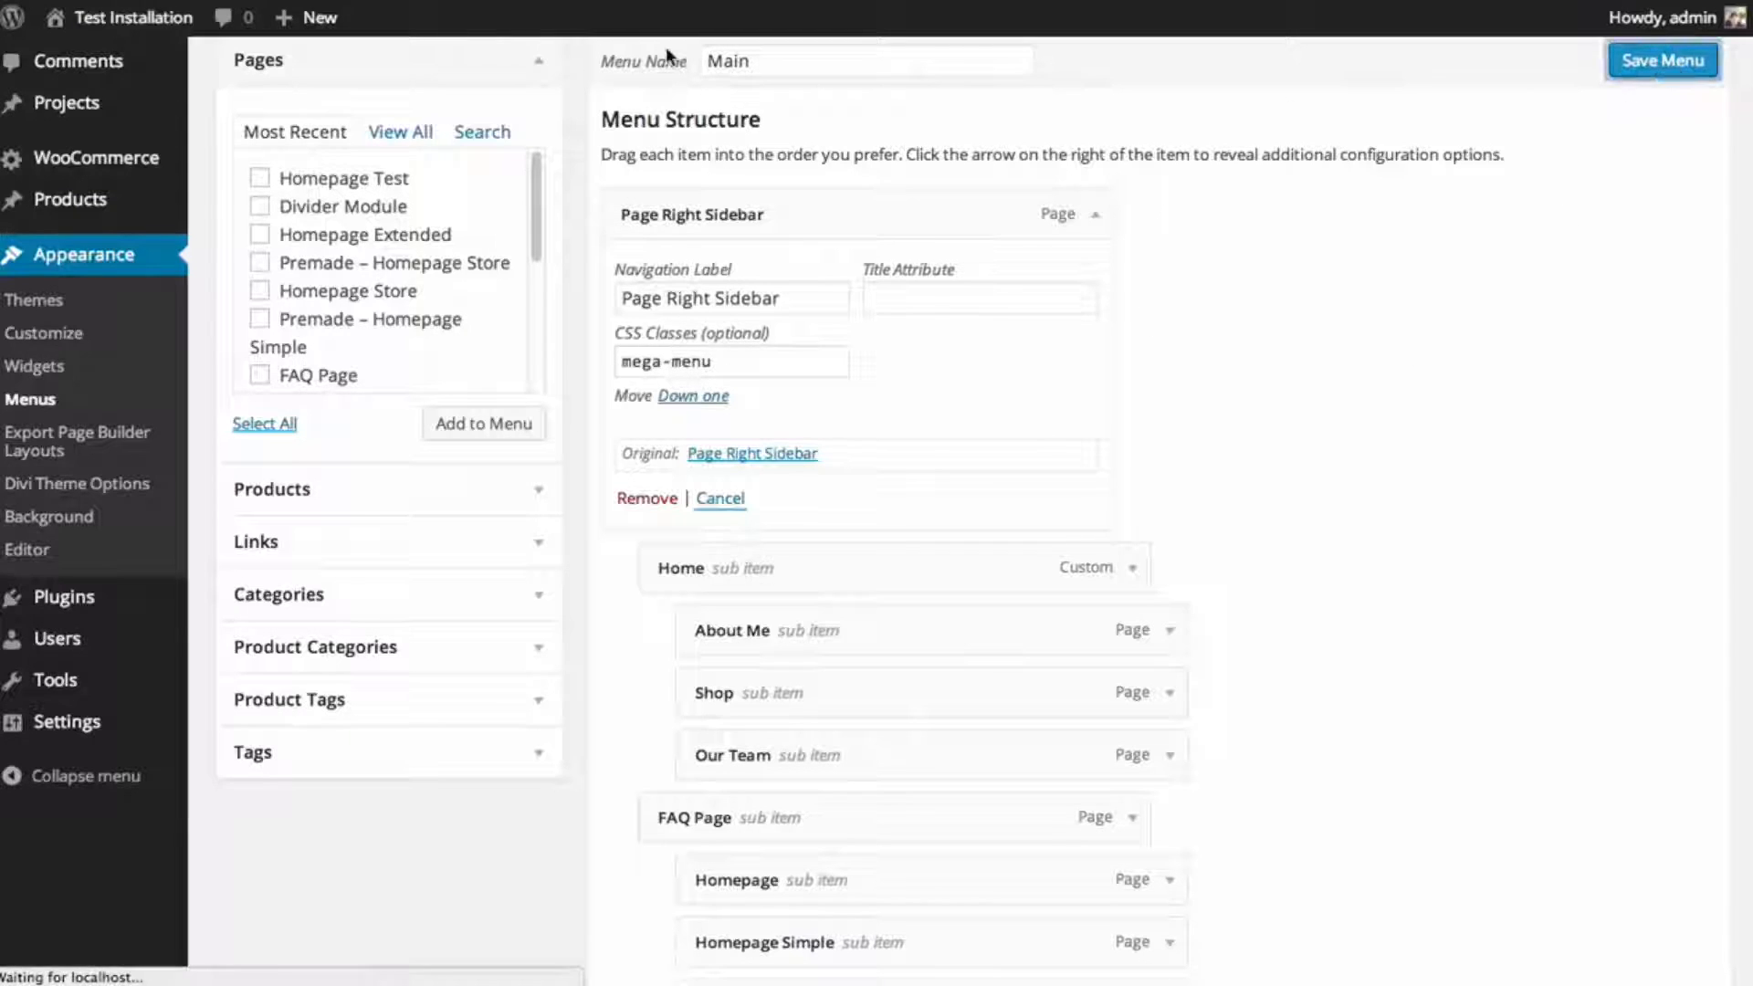
- View the live site and display the Page Right Sidebar mega menu in its header navigation
left_click(132, 30)
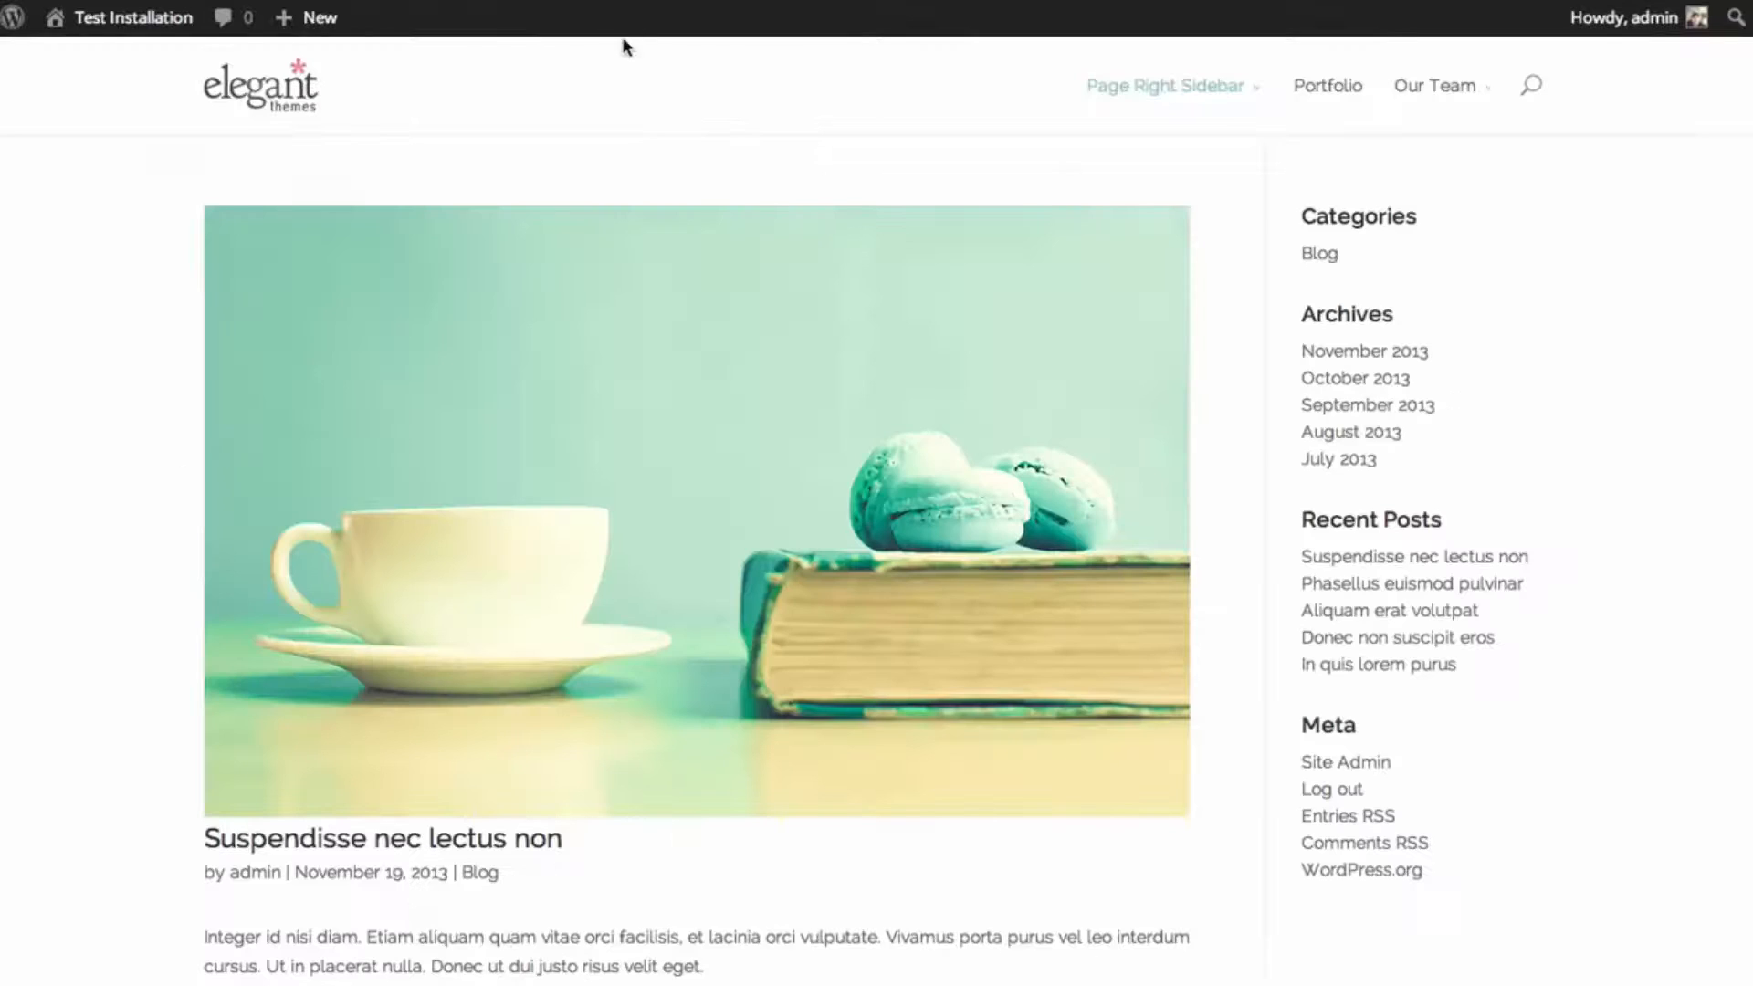
mouse_move(1116, 98)
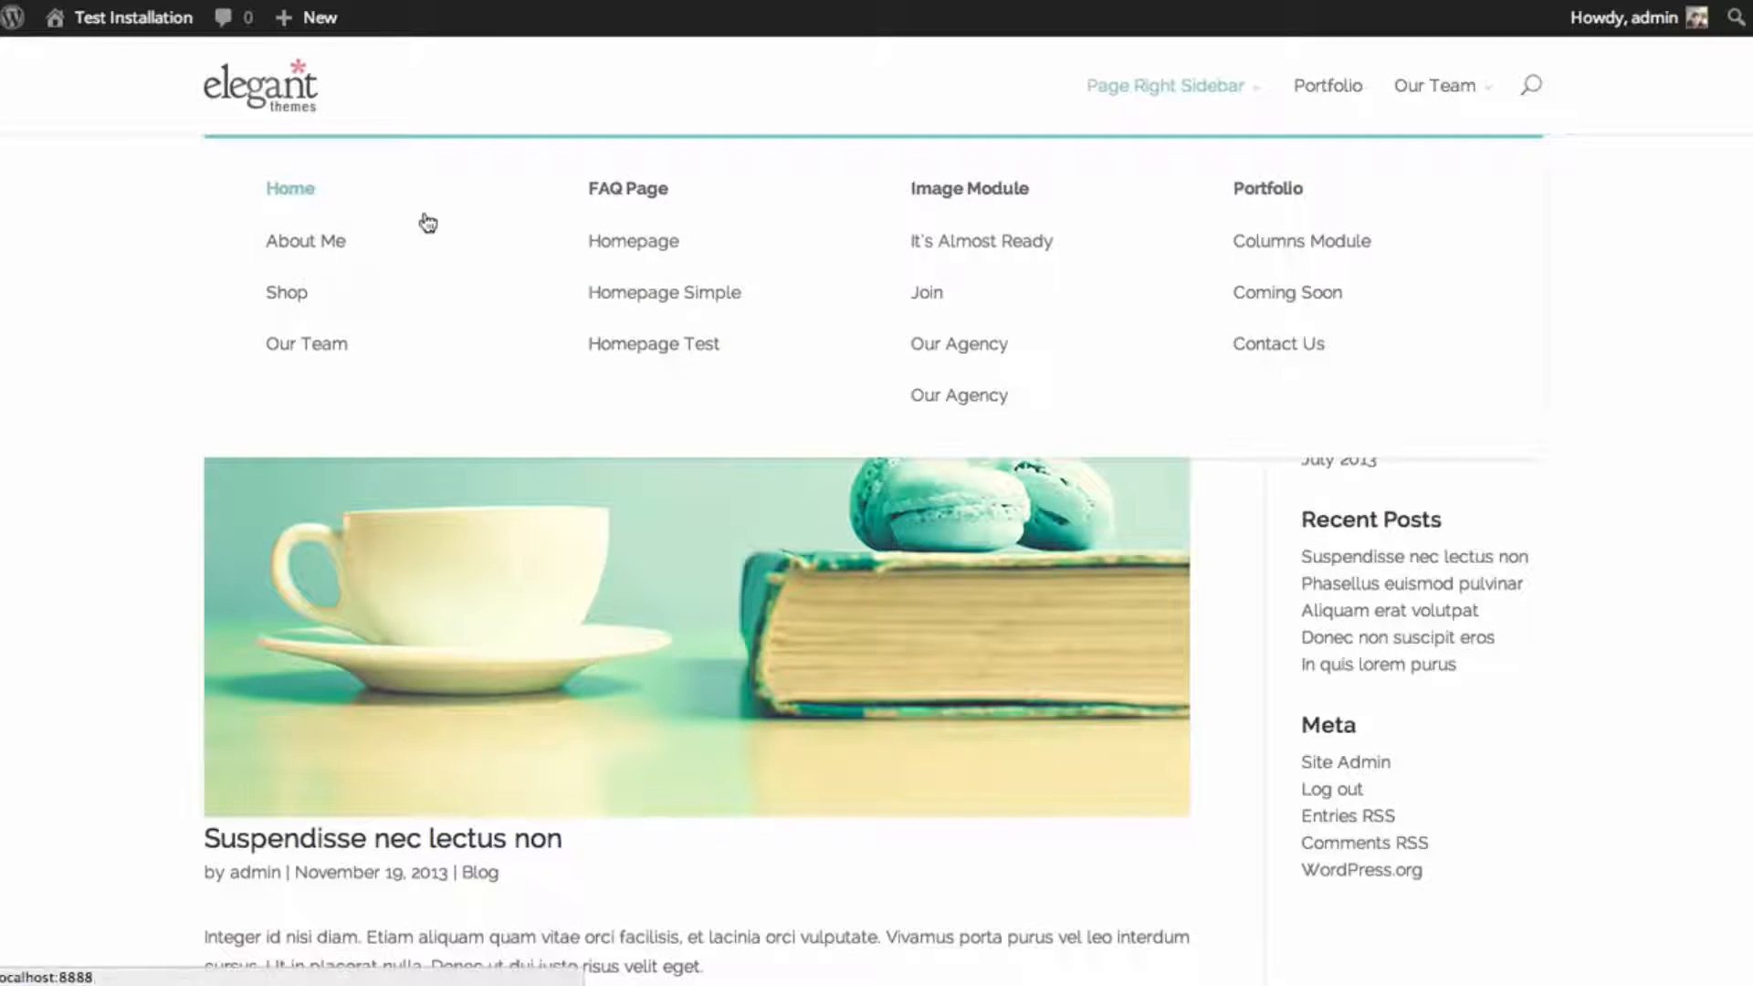
mouse_move(1178, 91)
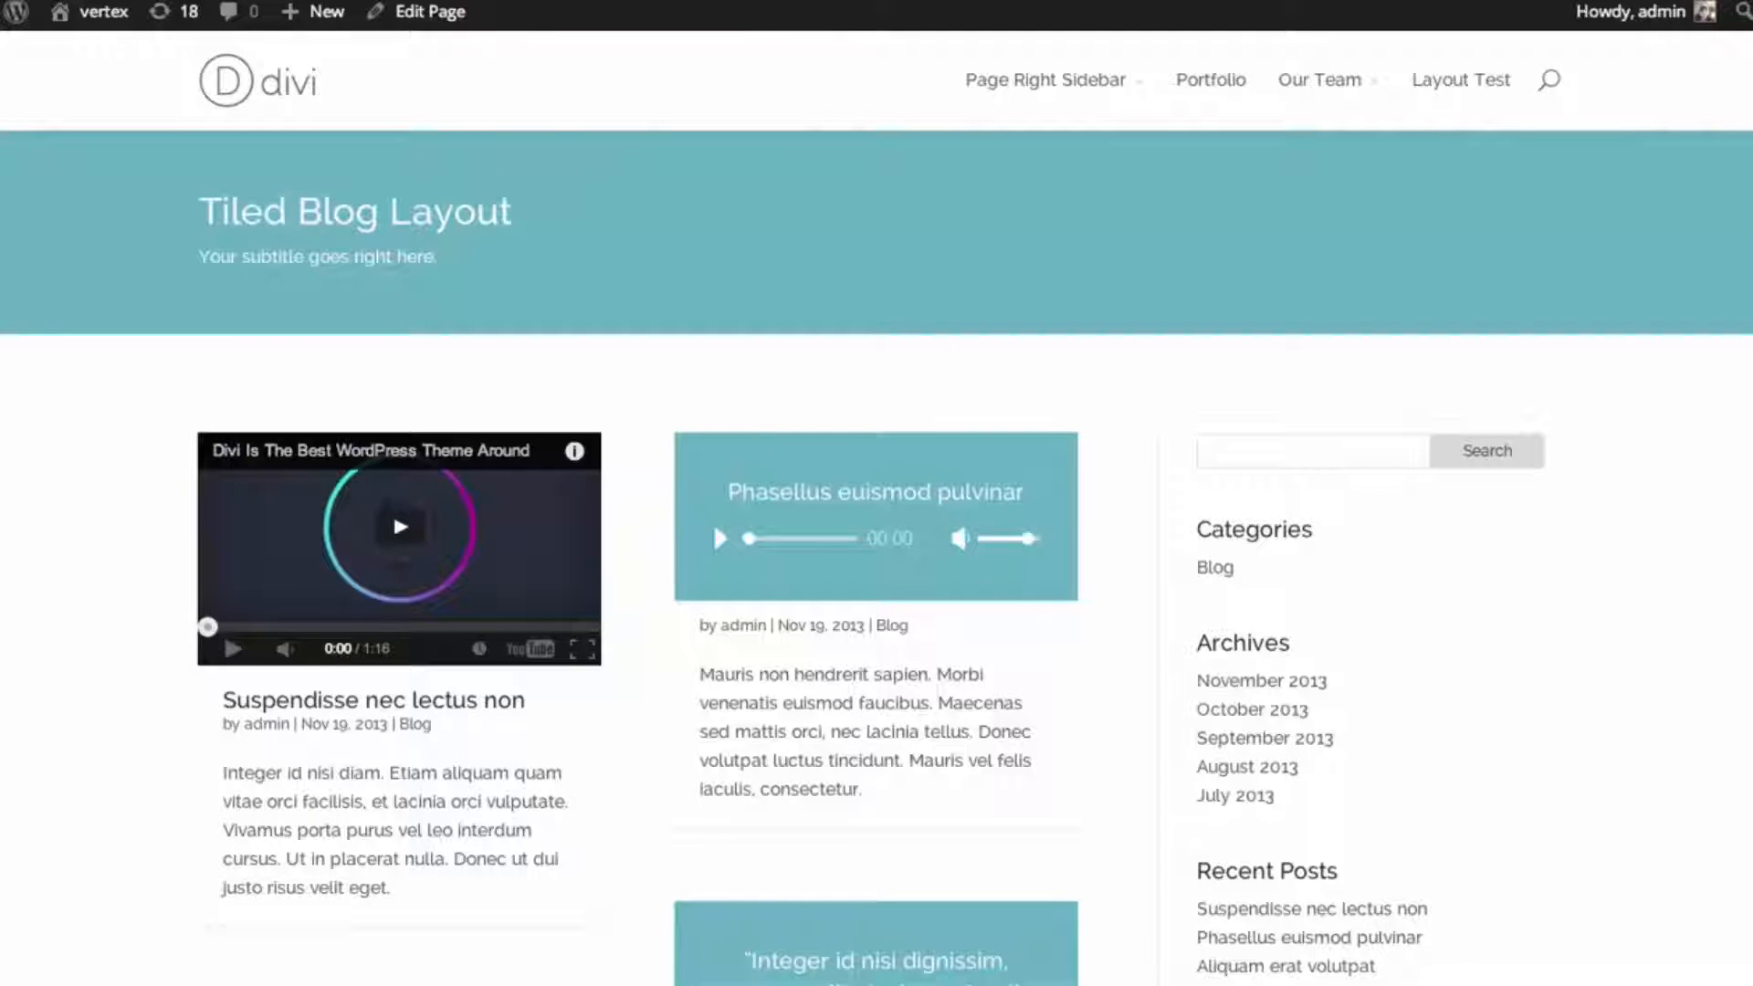
- Examine the post formats on the Tiled Blog Layout page and browse the In quis lorem purus gallery slides
scroll(876, 548, "down", 3)
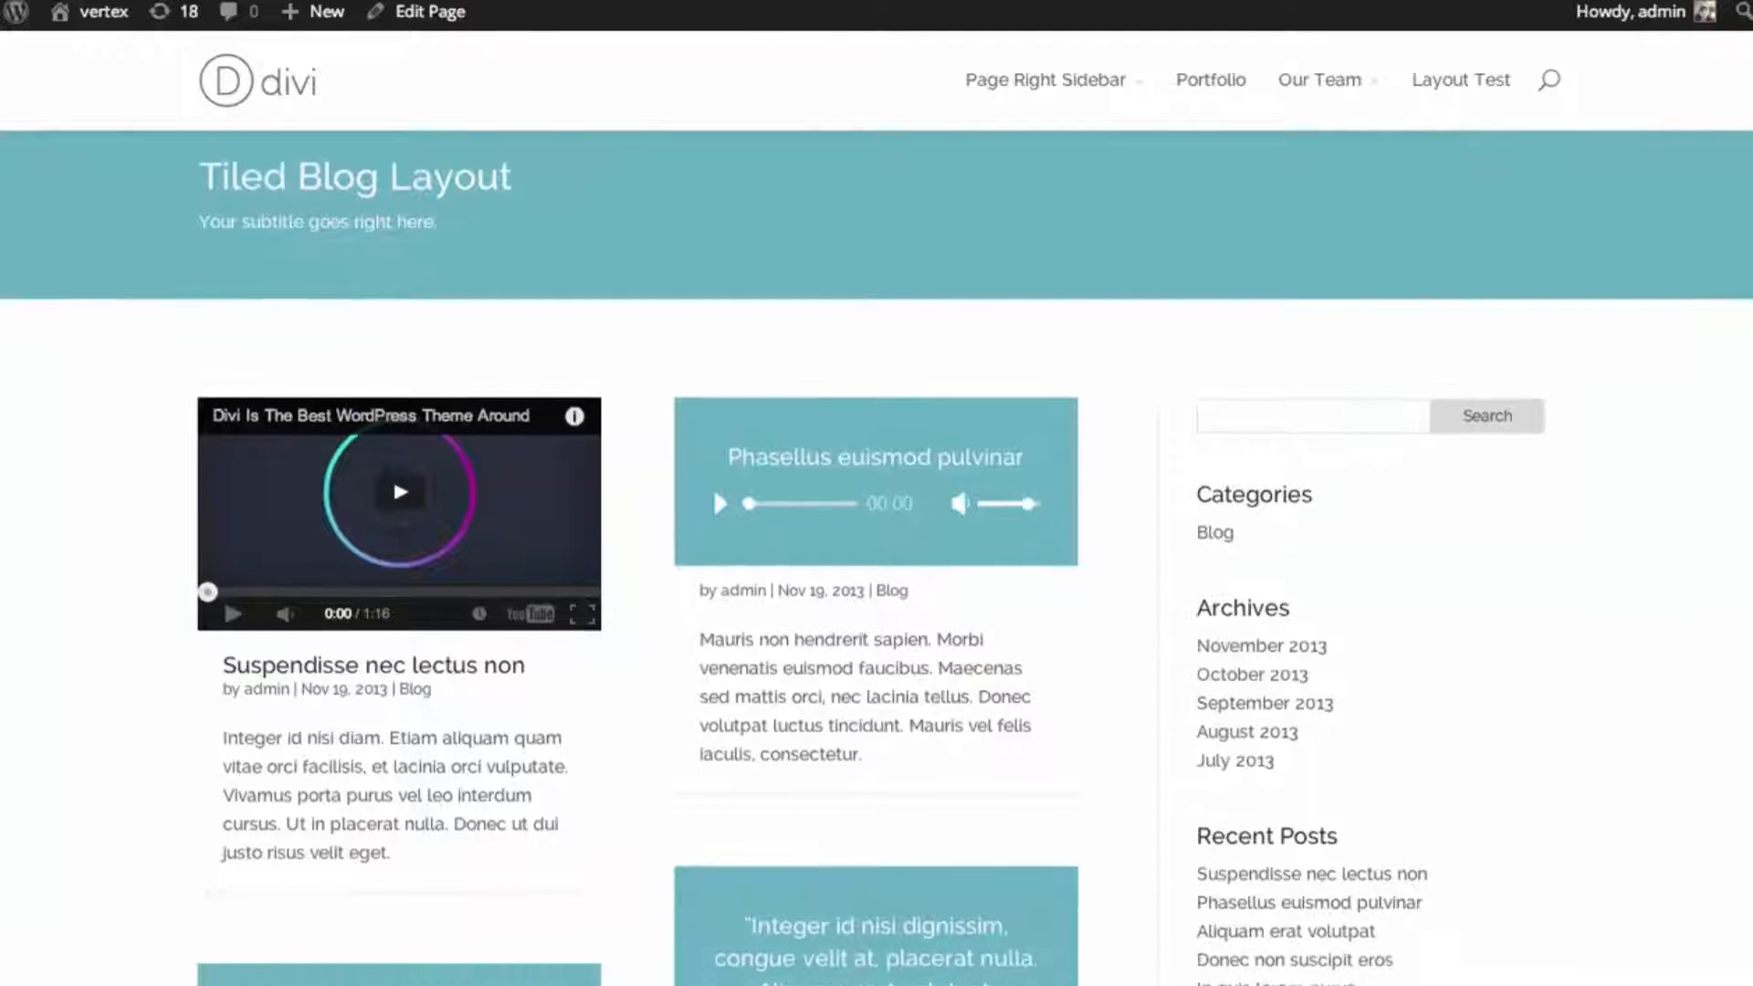
scroll(877, 548, "down", 7)
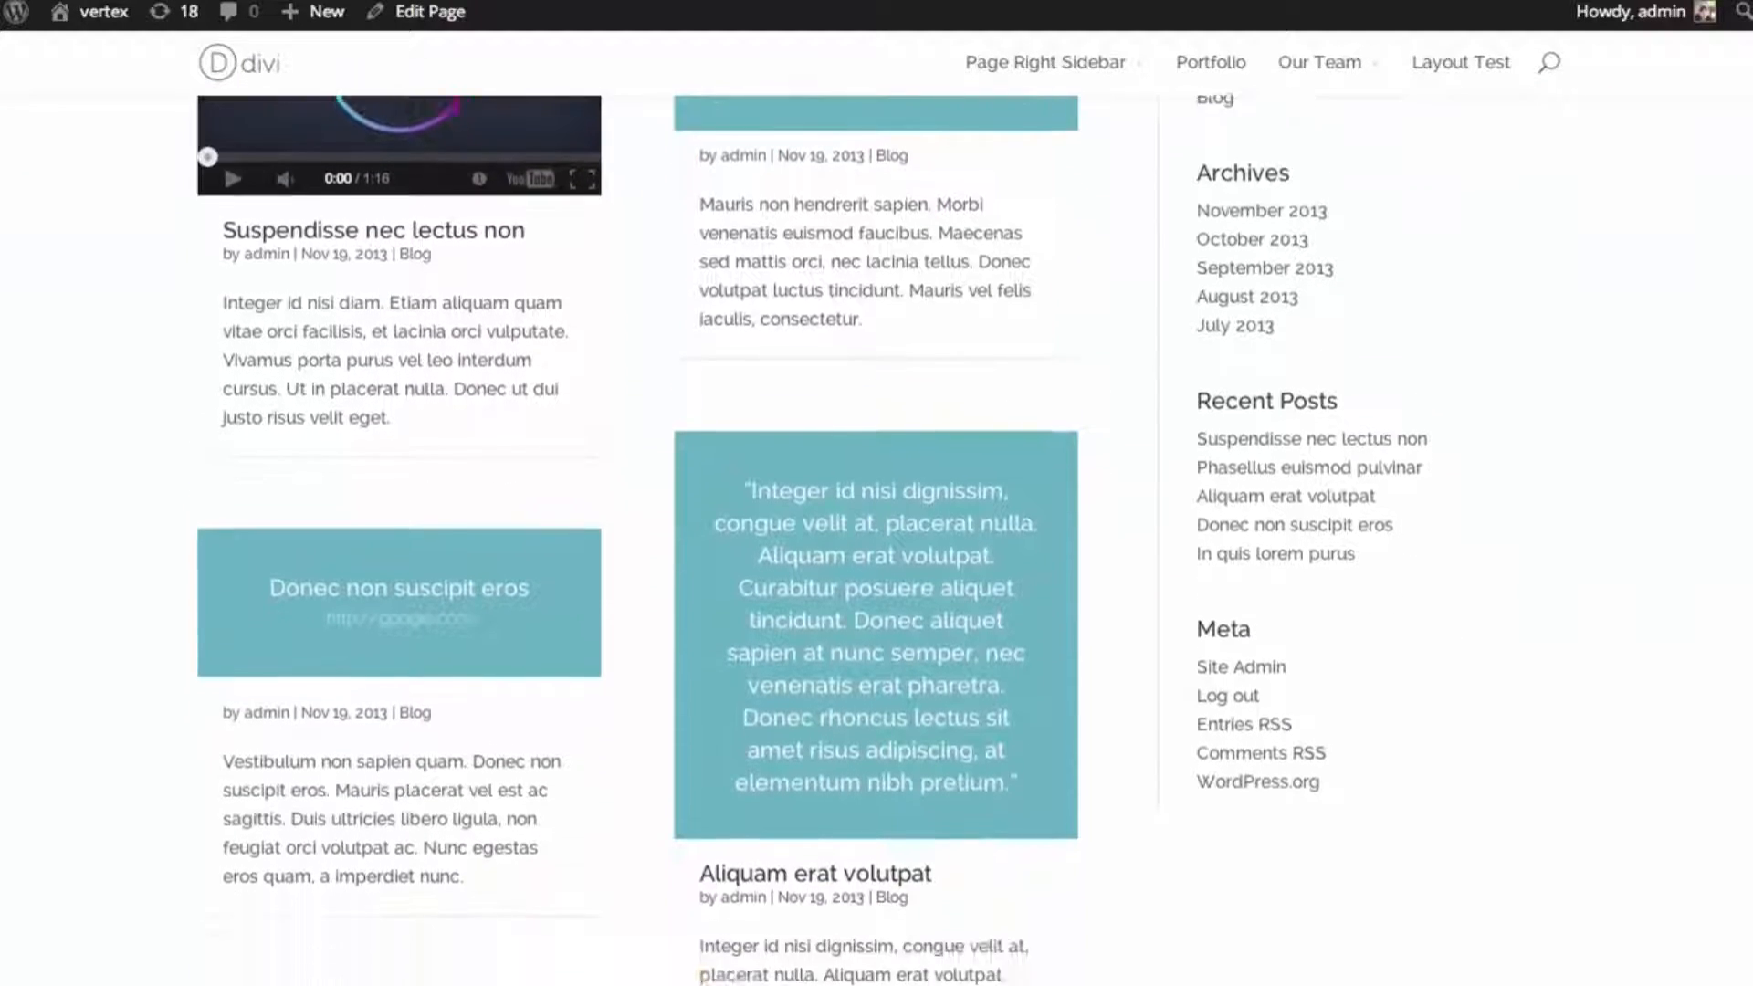
scroll(714, 318, "up", 10)
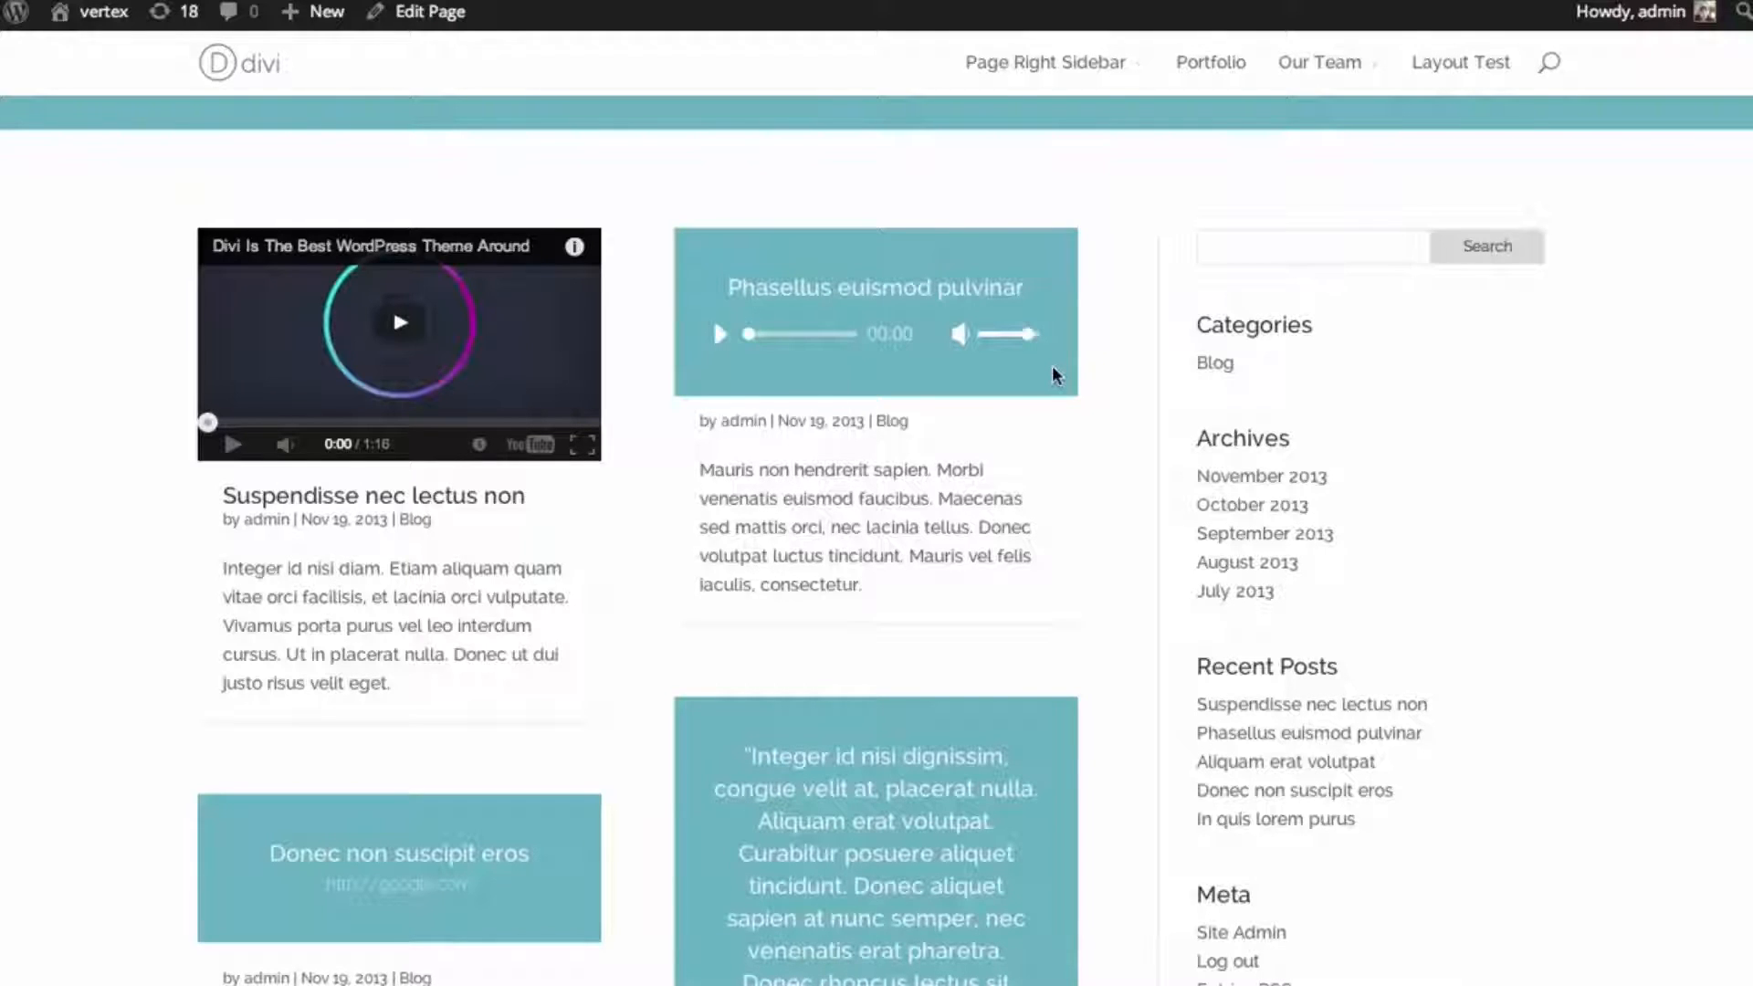
scroll(1055, 374, "down", 4)
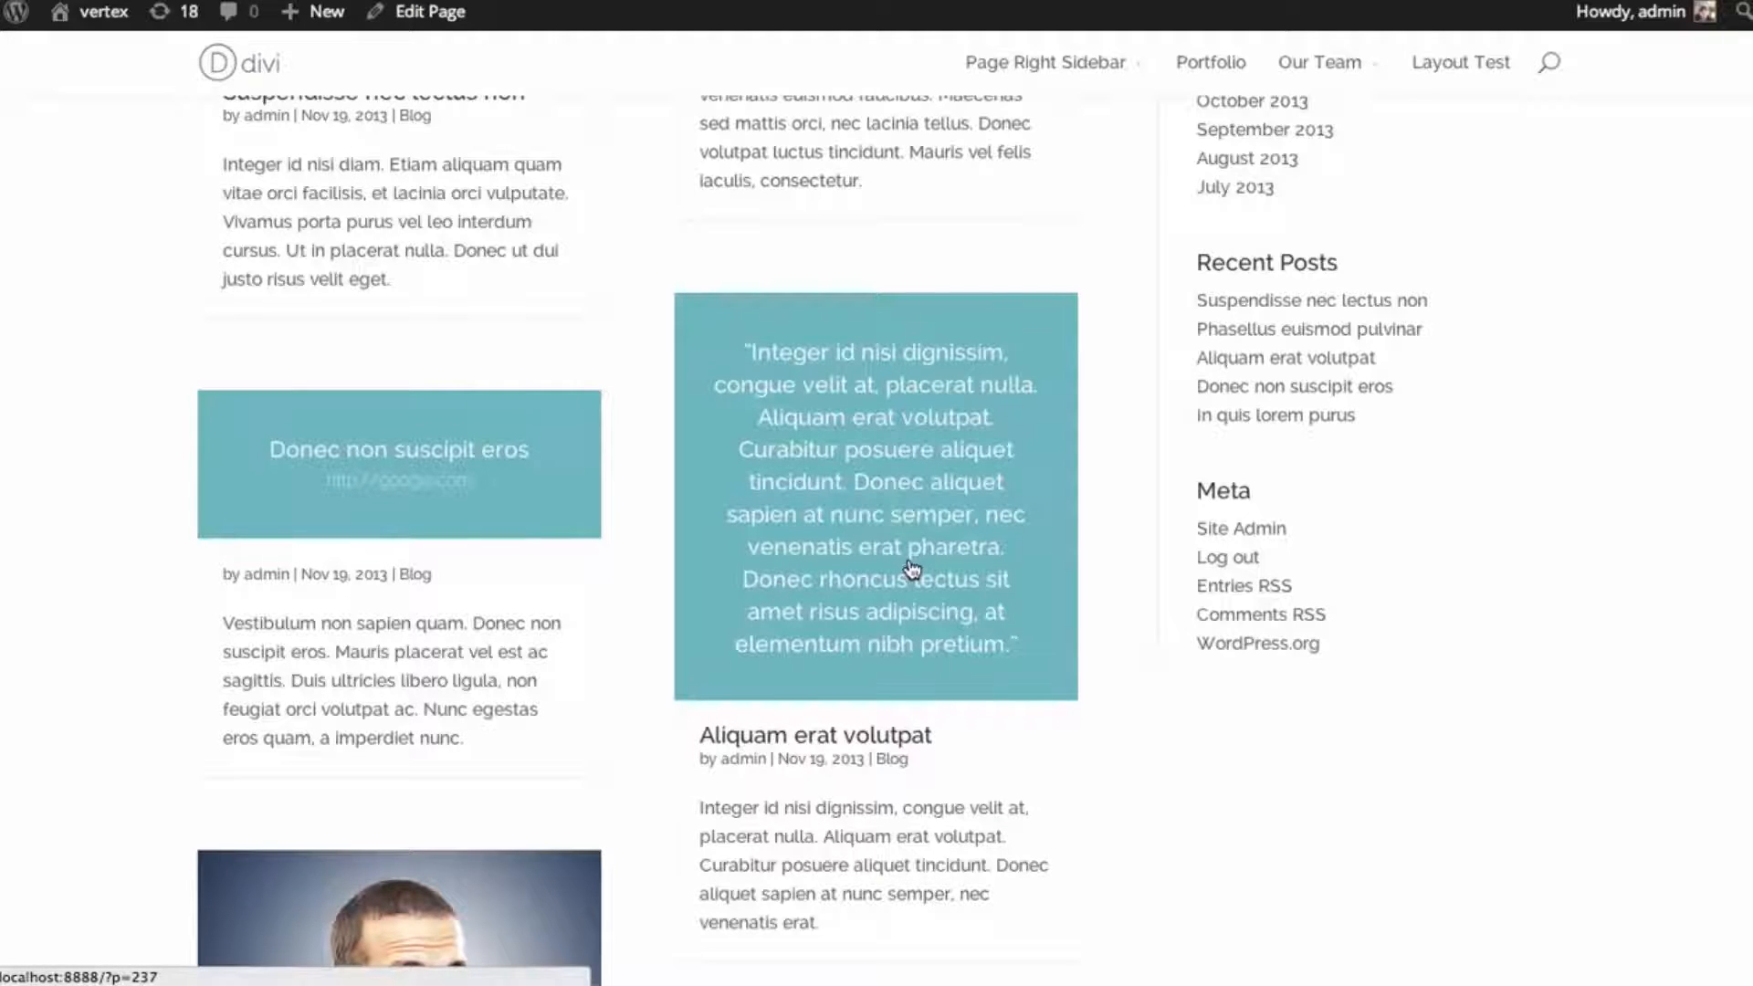
scroll(909, 562, "down", 5)
mouse_move(524, 508)
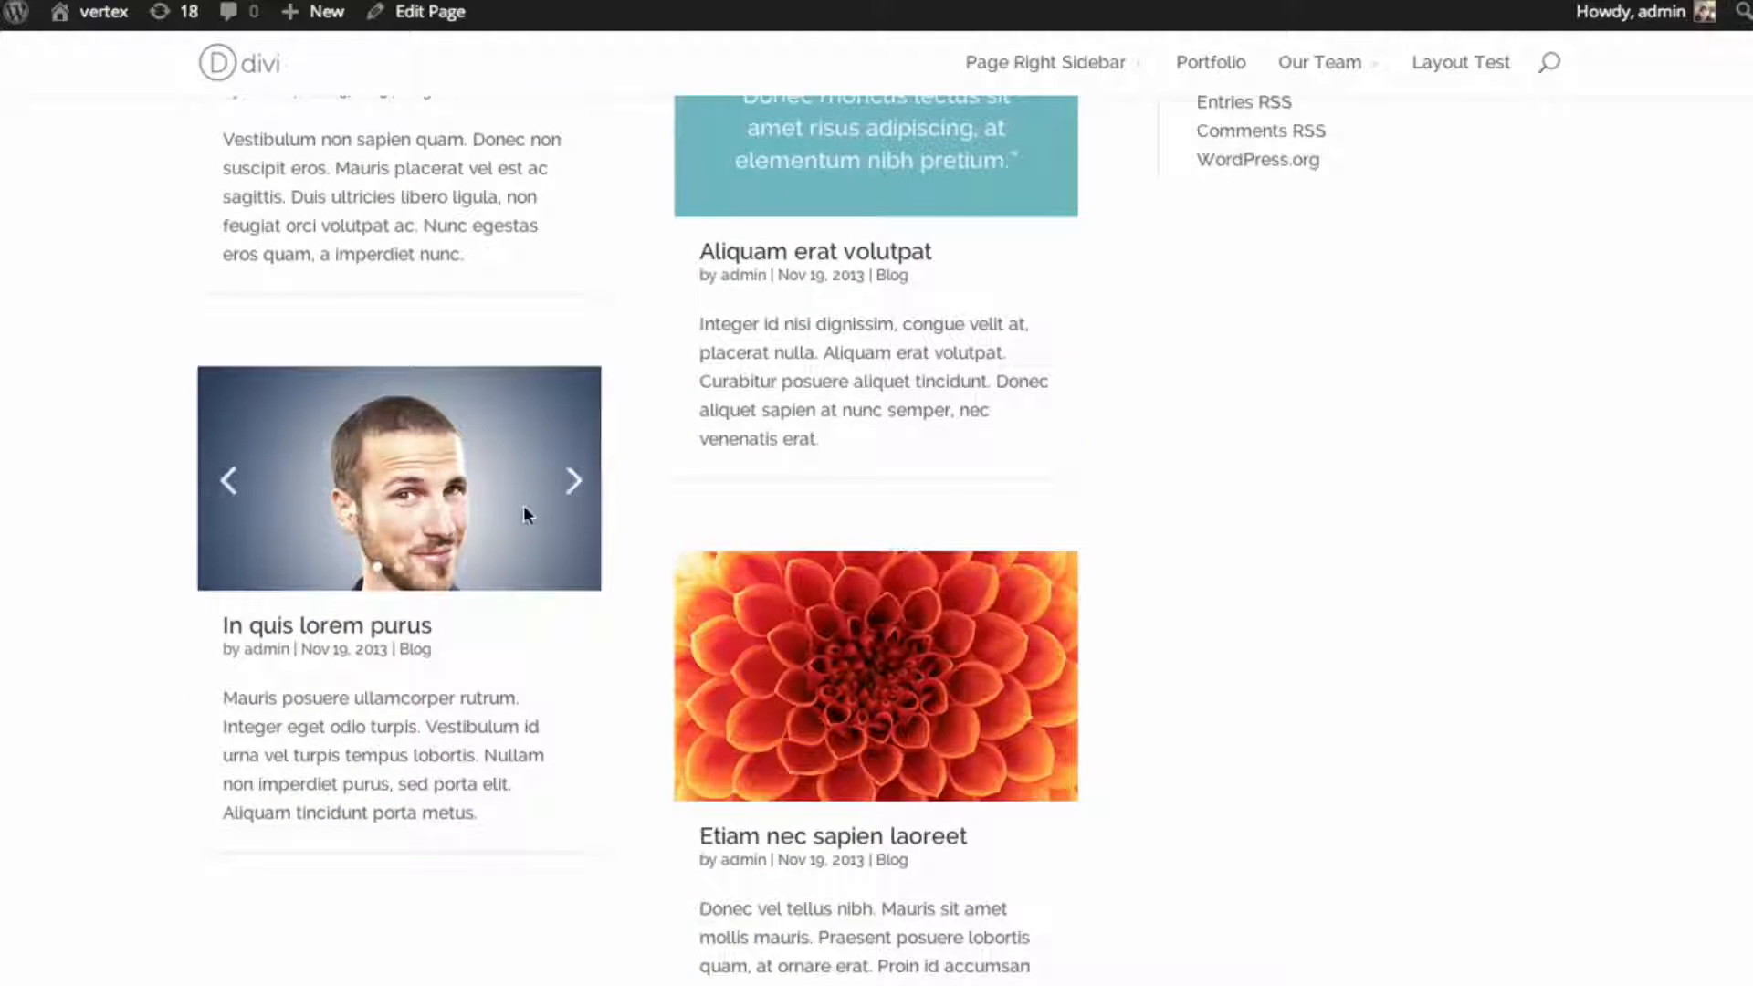
left_click(575, 484)
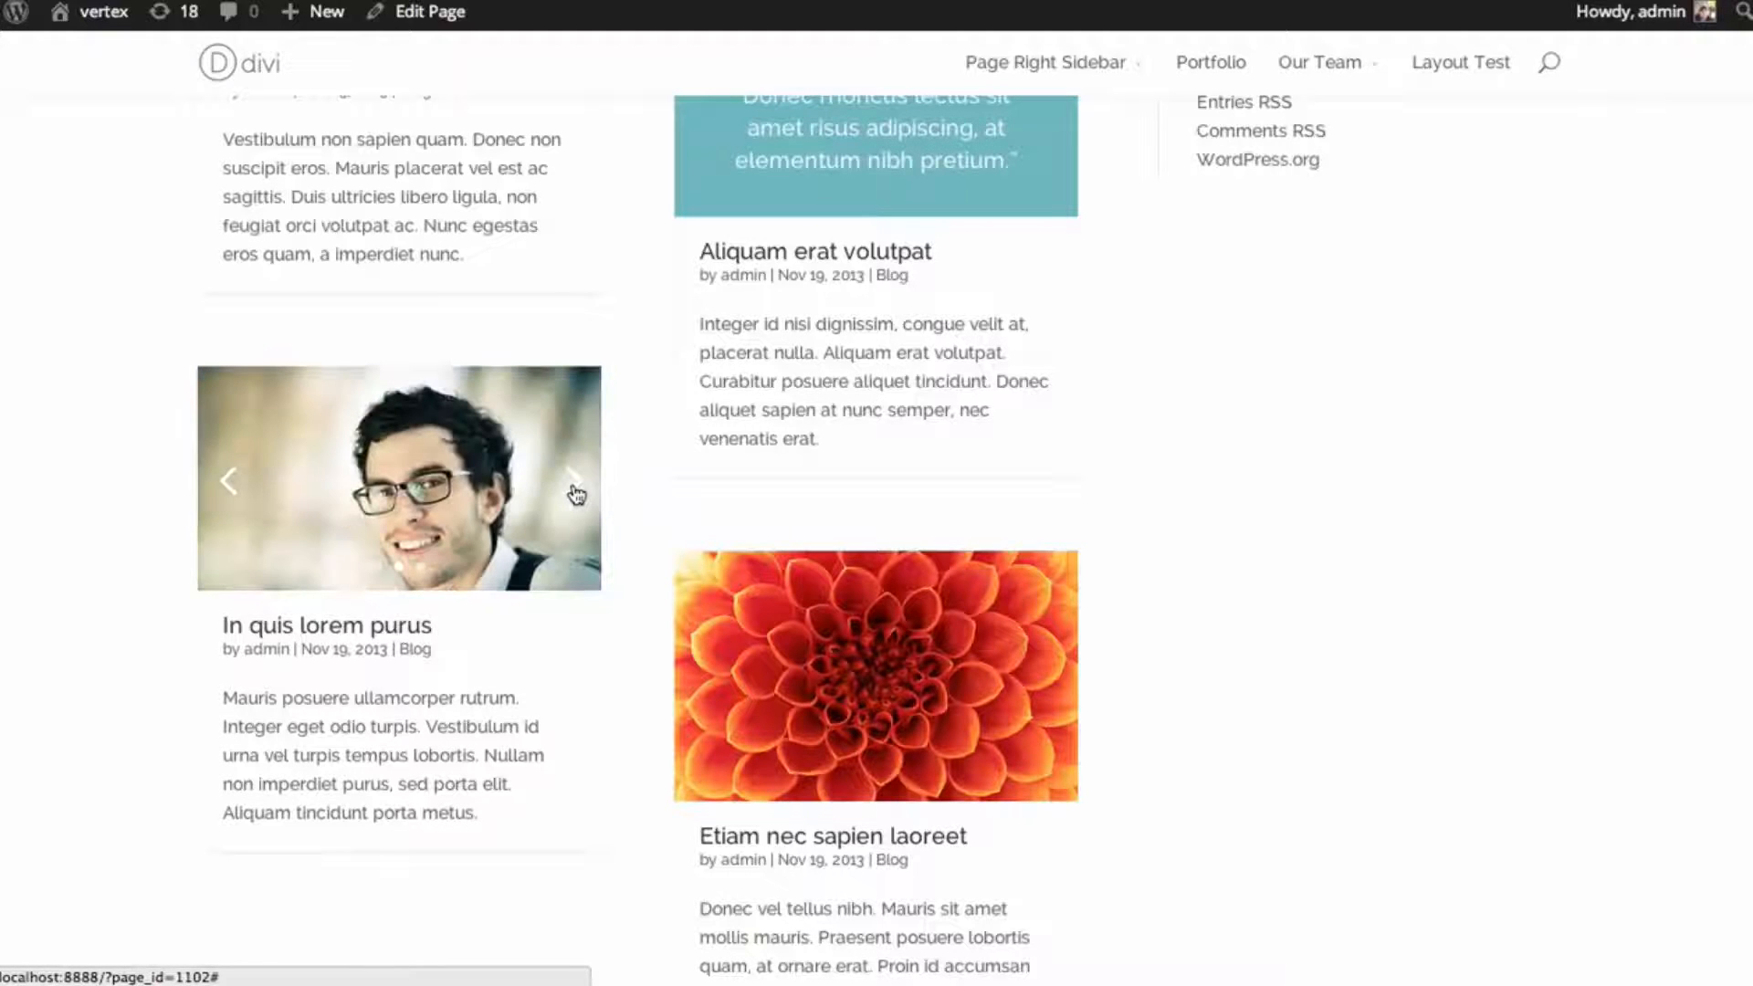
left_click(574, 484)
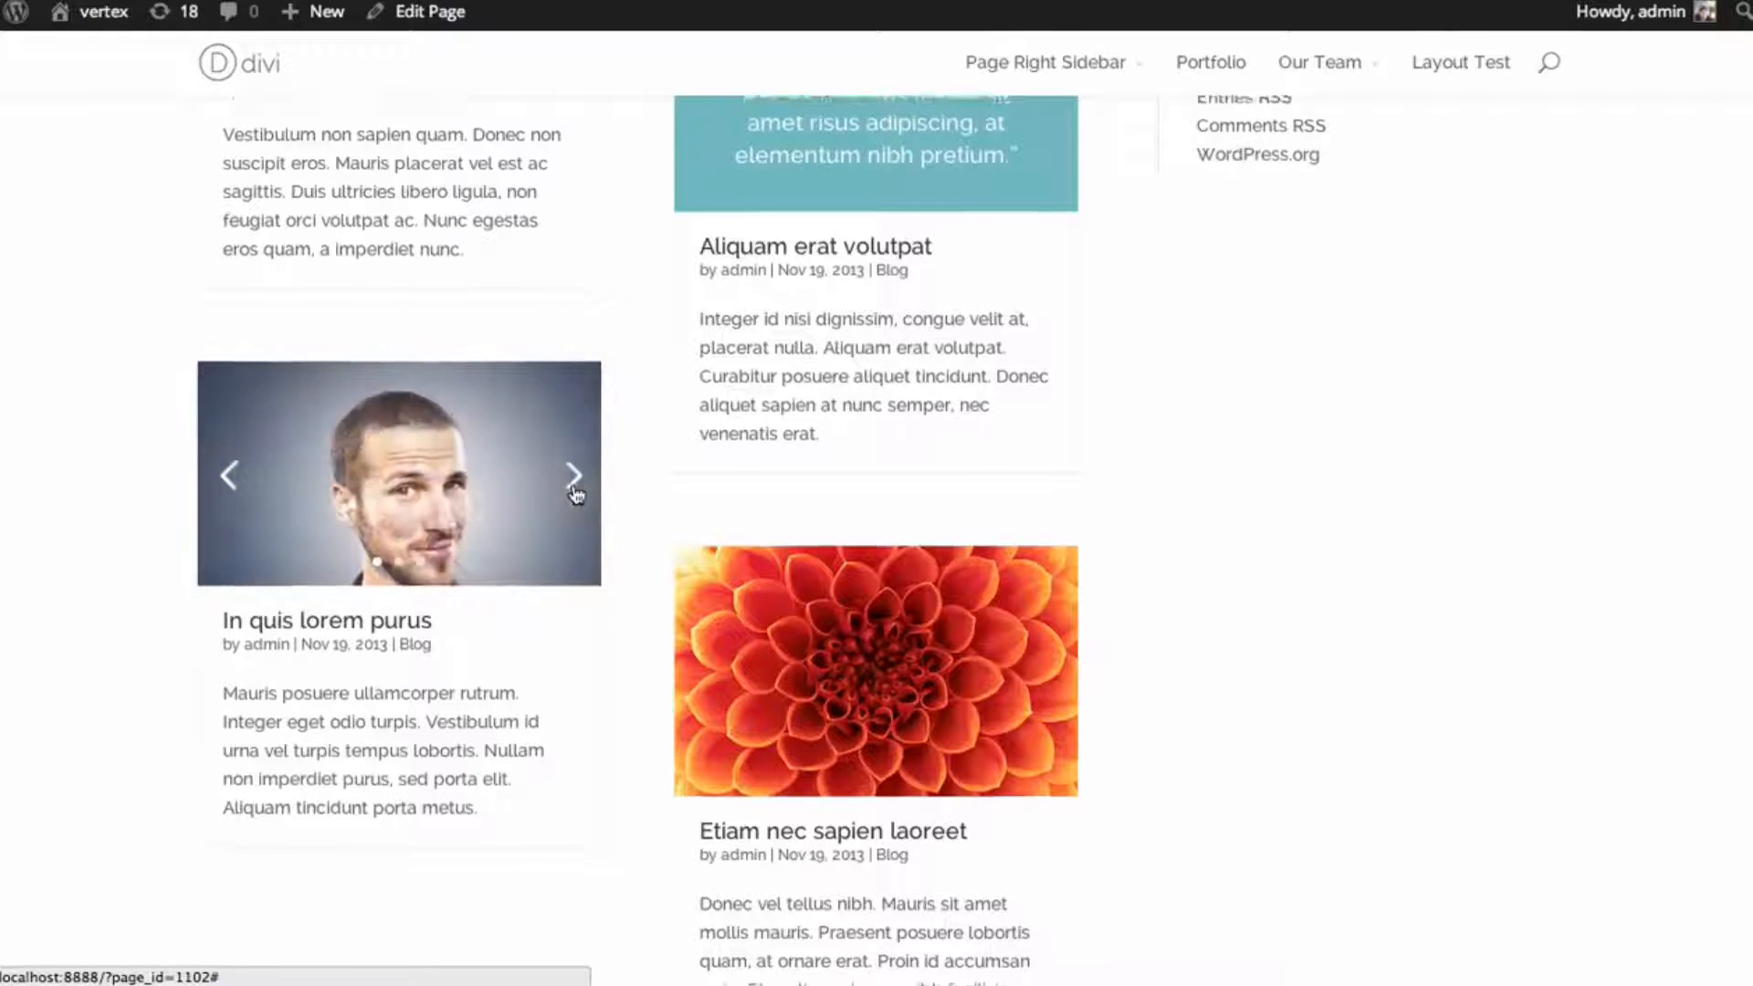
- View the remaining tiled blog posts down to the pagination, then look through the second page of posts
scroll(575, 466, "down", 2)
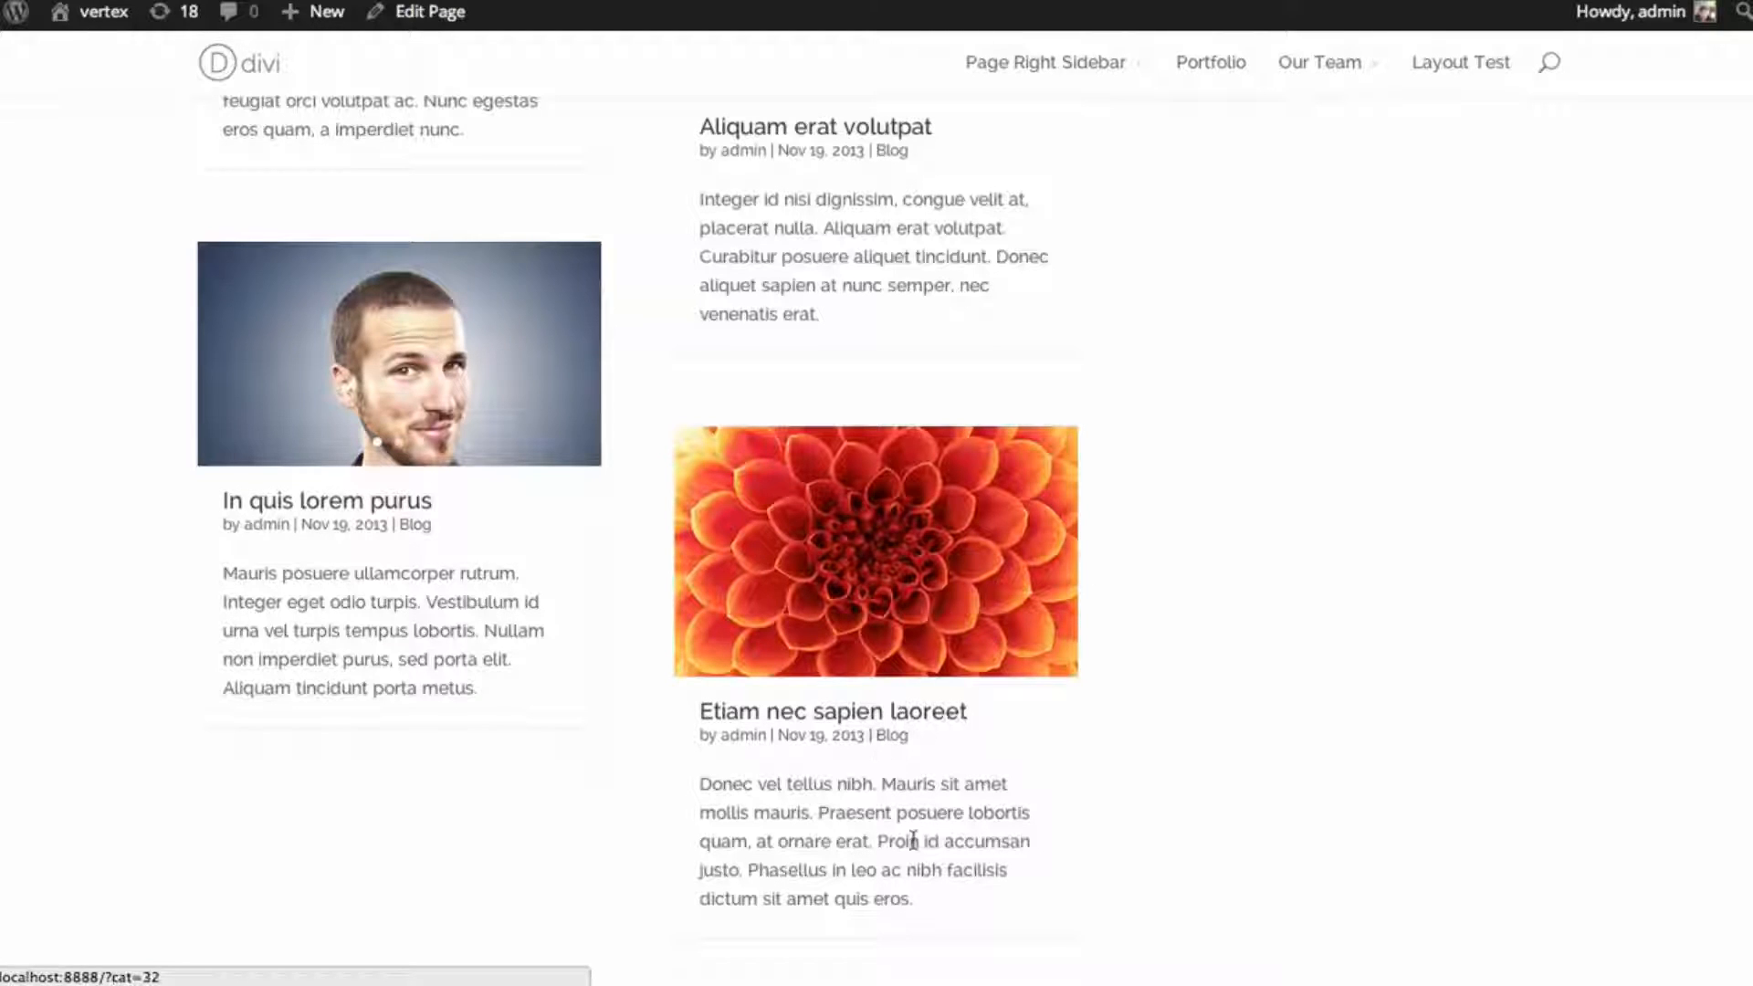
scroll(850, 714, "down", 2)
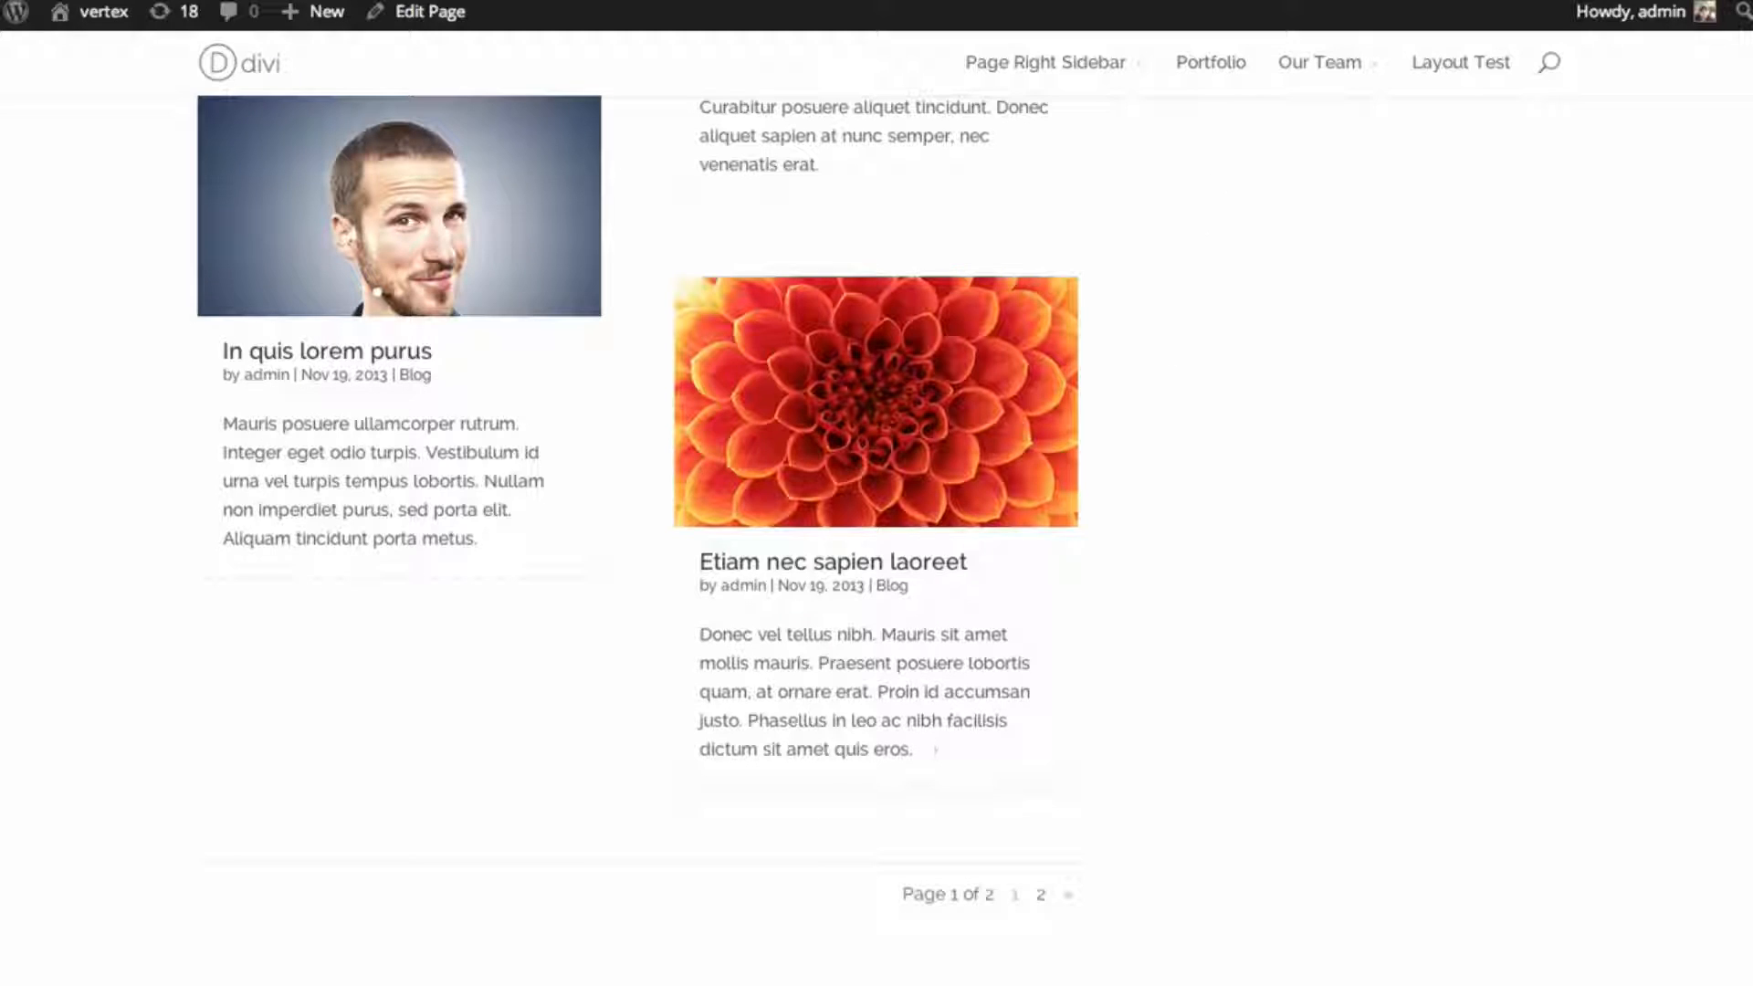
scroll(1732, 166, "up", 10)
scroll(877, 511, "down", 10)
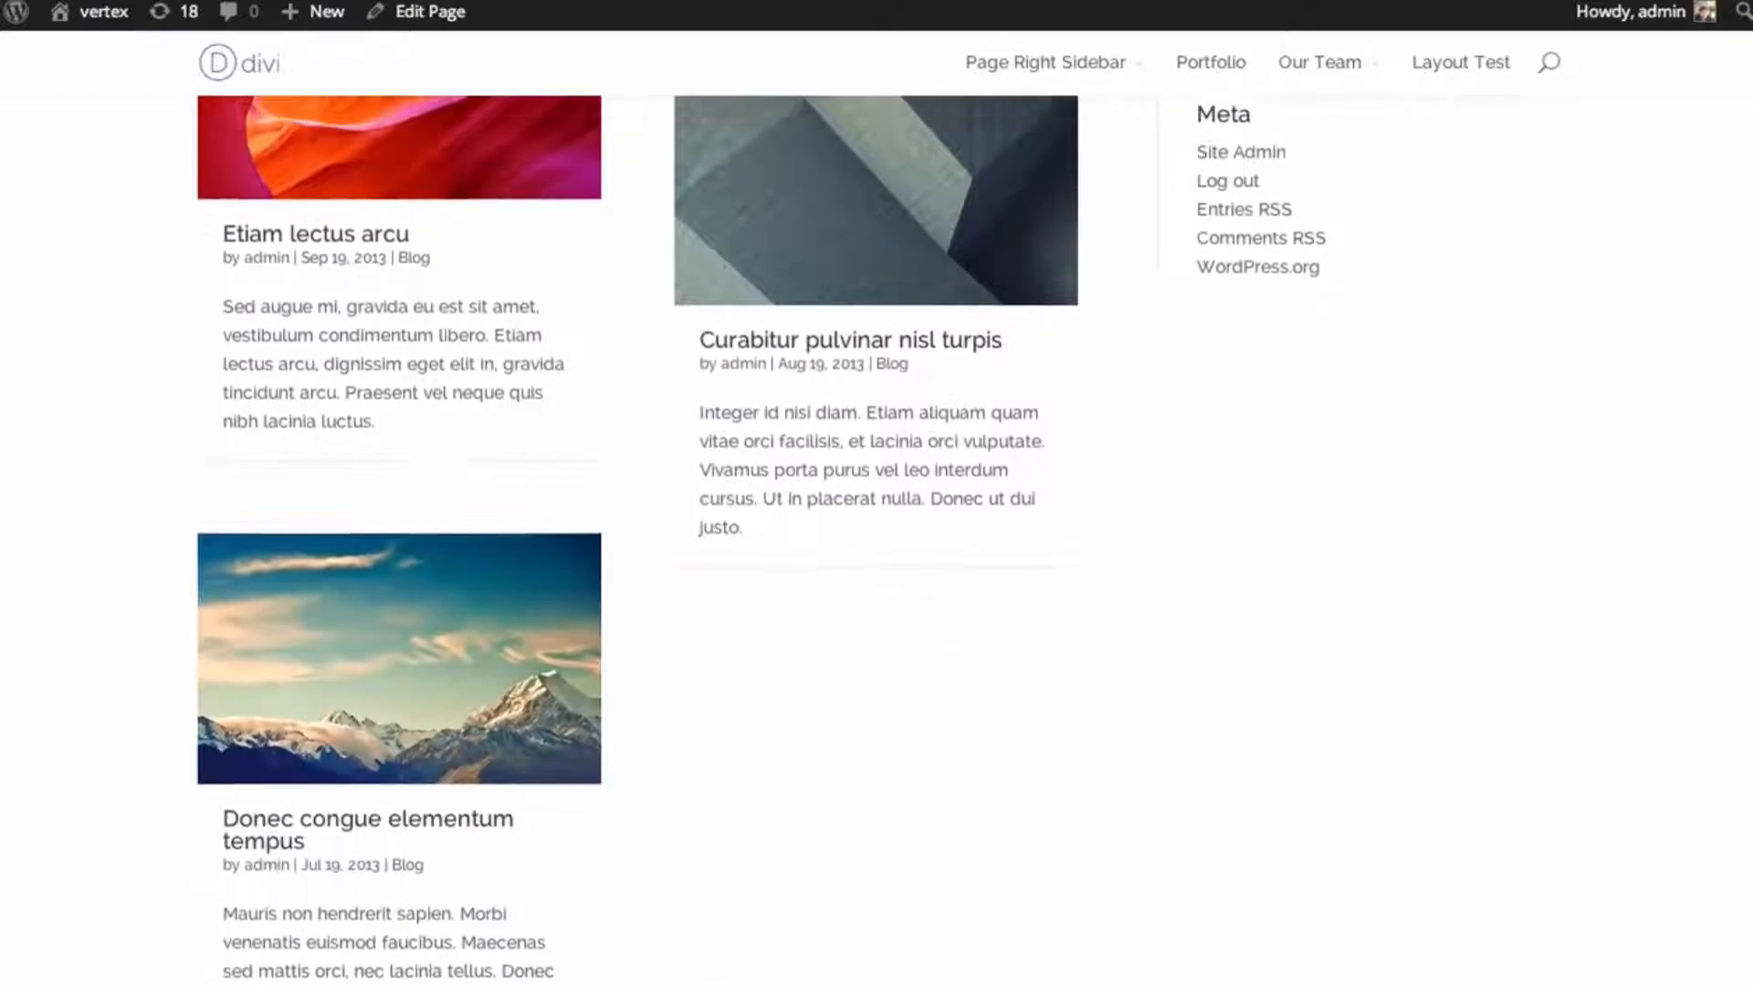
scroll(876, 512, "up", 4)
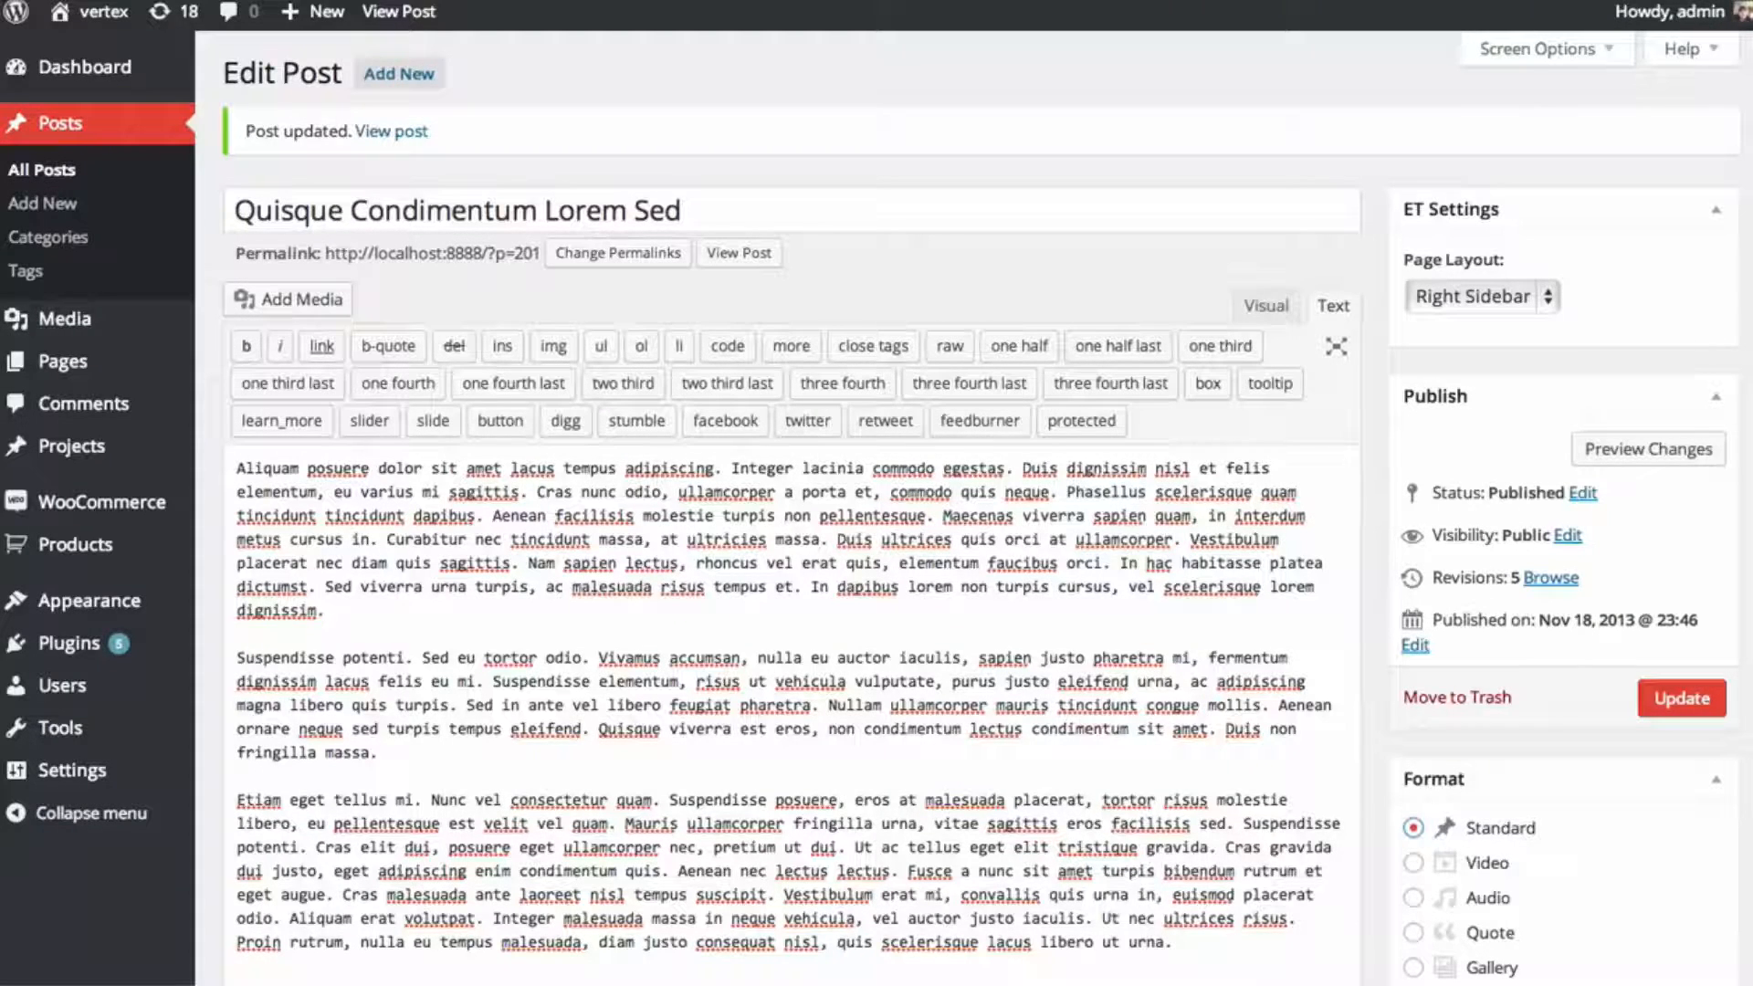
- Set the format of the Quisque Condimentum Lorem Sed post to Video
scroll(982, 506, "down", 3)
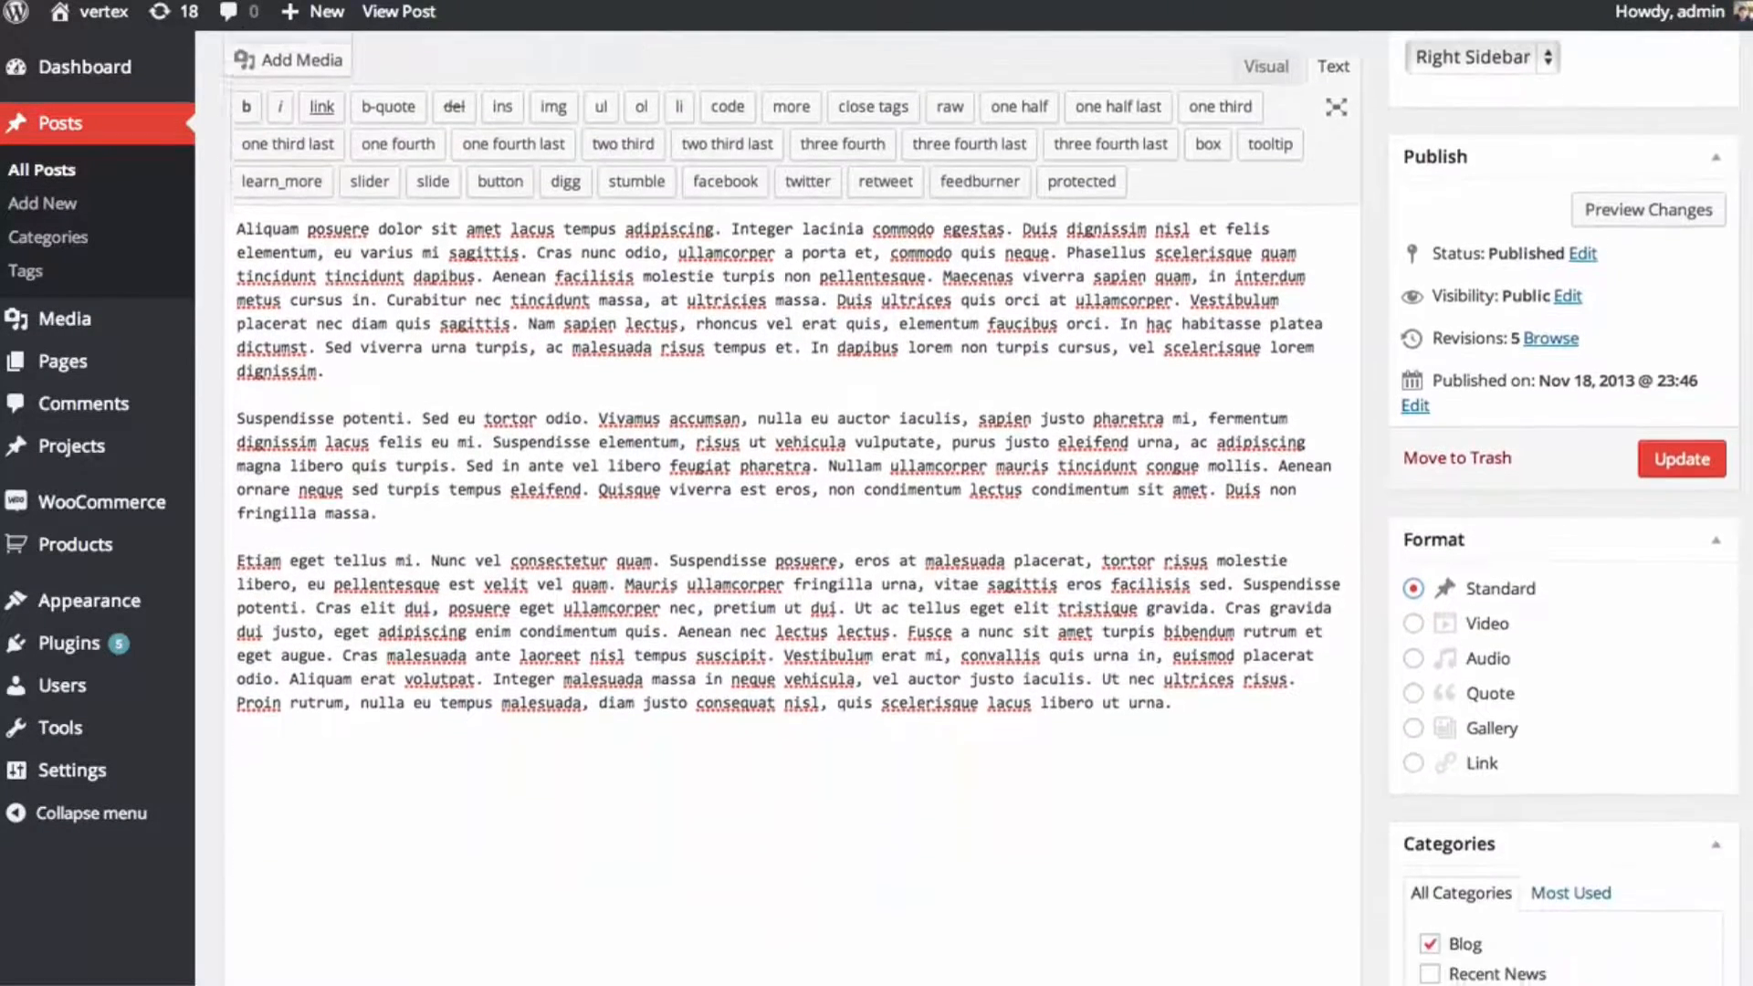
scroll(1708, 246, "up", 1)
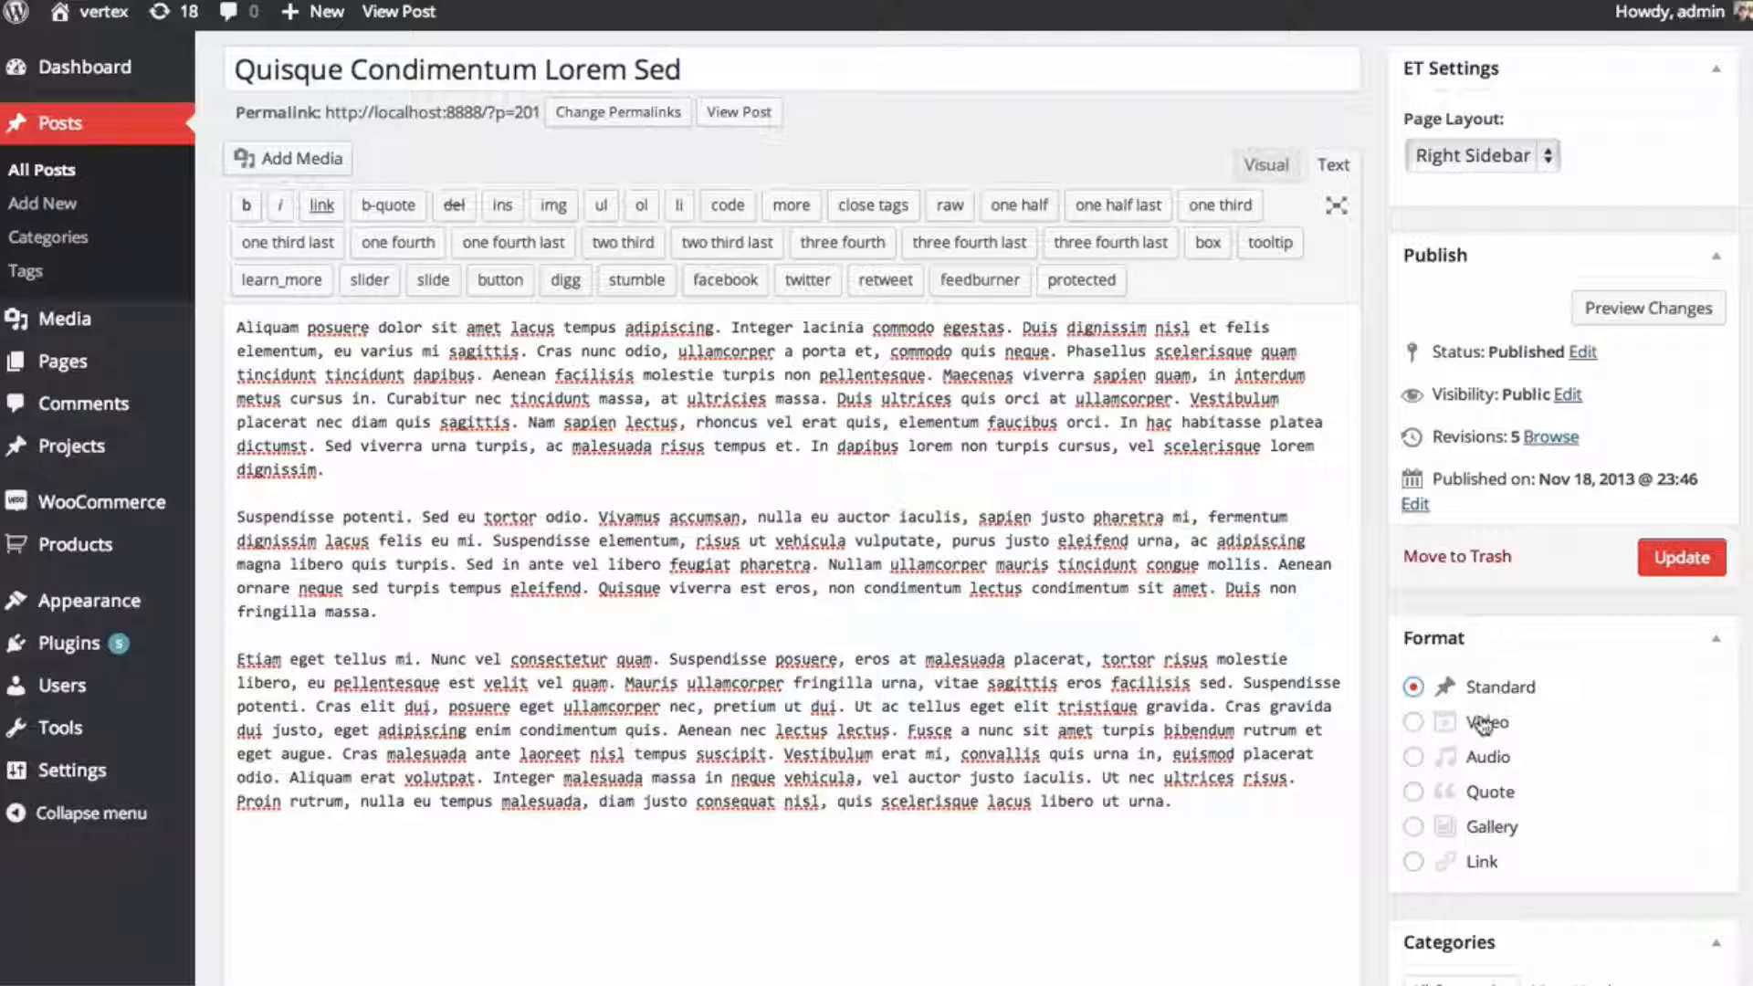
left_click(1417, 726)
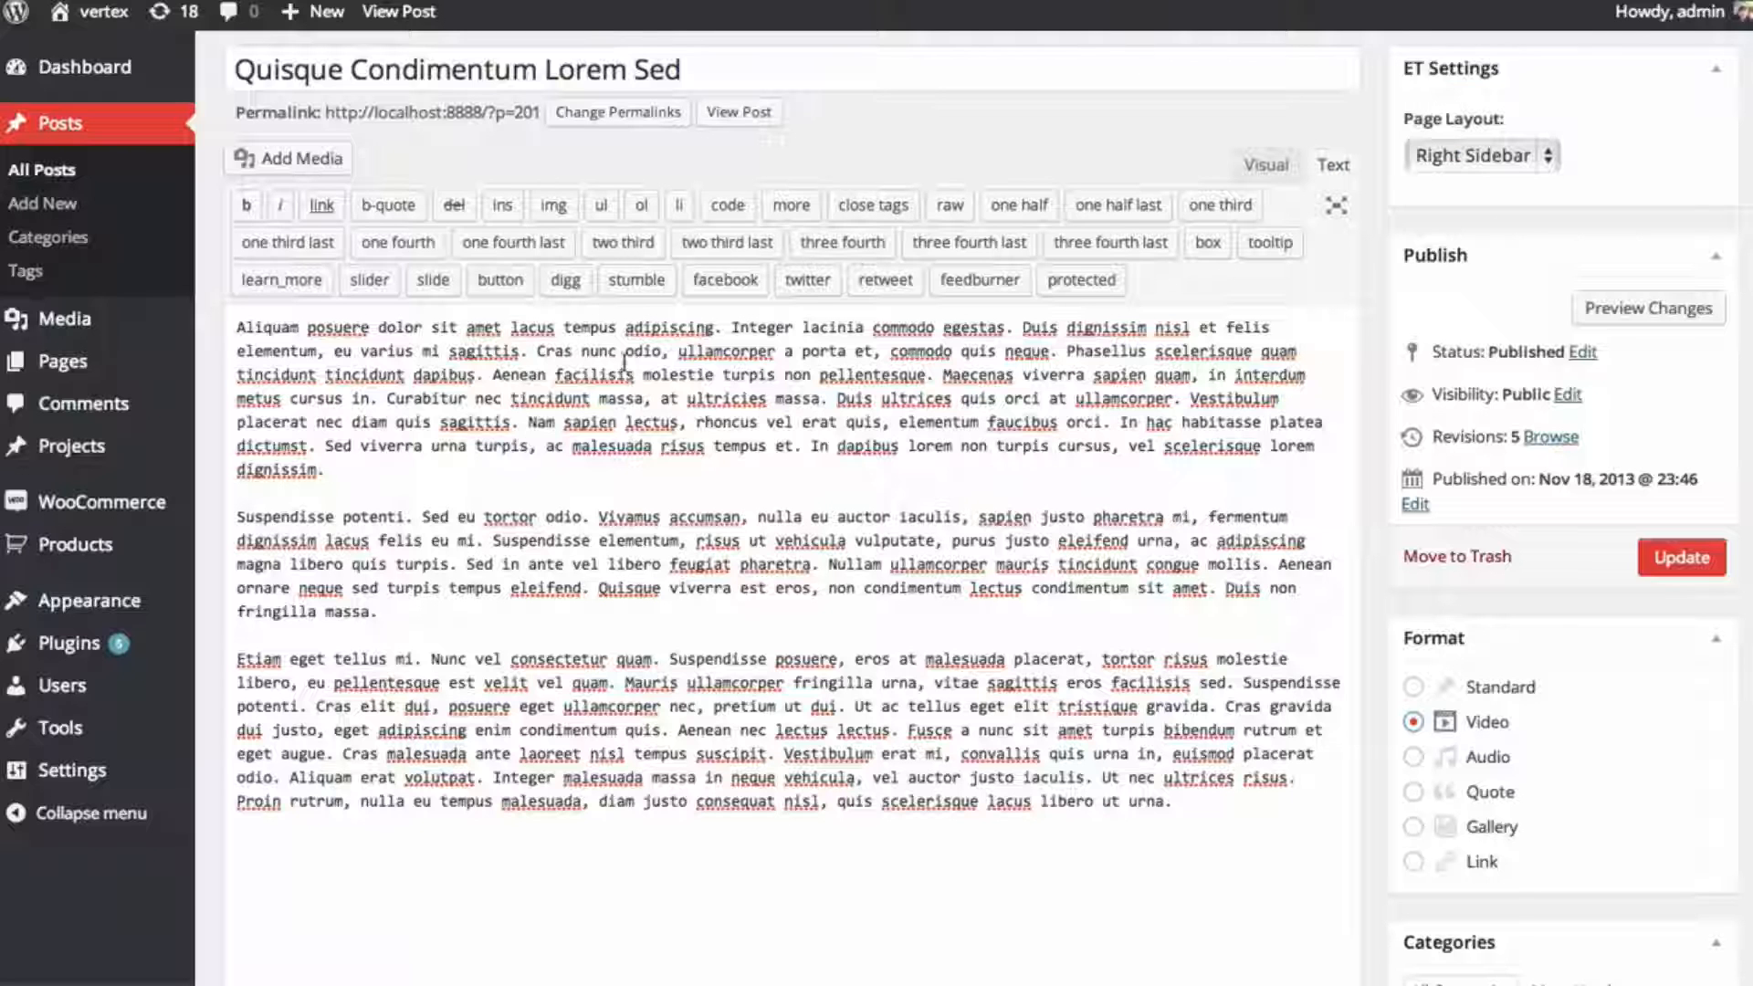
left_click(401, 467)
key("Return")
key("Return")
type("https://www.youtube.com/watch?v=QRVcsQm0I0c")
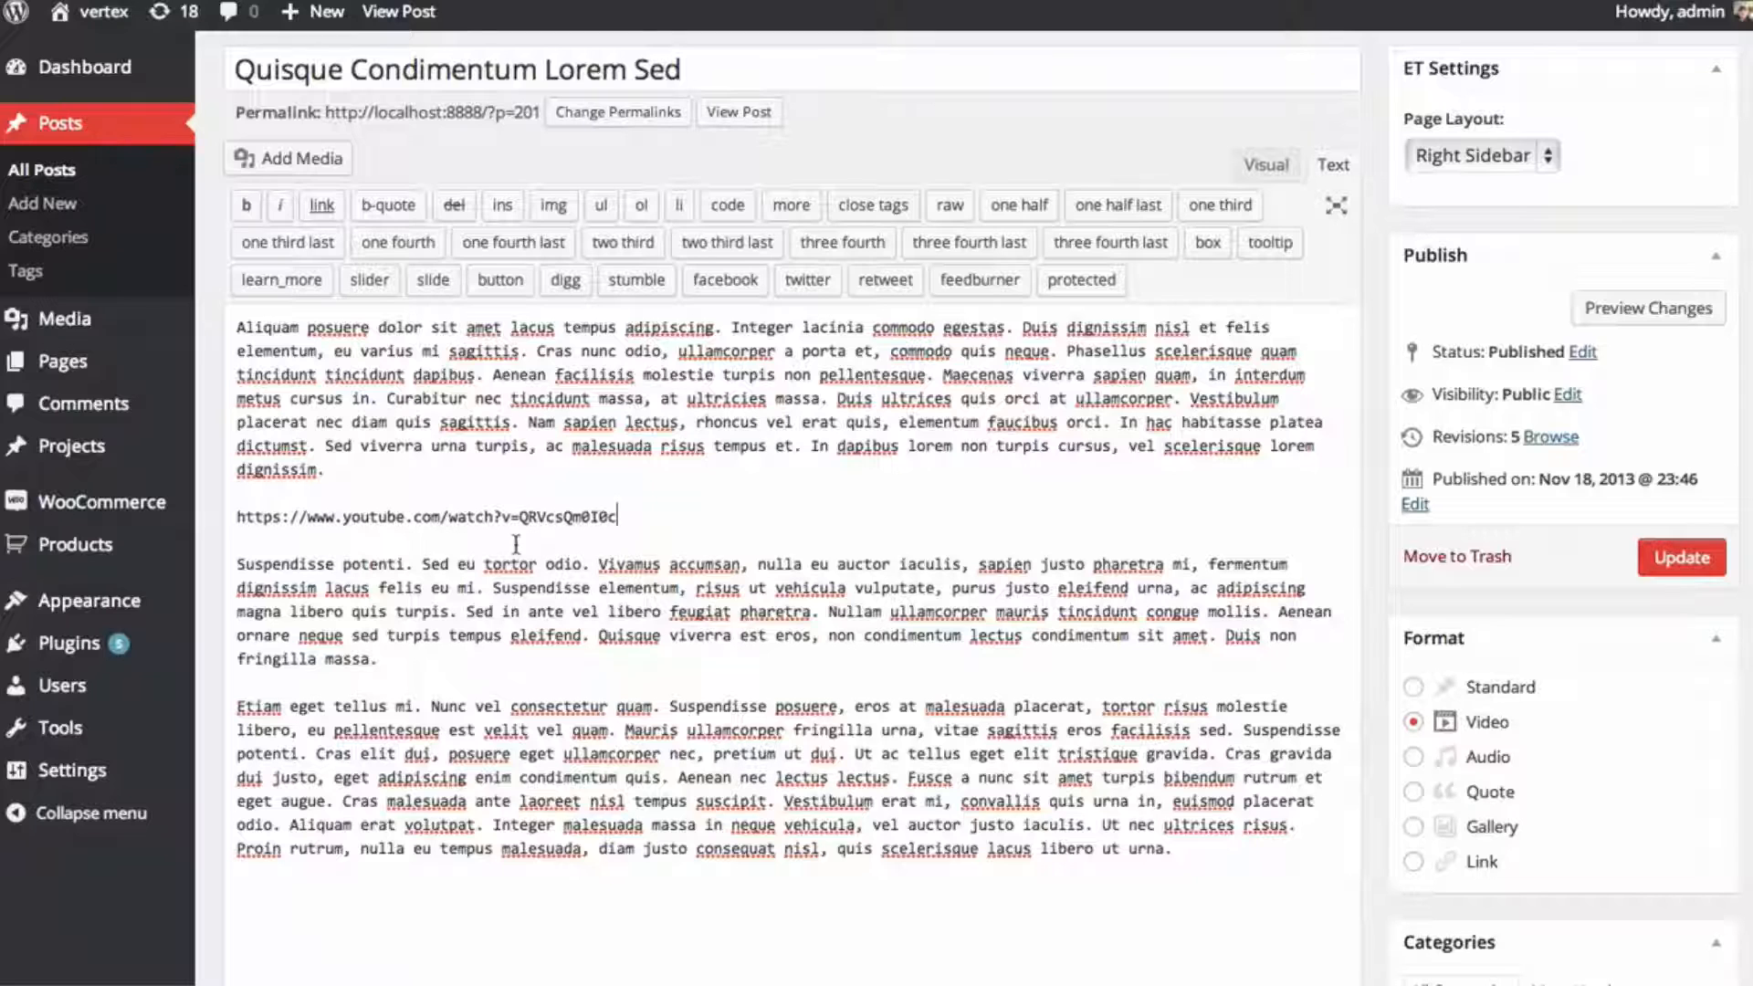
- Update the post with the video URL and check its entry on the Tiled Blog Layout page
triple_click(453, 527)
left_click(1660, 559)
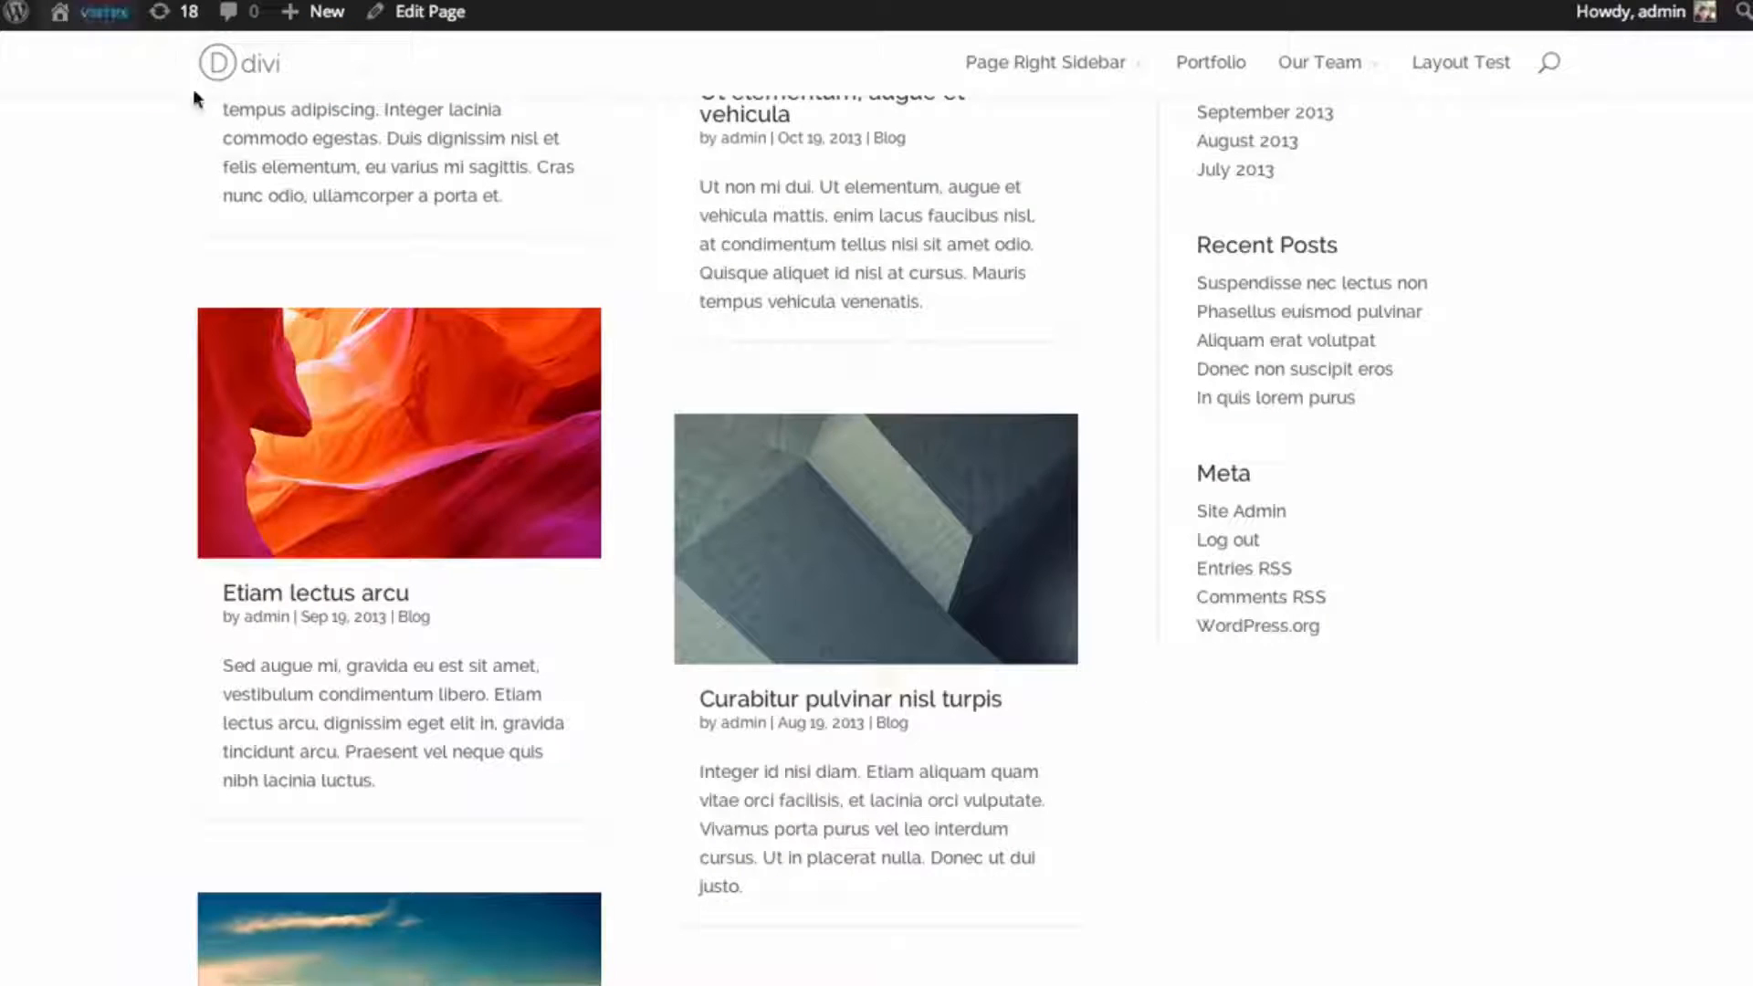
scroll(940, 579, "up", 10)
scroll(947, 584, "down", 1)
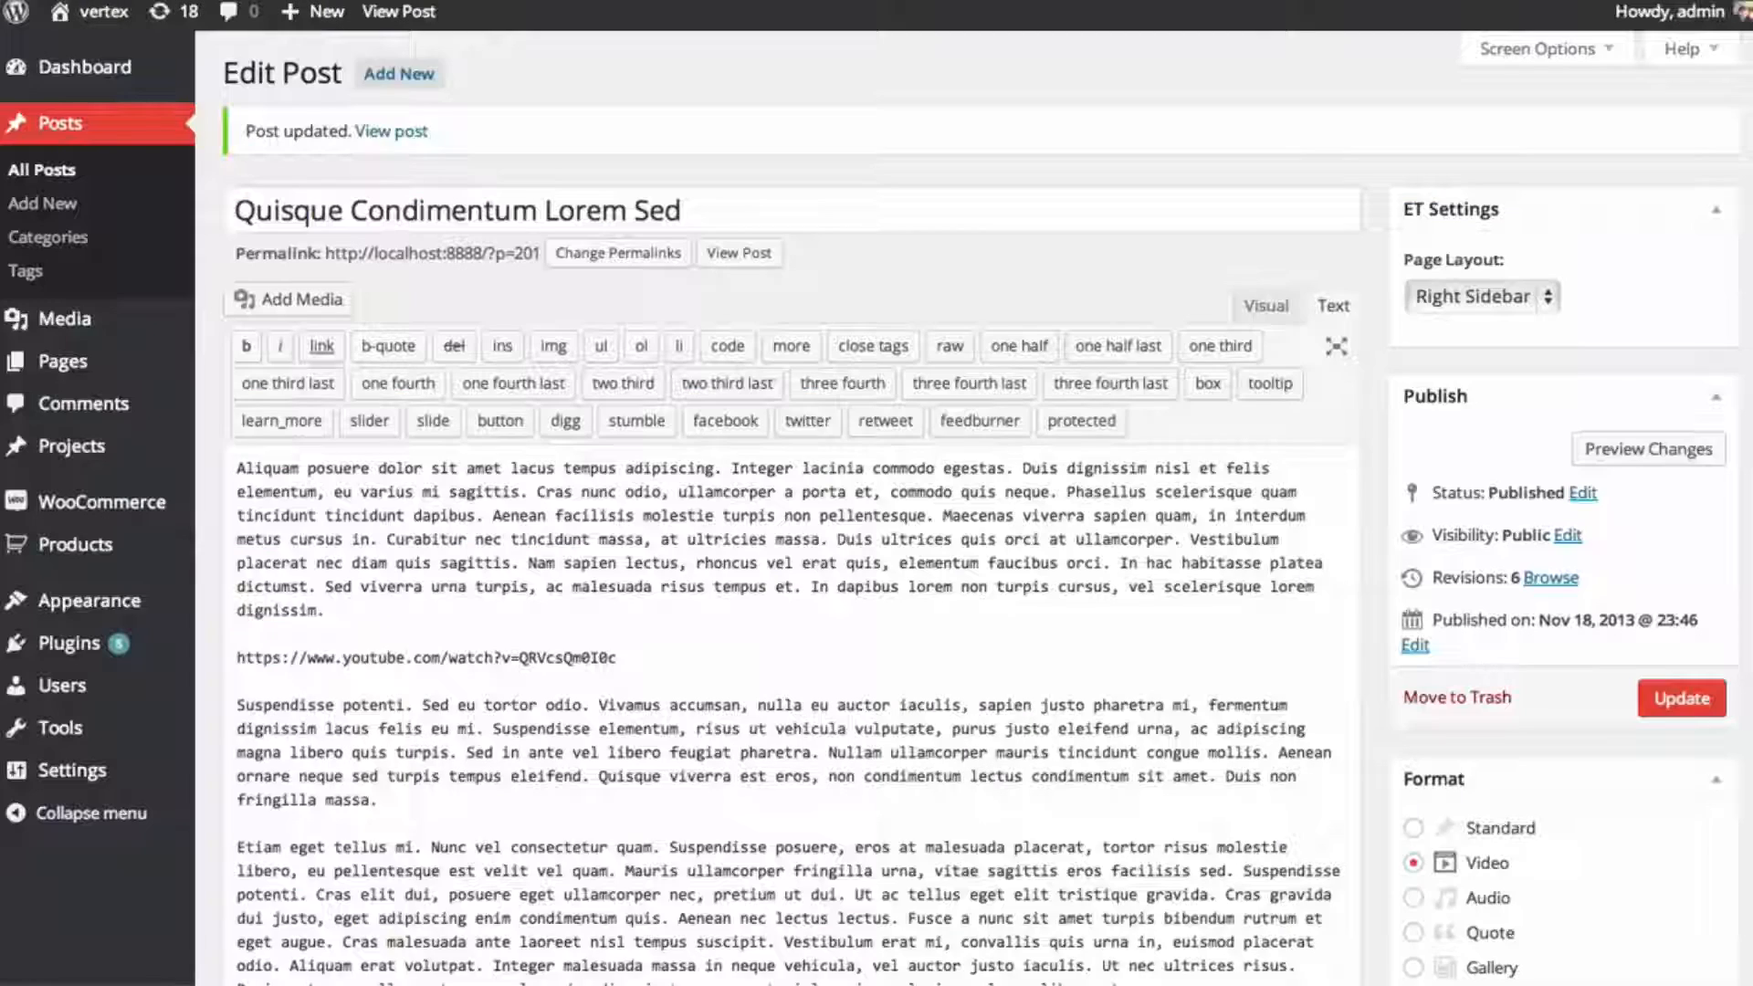
- Set the post format to Audio and remove the YouTube URL, leaving an empty line after the first paragraph
scroll(1553, 457, "down", 2)
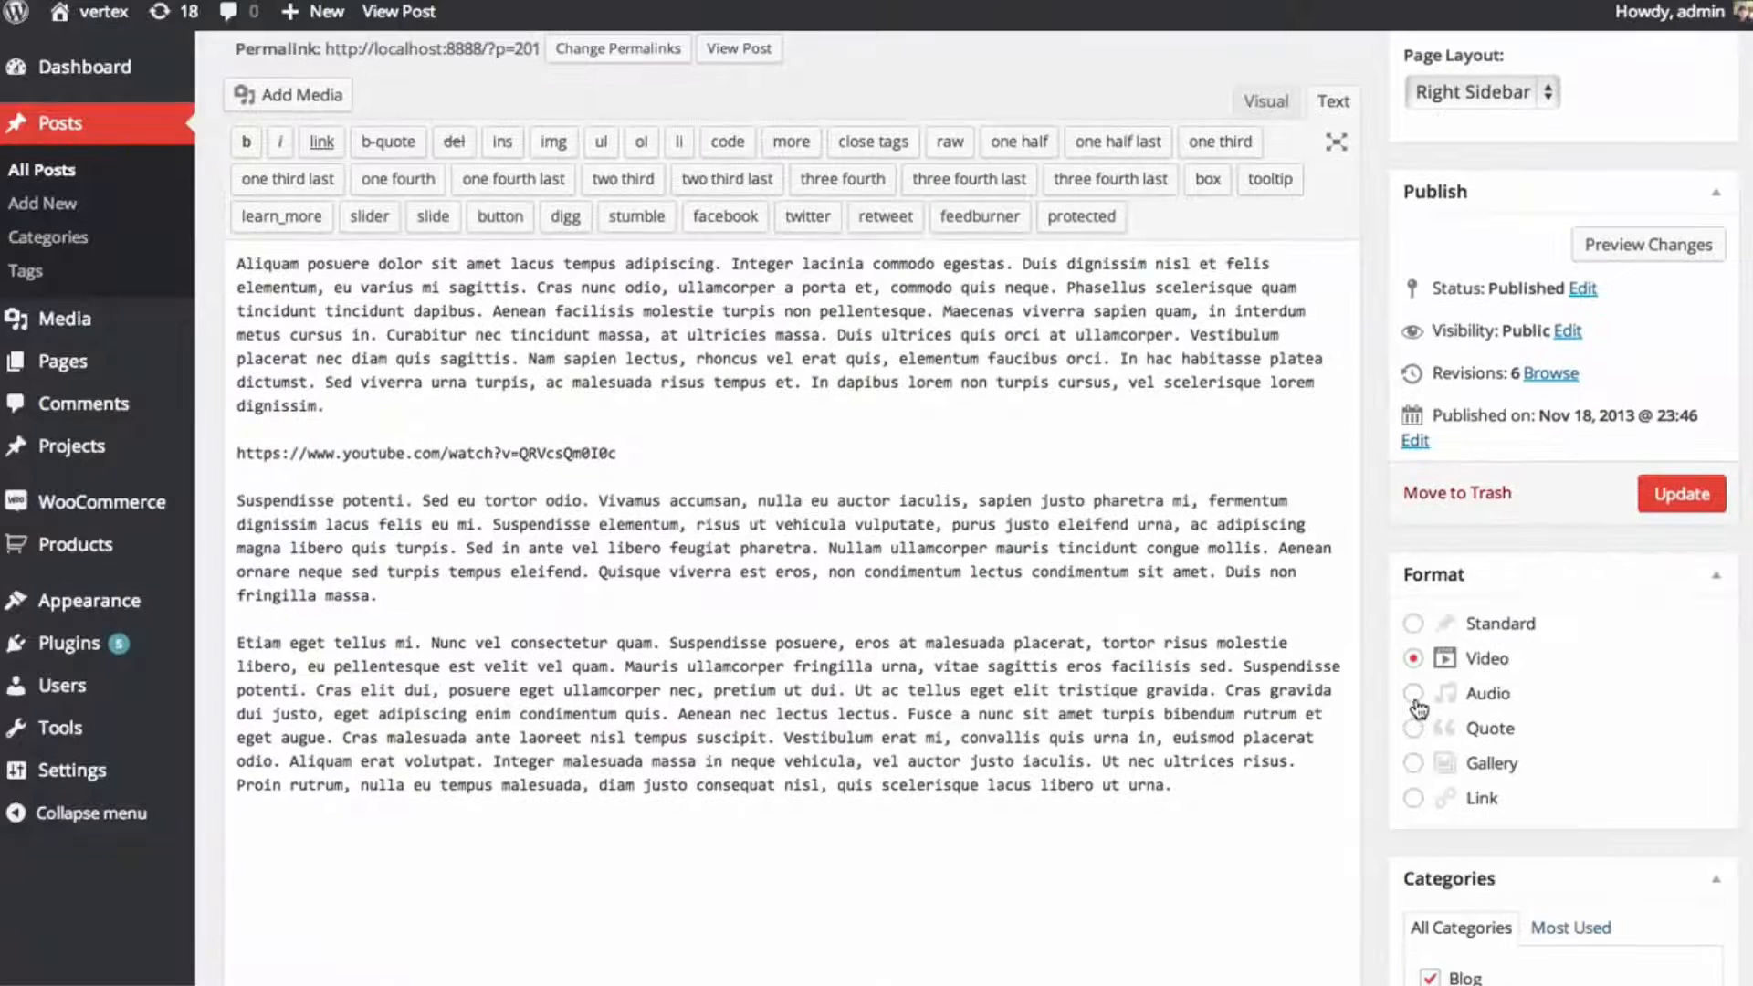
left_click(1417, 701)
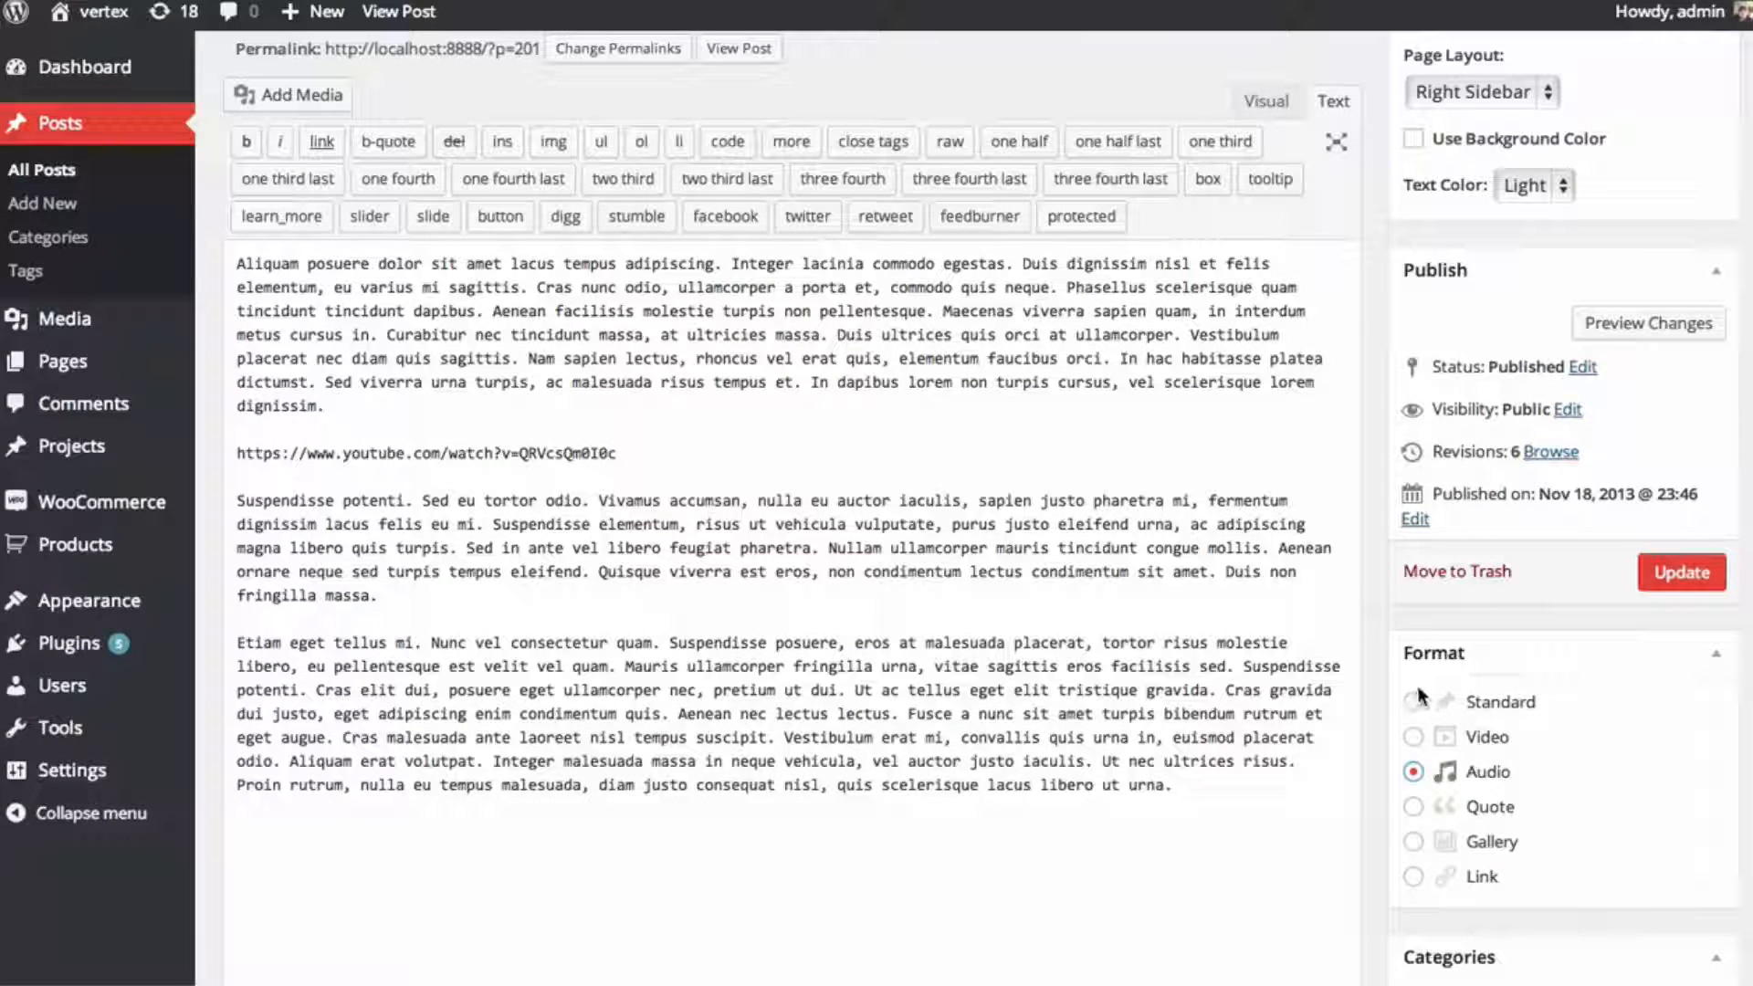
triple_click(569, 453)
key("BackSpace")
left_click(566, 450)
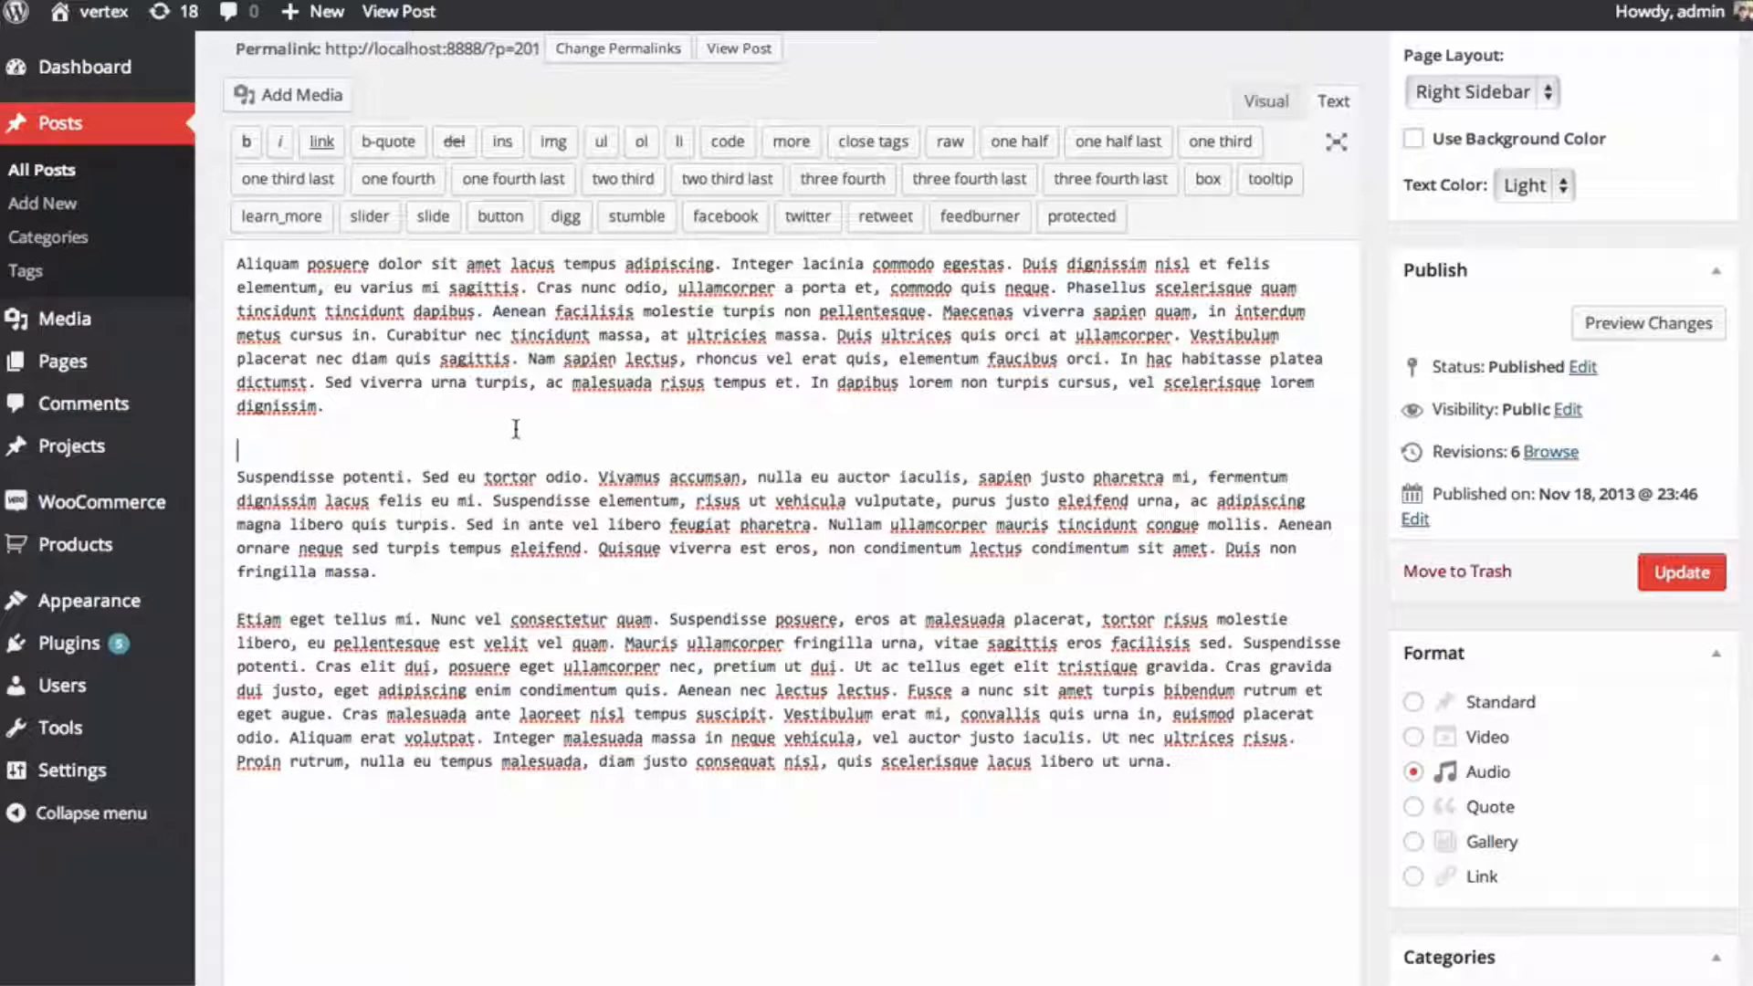
key("Return")
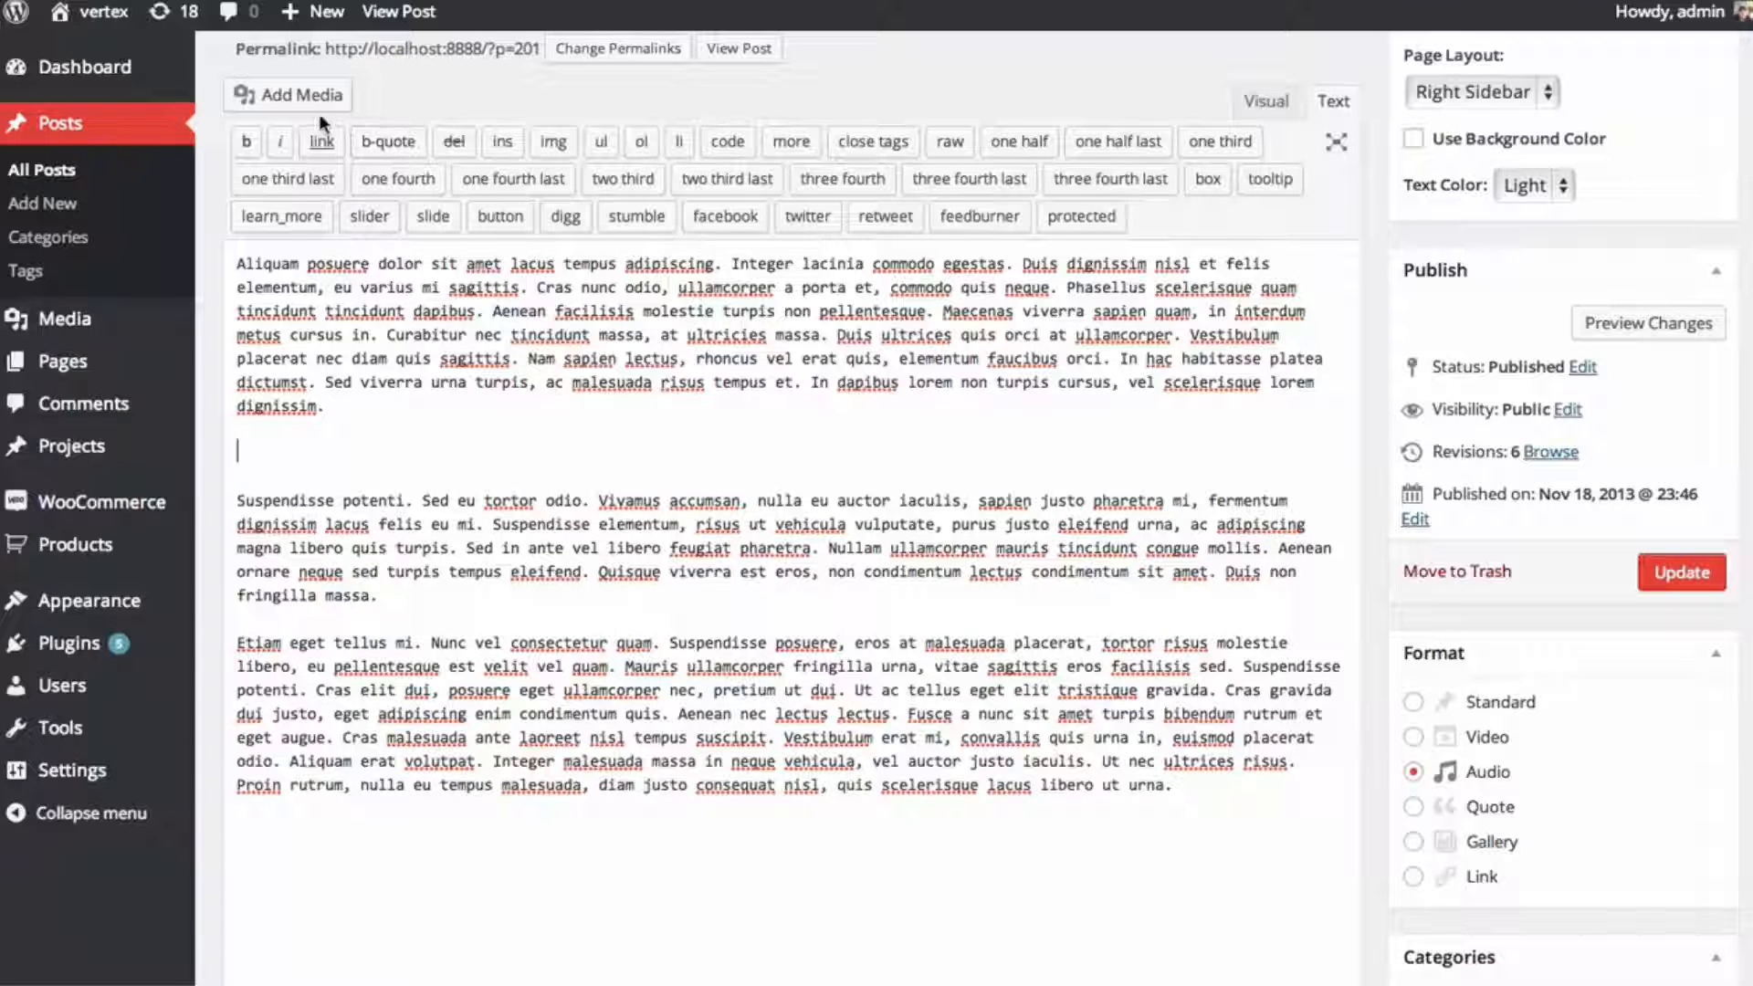
- Upload song.mp3 from the Downloads folder and insert it into the post as an embedded media player
left_click(284, 102)
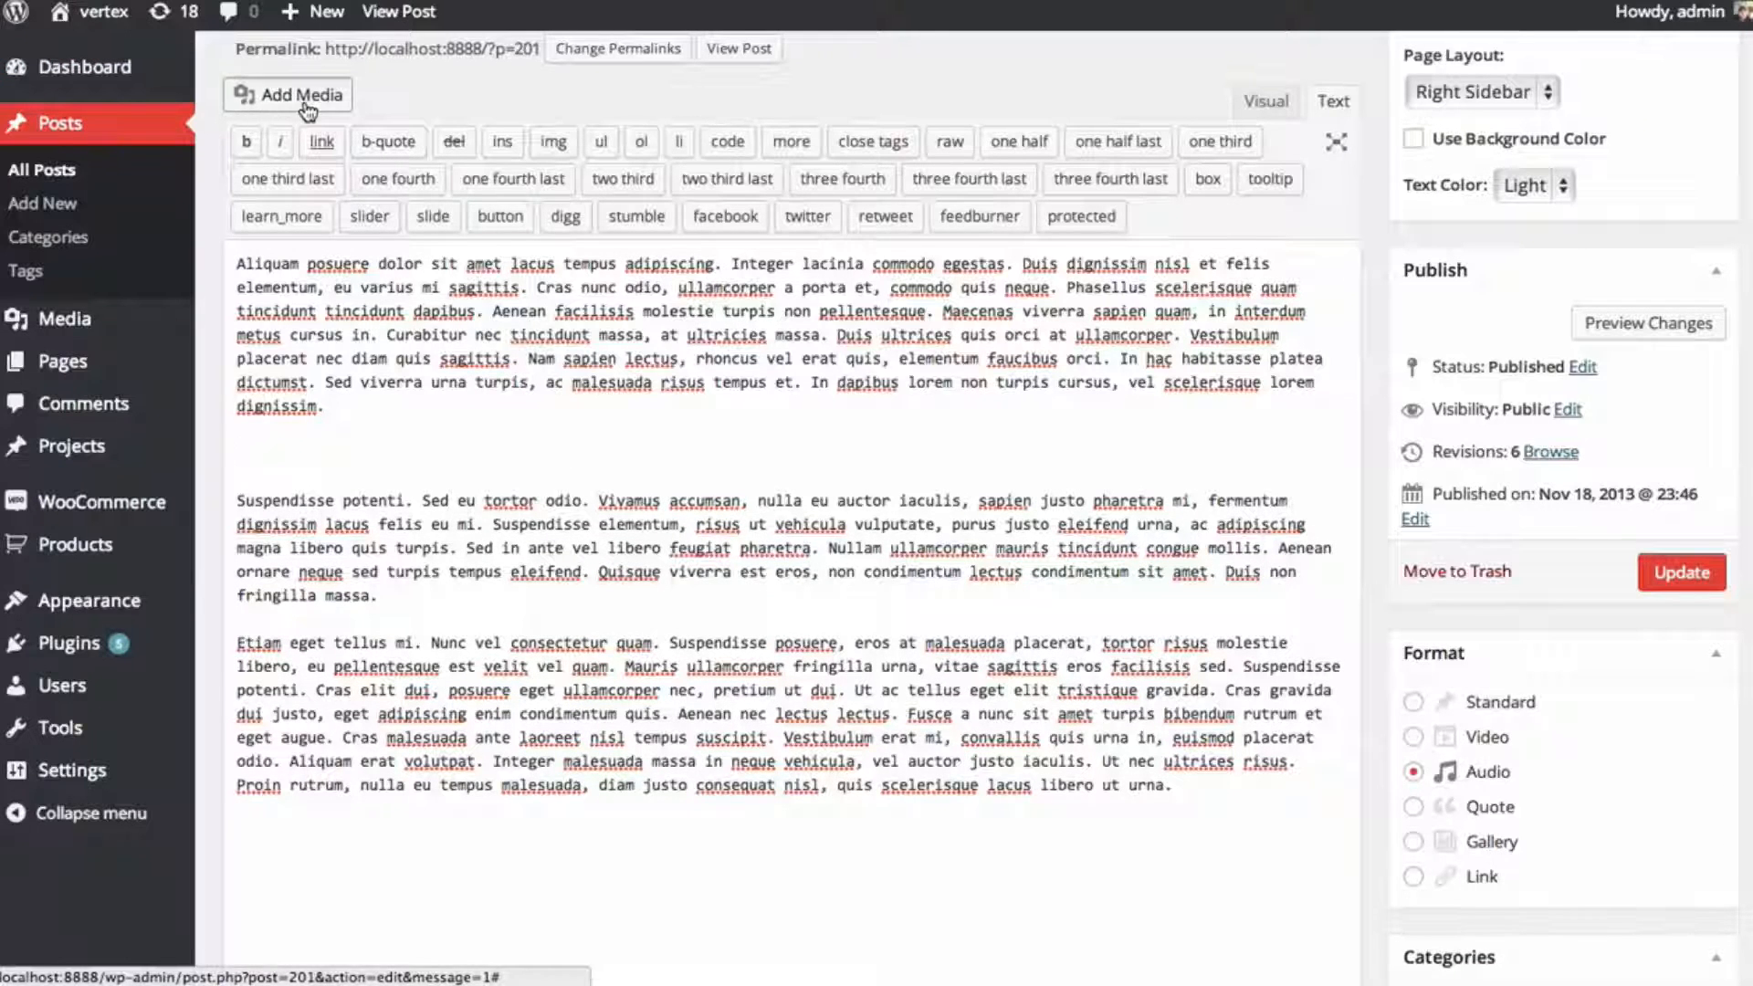
left_click(371, 127)
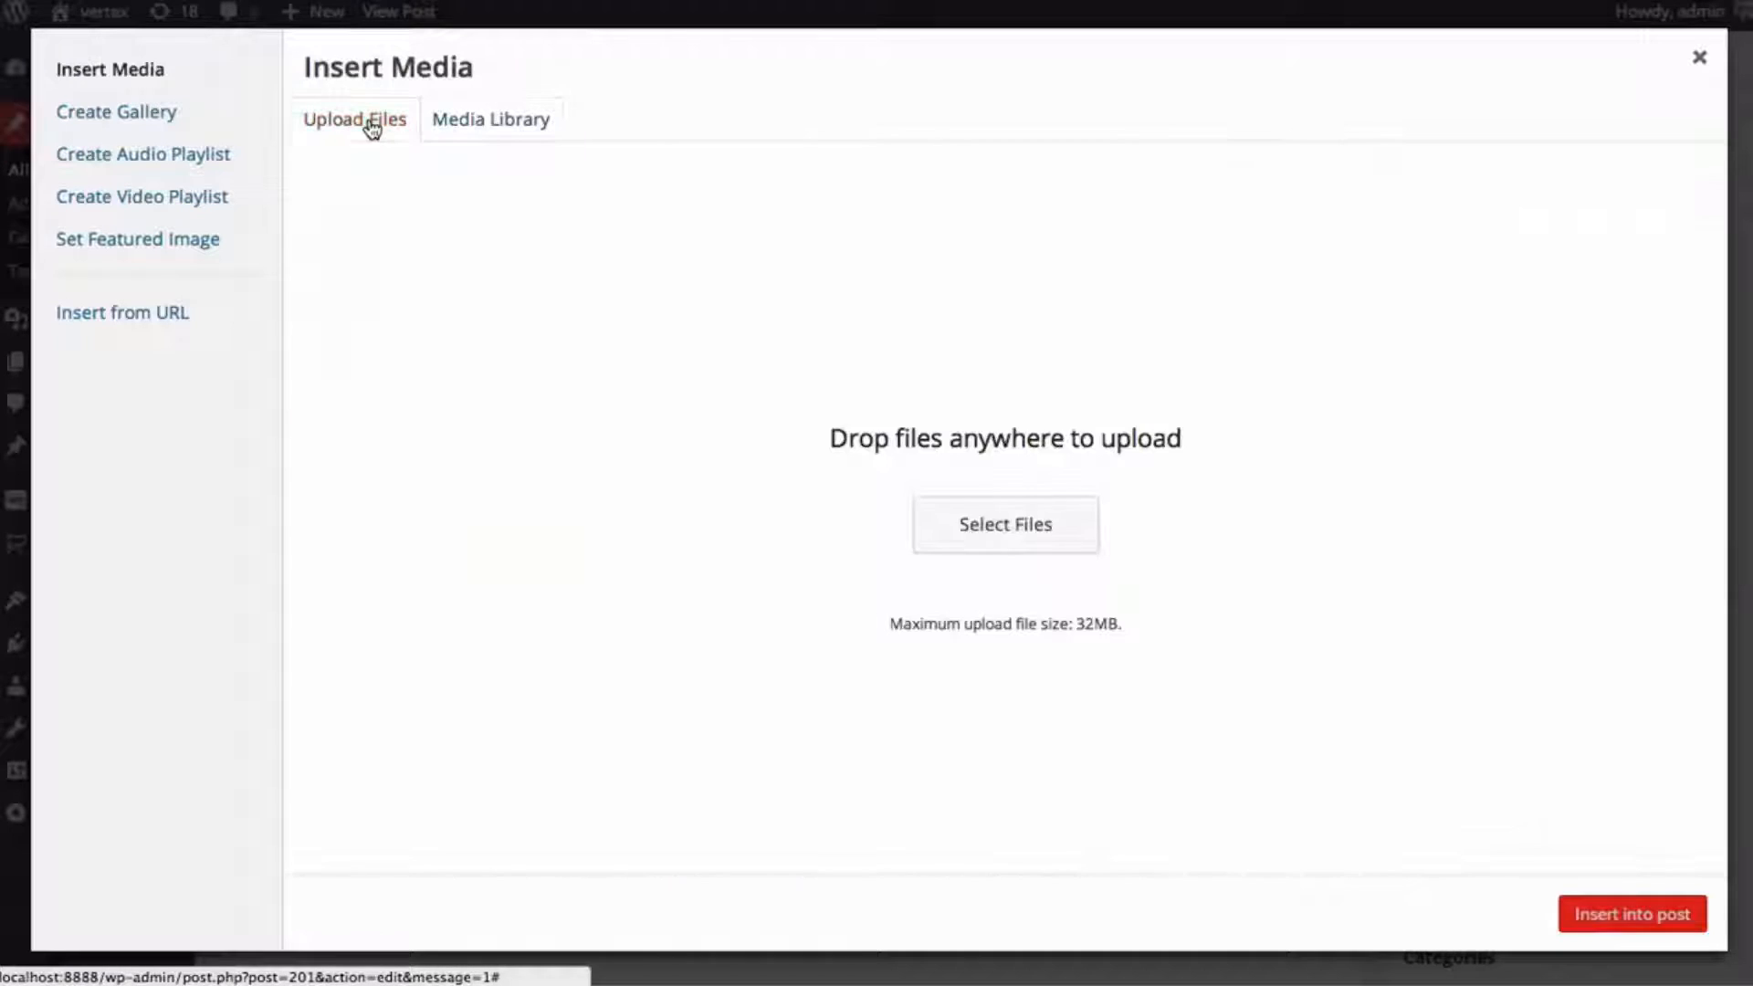
left_click(958, 546)
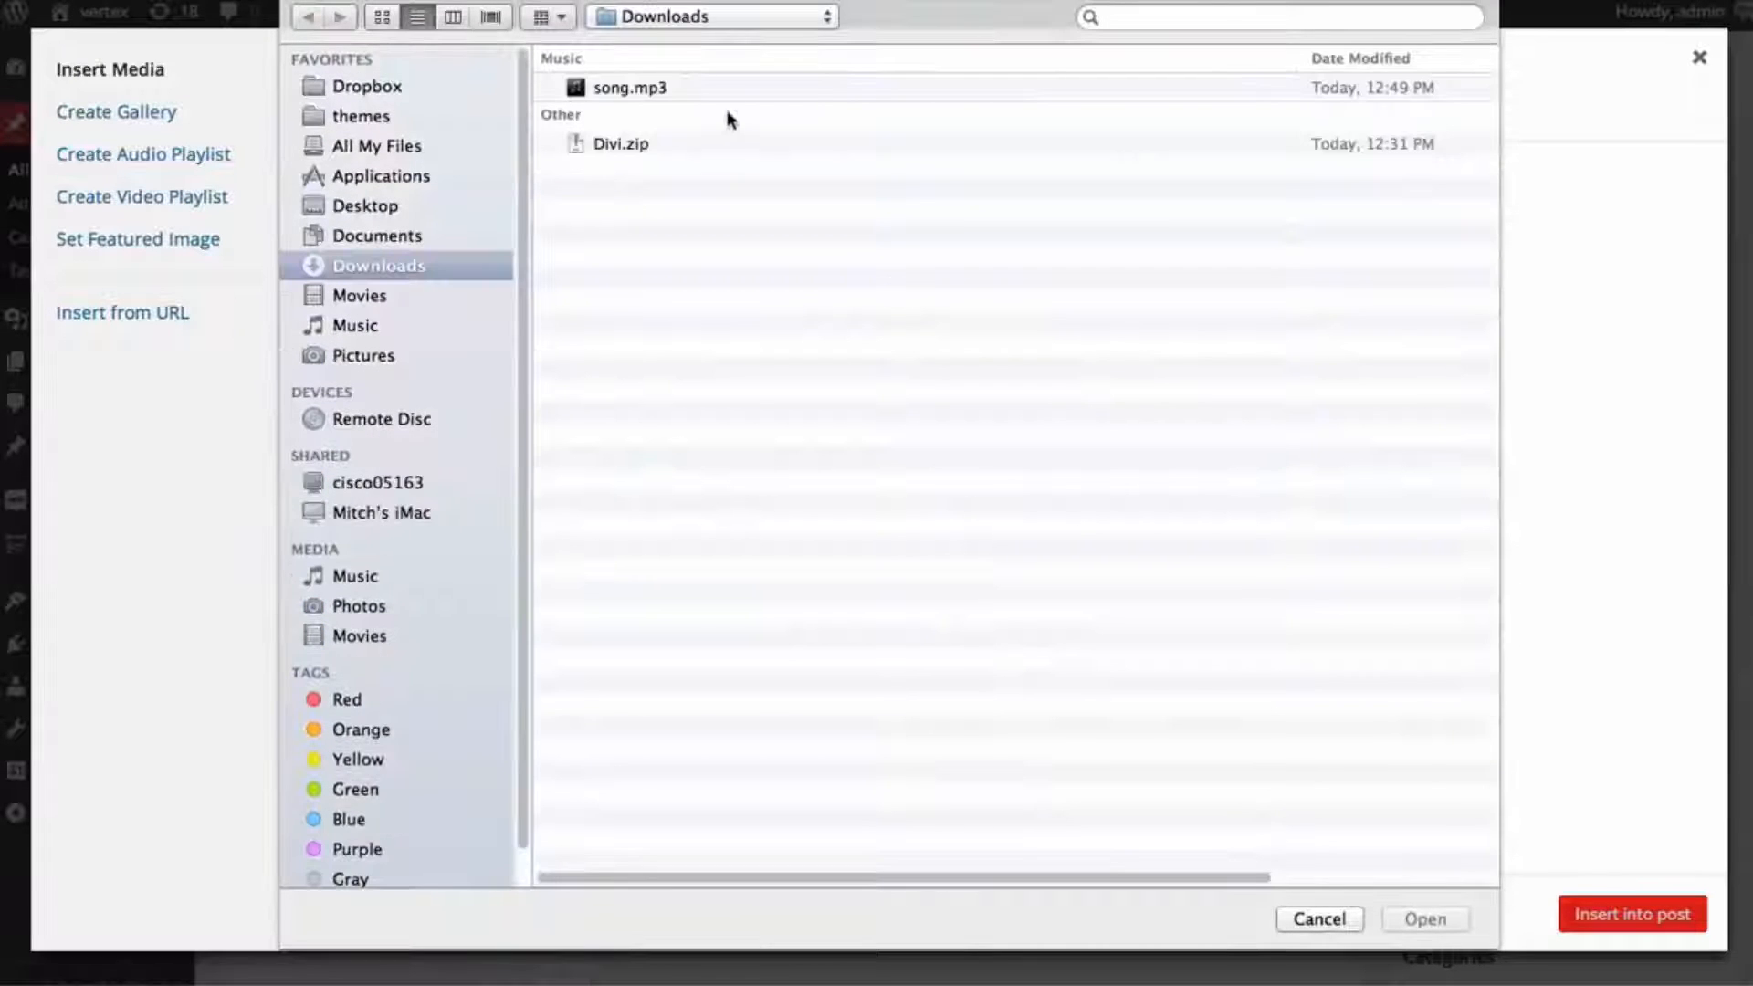
left_click(628, 91)
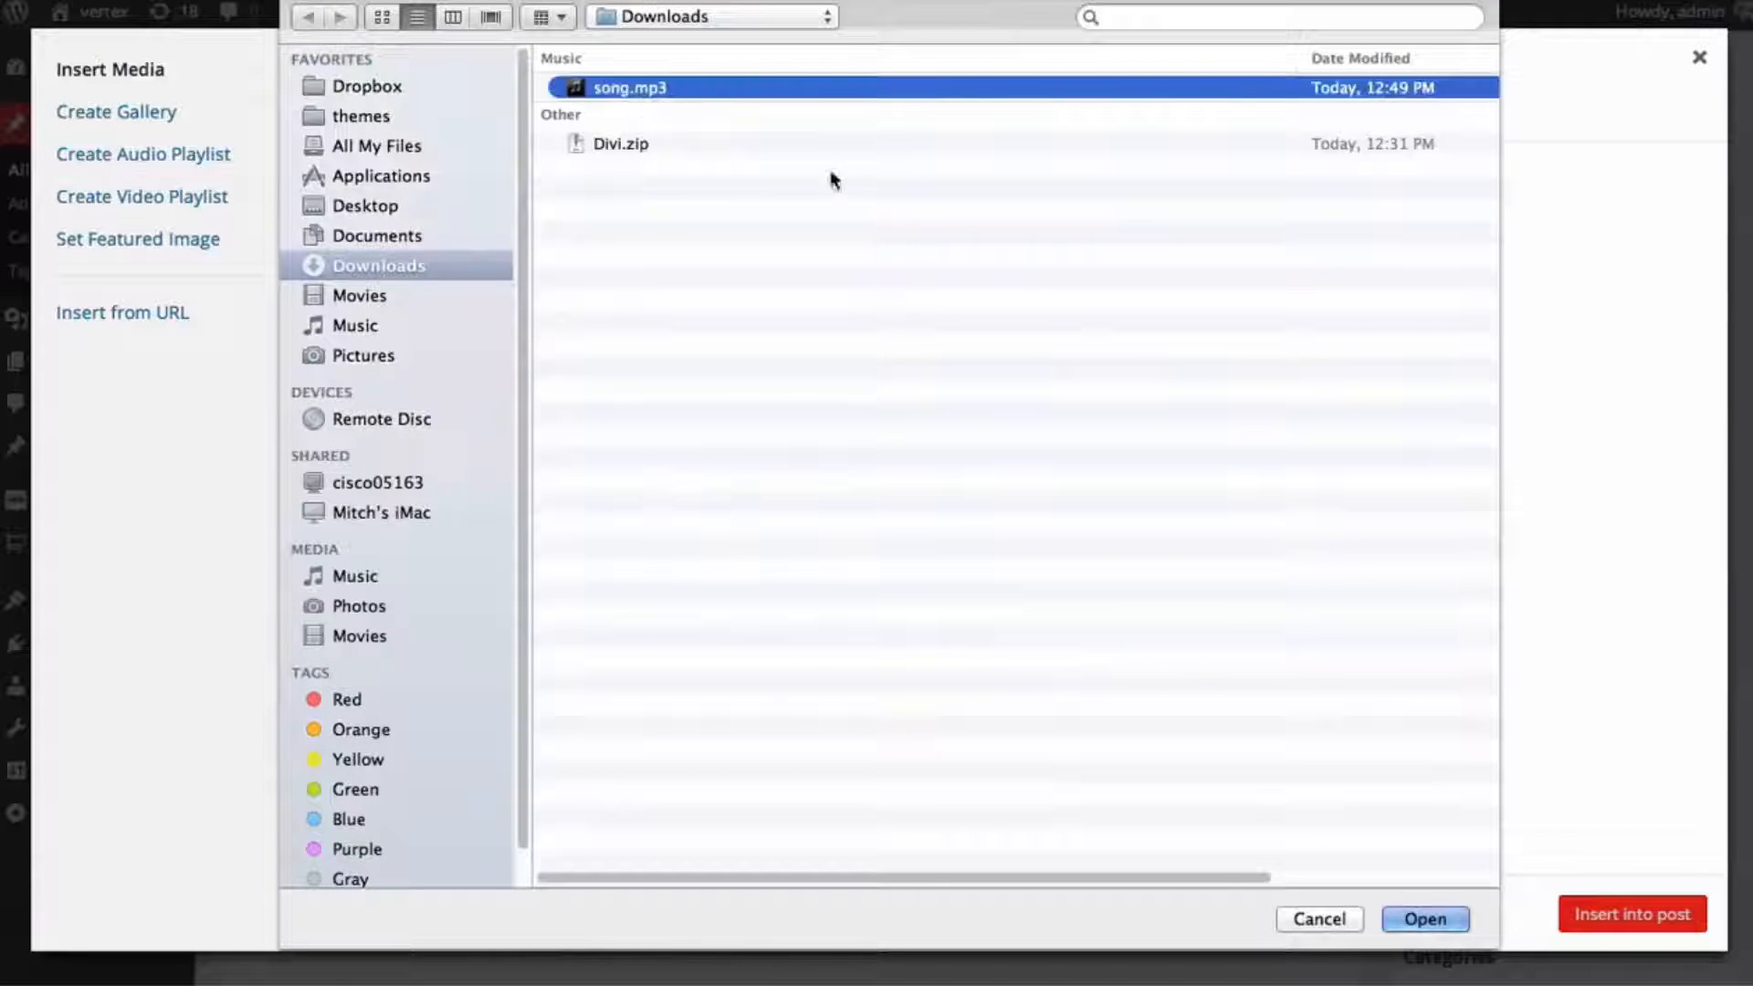
left_click(1450, 929)
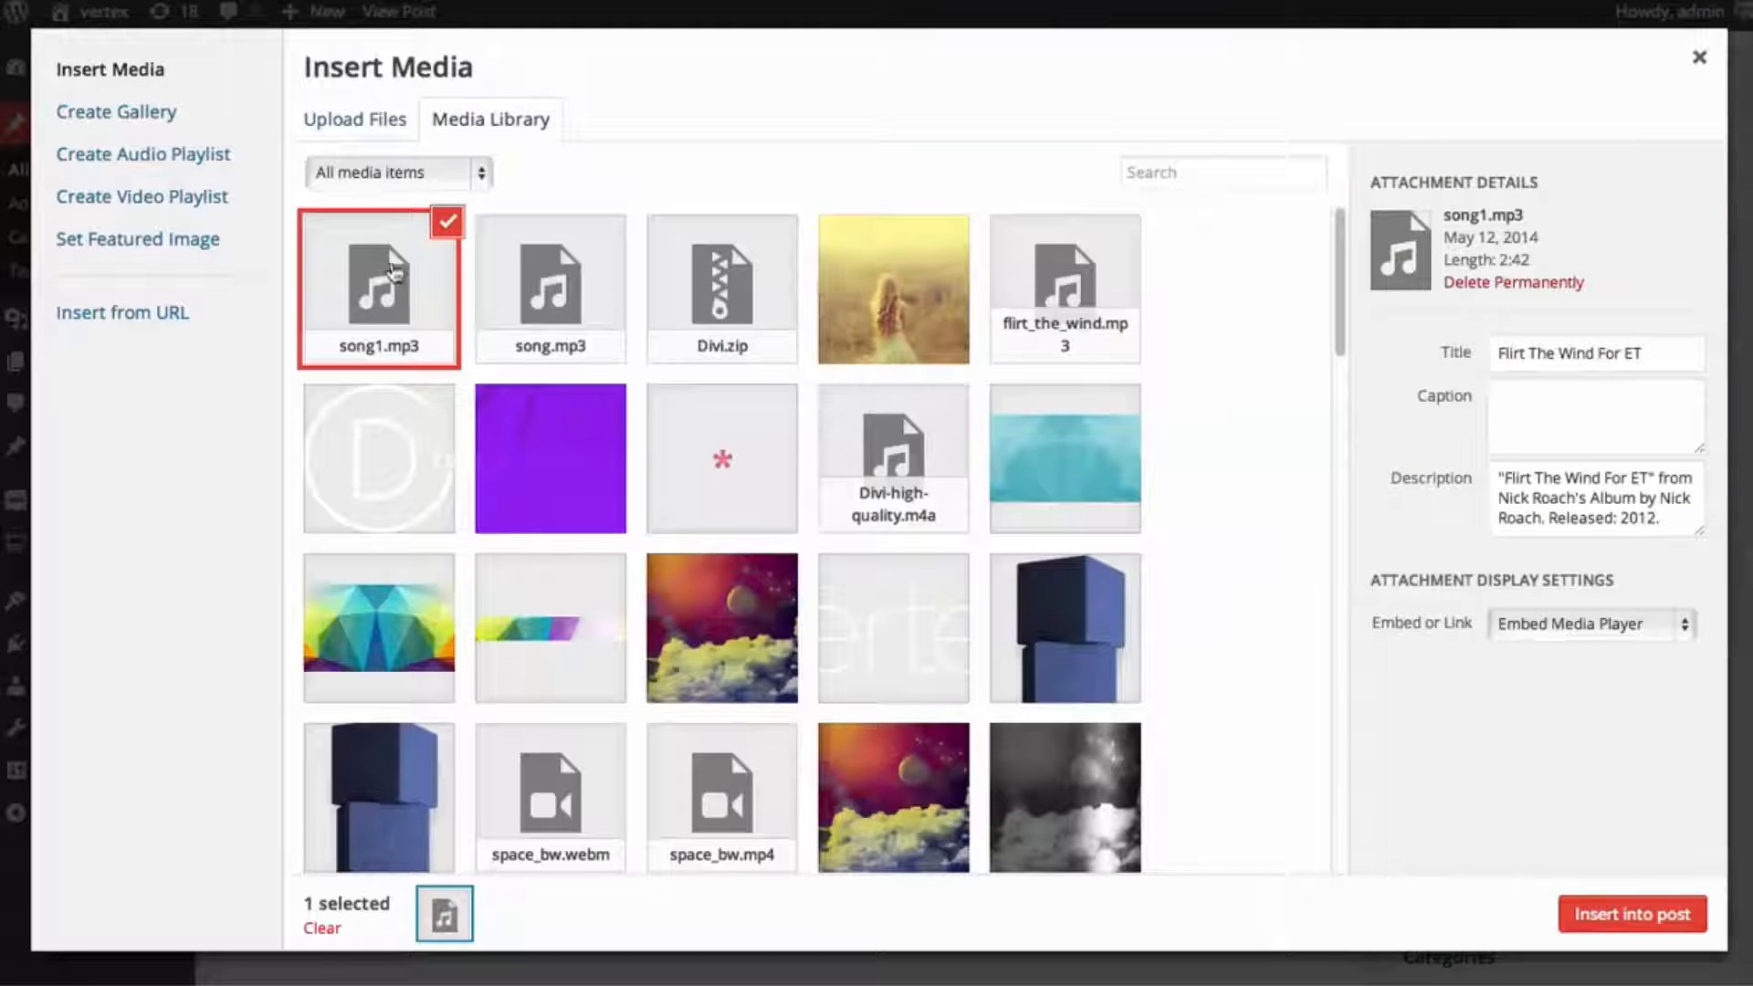
left_click(1631, 919)
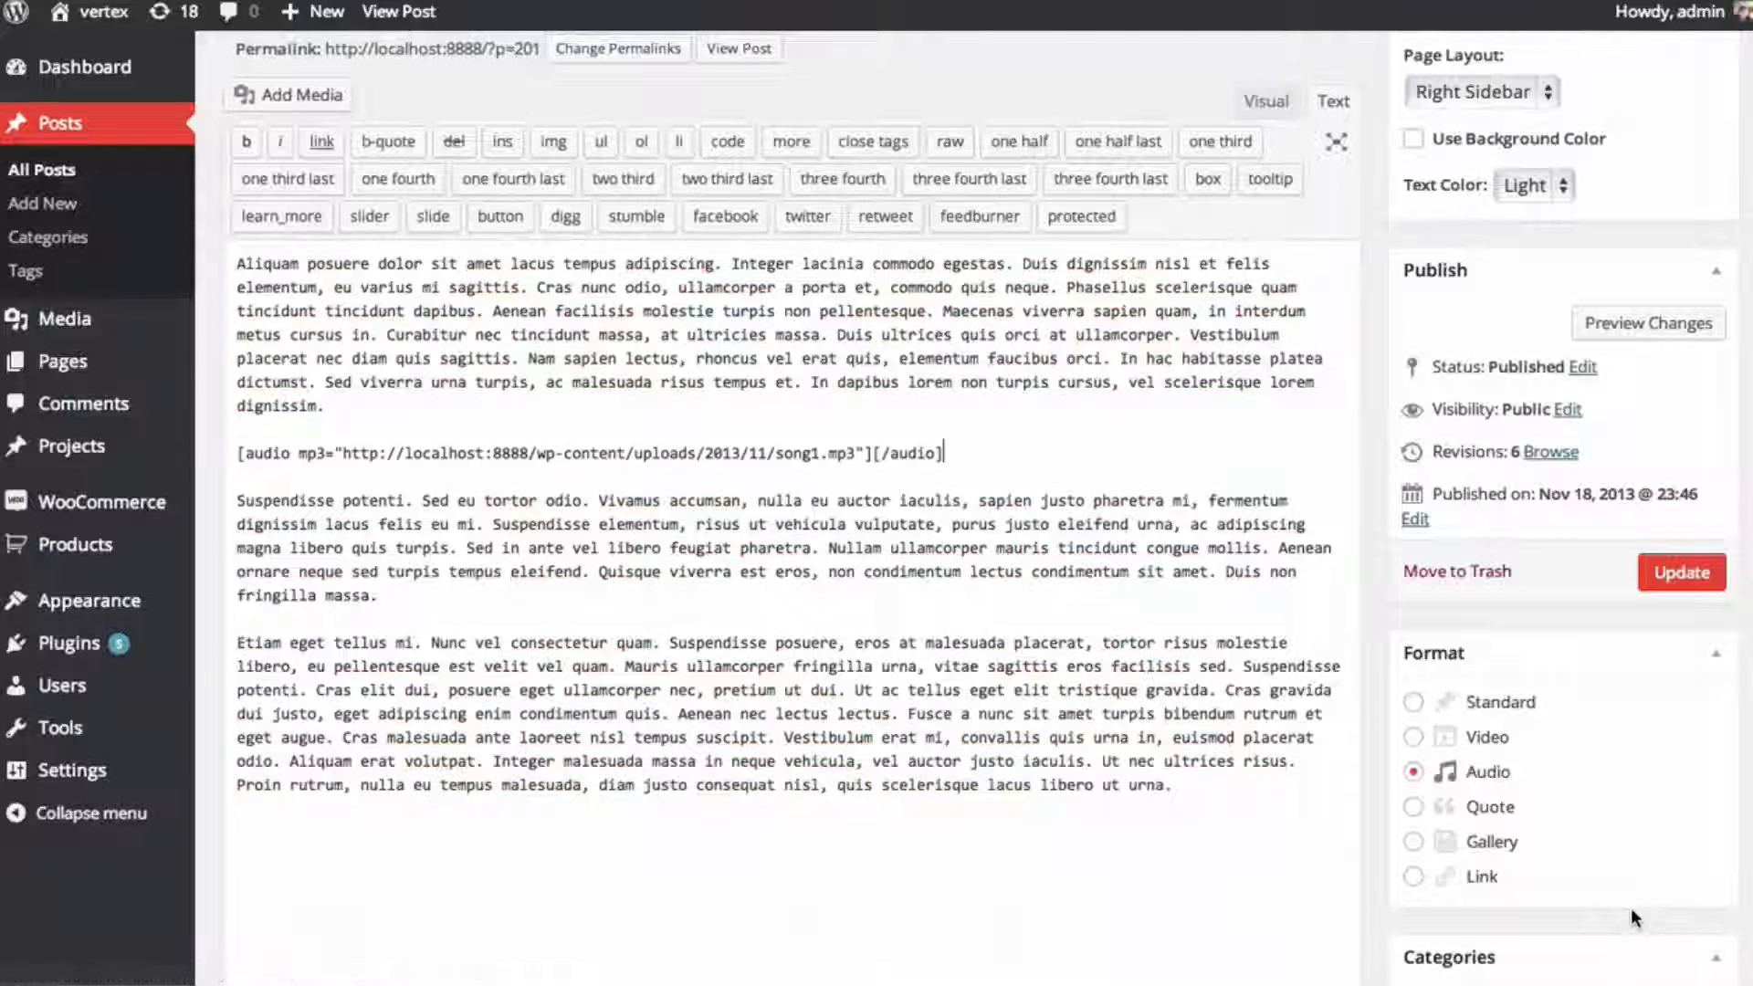
- Review the inserted audio shortcode, update the post and reload the Tiled Blog Layout page to check it
left_click_drag(1010, 454, 218, 463)
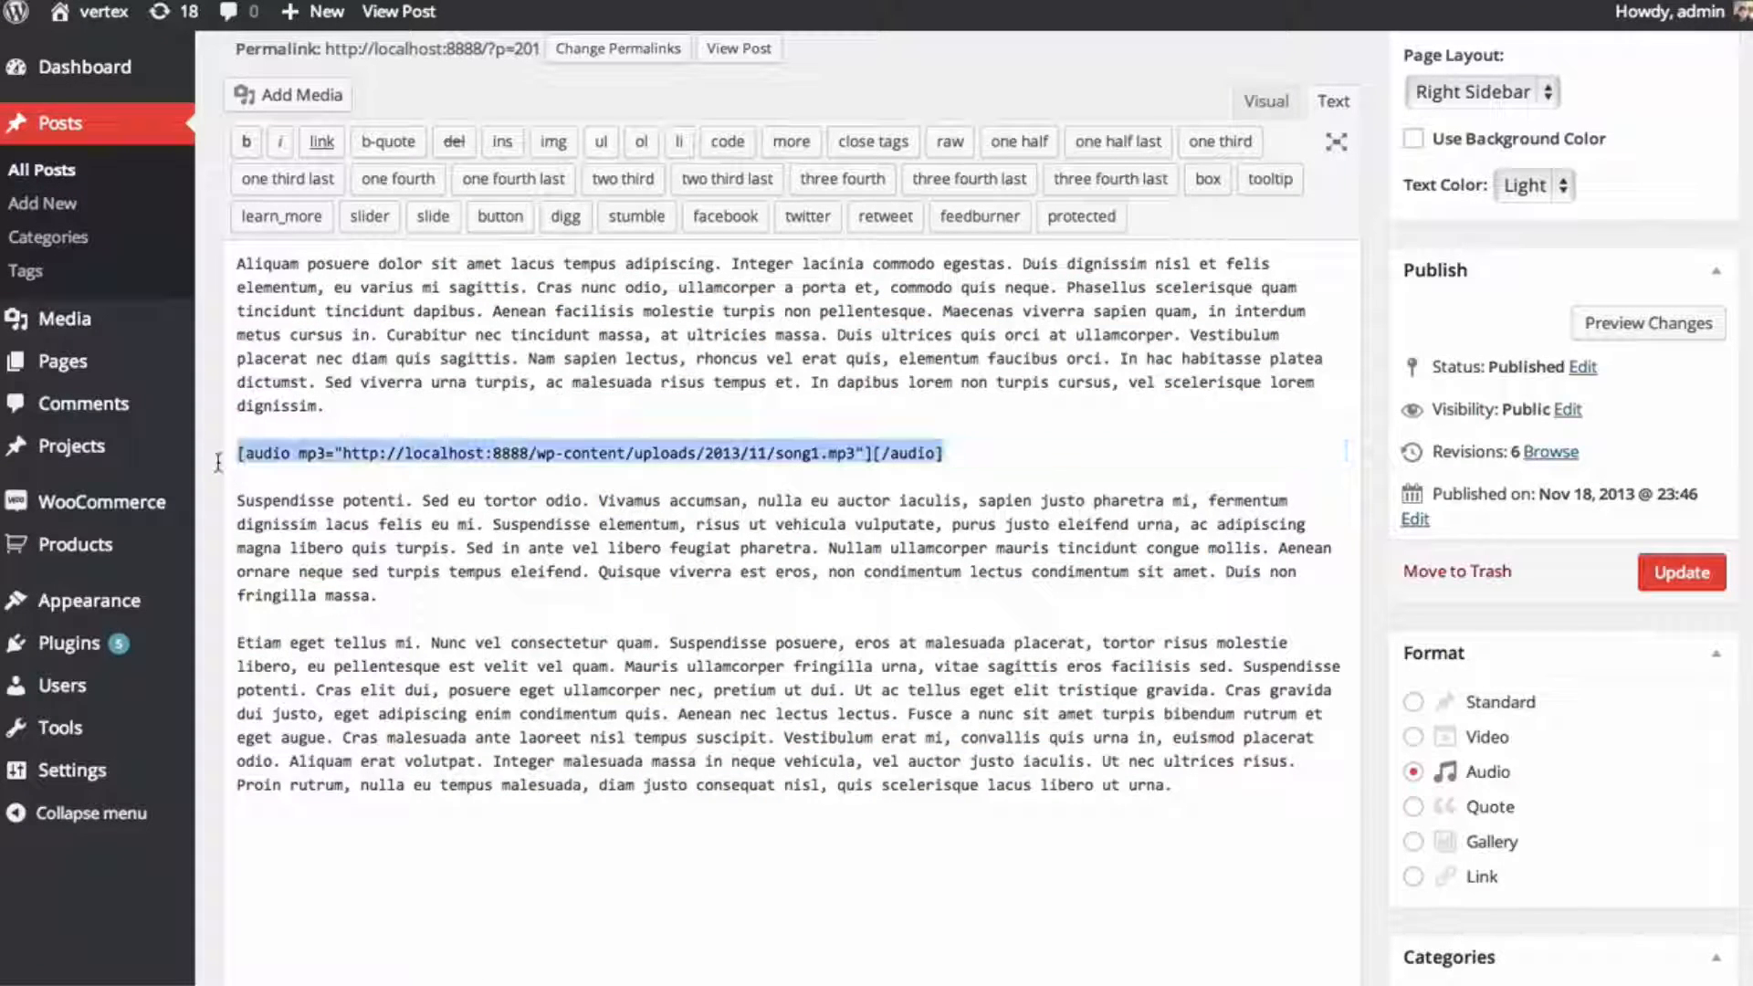
left_click(316, 456)
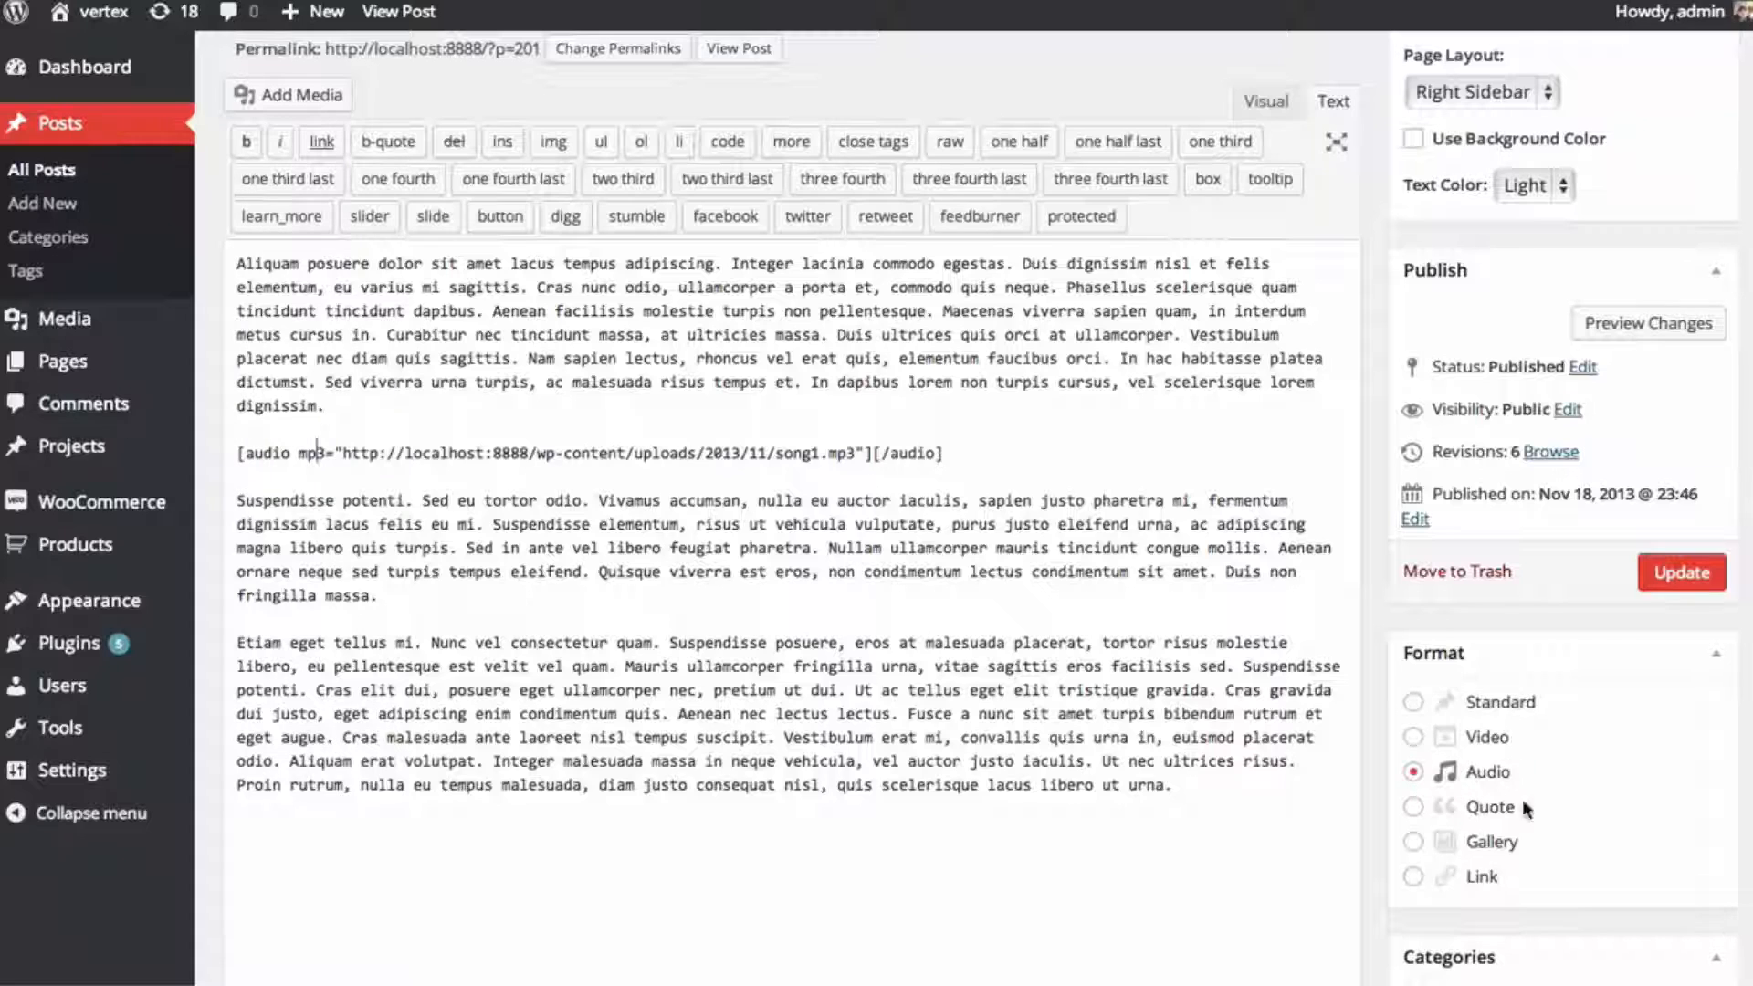
left_click(1681, 573)
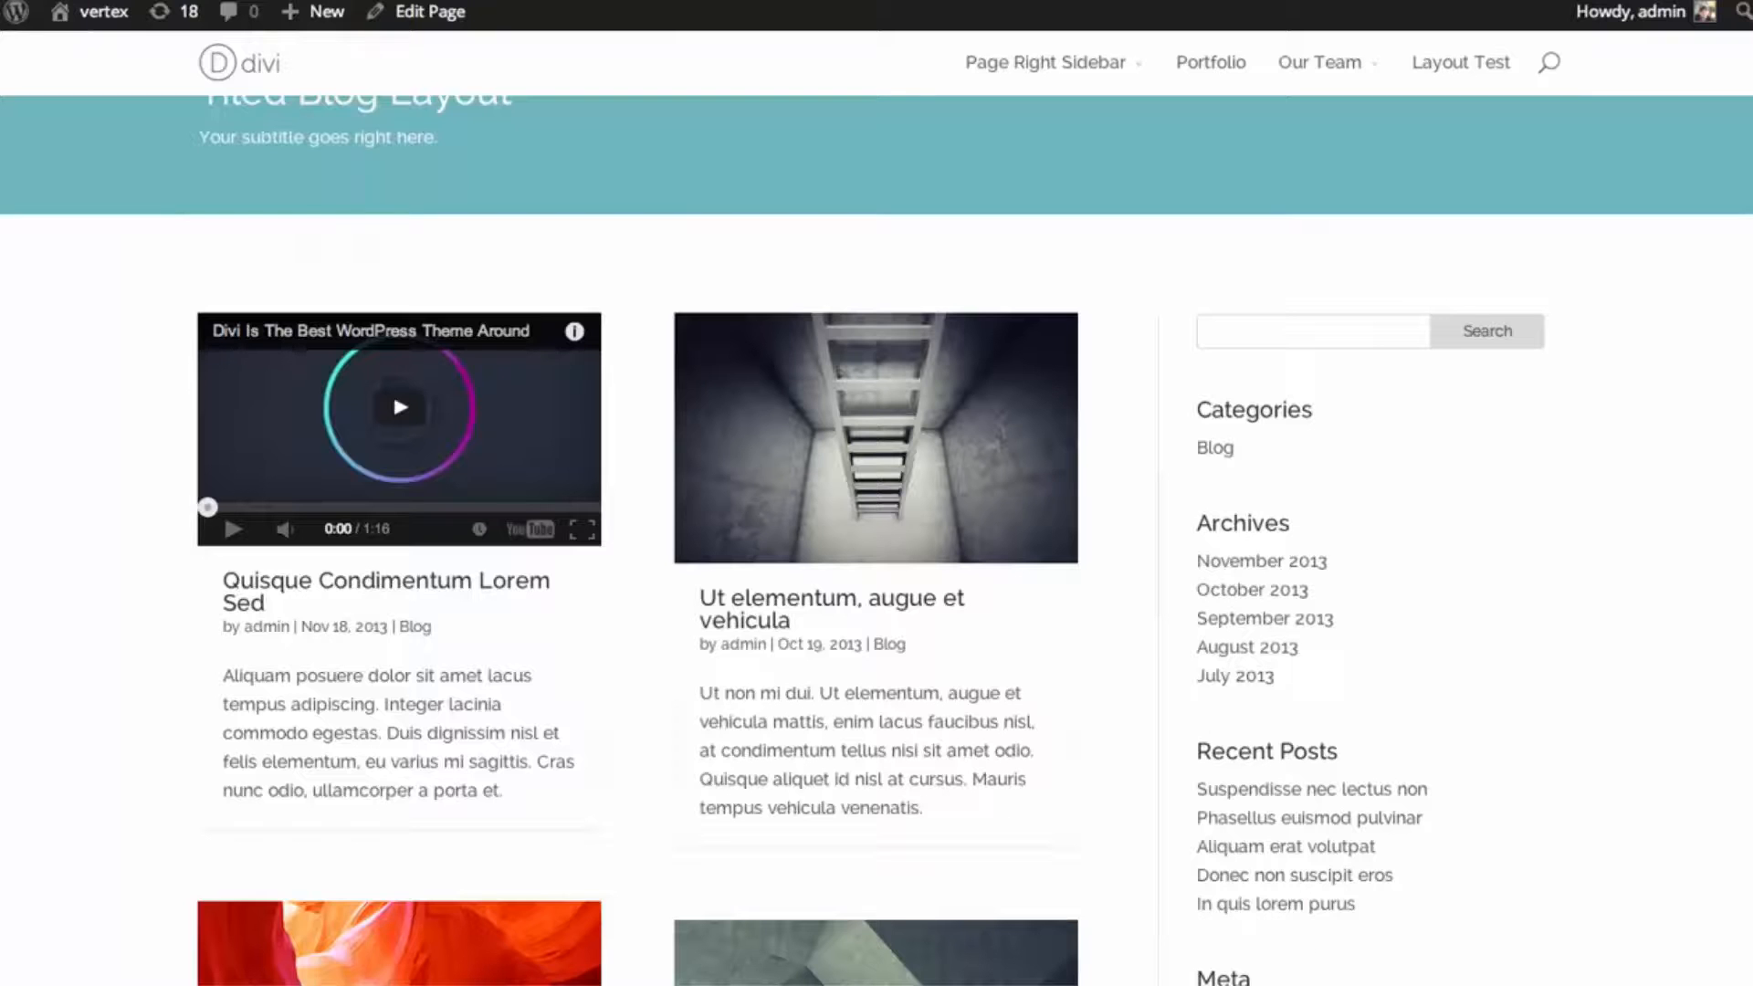
key("super+r")
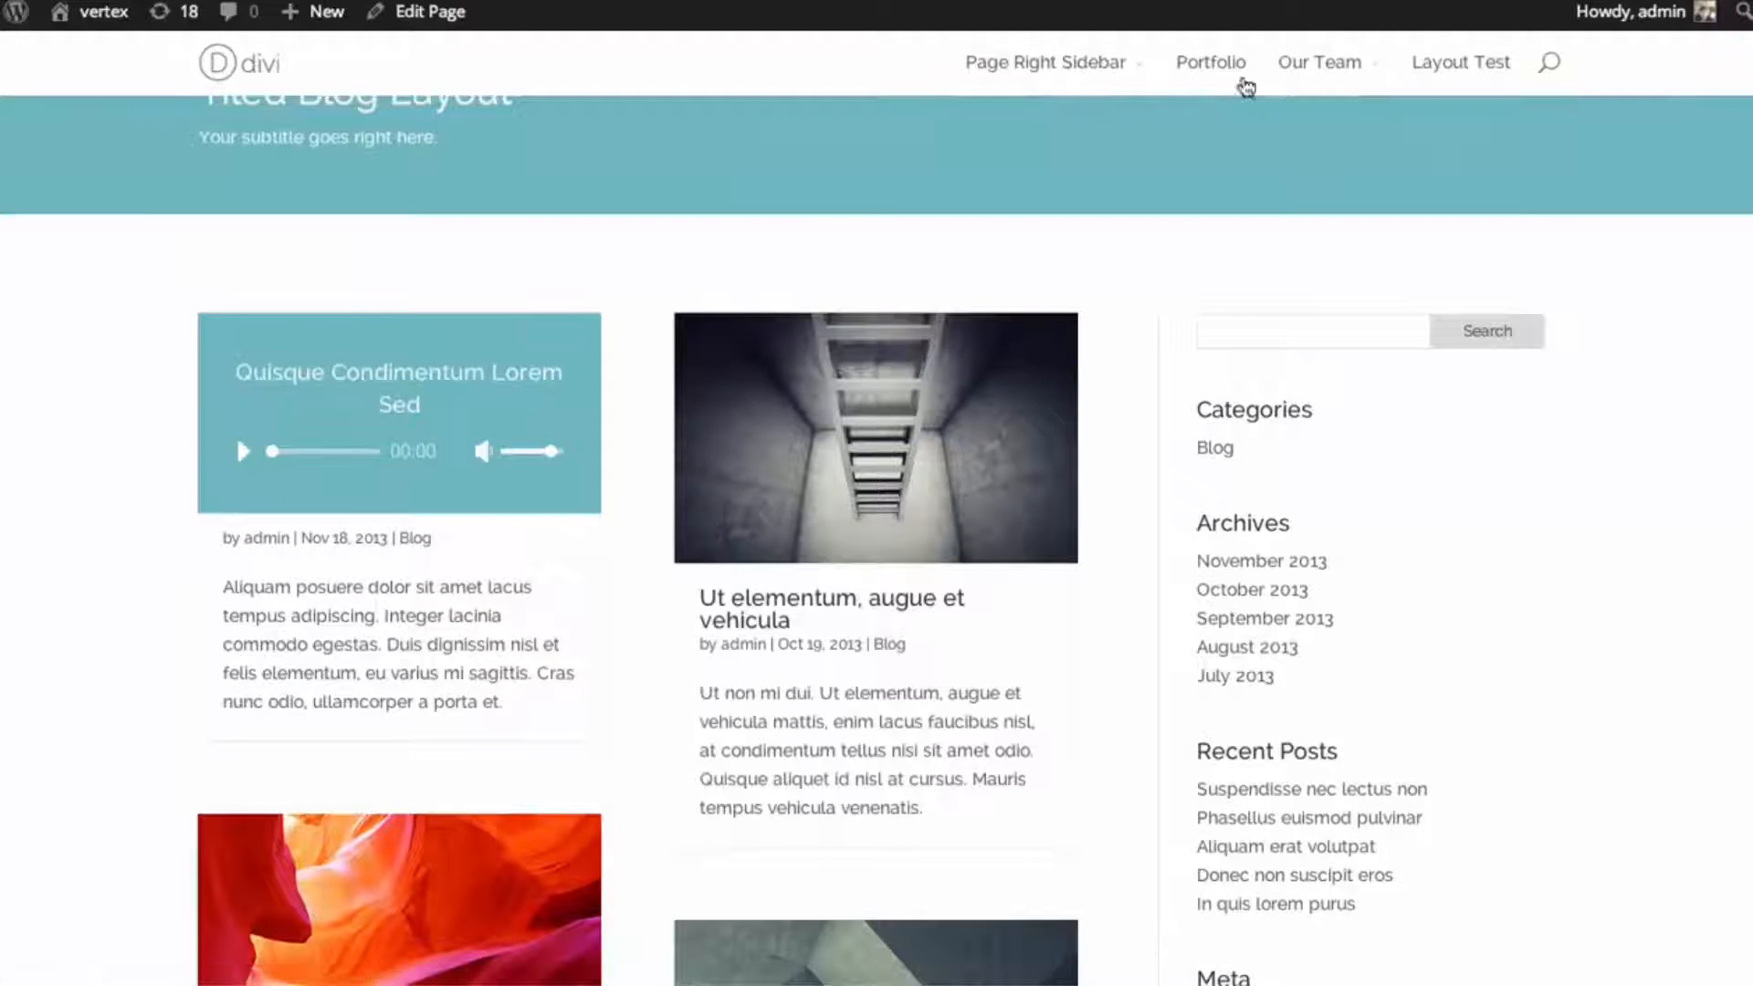
- Set the post format to Quote and delete the audio shortcode, leaving an empty line in its place
key("ctrl+Tab")
scroll(1373, 414, "down", 2)
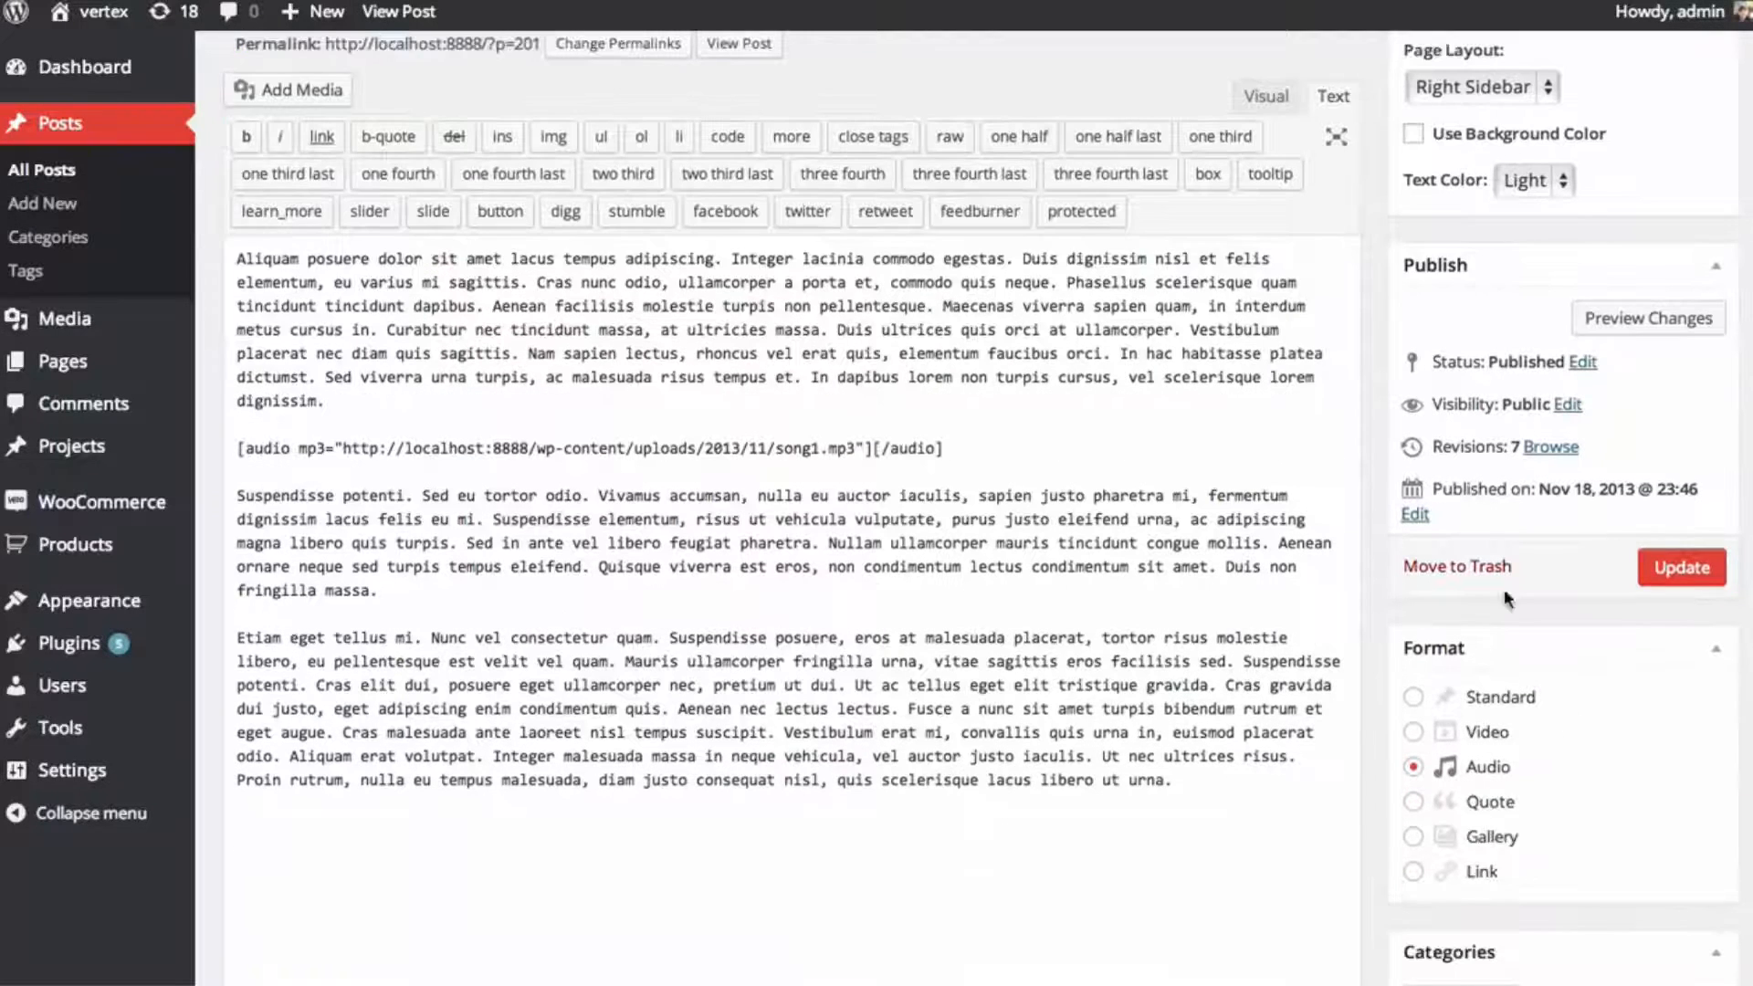
left_click(1414, 802)
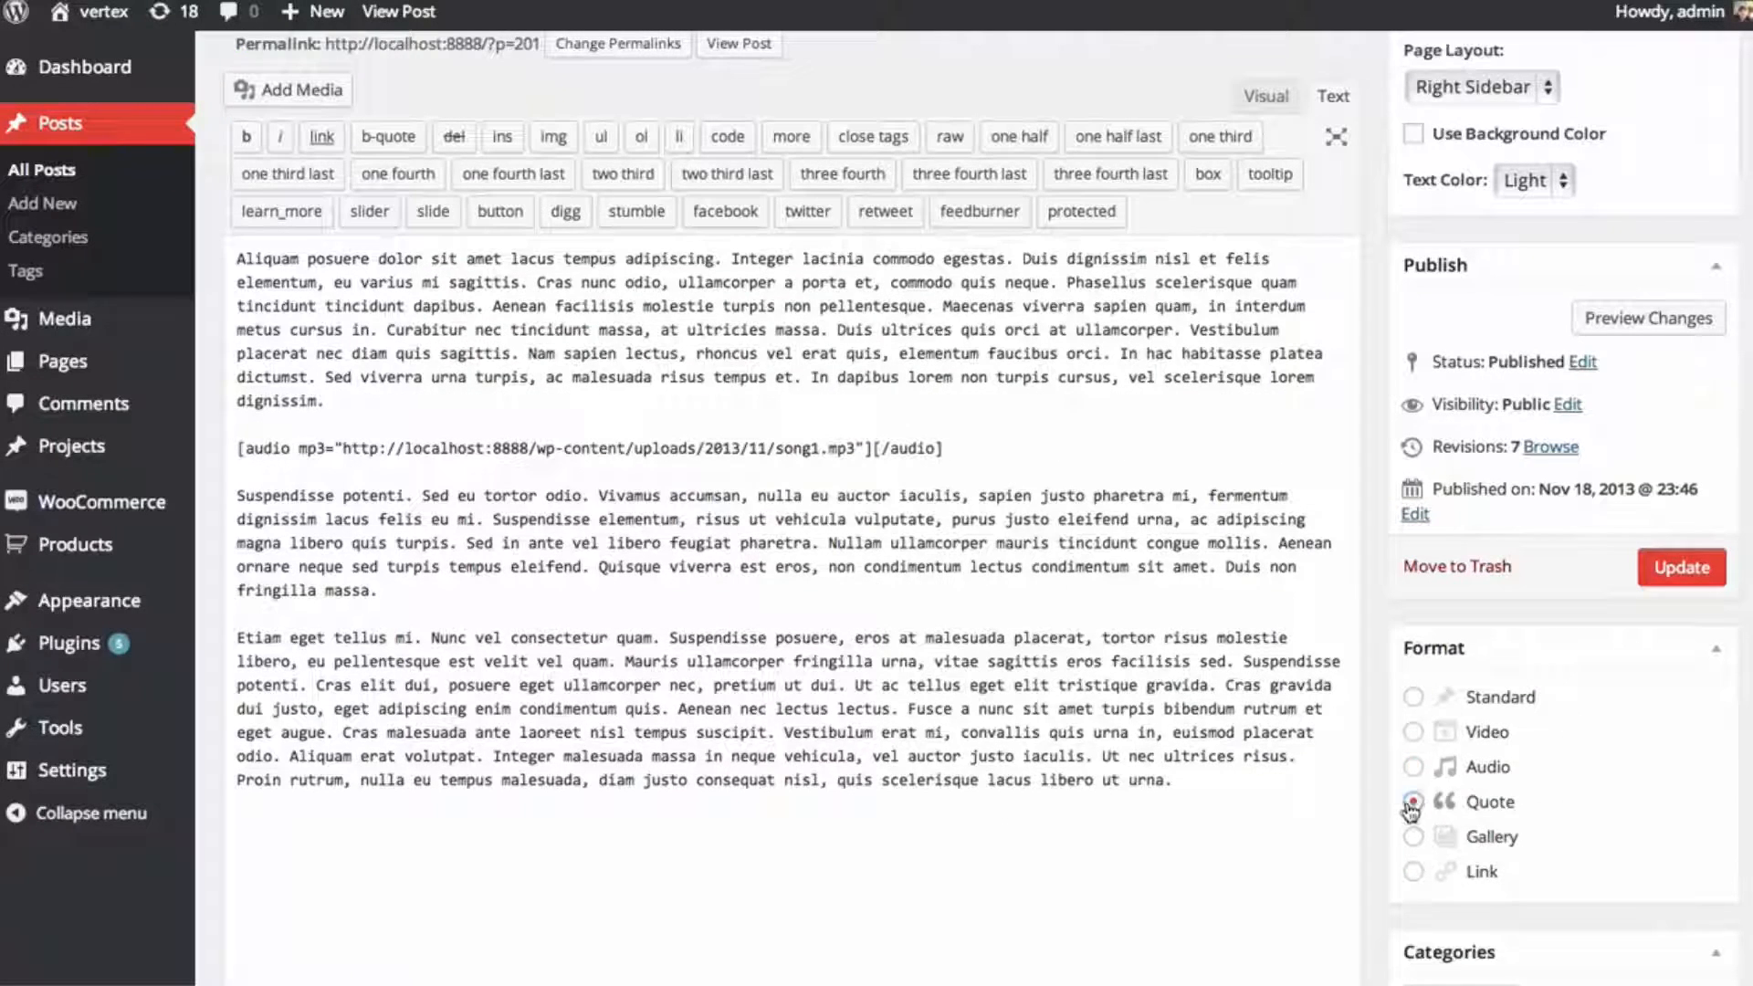
triple_click(912, 448)
key("BackSpace")
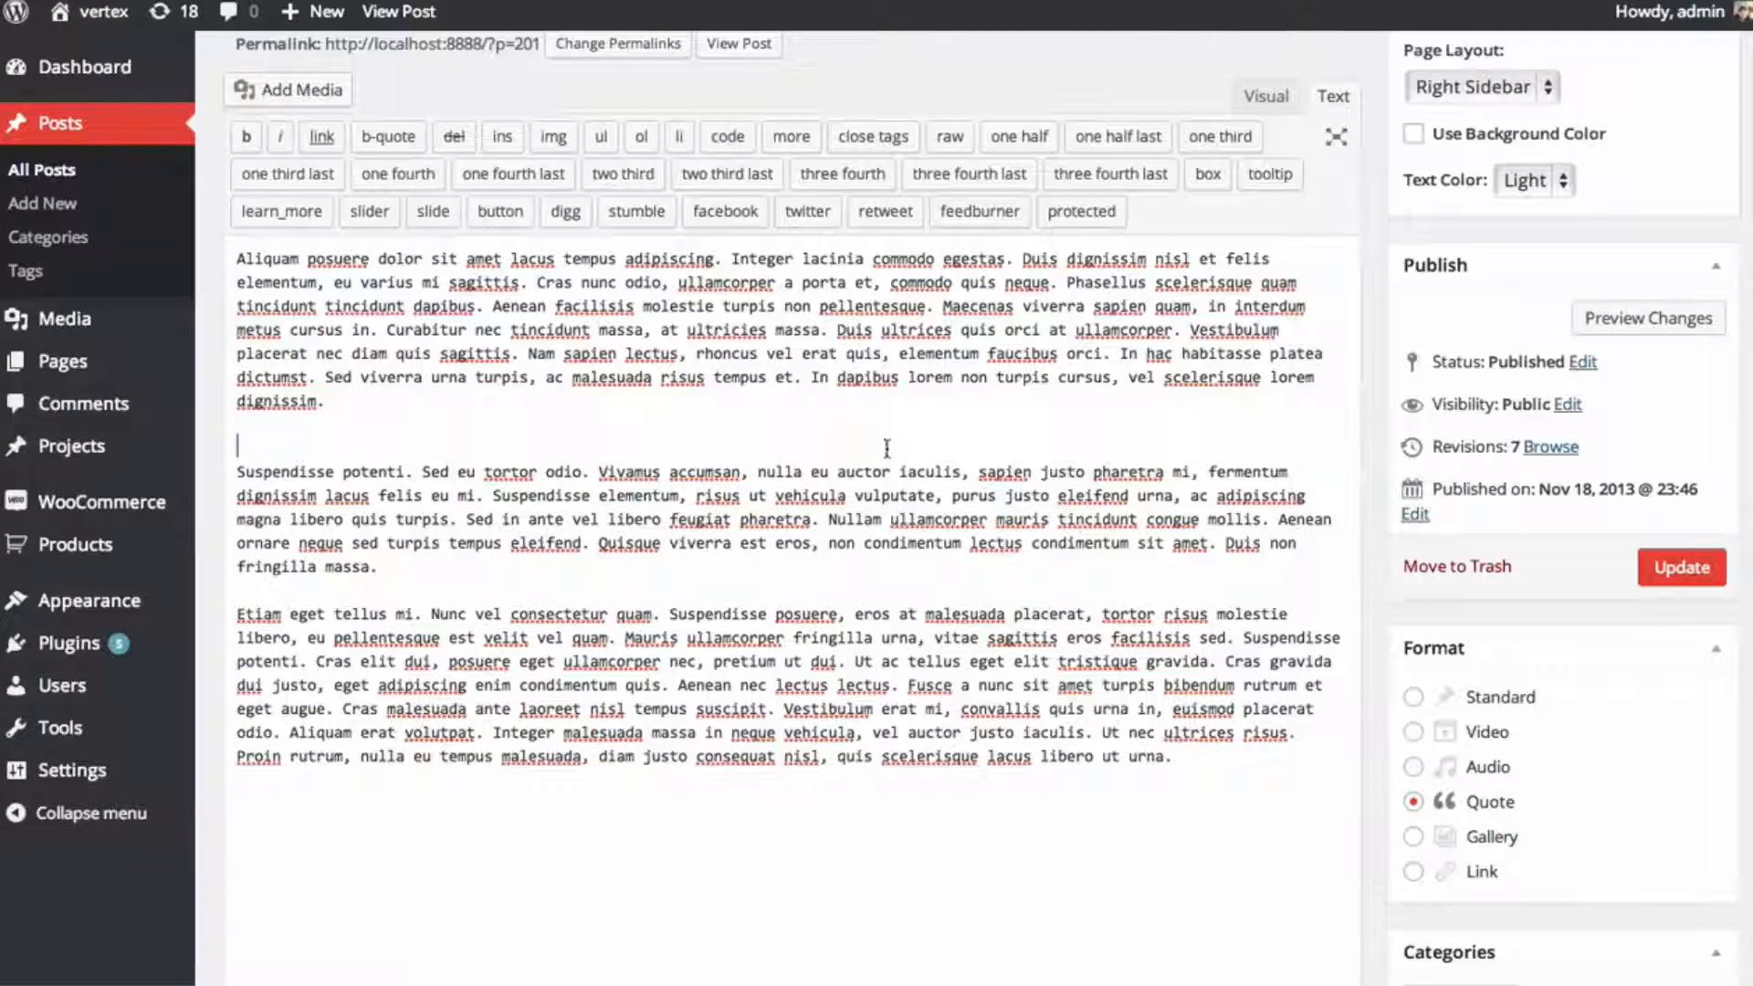
key("Return")
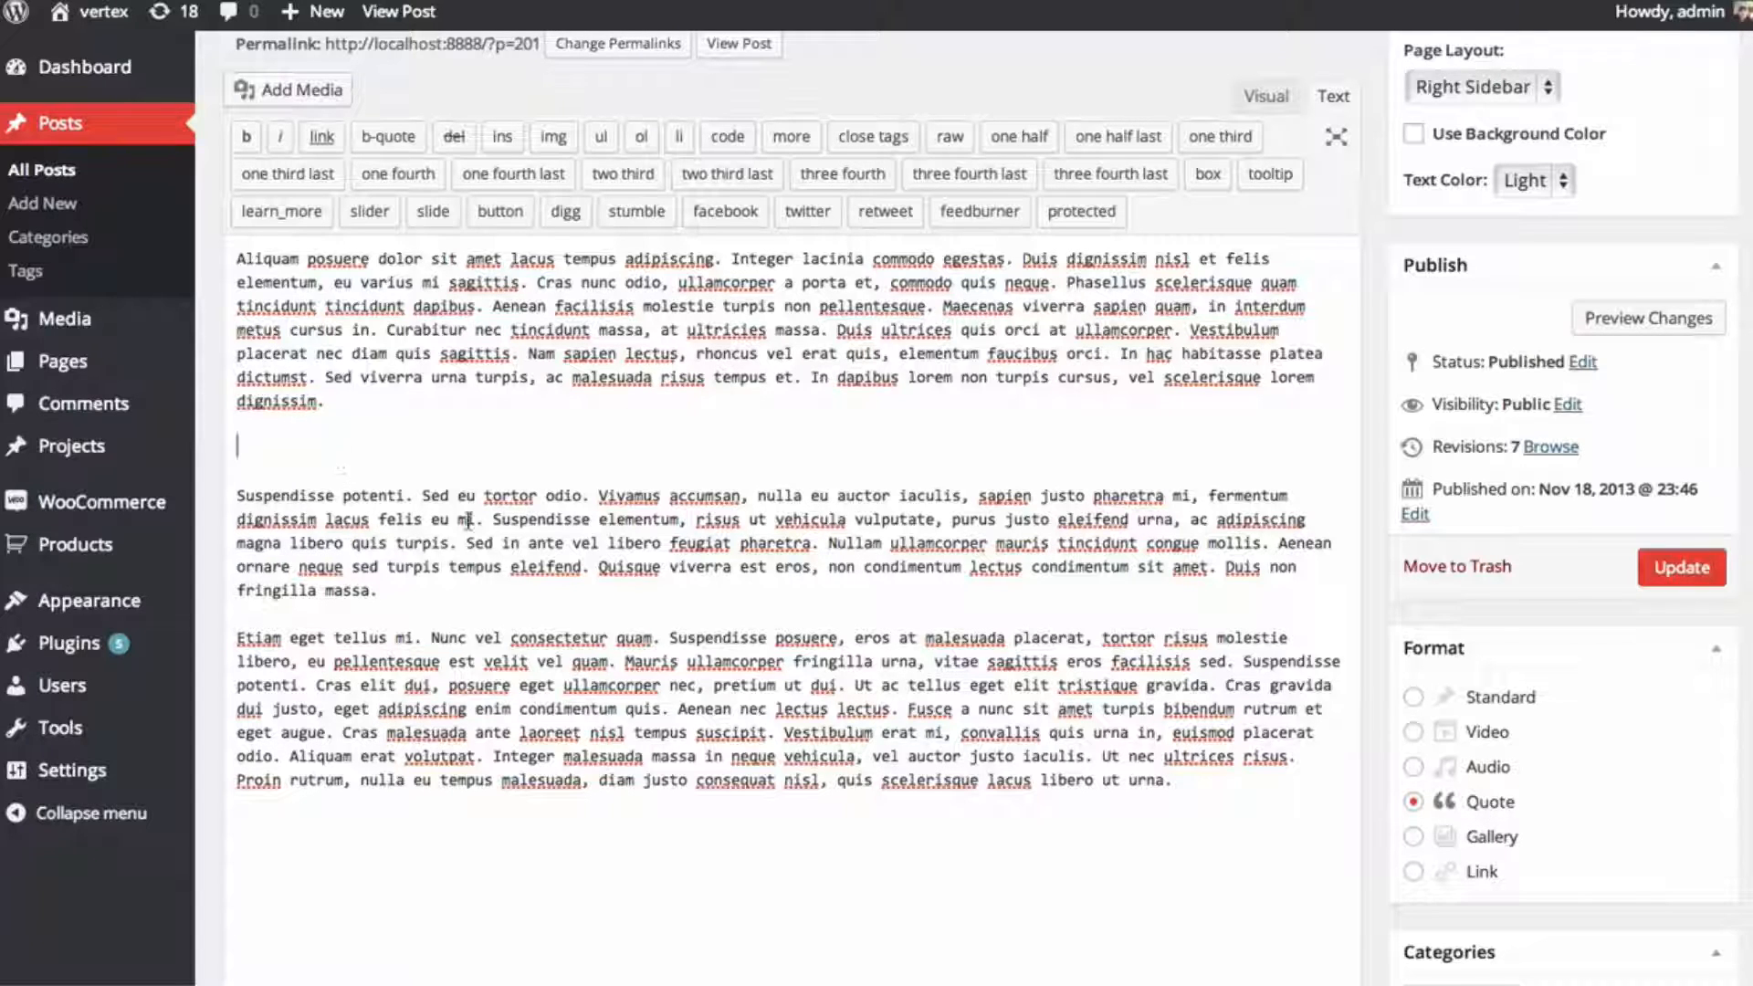
- Copy the second paragraph's opening text, "Suspendisse potenti" through "felis eu mi.", into the empty line above it
left_click_drag(491, 519, 227, 503)
key("ctrl+c")
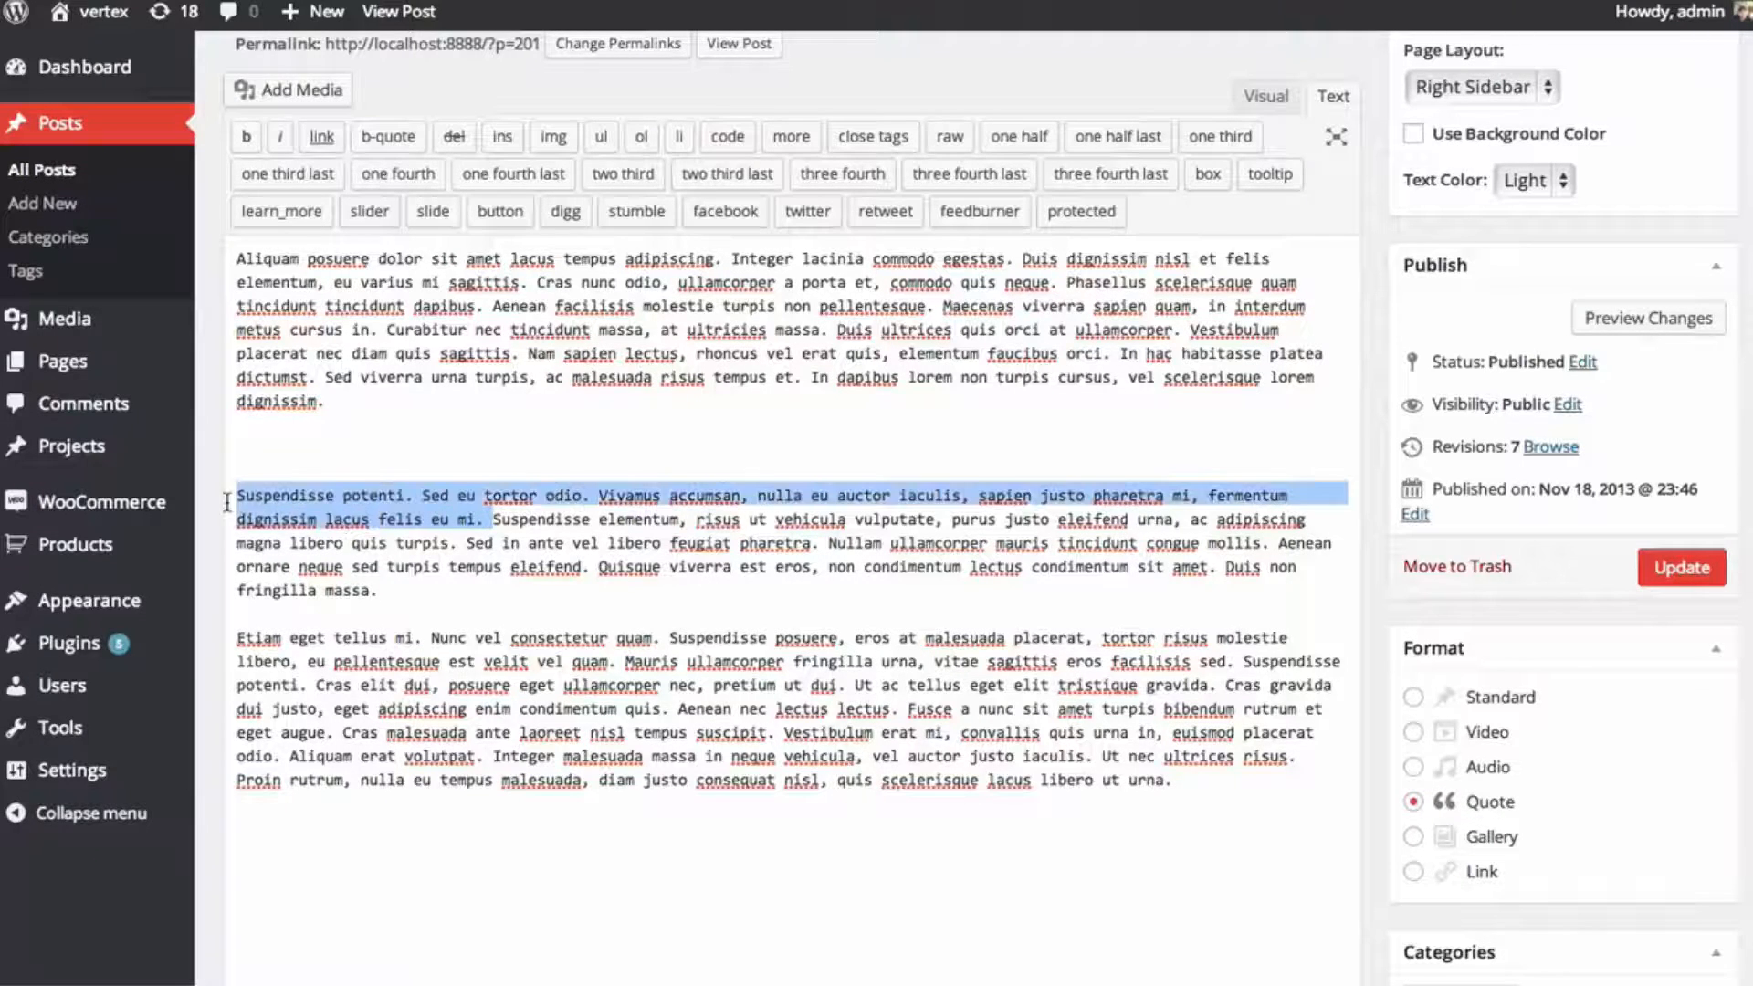
left_click(269, 469)
key("ctrl+v")
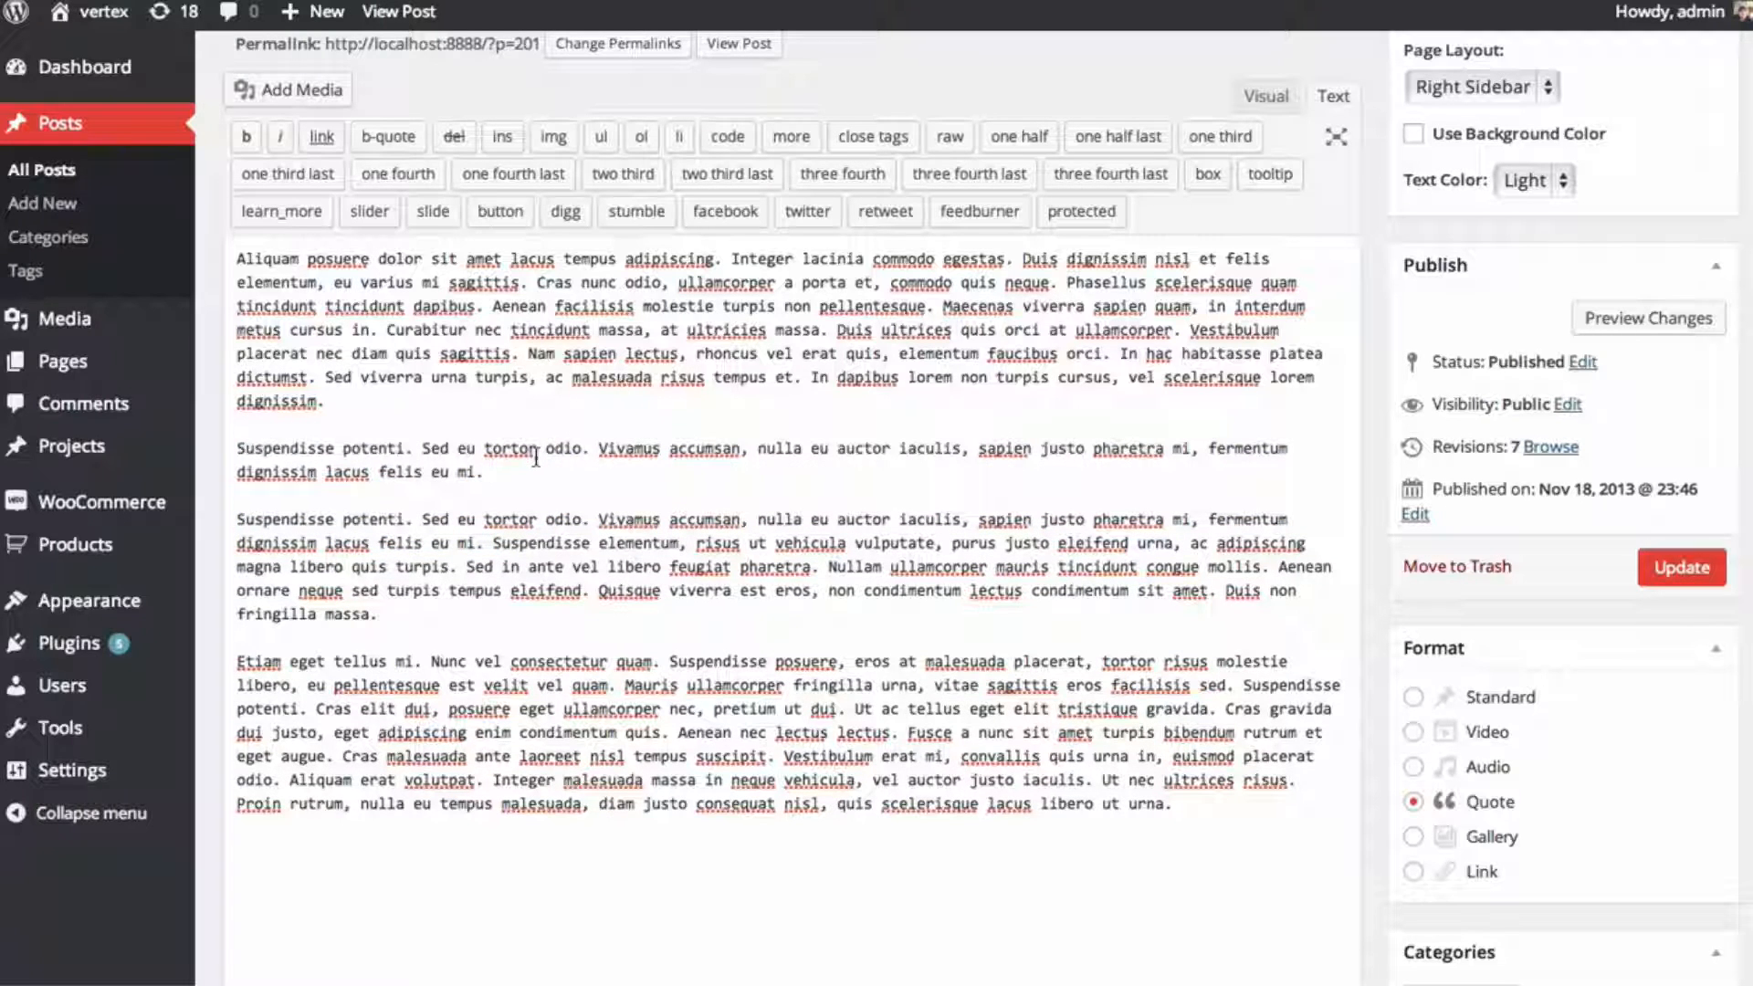
- Format the copied Suspendisse potenti text as a blockquote in the visual editor
left_click_drag(496, 470, 235, 447)
left_click(1260, 95)
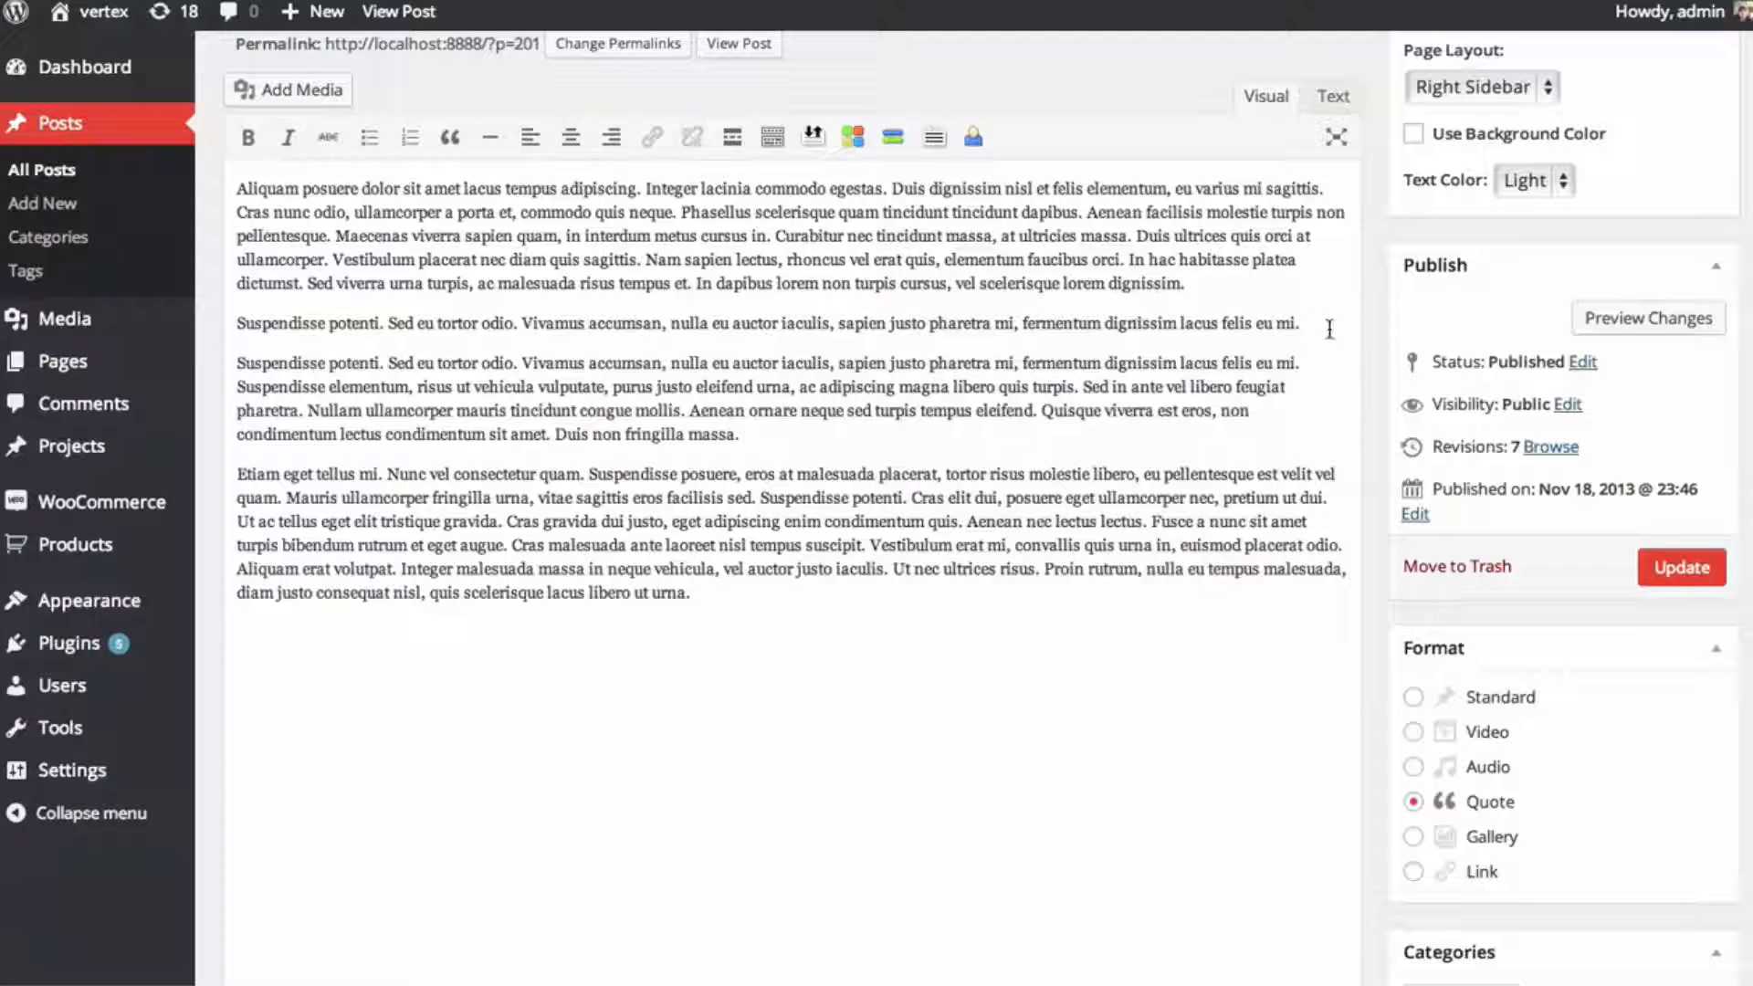
left_click_drag(1321, 323, 197, 330)
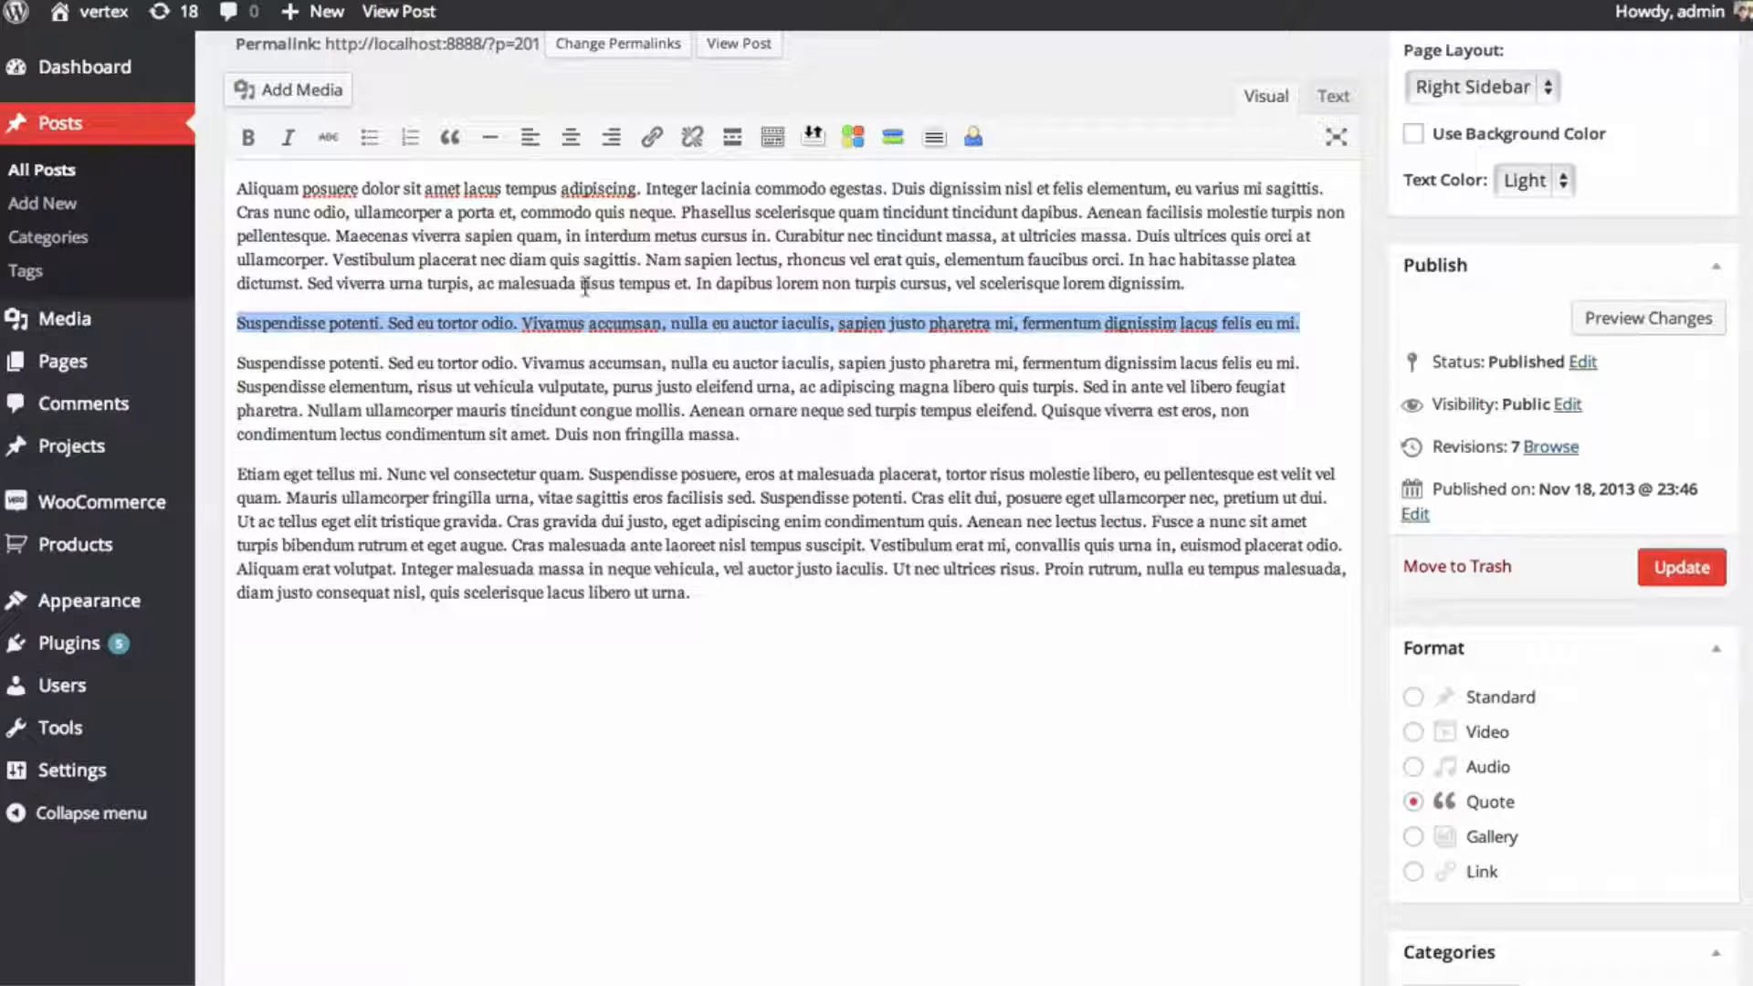
left_click(450, 140)
left_click(486, 347)
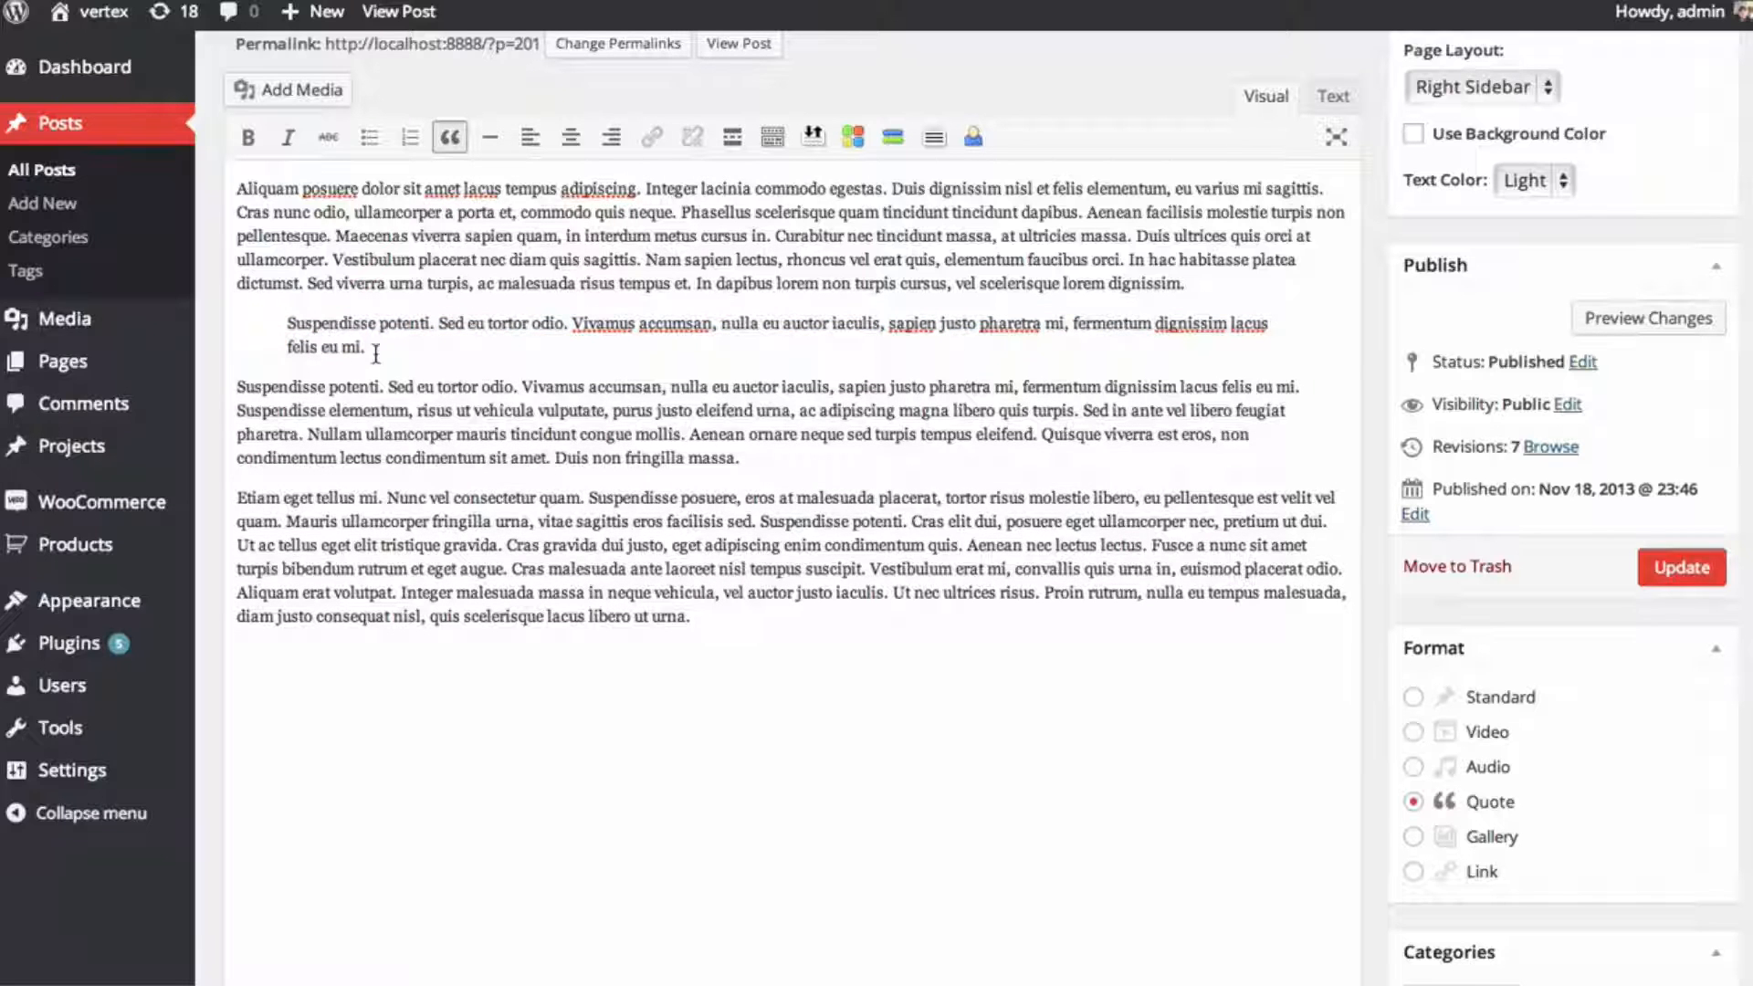
- Add an empty line before and after the blockquote in the post's HTML source and review its opening and closing tags
left_click(1334, 95)
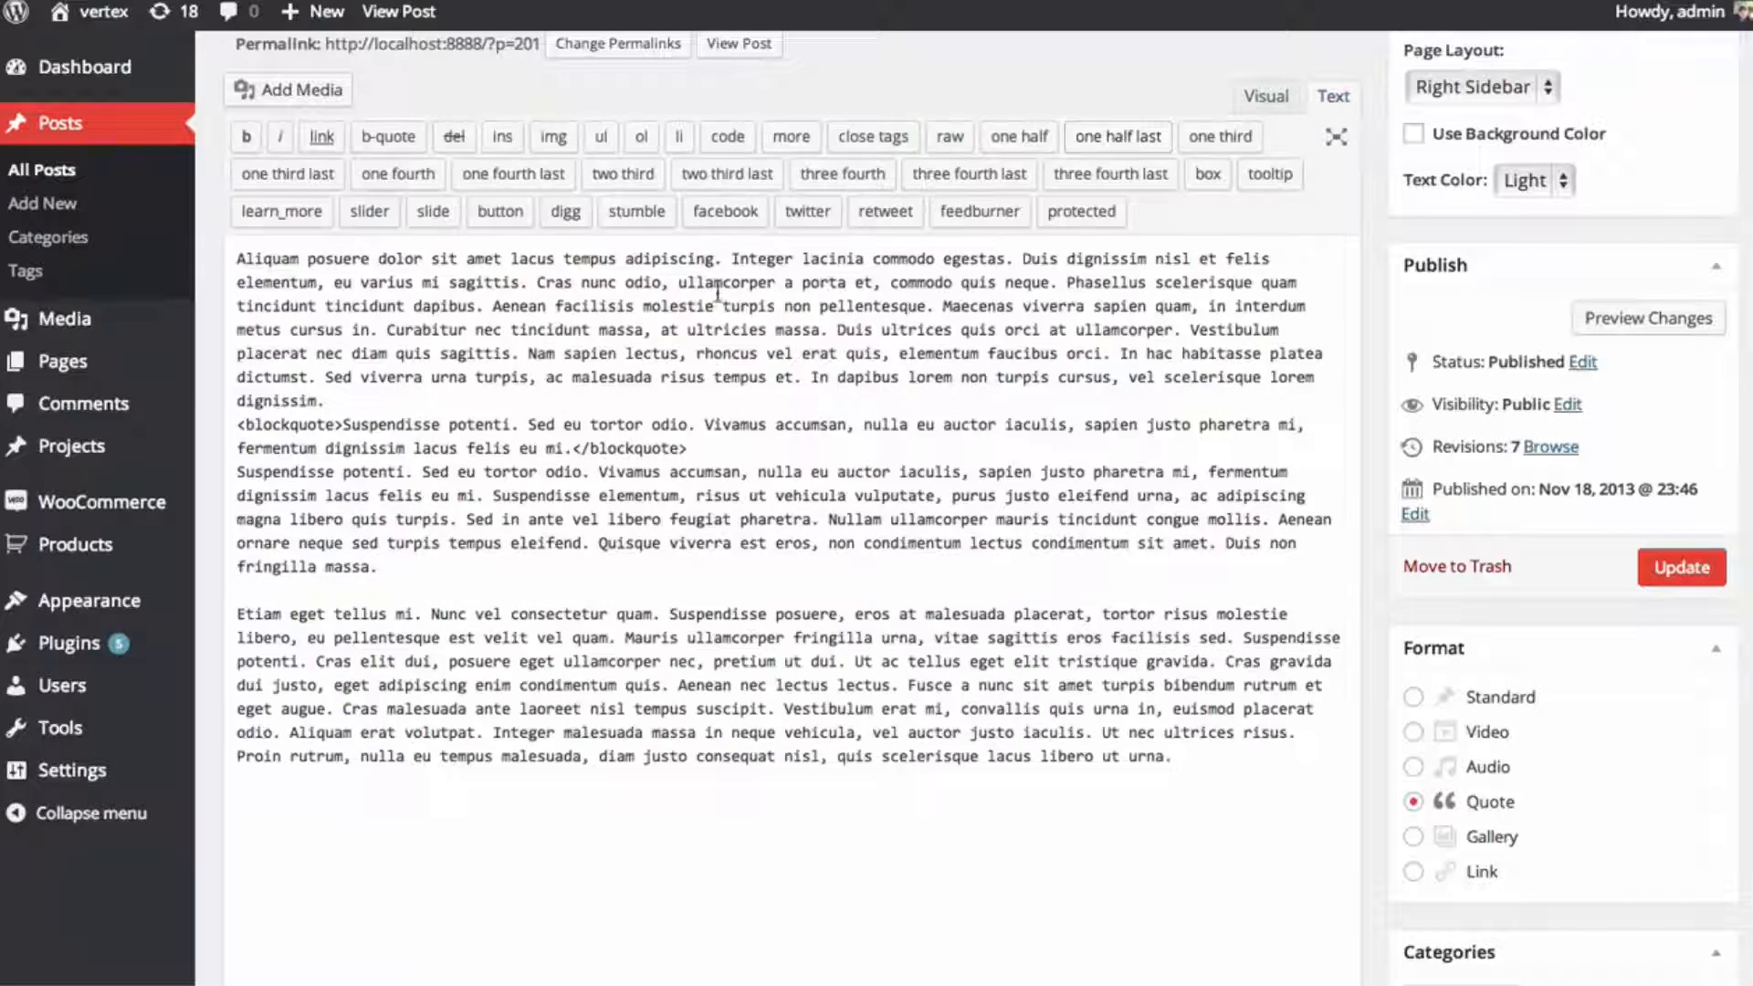
key("Return")
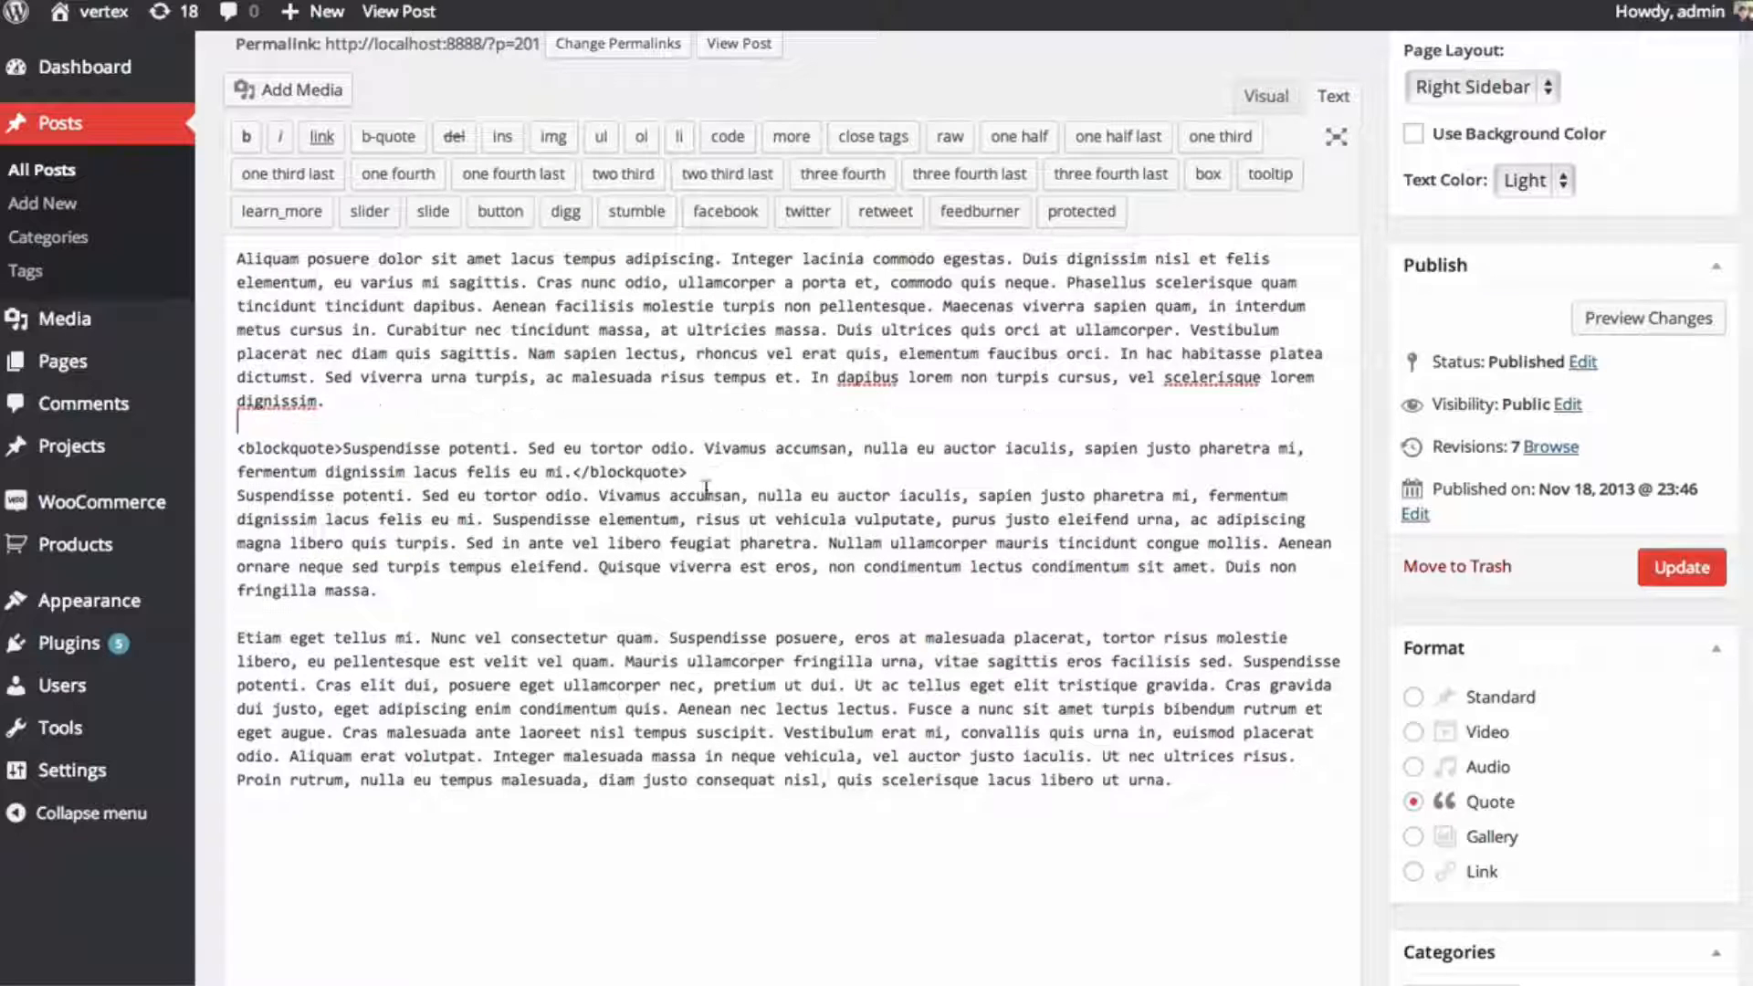
left_click(694, 472)
key("Return")
left_click_drag(343, 447, 236, 449)
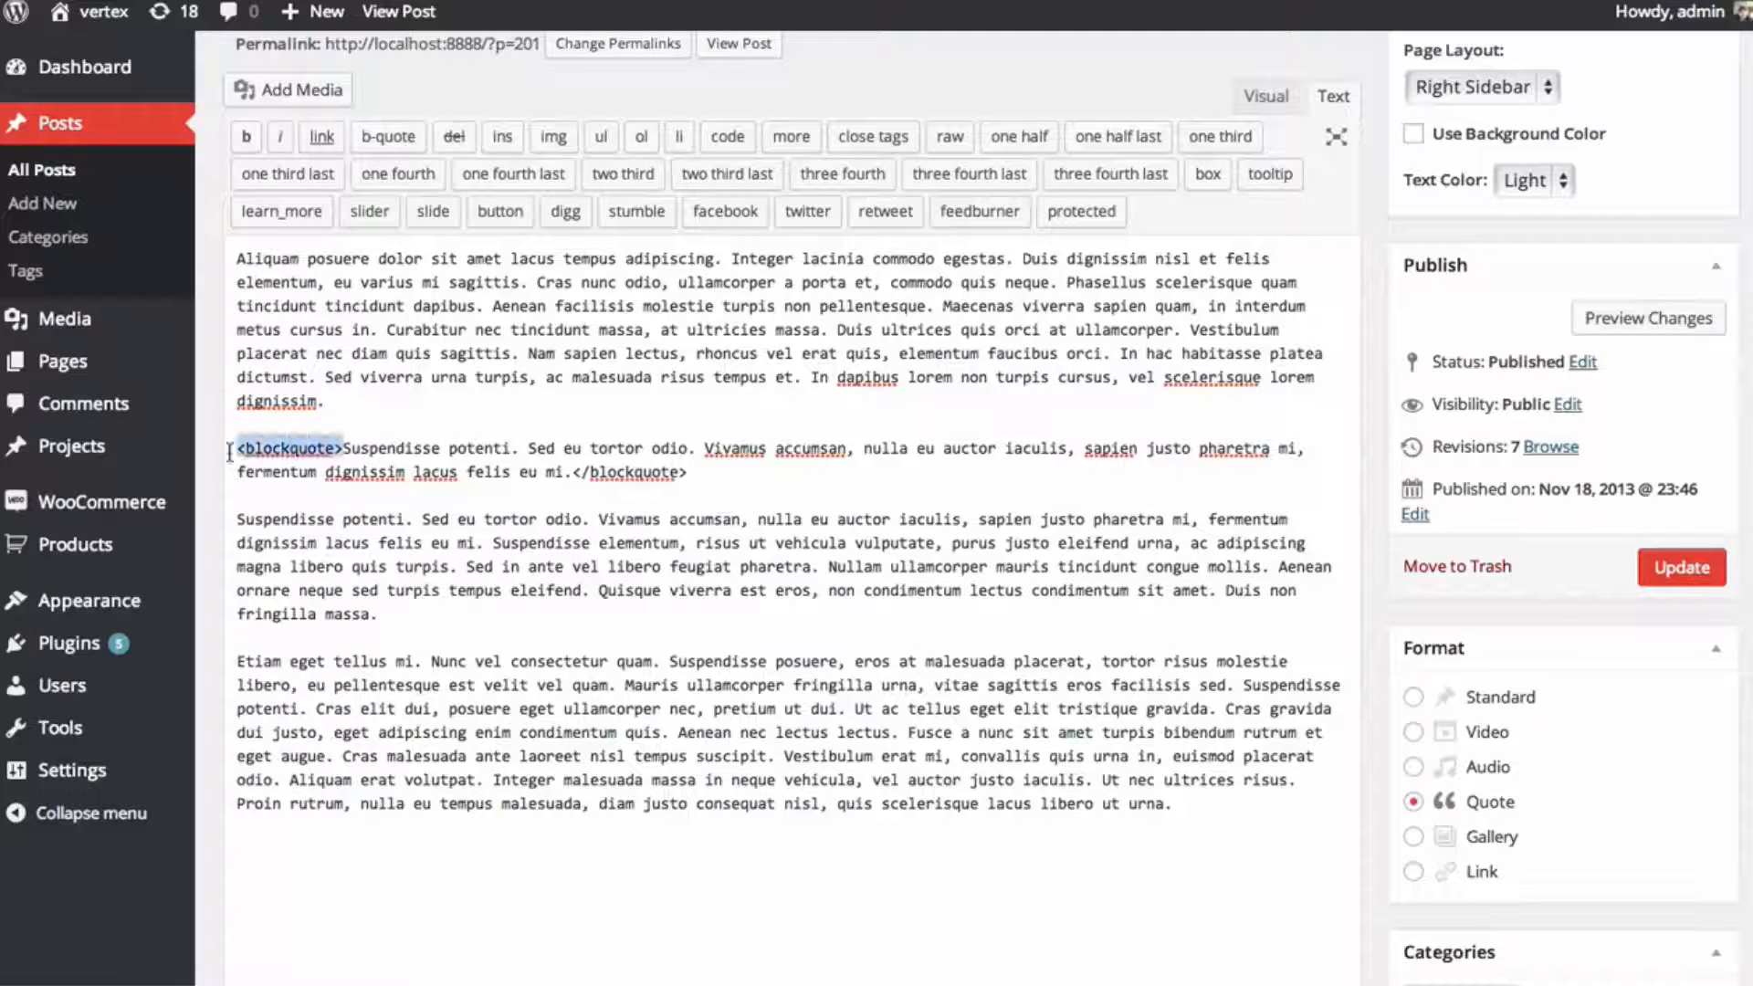
left_click(717, 472)
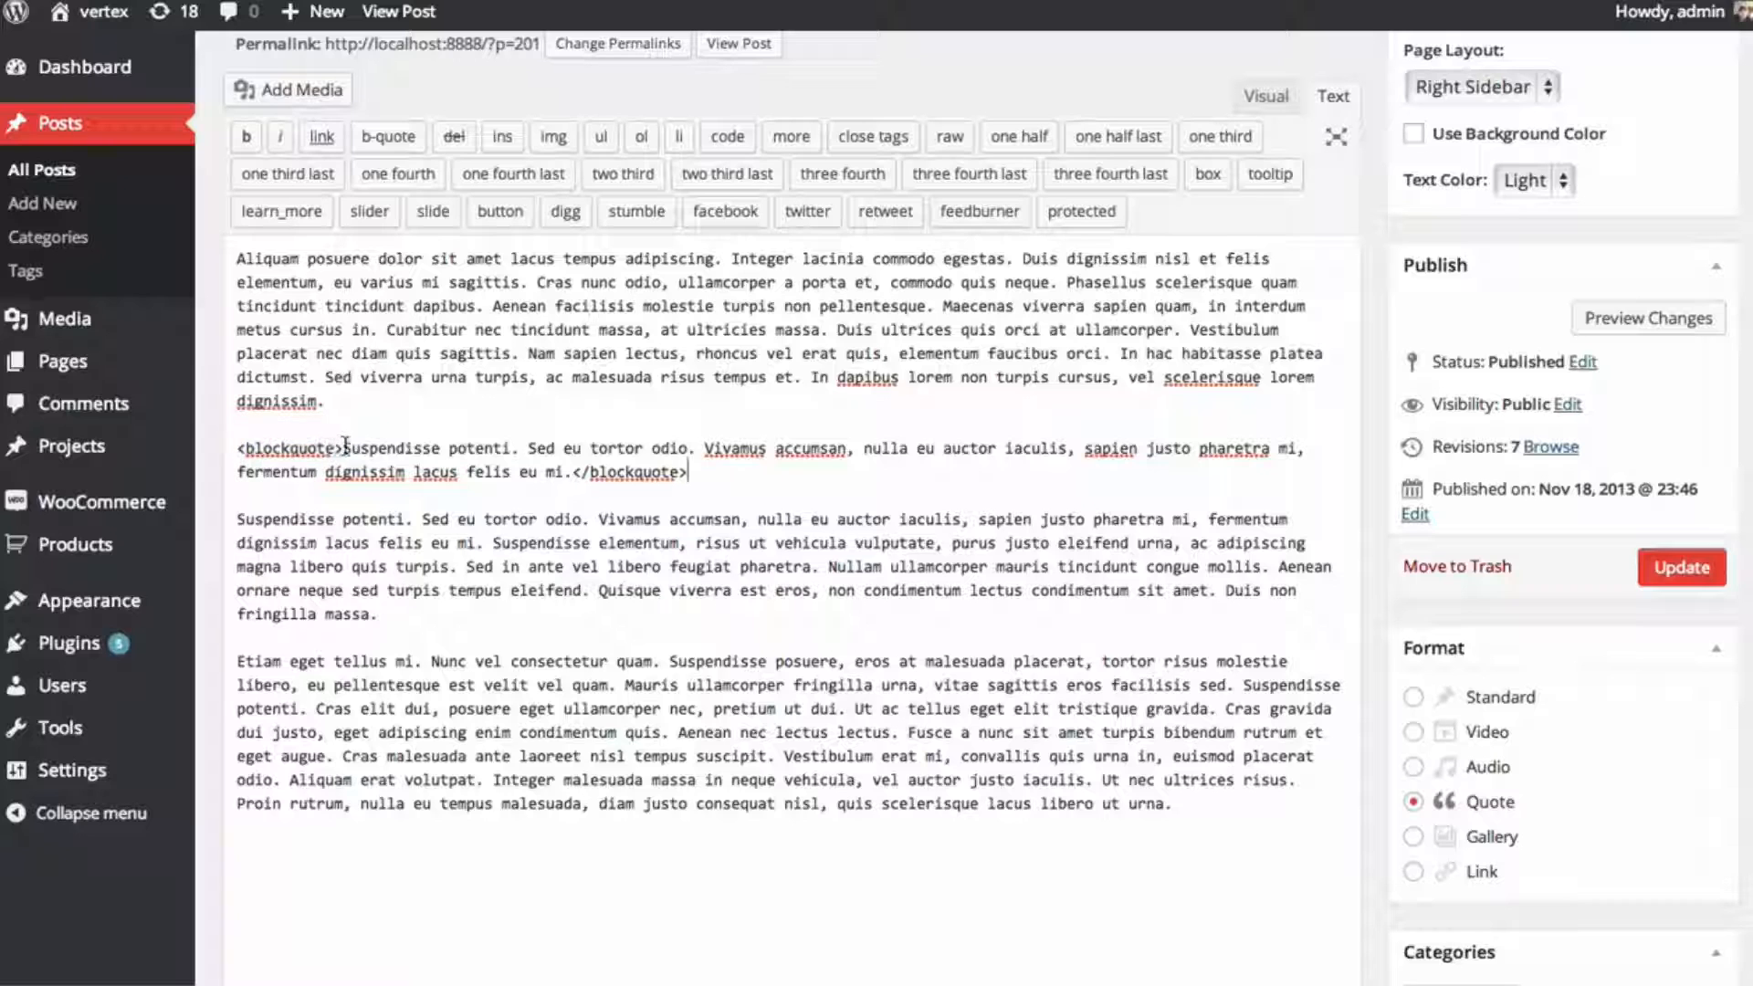
left_click_drag(343, 448, 236, 449)
left_click_drag(711, 472, 567, 472)
- Return to the visual editor, update the quote post and reload the Tiled Blog Layout page
left_click(1265, 96)
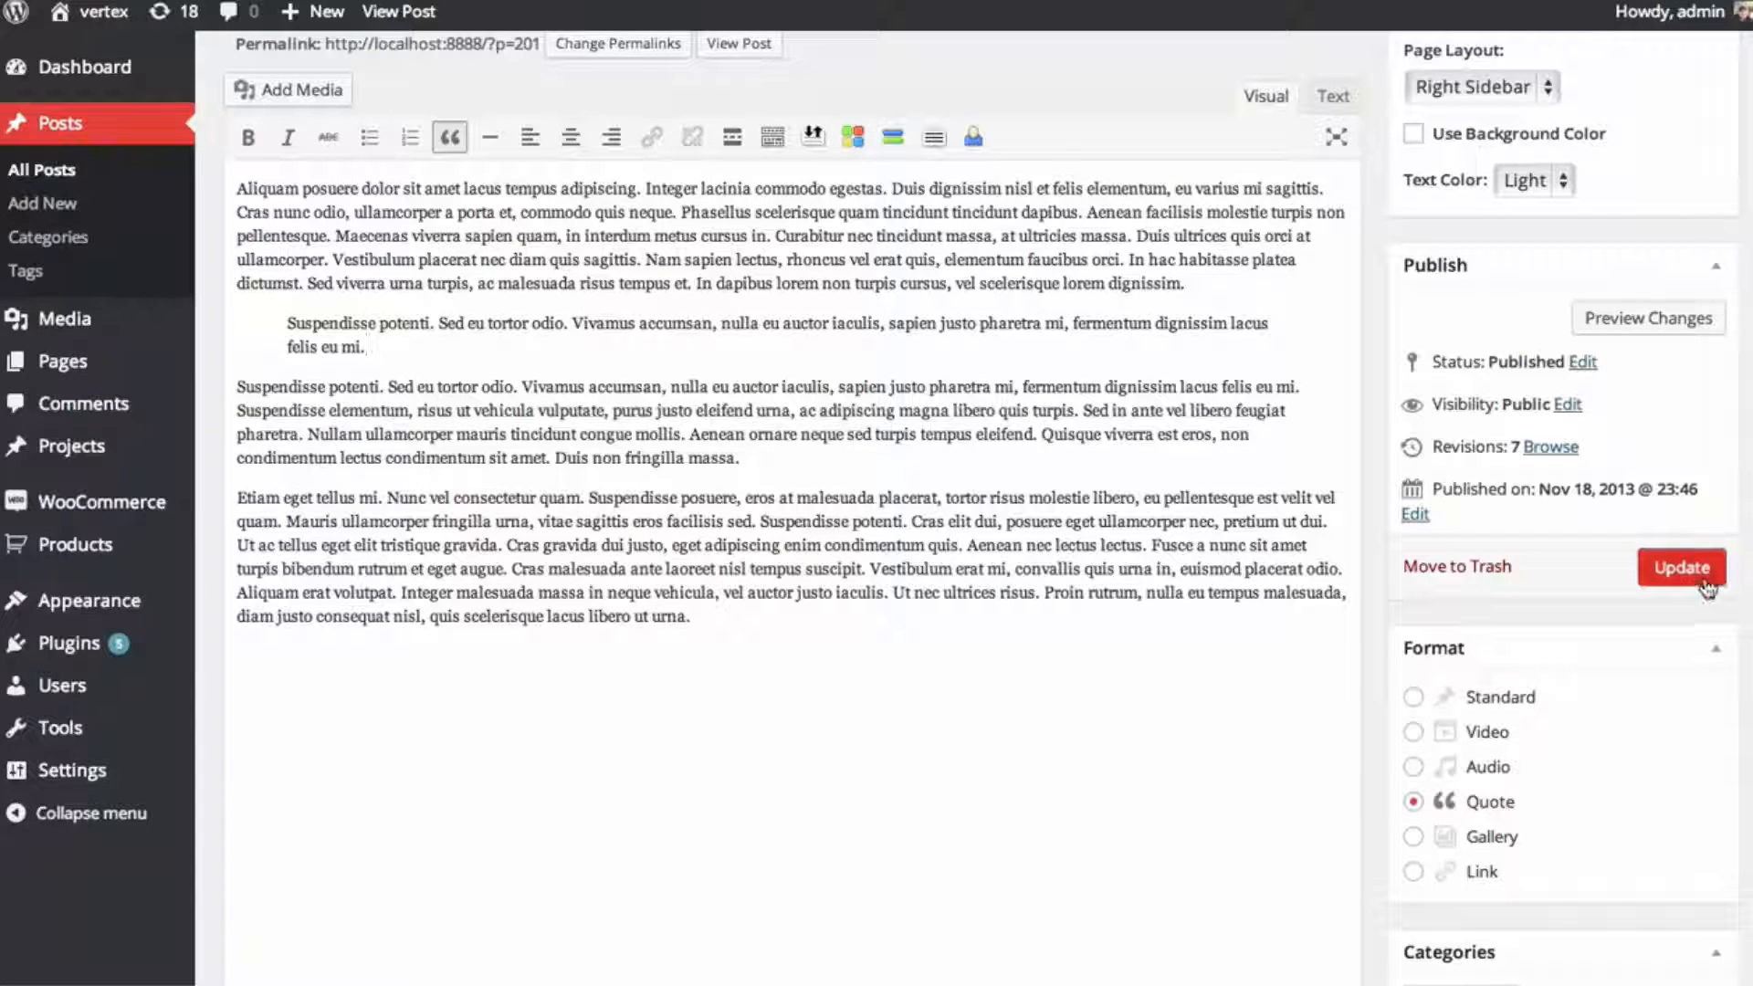
left_click(1681, 567)
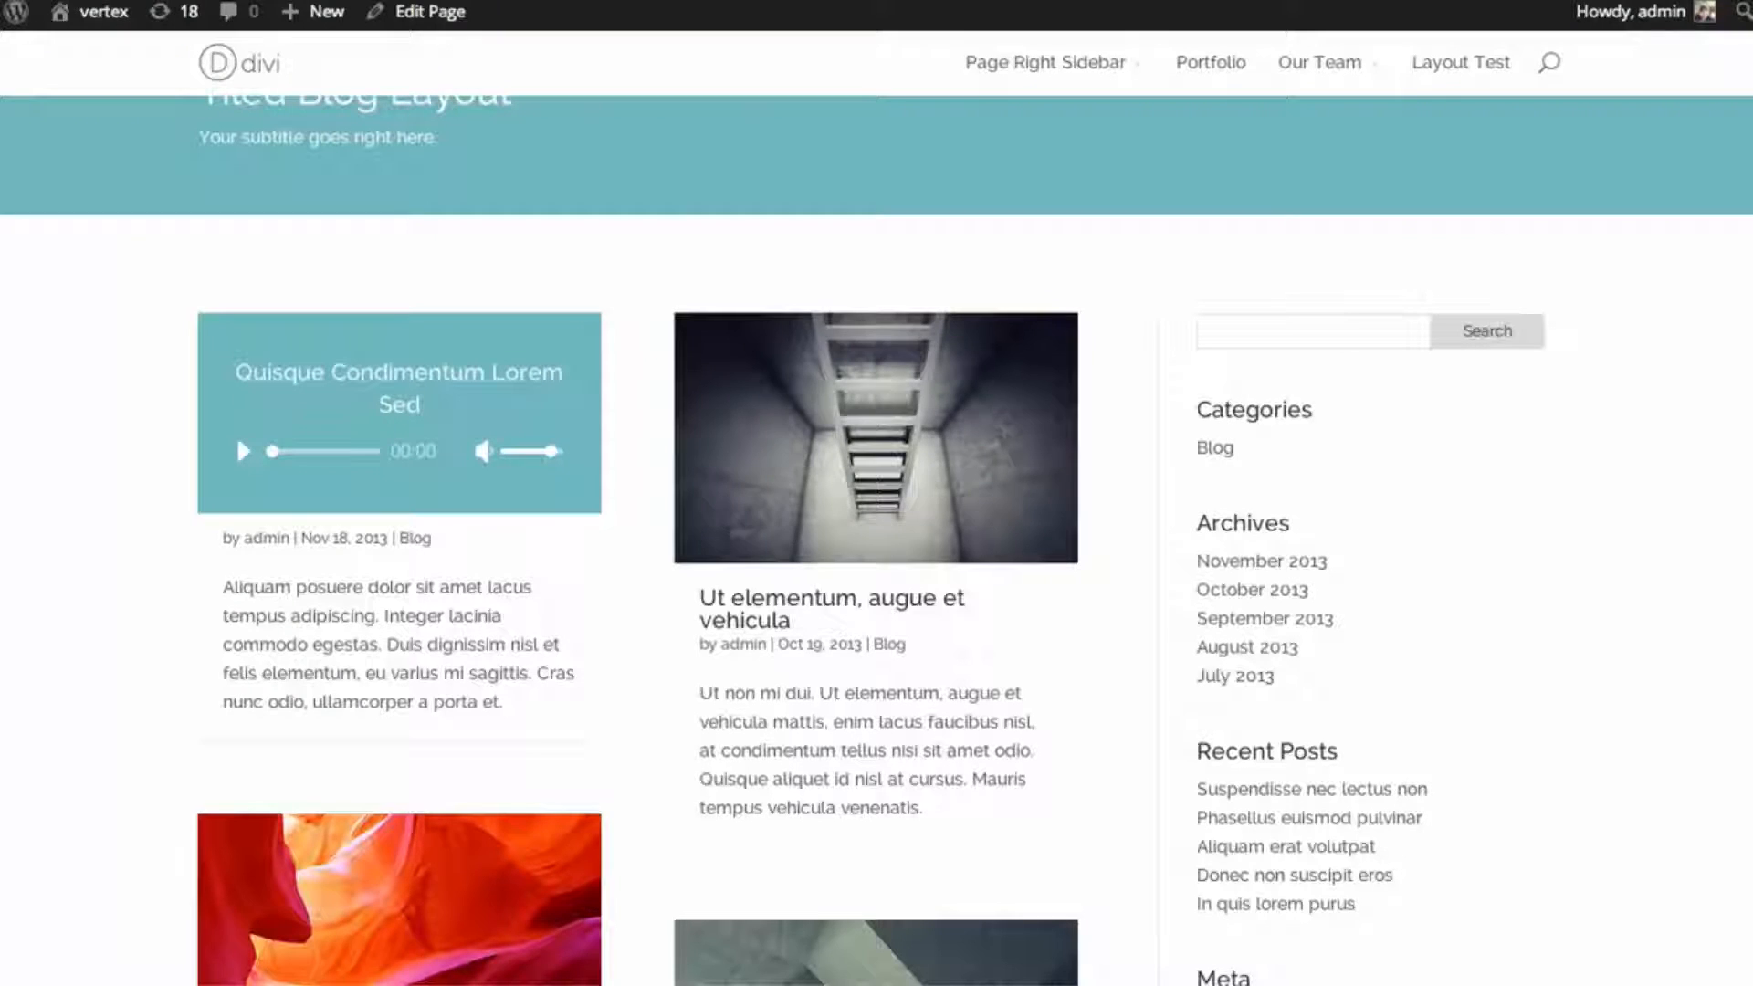
key("ctrl+r")
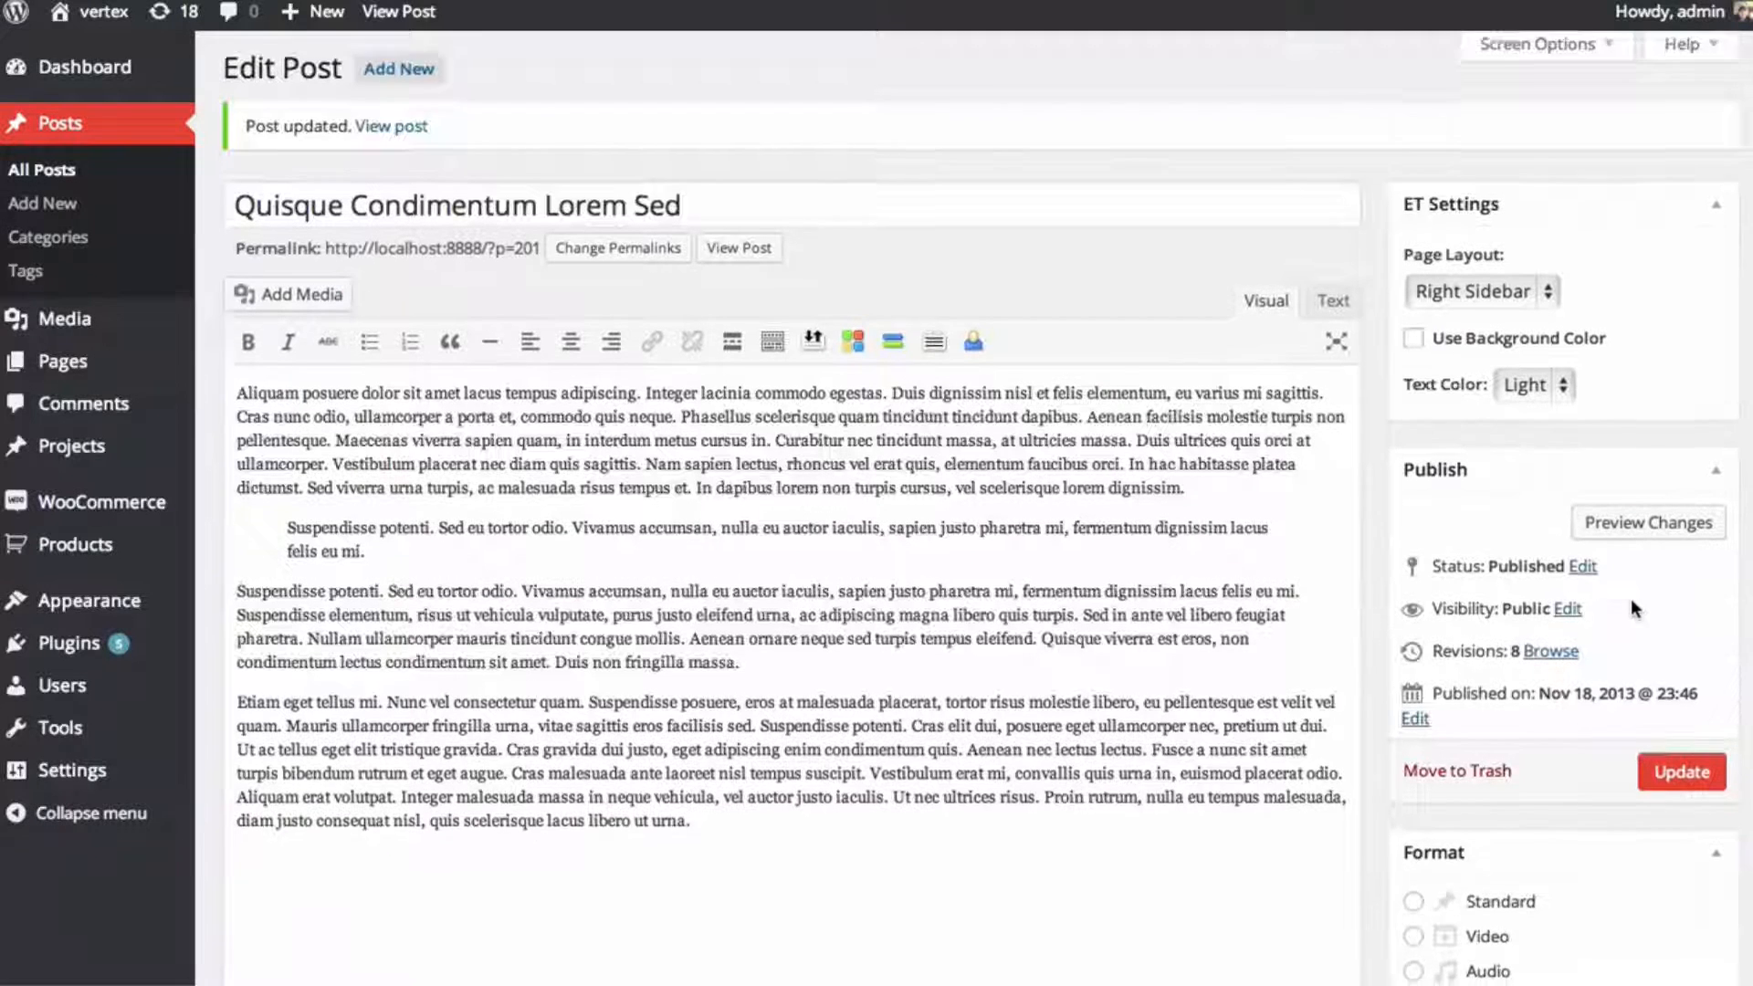
- Switch the post format to Gallery and replace the blockquote after the first paragraph with an empty line
scroll(1631, 599, "down", 2)
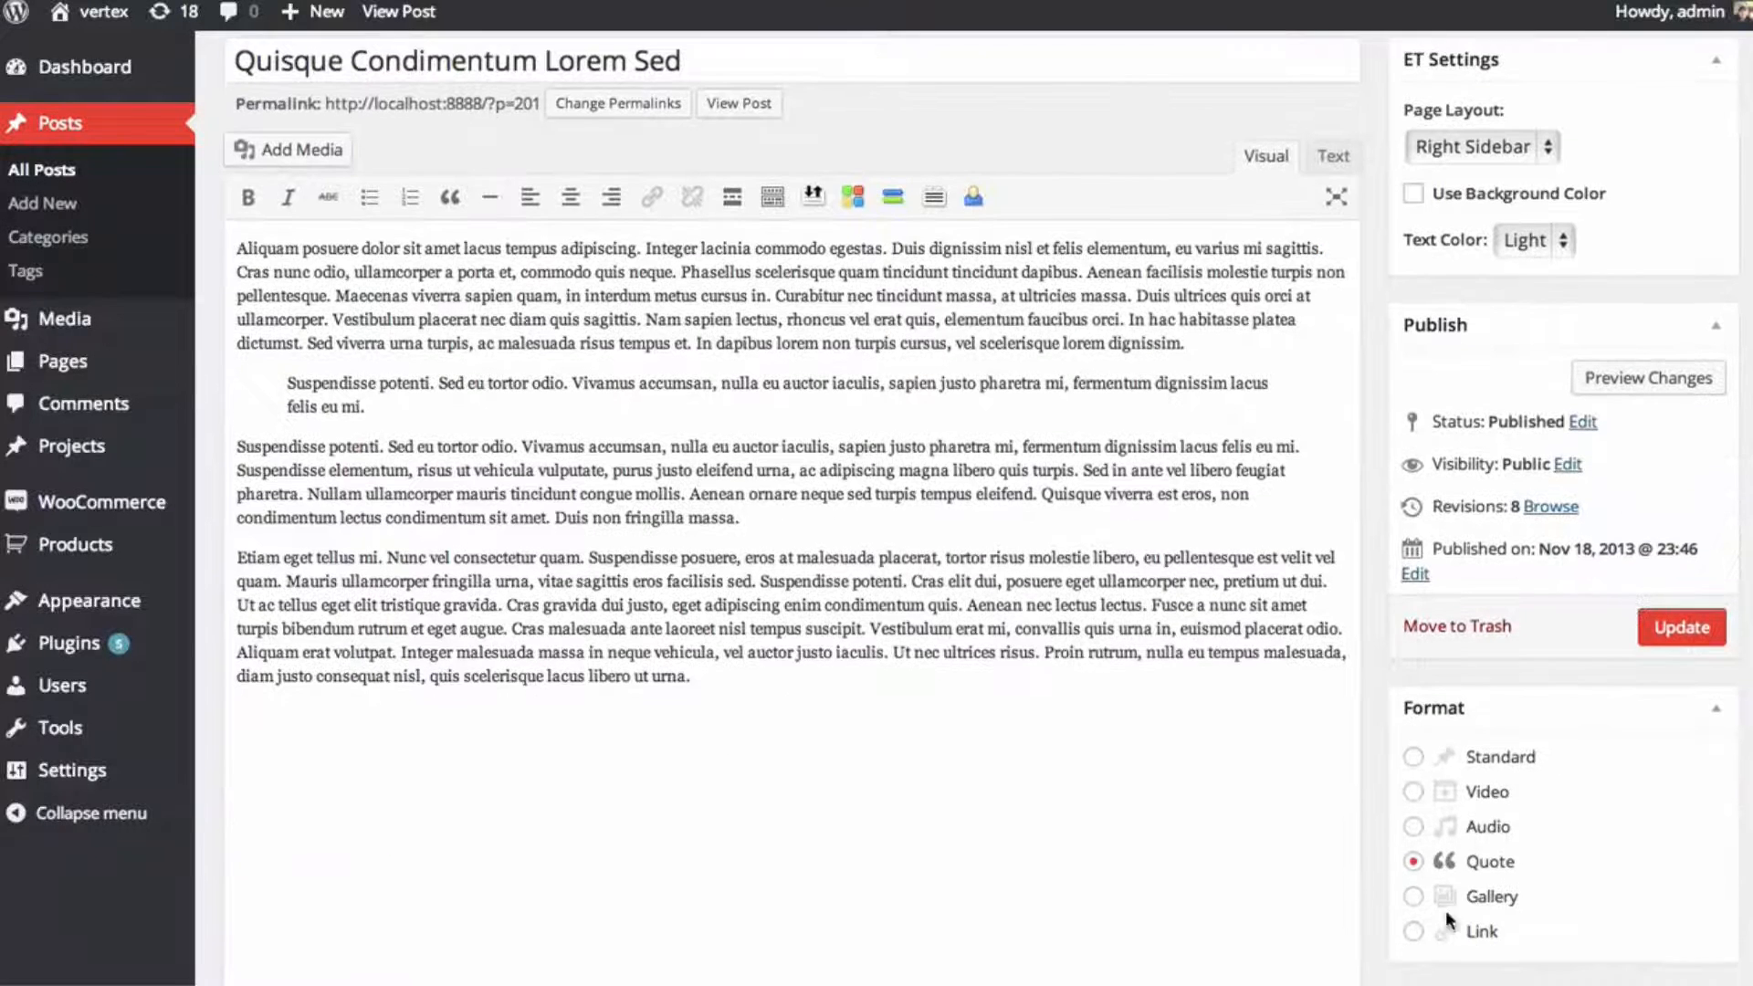
left_click(1414, 898)
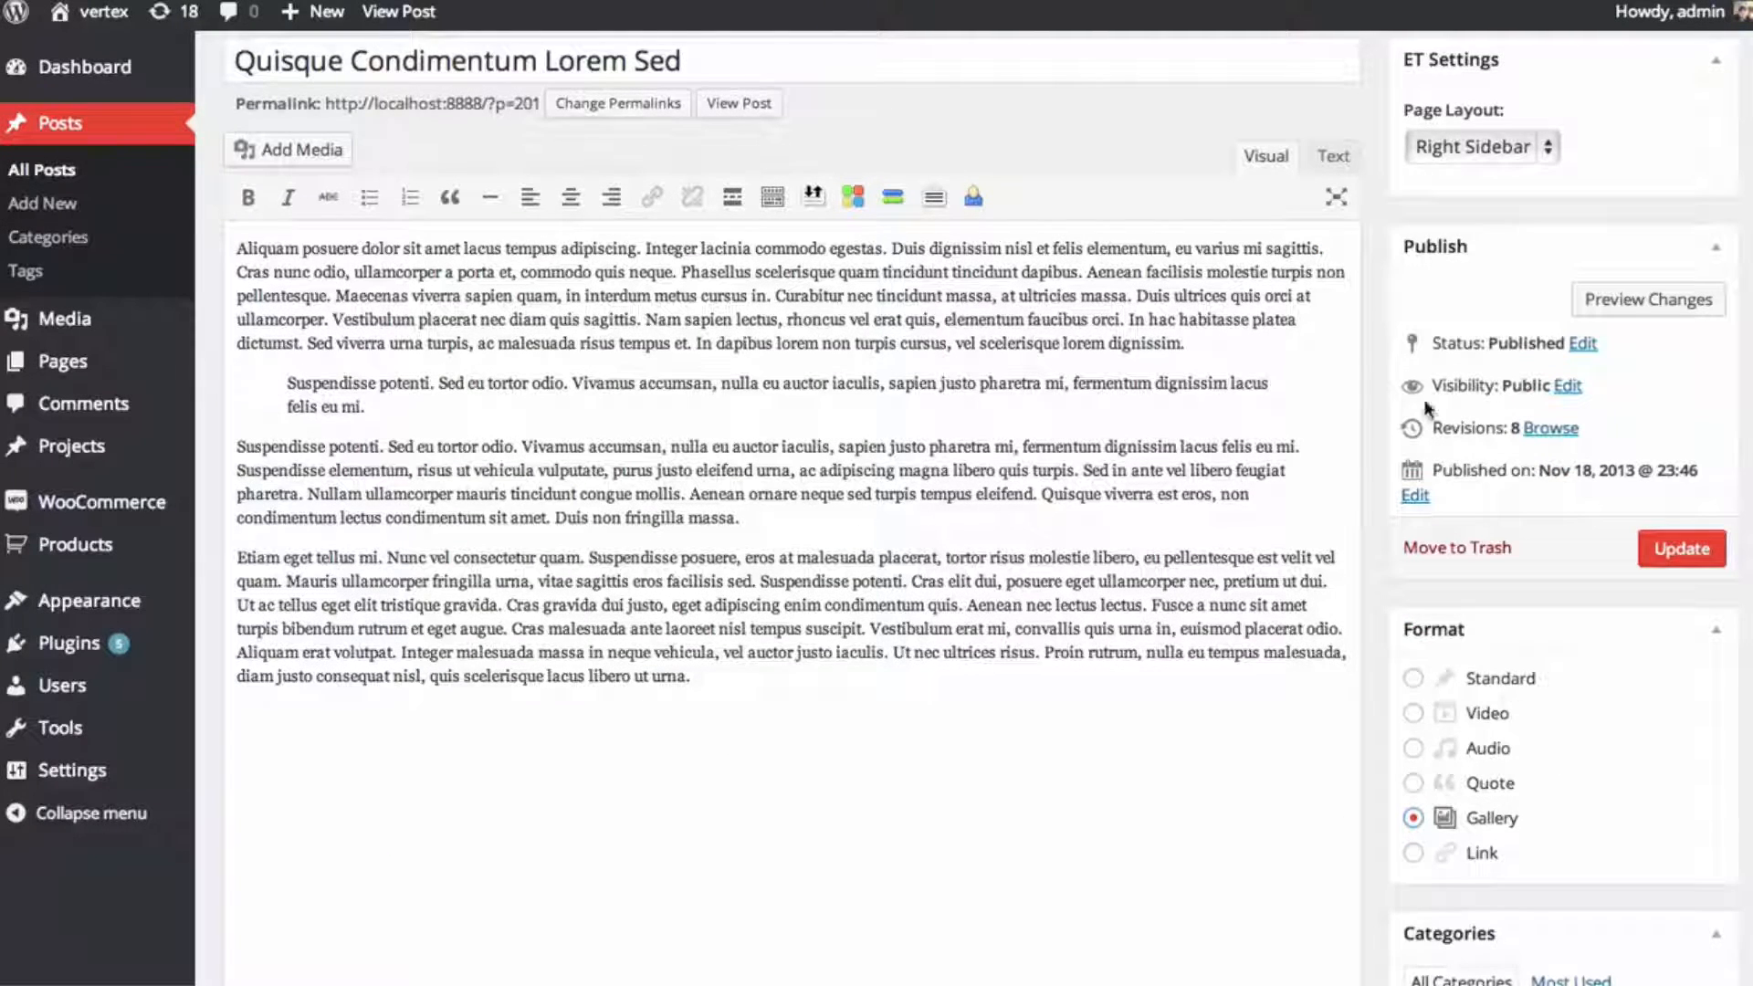
left_click_drag(435, 410, 155, 383)
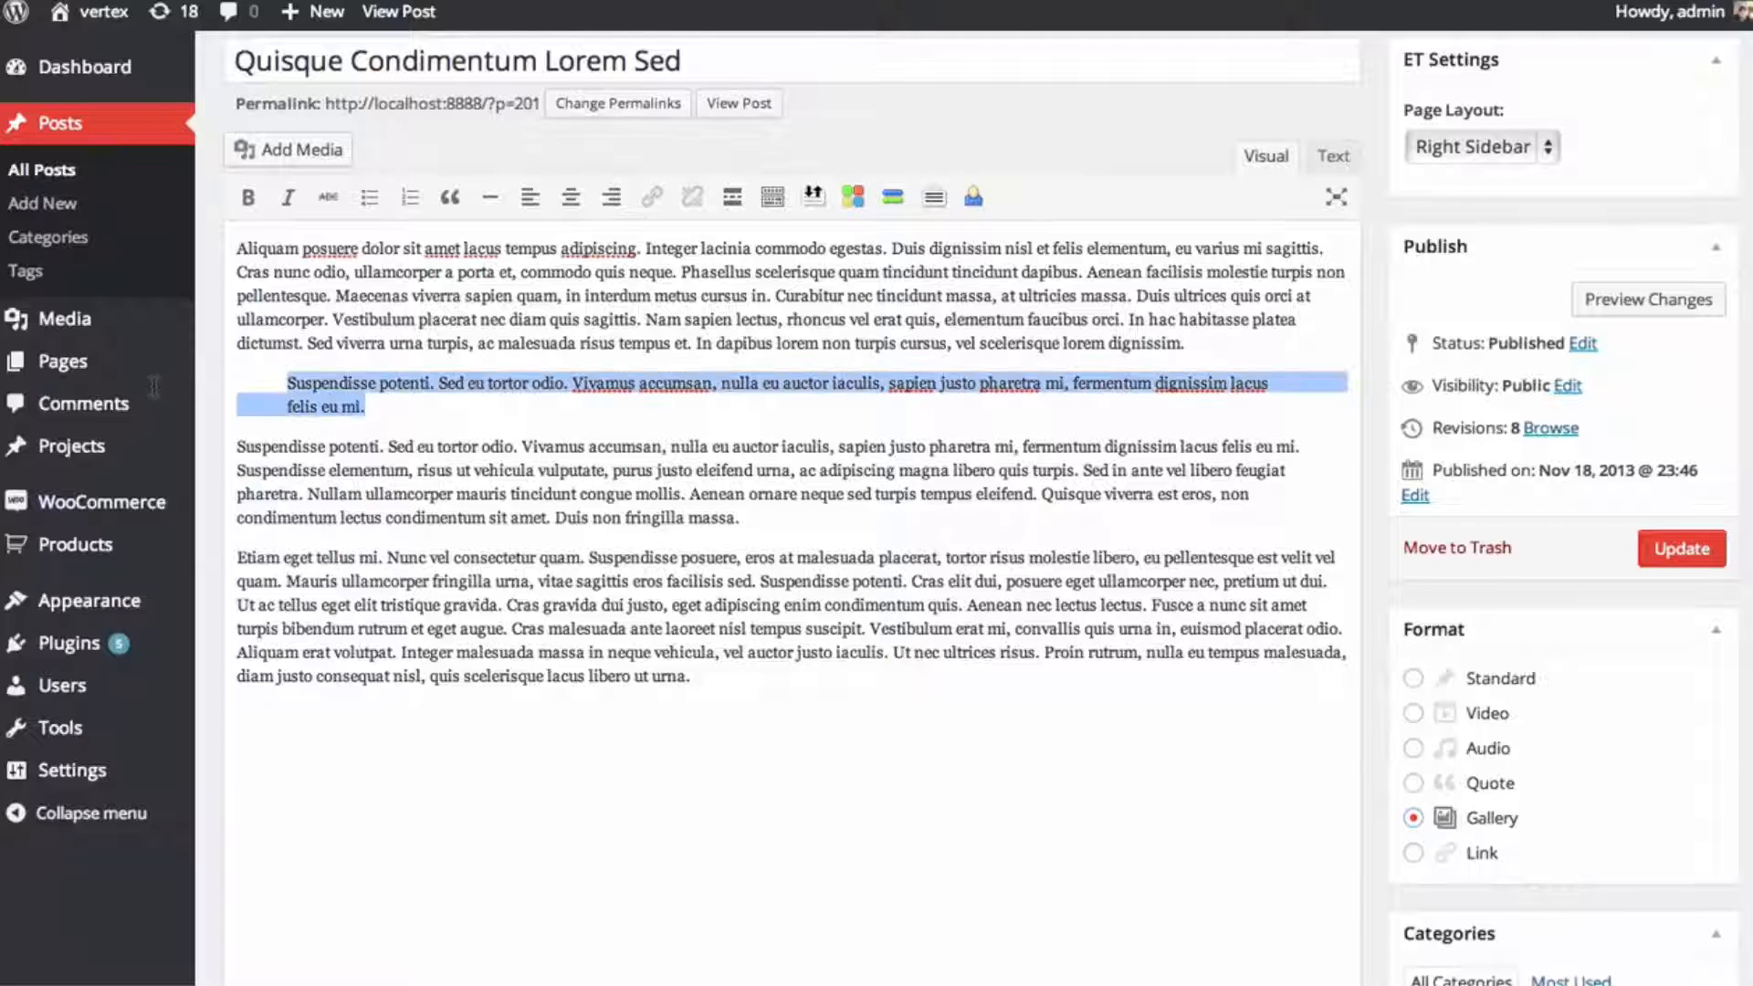
key("BackSpace")
key("BackSpace")
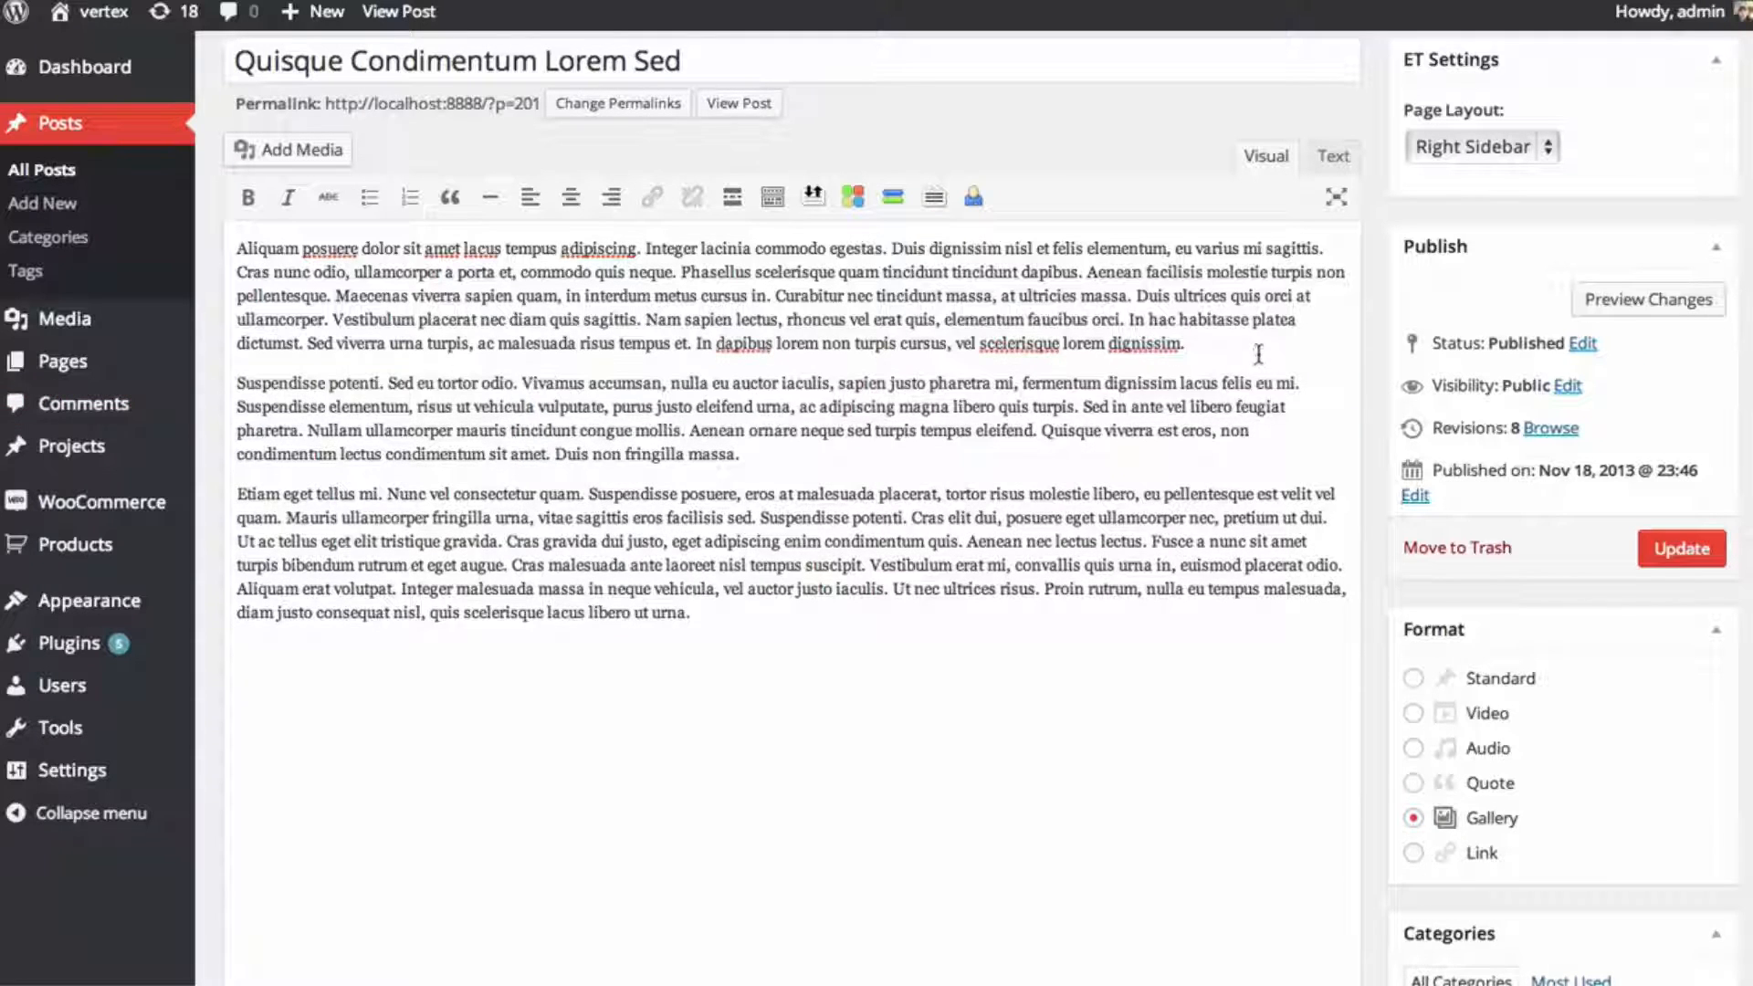
key("Return")
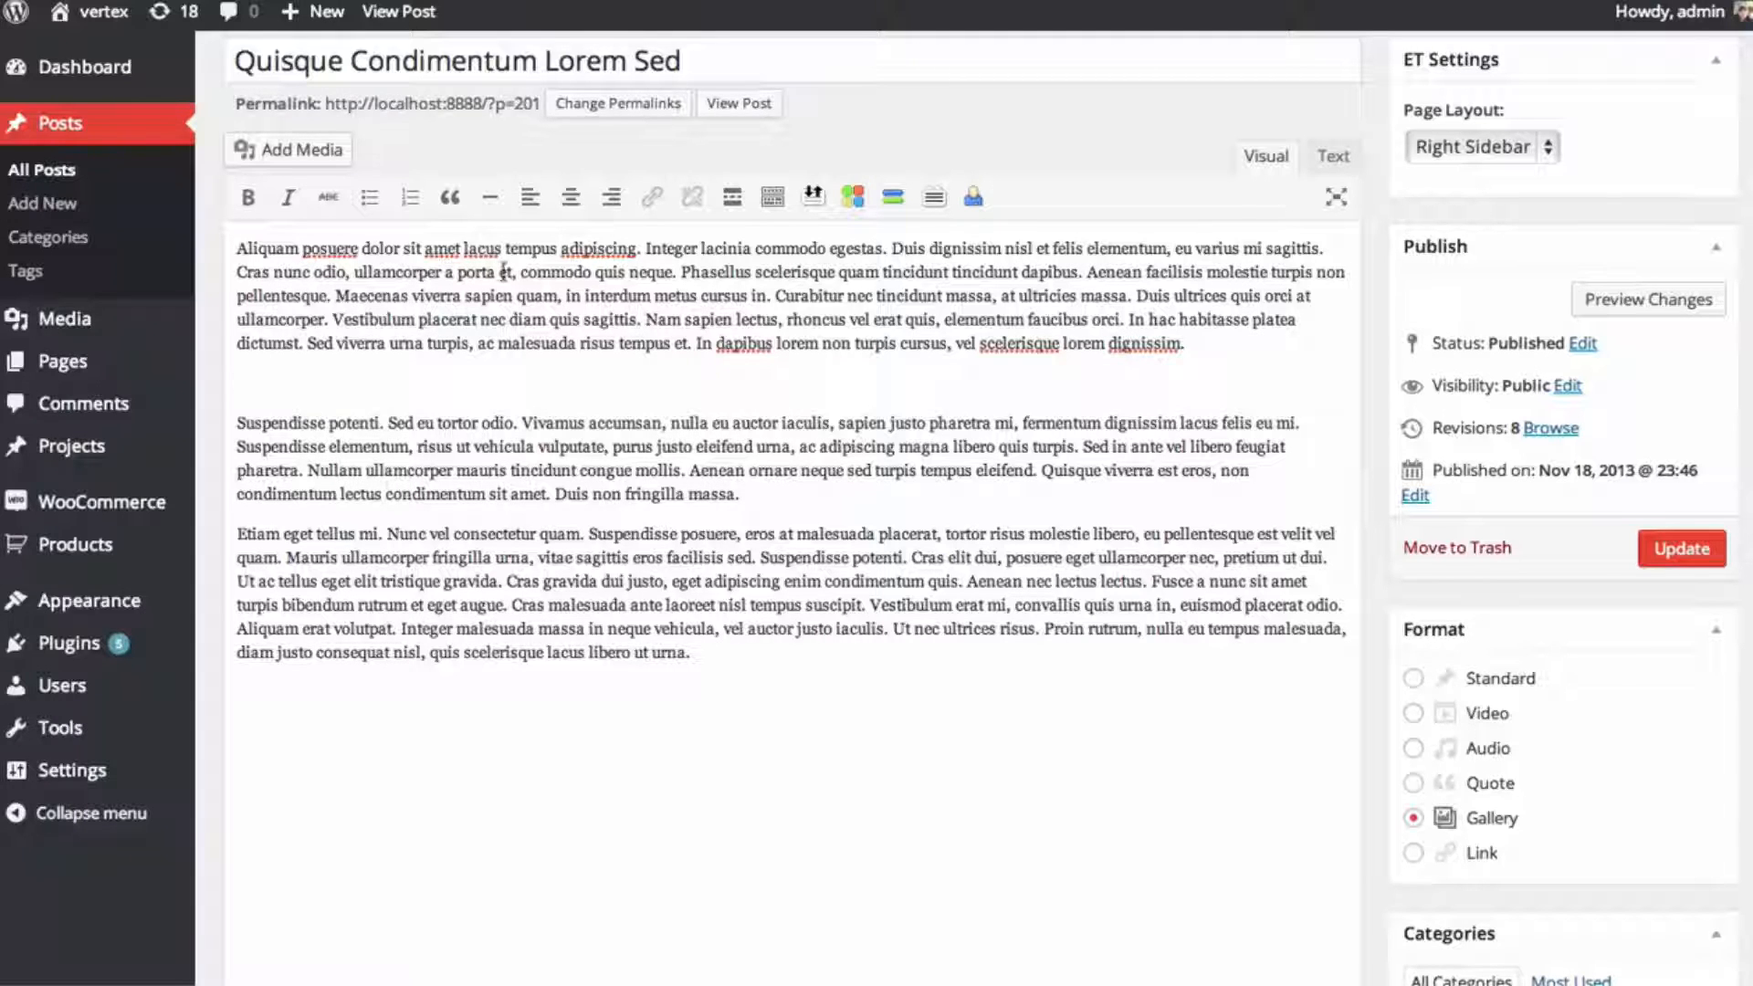
- Create a gallery from the colour space image, space_bg_2 and space_bg, and insert it after the first paragraph
left_click(294, 168)
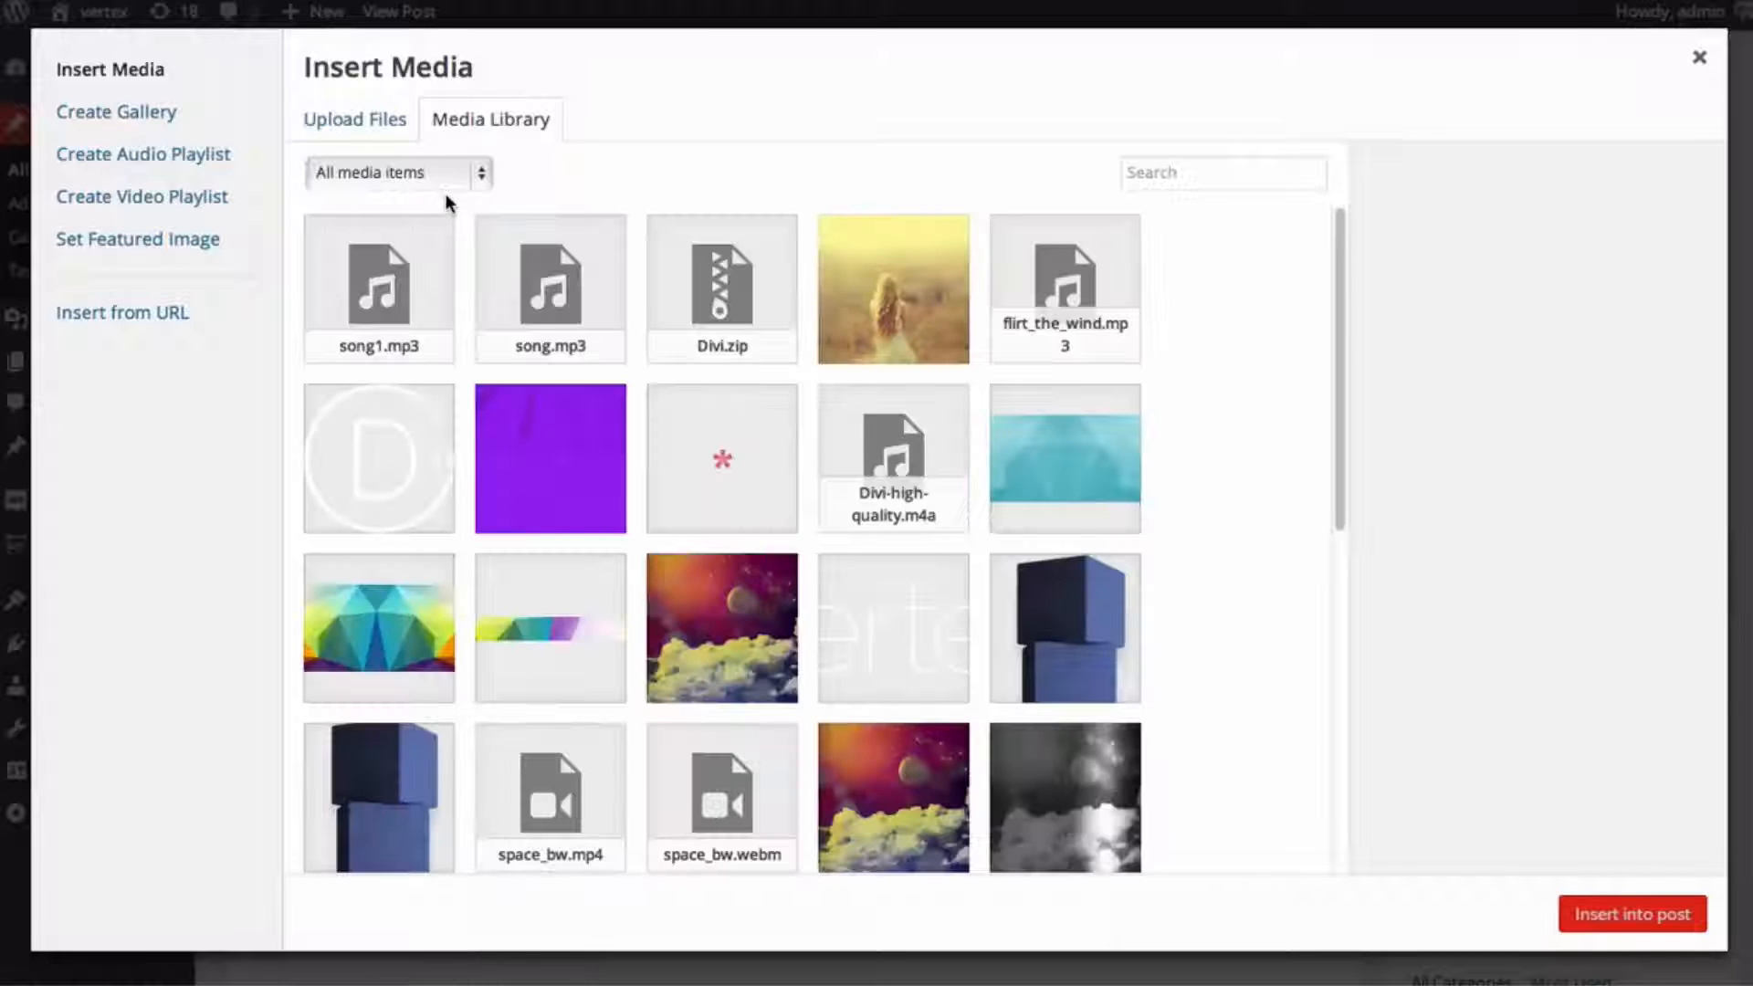
left_click(144, 123)
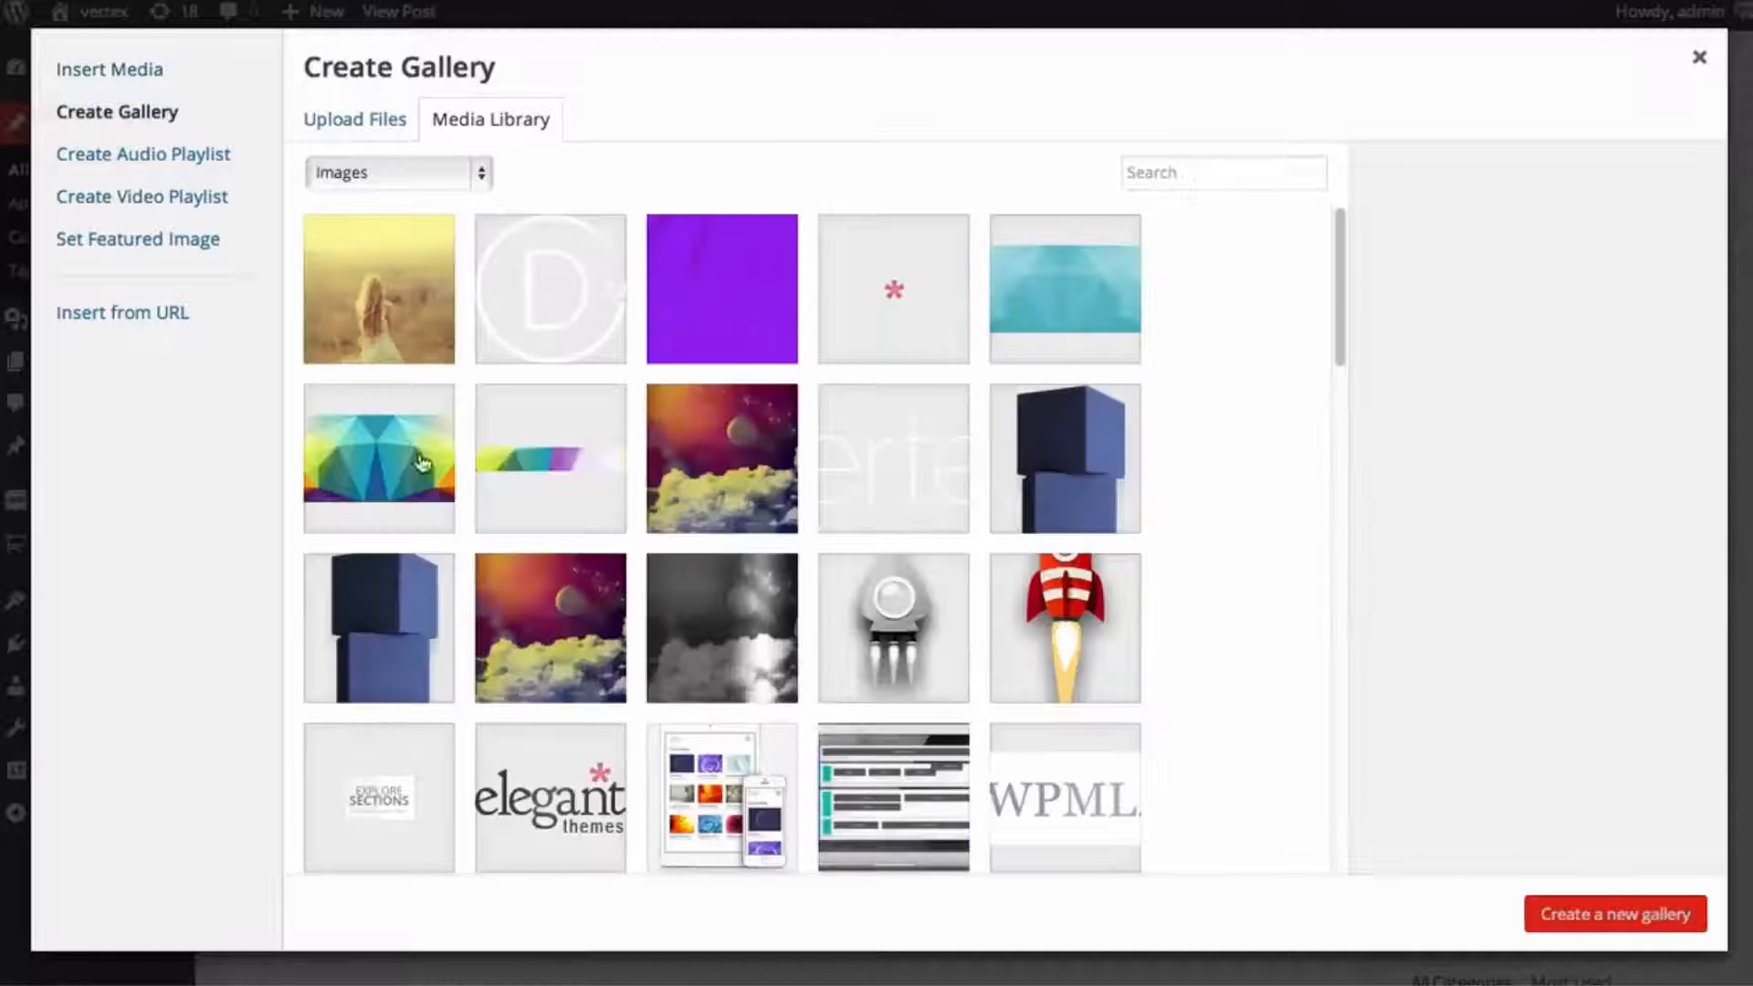
left_click(718, 467)
left_click(733, 598)
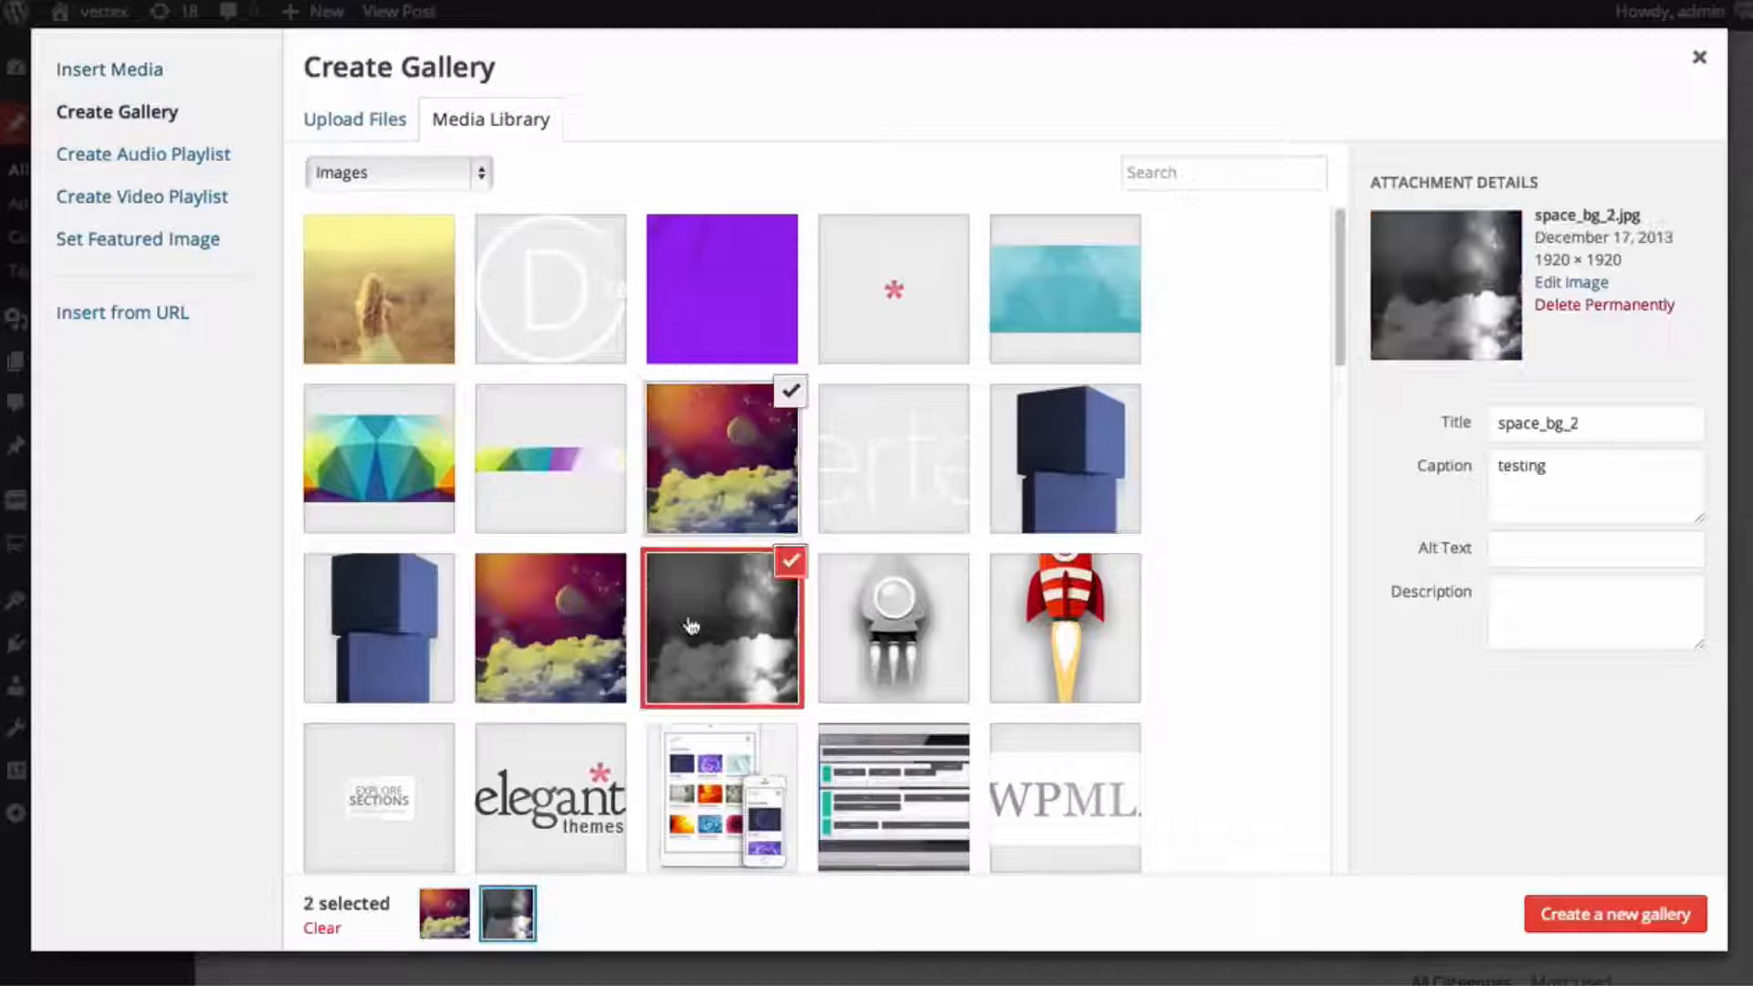
left_click(585, 637)
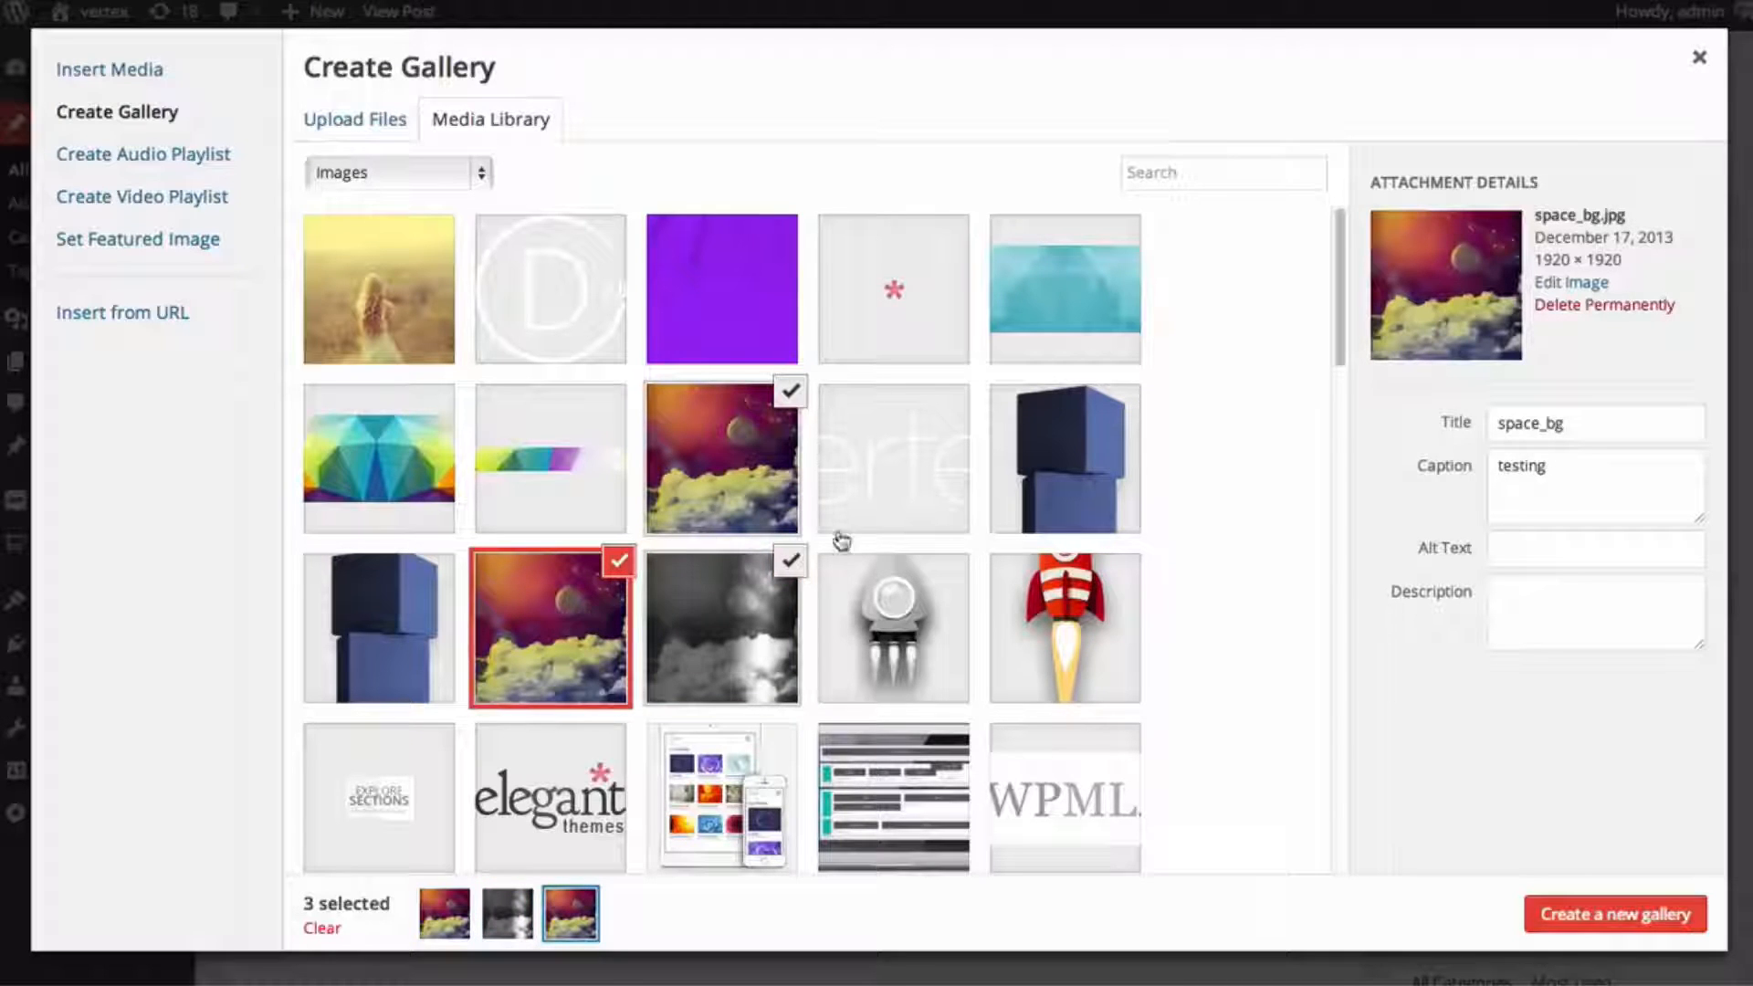
left_click(1634, 925)
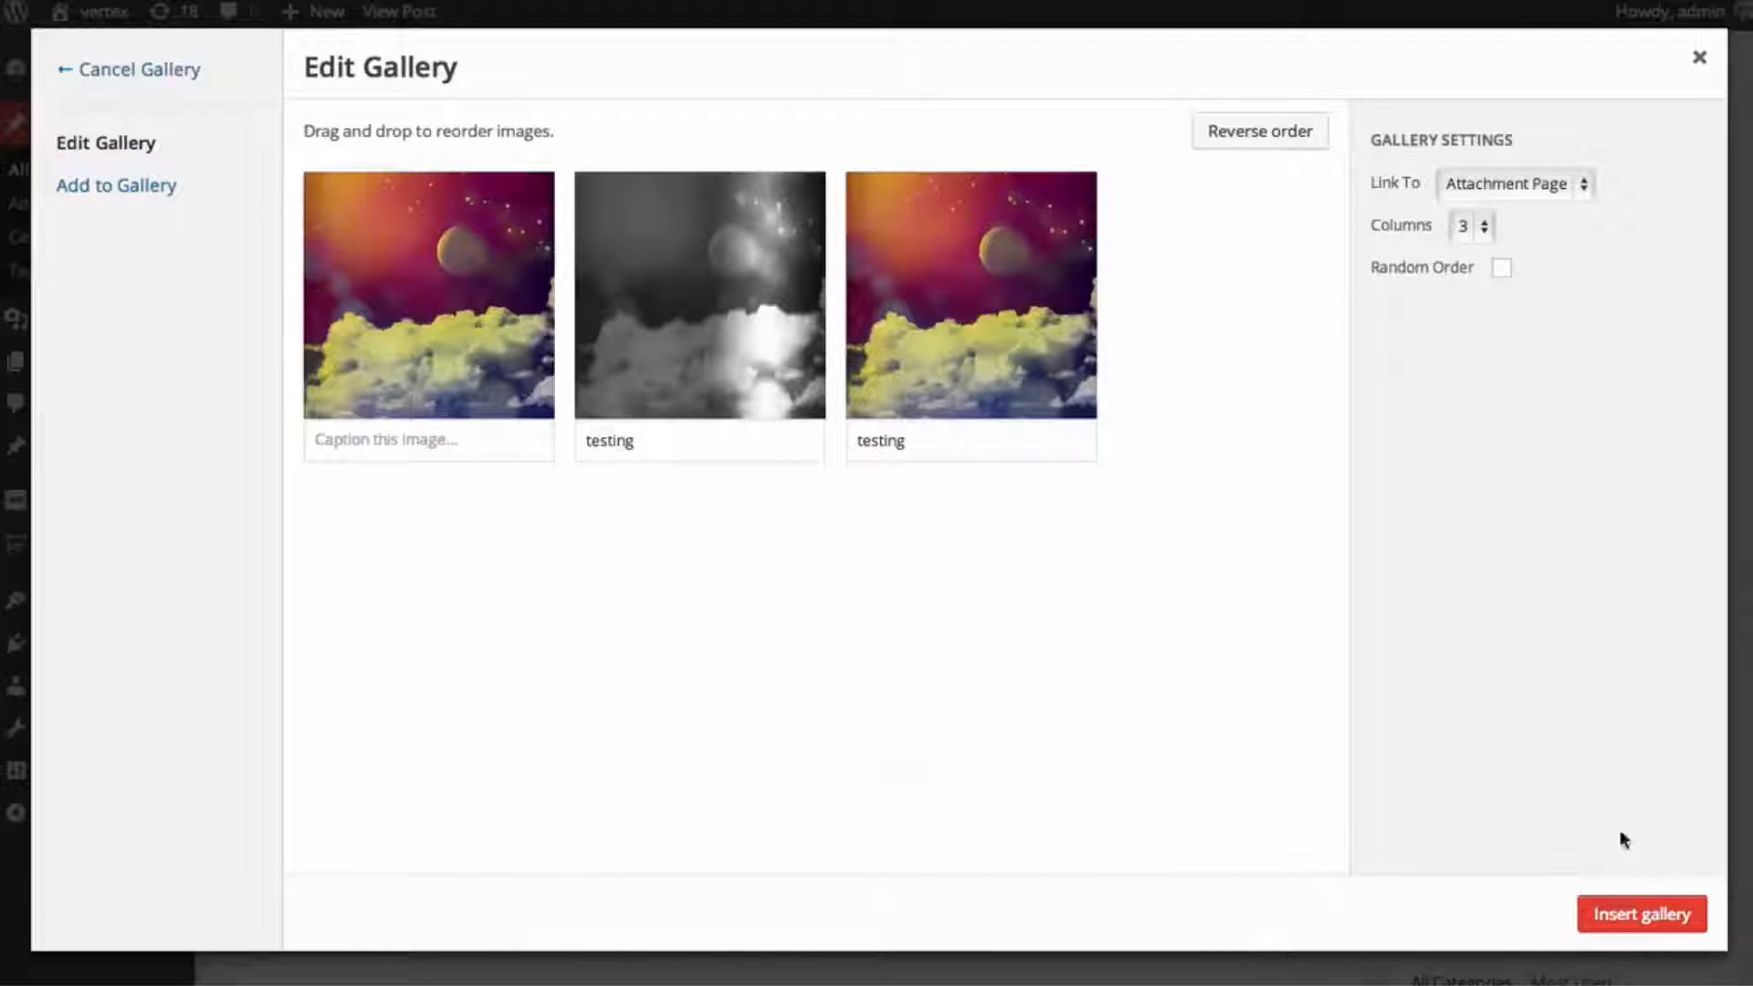
left_click(1657, 917)
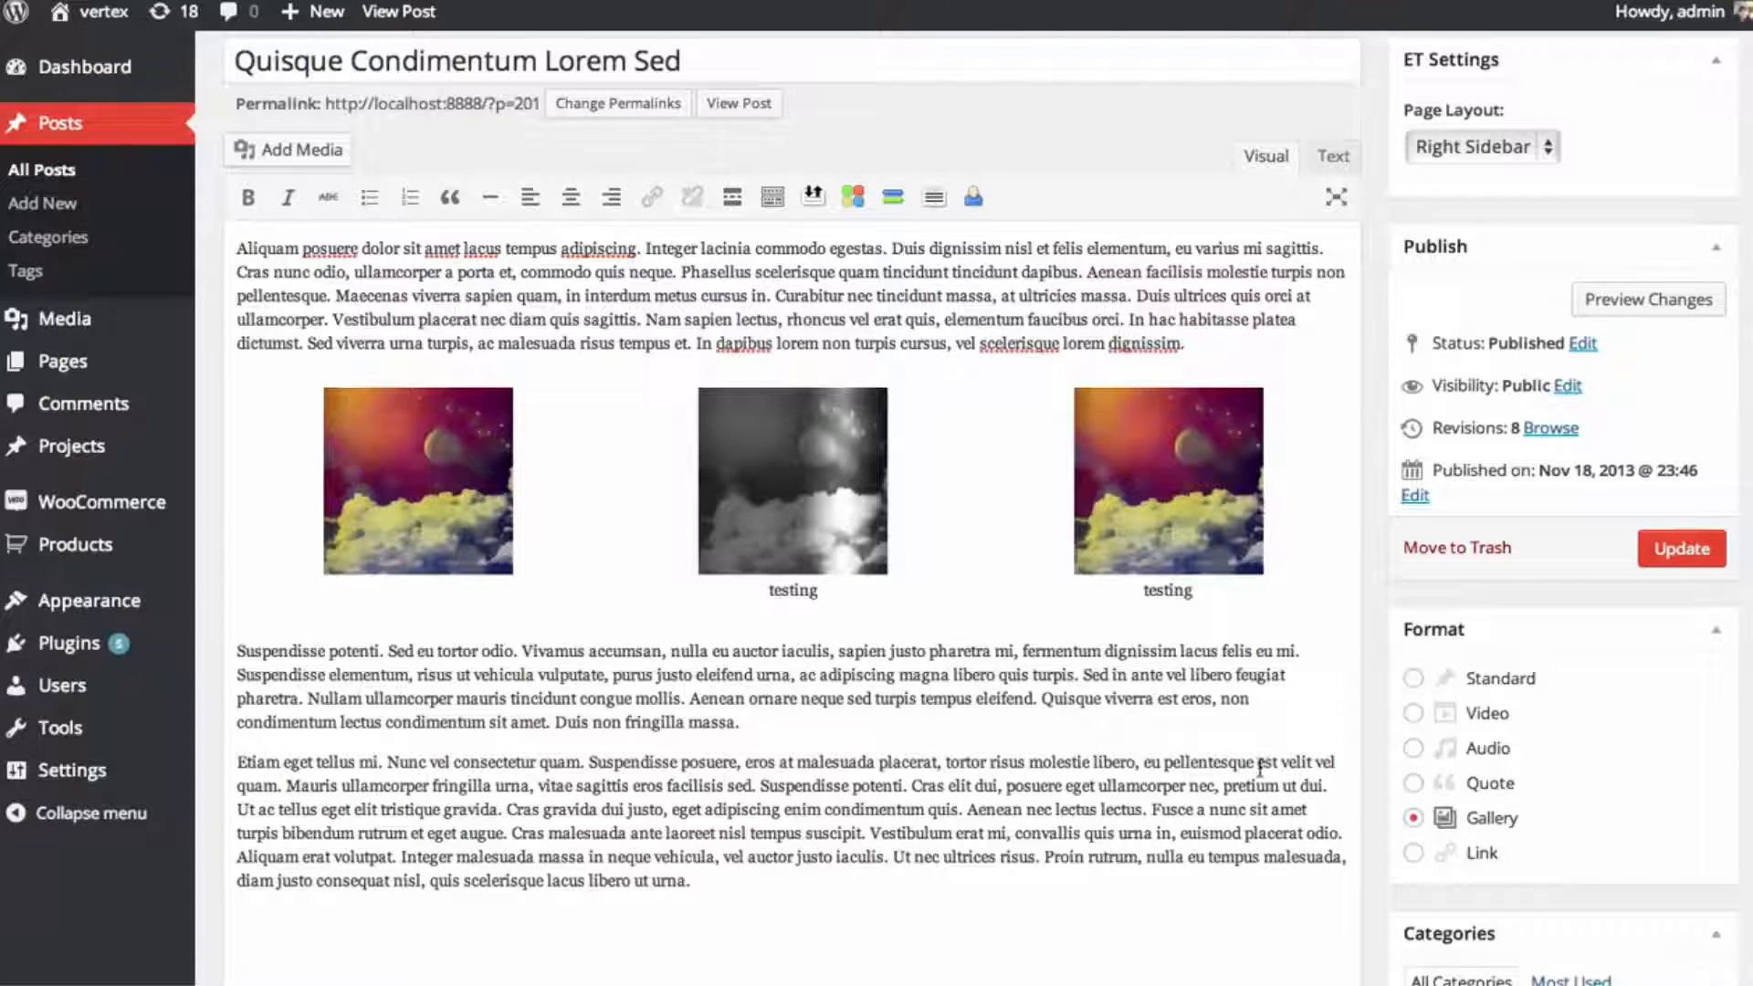
- Update the gallery post, reload the Tiled Blog Layout page and cycle through the post's image slider
left_click(1685, 550)
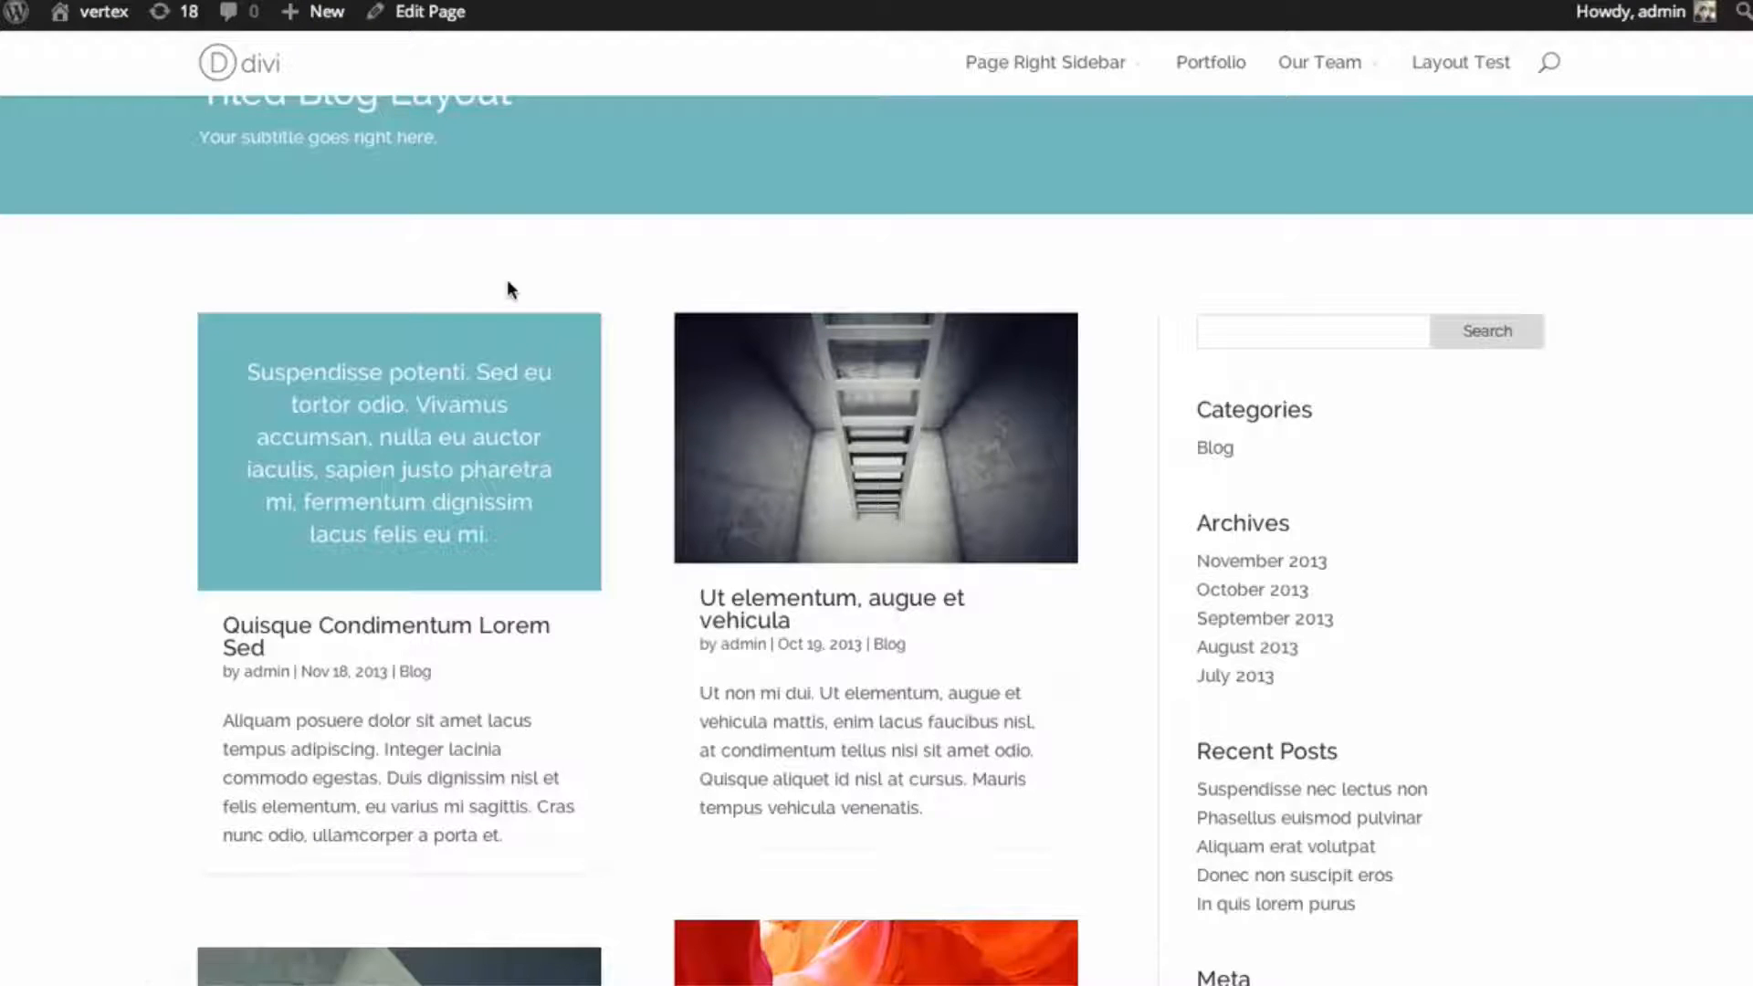
key("super+r")
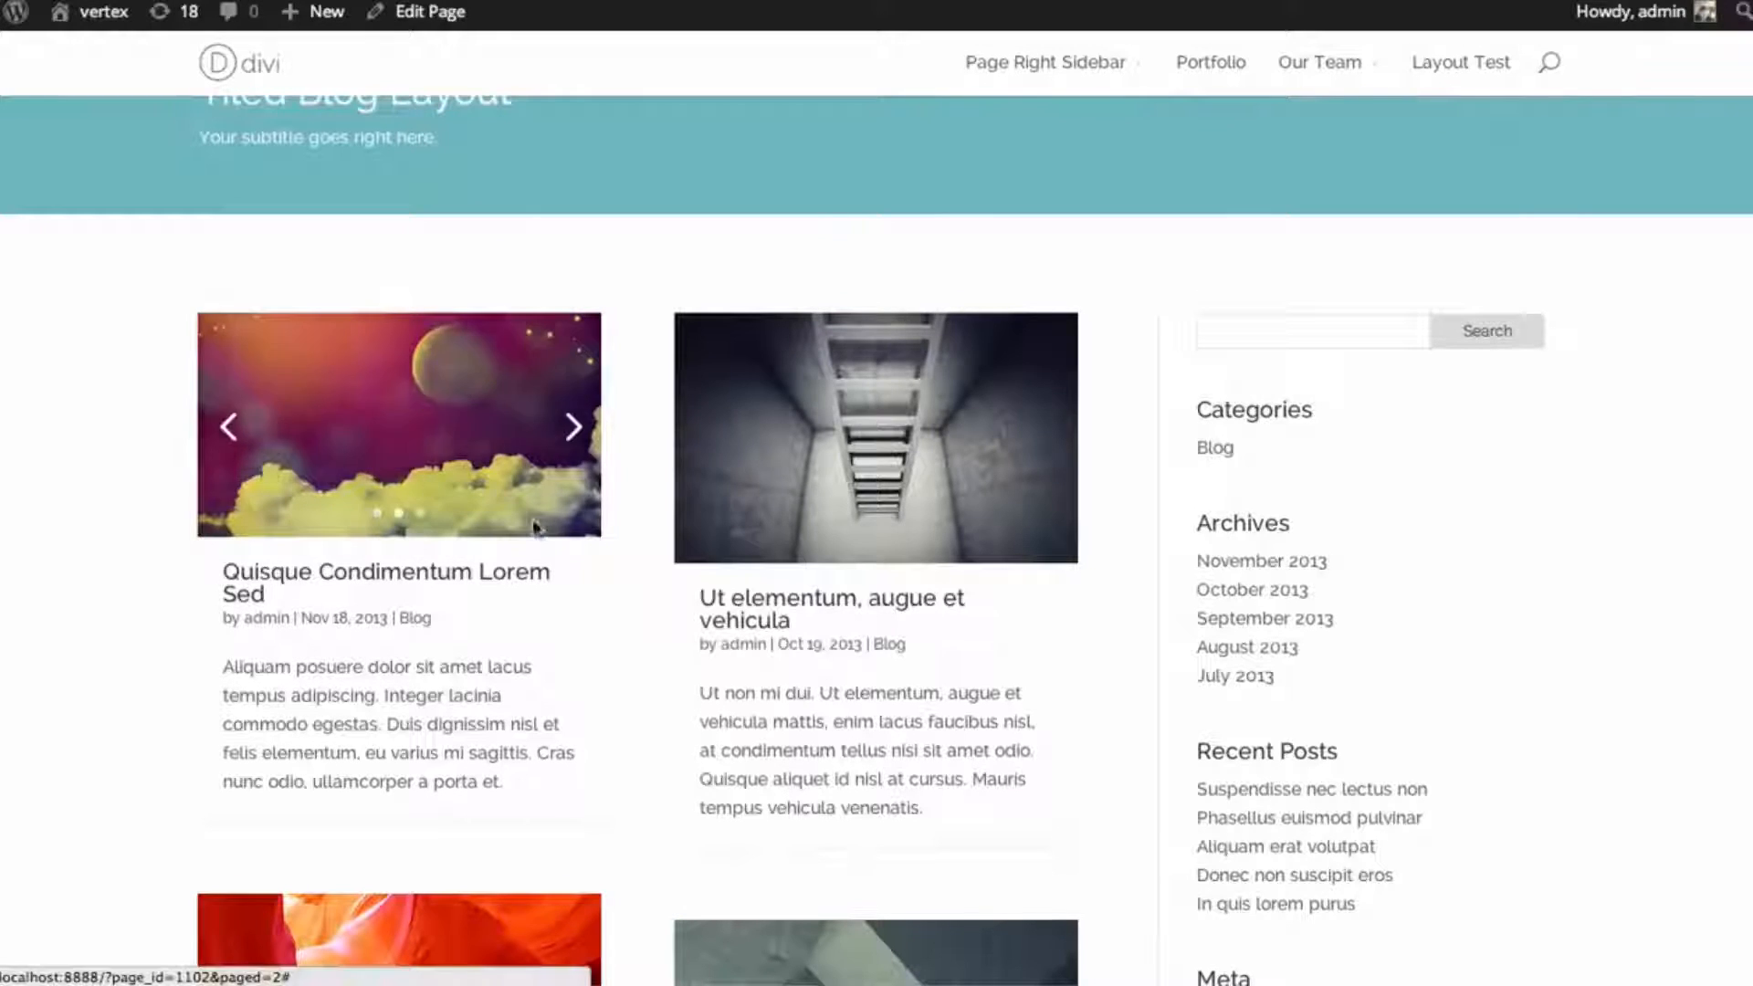
left_click(233, 434)
left_click(564, 436)
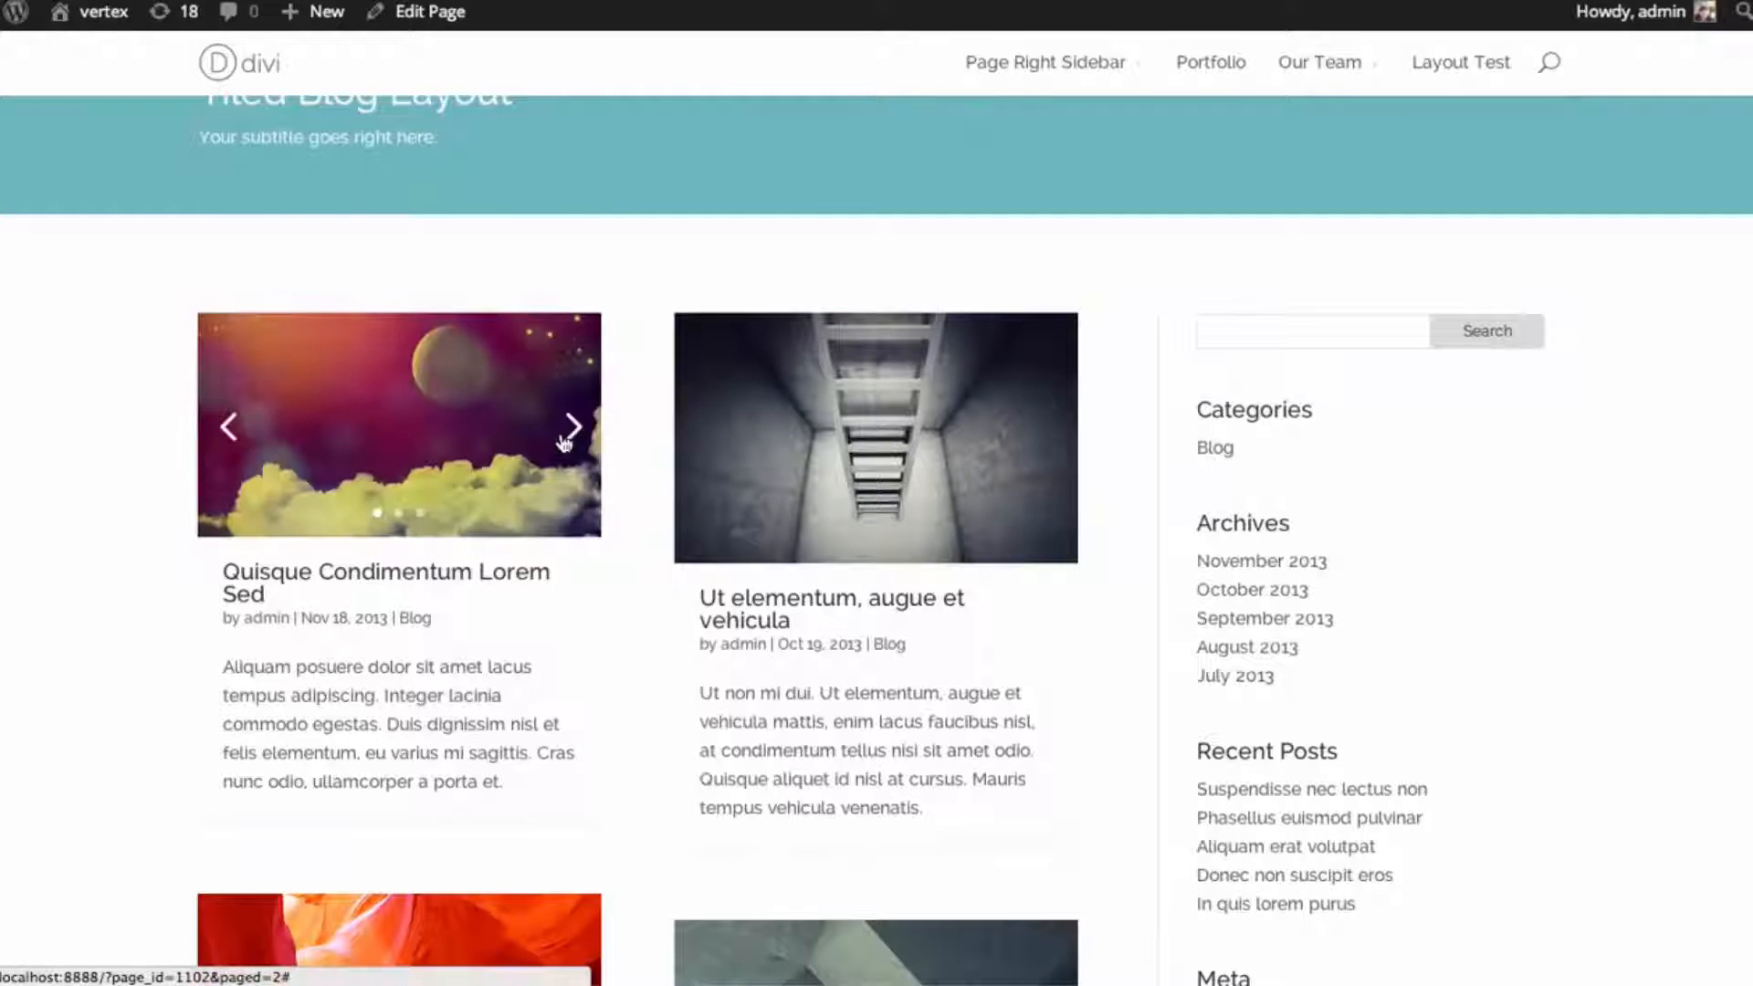
left_click(567, 436)
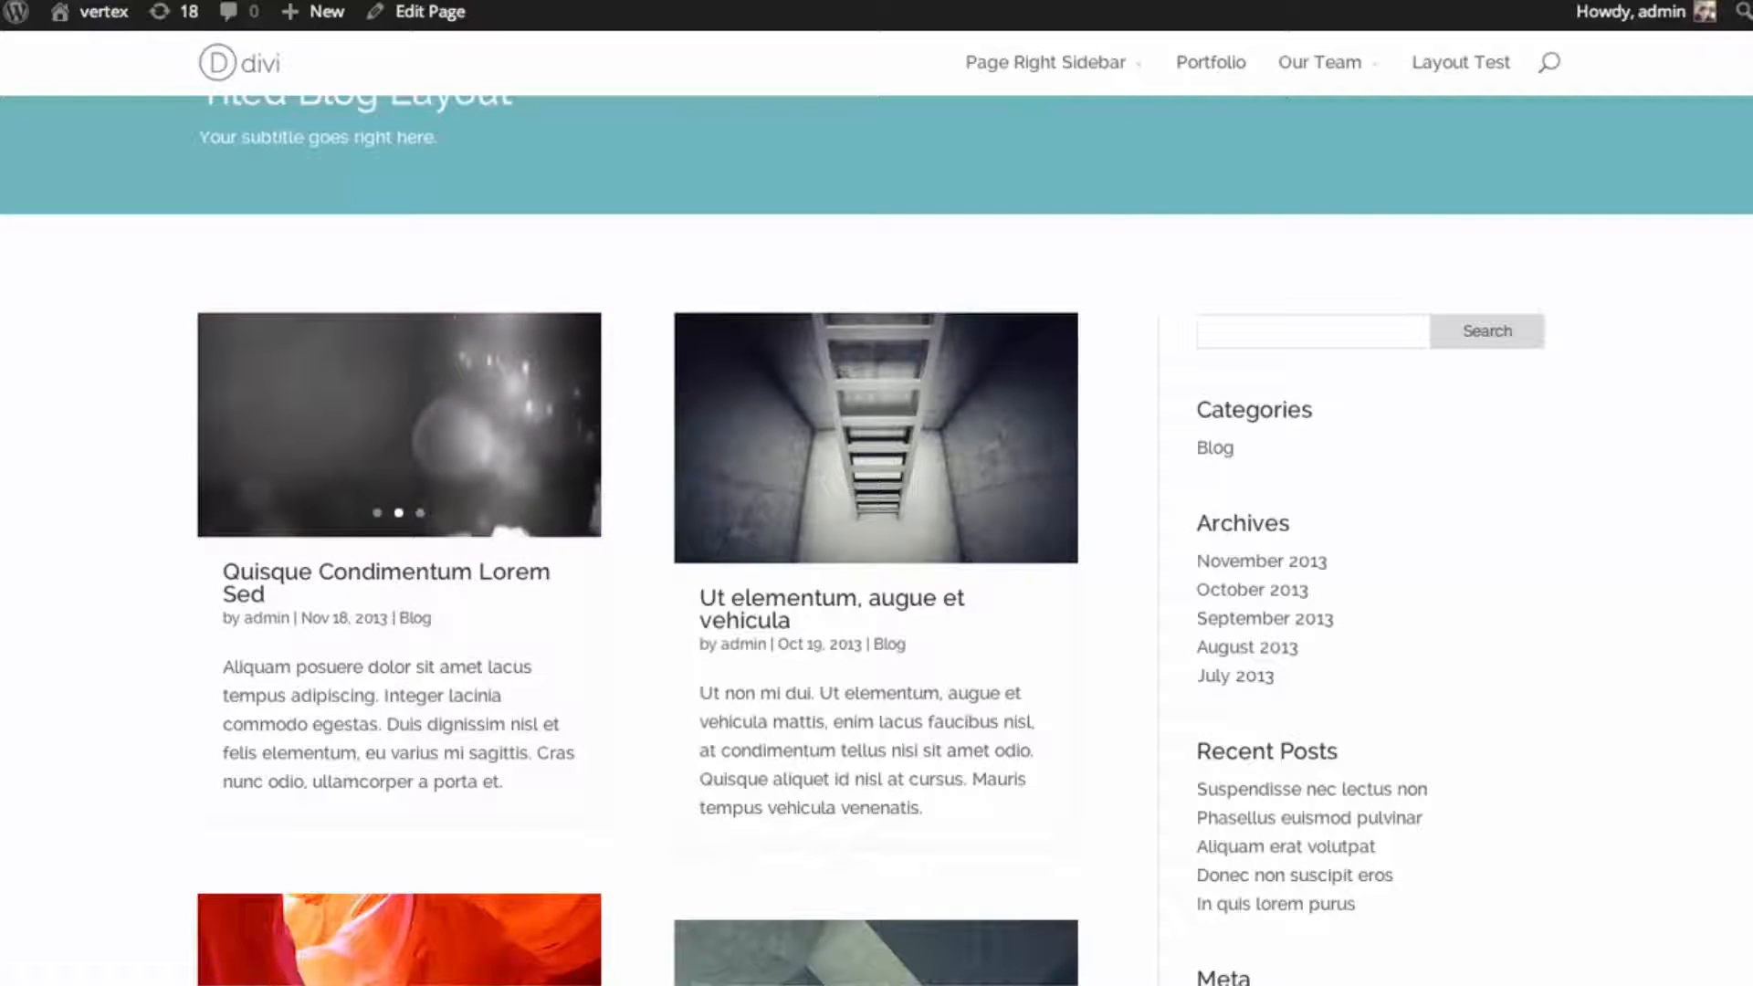
scroll(876, 548, "down", 15)
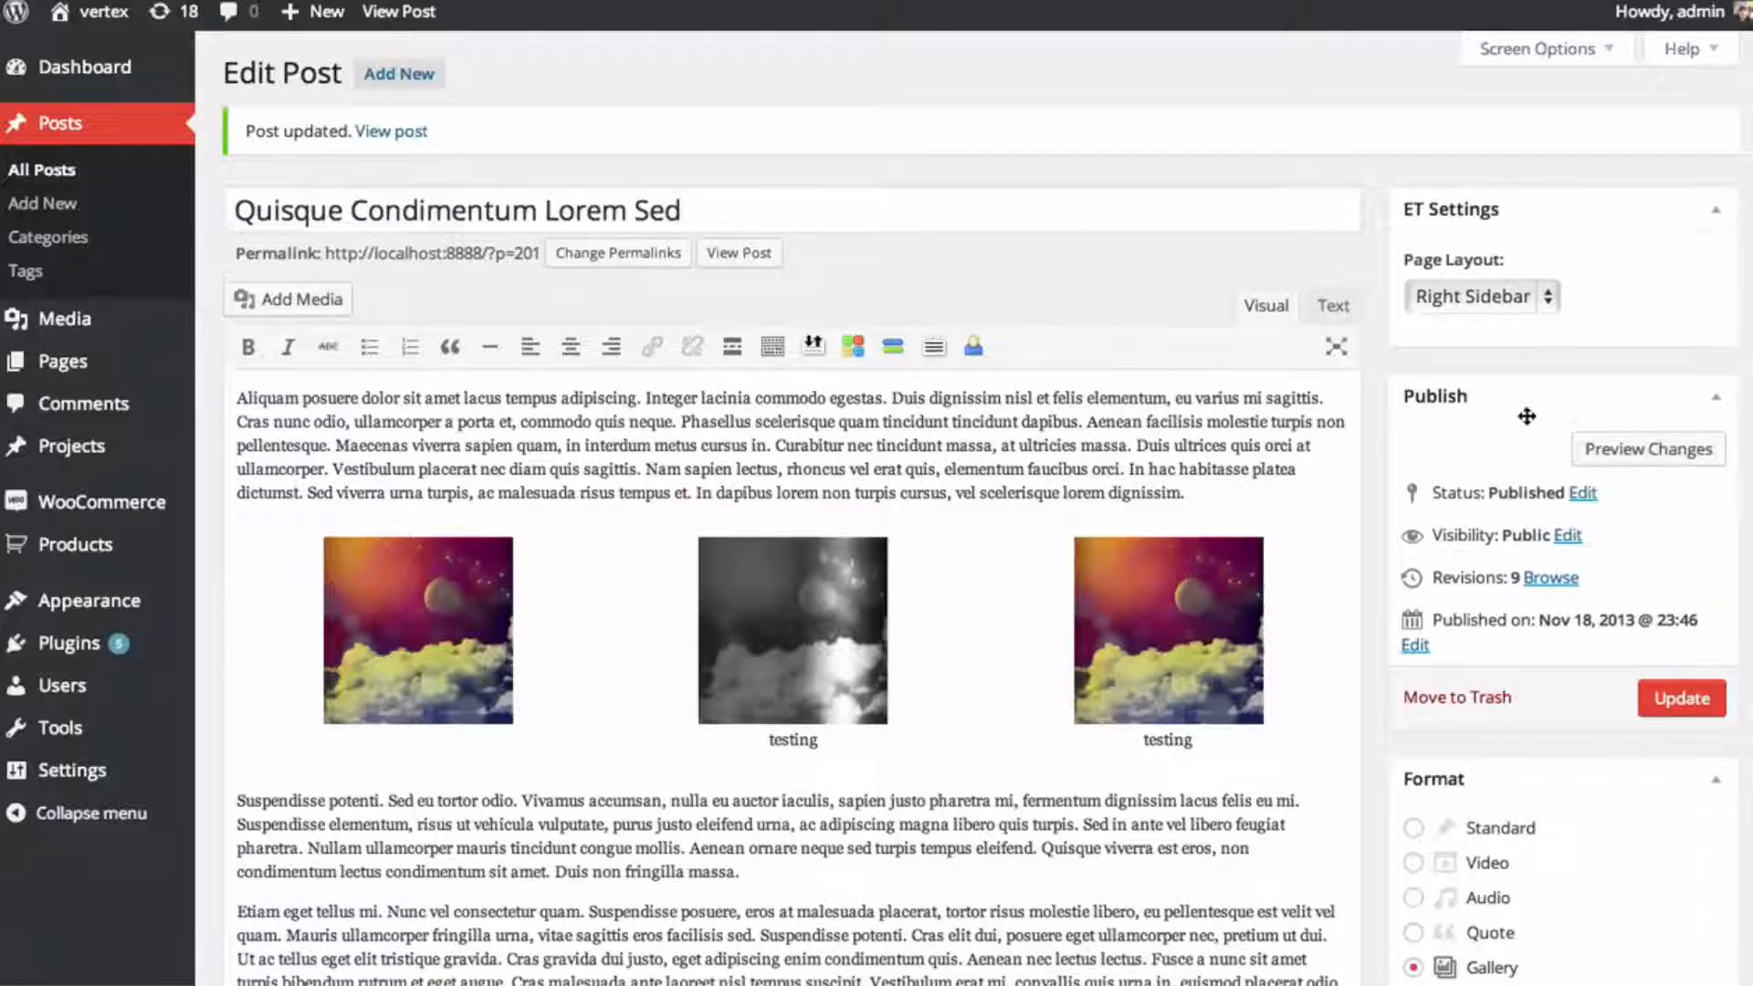
- Switch the post format to Link and replace the gallery after the first paragraph with an empty line
scroll(1526, 415, "down", 3)
left_click(1432, 854)
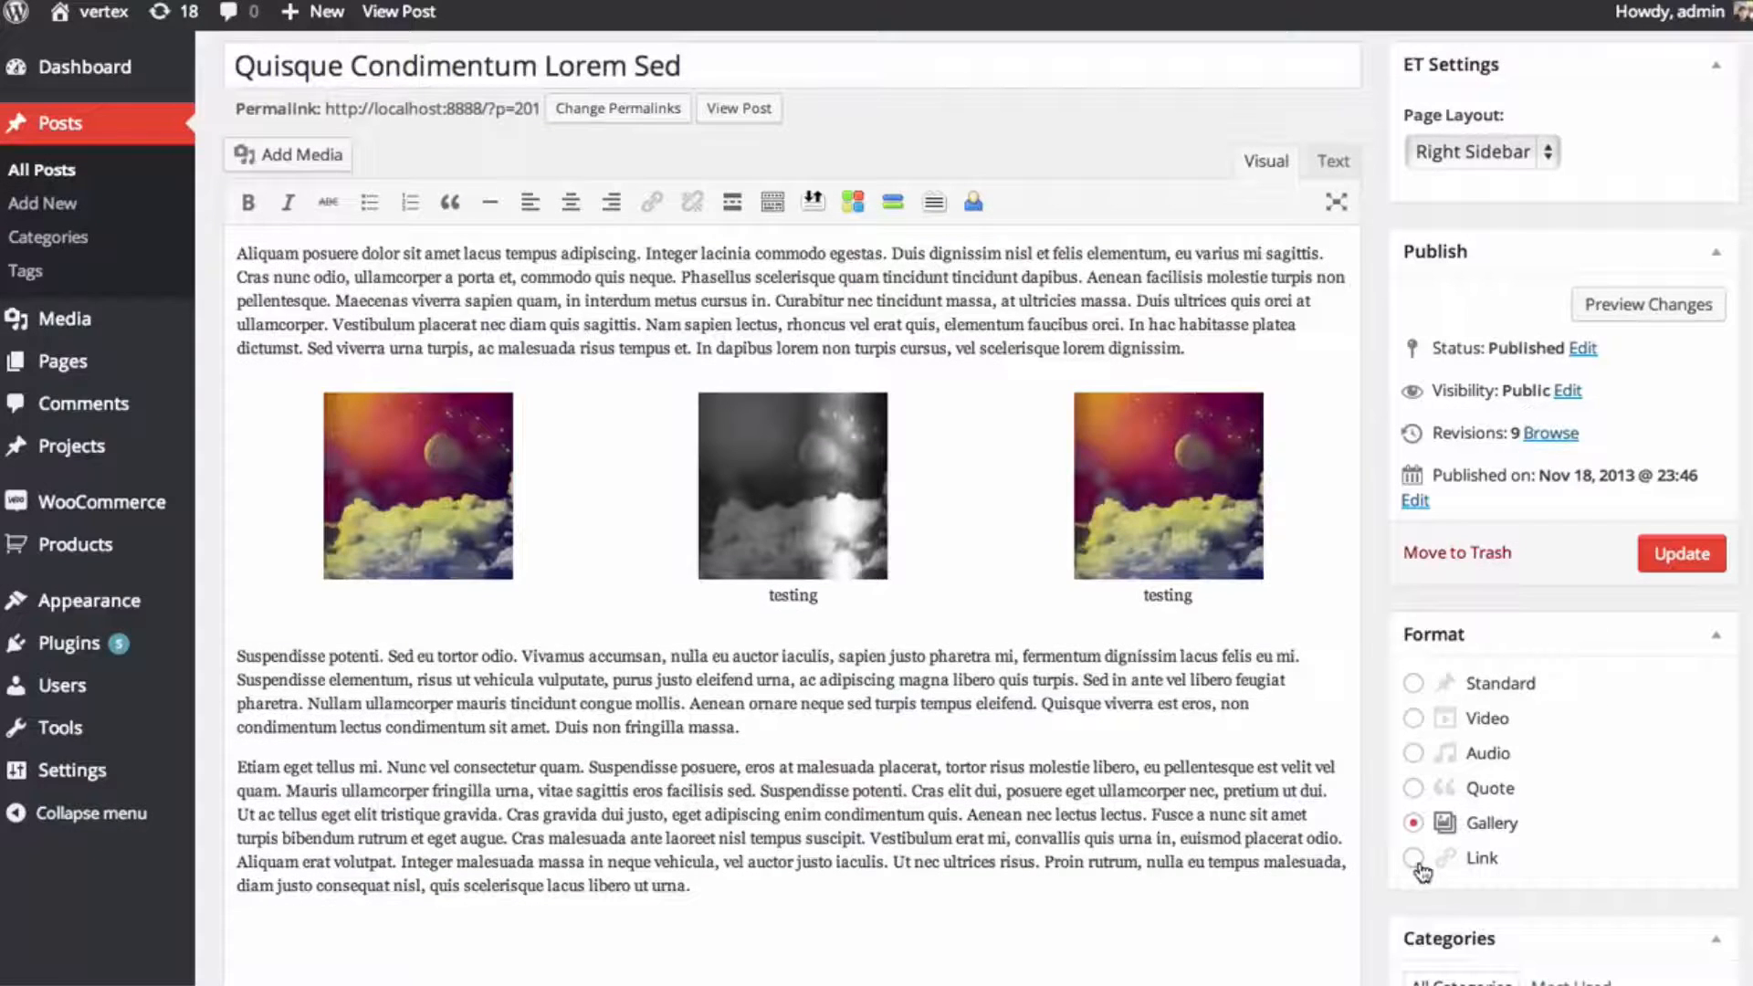
left_click(1210, 495)
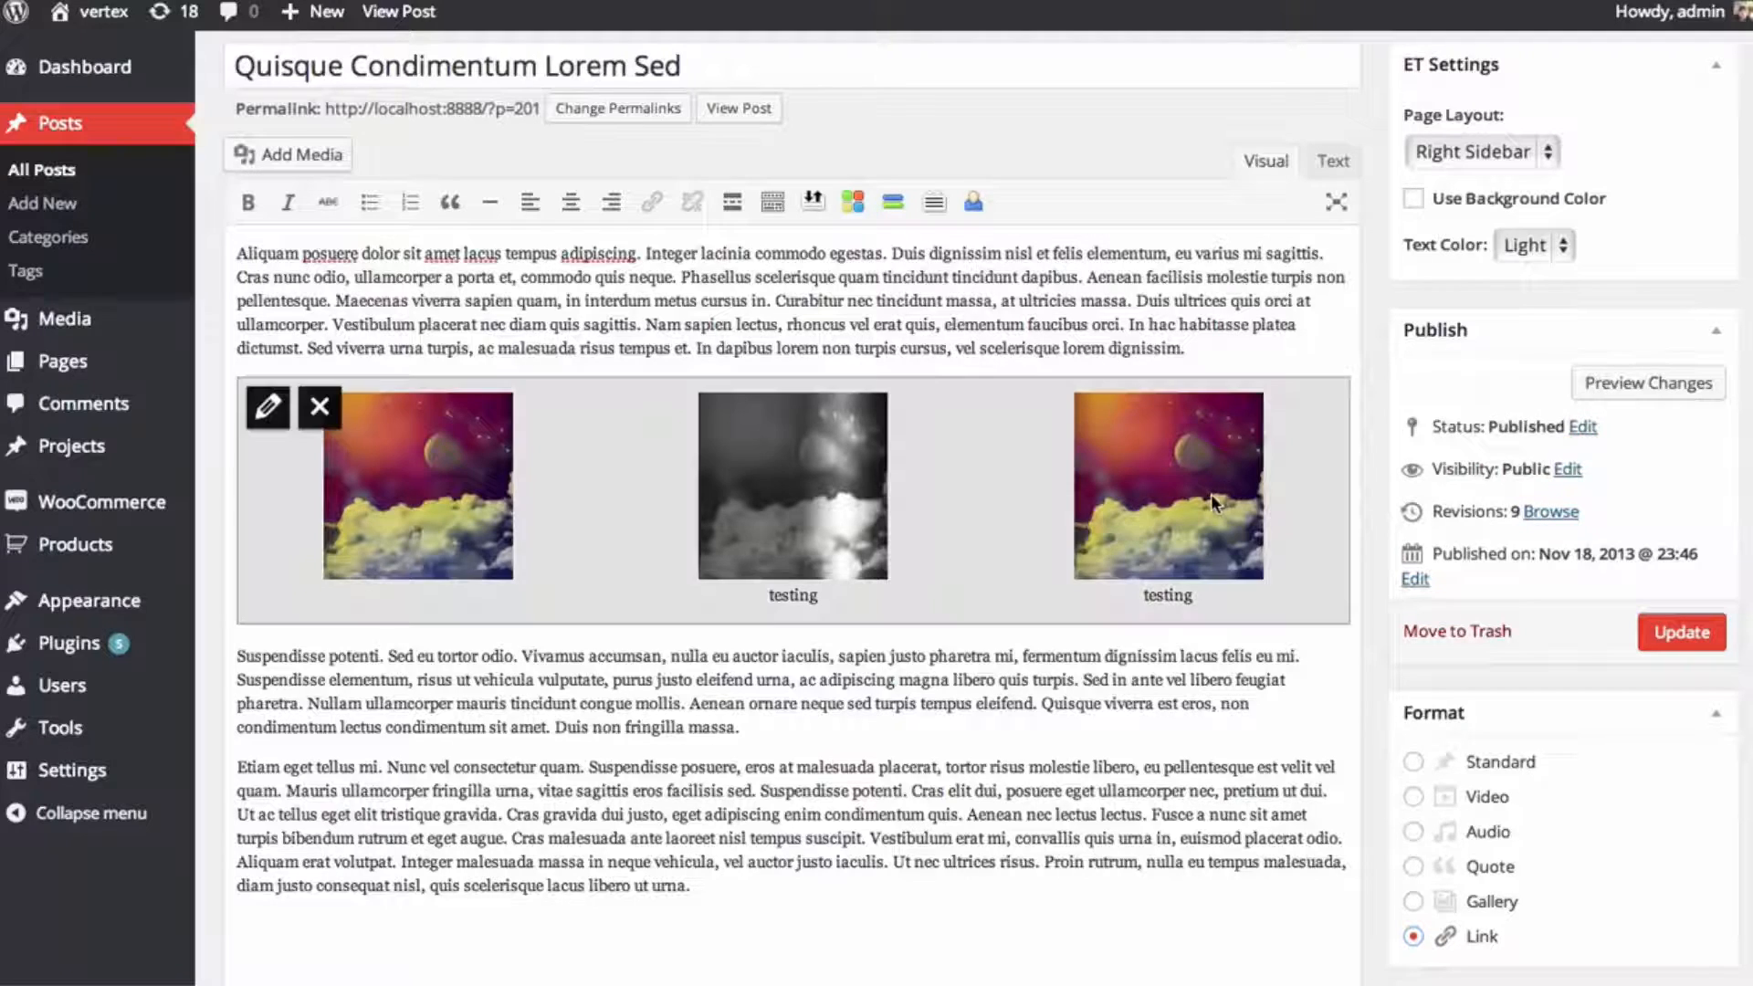
key("Delete")
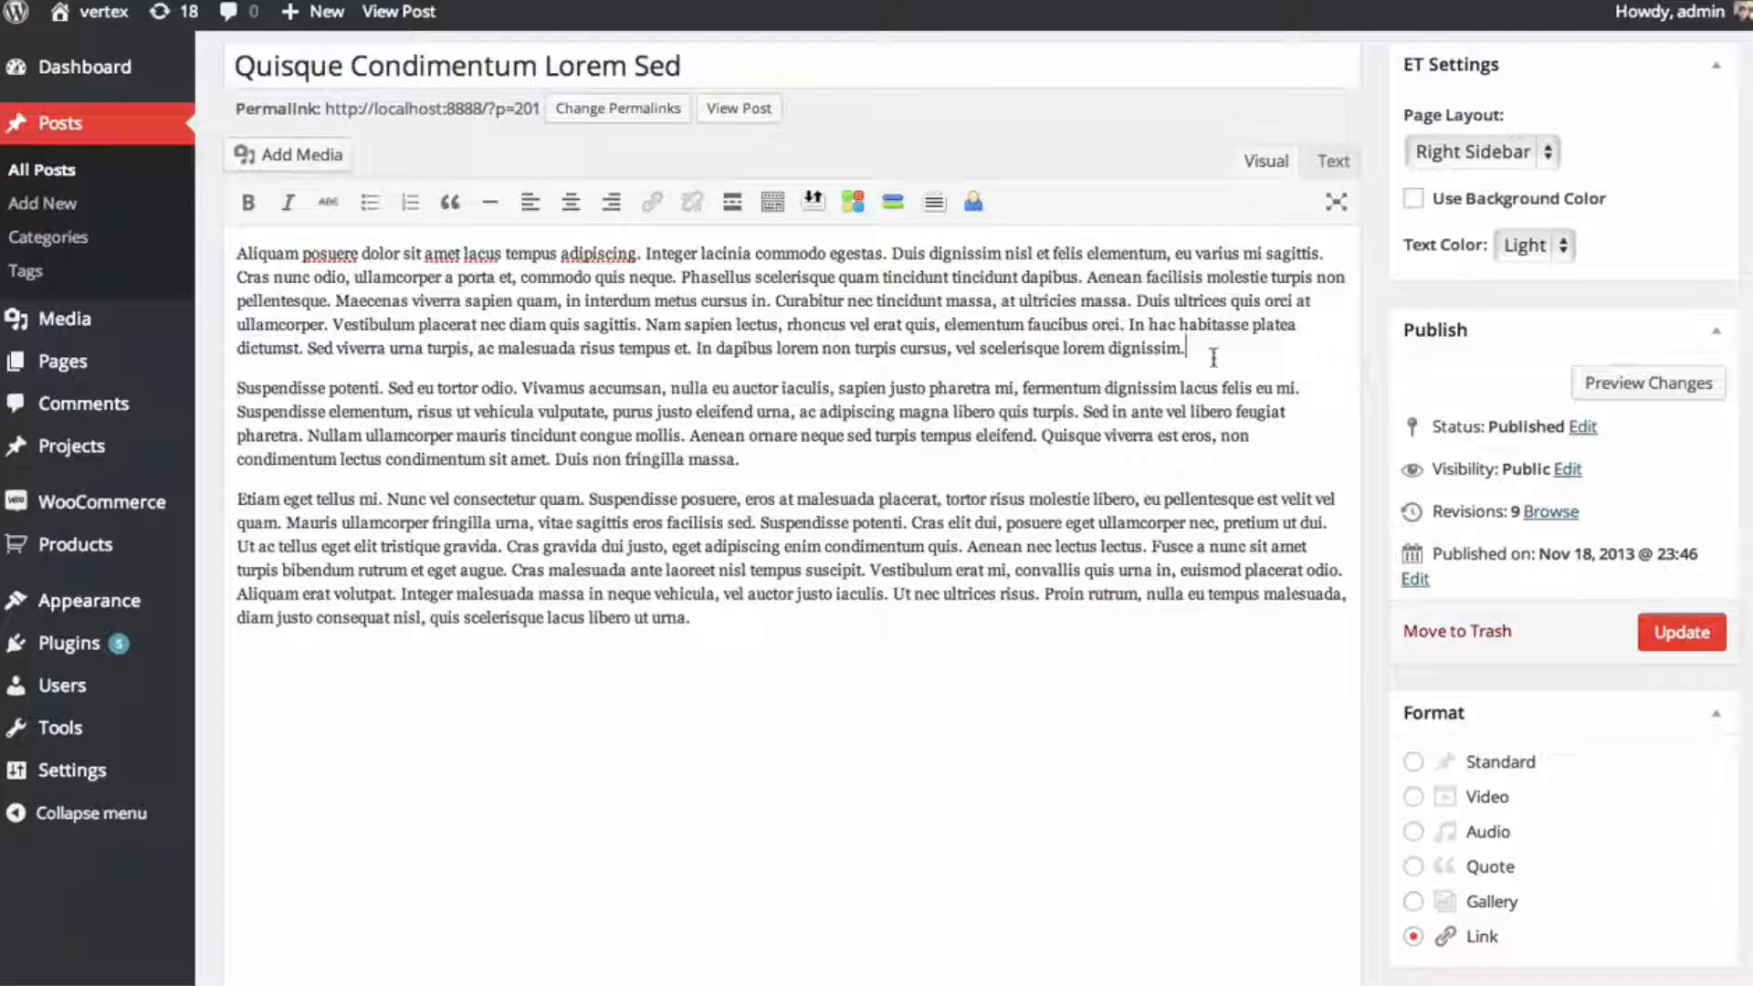
key("Return")
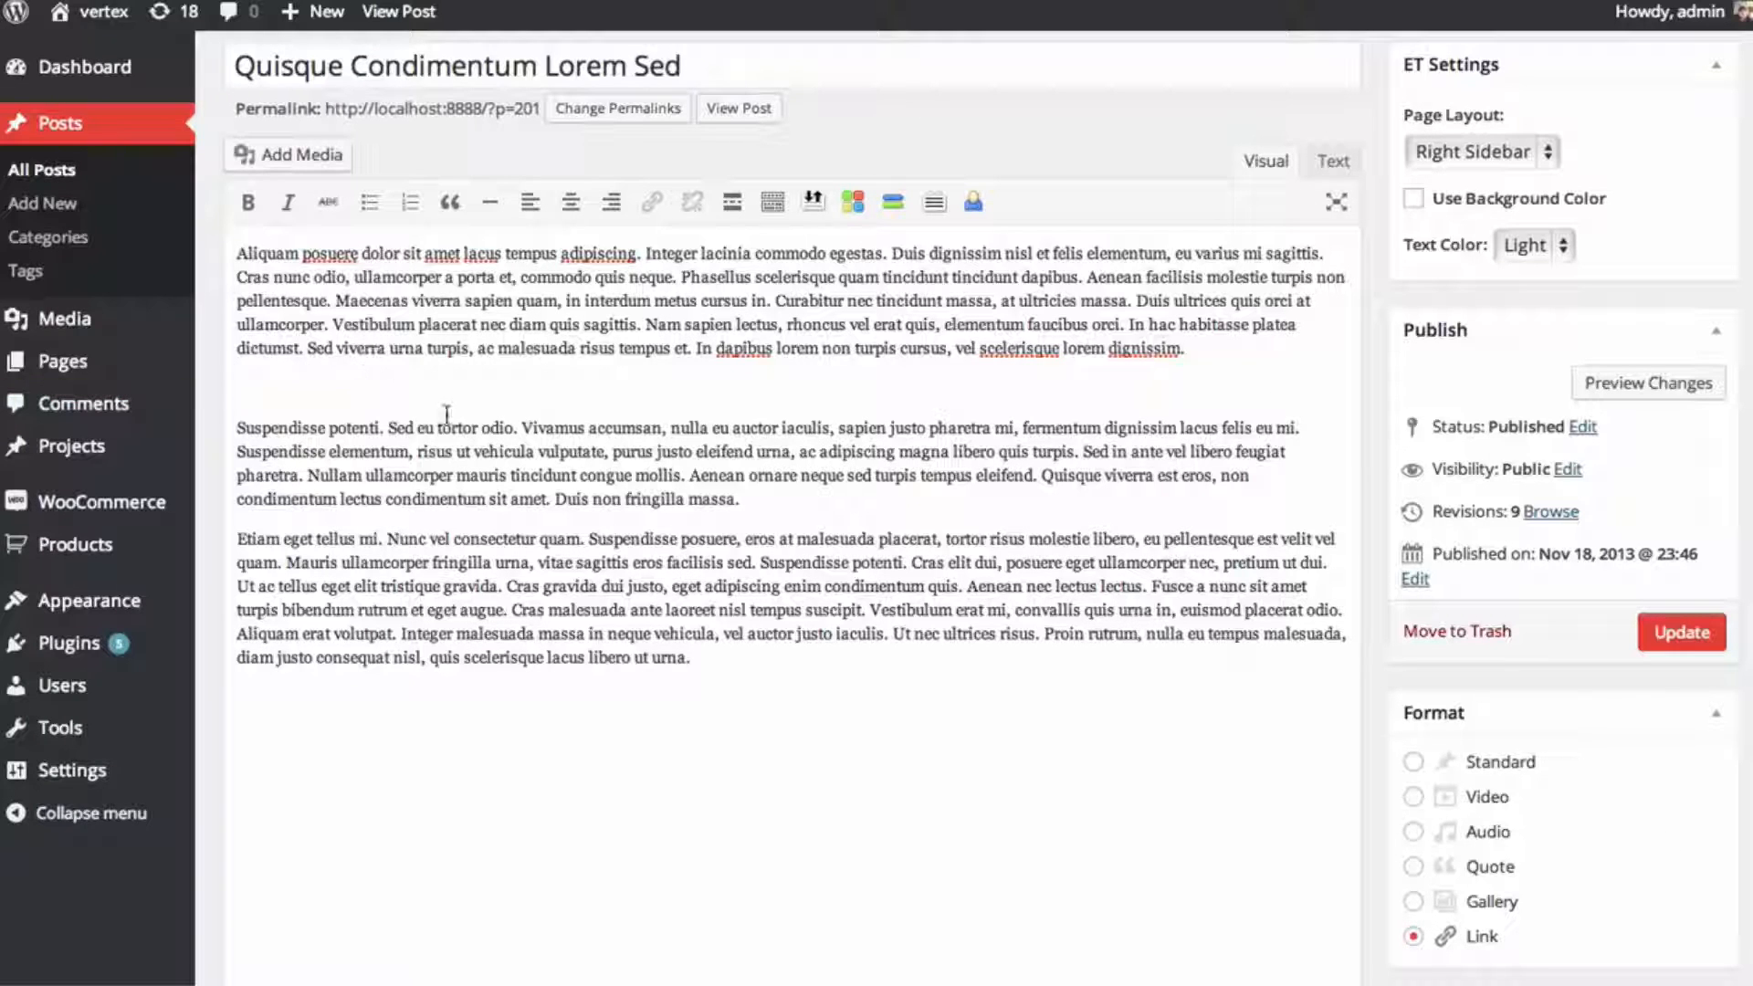
type("oogle.com")
left_click_drag(367, 393, 198, 404)
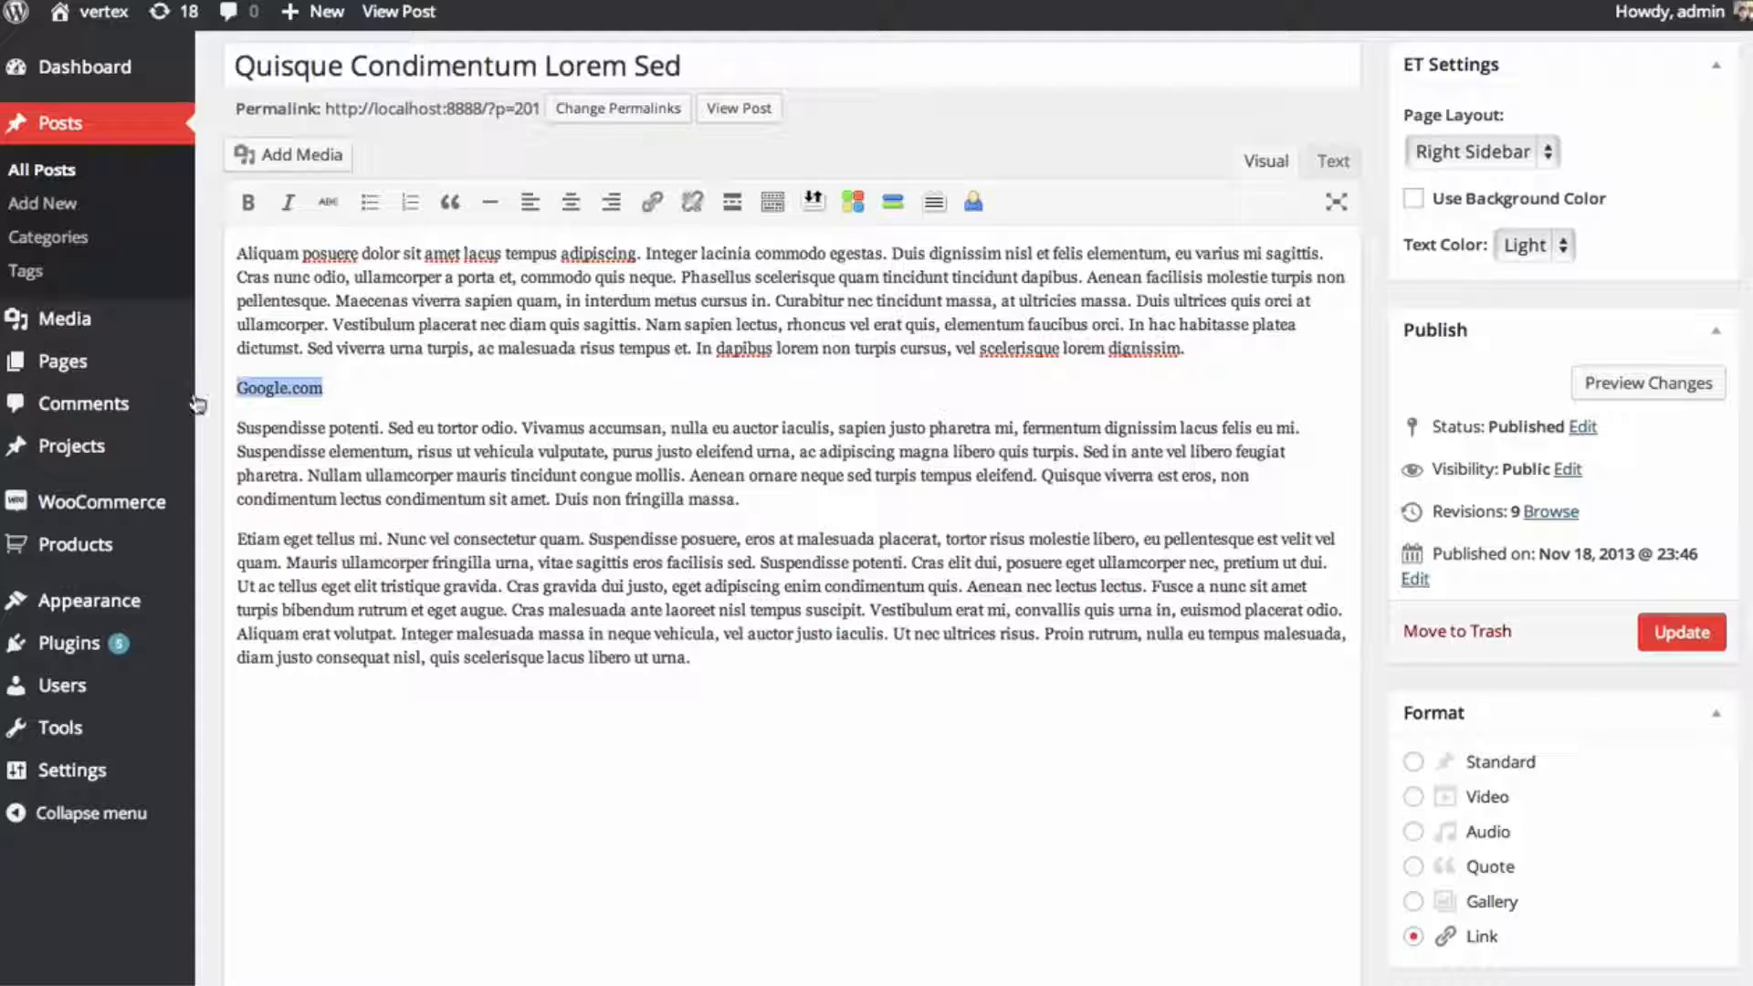
left_click(652, 203)
left_click(840, 453)
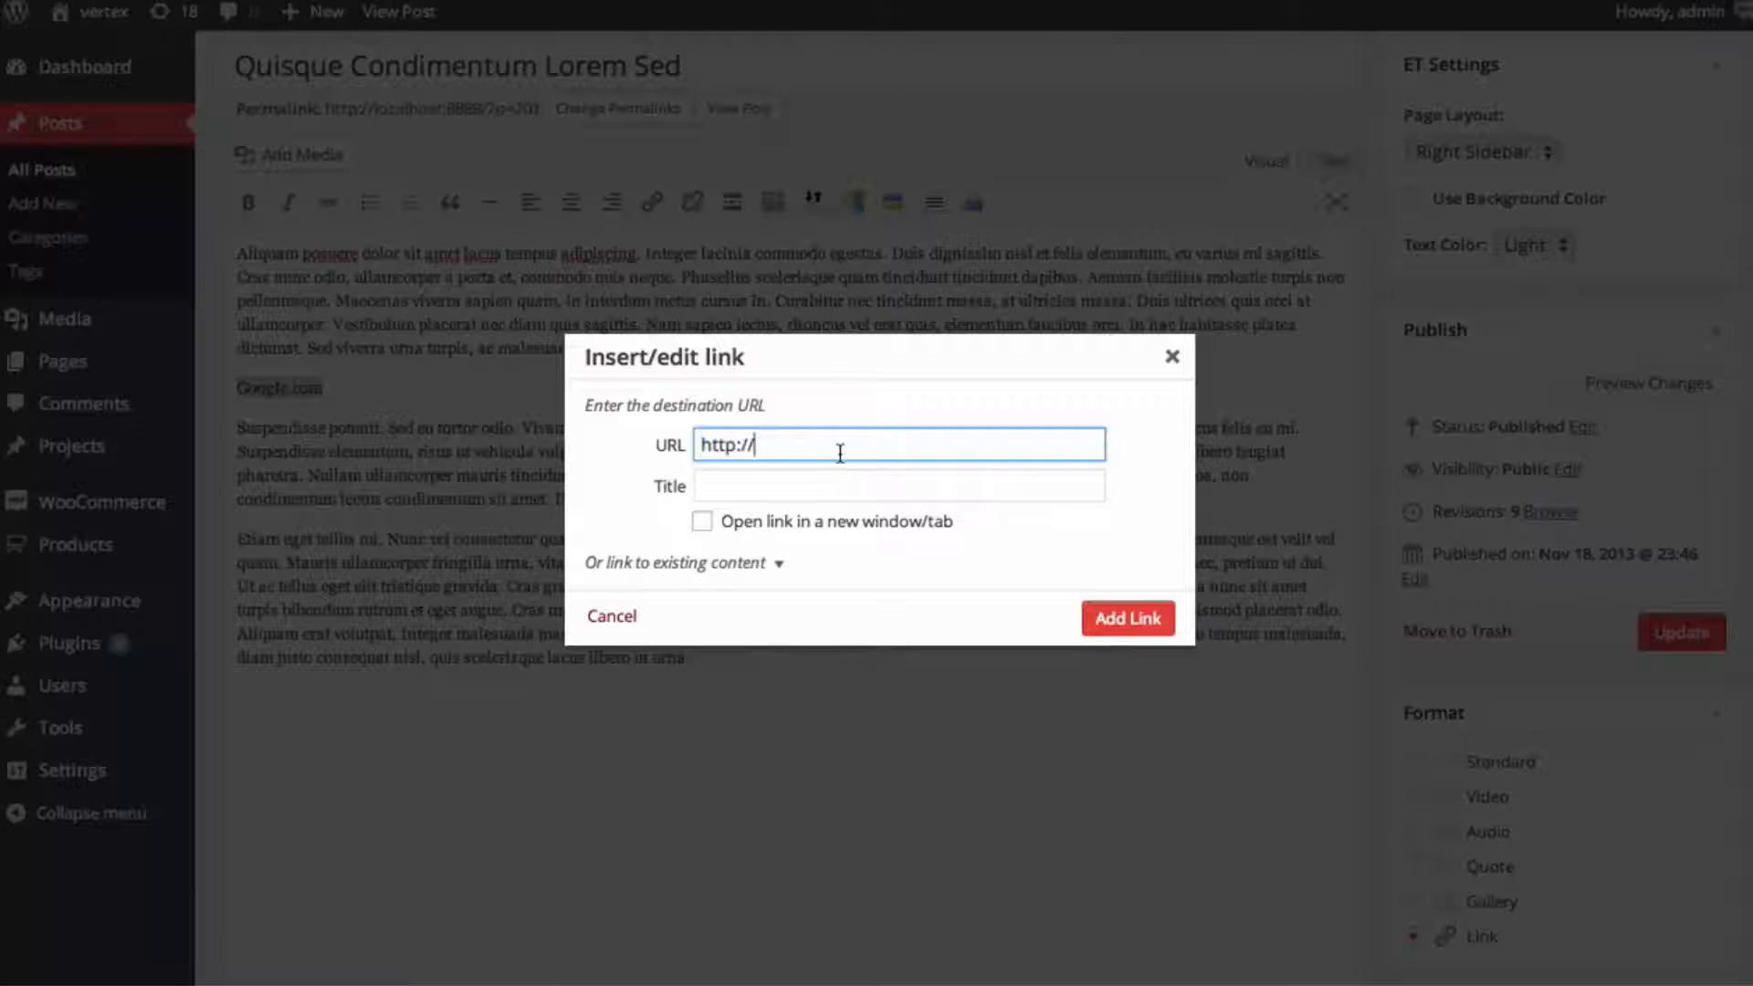
type("google.com")
left_click(1114, 619)
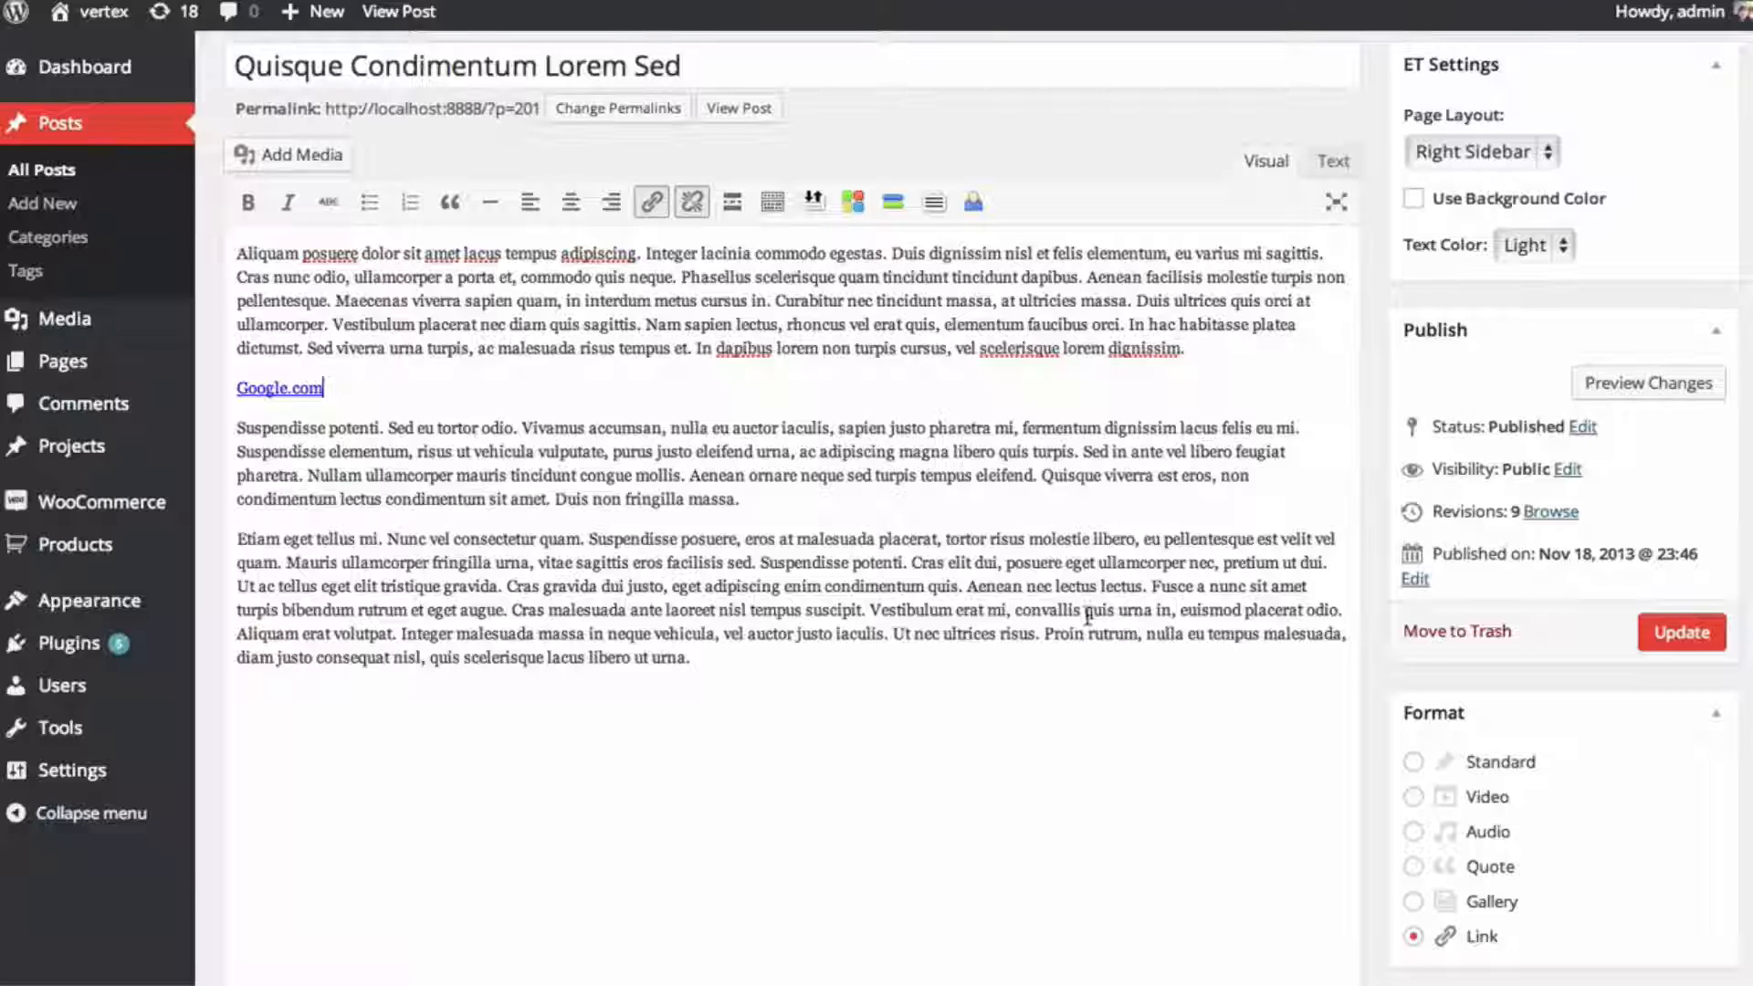
- Update the link post and reload the Tiled Blog Layout page
left_click(372, 393)
left_click(1679, 634)
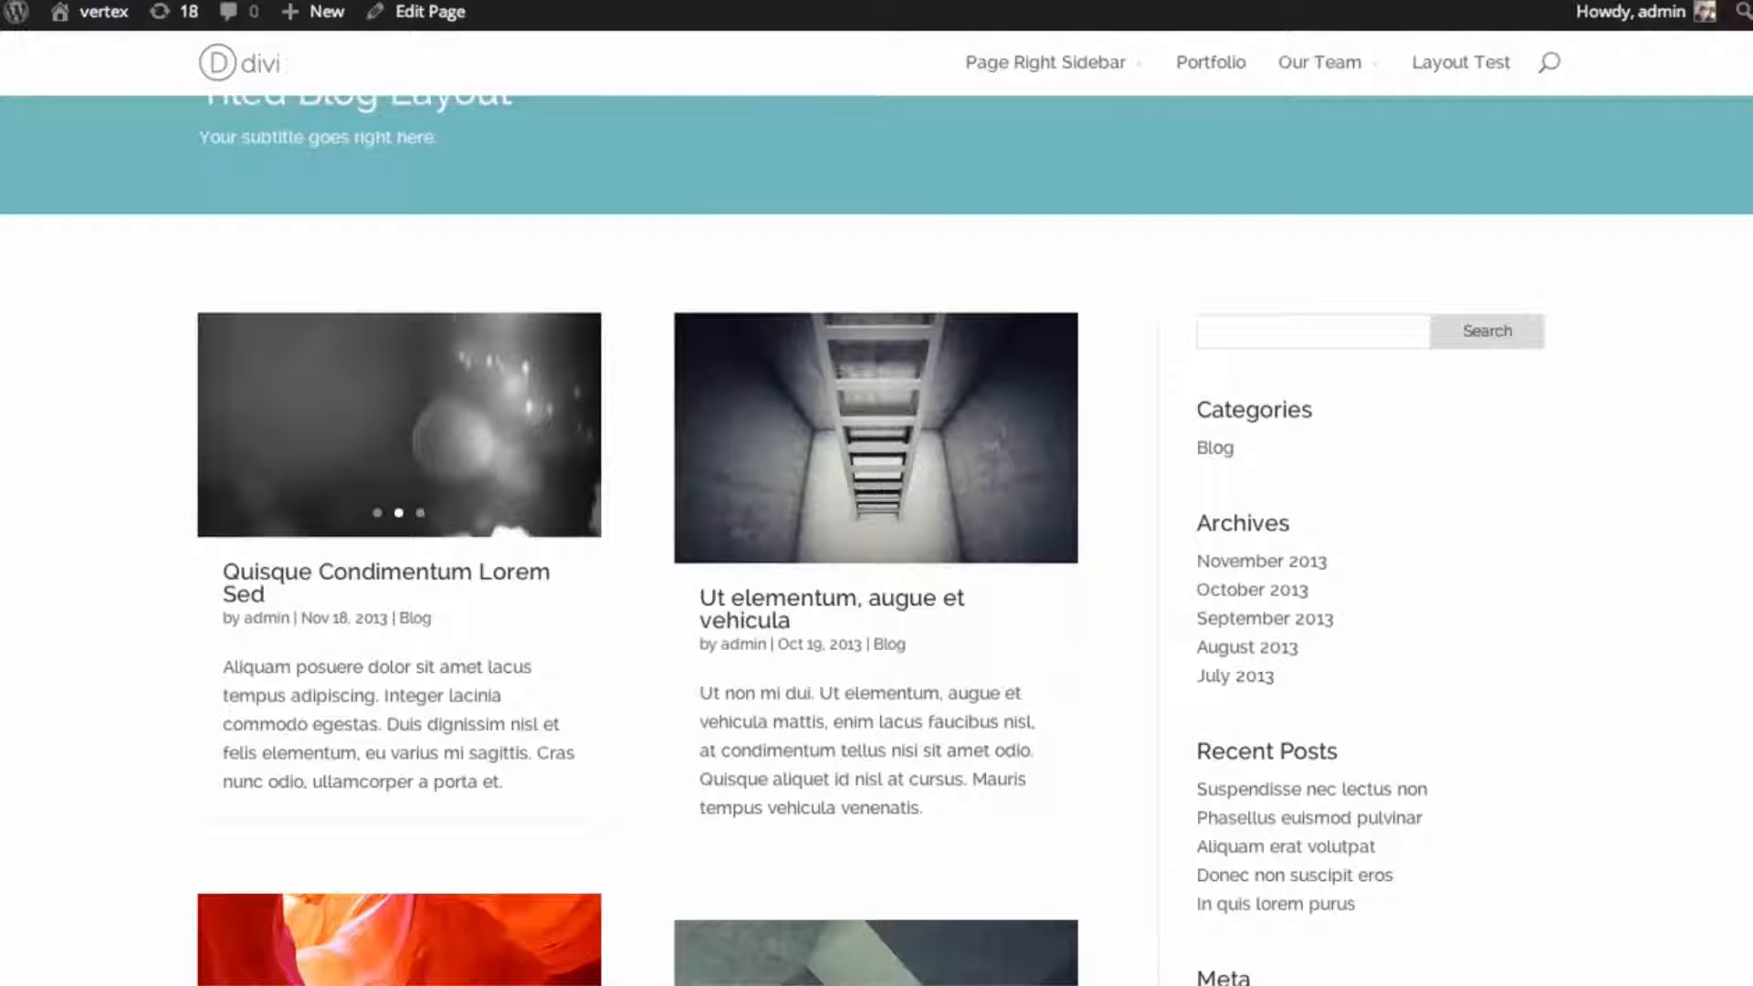
key("F5")
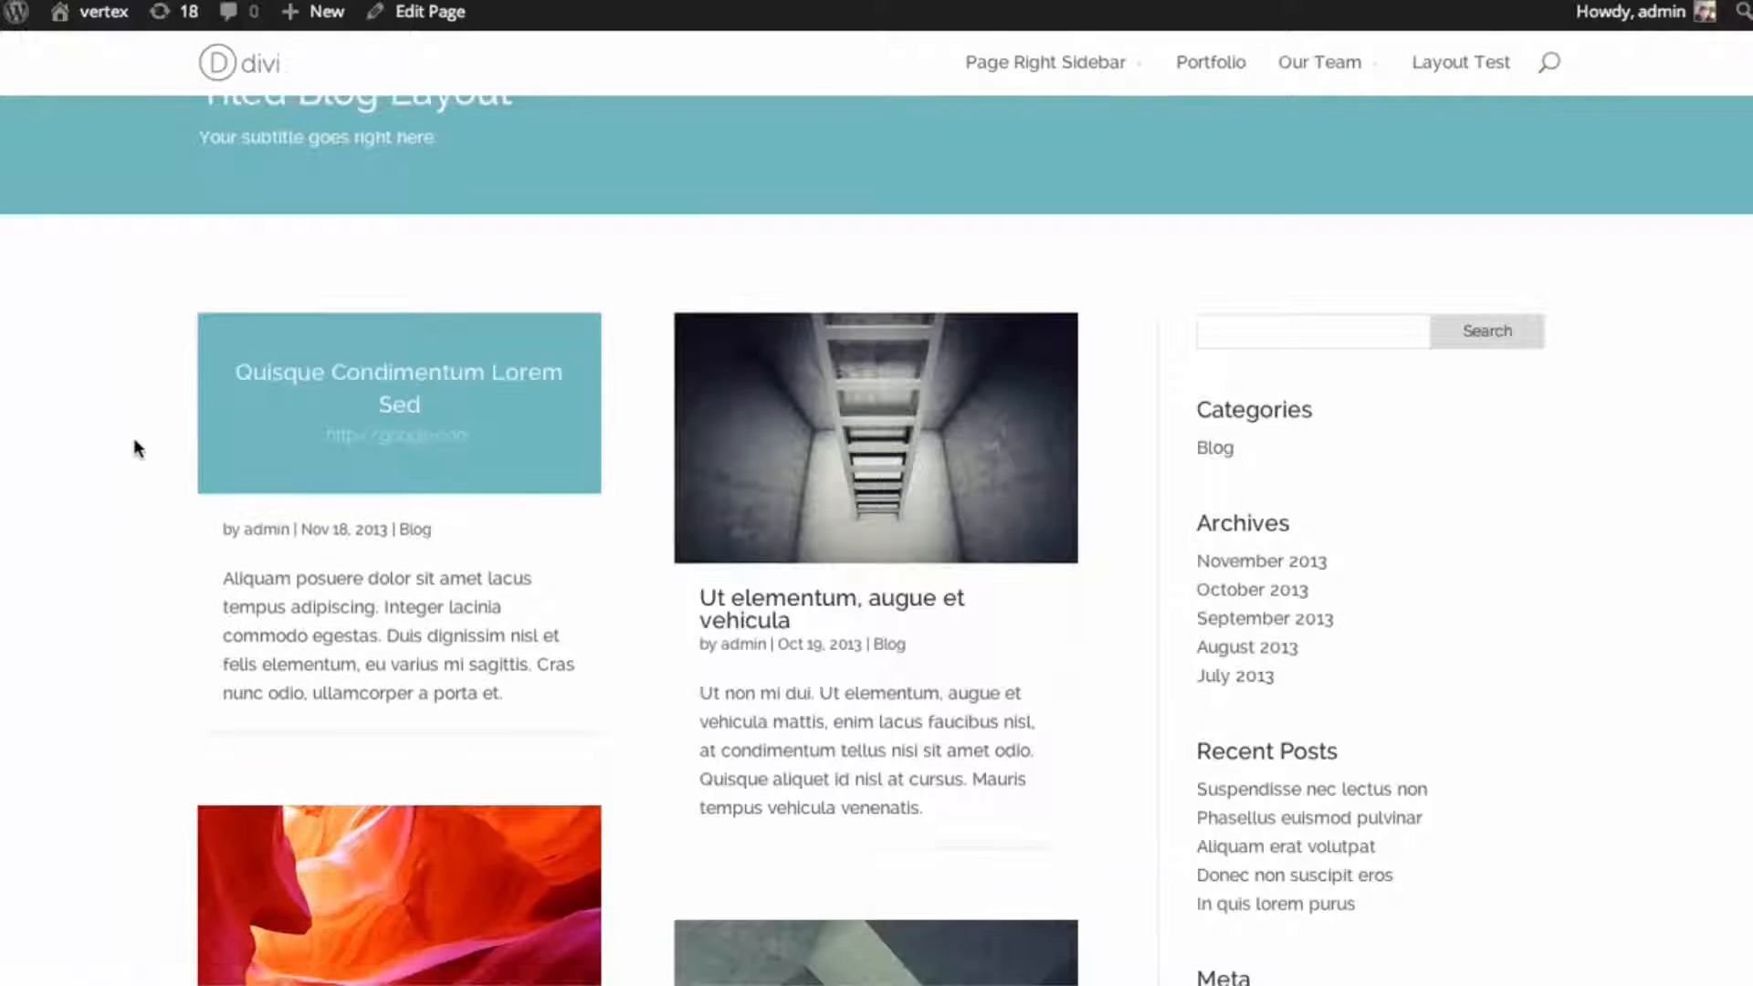
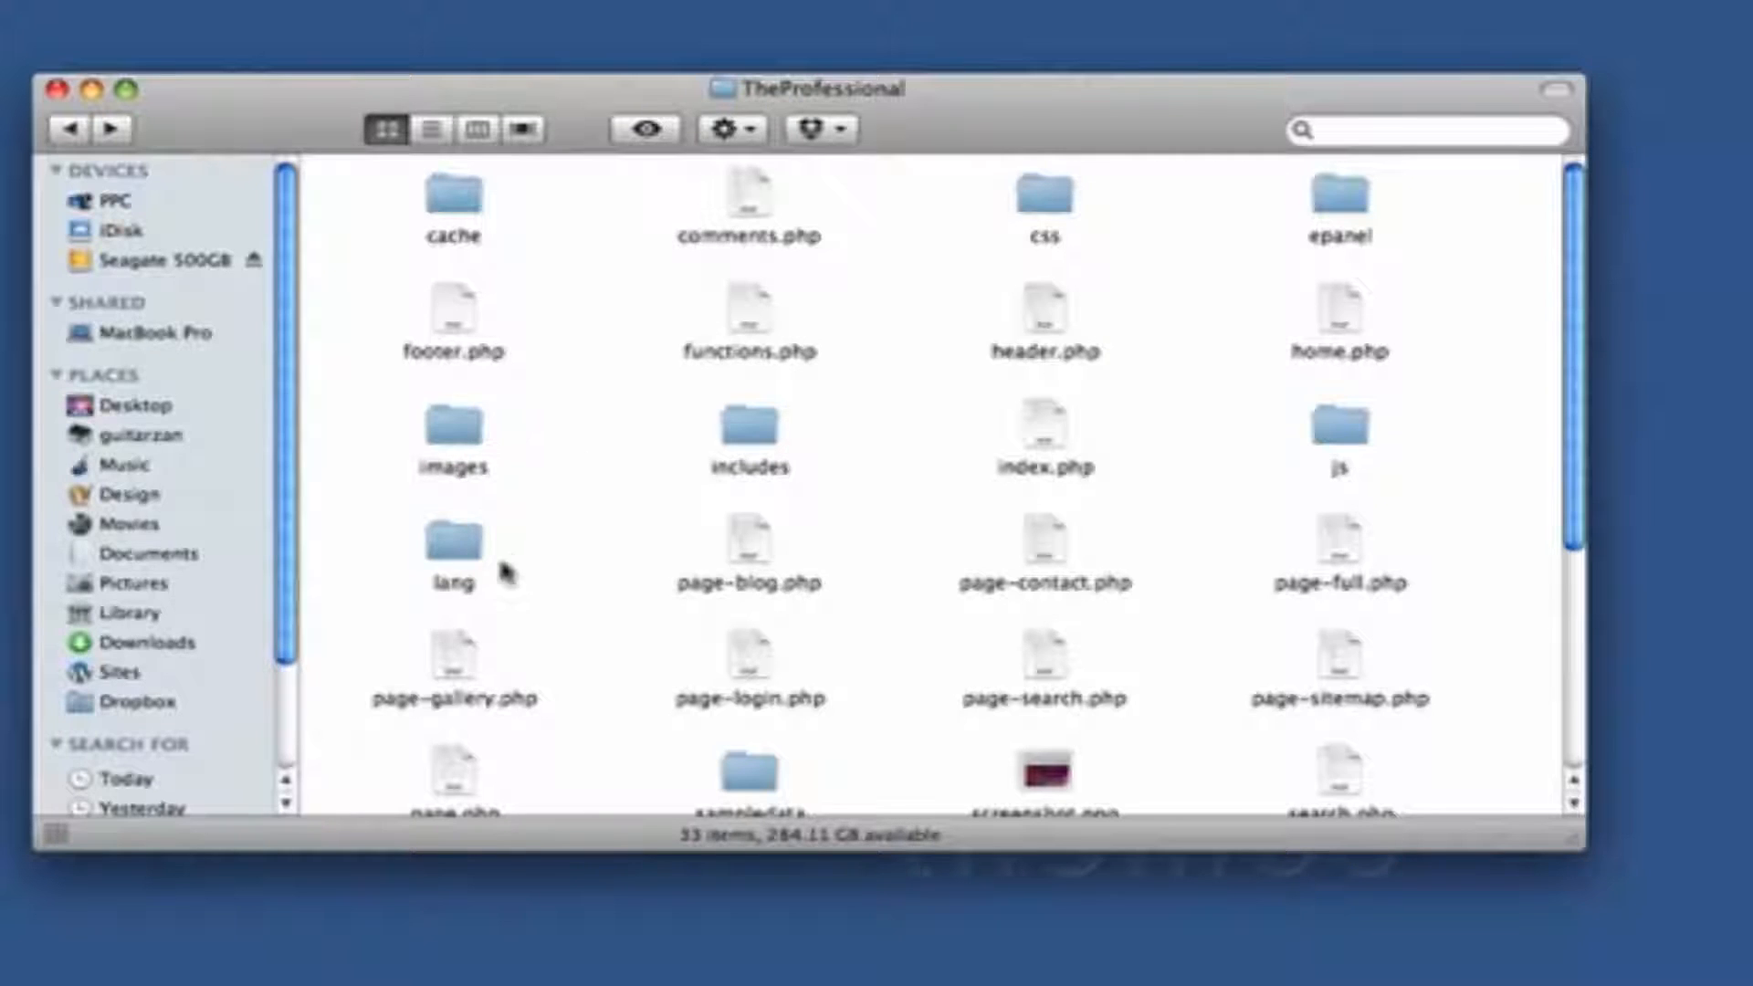
- Open the lang folder of TheProfessional theme and point out the en_US.po and en_US.mo language files
left_click(437, 545)
double_click(439, 545)
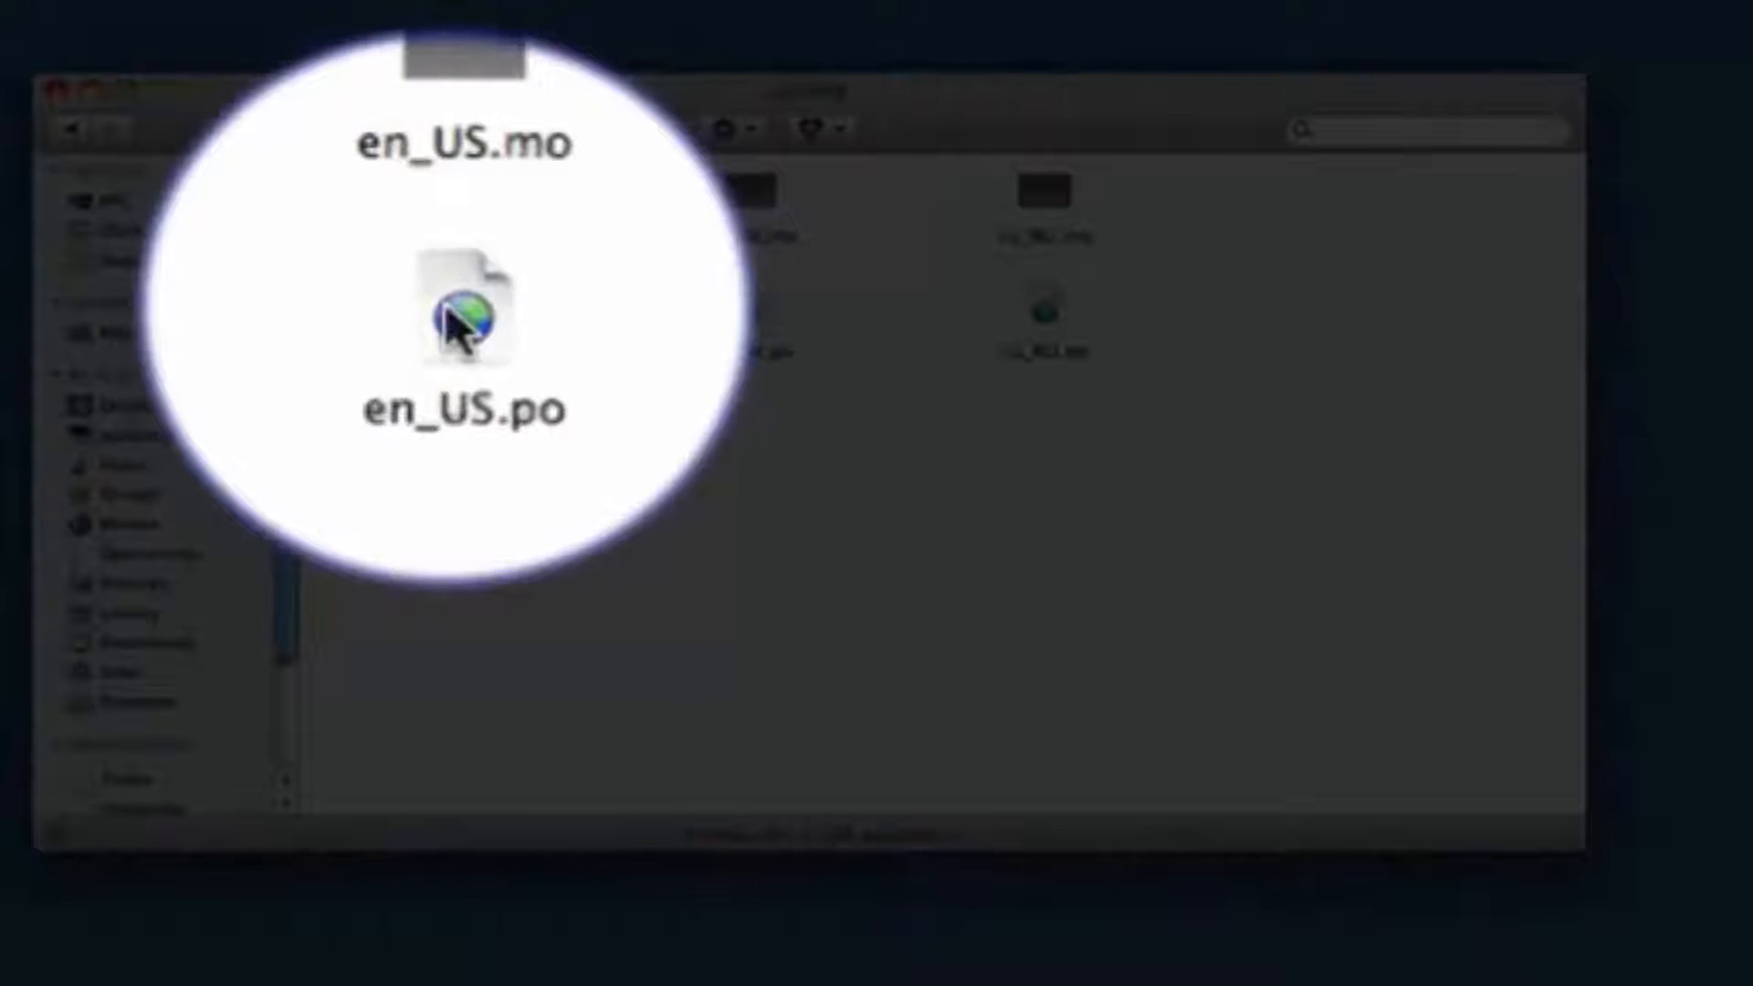
left_click(452, 325)
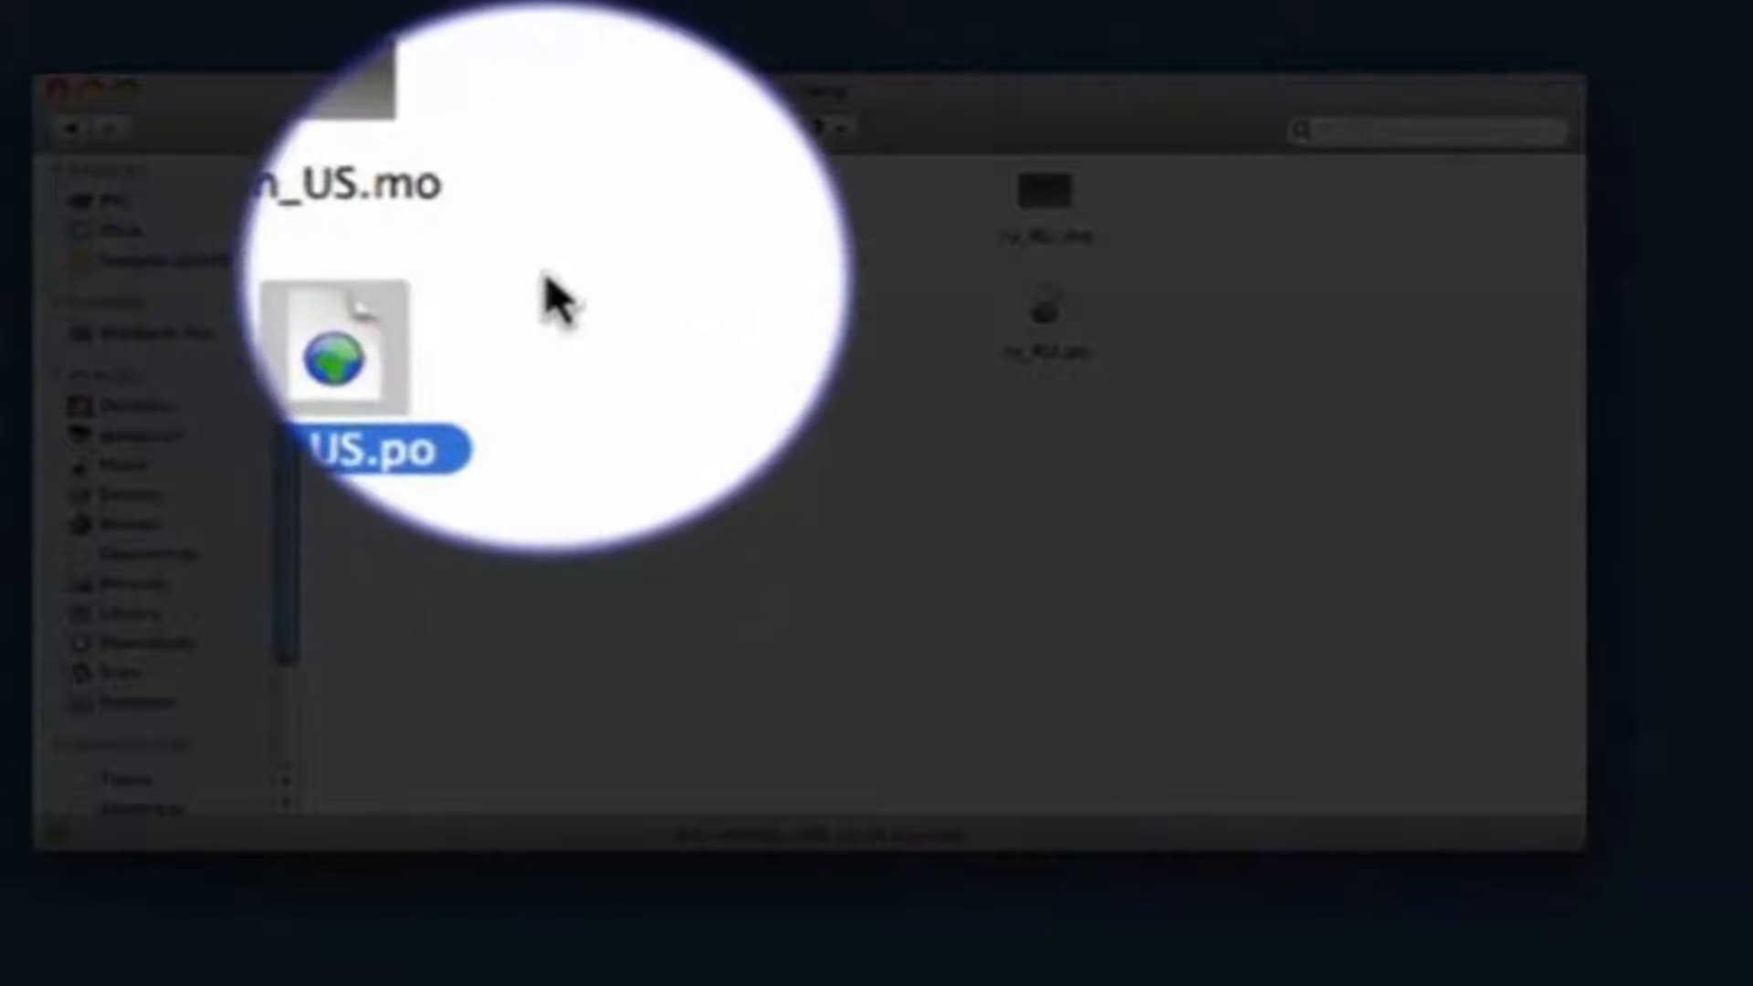
left_click(447, 187)
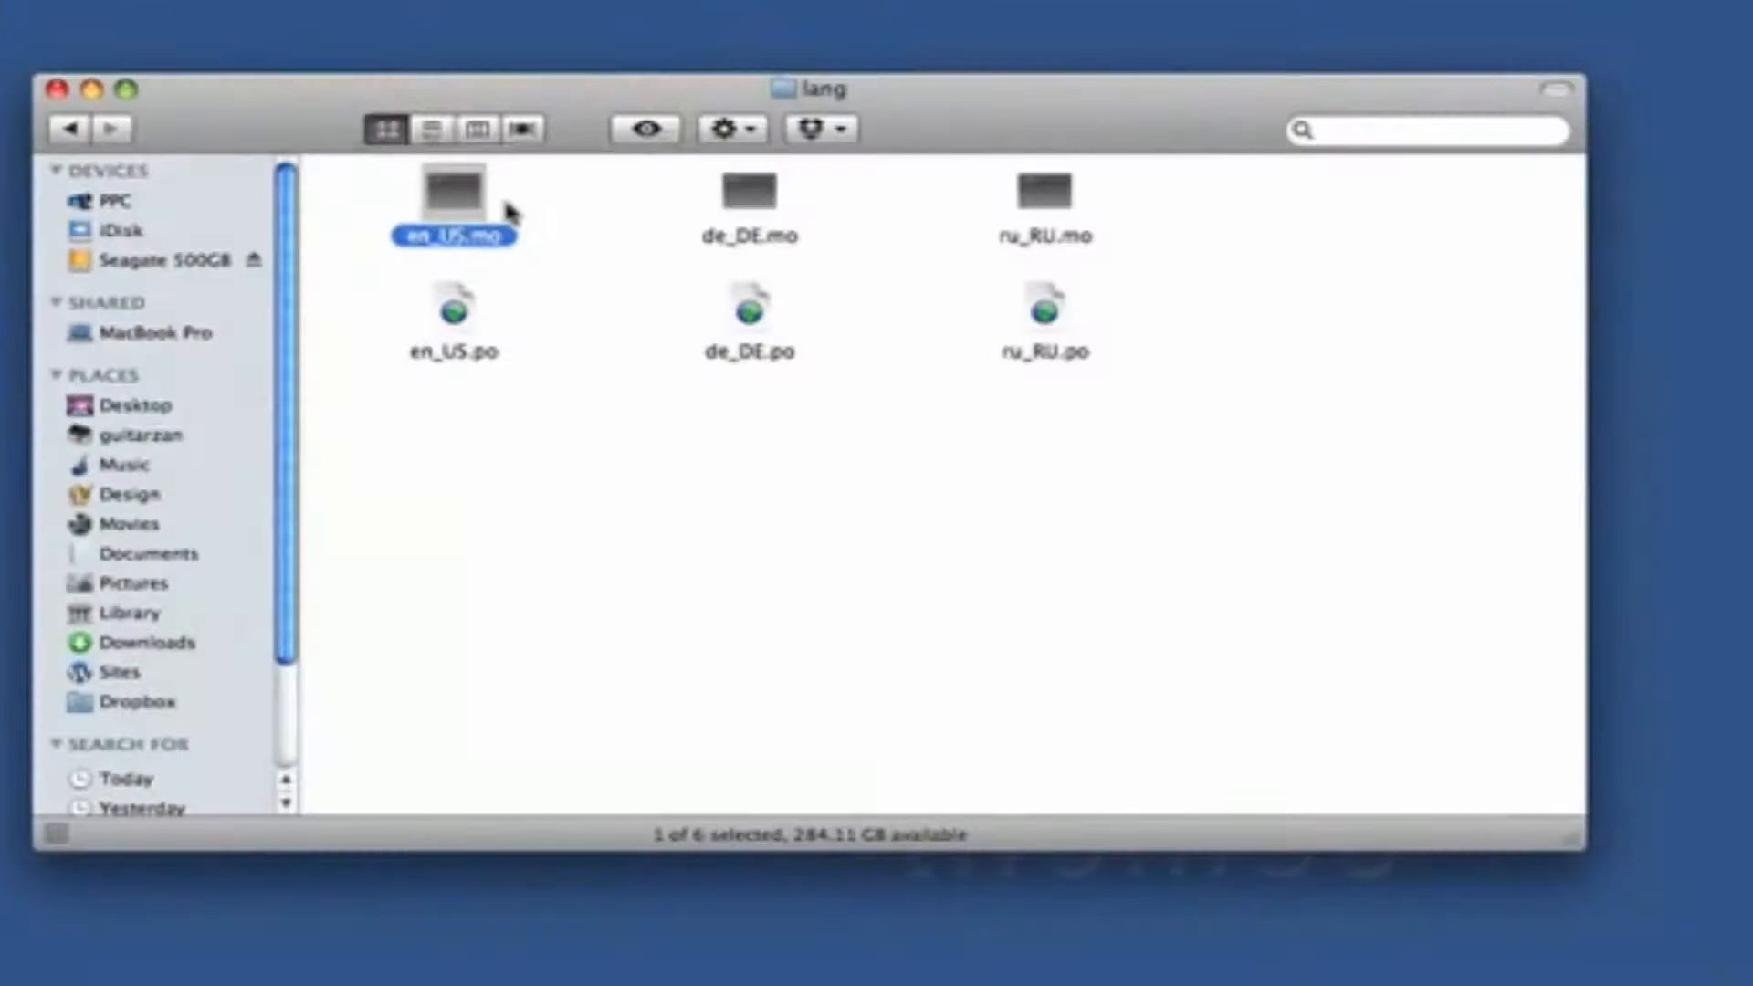
left_click(596, 436)
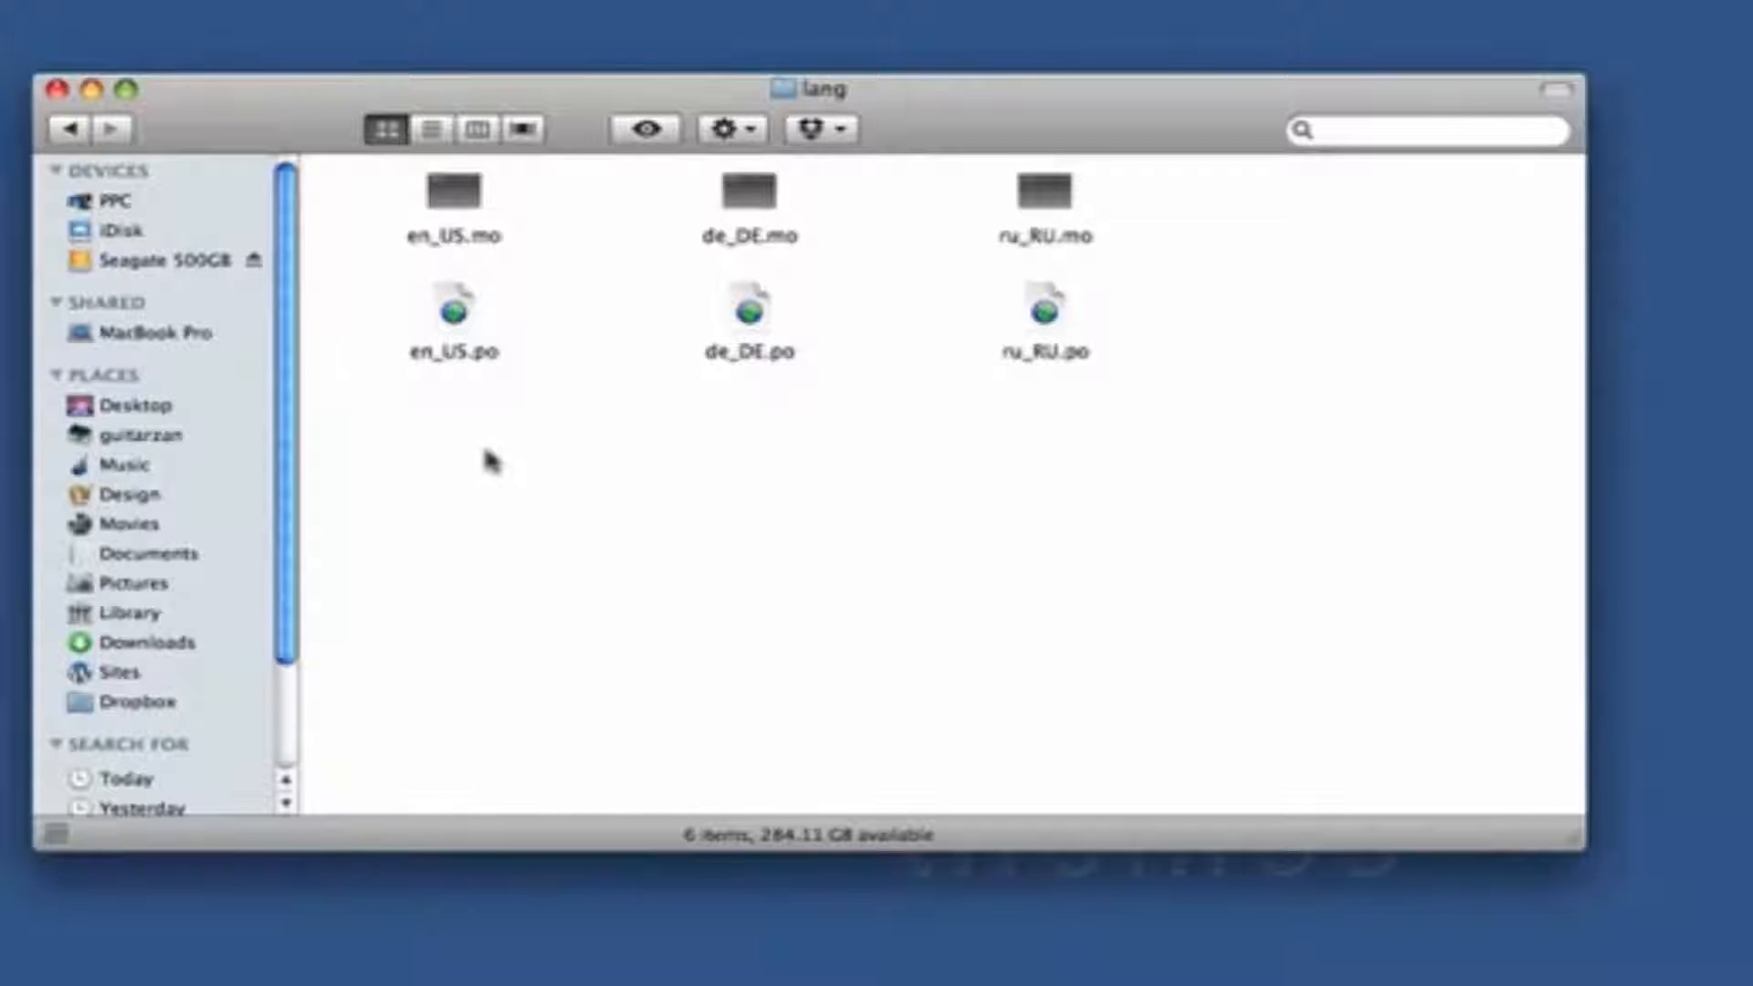
- Copy the name of the ru_RU.po language file in the lang folder
left_click(1040, 357)
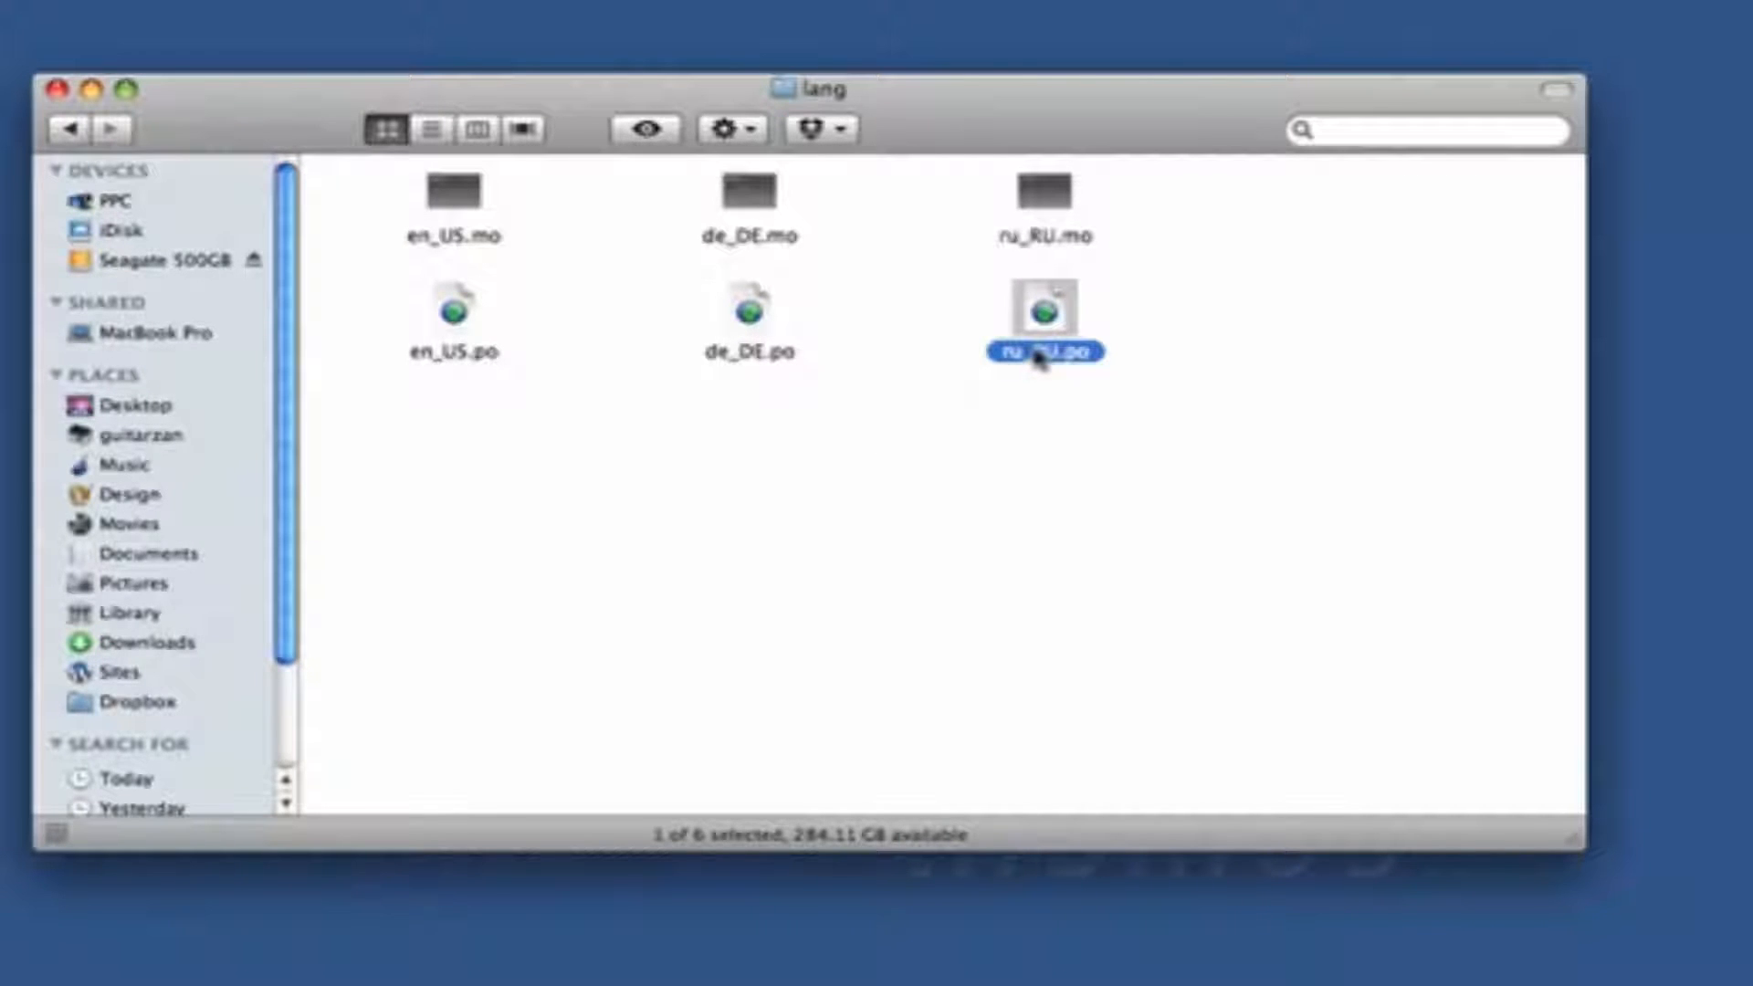
key("Return")
key("ctrl+c")
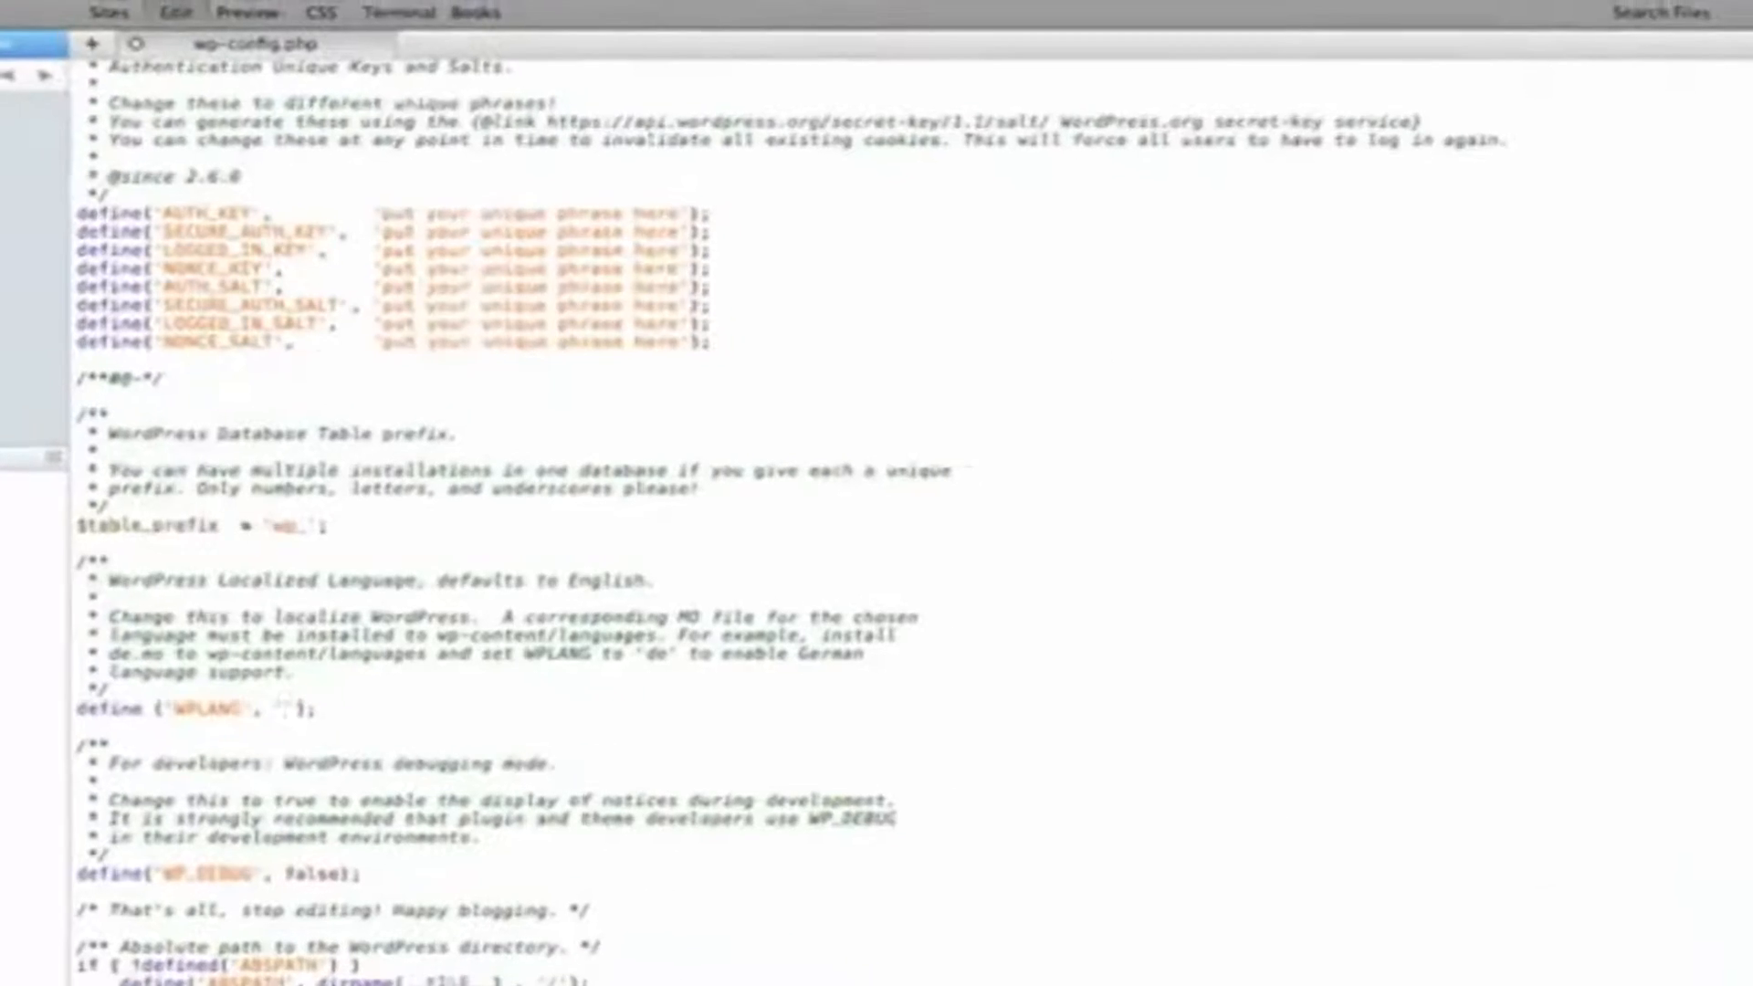
- Paste the copied ru_RU language code between the quotes of the WPLANG definition in wp-config.php
scroll(1137, 566, "up", 4)
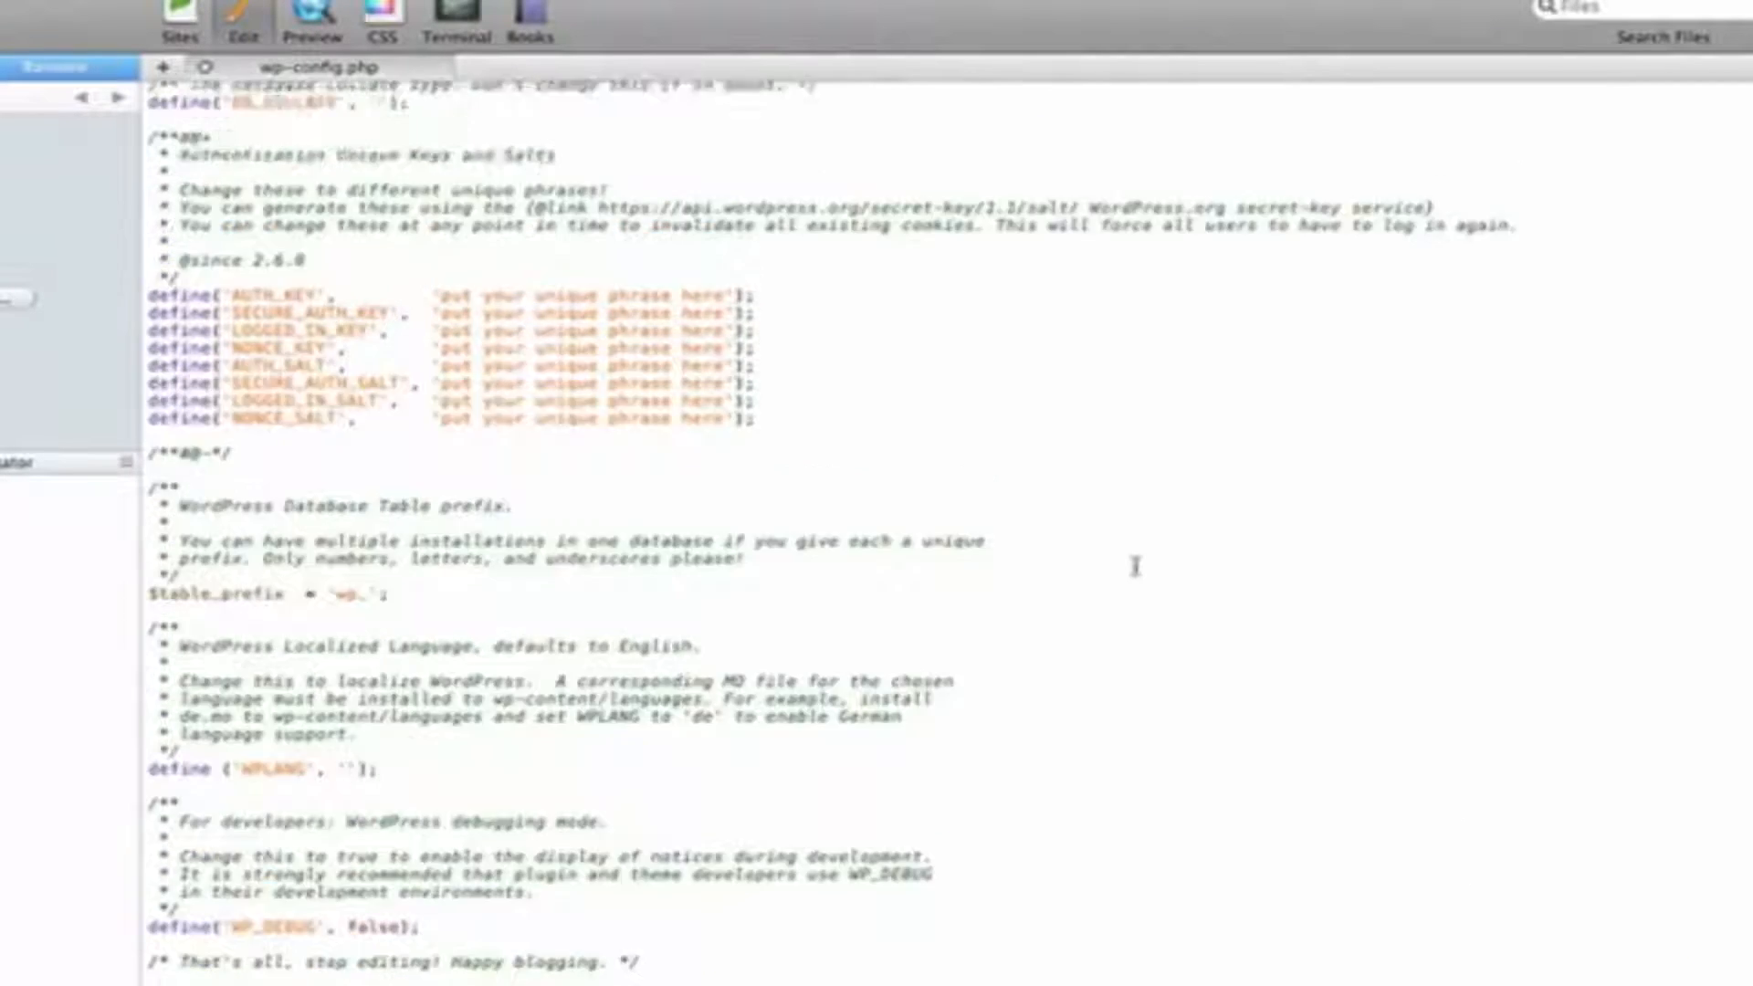
scroll(1138, 568, "down", 4)
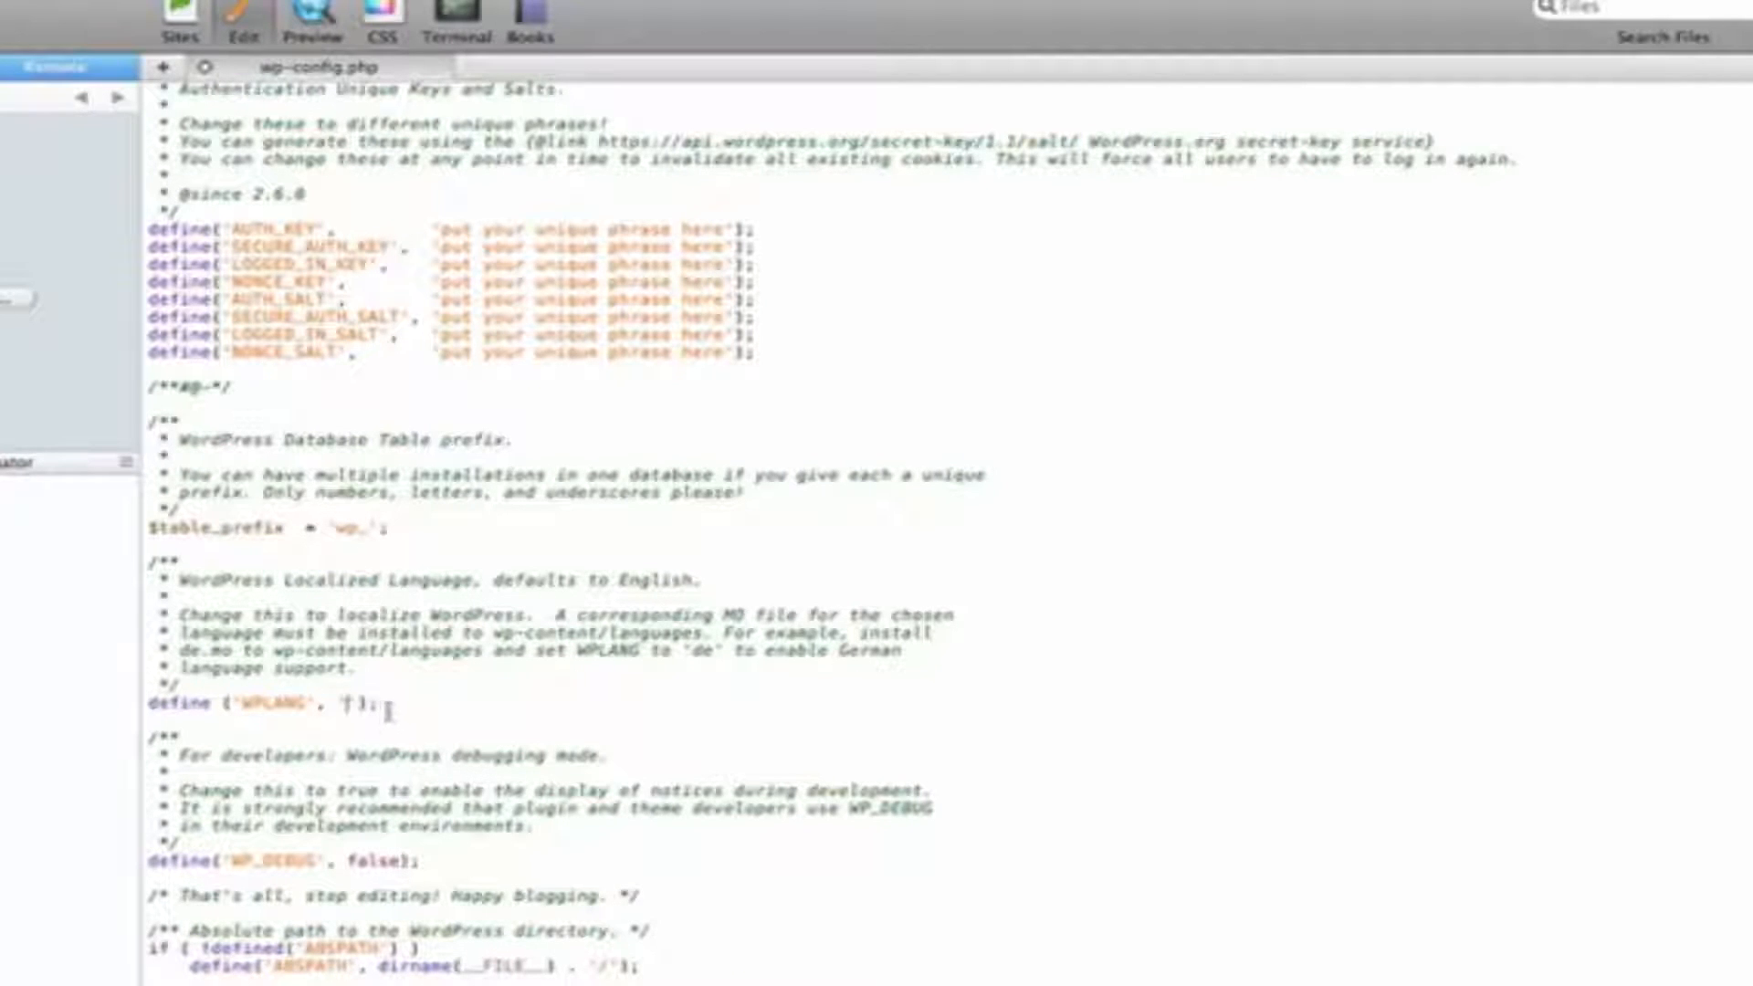
left_click_drag(379, 703, 146, 703)
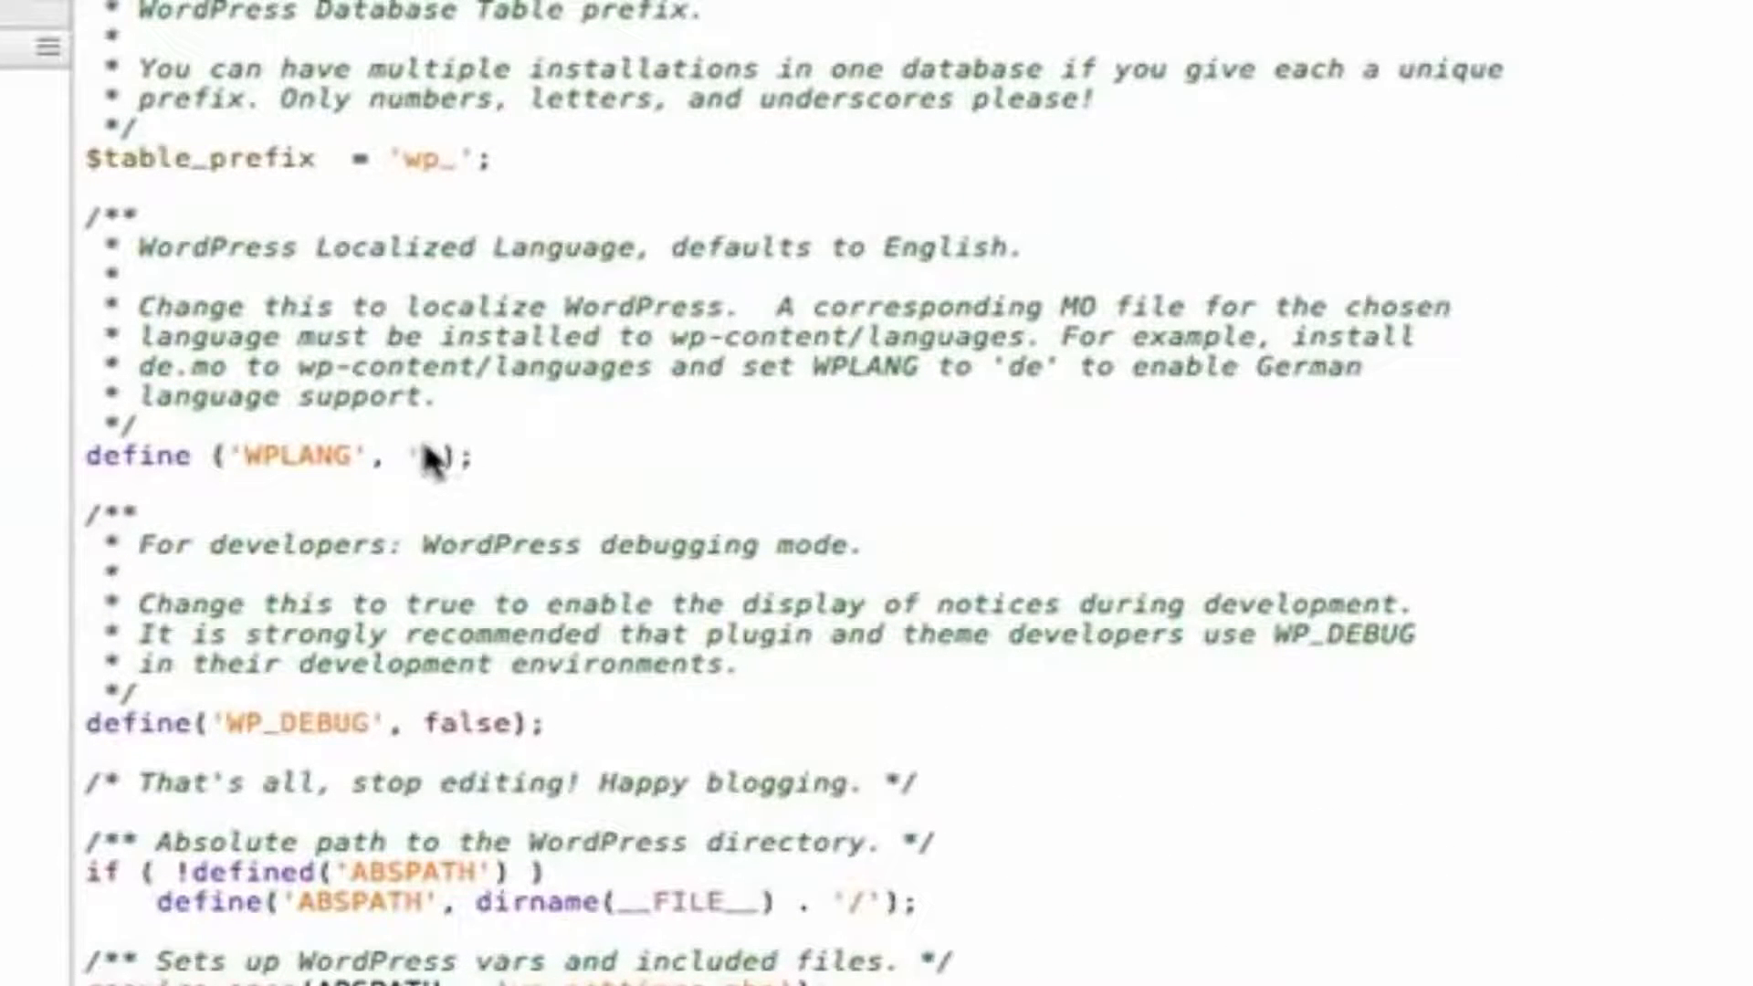
left_click(422, 454)
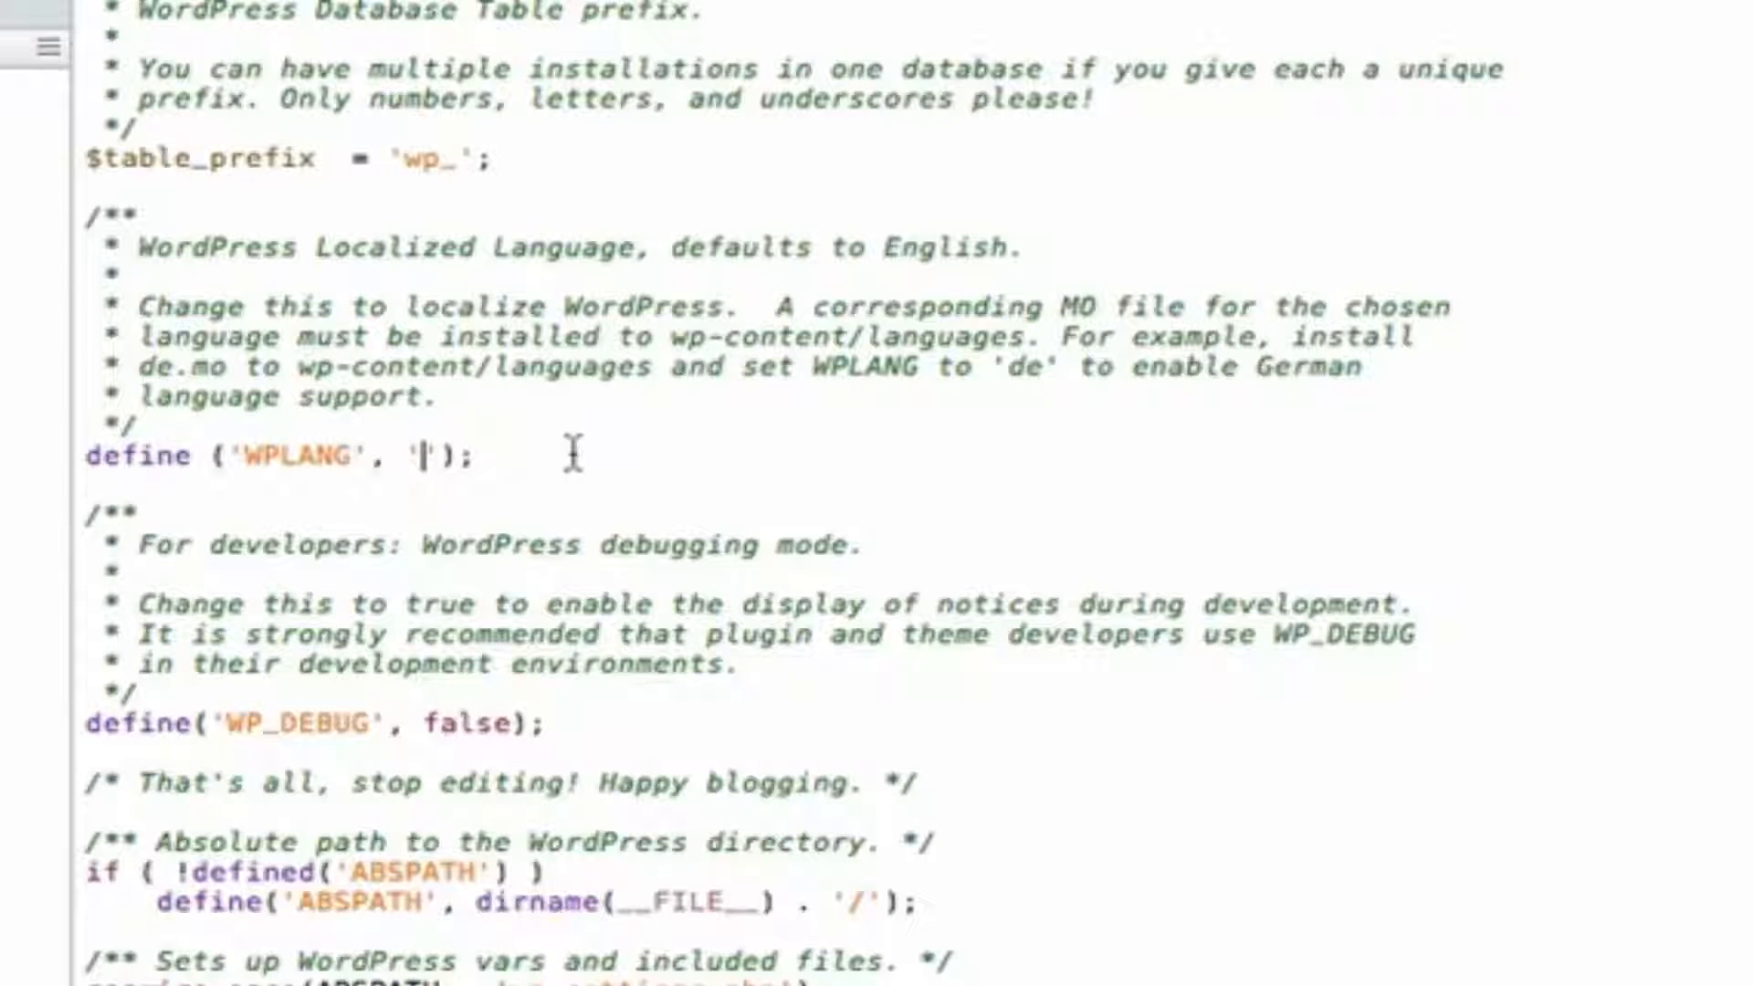
key("ctrl+v")
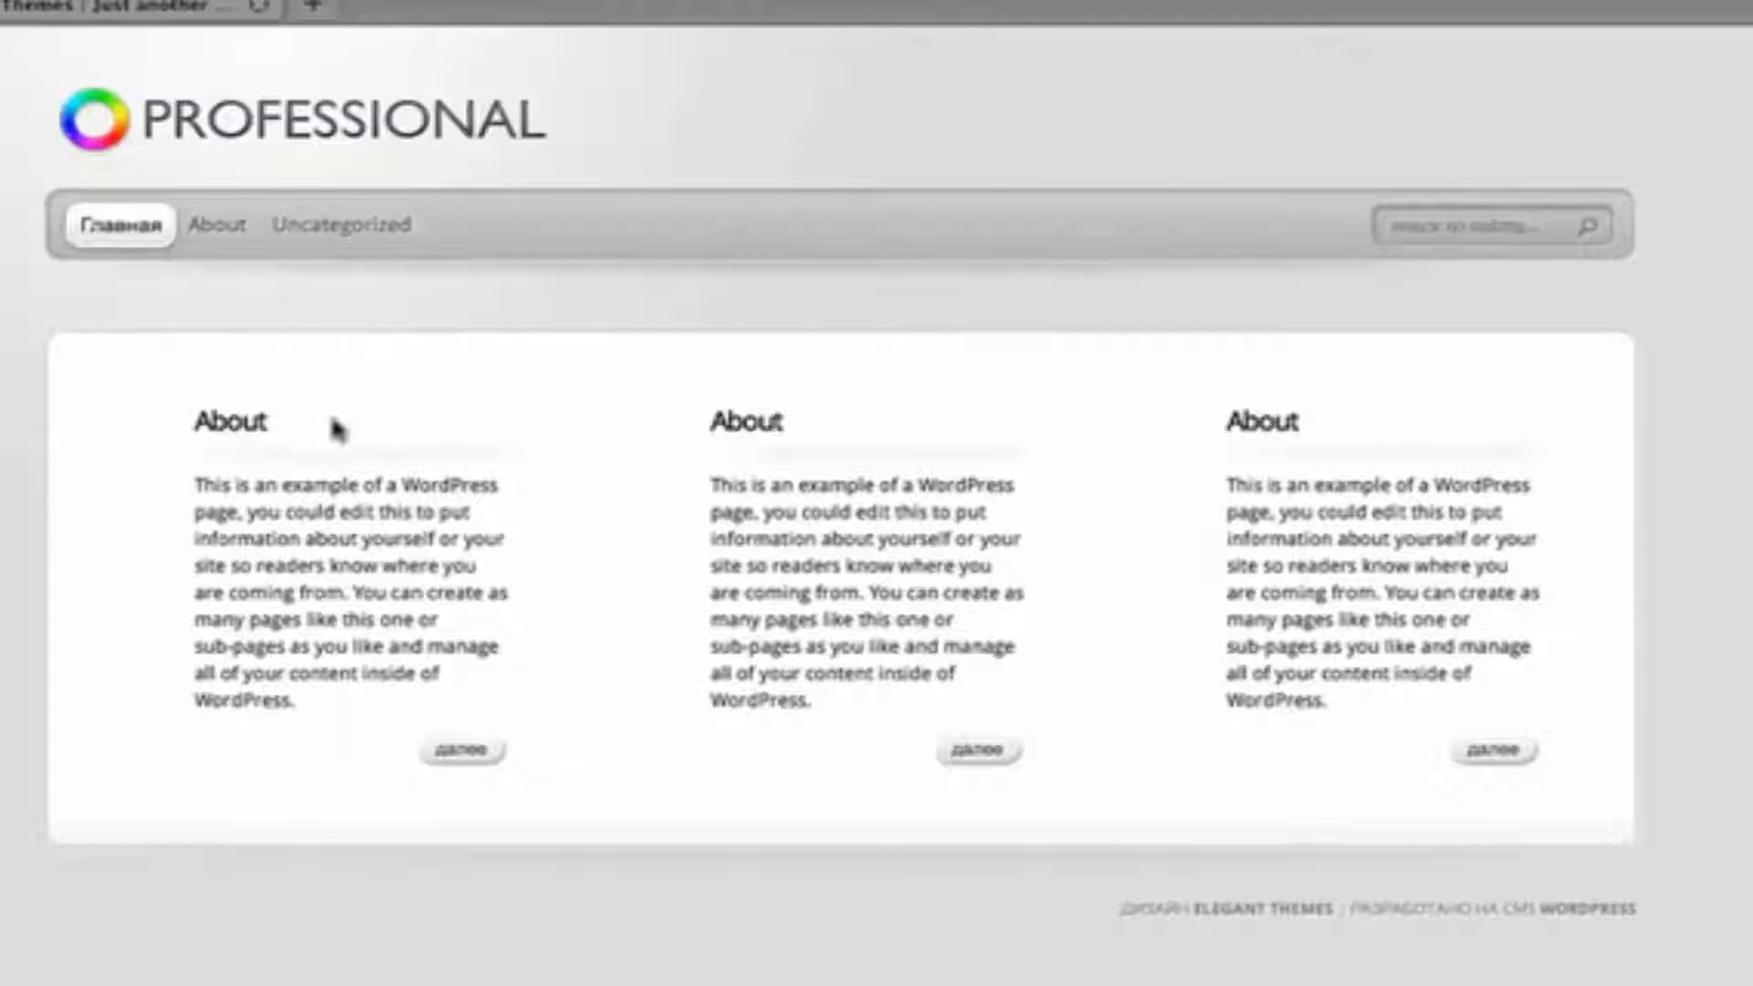
- Inspect the About excerpts on the localized Professional homepage, then open the first About page and check its breadcrumb
left_click_drag(196, 484, 345, 621)
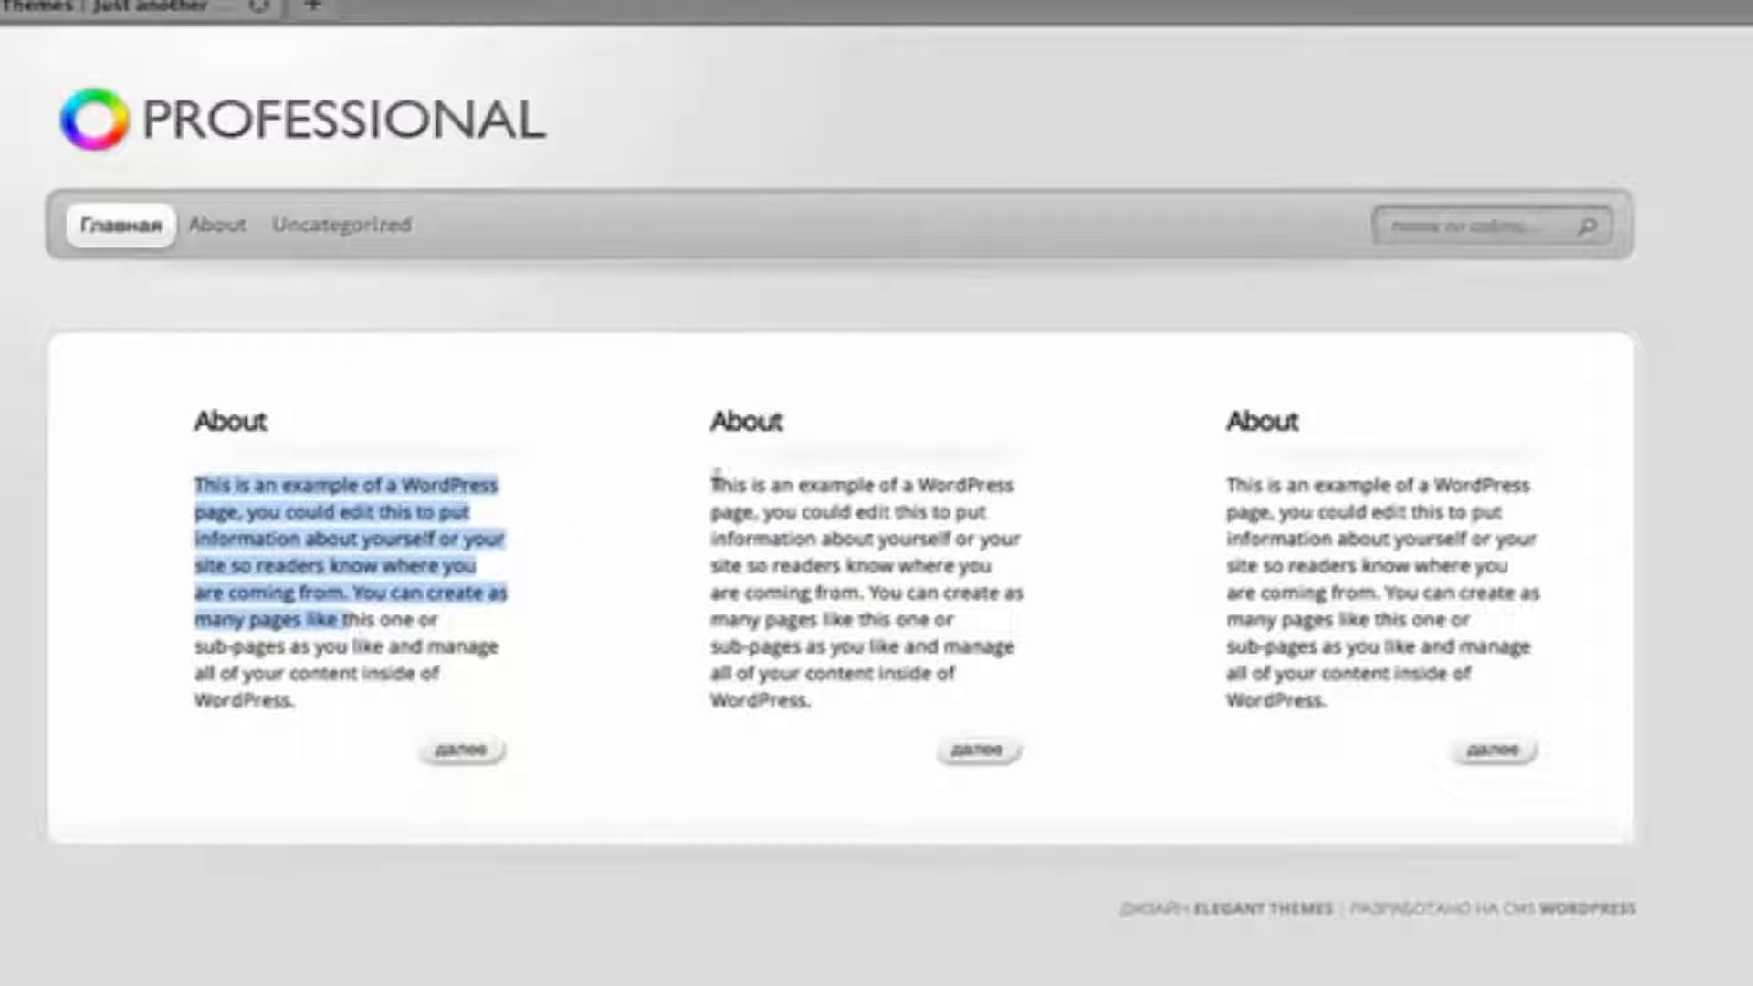
left_click_drag(711, 484, 927, 638)
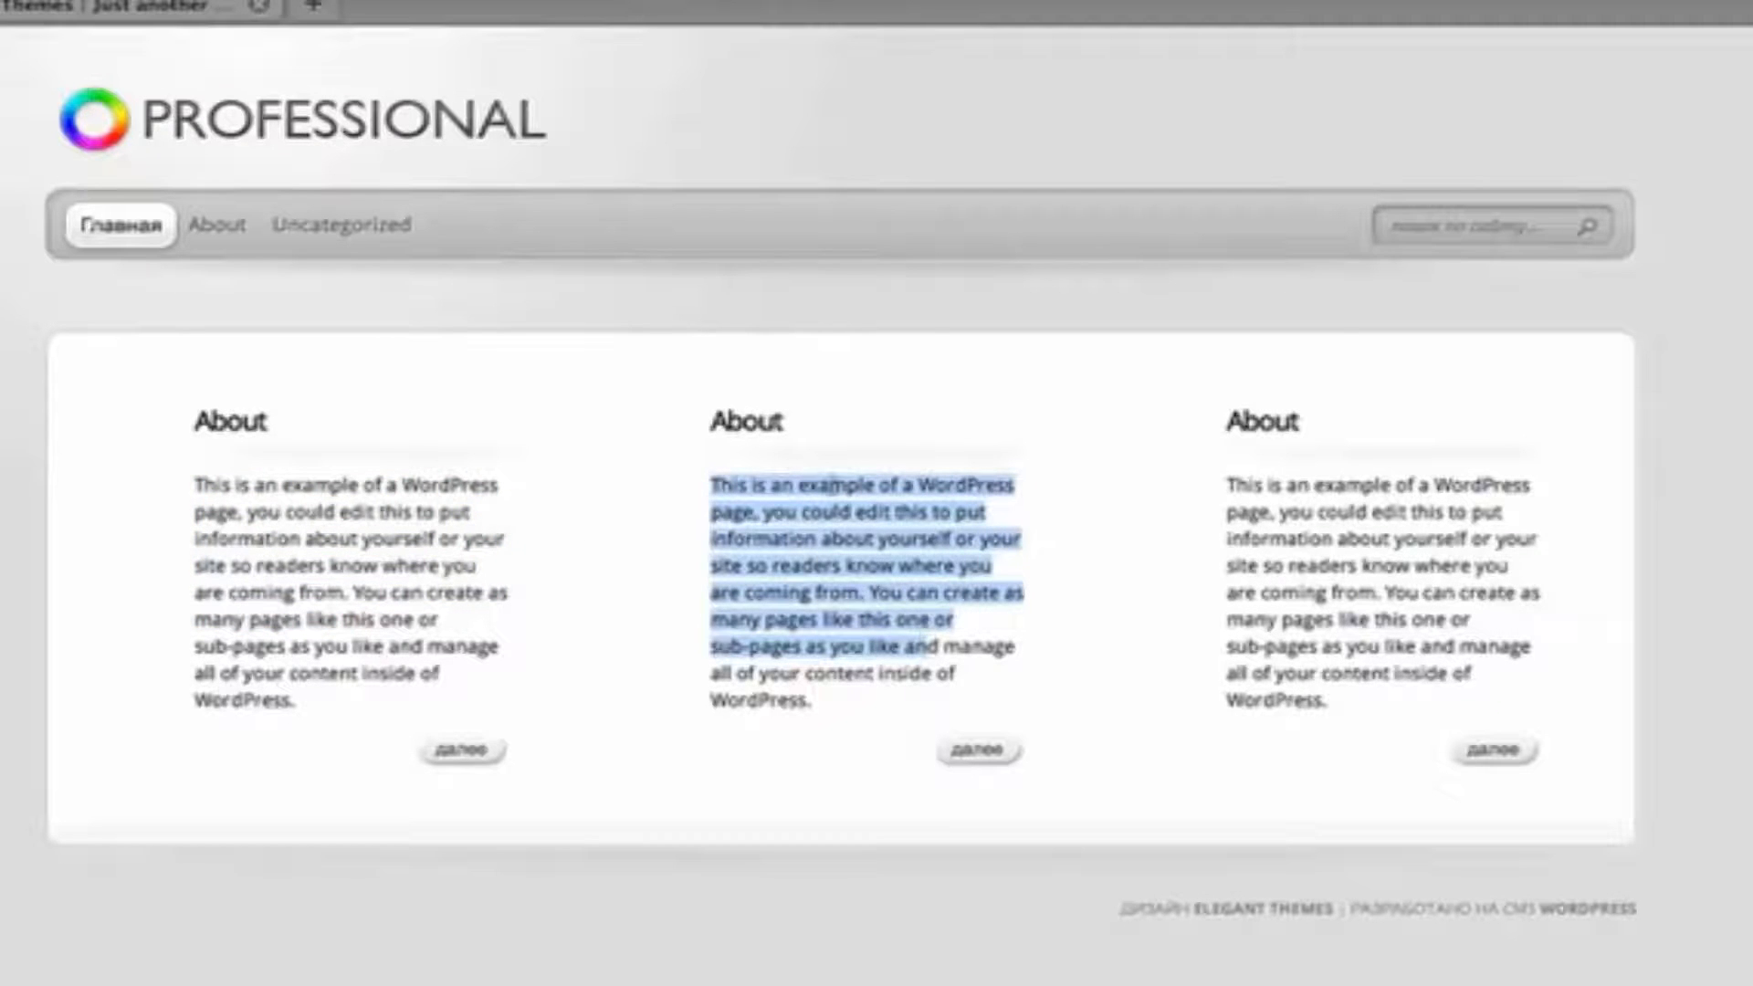
left_click(621, 402)
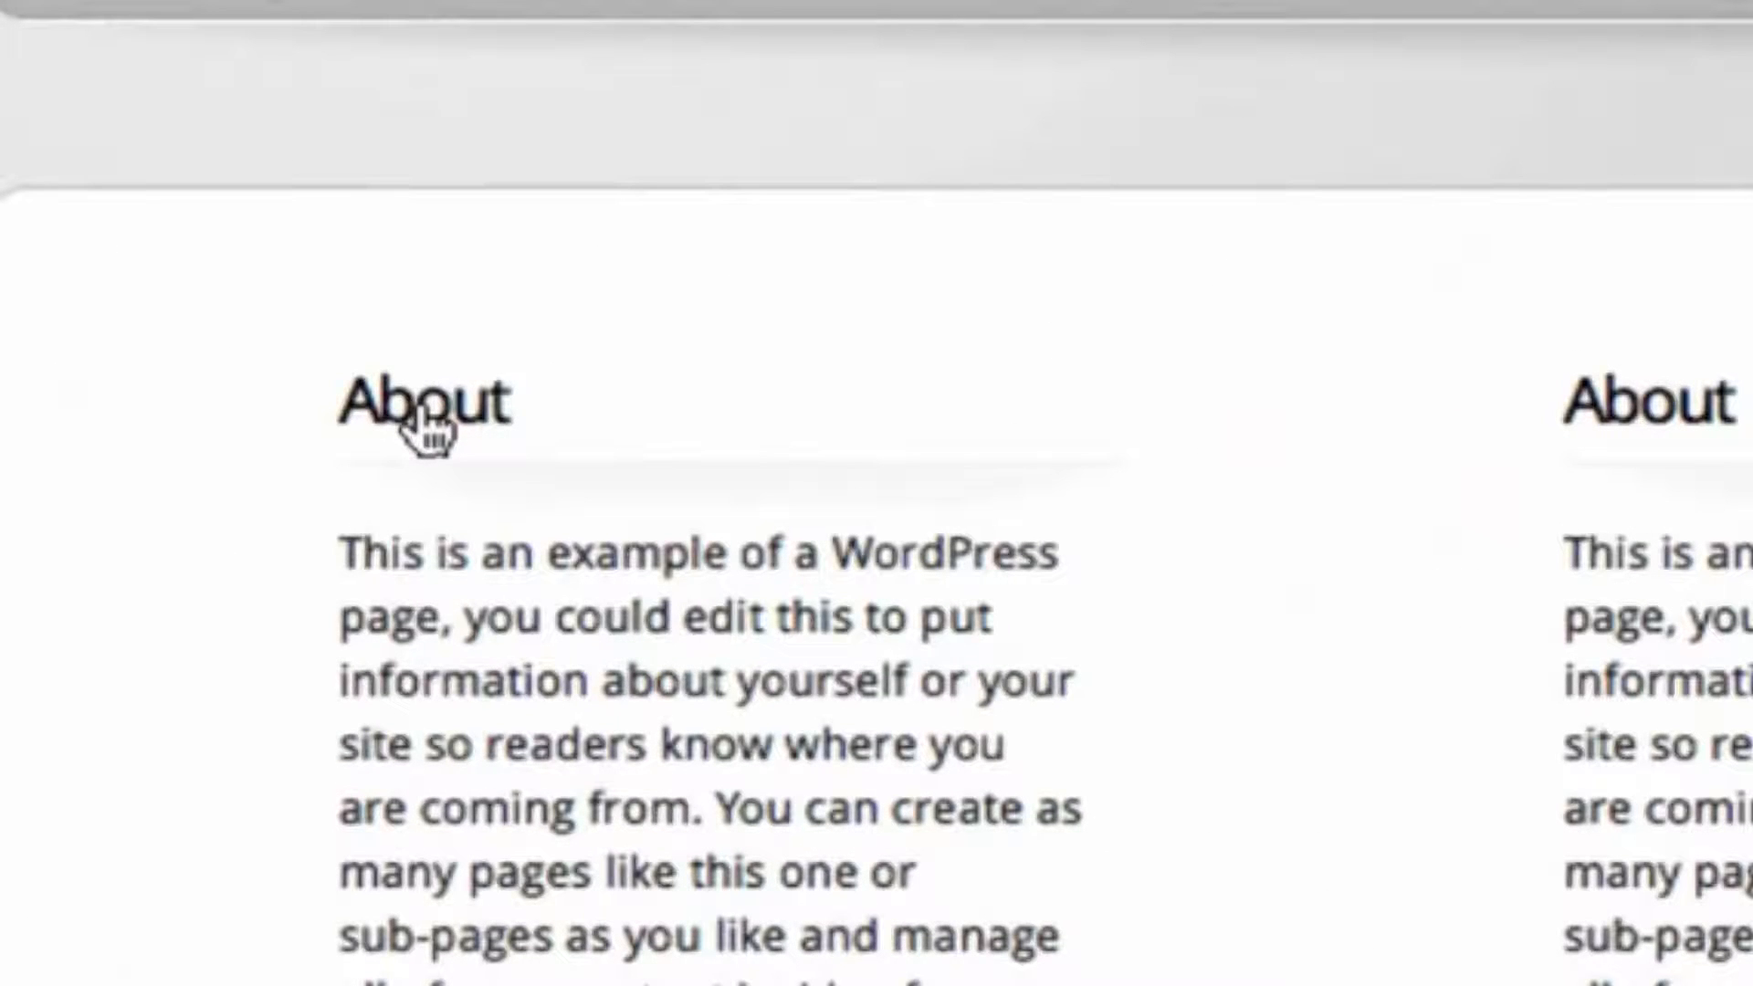
left_click(422, 411)
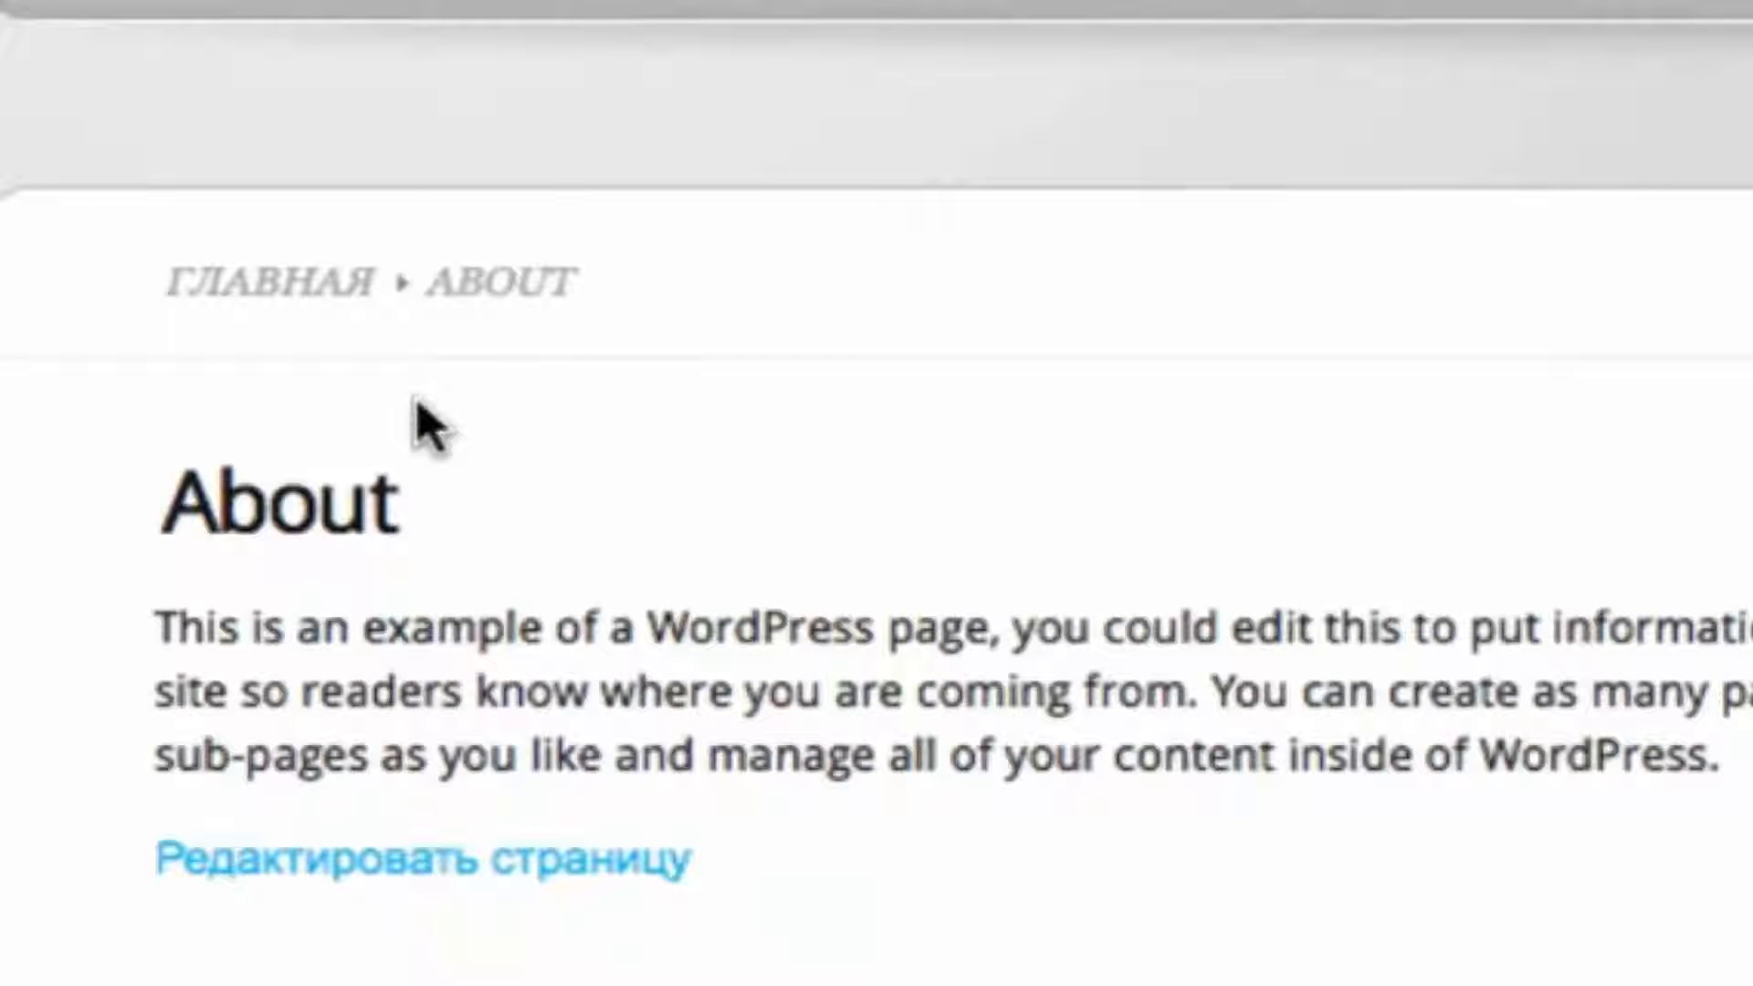
left_click_drag(646, 286, 119, 254)
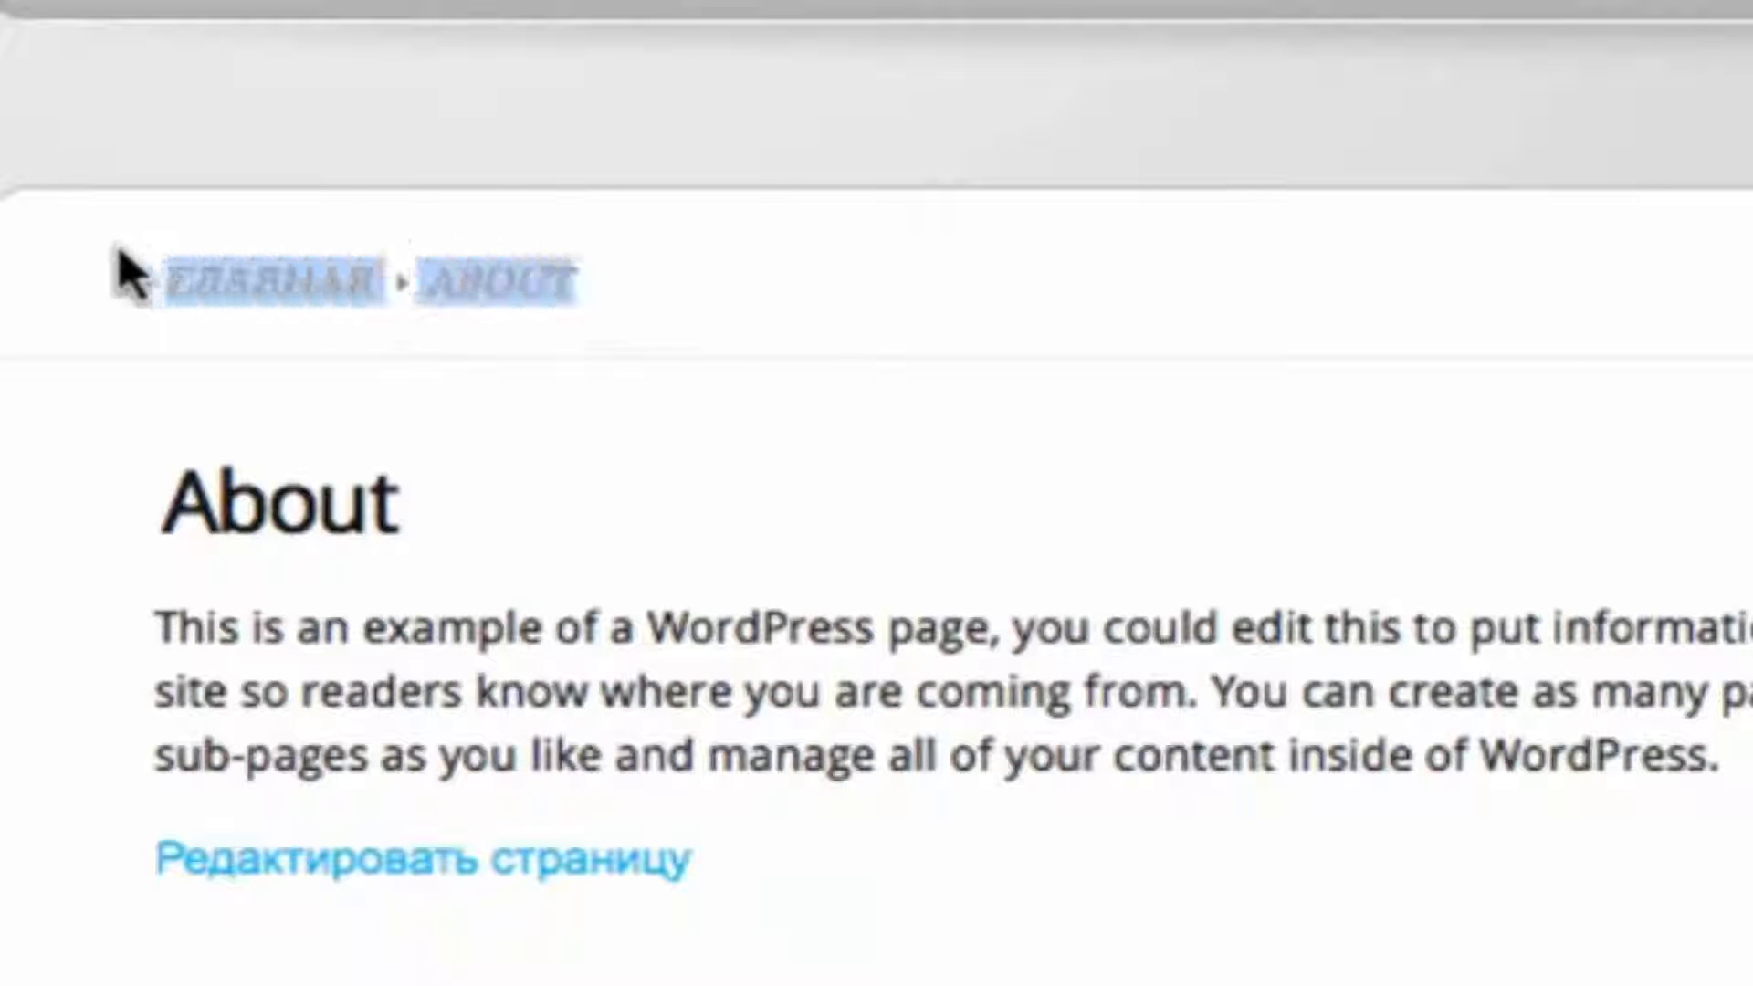
left_click(101, 267)
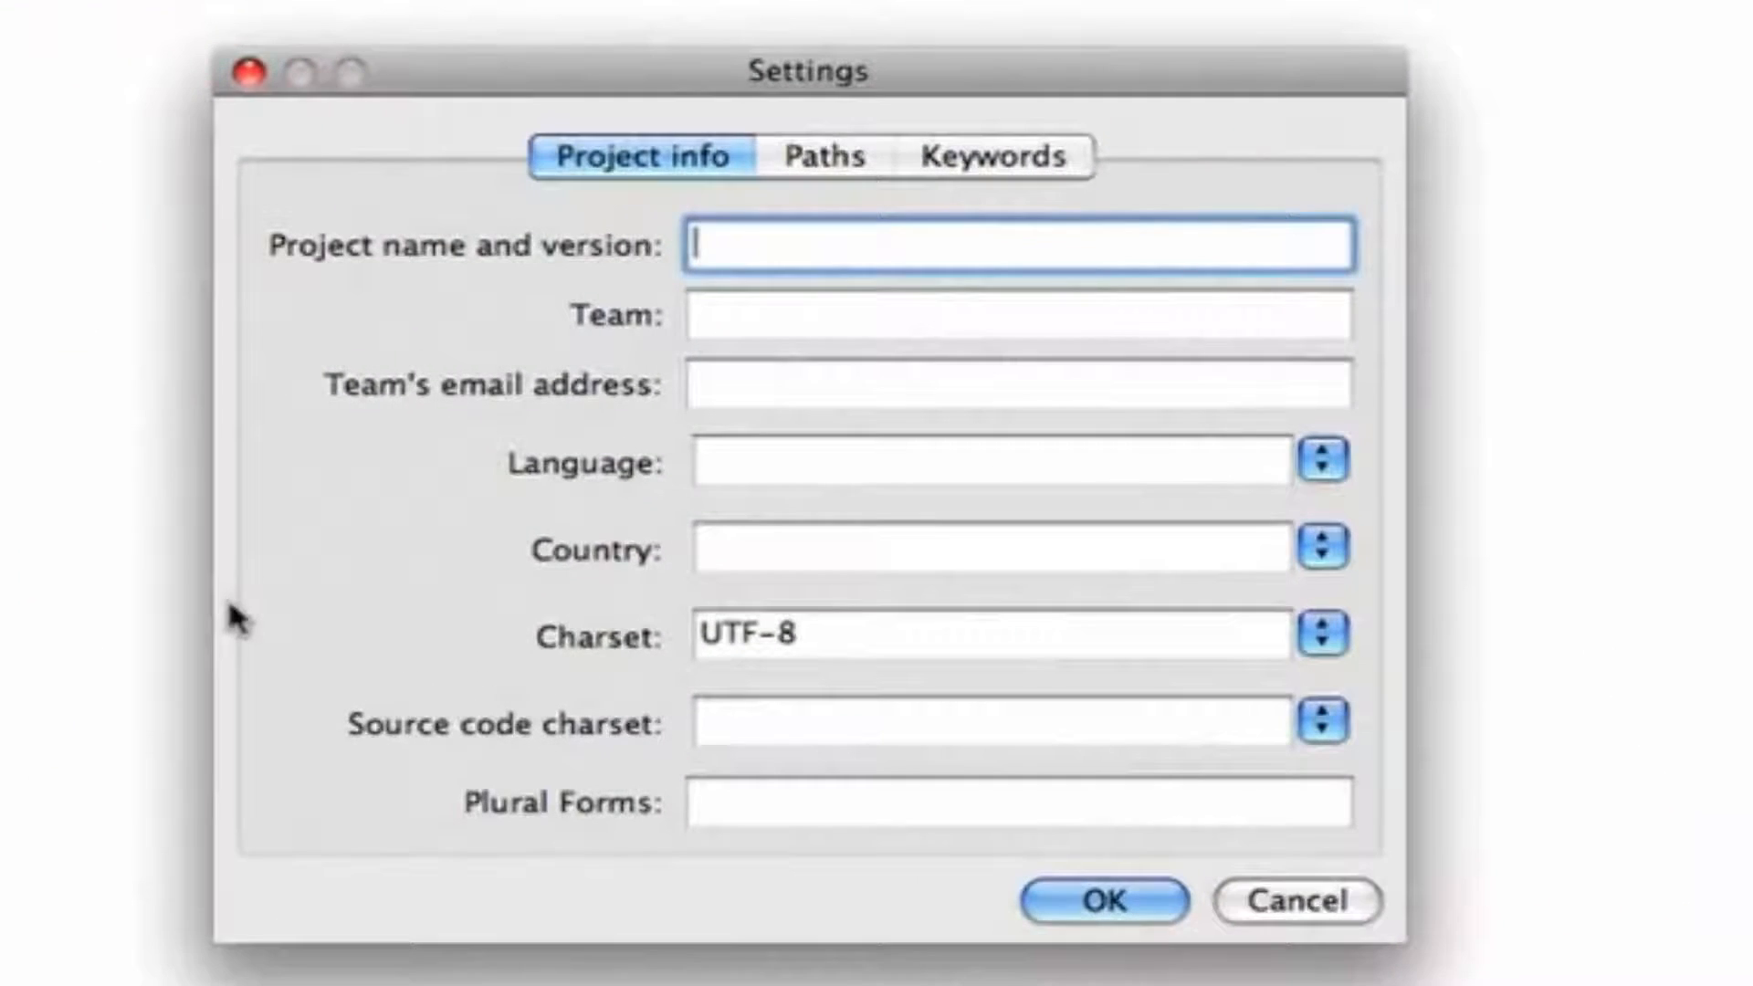
- Review the Paths and Keywords settings of the translation project
left_click(829, 161)
left_click(1045, 166)
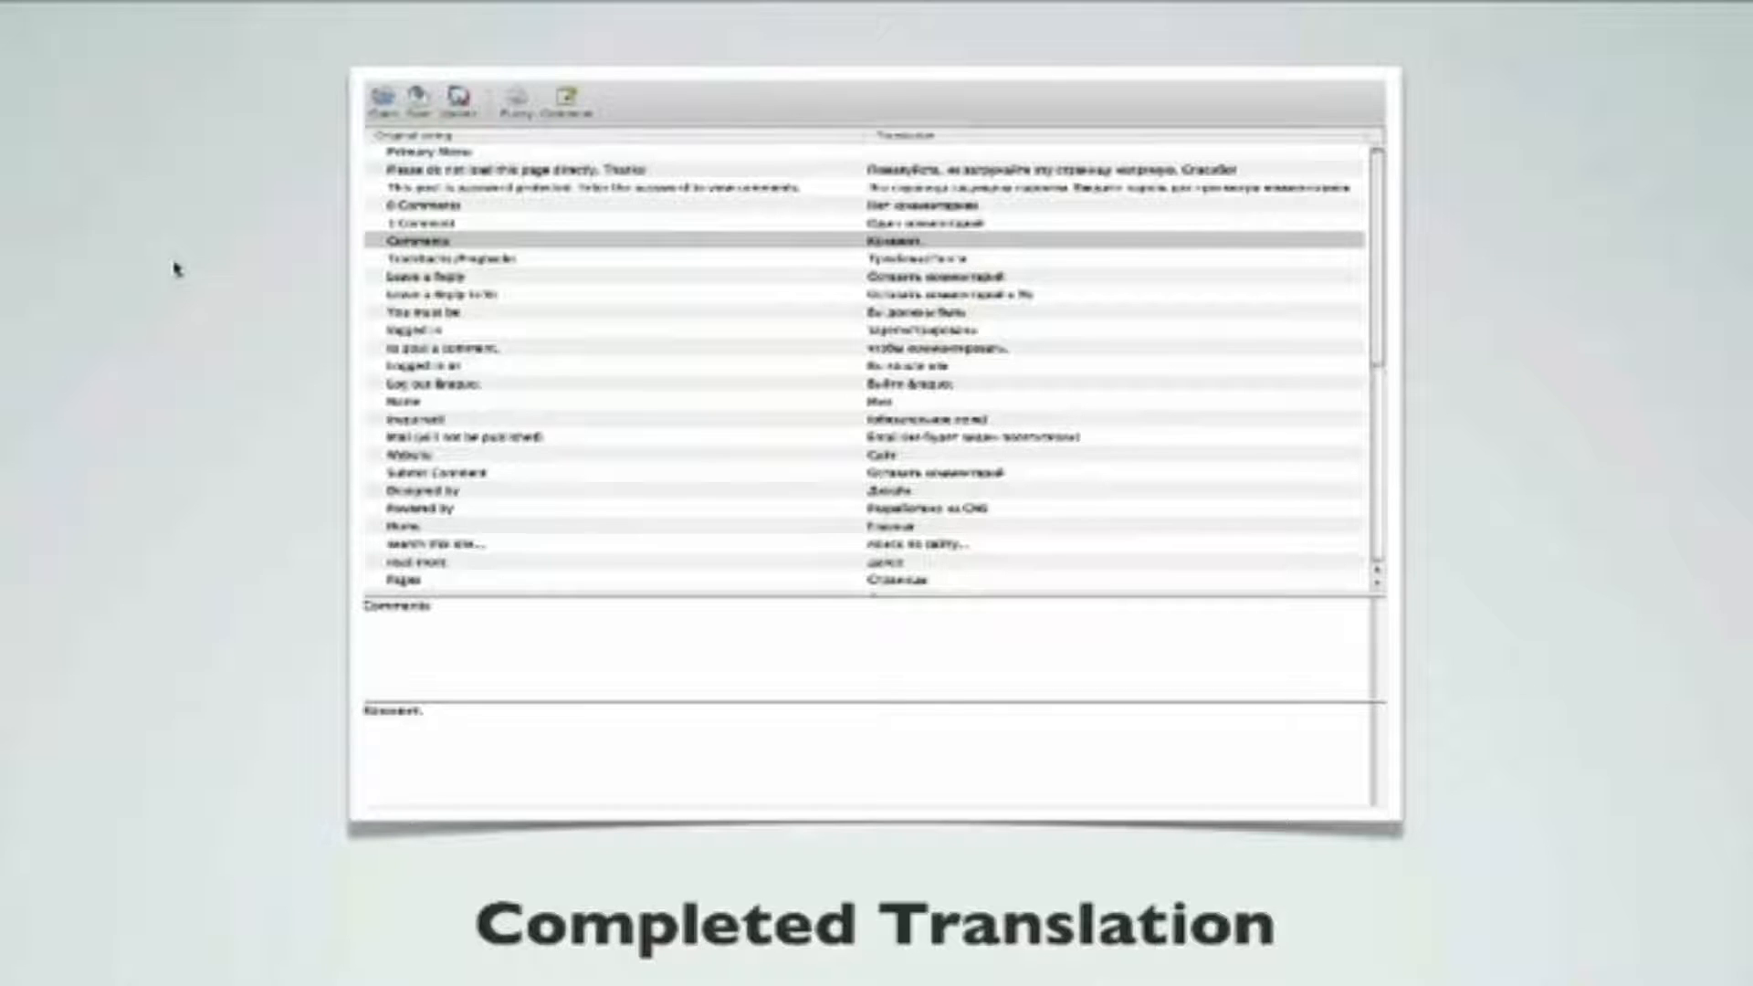
key("Right")
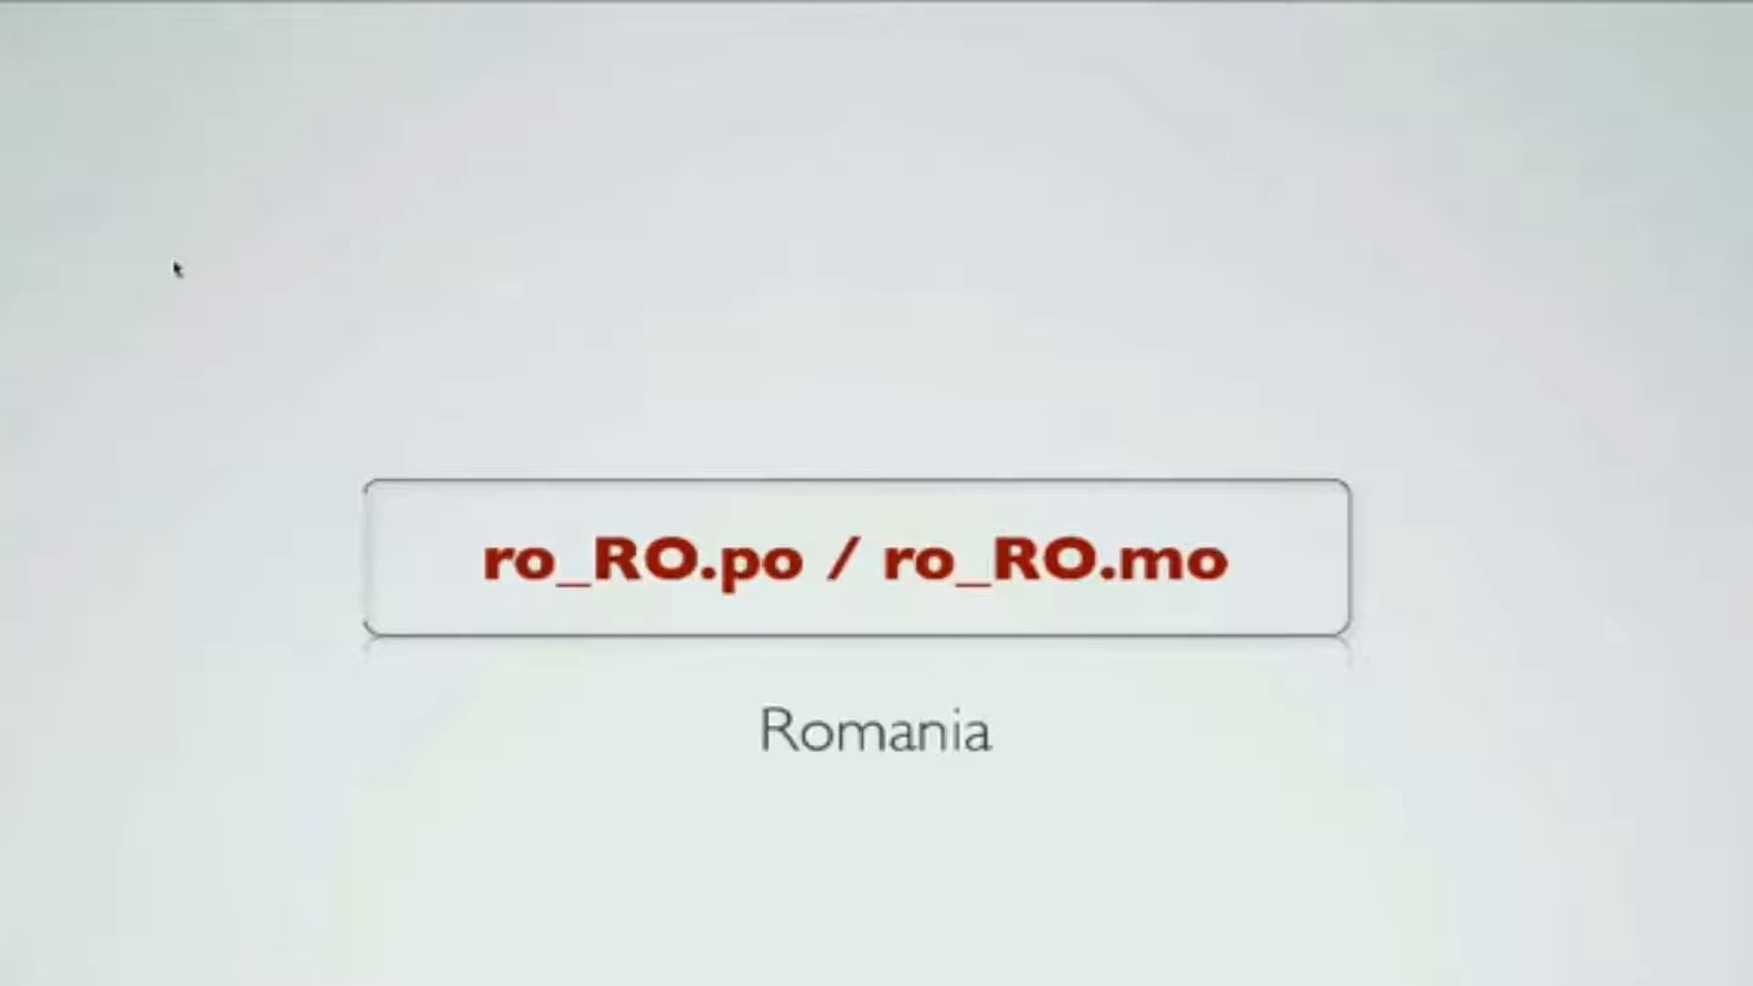
key("Right")
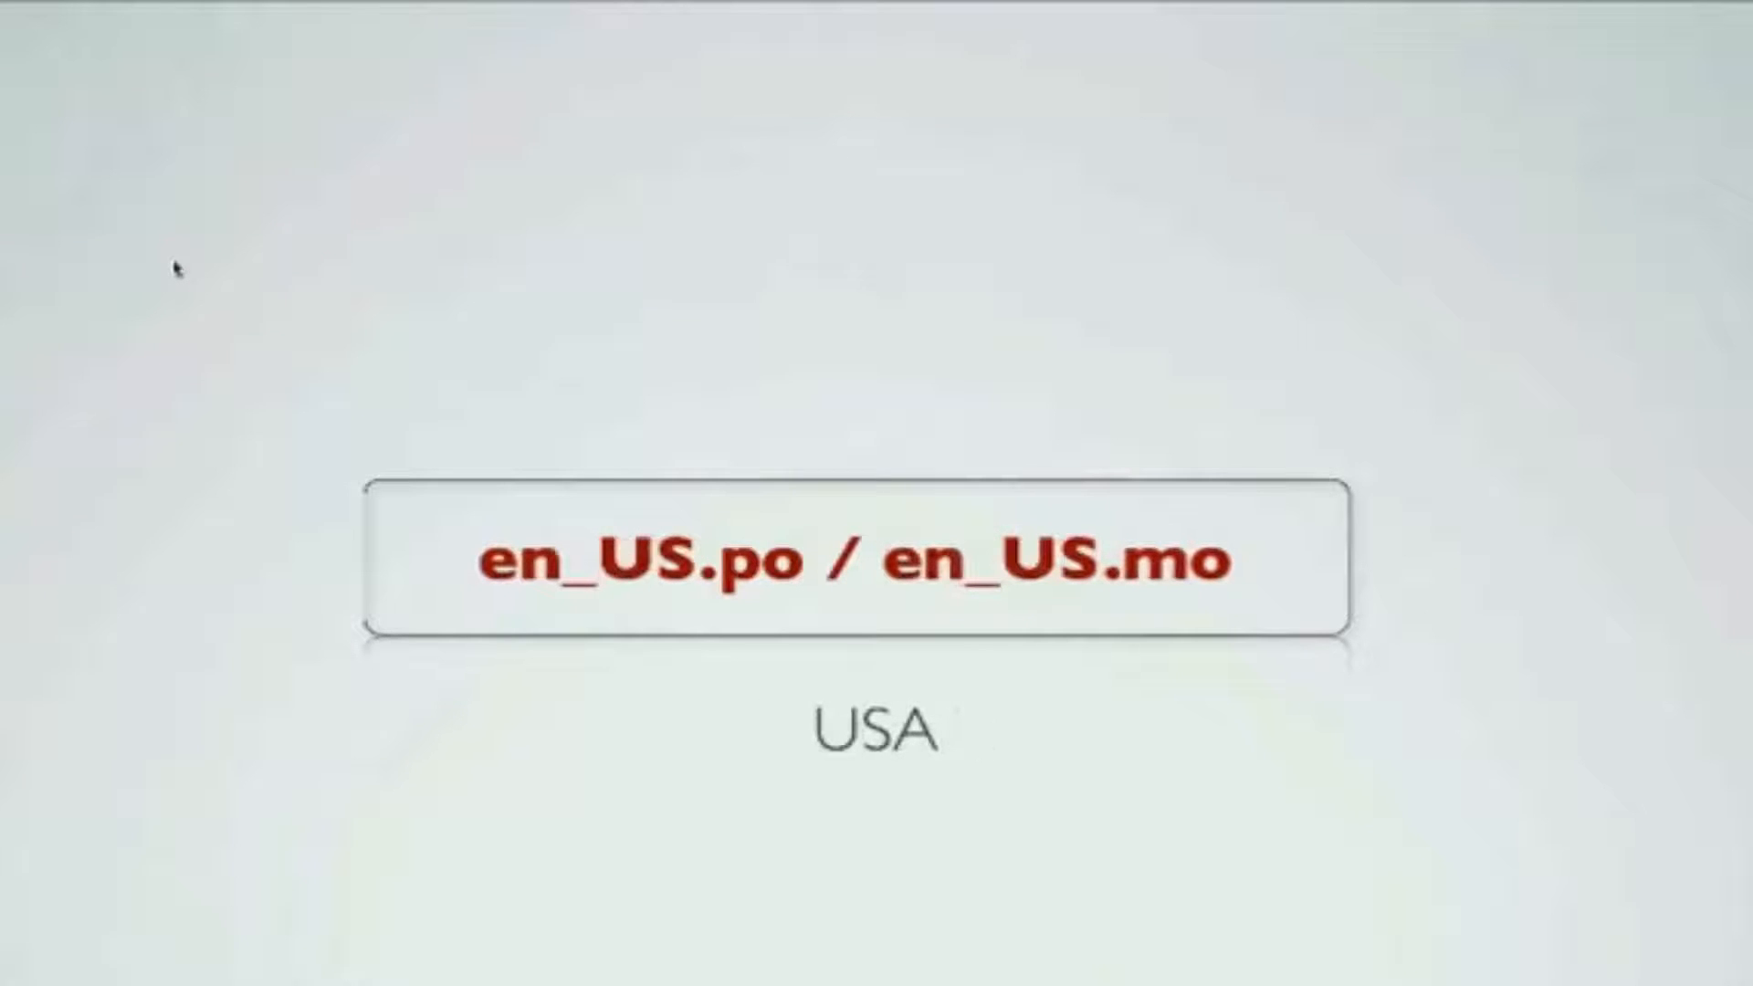
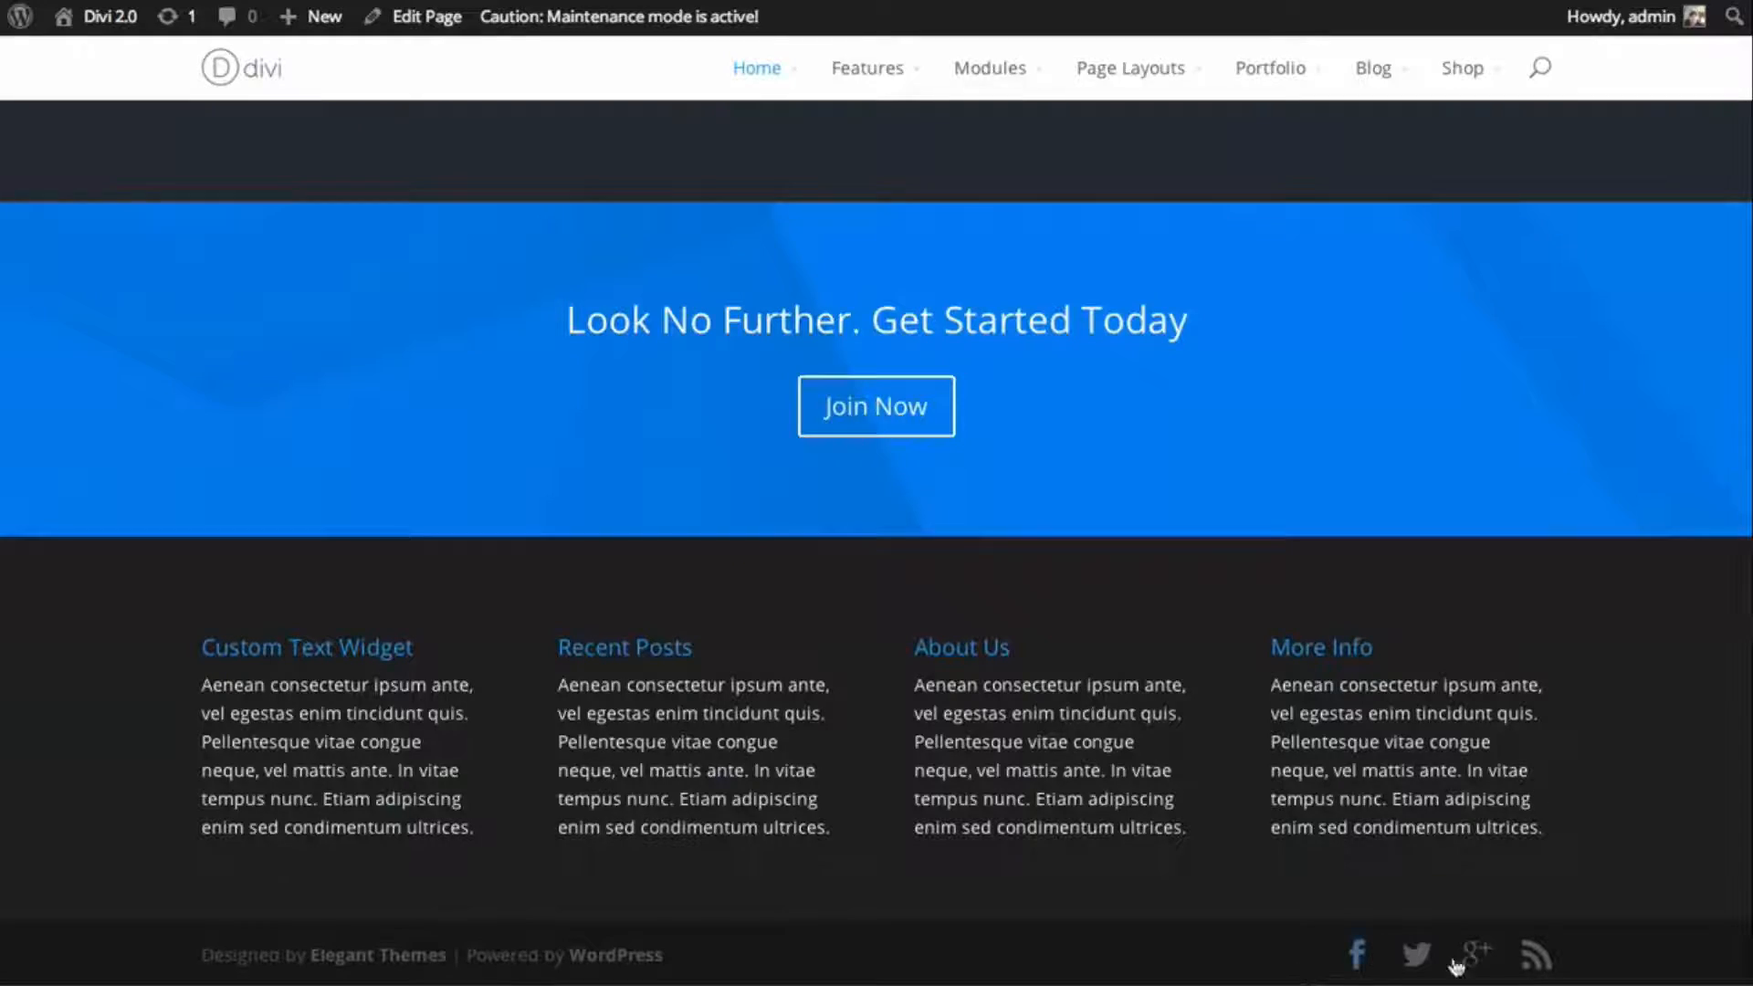
- Open the Coming Soon blank page layout from the Divi 2.0 homepage and look over its countdown timer and sign-up form
key("Home")
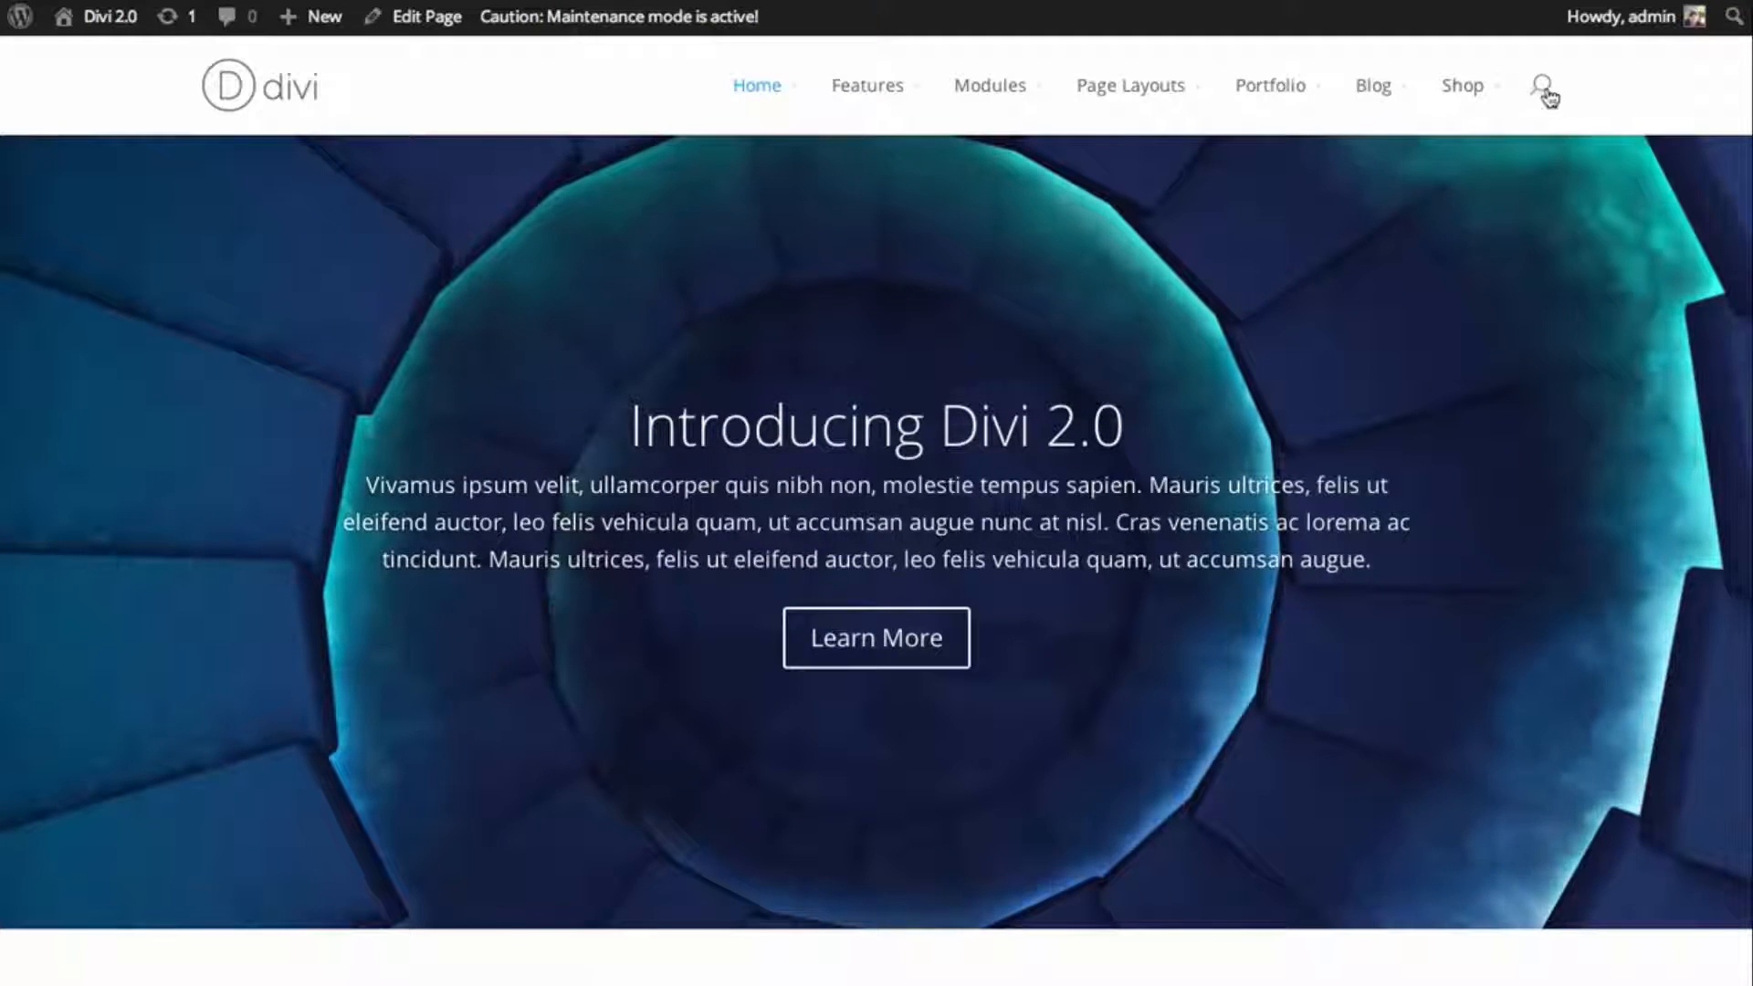
mouse_move(1490, 106)
mouse_move(1161, 98)
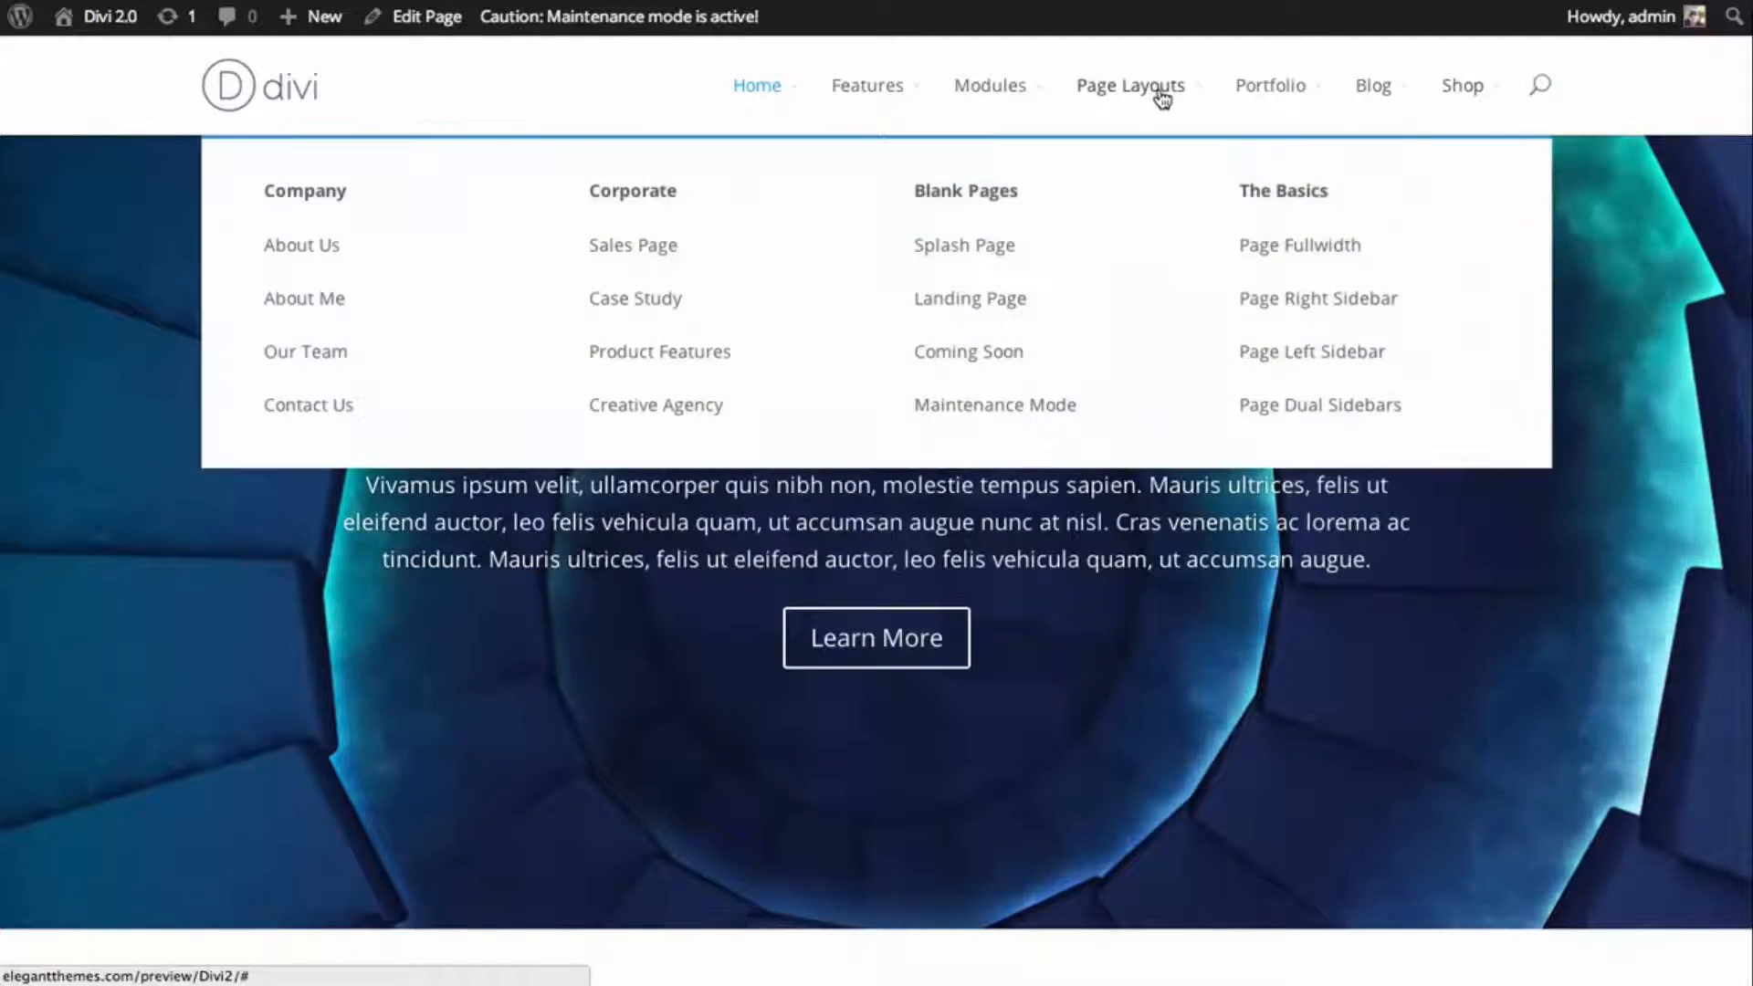
mouse_move(1284, 94)
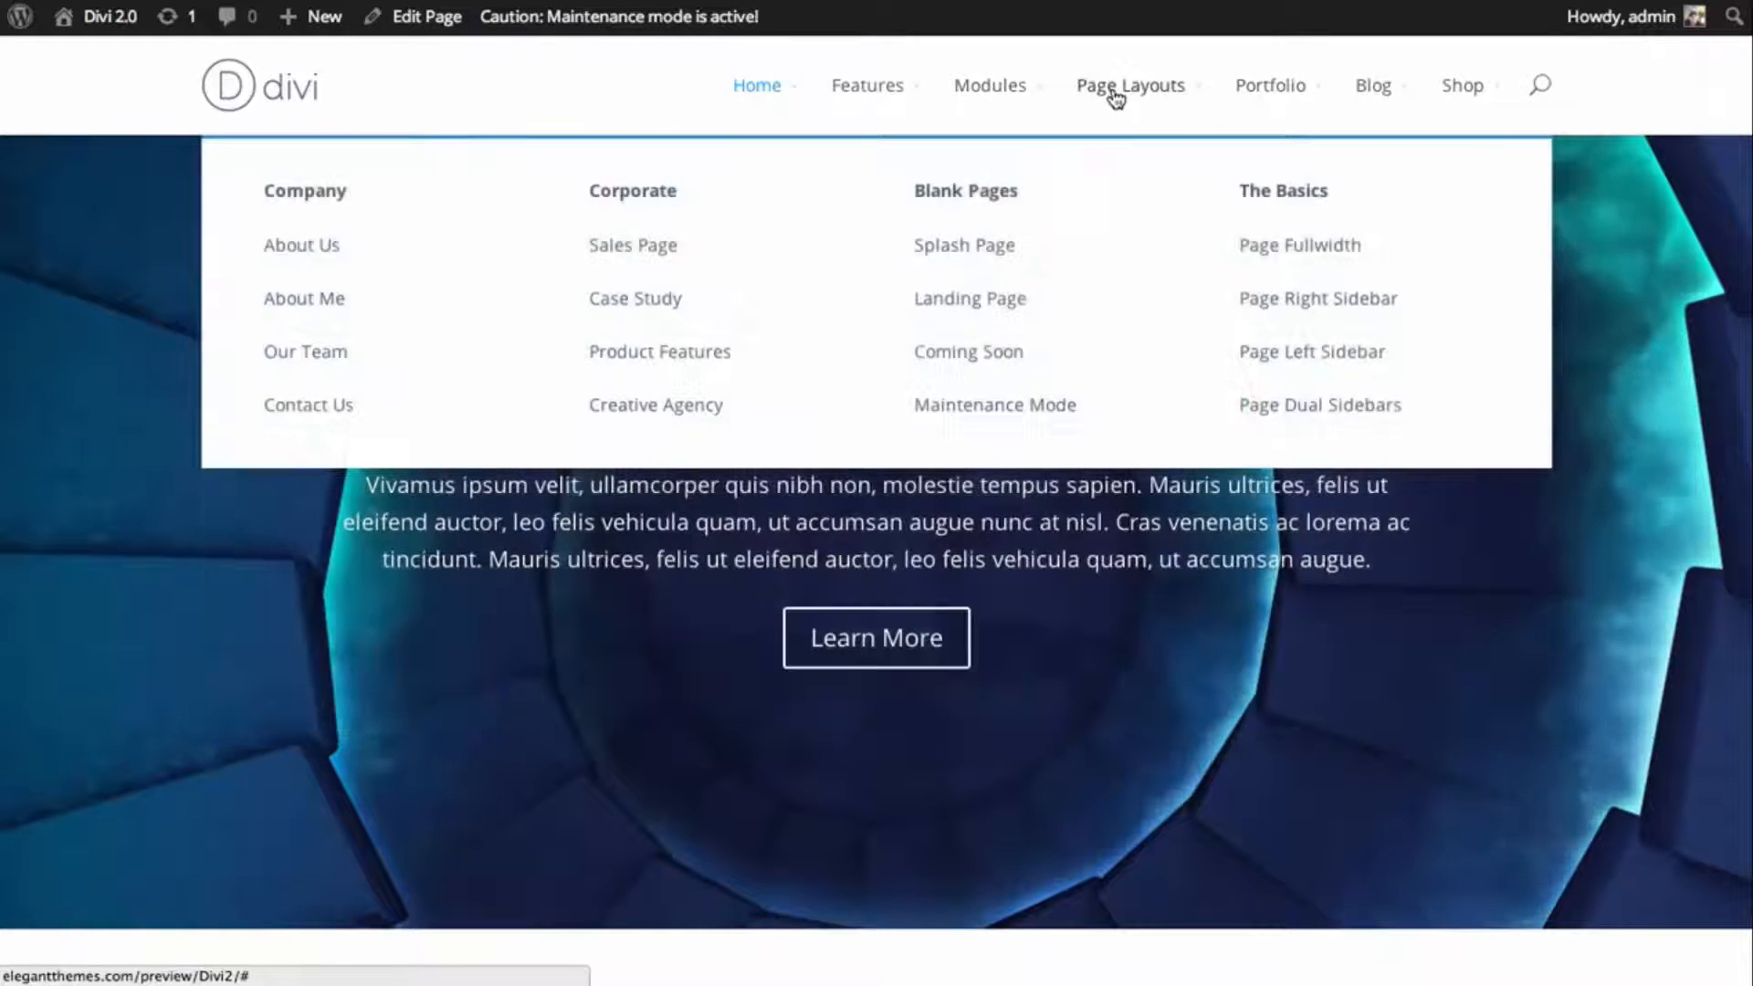
left_click(1034, 352)
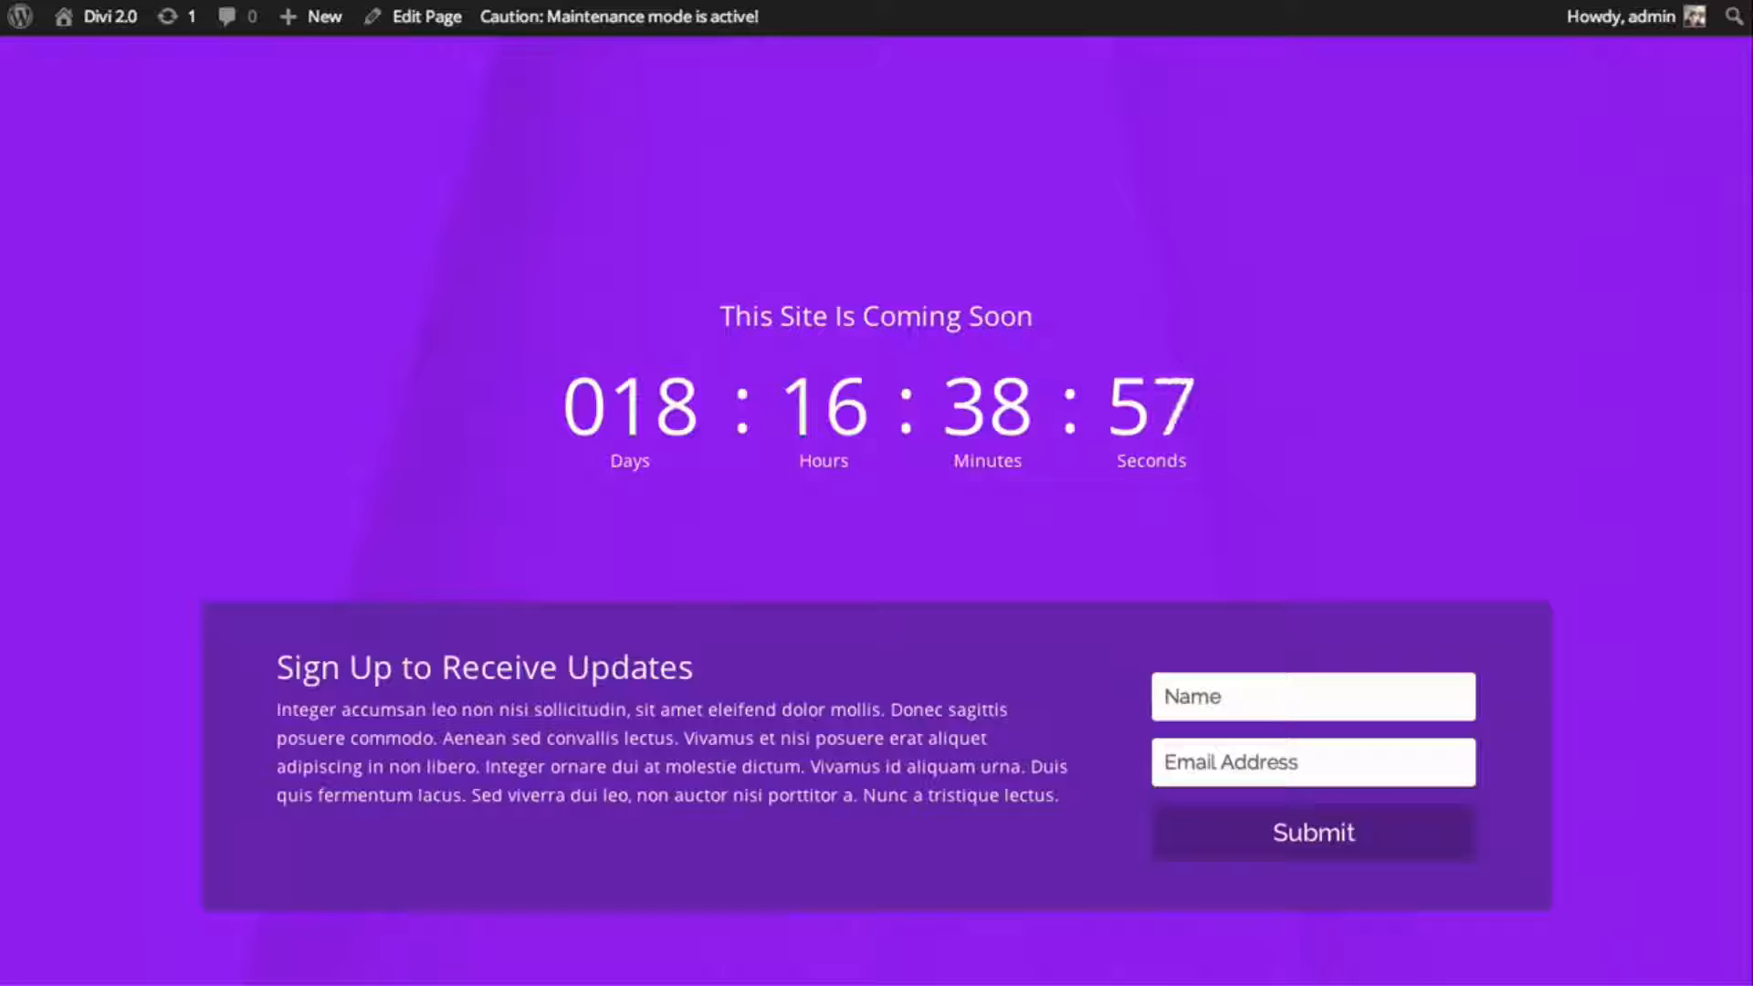
scroll(1382, 266, "down", 10)
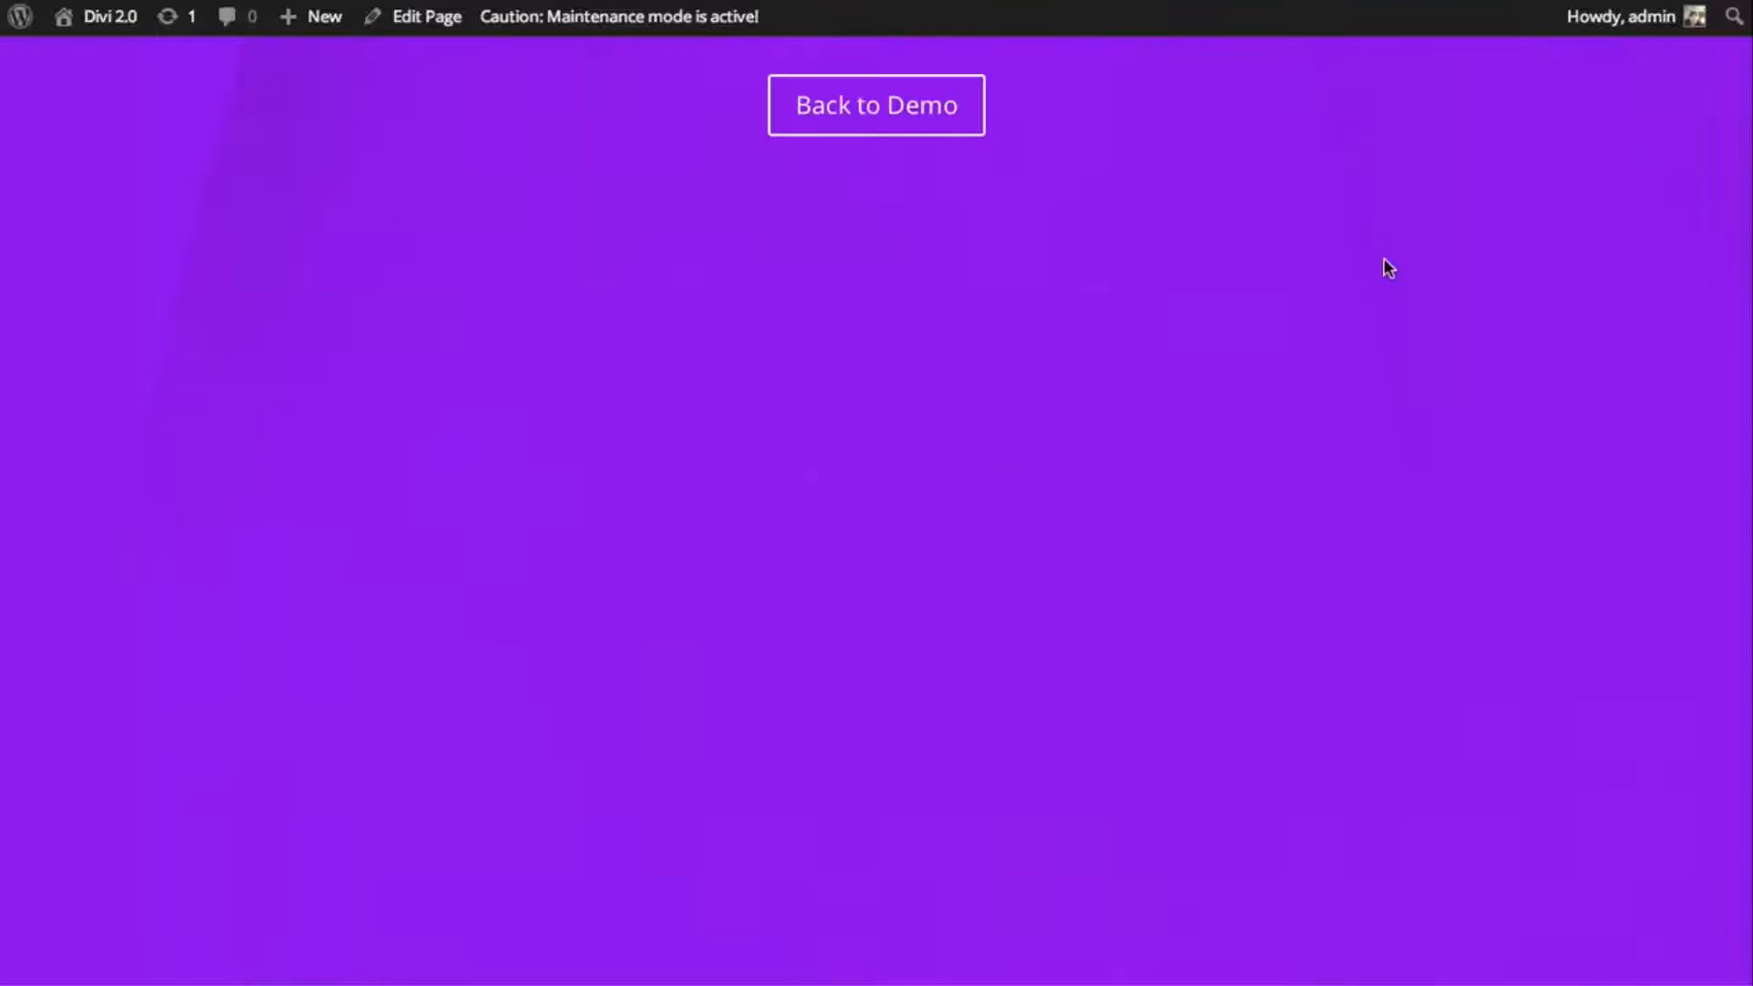
scroll(1381, 266, "up", 10)
scroll(1438, 183, "down", 1)
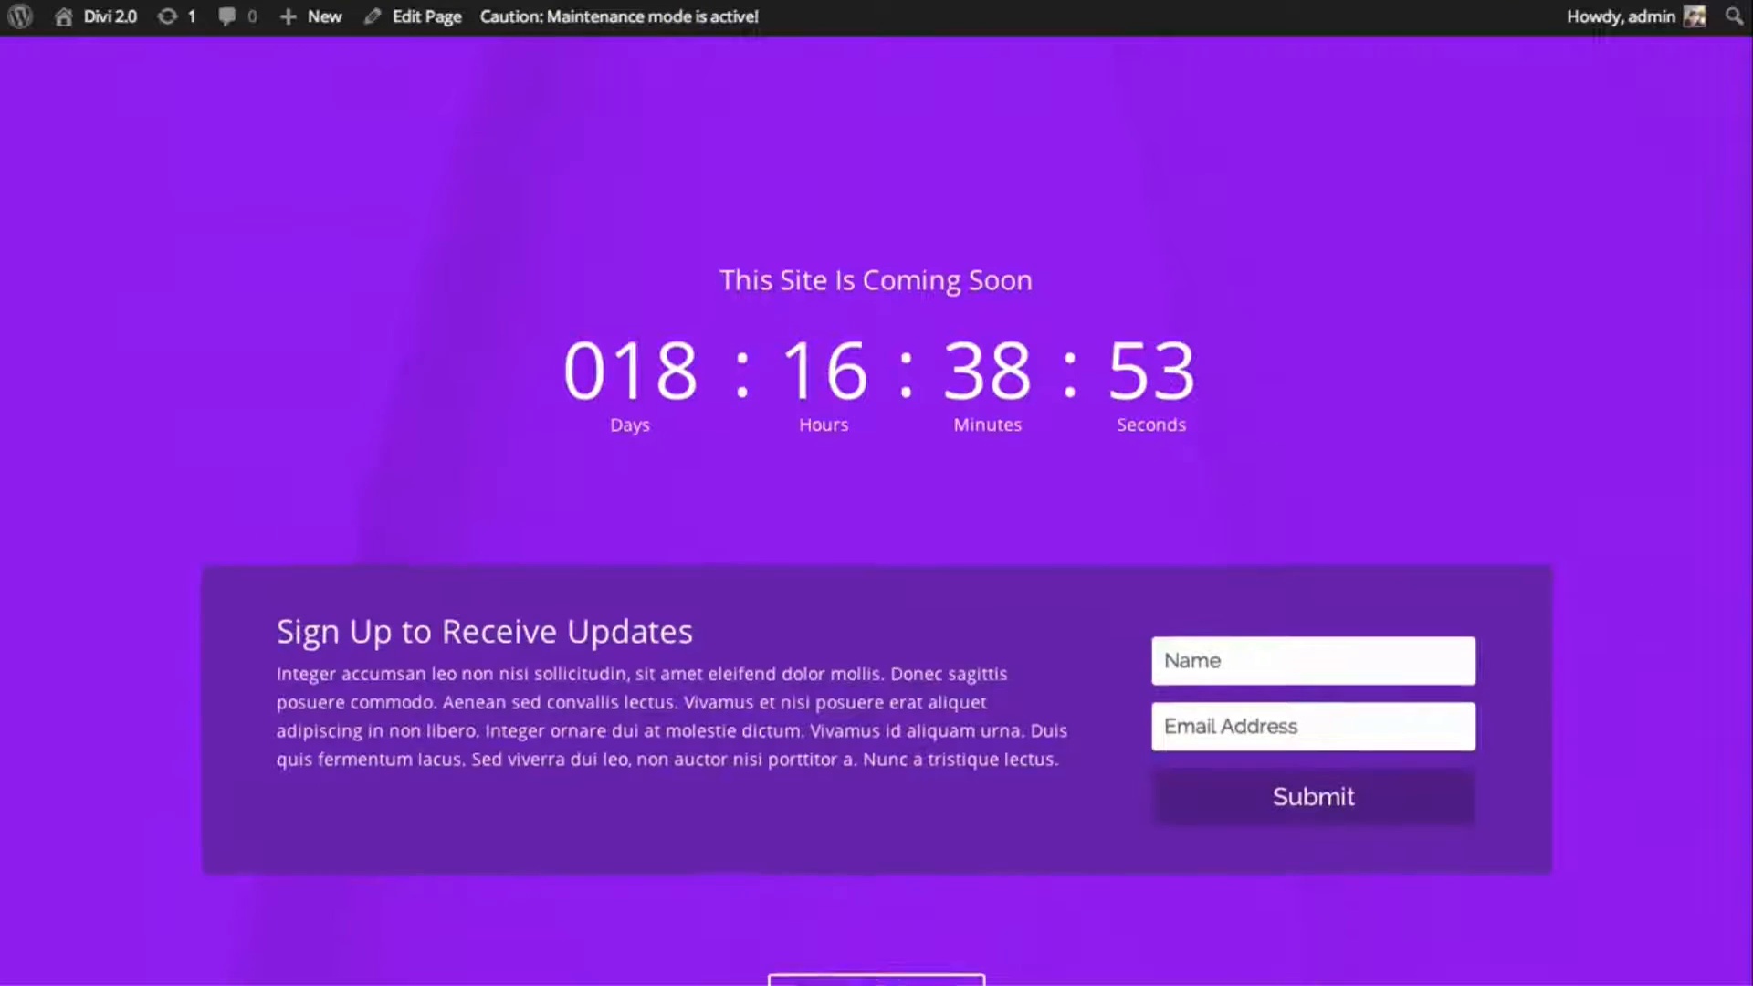
scroll(1269, 510, "down", 2)
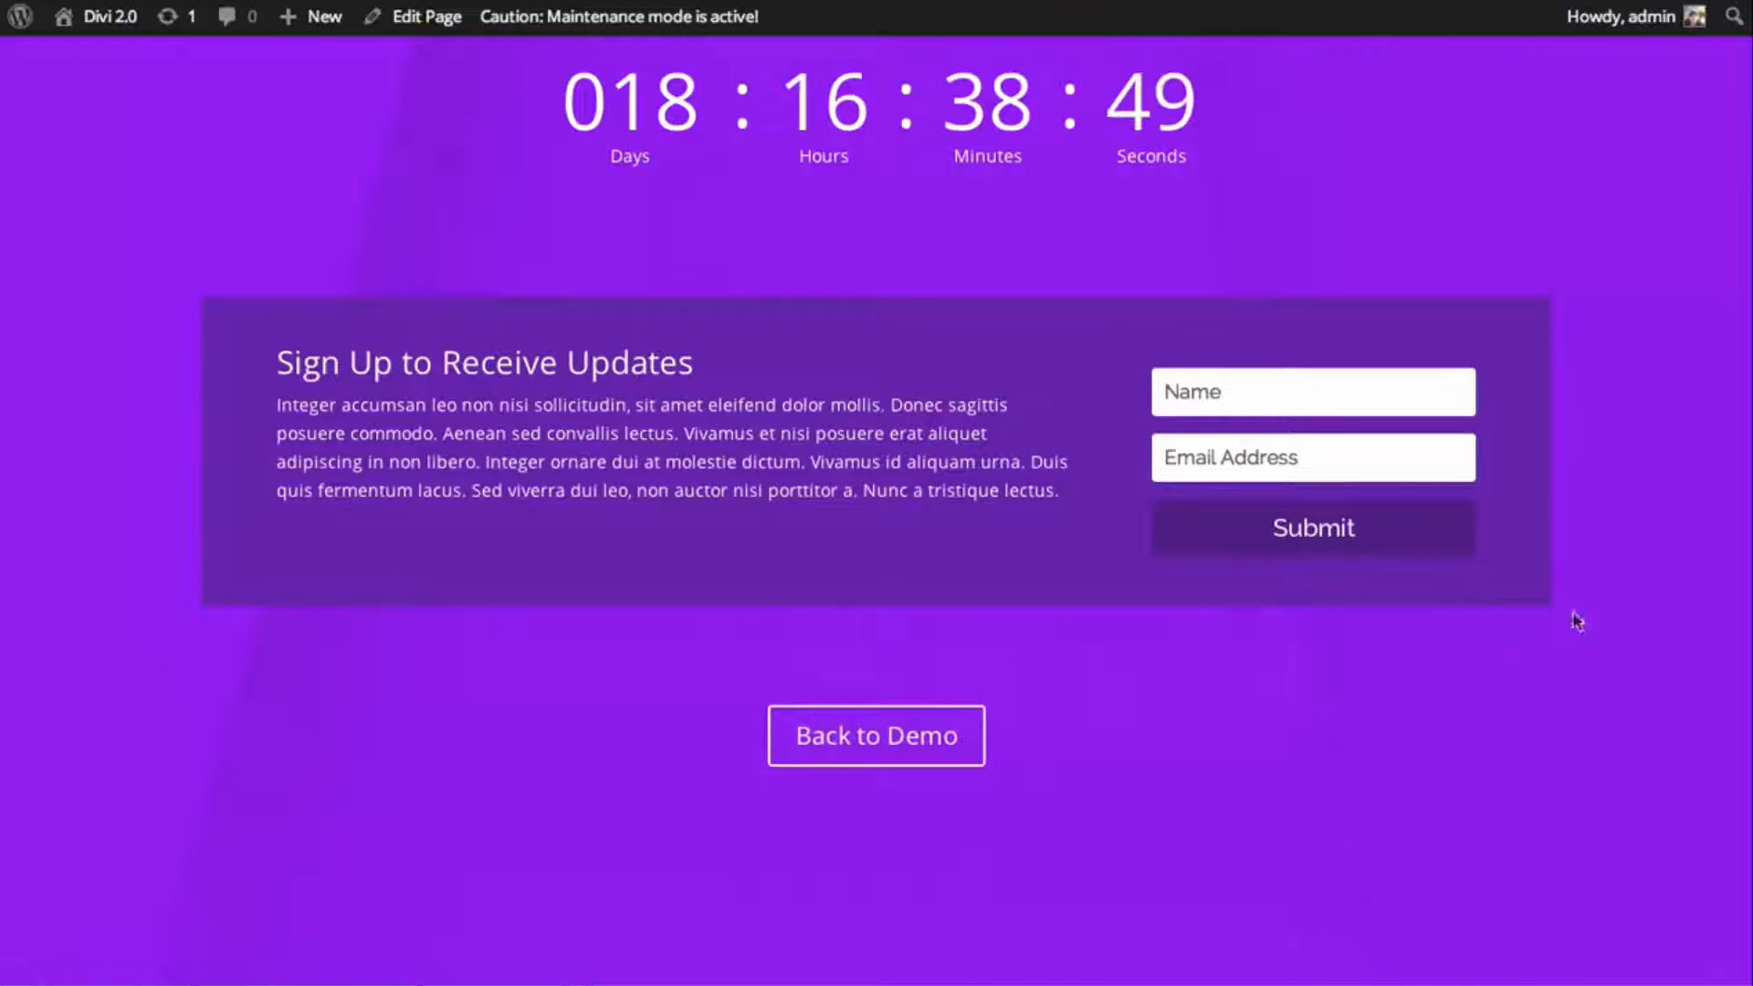
scroll(1625, 584, "up", 1)
scroll(1649, 567, "up", 3)
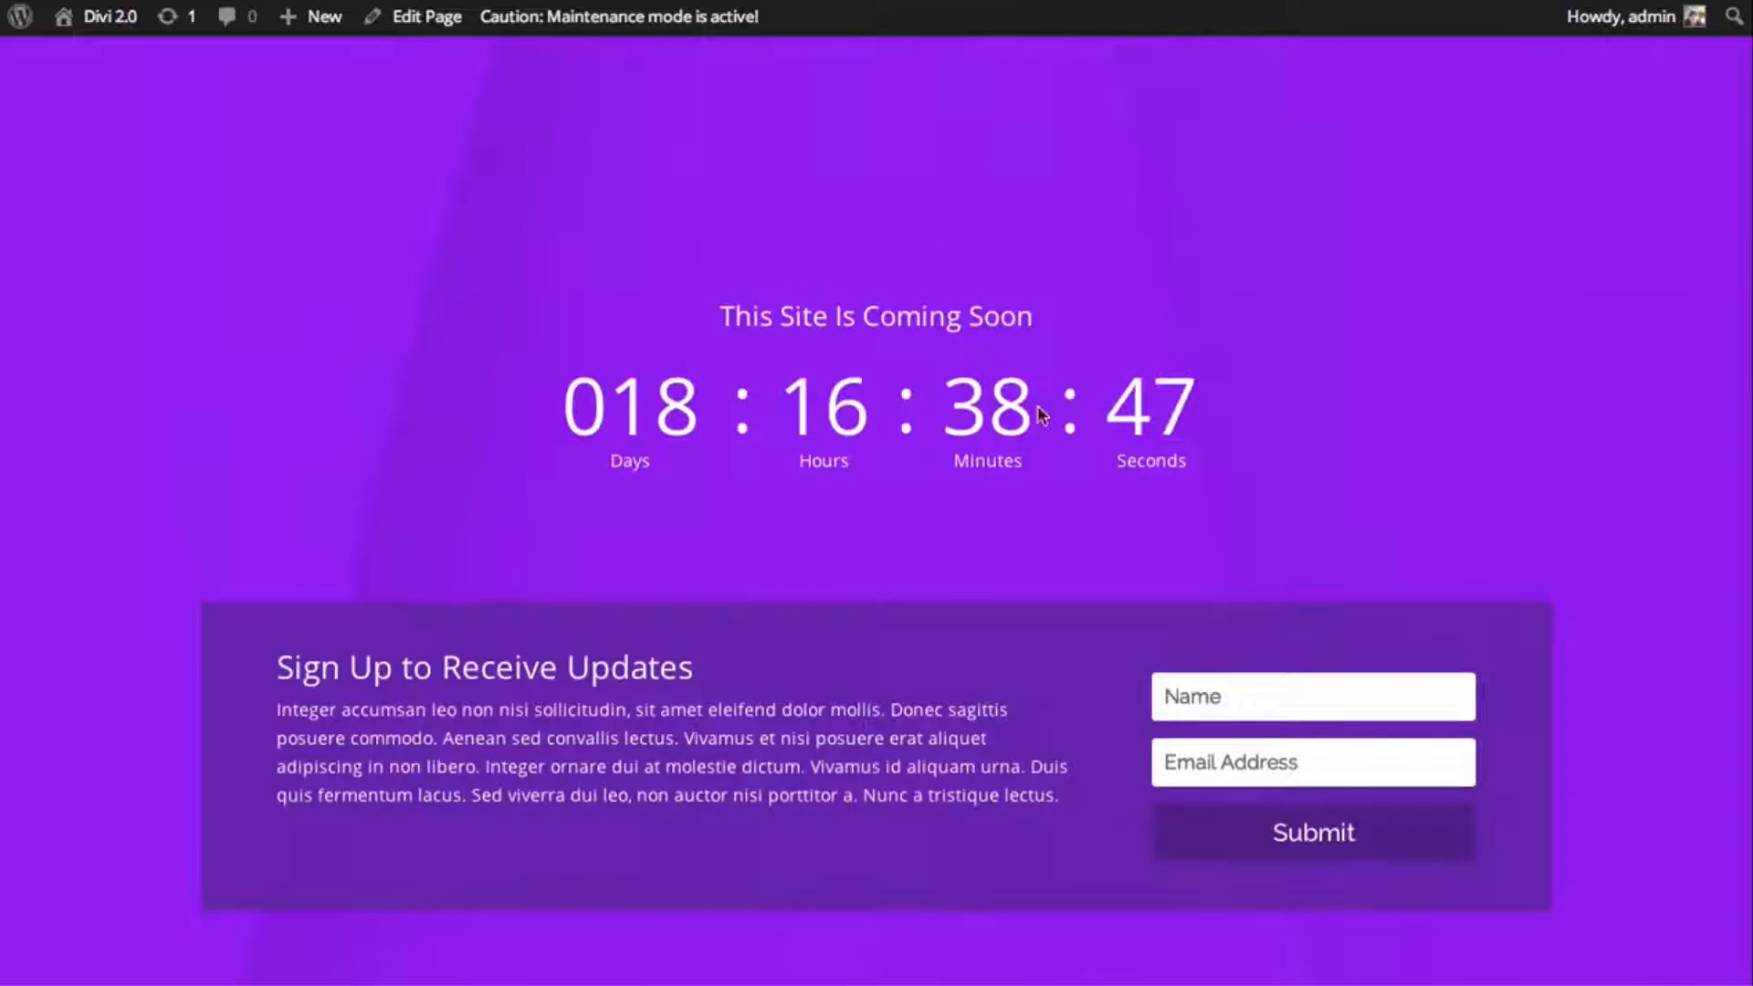
- Open the Coming Soon page for editing and choose the Blank Page template in its page attributes
left_click(434, 24)
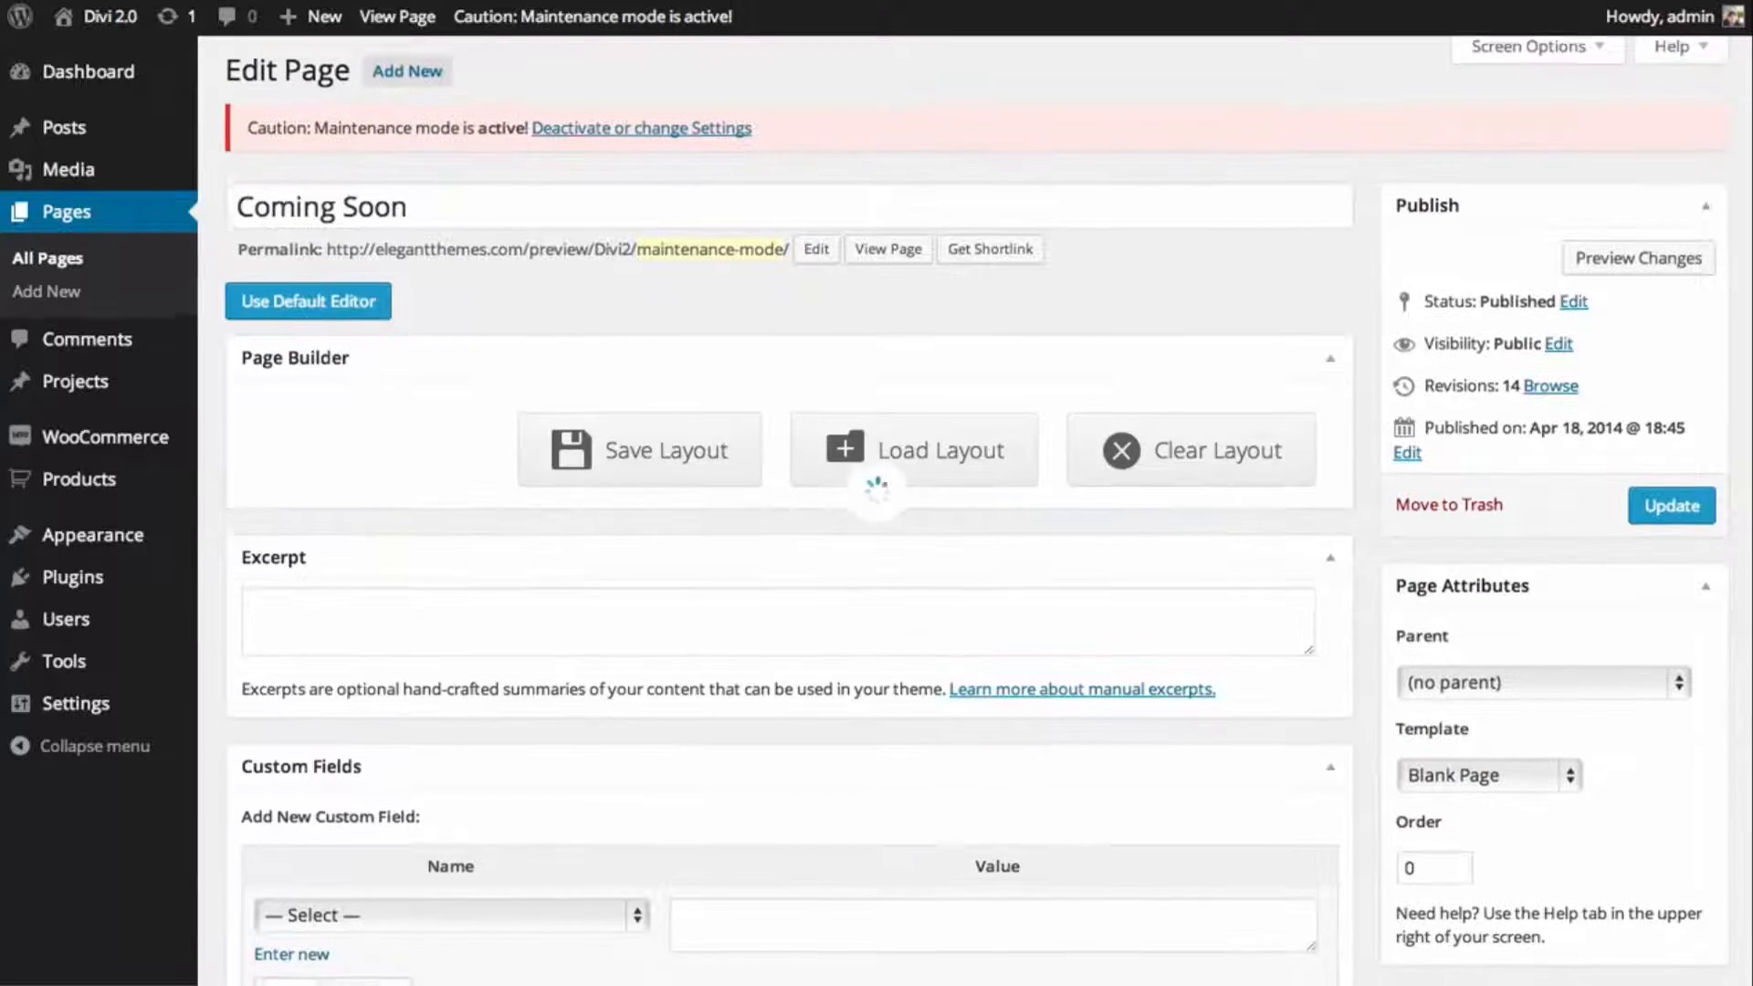
scroll(876, 511, "down", 3)
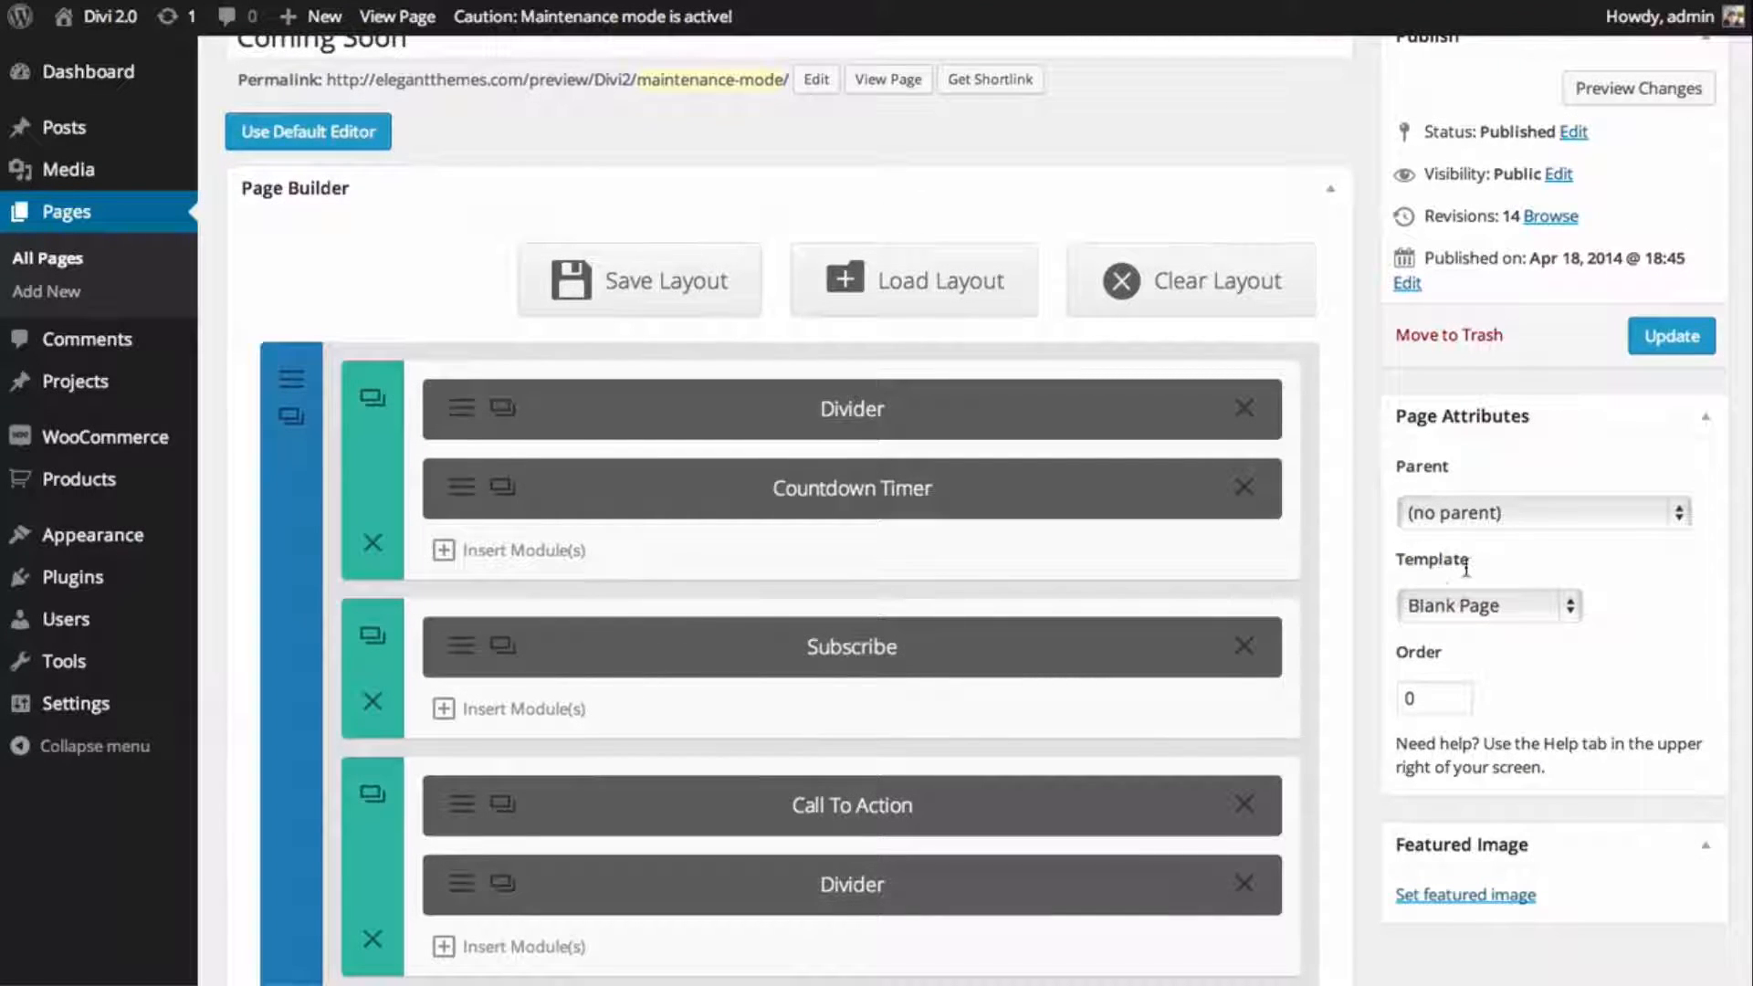
left_click(1555, 614)
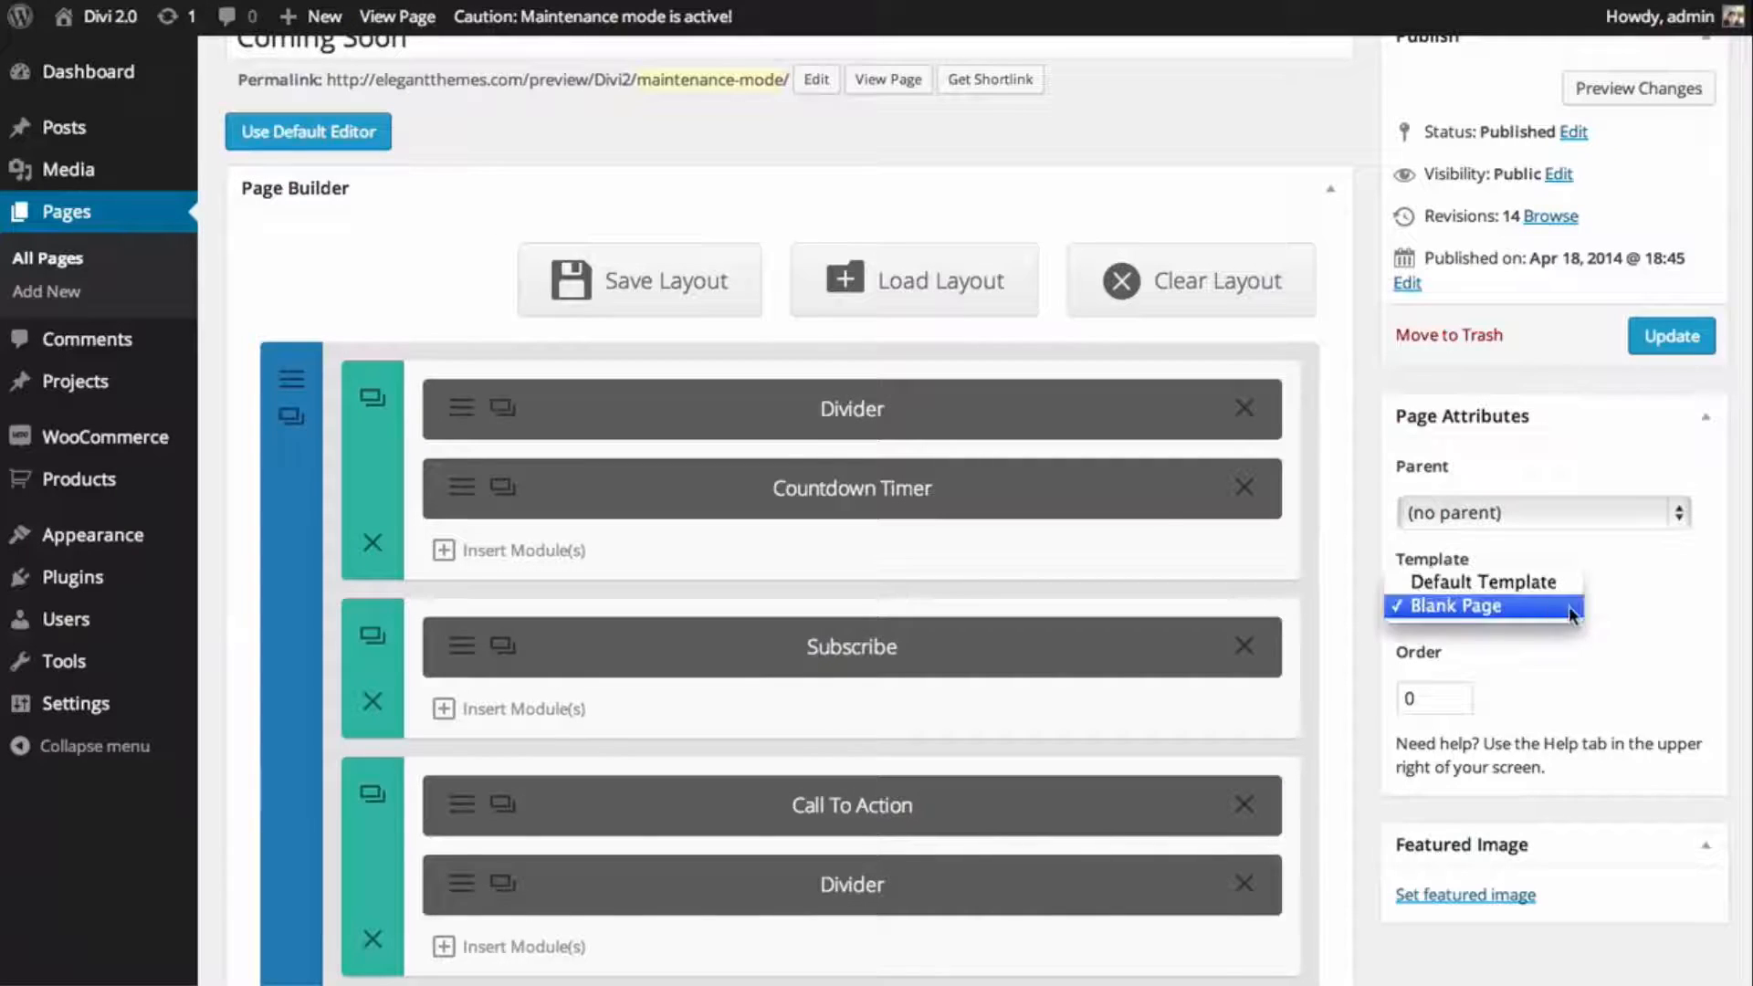
left_click(1484, 606)
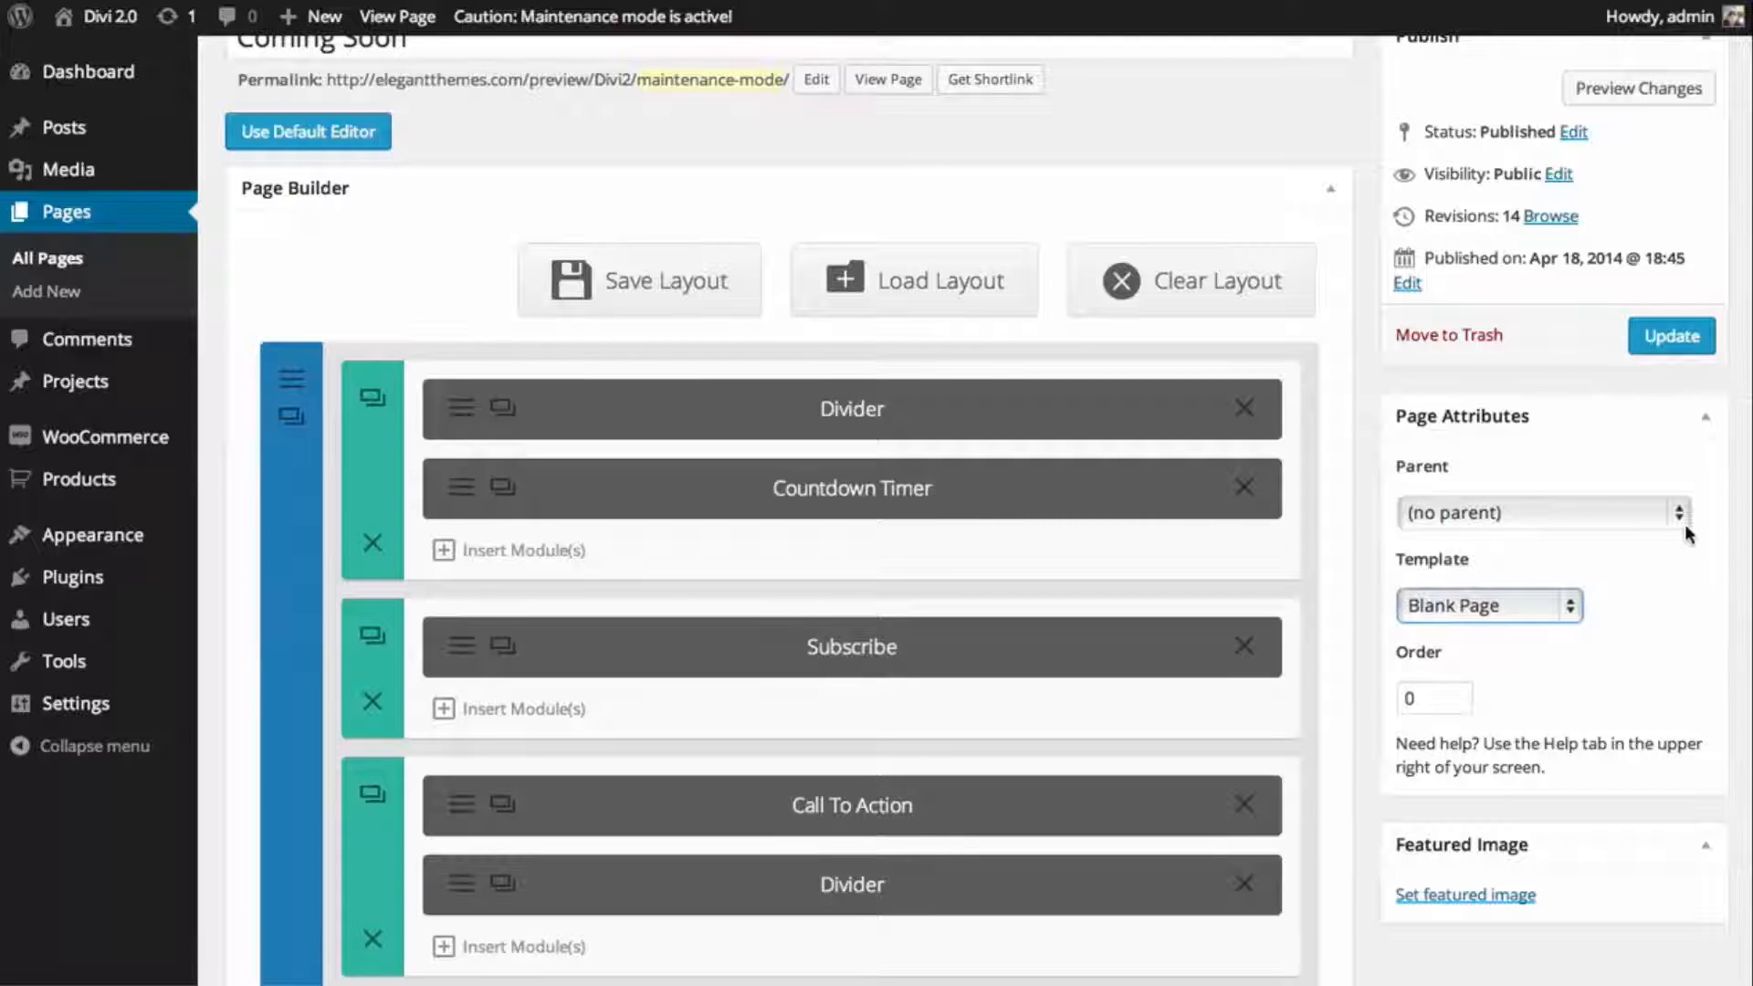
scroll(876, 512, "up", 3)
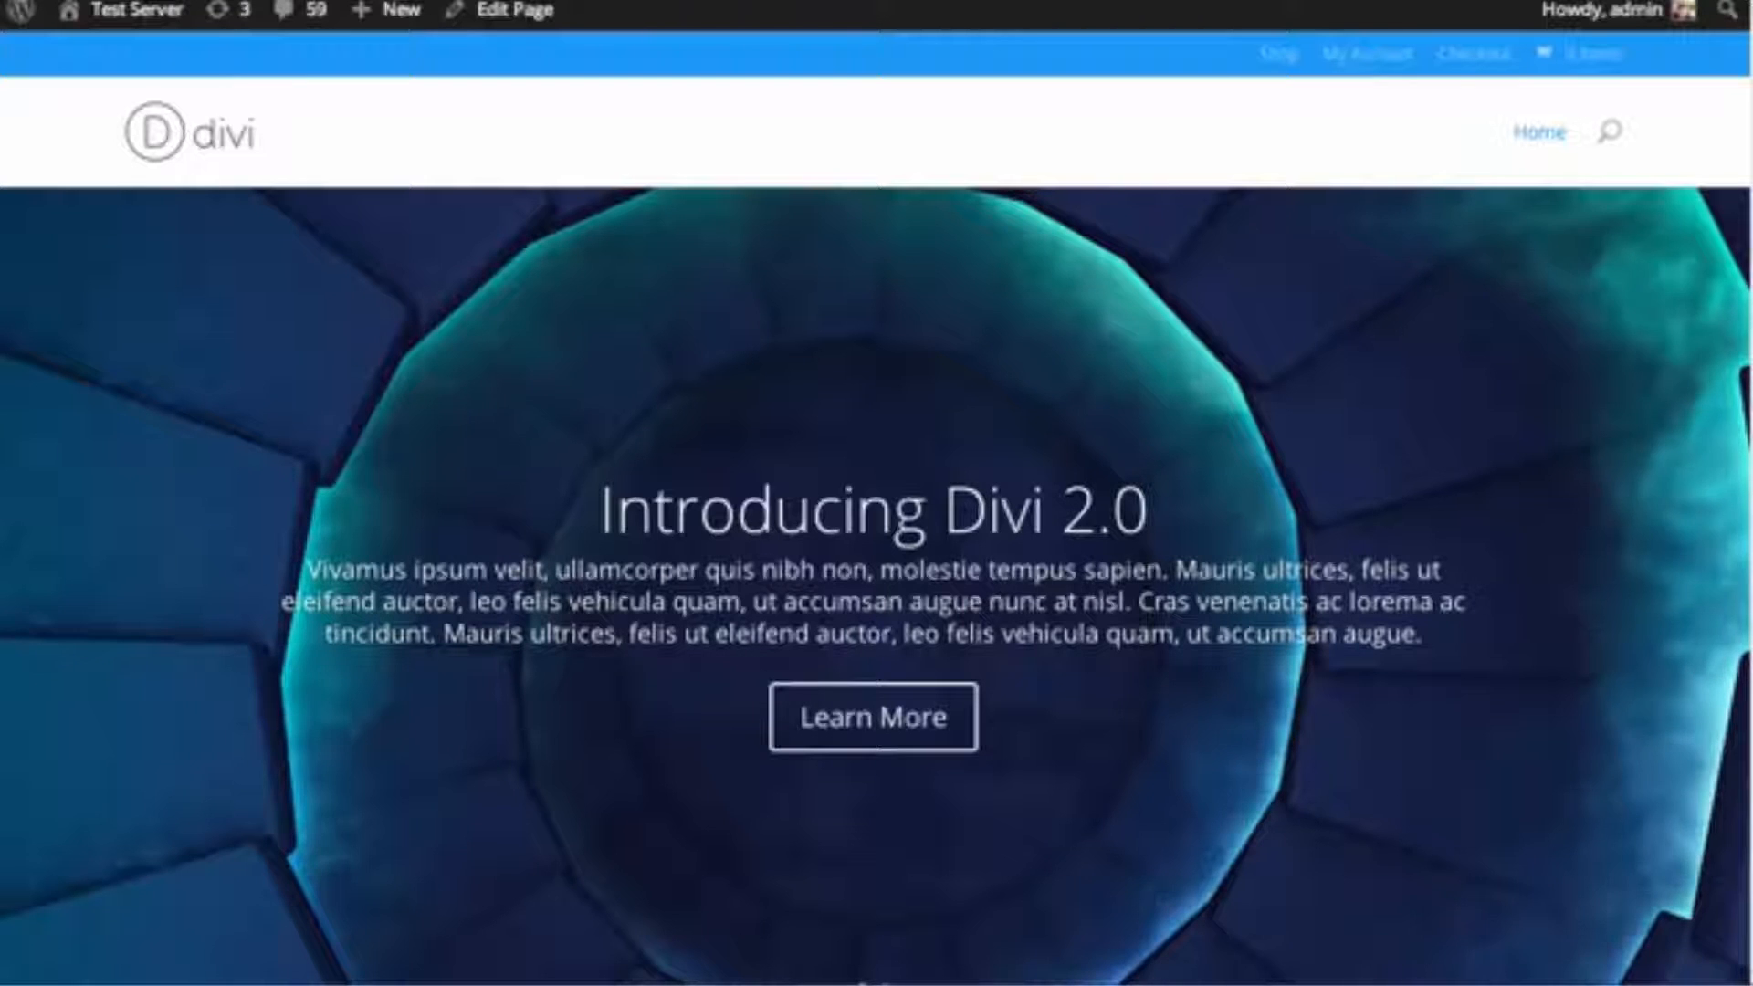
- Look through the sections of the Divi homepage on the test server, from the header slider to the Elegantly Responsive section
scroll(876, 566, "down", 4)
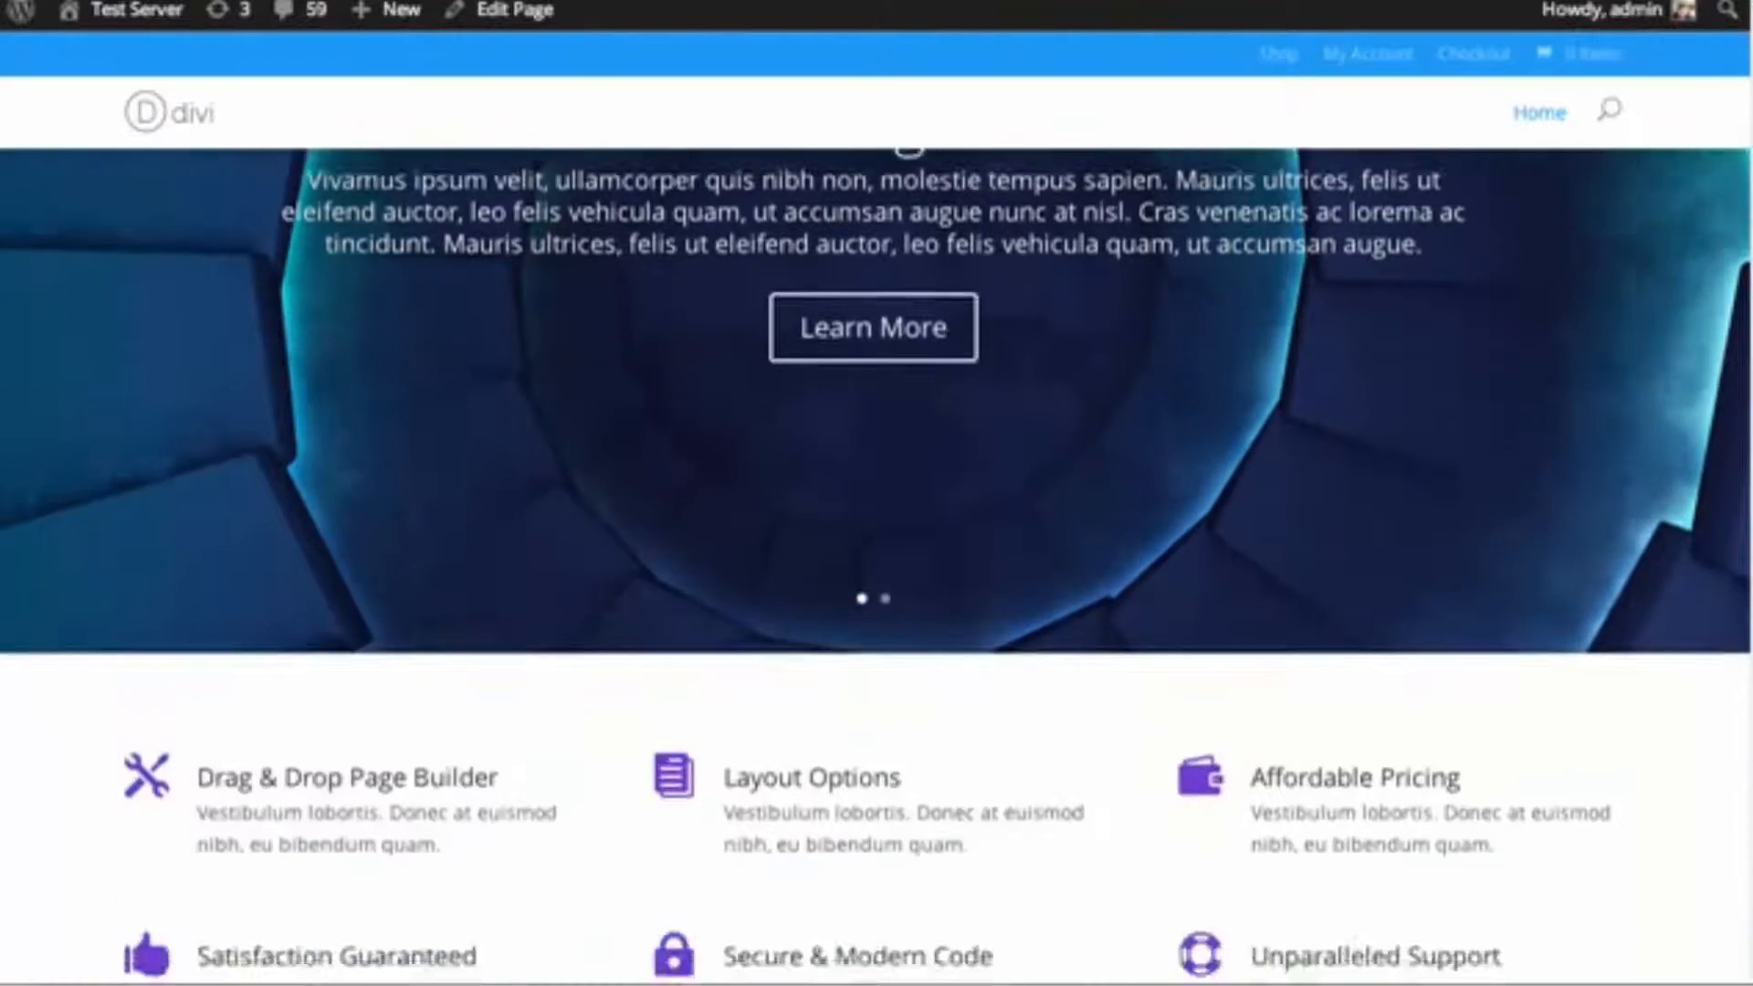
scroll(876, 566, "down", 12)
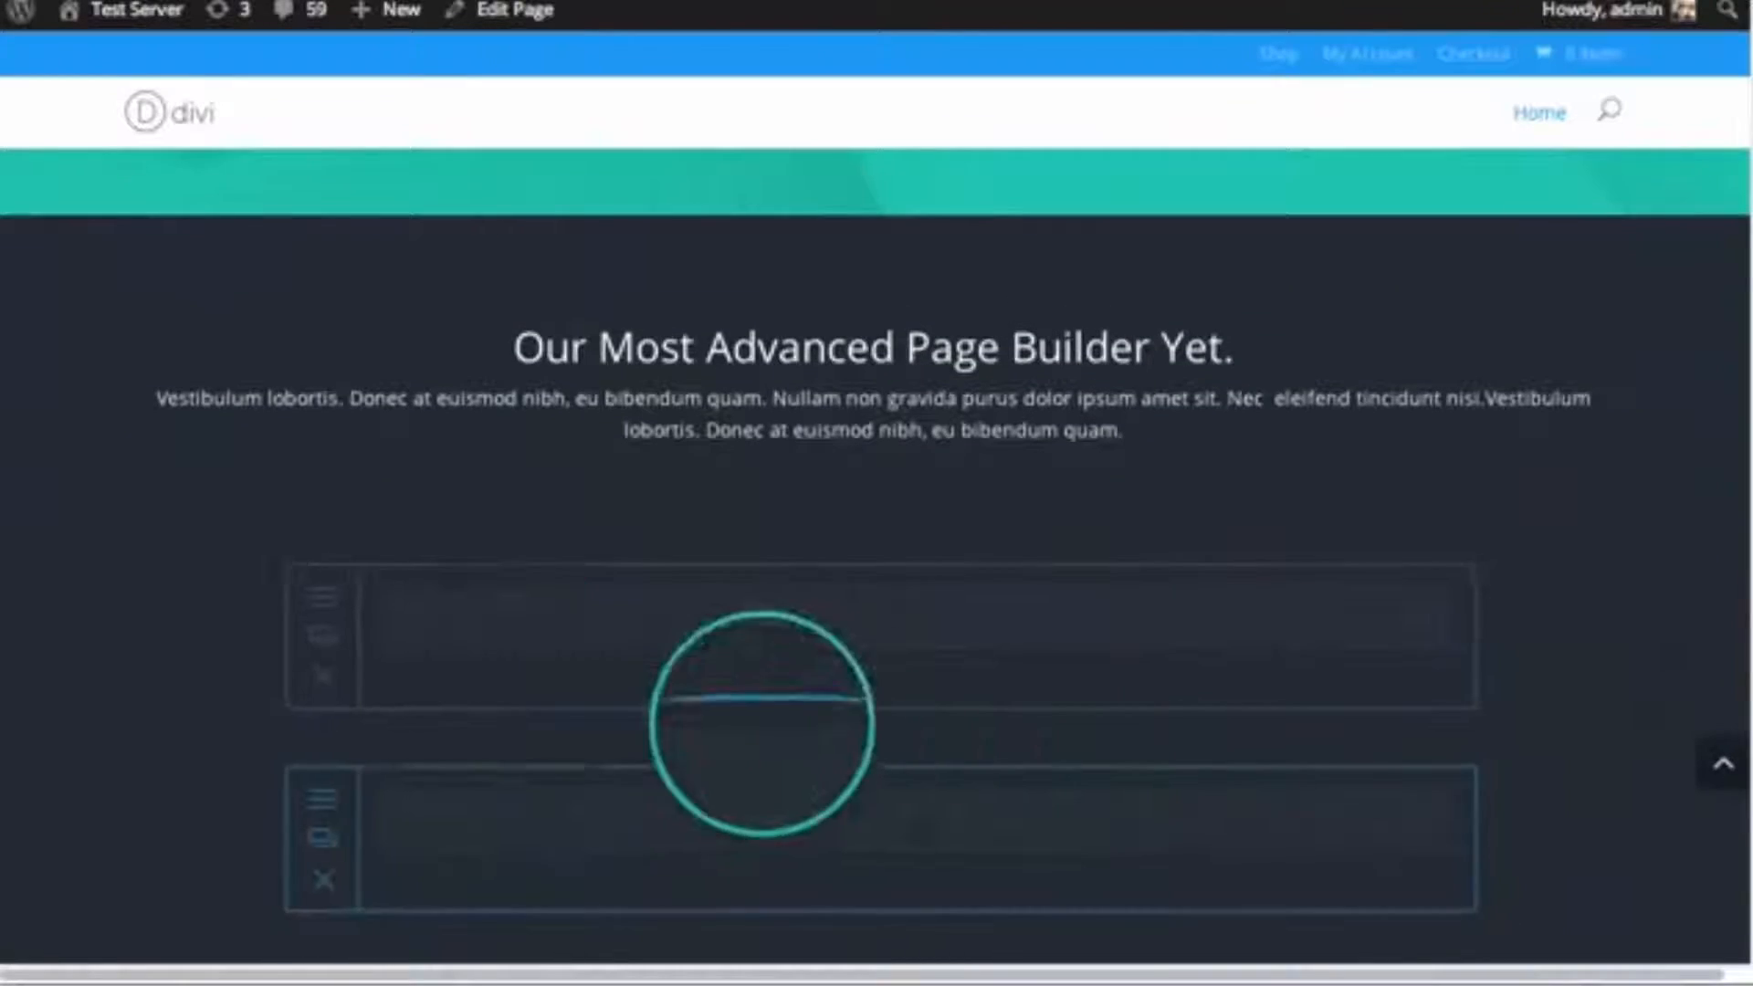
scroll(876, 566, "down", 20)
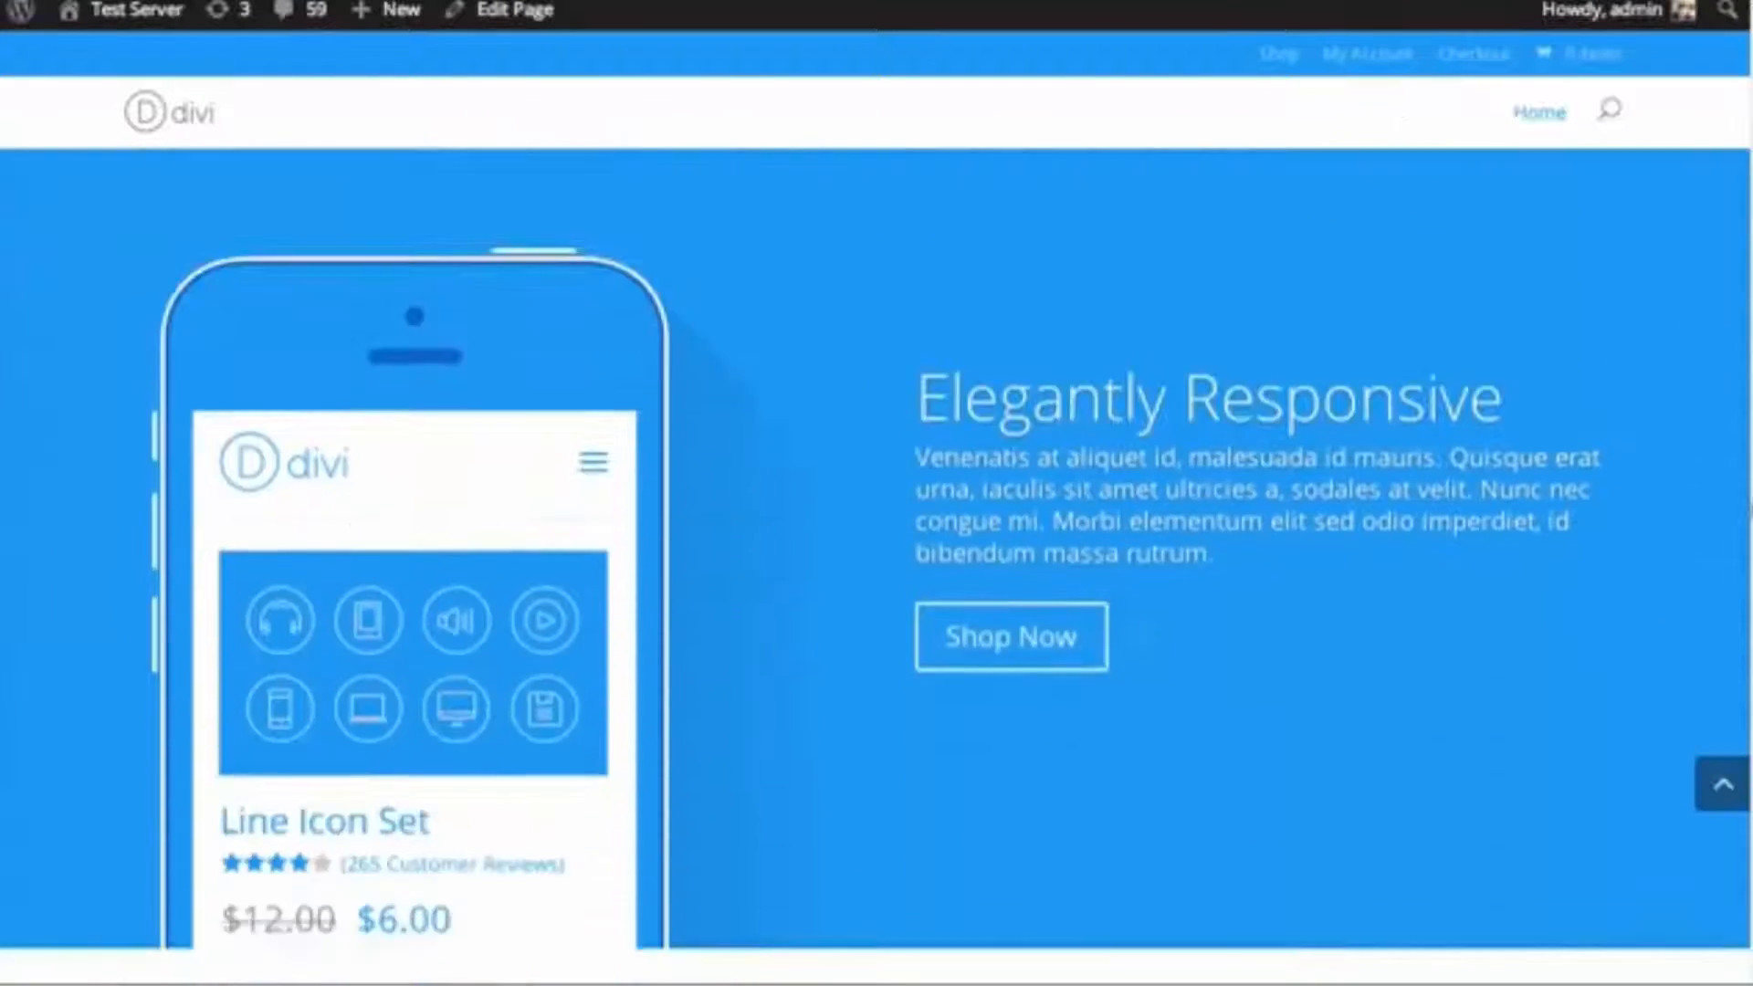
scroll(877, 566, "up", 15)
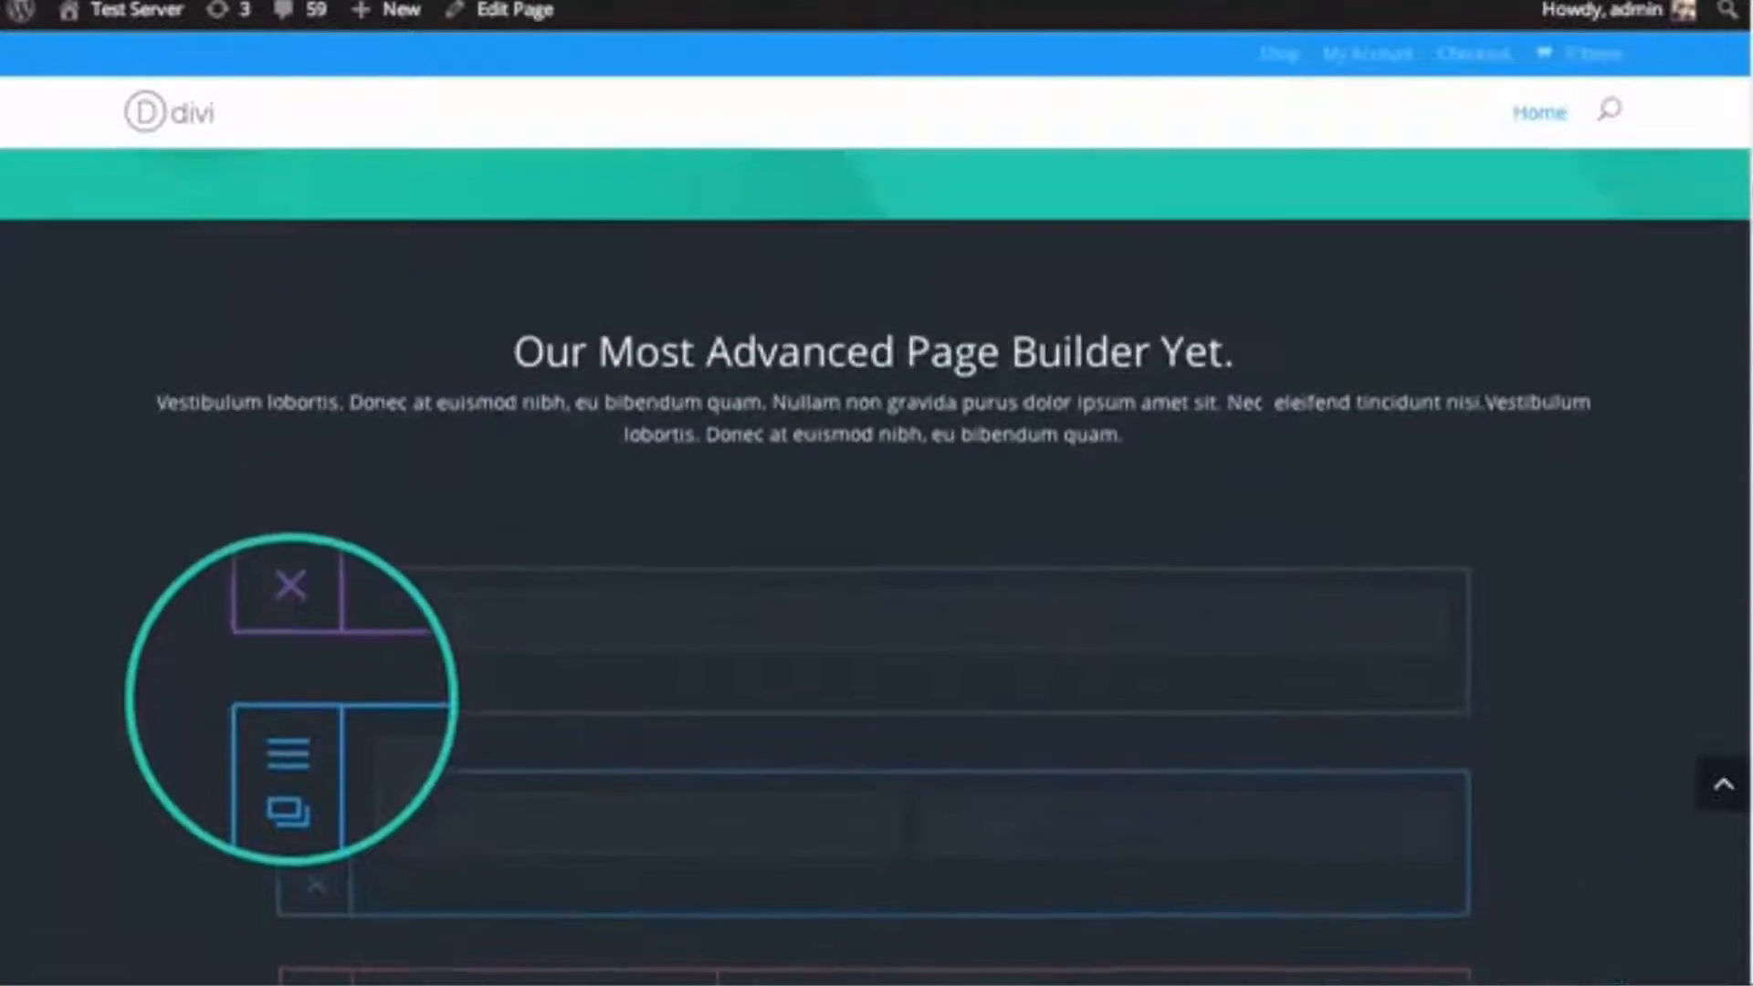
scroll(876, 566, "up", 4)
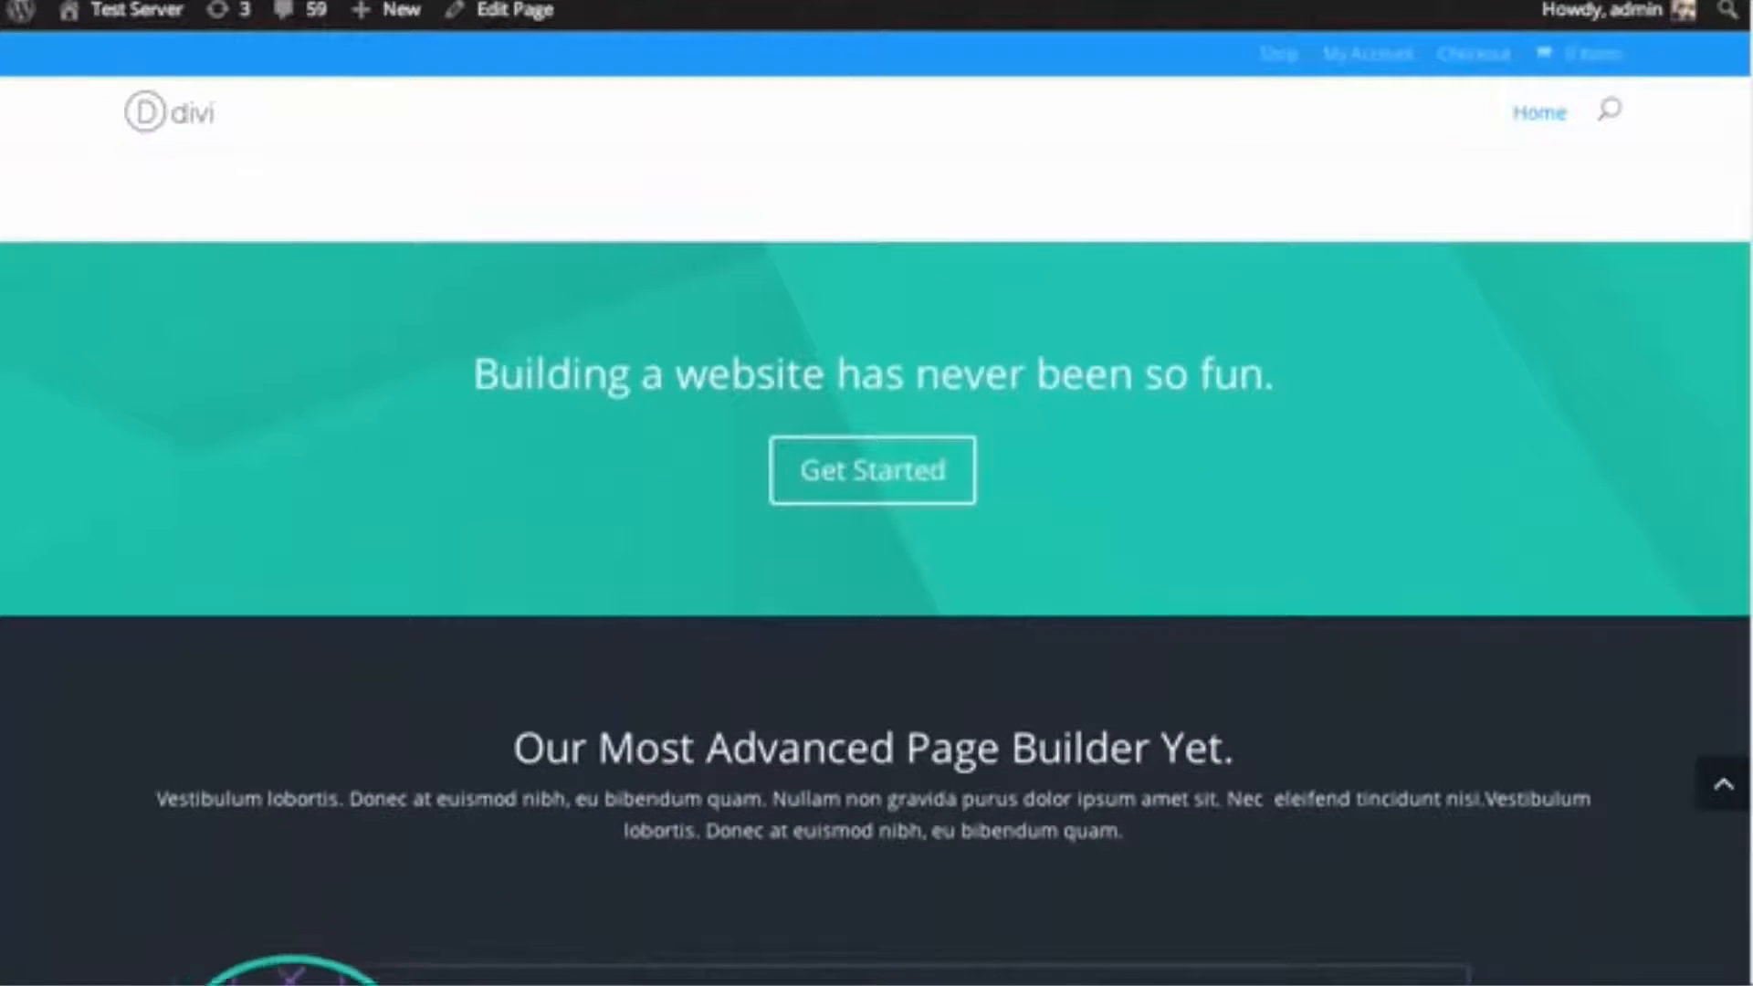
scroll(876, 566, "up", 10)
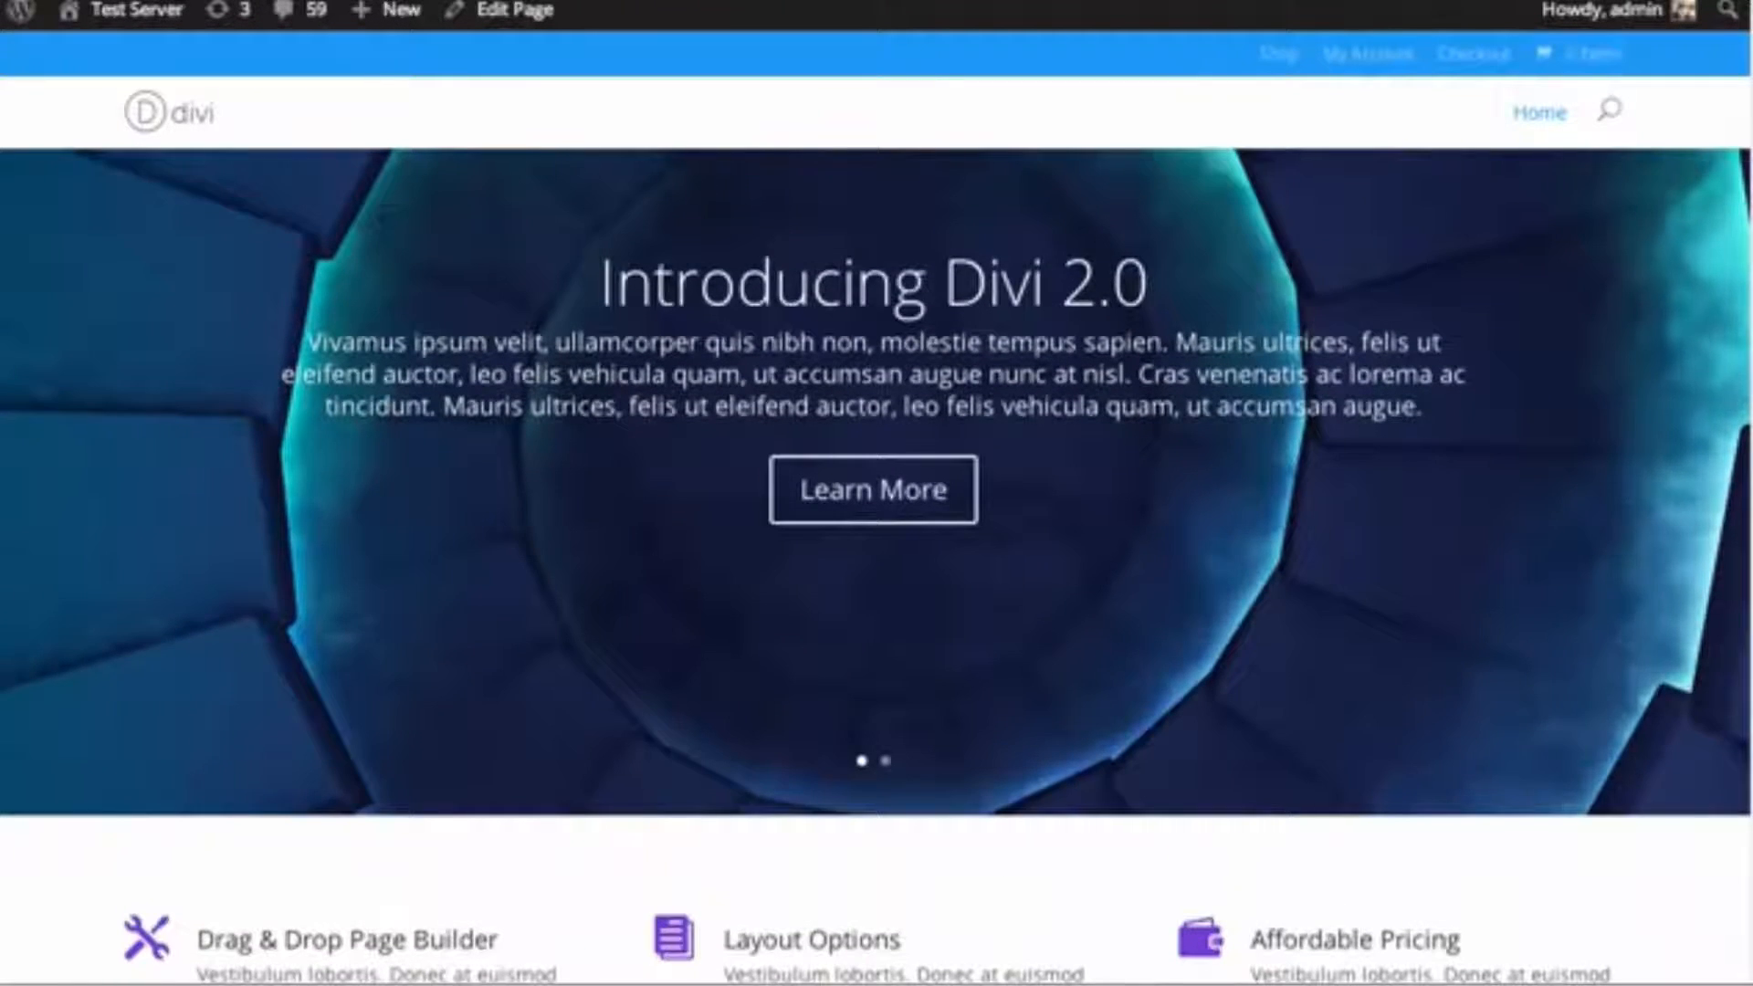
scroll(770, 66, "down", 8)
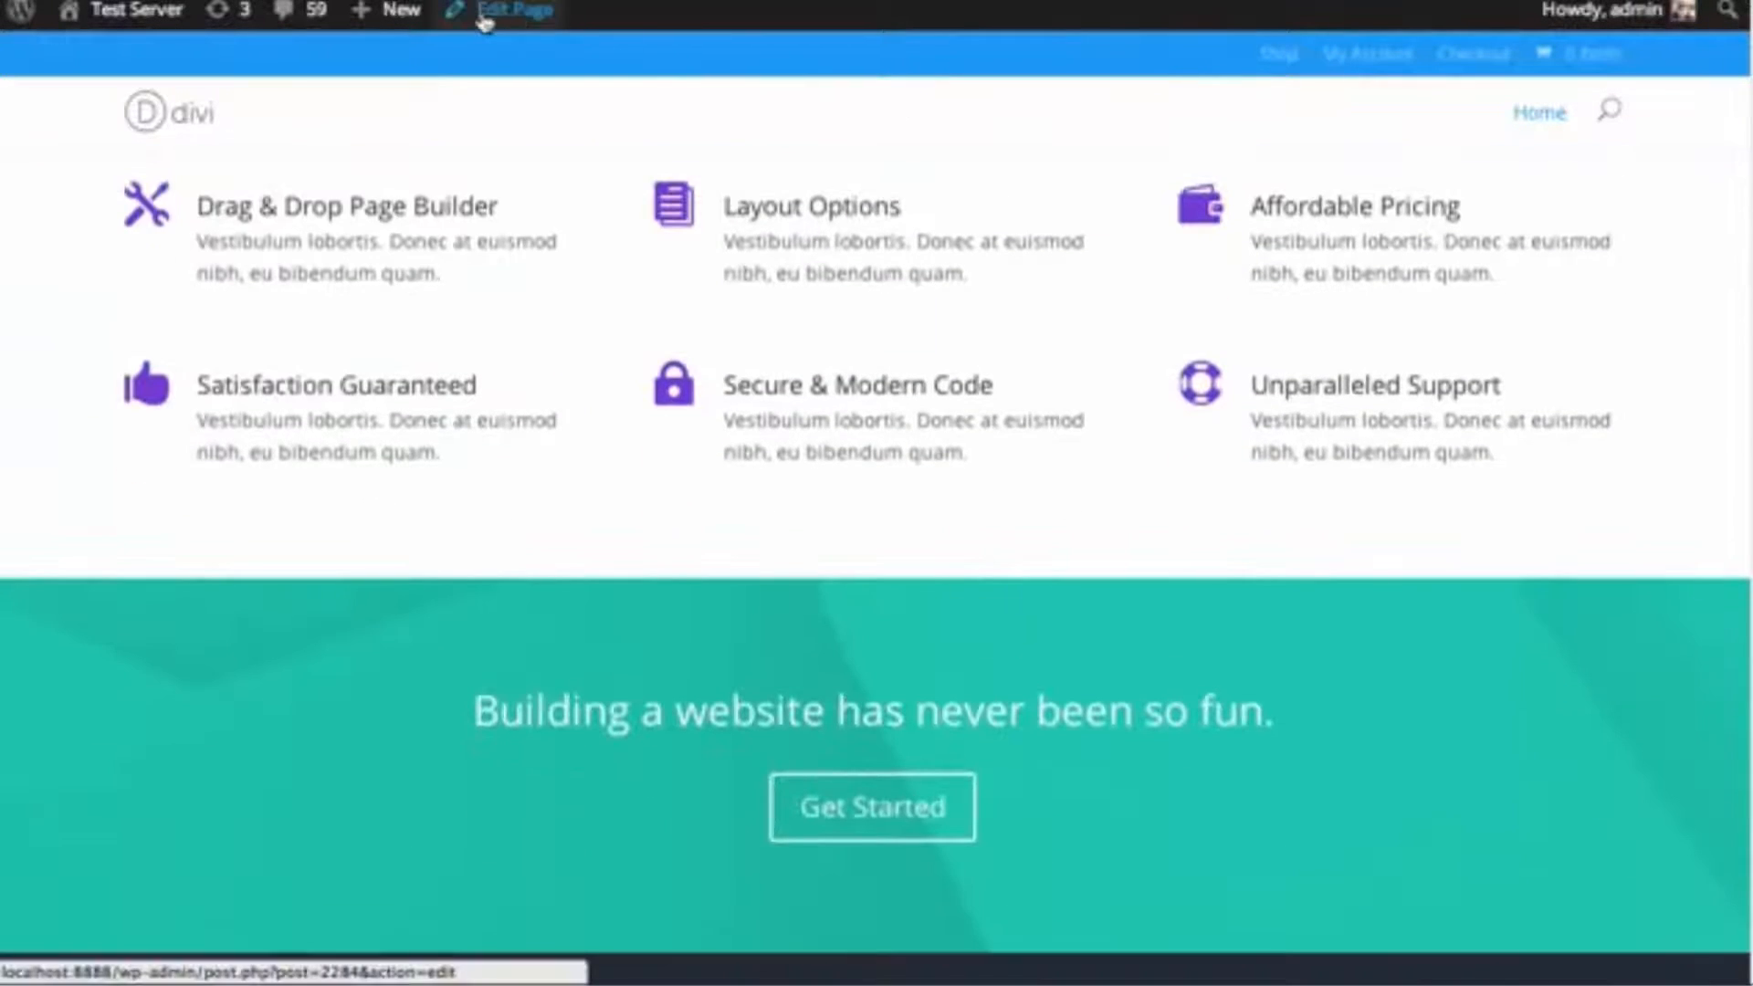
- Open the Home page for editing, set its Side Navigation to On and update the page
left_click(485, 20)
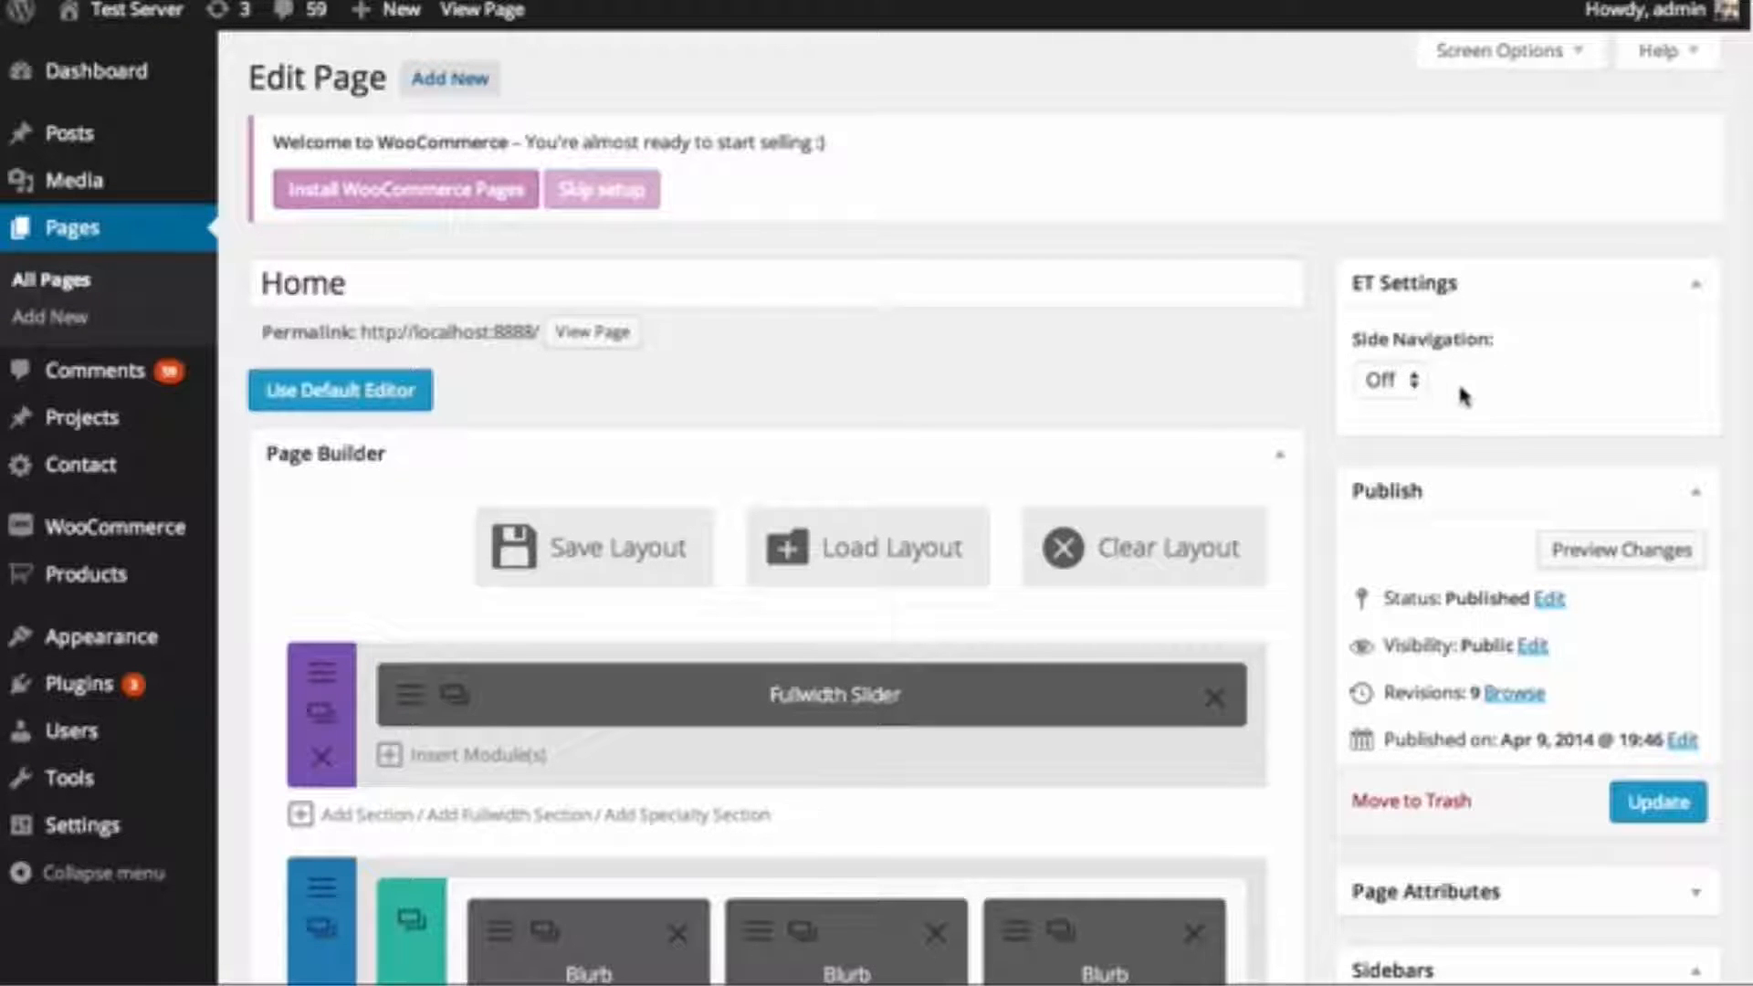
left_click(1412, 379)
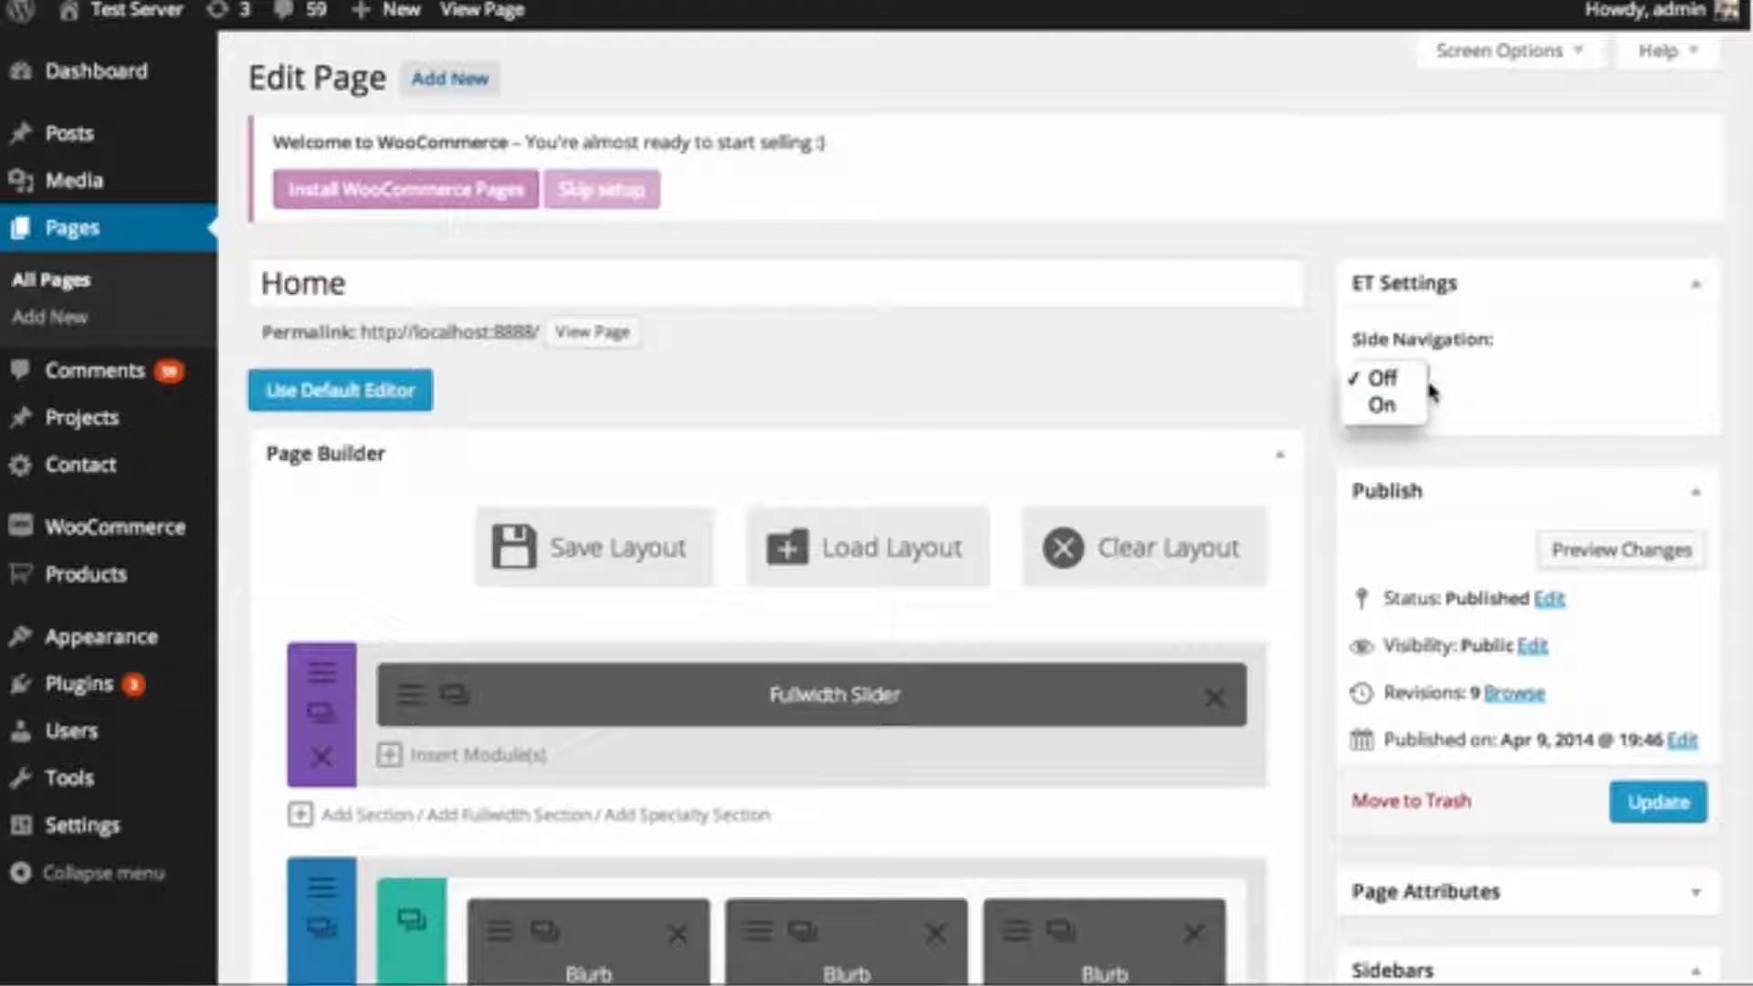
left_click(1414, 412)
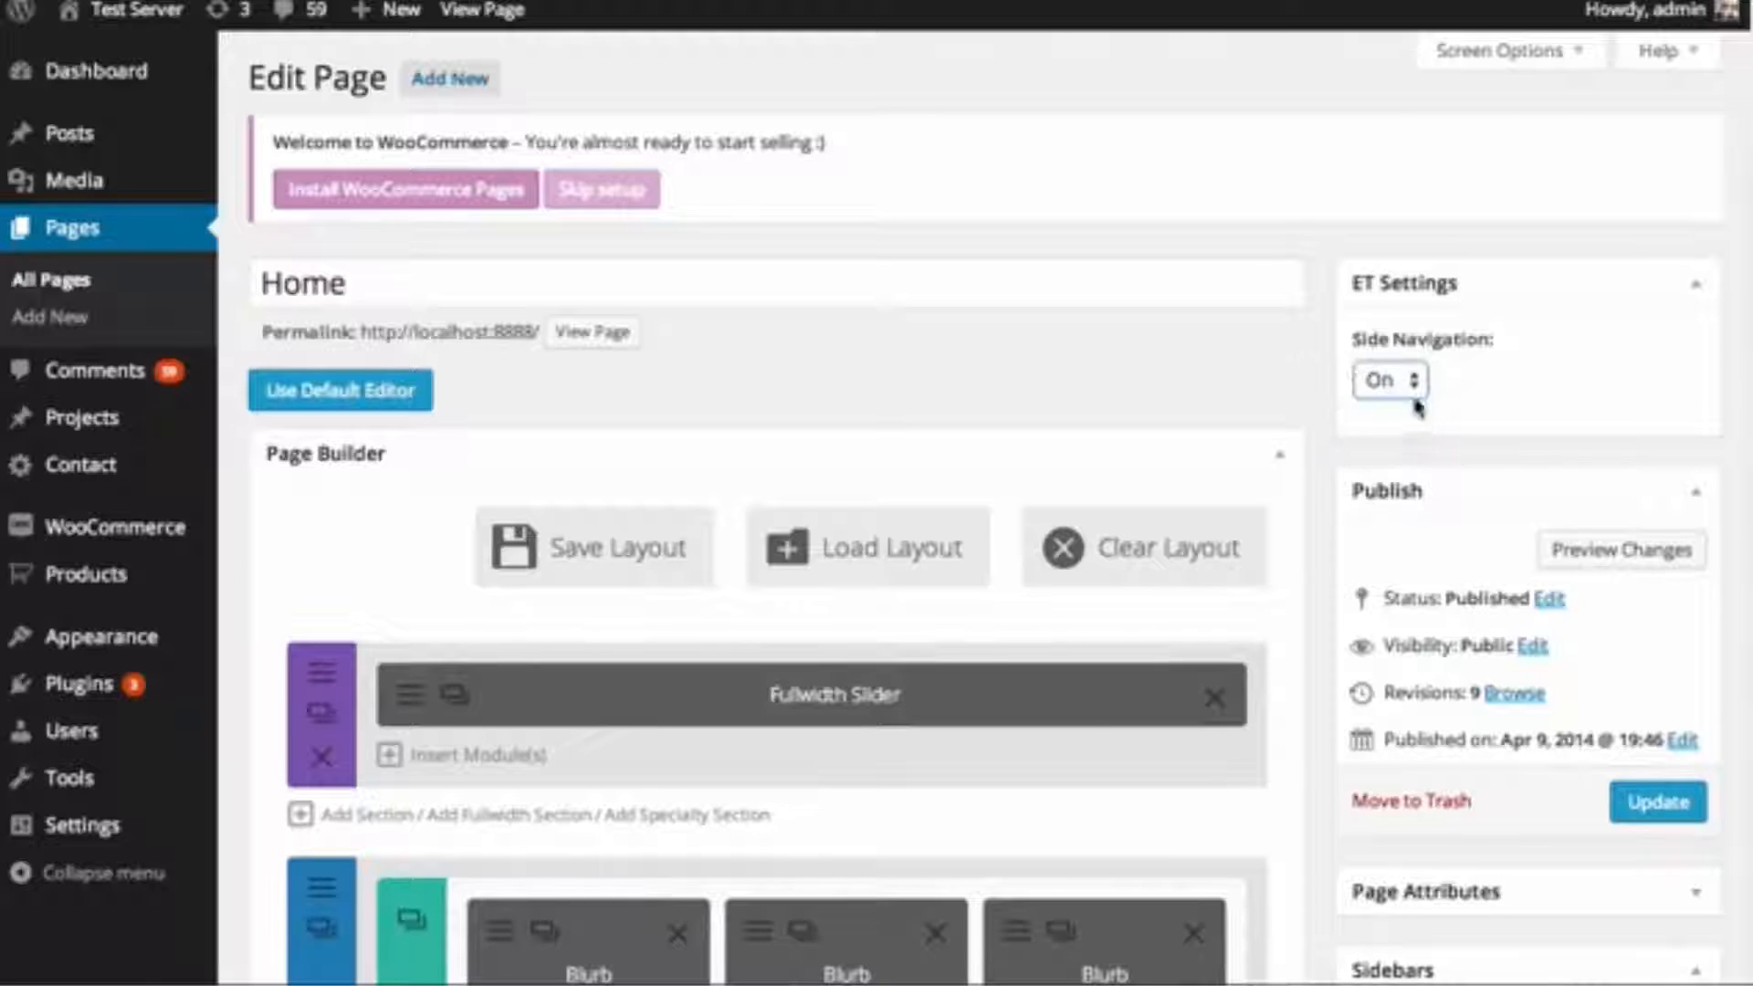
left_click(1651, 806)
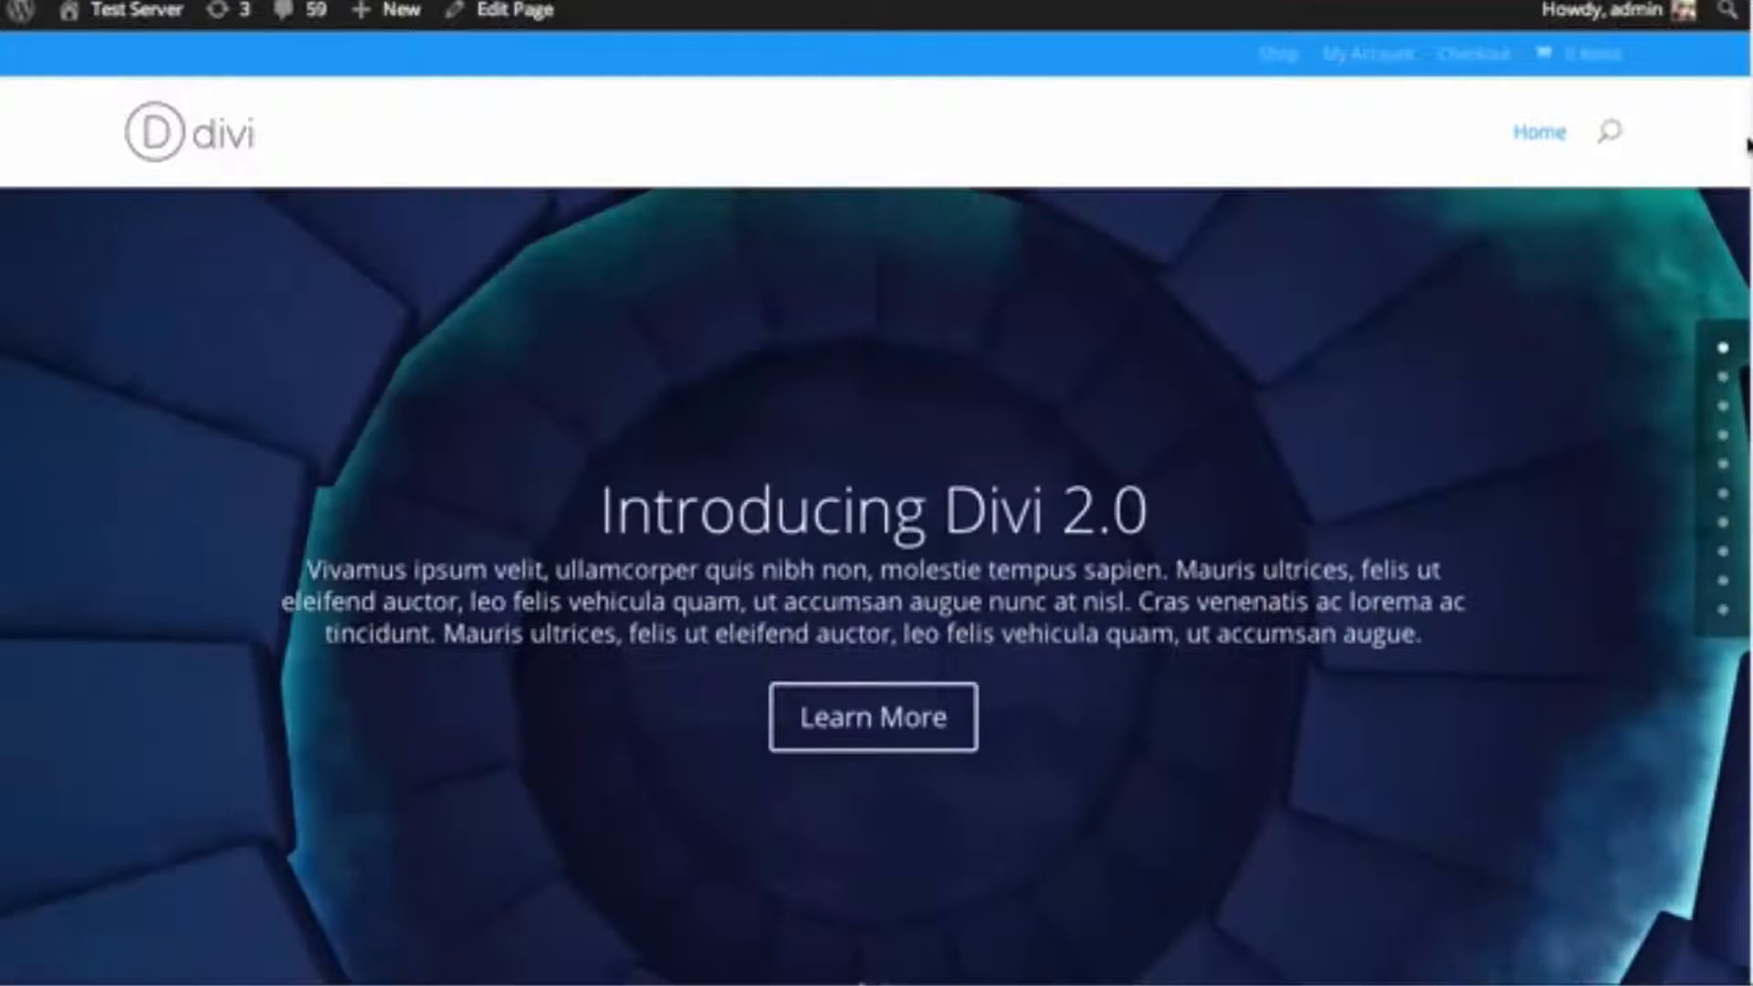
- Try the side navigation on the homepage, browsing its sections, jumping to the page builder section and returning to the header slider
scroll(1747, 146, "down", 10)
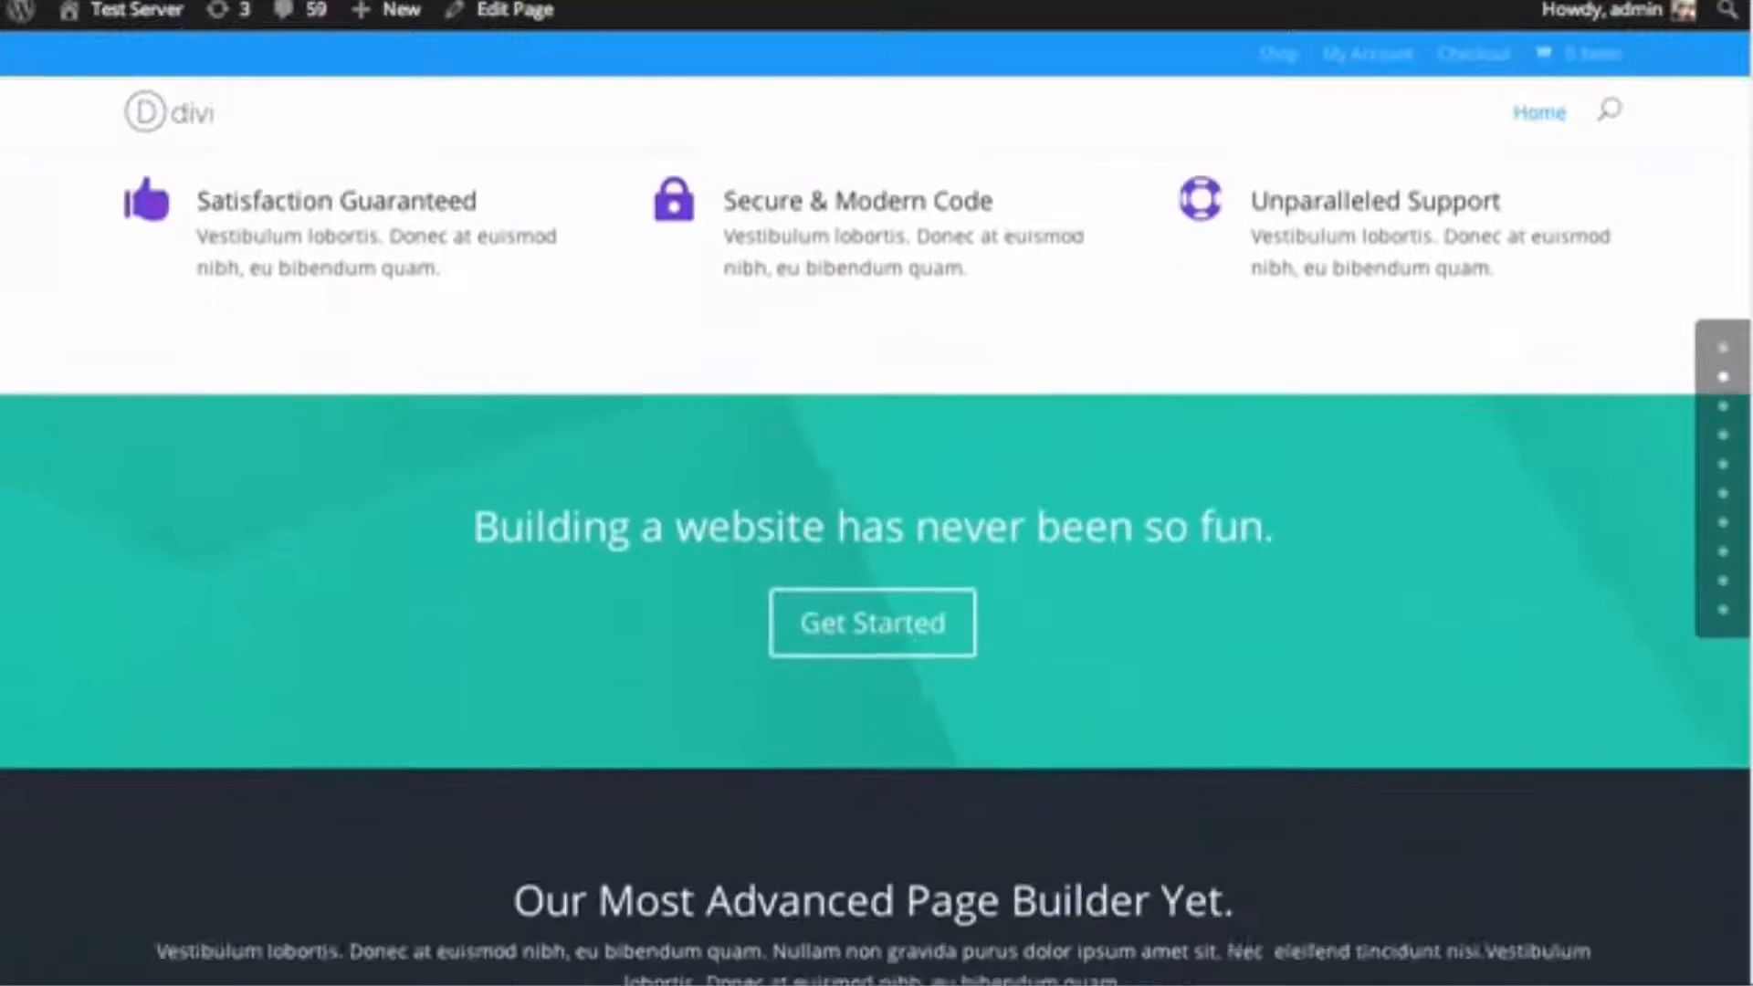
scroll(877, 548, "down", 10)
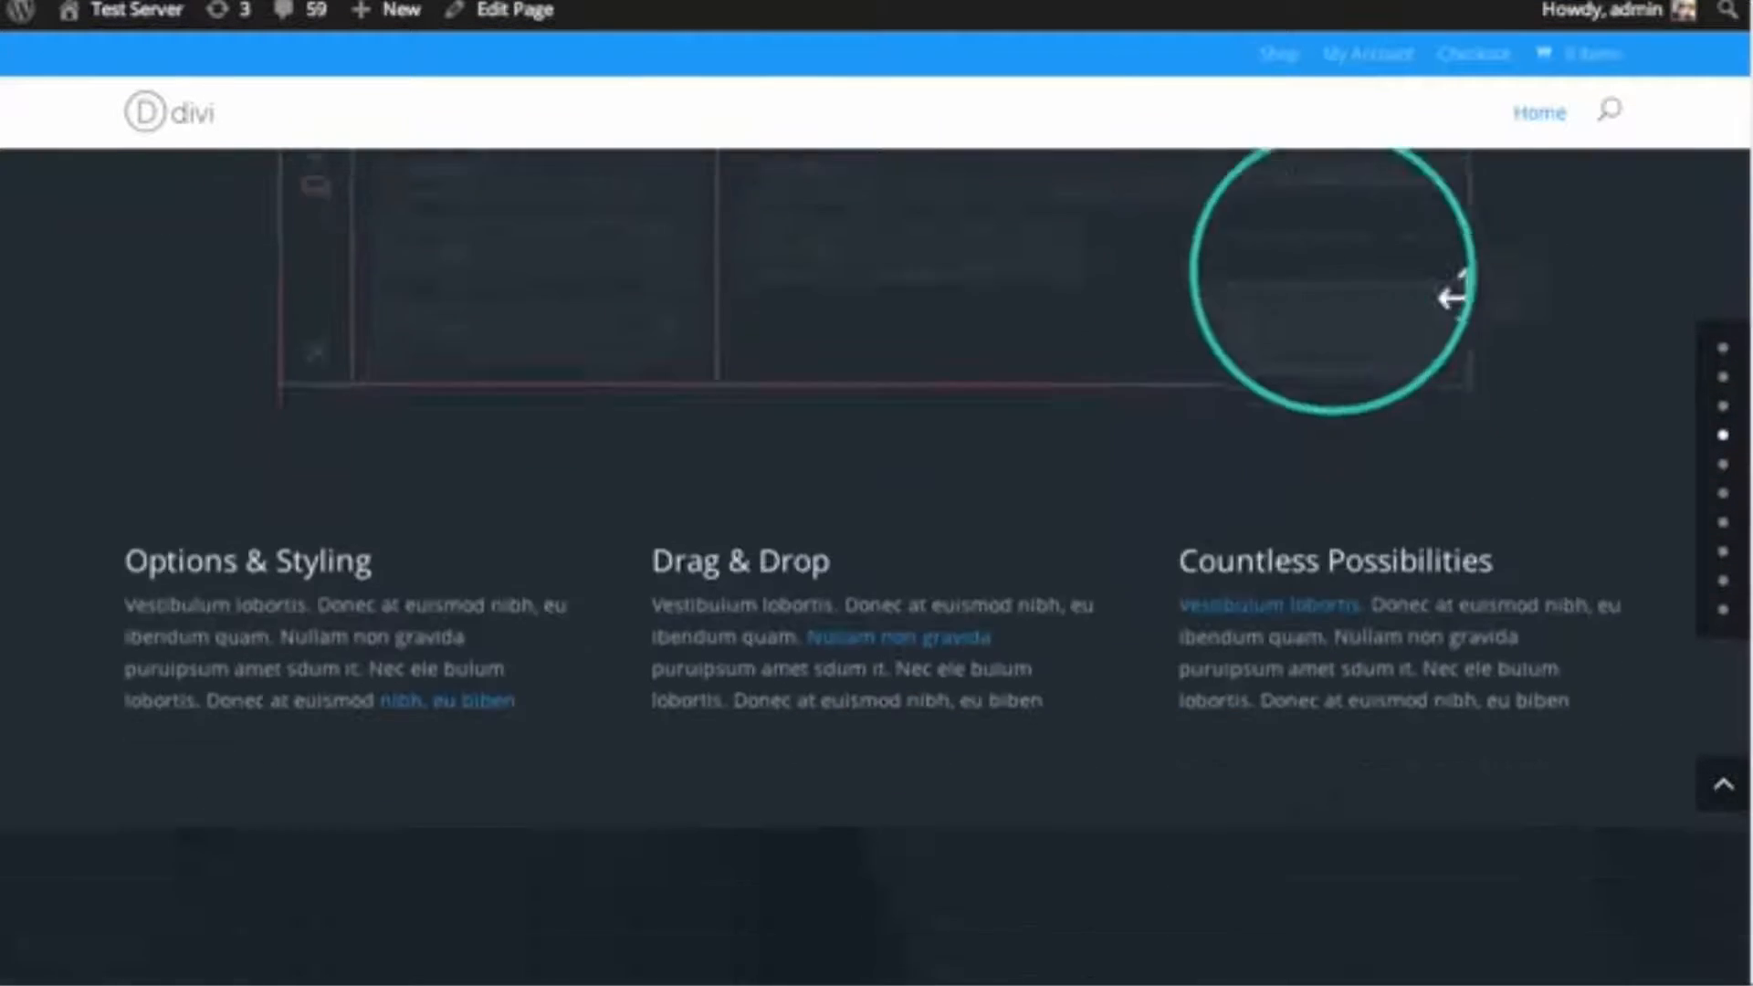
scroll(877, 548, "down", 15)
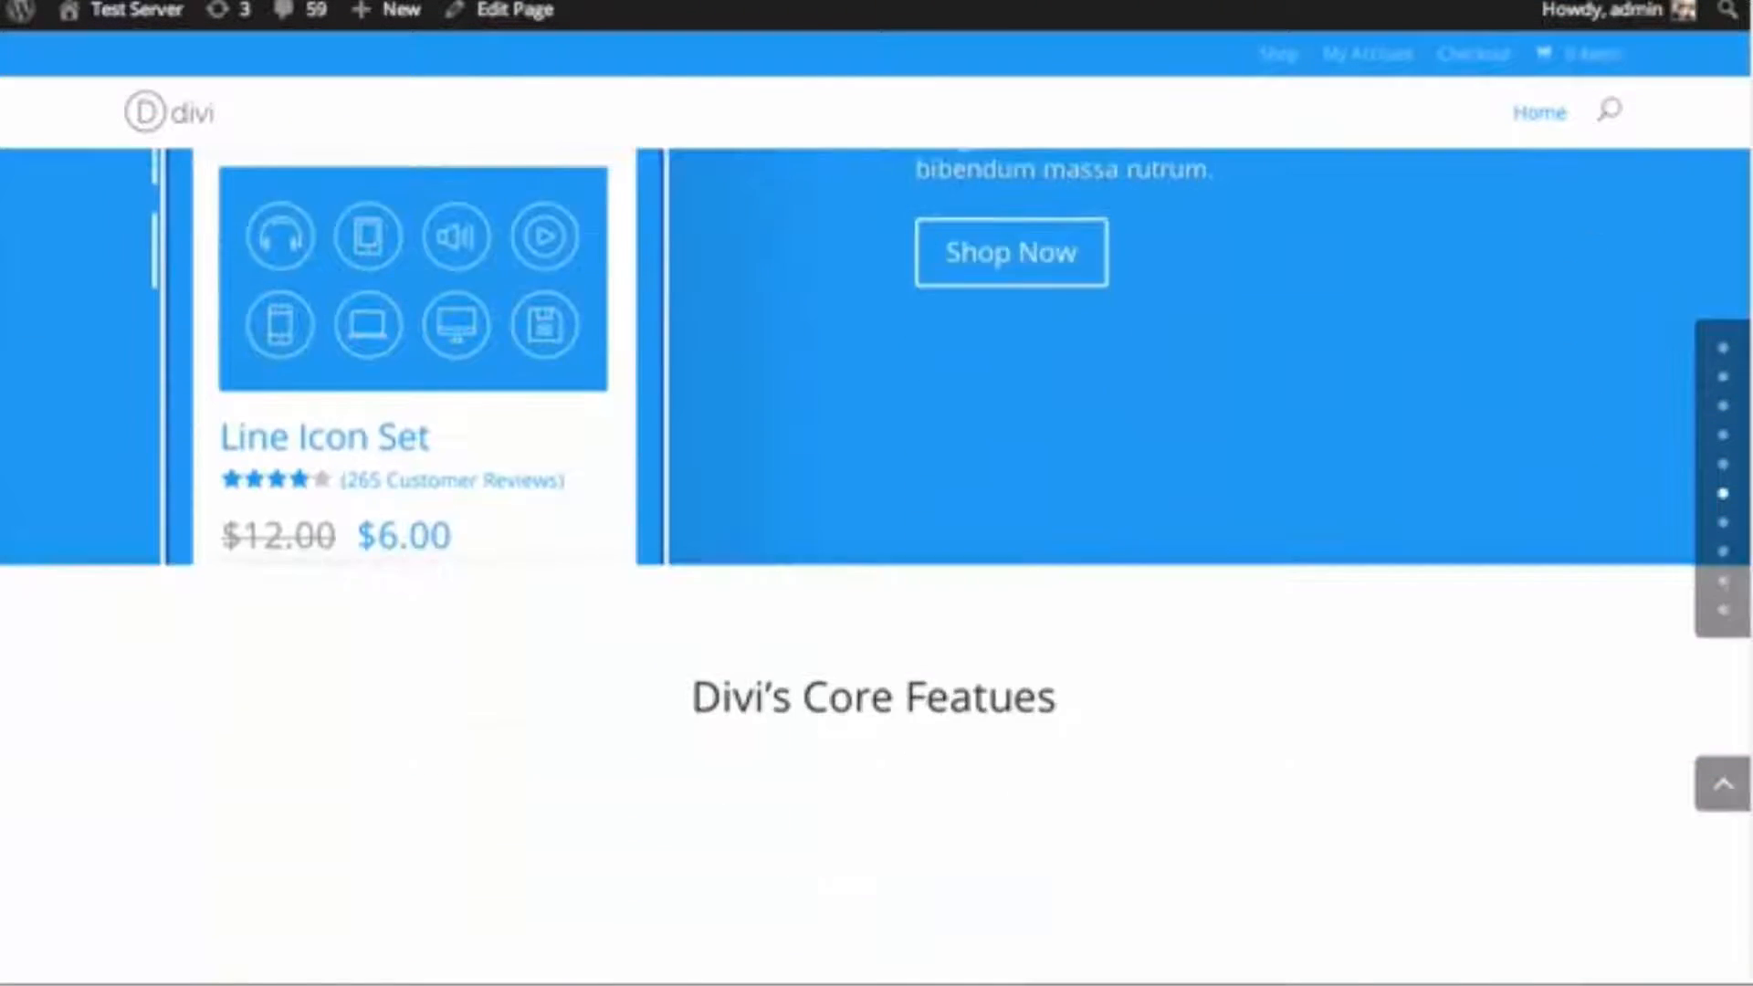
scroll(876, 548, "down", 10)
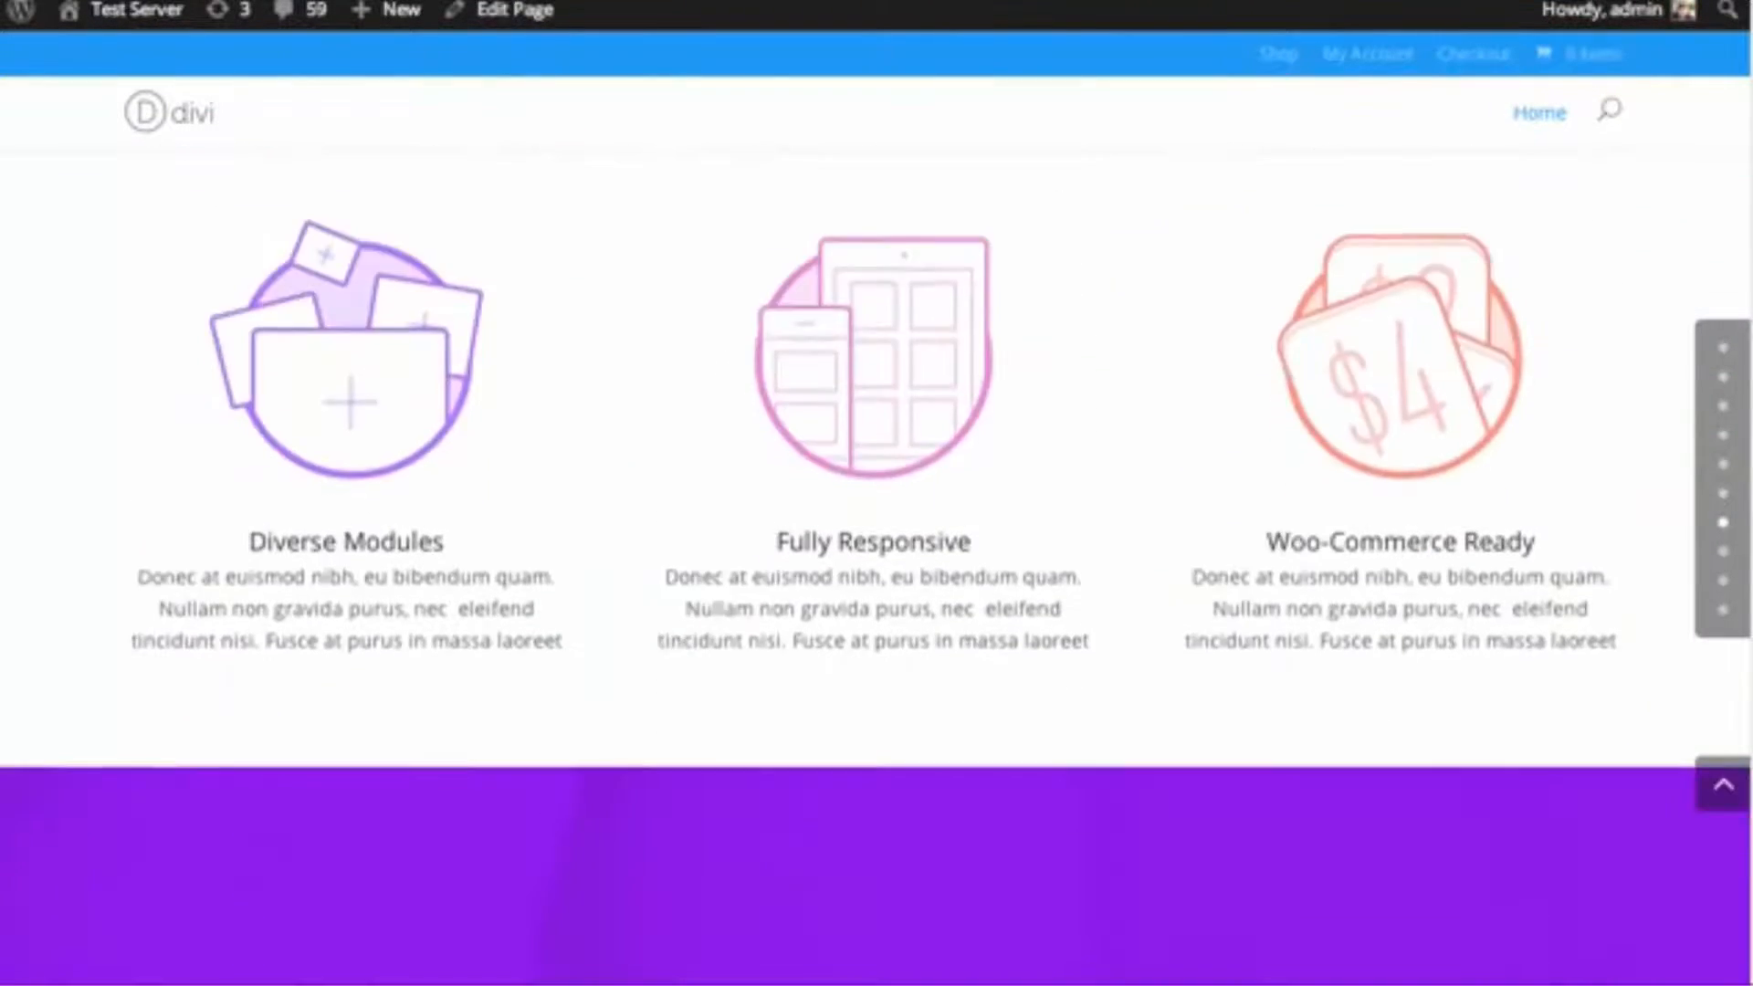
scroll(877, 547, "down", 7)
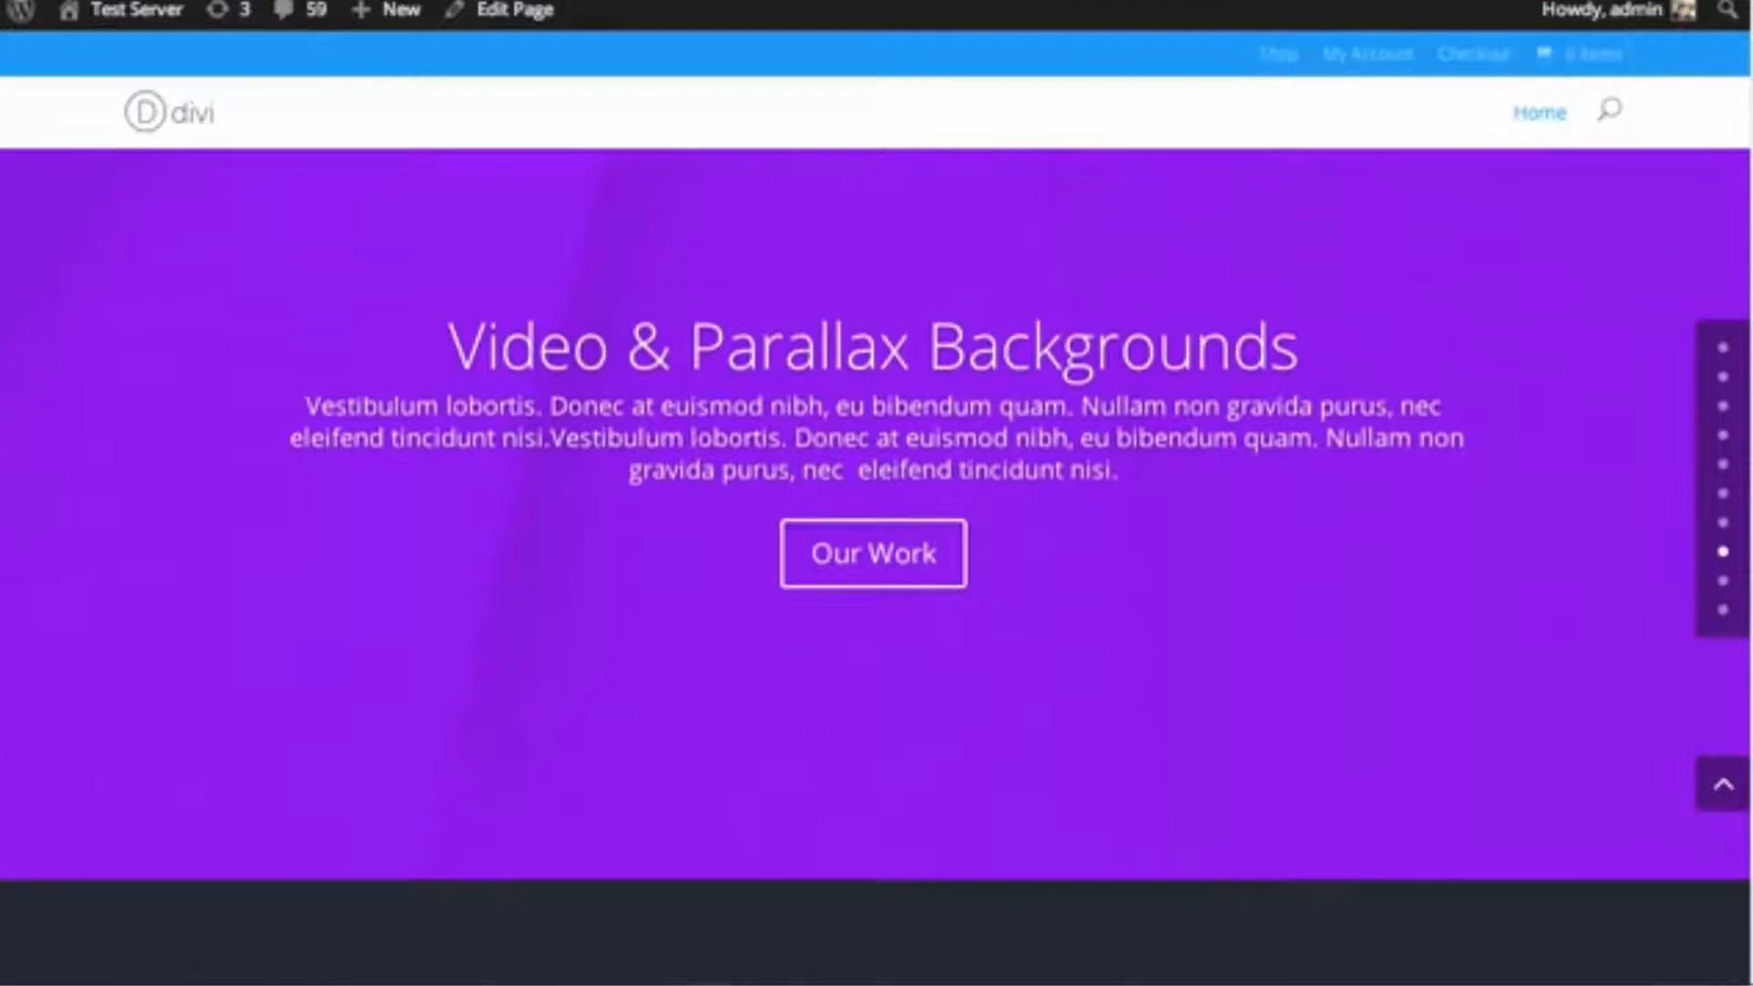
left_click(1723, 436)
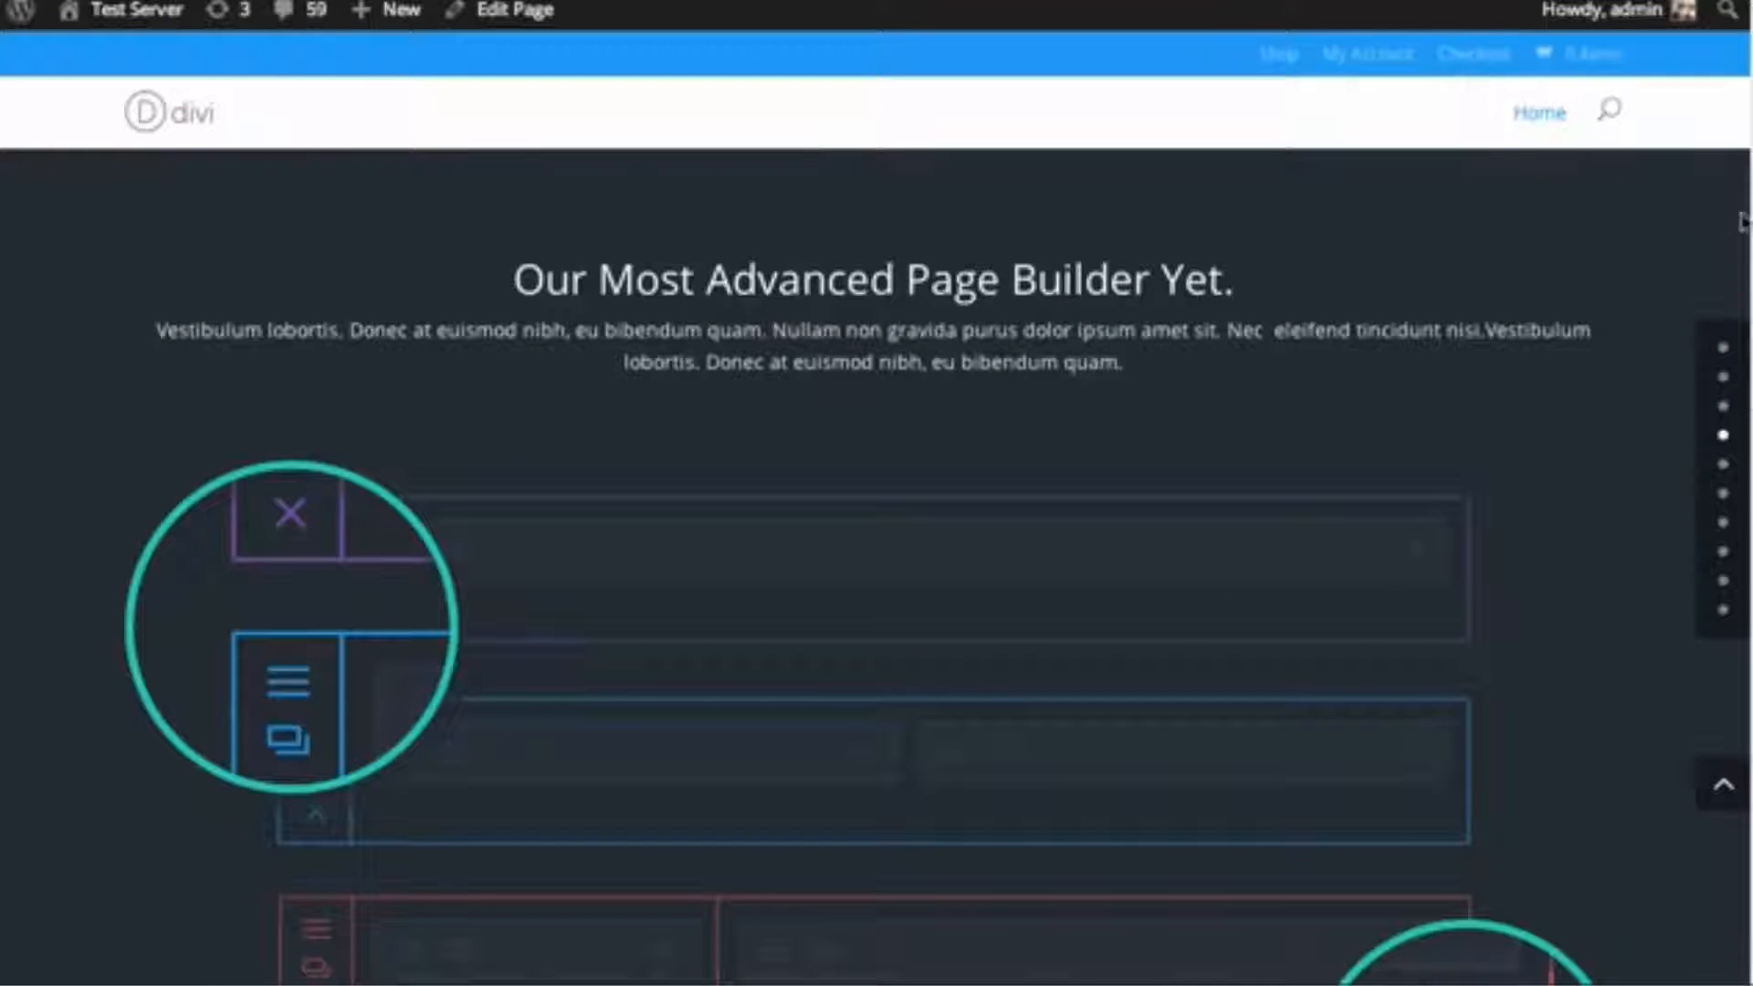
left_click(1723, 348)
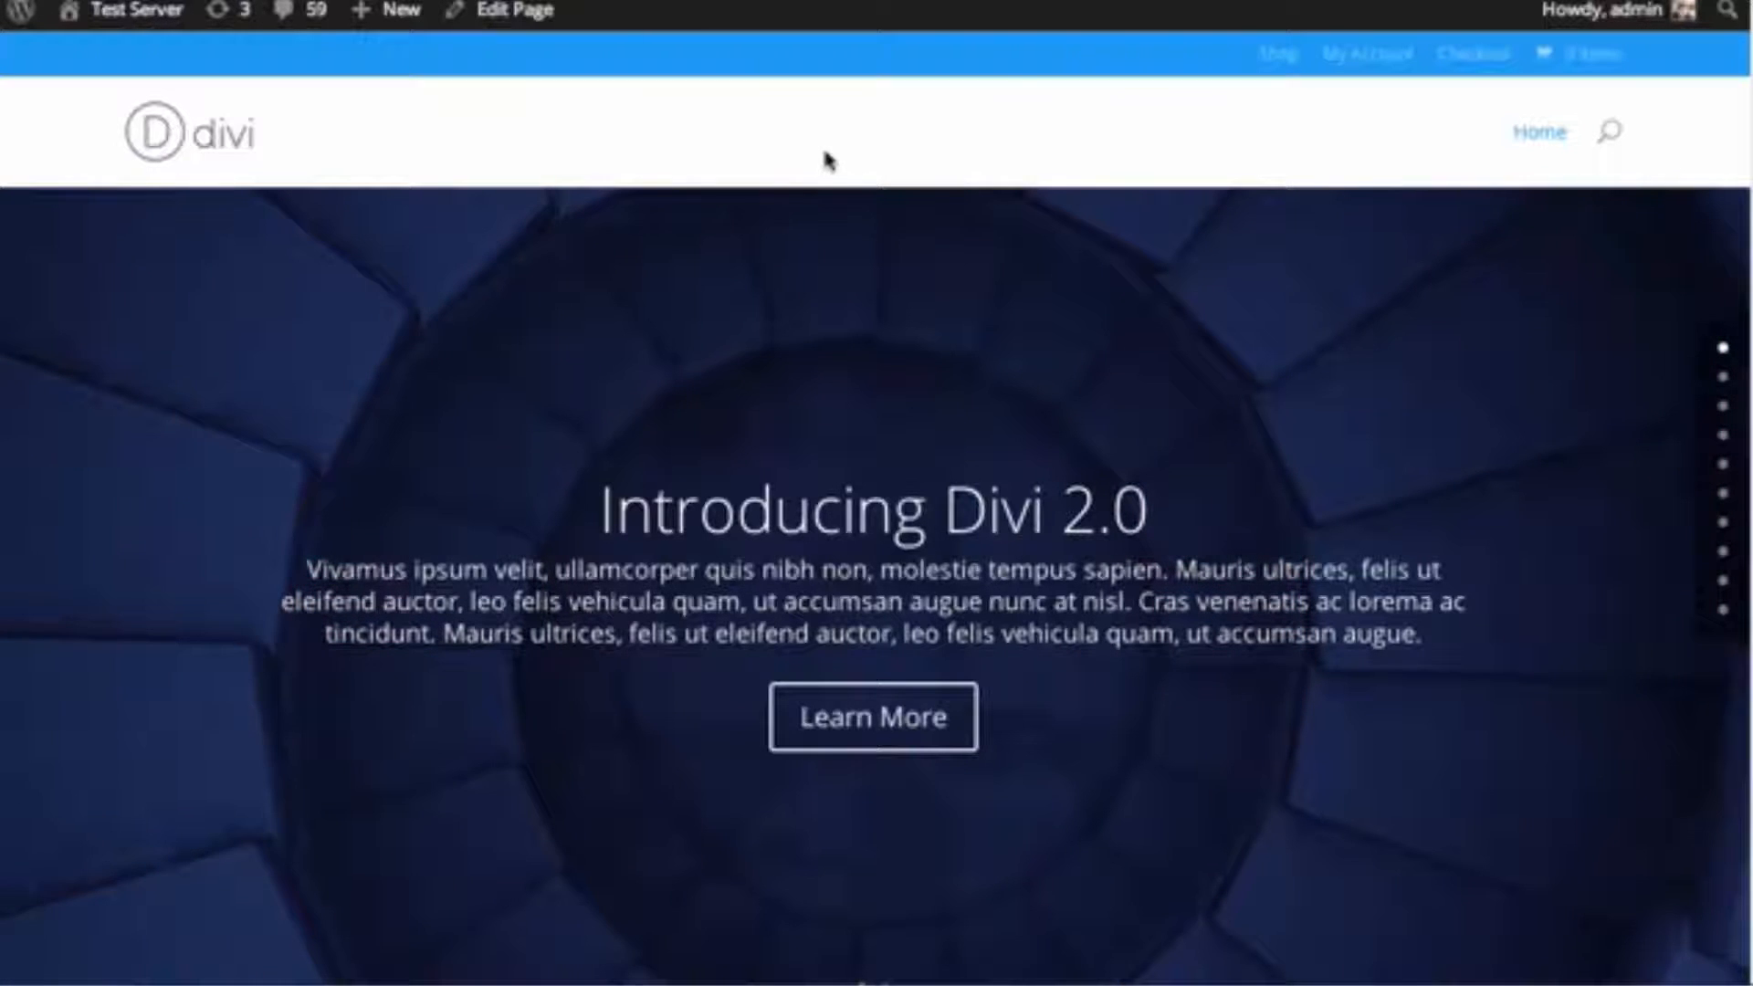
- Examine the "Our Most Advanced Page Builder Yet." section of the homepage and the side navigation's active dot around it
scroll(877, 585, "down", 10)
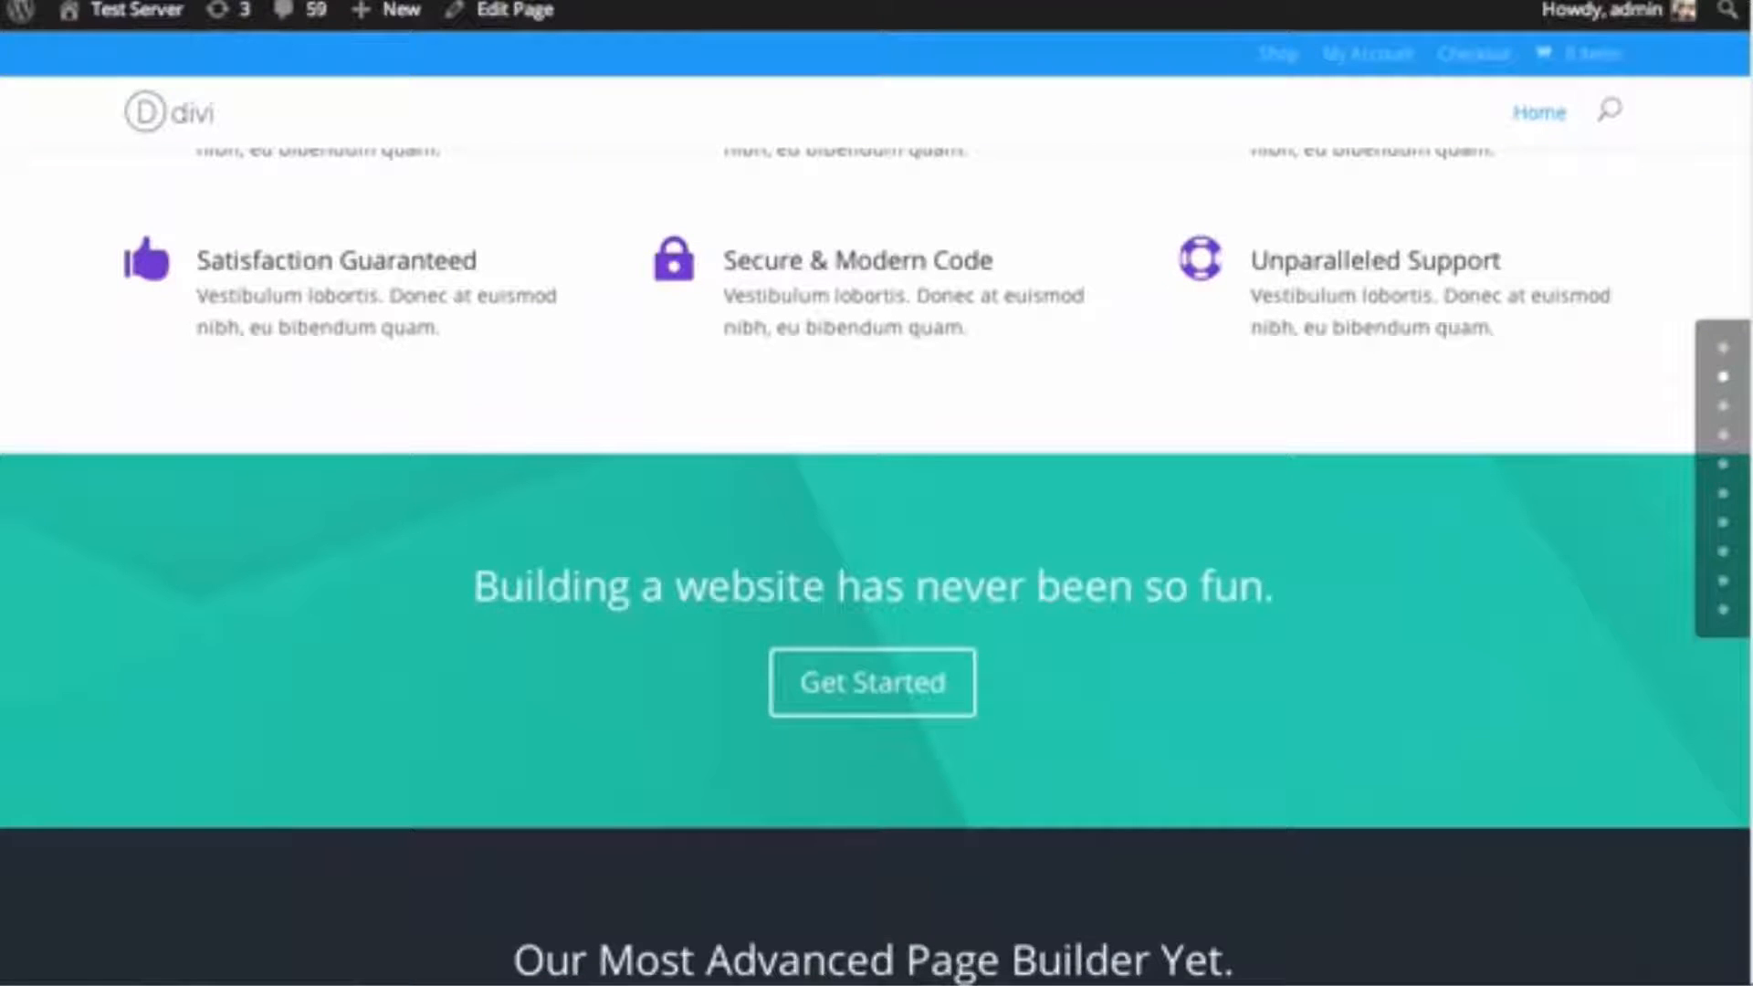
scroll(877, 566, "down", 8)
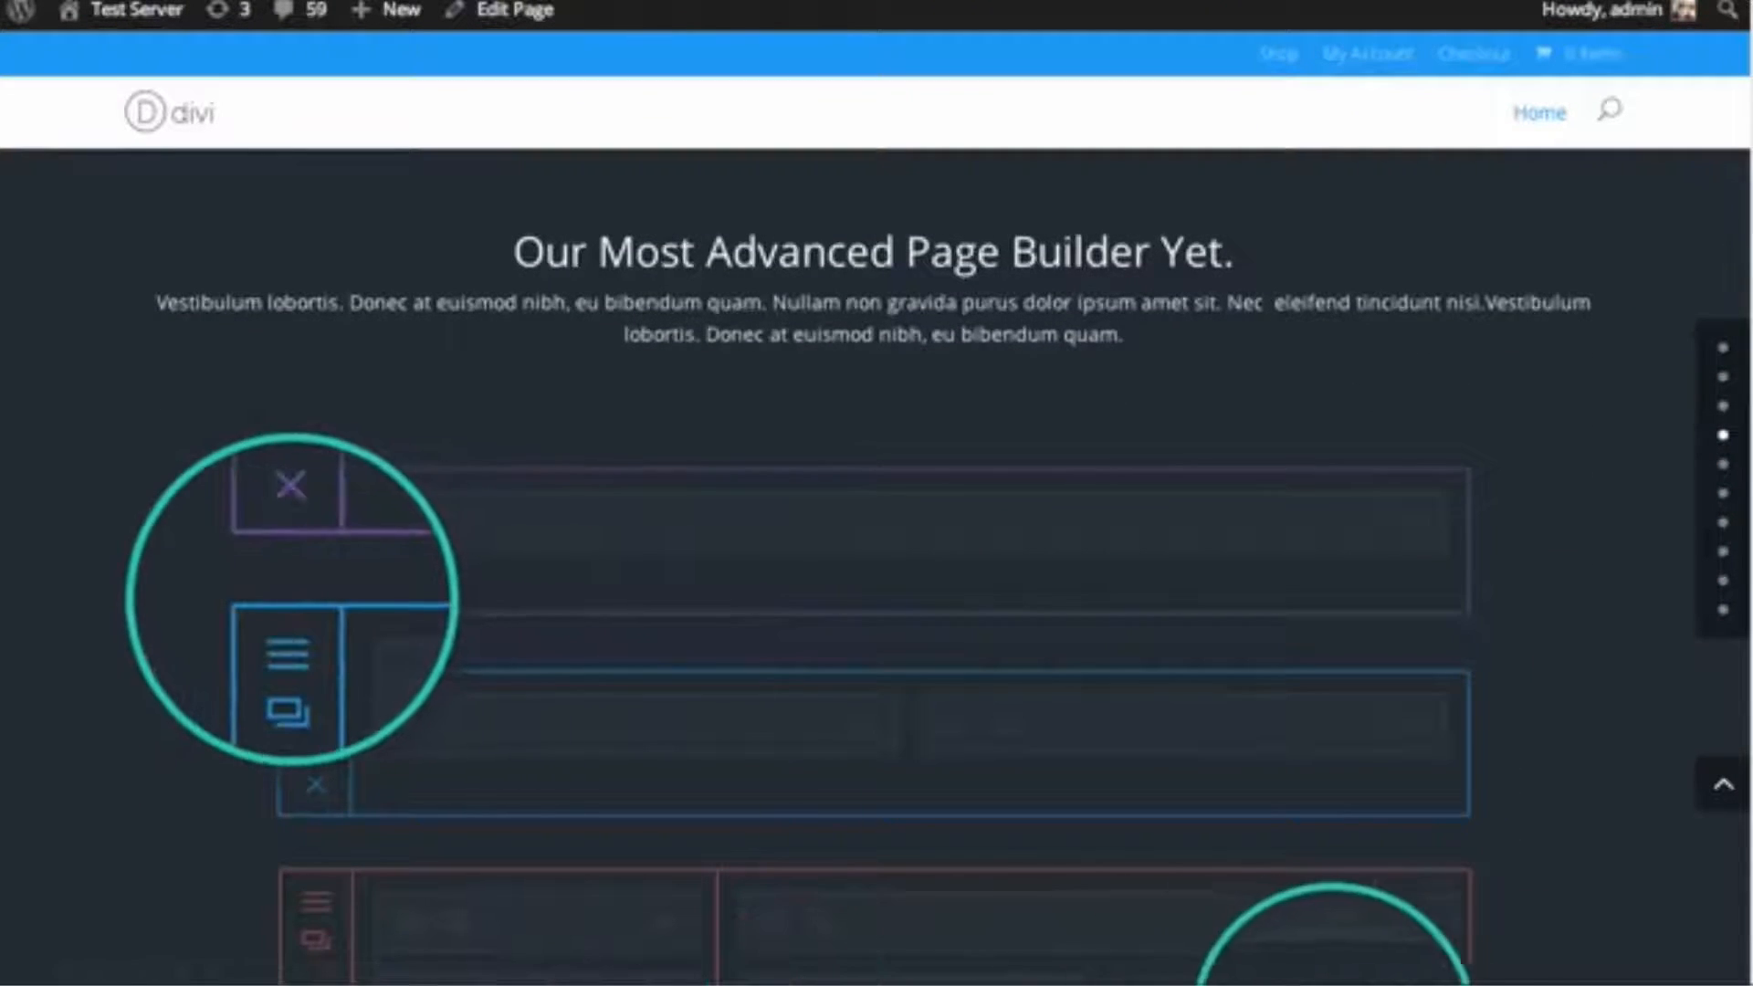
scroll(1522, 128, "up", 2)
scroll(877, 567, "down", 2)
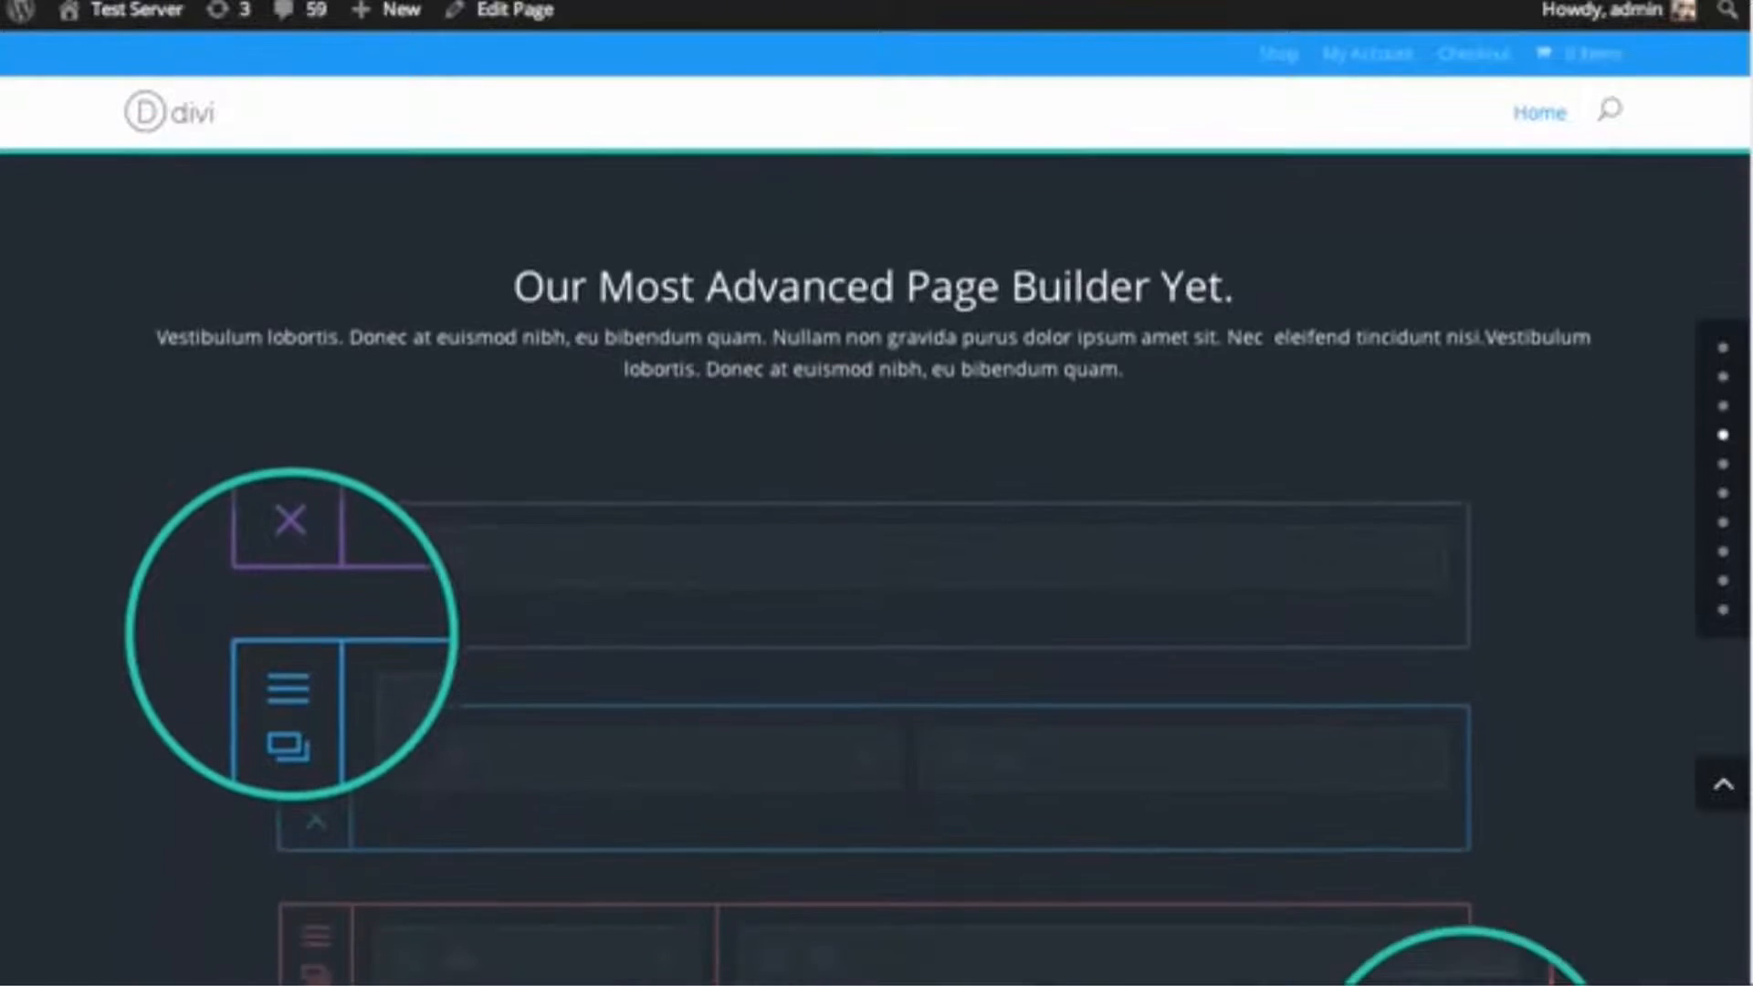
scroll(877, 566, "up", 3)
scroll(876, 566, "up", 8)
scroll(877, 566, "down", 12)
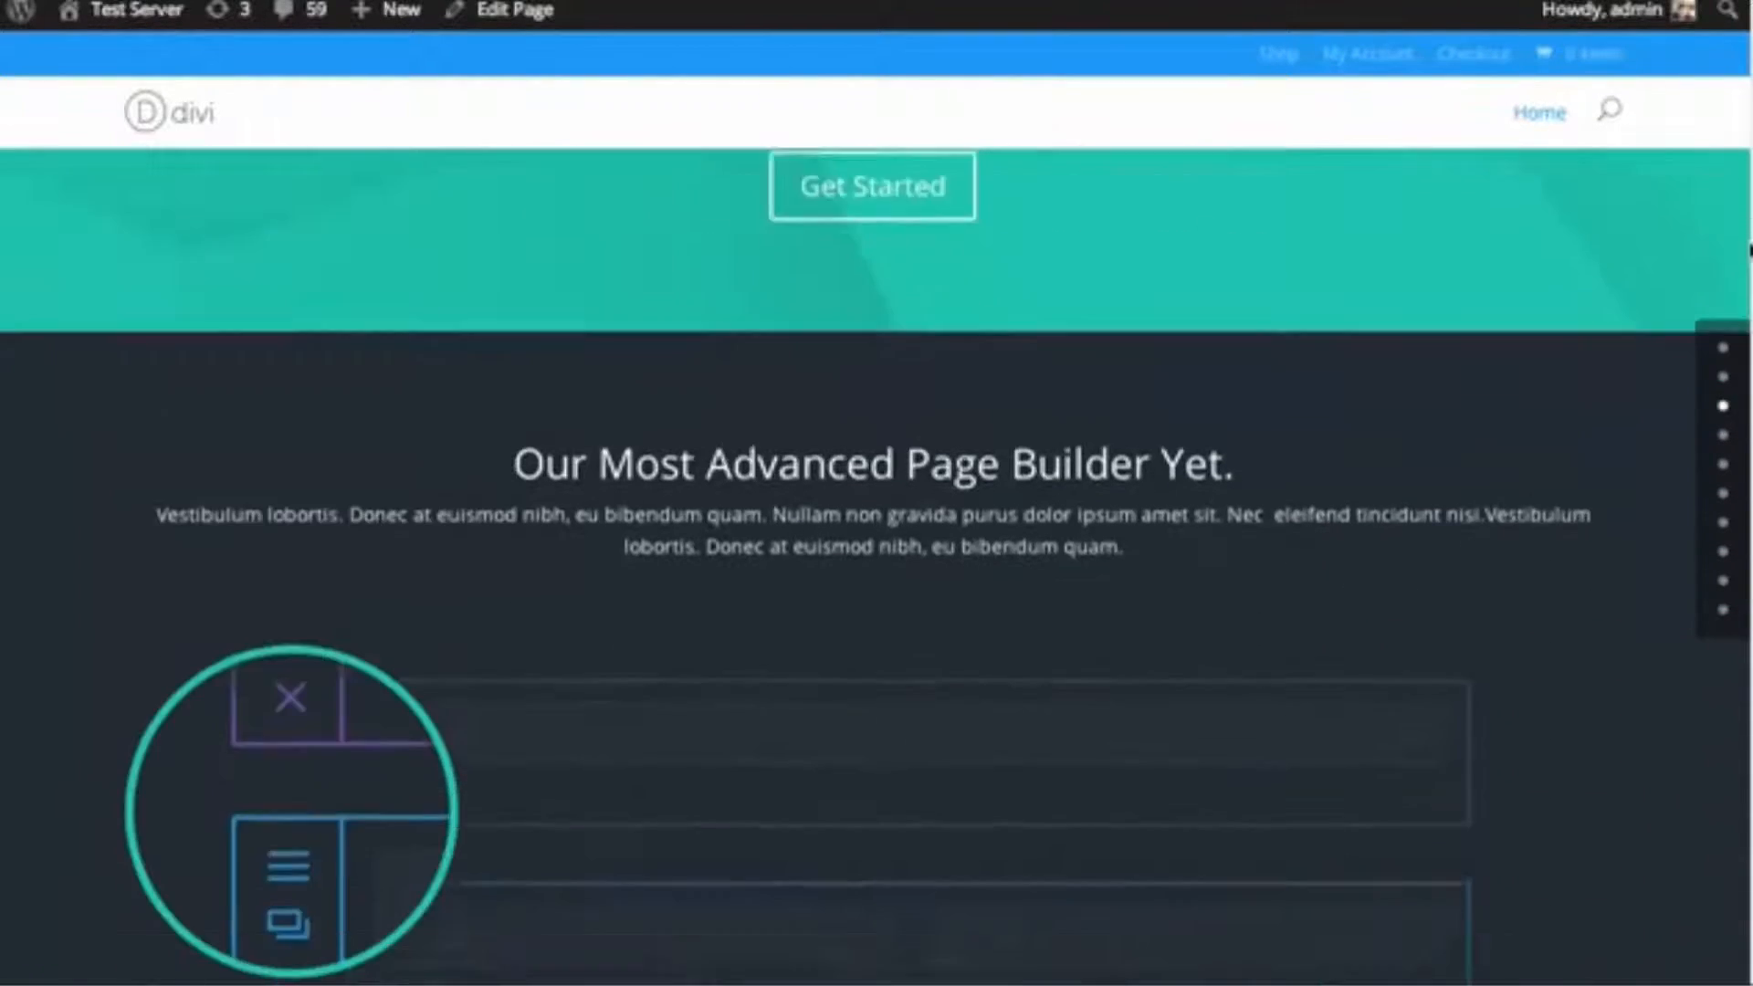
scroll(761, 530, "up", 1)
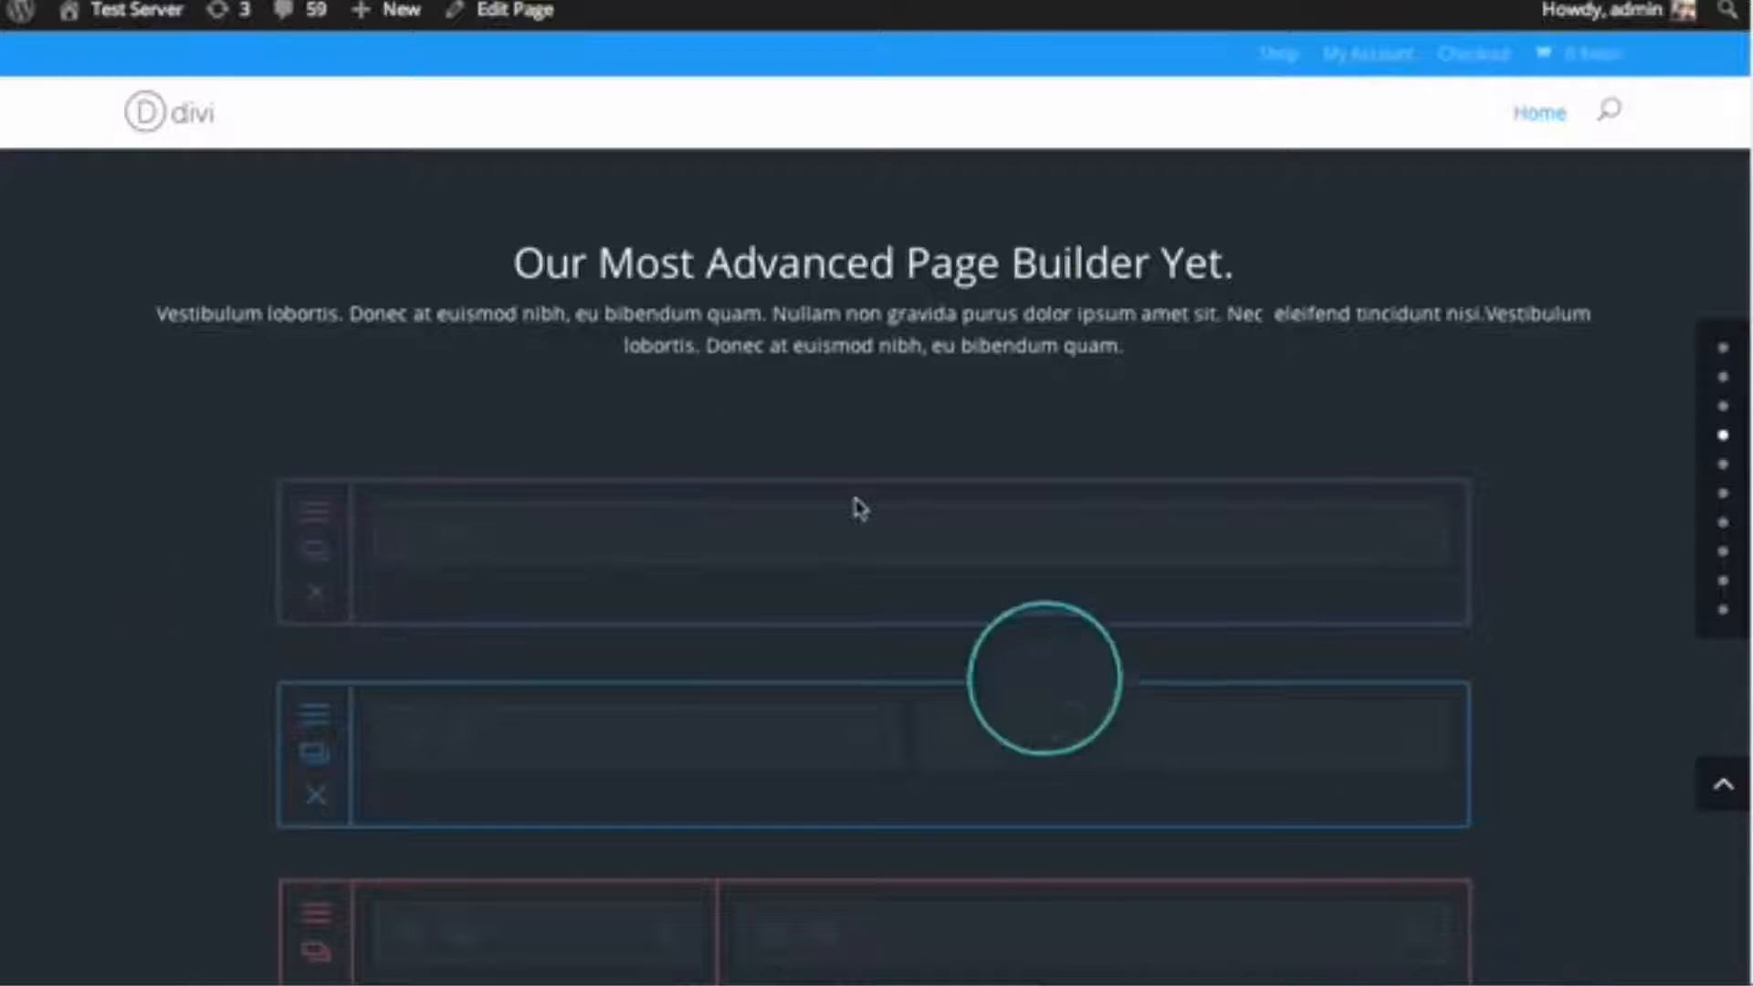
scroll(1707, 313, "down", 8)
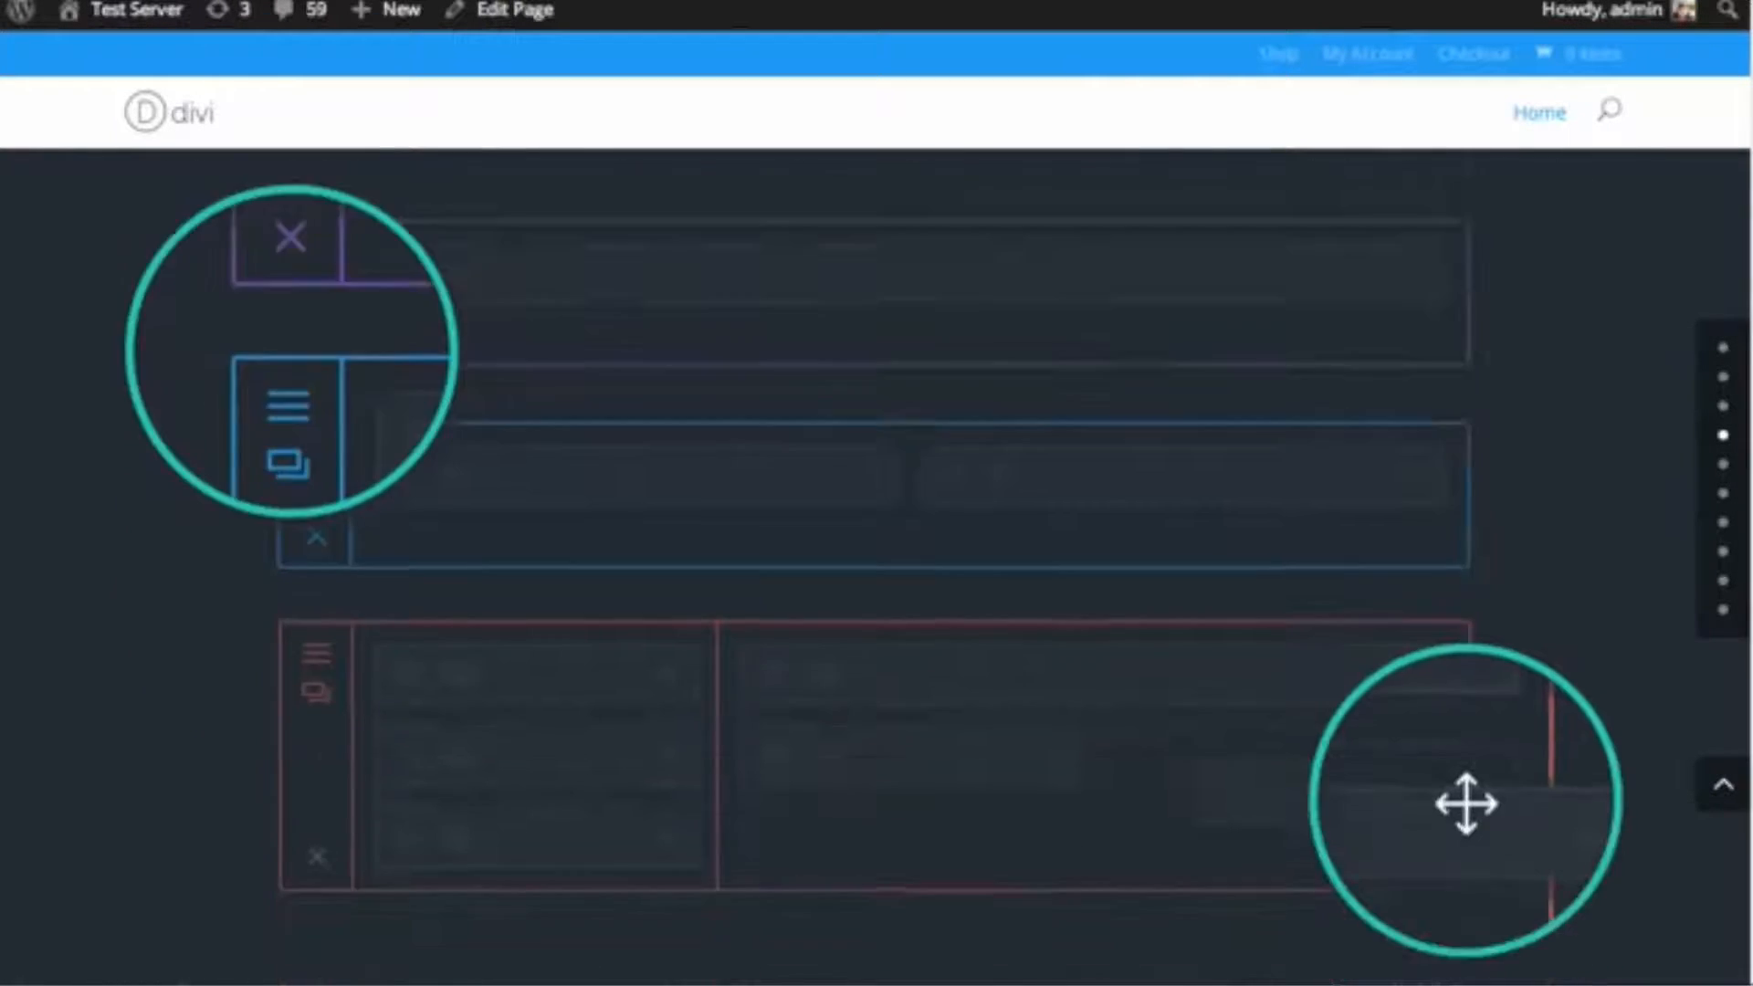
scroll(874, 567, "up", 7)
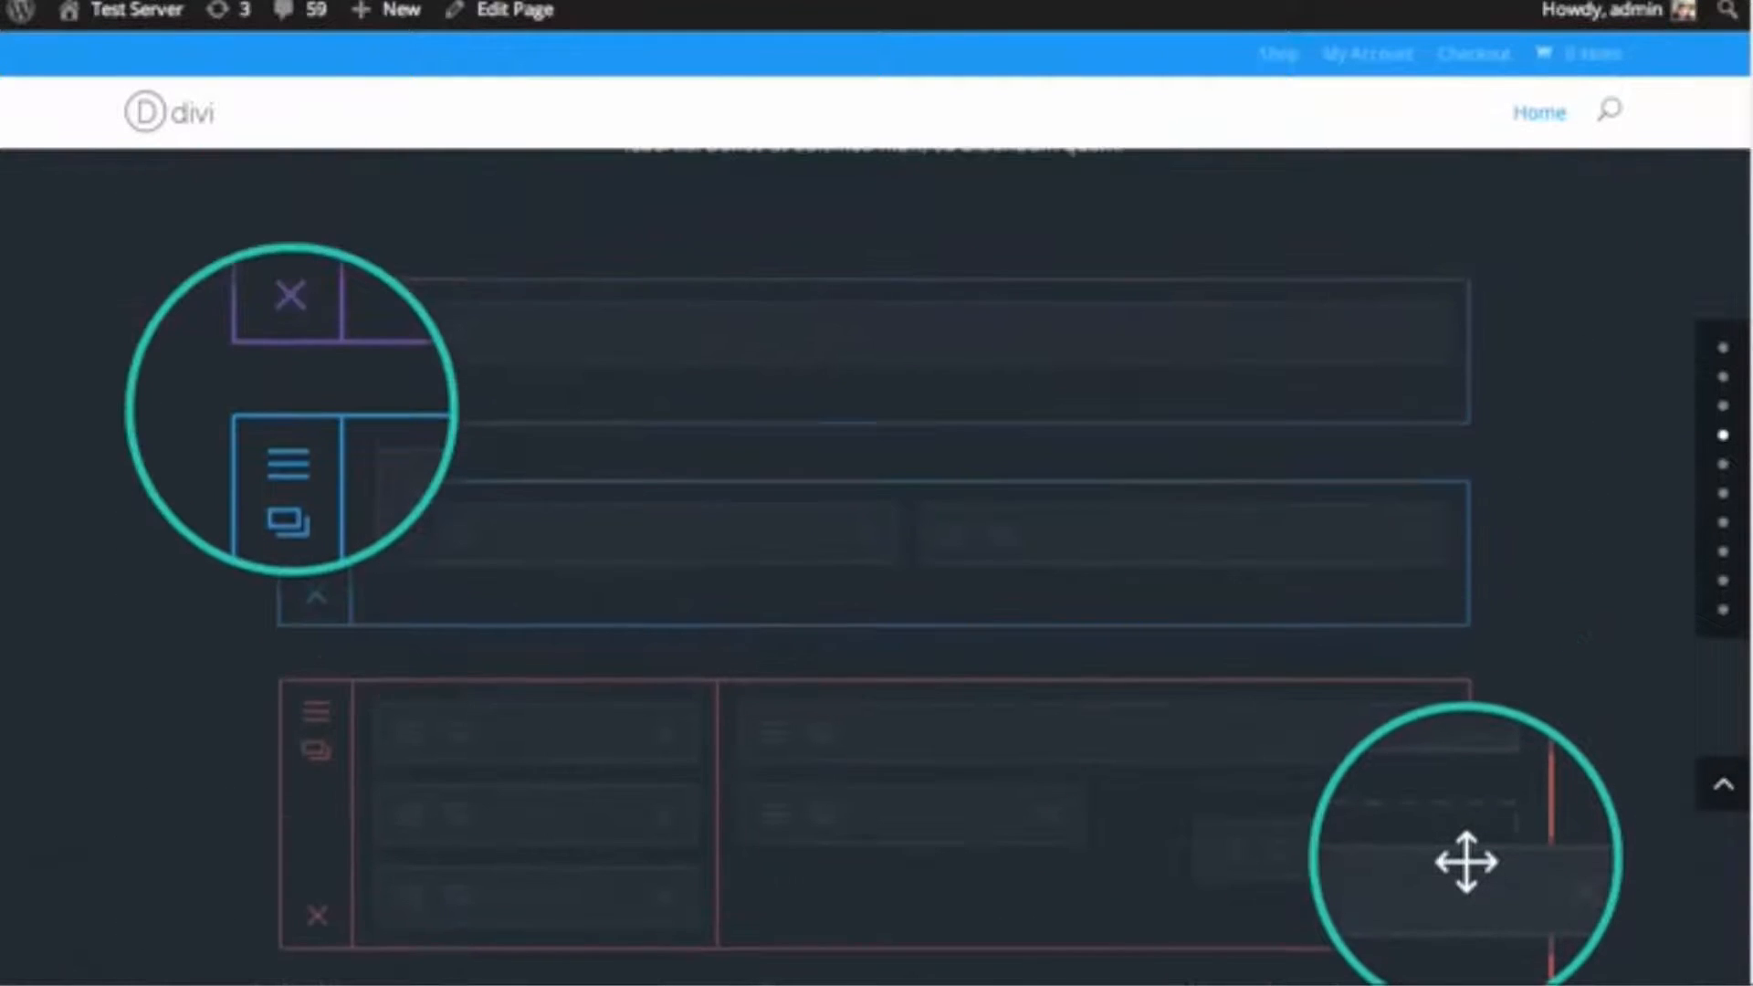
scroll(874, 566, "up", 2)
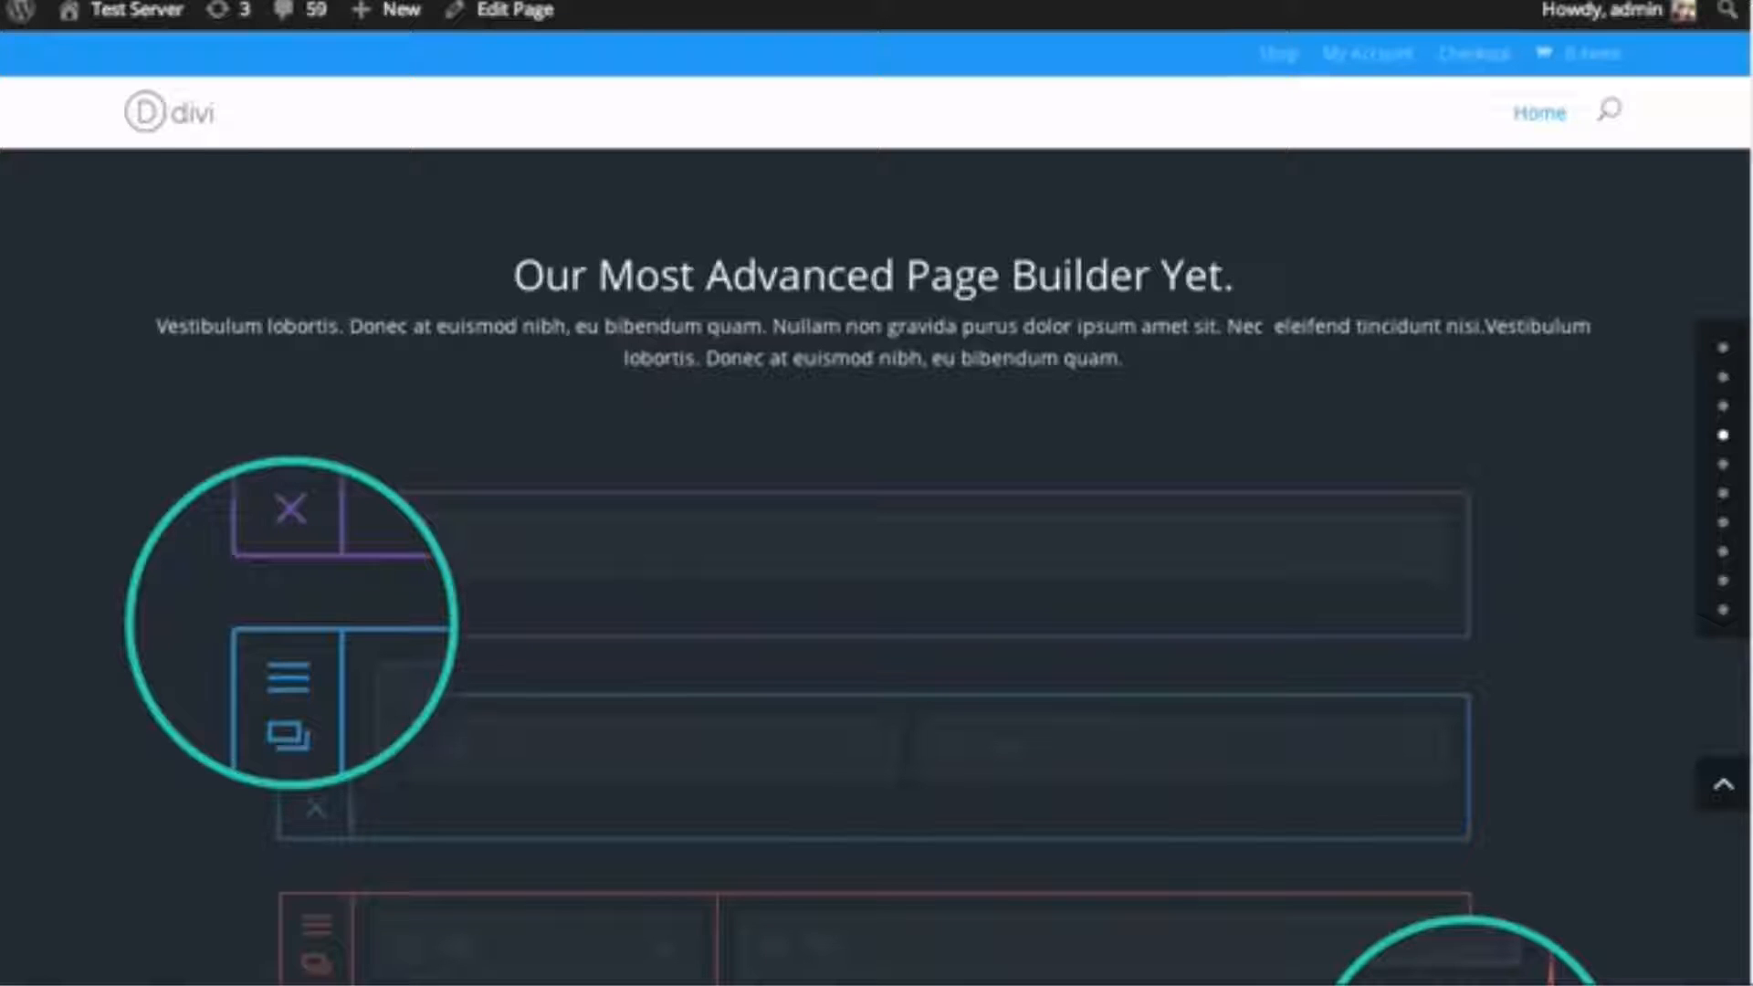
- Edit the Home page, assign the CSS ID builder to the section with the text and two stacked images, and update the page
left_click(521, 14)
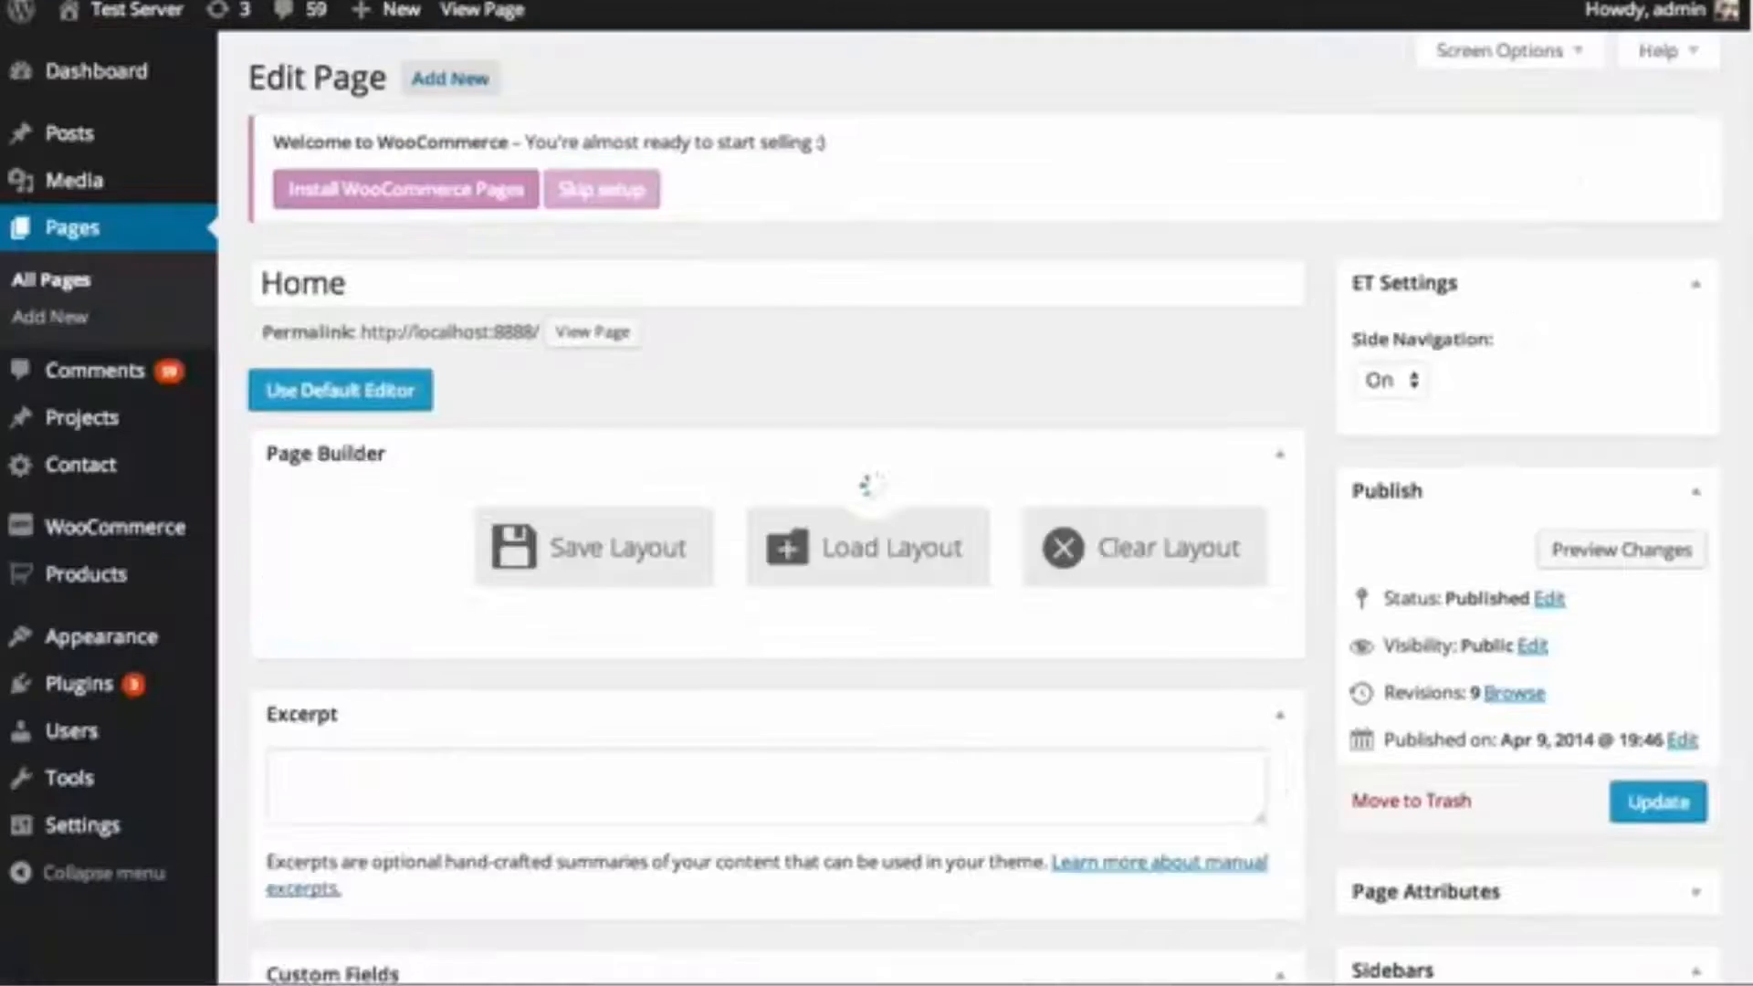
scroll(758, 512, "down", 13)
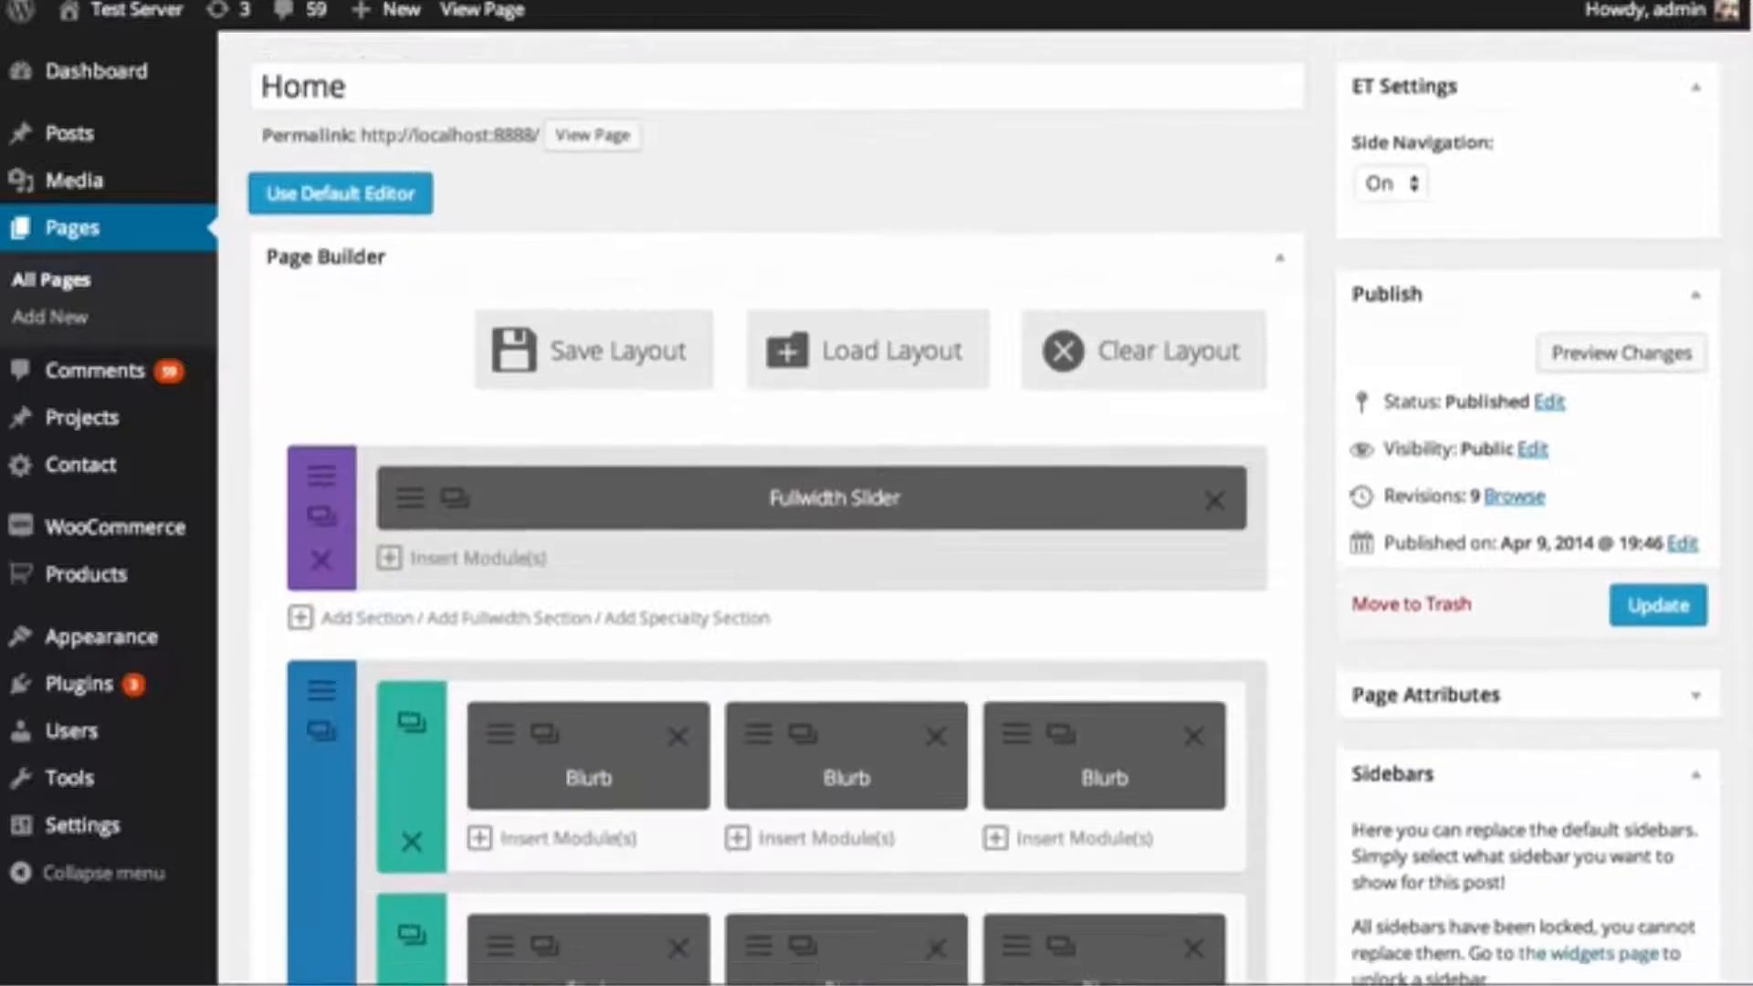
scroll(1073, 286, "down", 4)
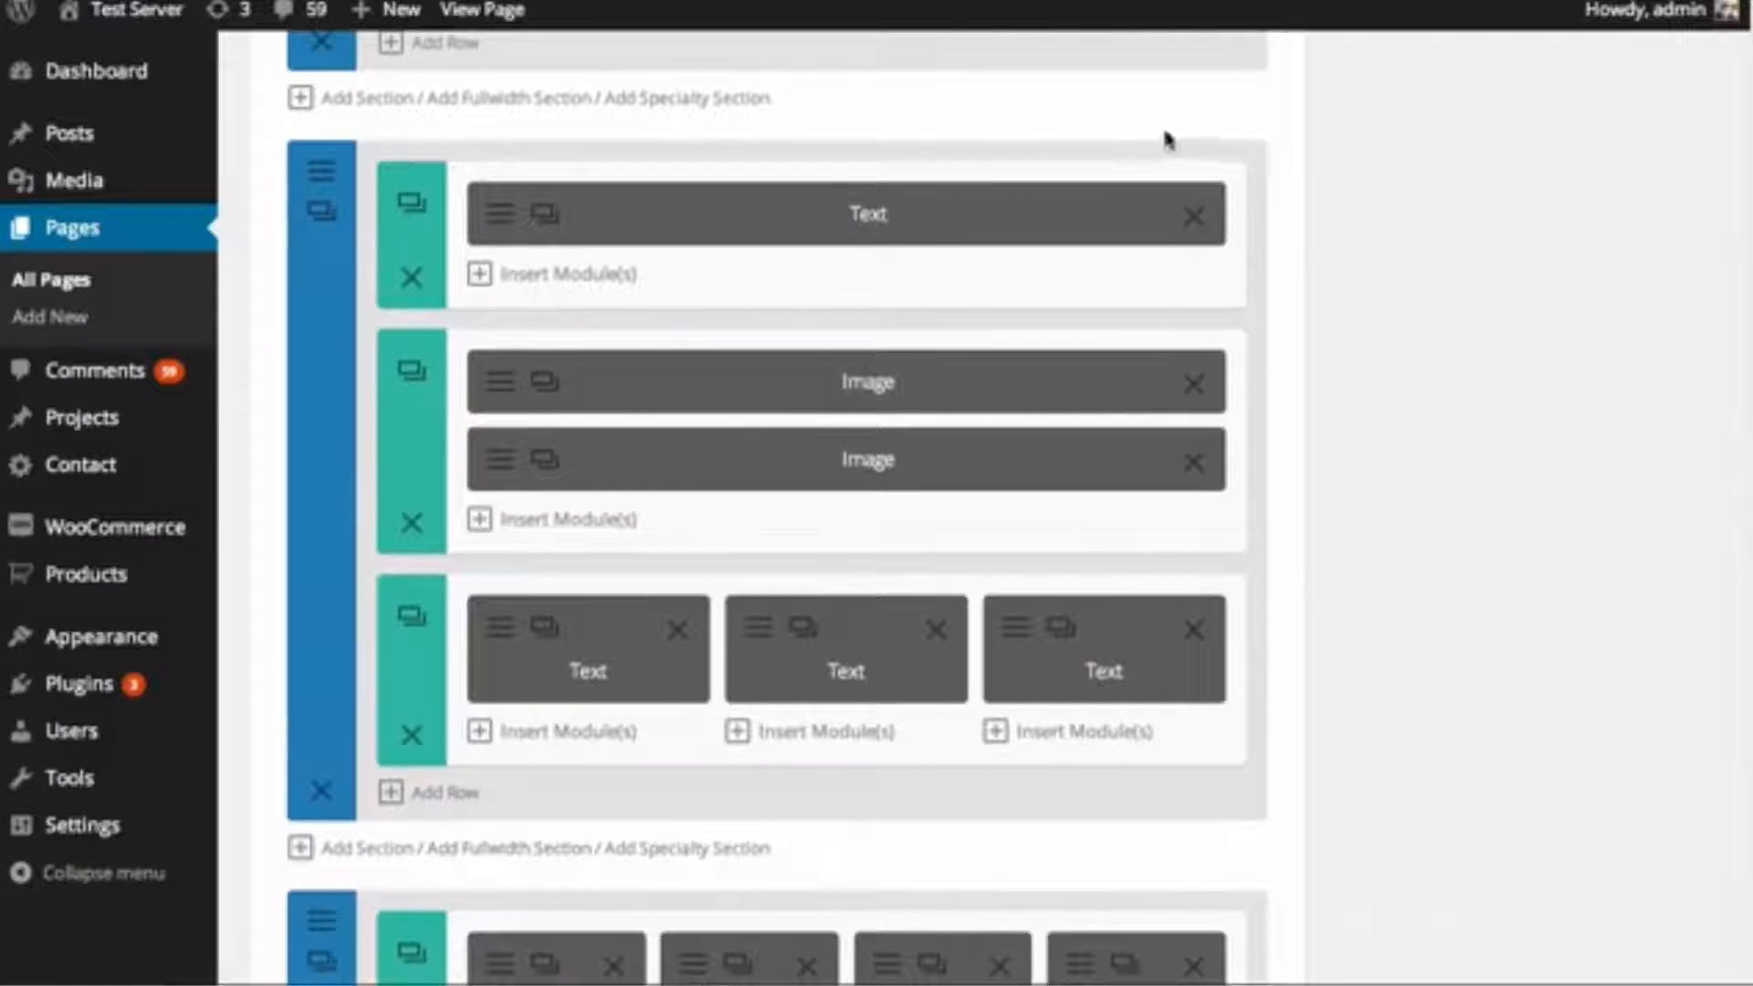
left_click(322, 178)
left_click_drag(1523, 265, 1528, 602)
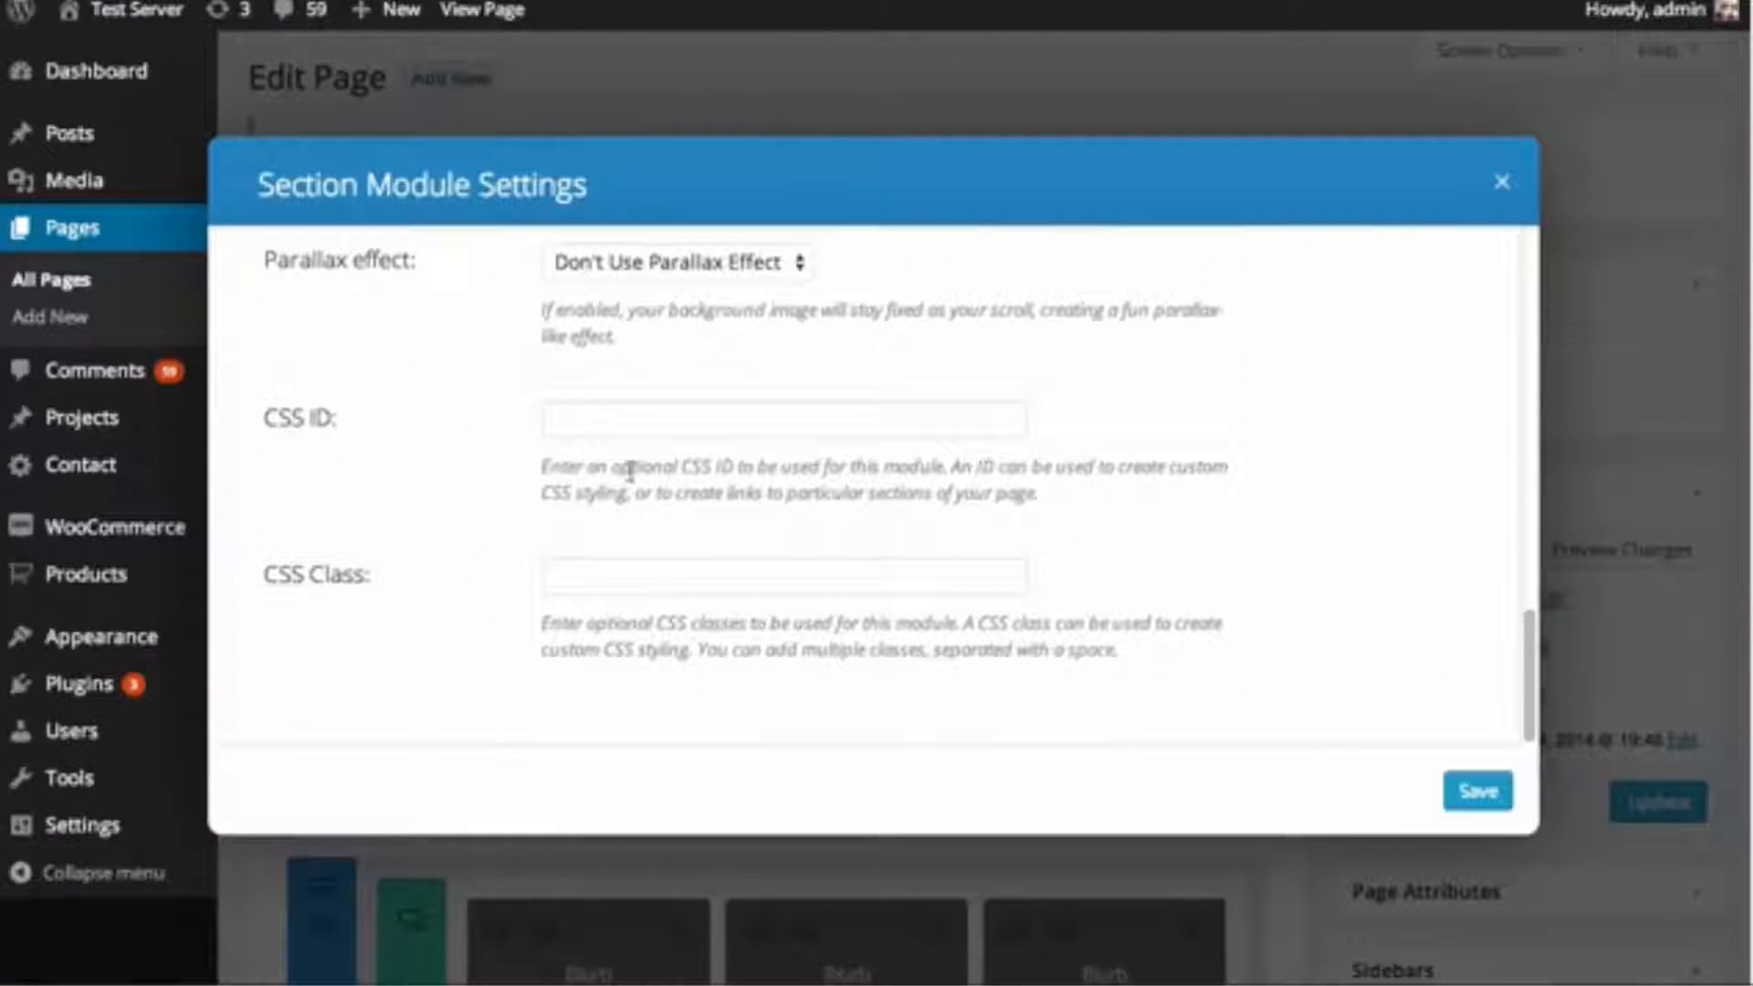
left_click(625, 420)
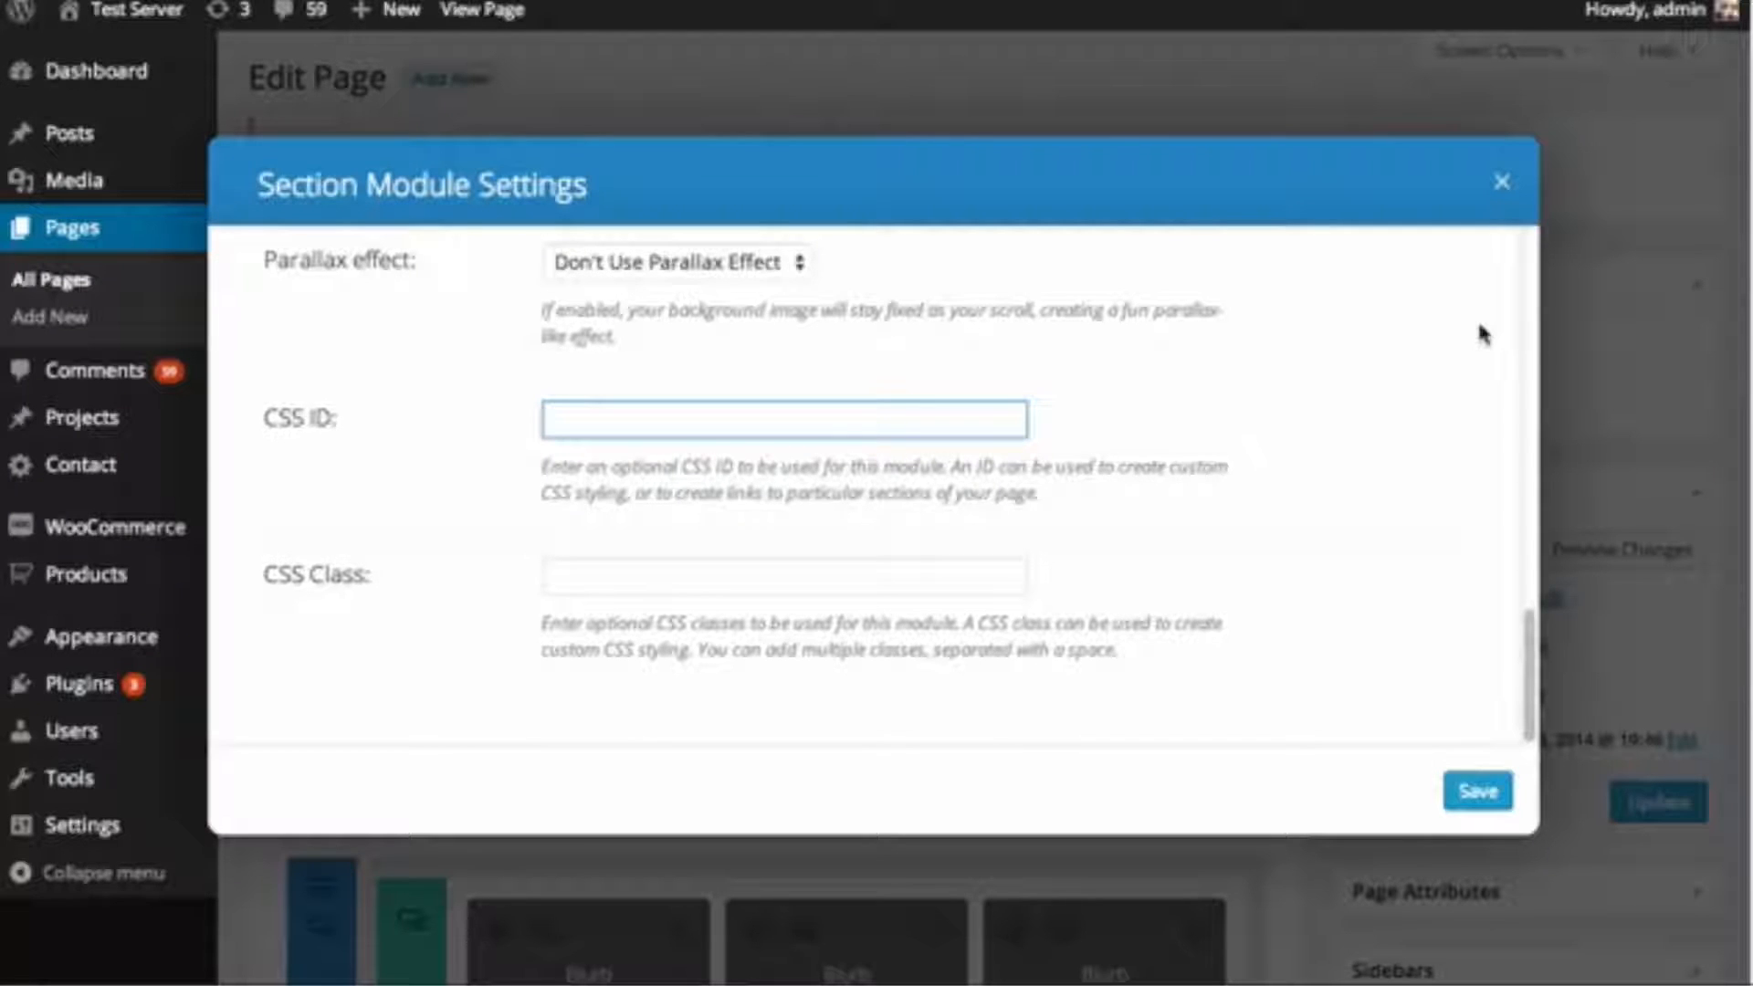
type("builder")
left_click(1488, 796)
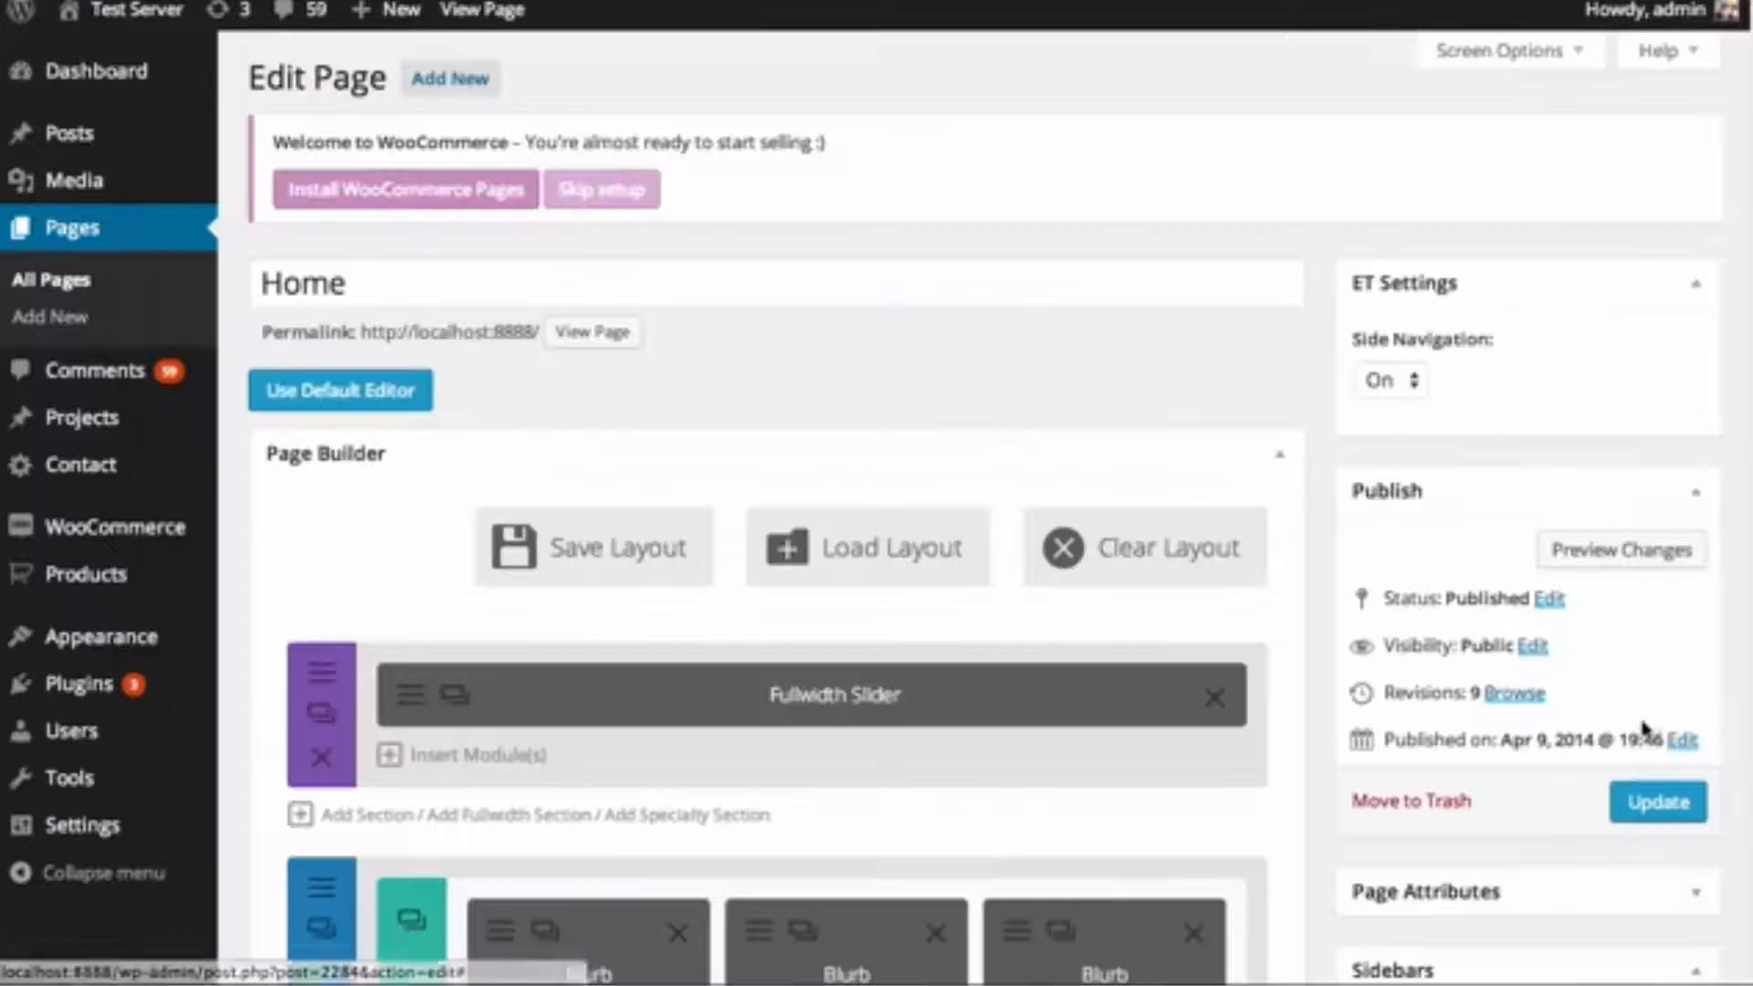
left_click(1657, 802)
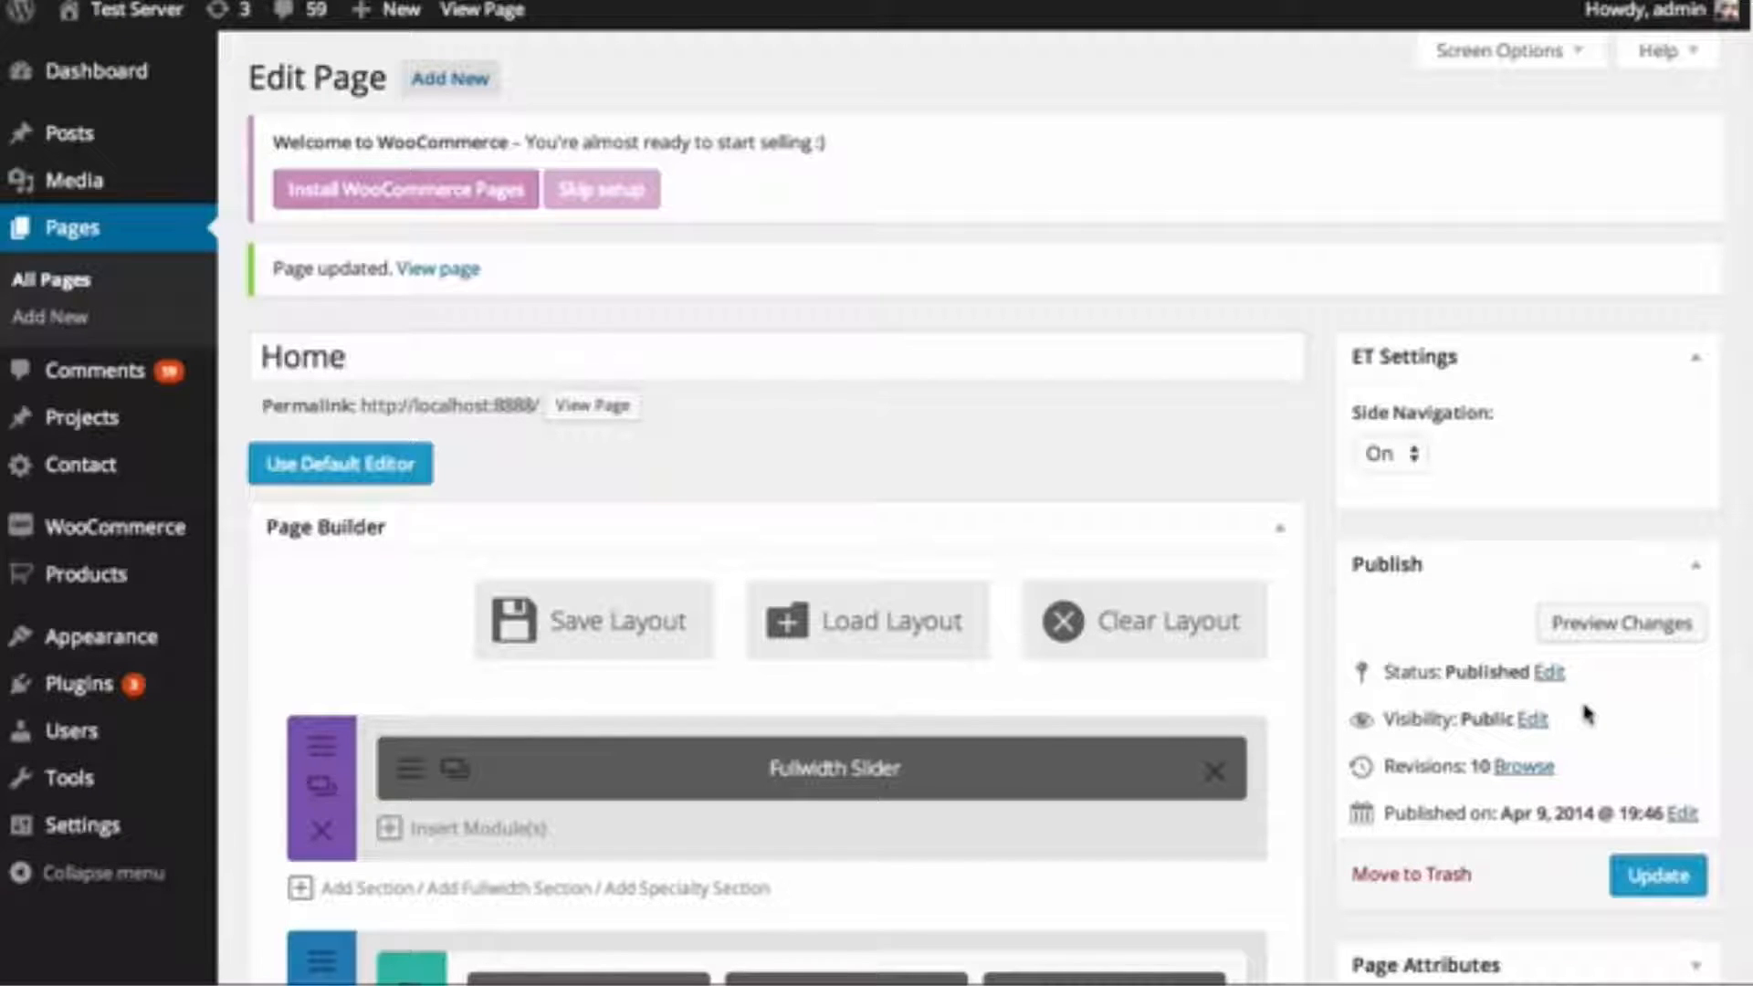
- Open the menu editor with the Singe Page Nav menu and enter /#builder as the URL of a new custom link
mouse_move(137, 639)
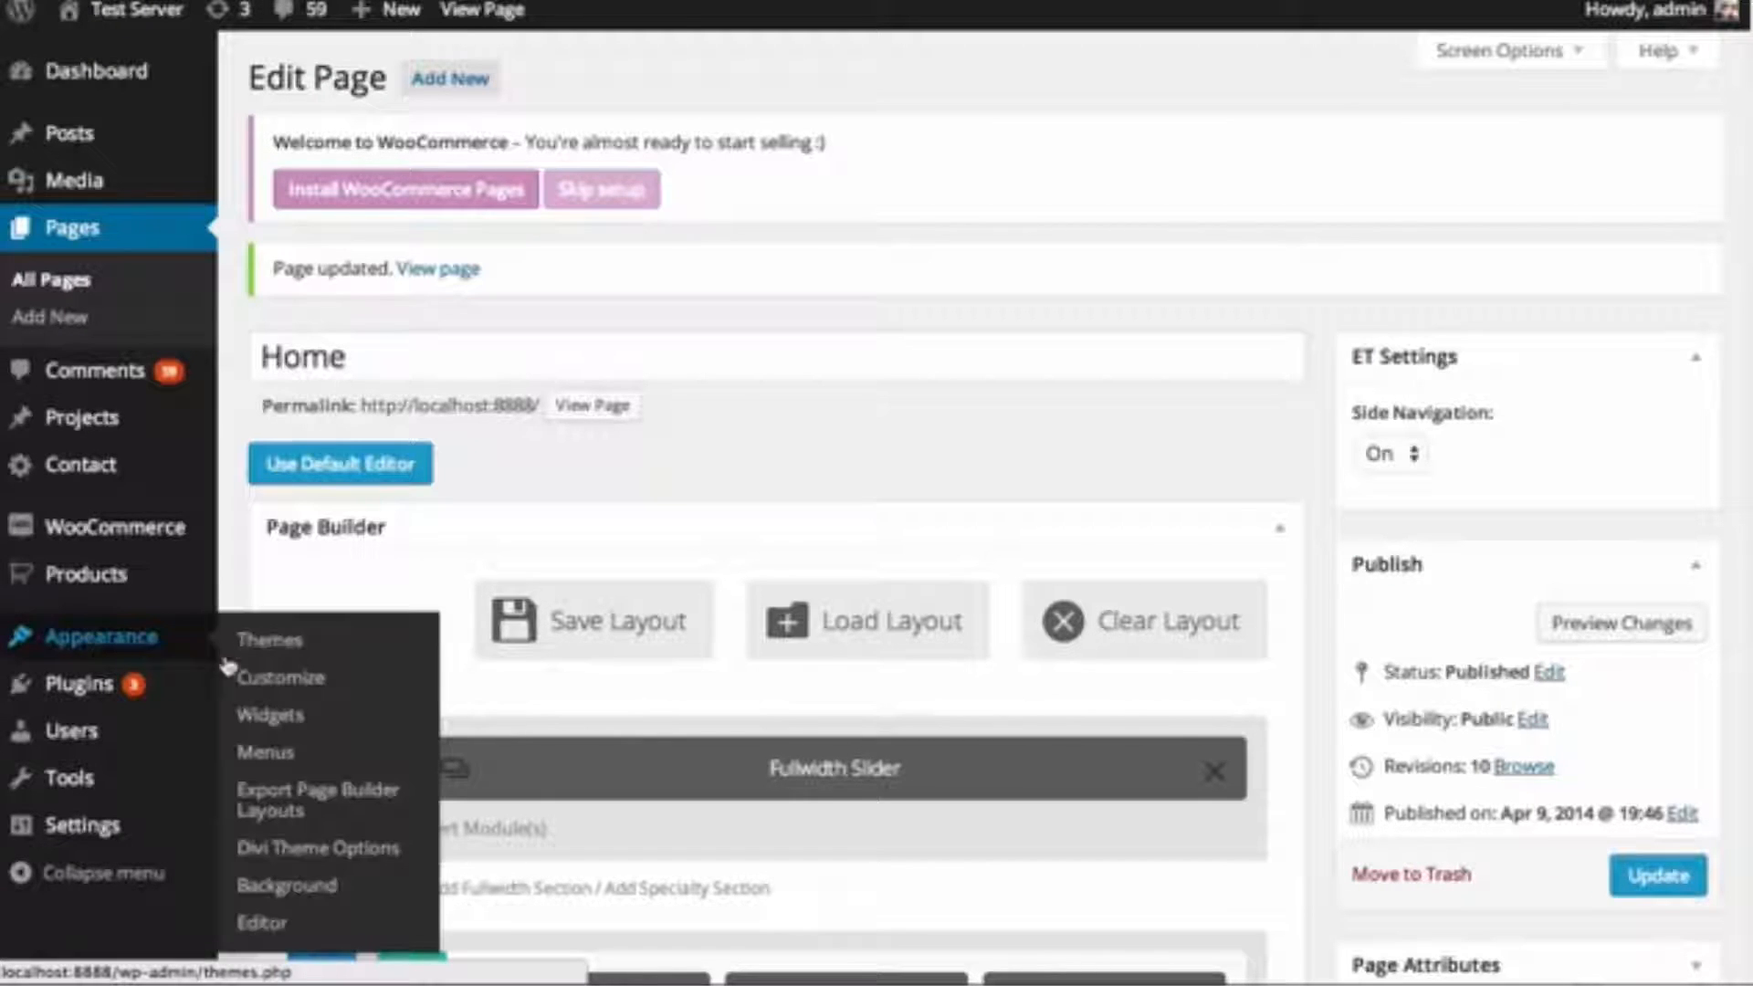
left_click(282, 763)
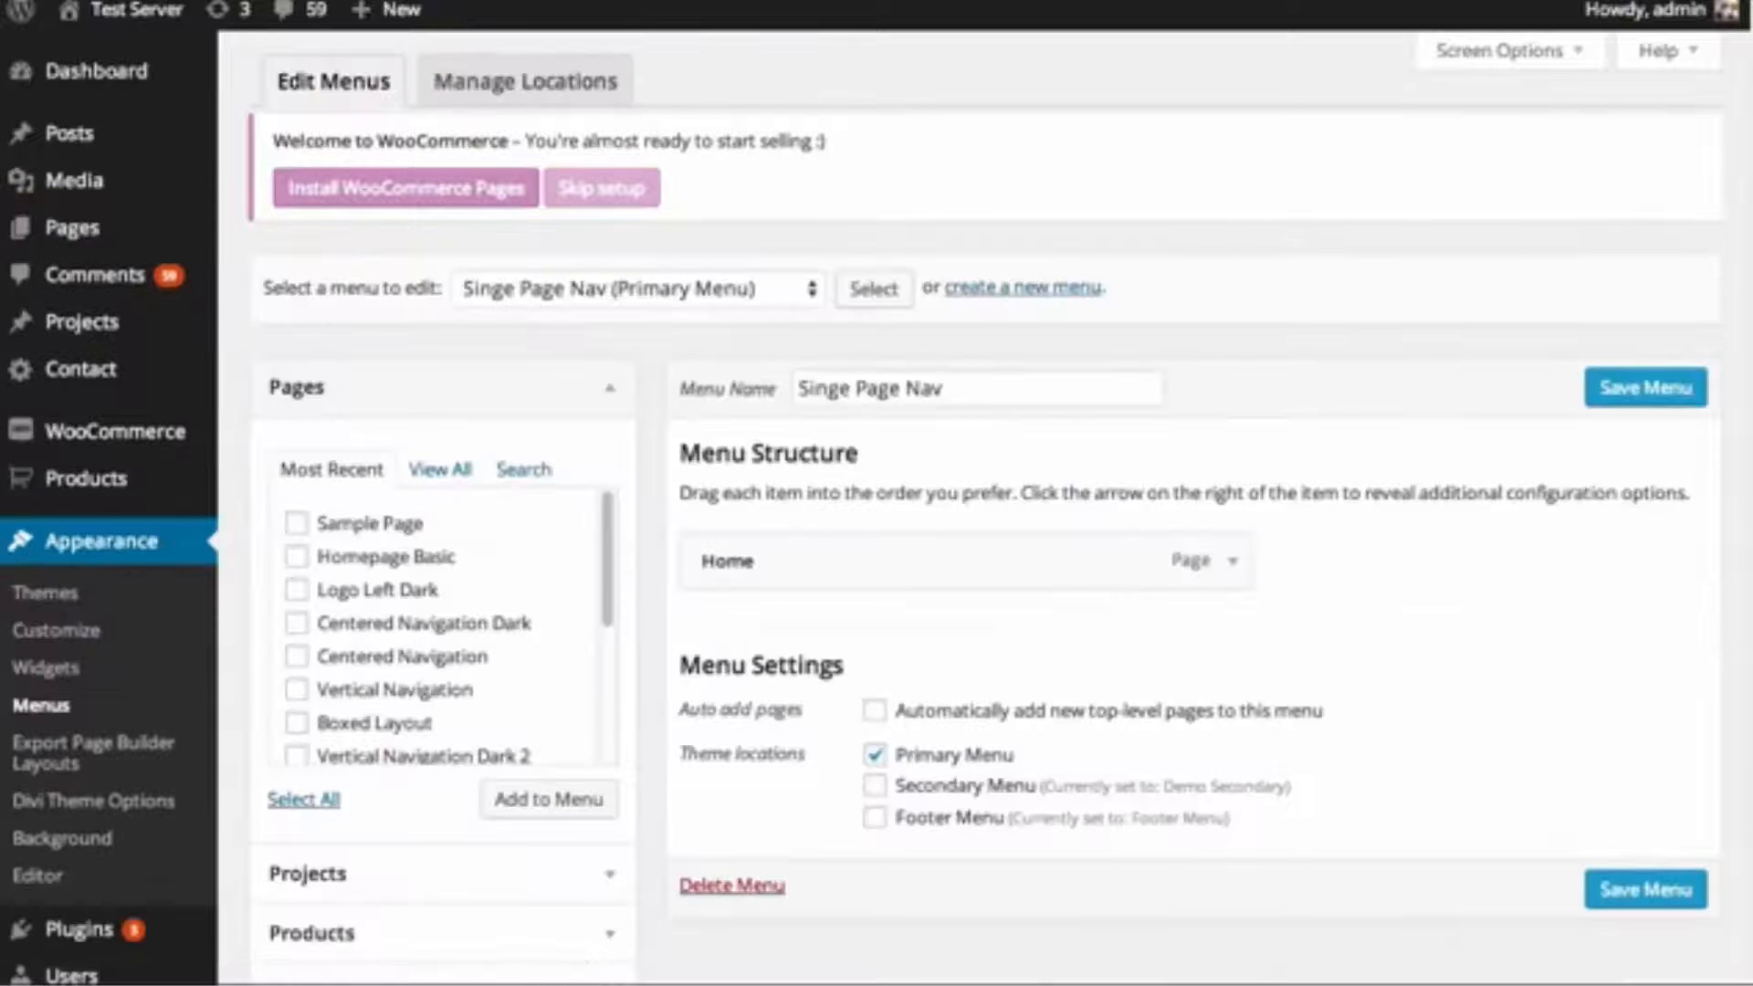
scroll(1379, 370, "down", 3)
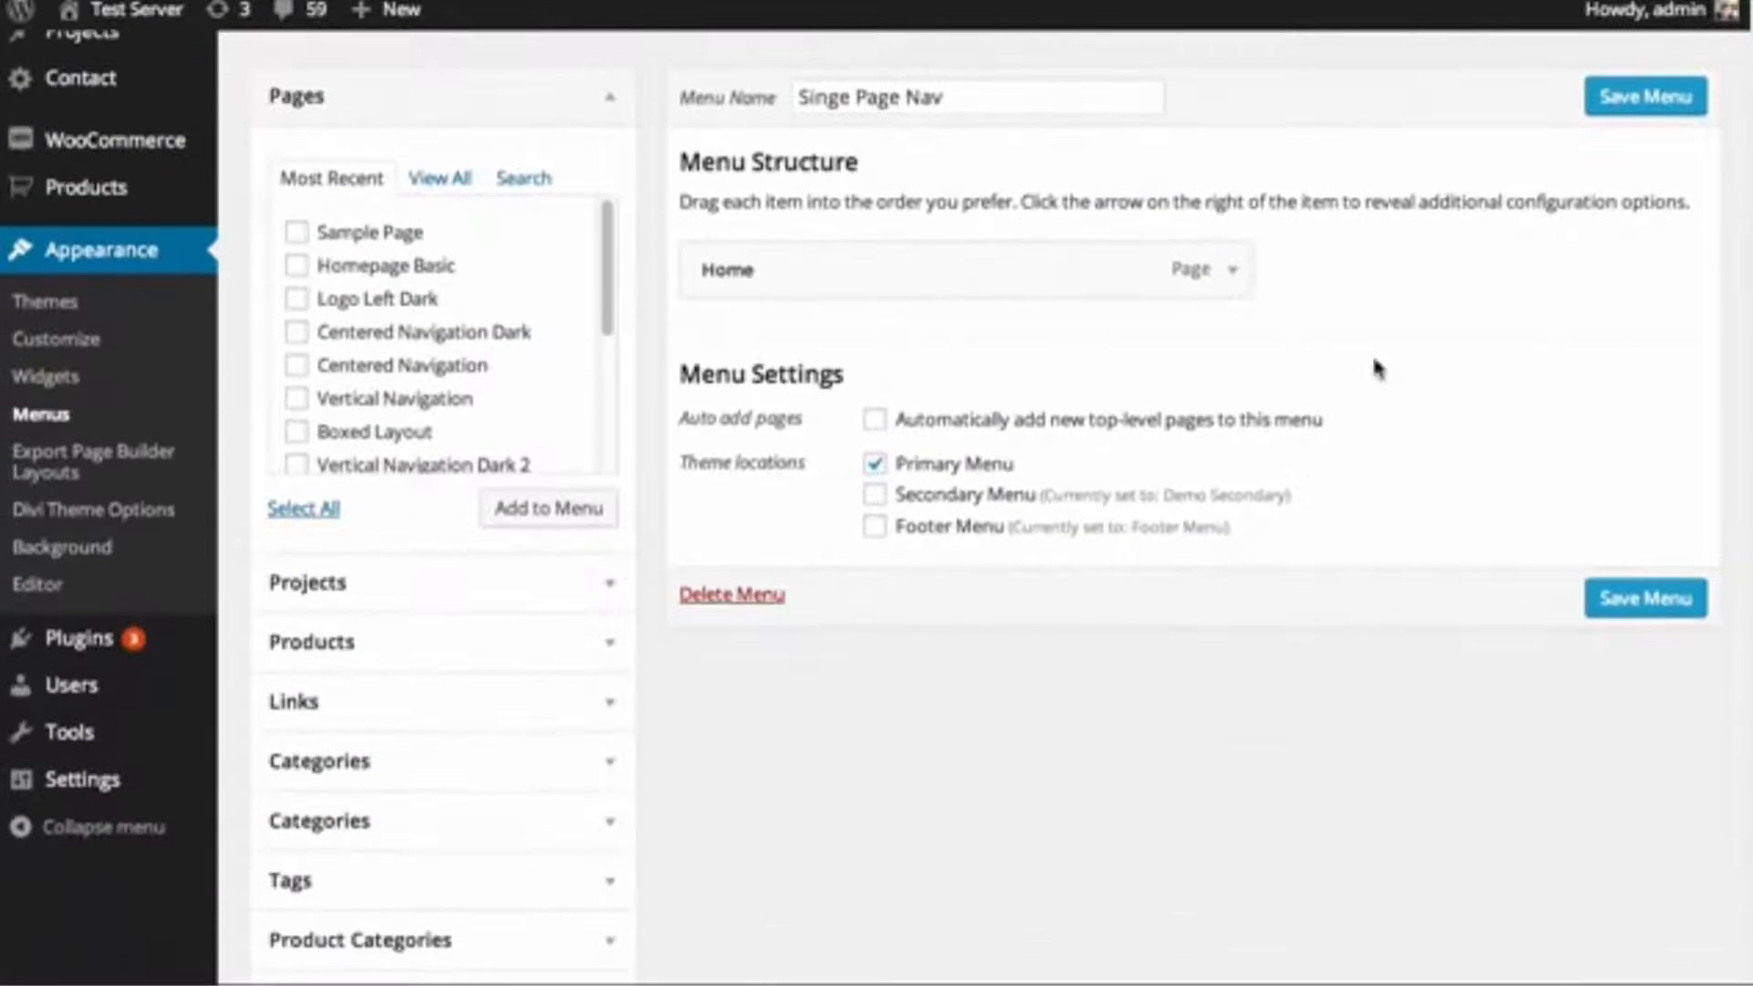
left_click(458, 720)
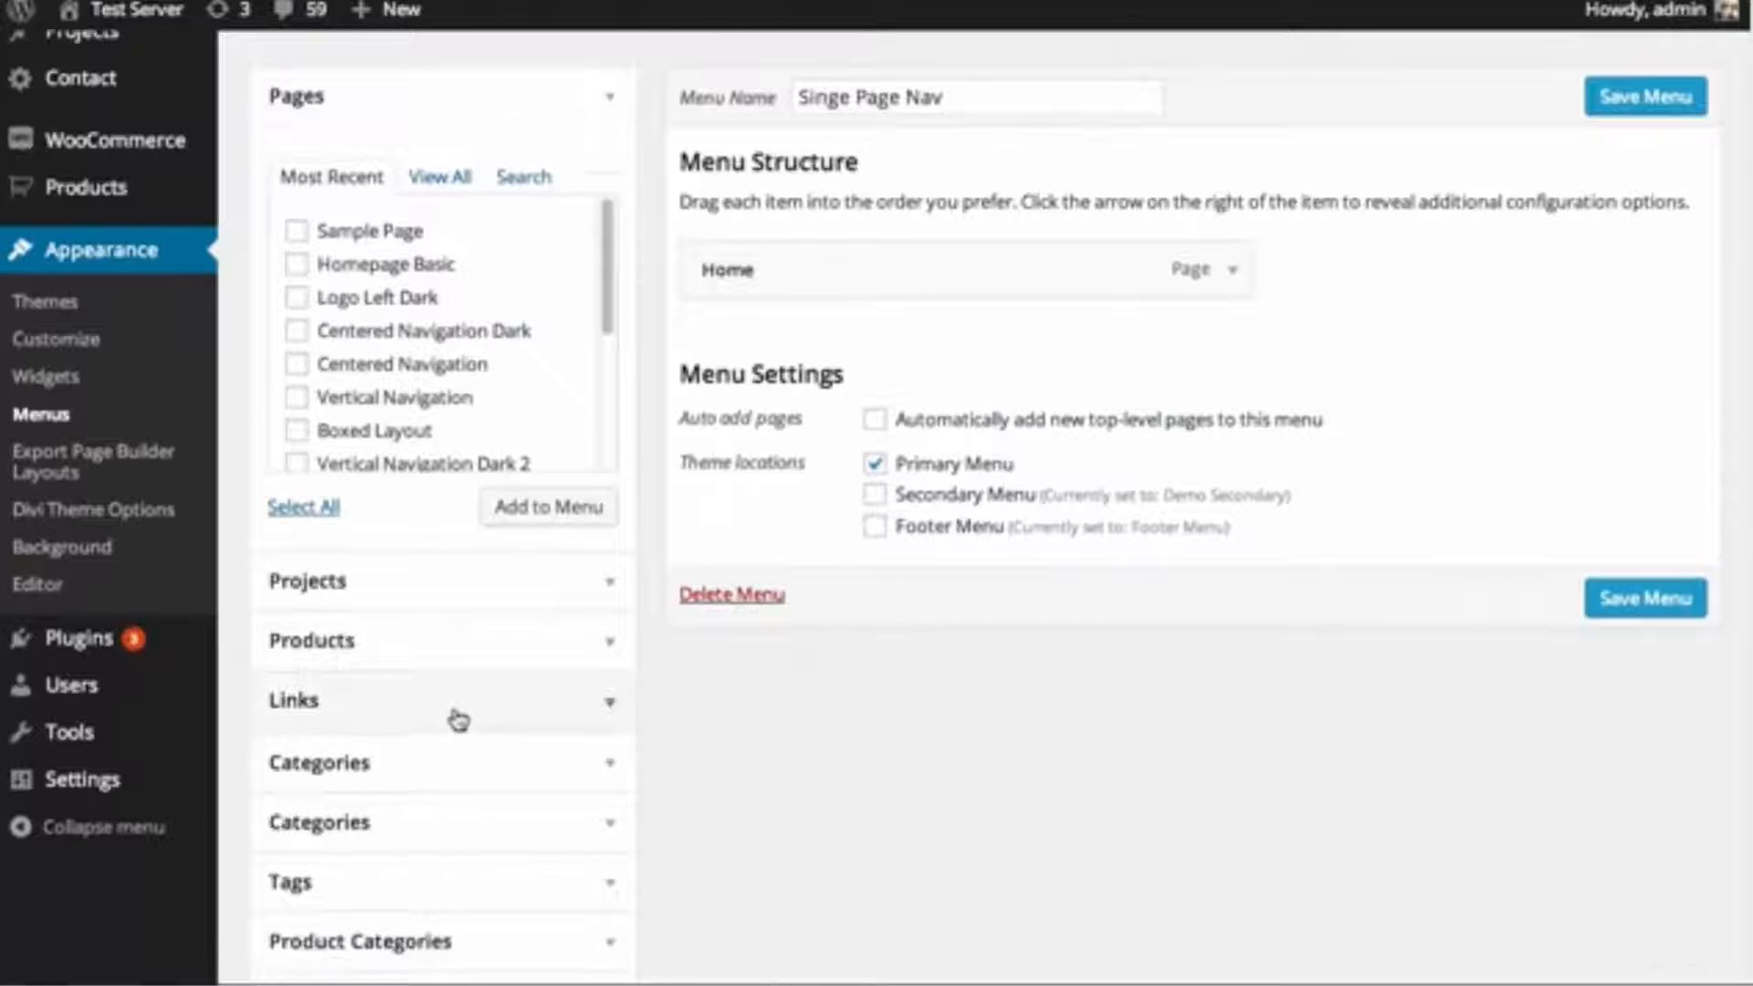
left_click(515, 438)
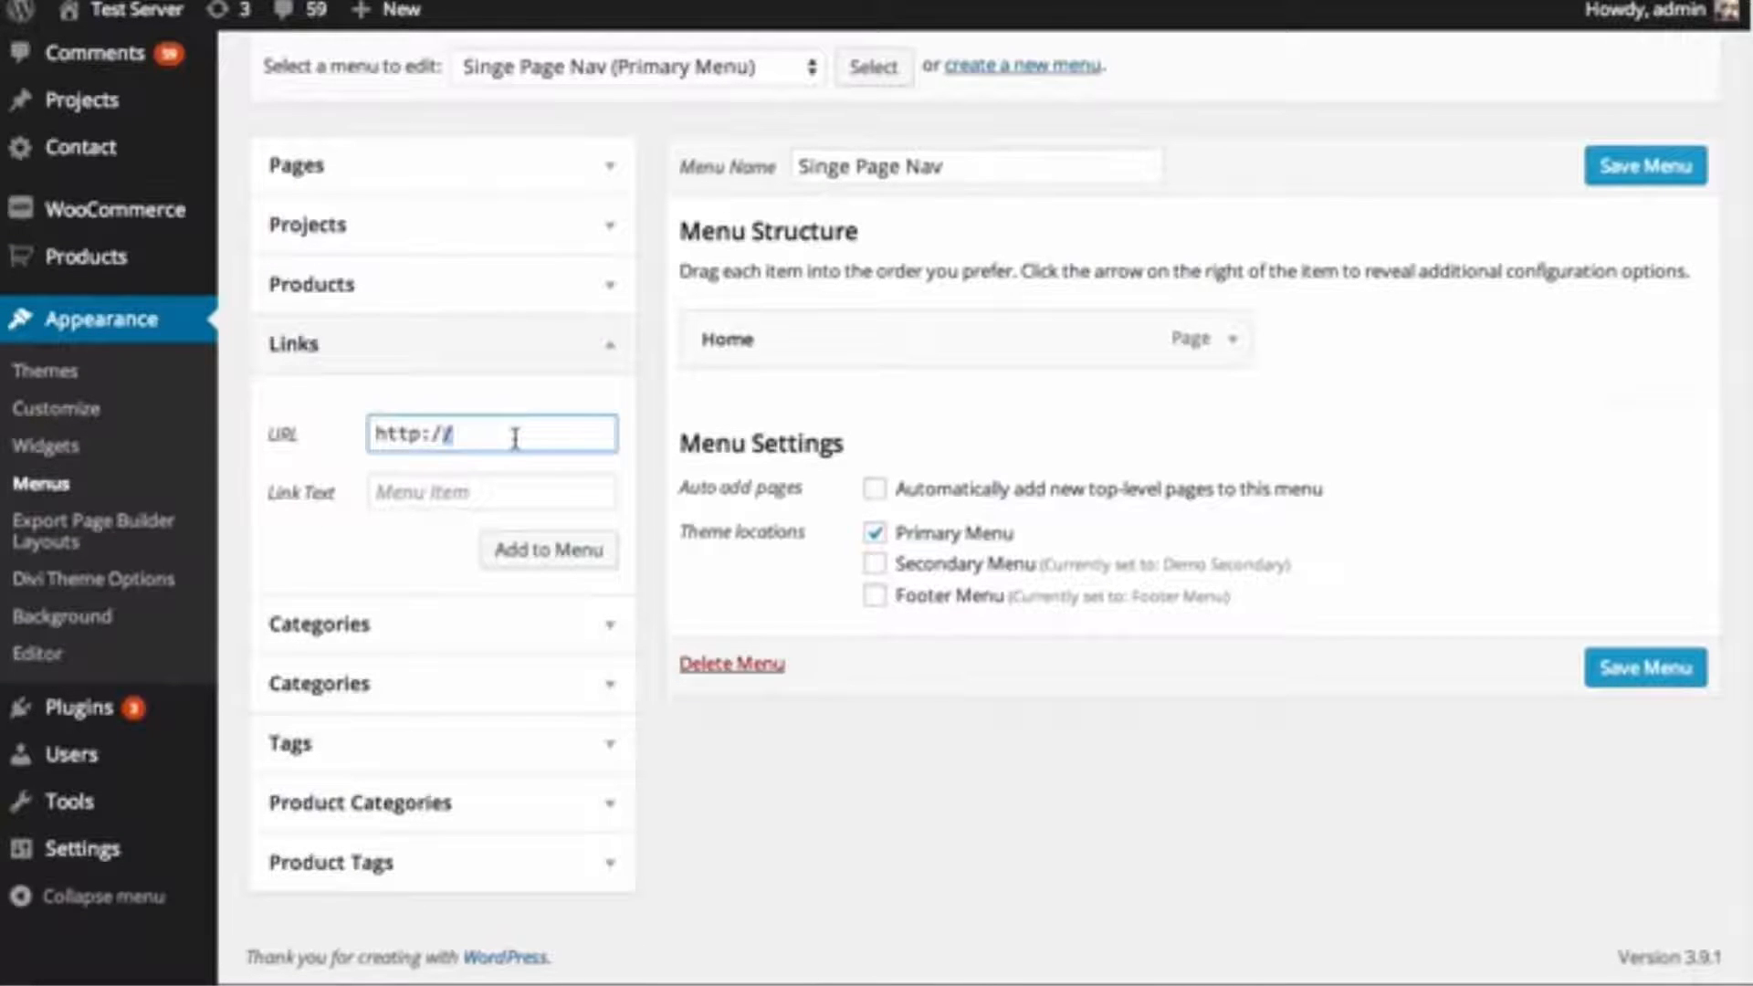
key("shift+Left")
key("shift+Left")
key("shift+Left")
key("shift+Left")
key("shift+Left")
key("shift+Left")
type("/#builder")
- Set the custom link's text to Builder, add it to the Singe Page Nav menu and save the menu
left_click(461, 489)
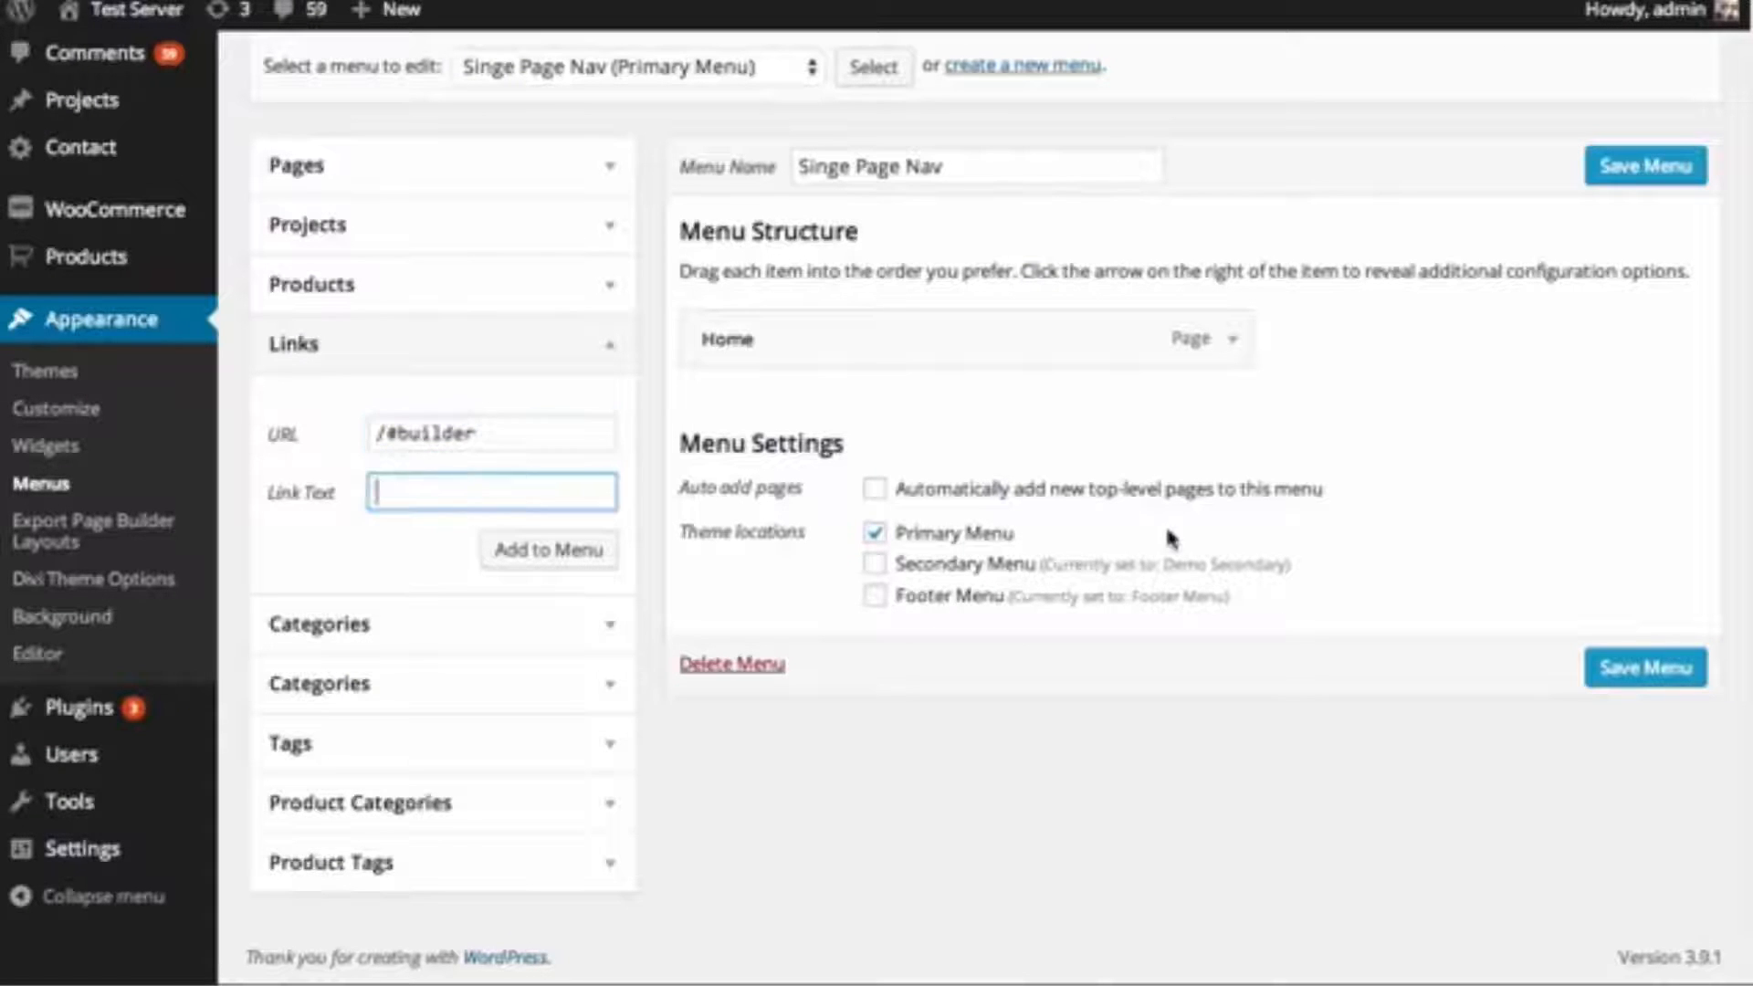
type("Builder")
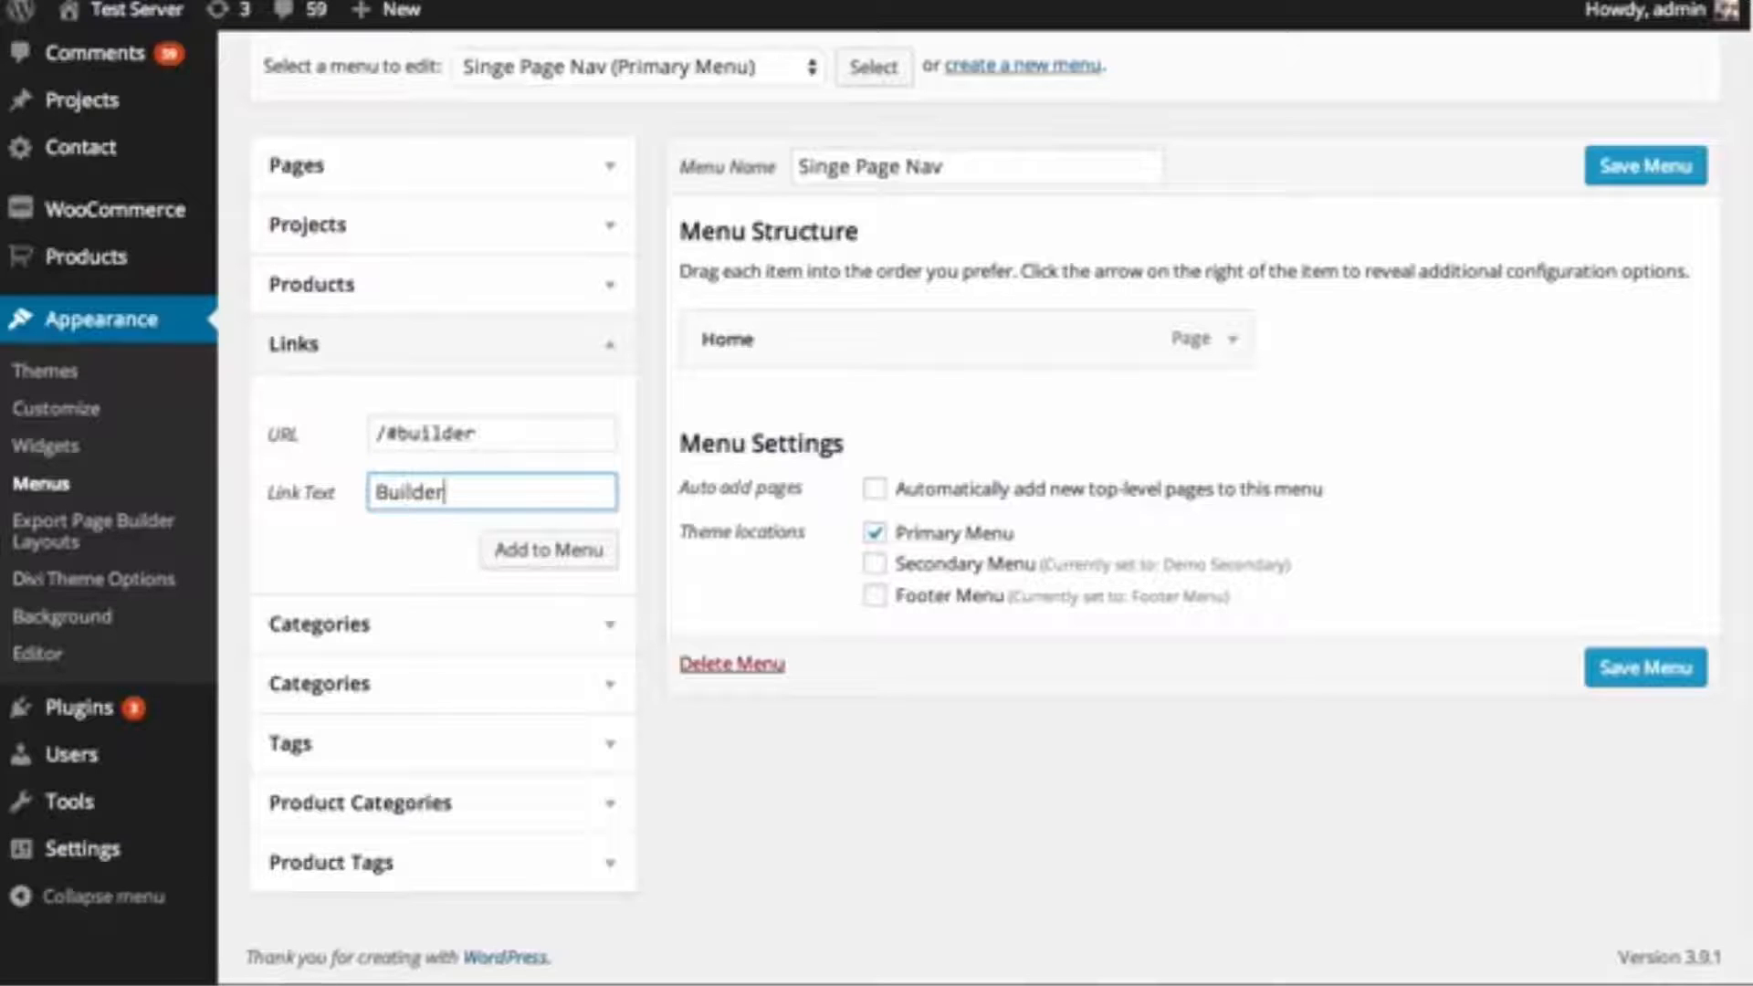
left_click(591, 570)
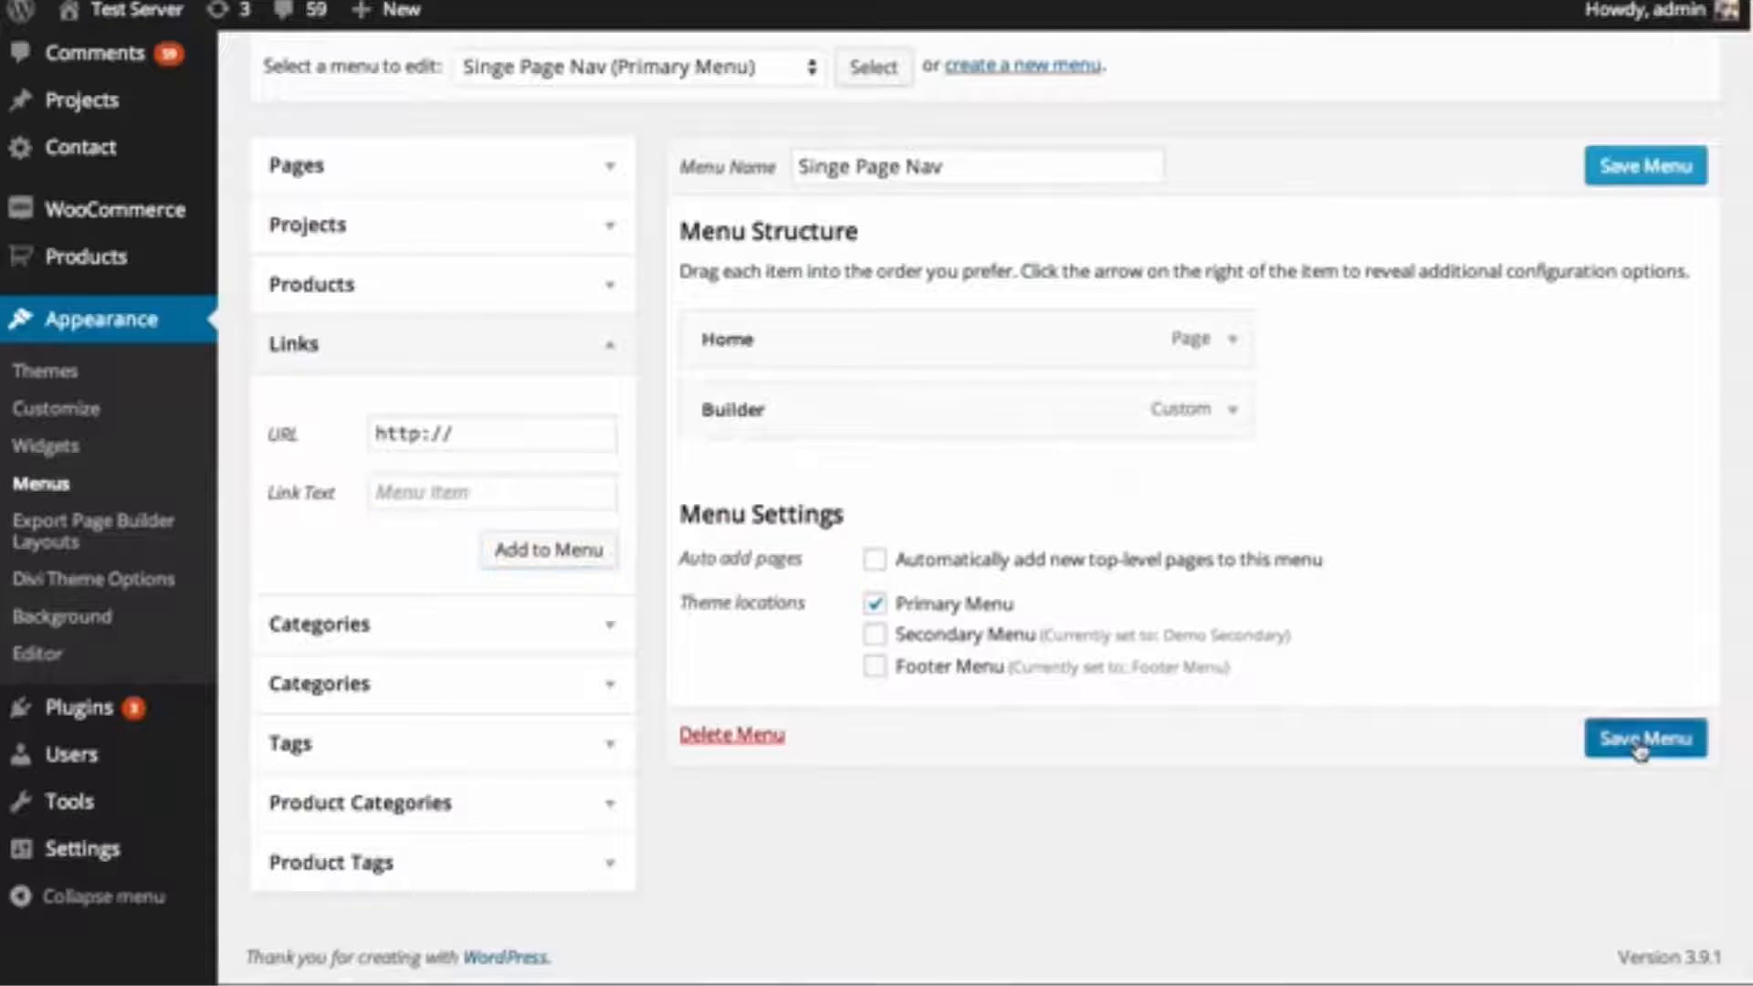
left_click(1641, 744)
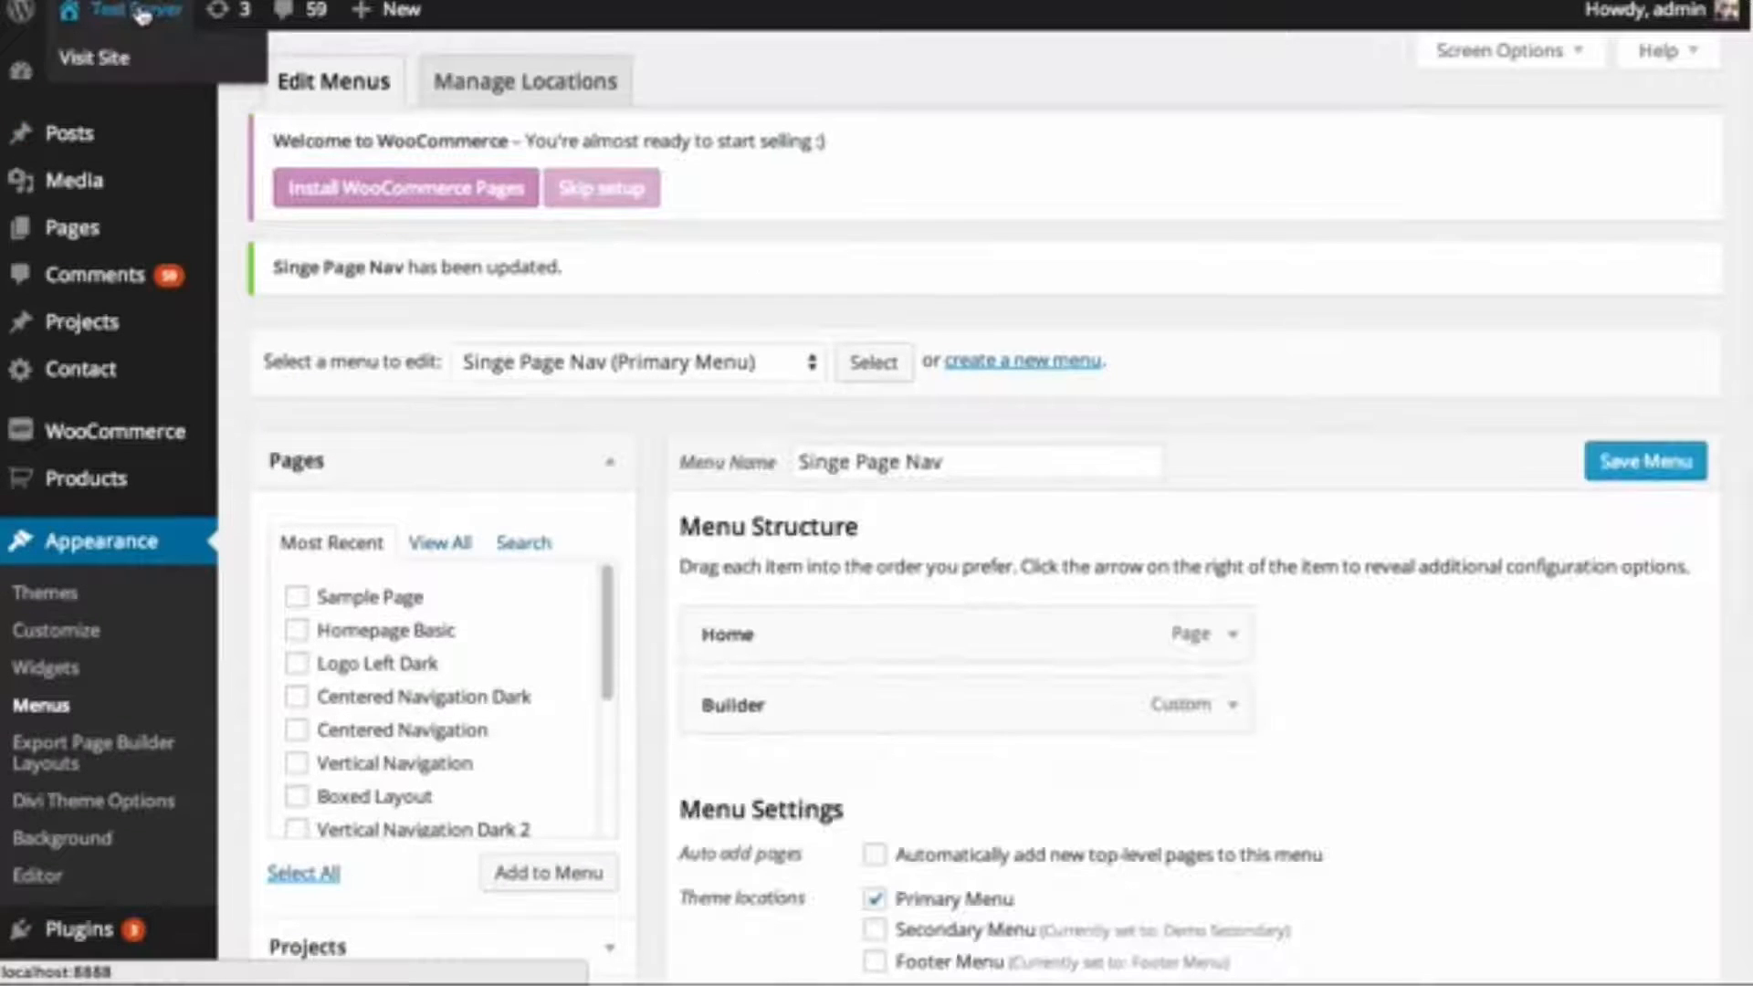
- Open the site's homepage, follow the Builder menu link to its section, and examine the sections below it before returning to the page's start
left_click(139, 13)
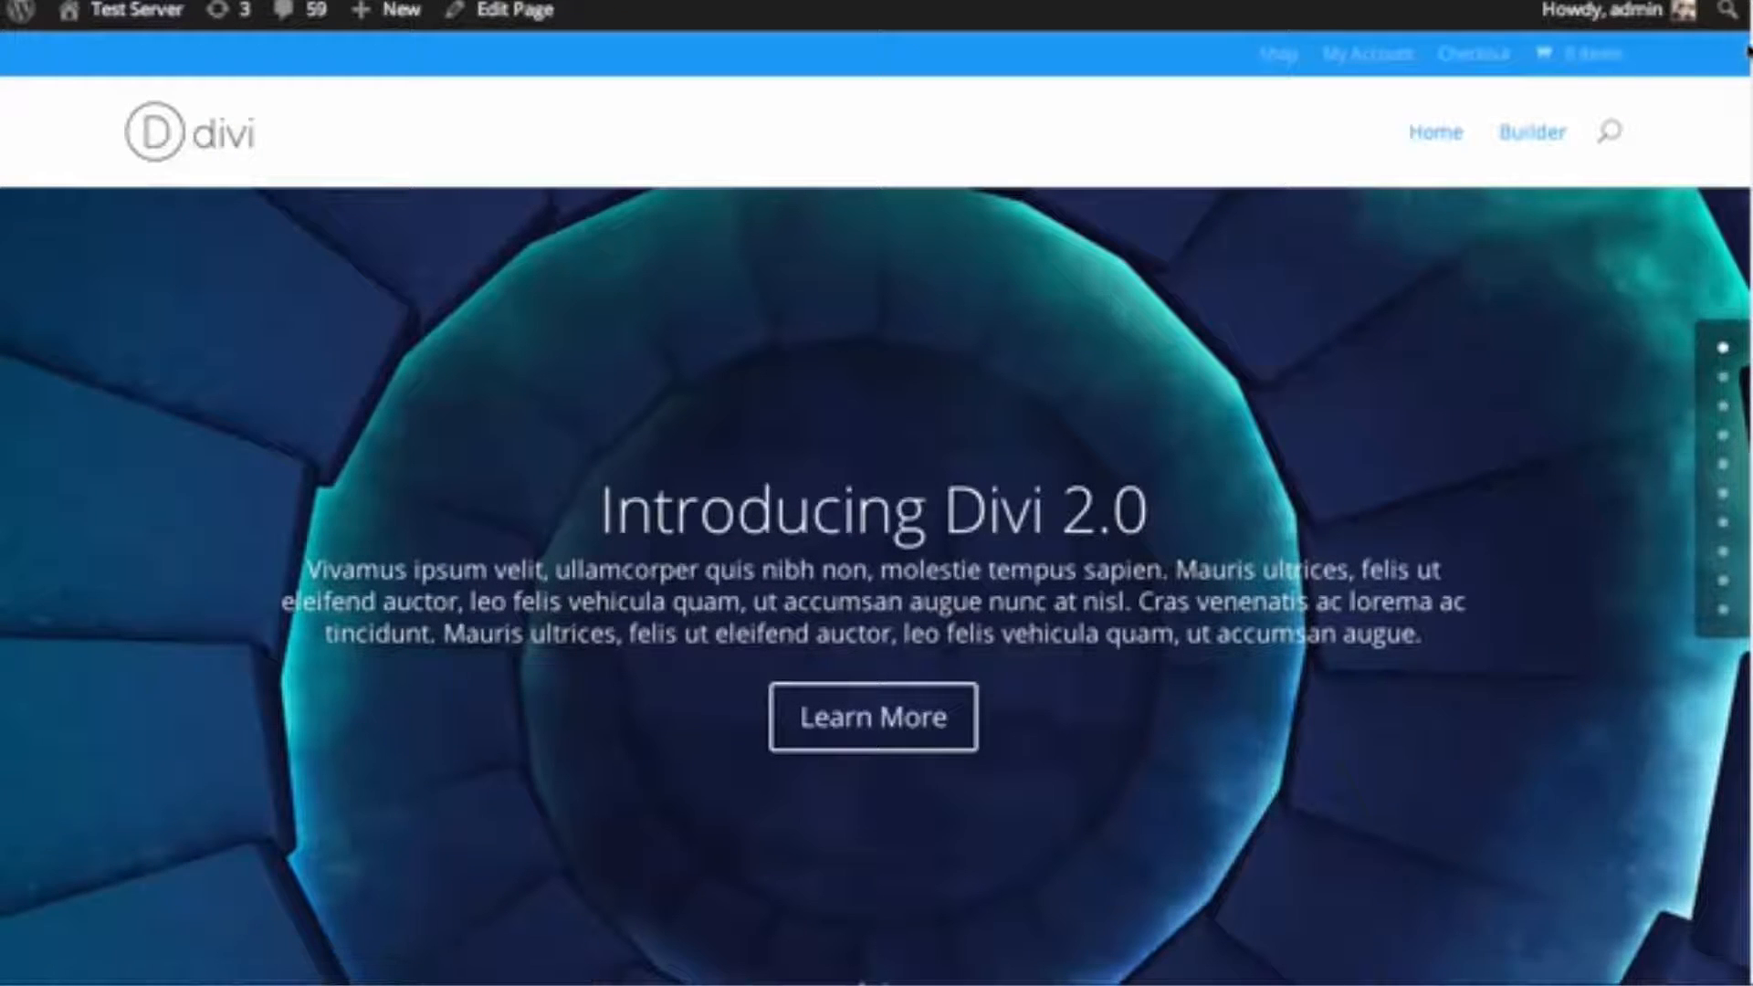
left_click(1541, 138)
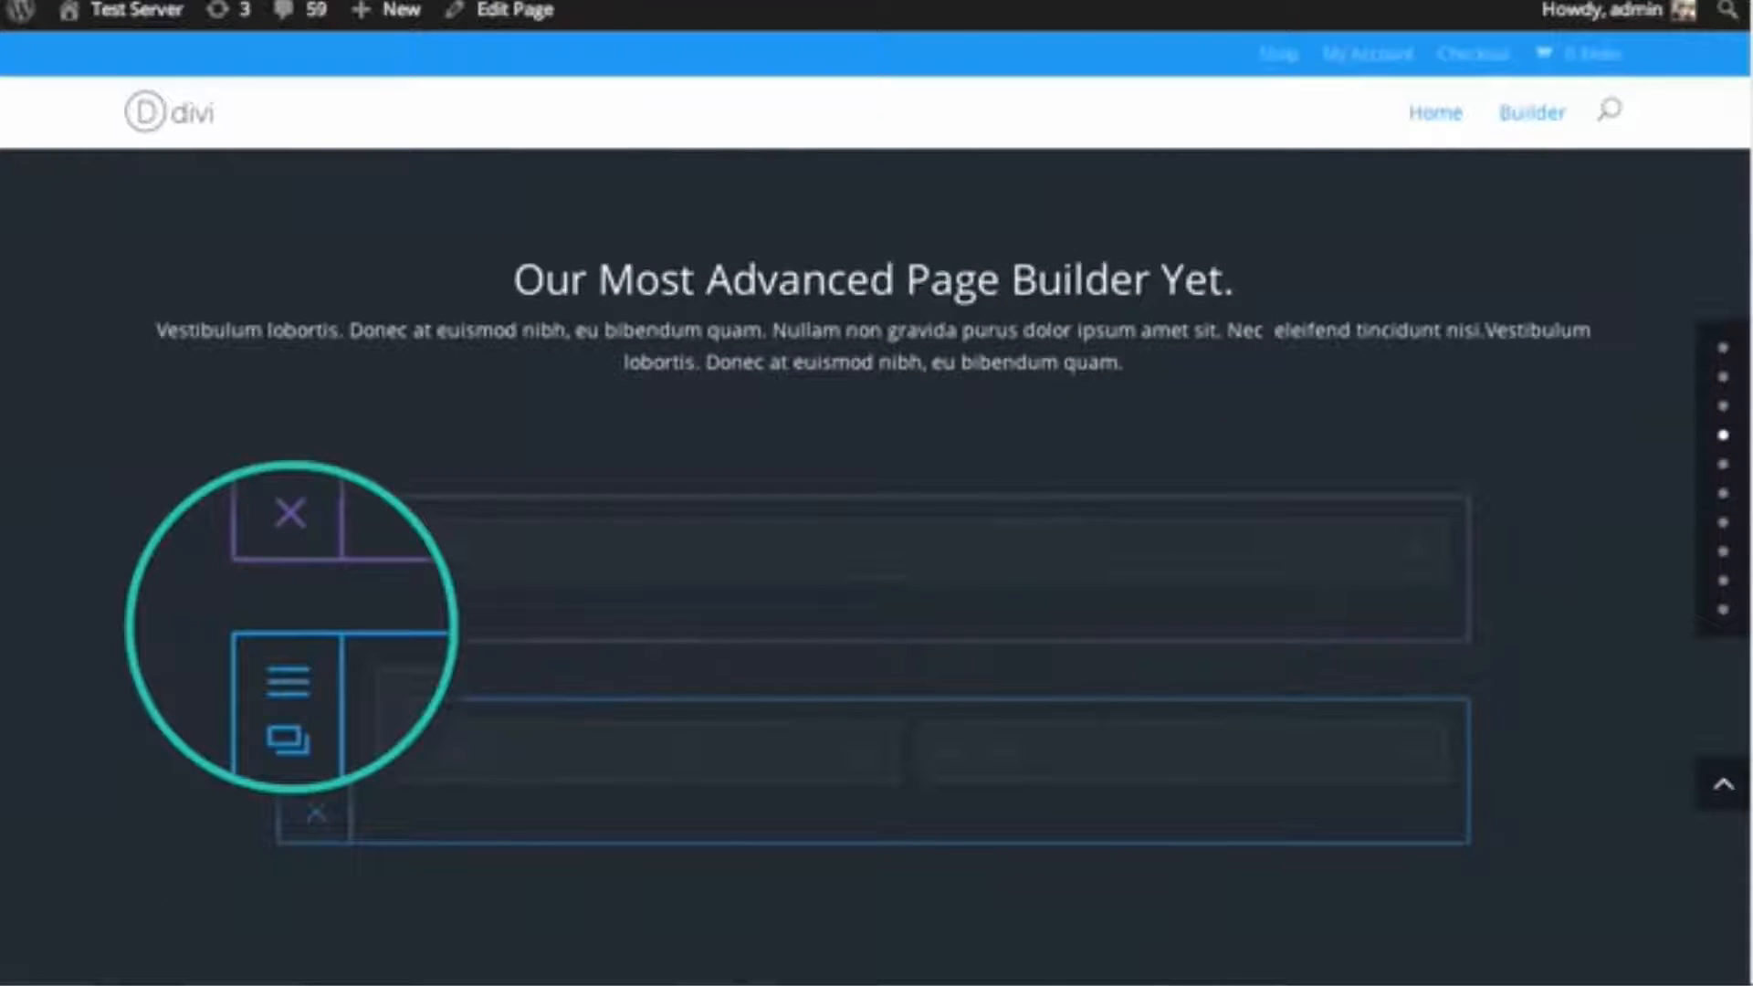
scroll(877, 548, "down", 10)
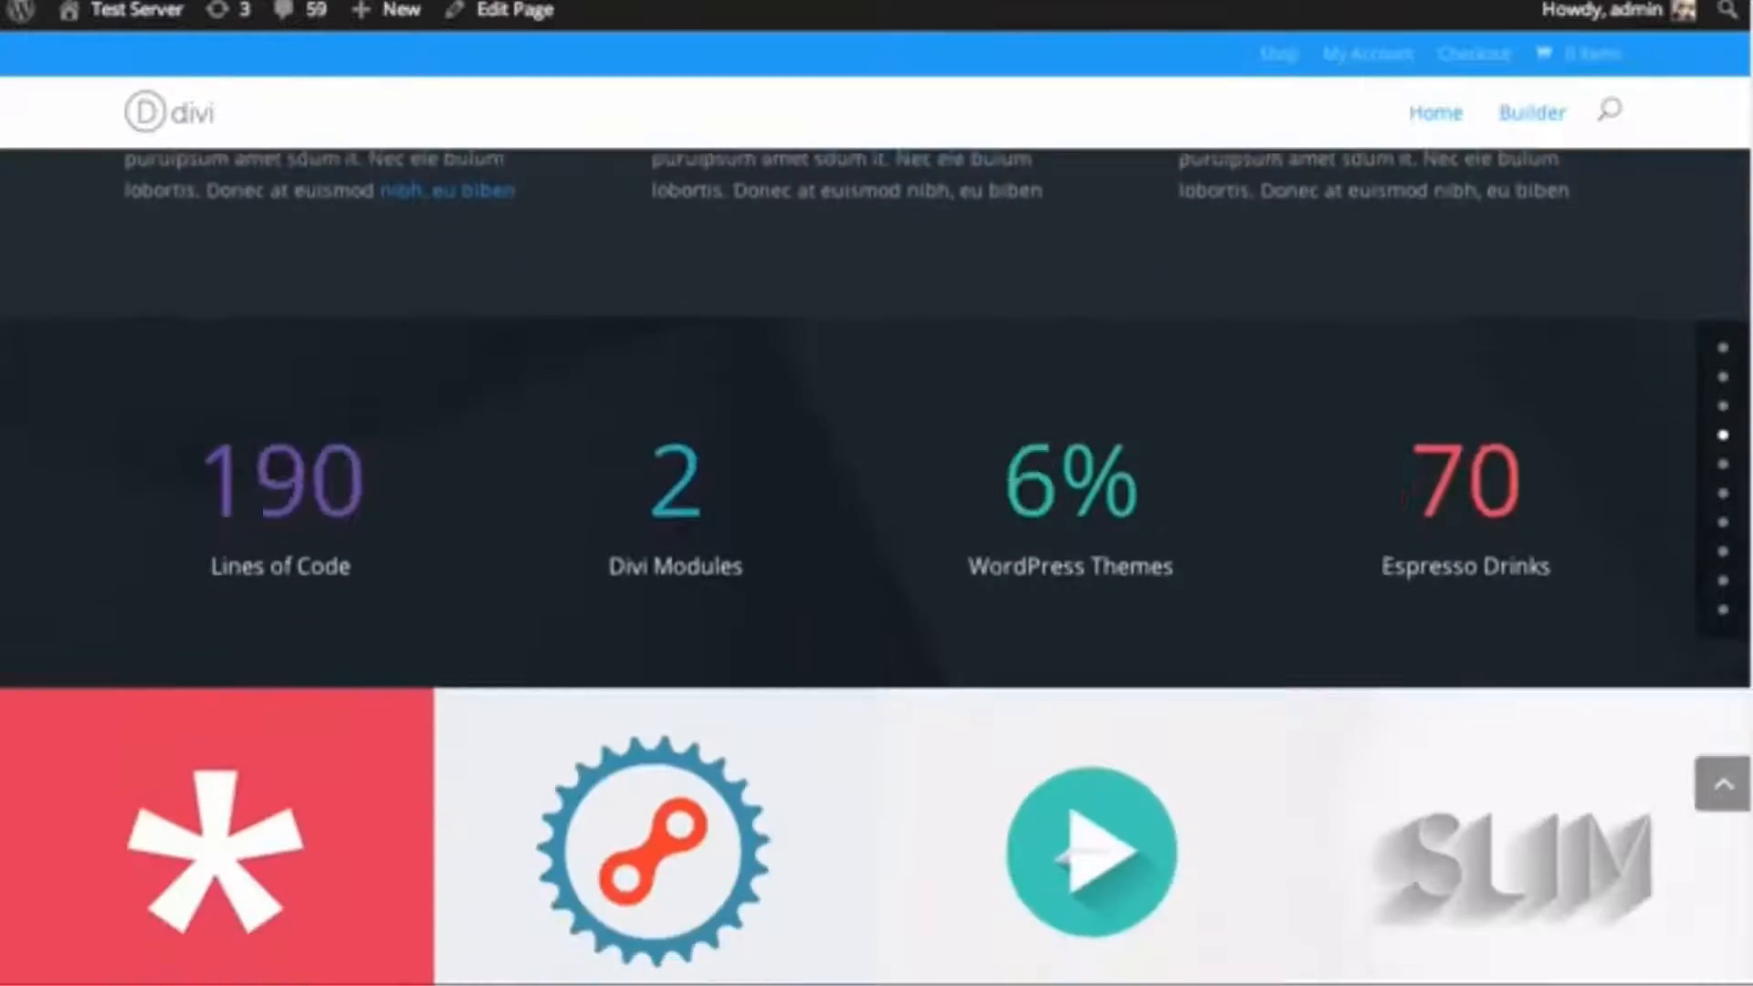
scroll(1746, 493, "down", 5)
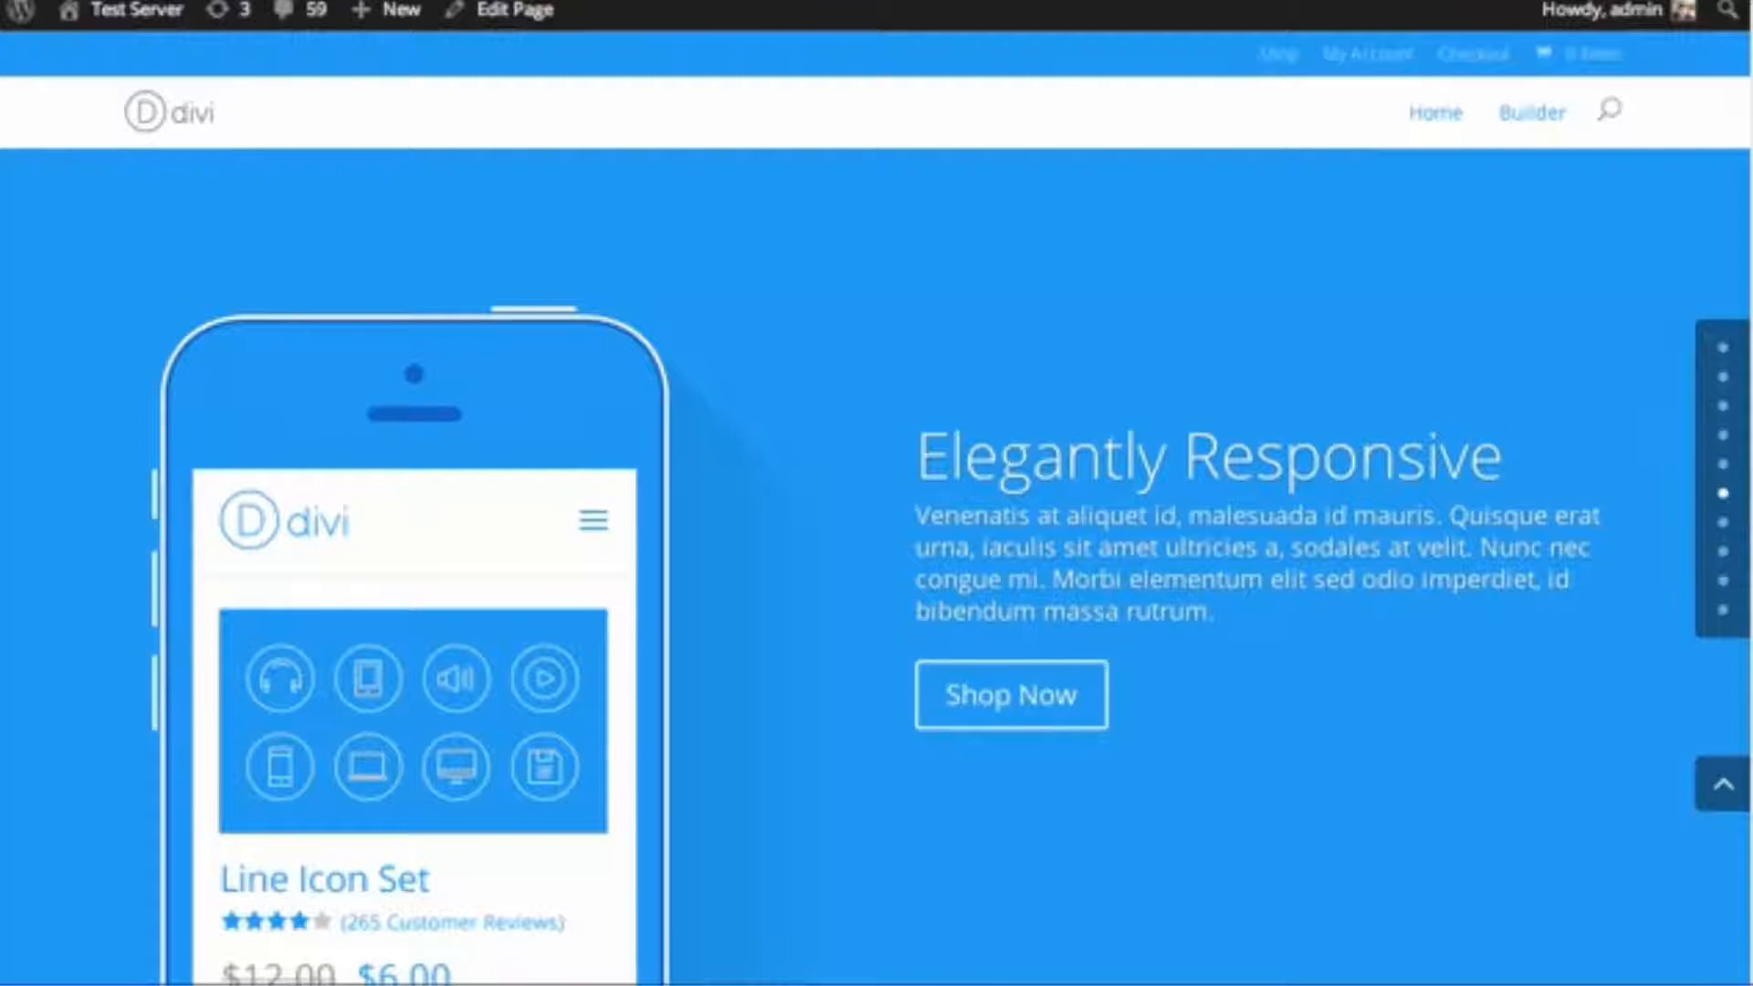
scroll(1742, 840, "down", 20)
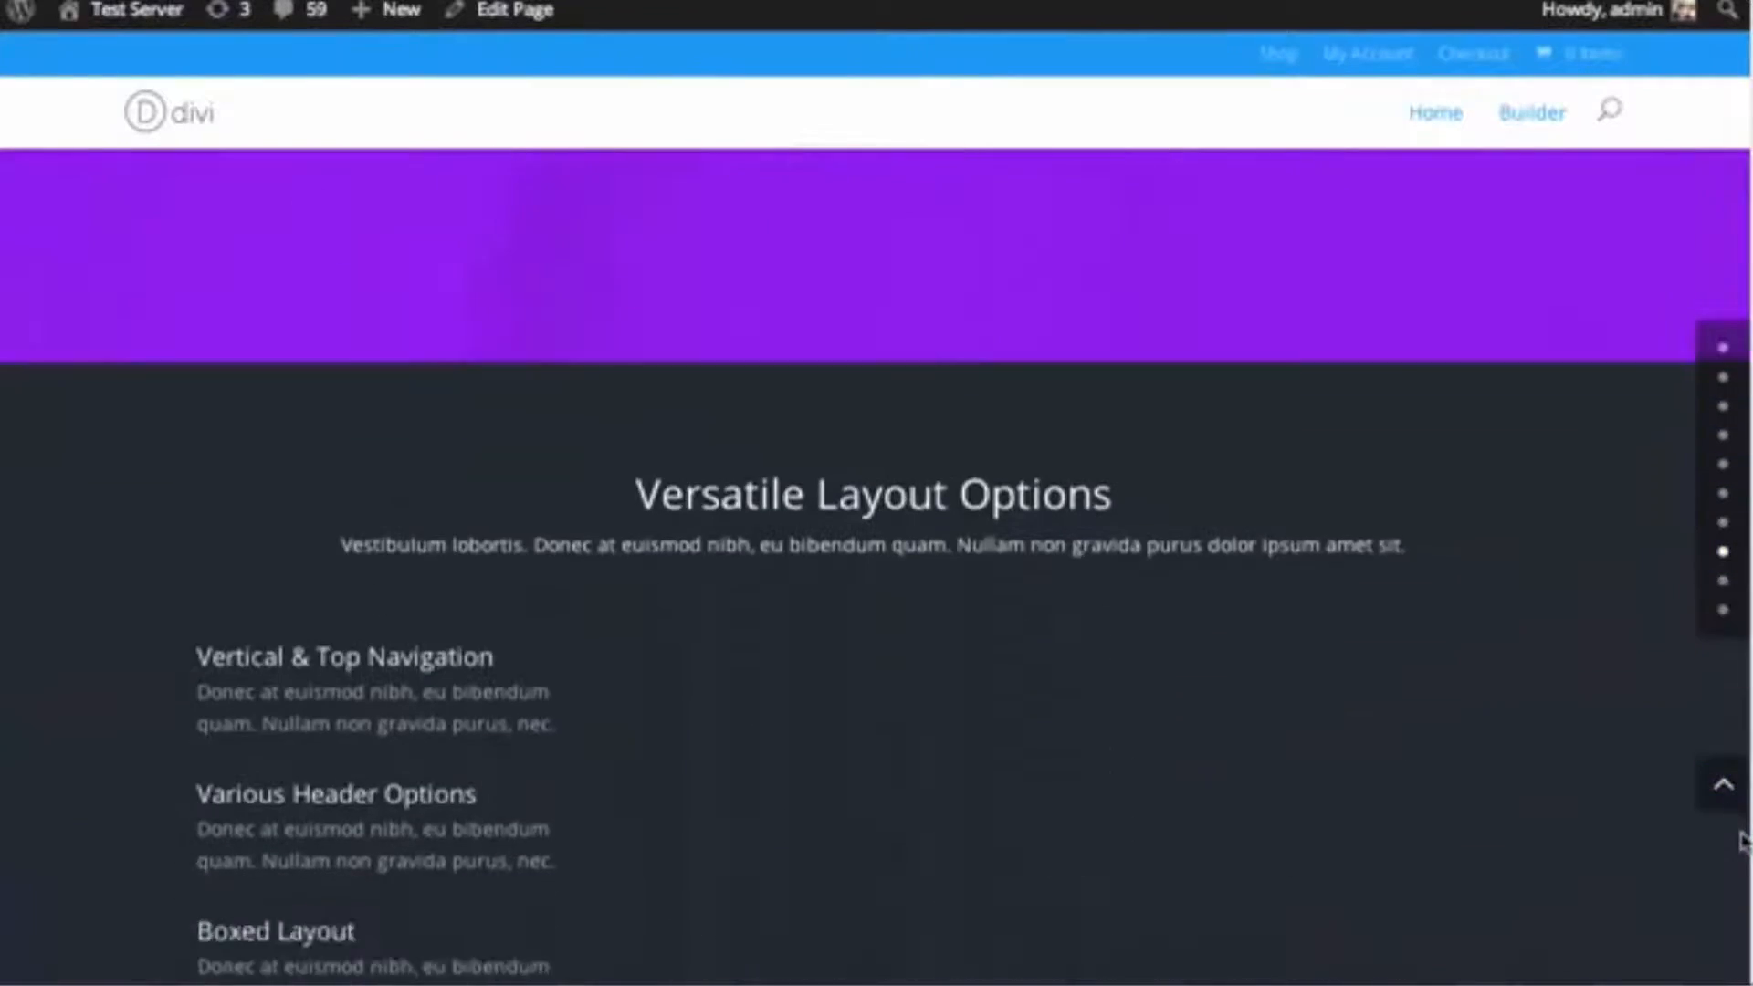
scroll(1741, 840, "down", 10)
left_click(1724, 783)
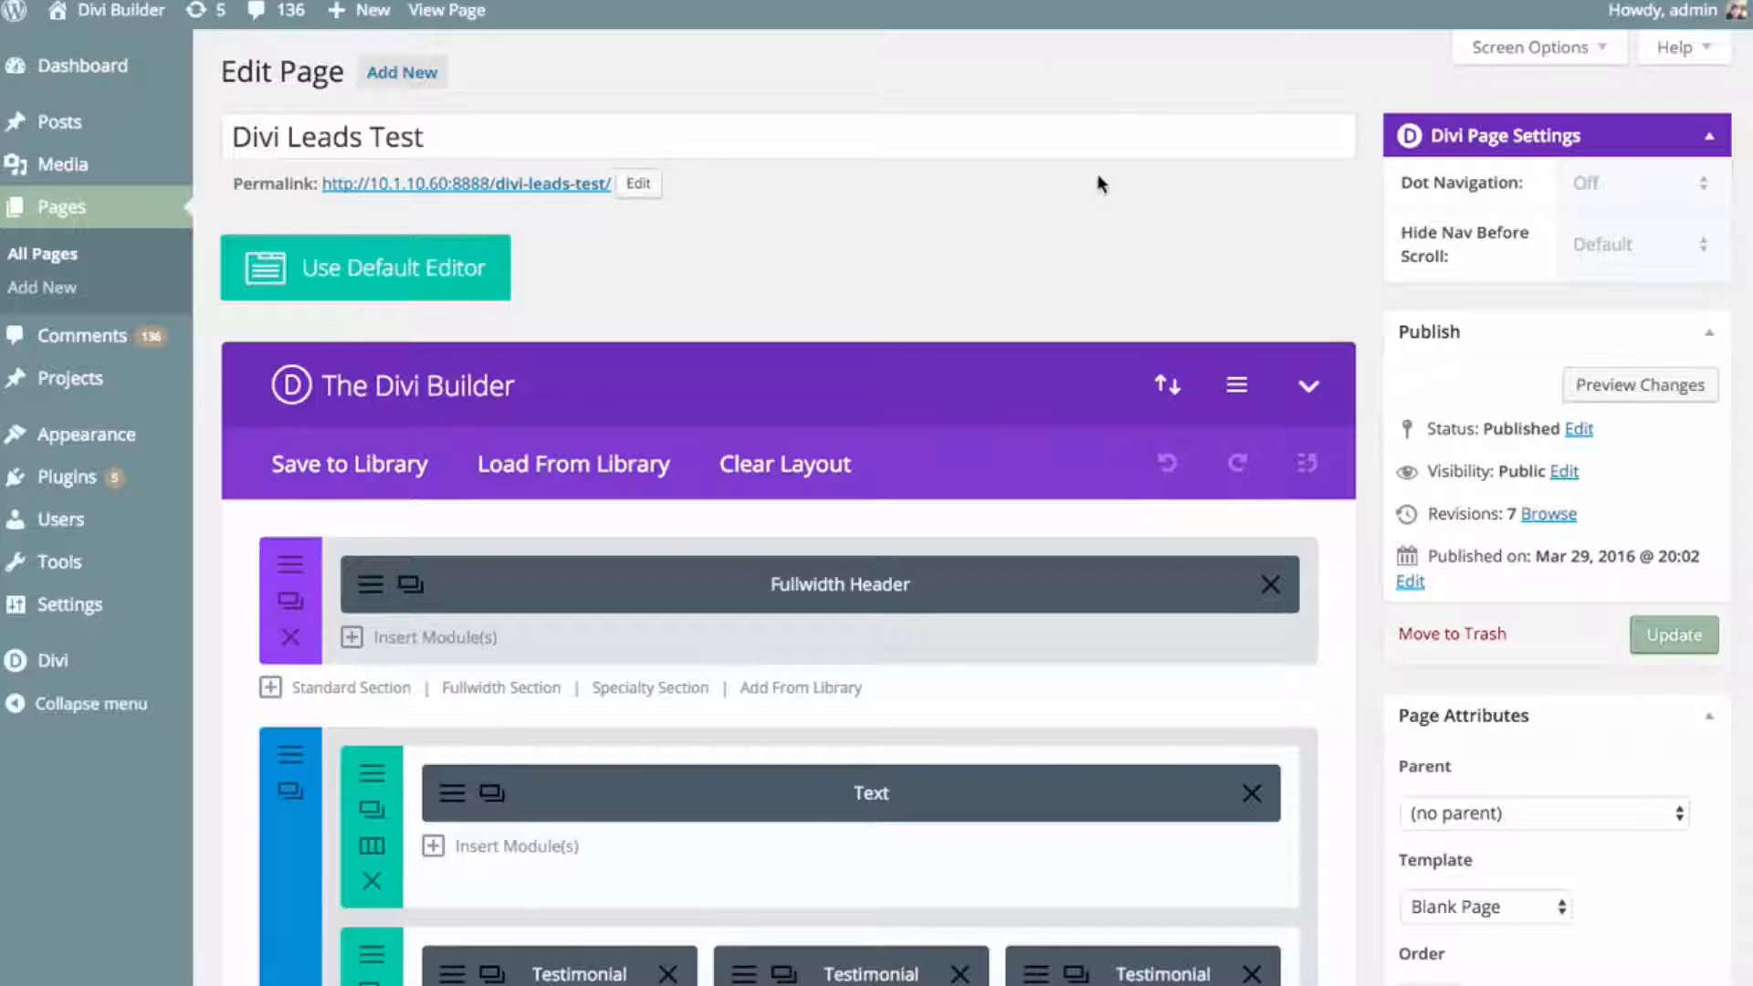
- View the published Divi Leads Test page and examine its header, testimonials and call to action
left_click(457, 12)
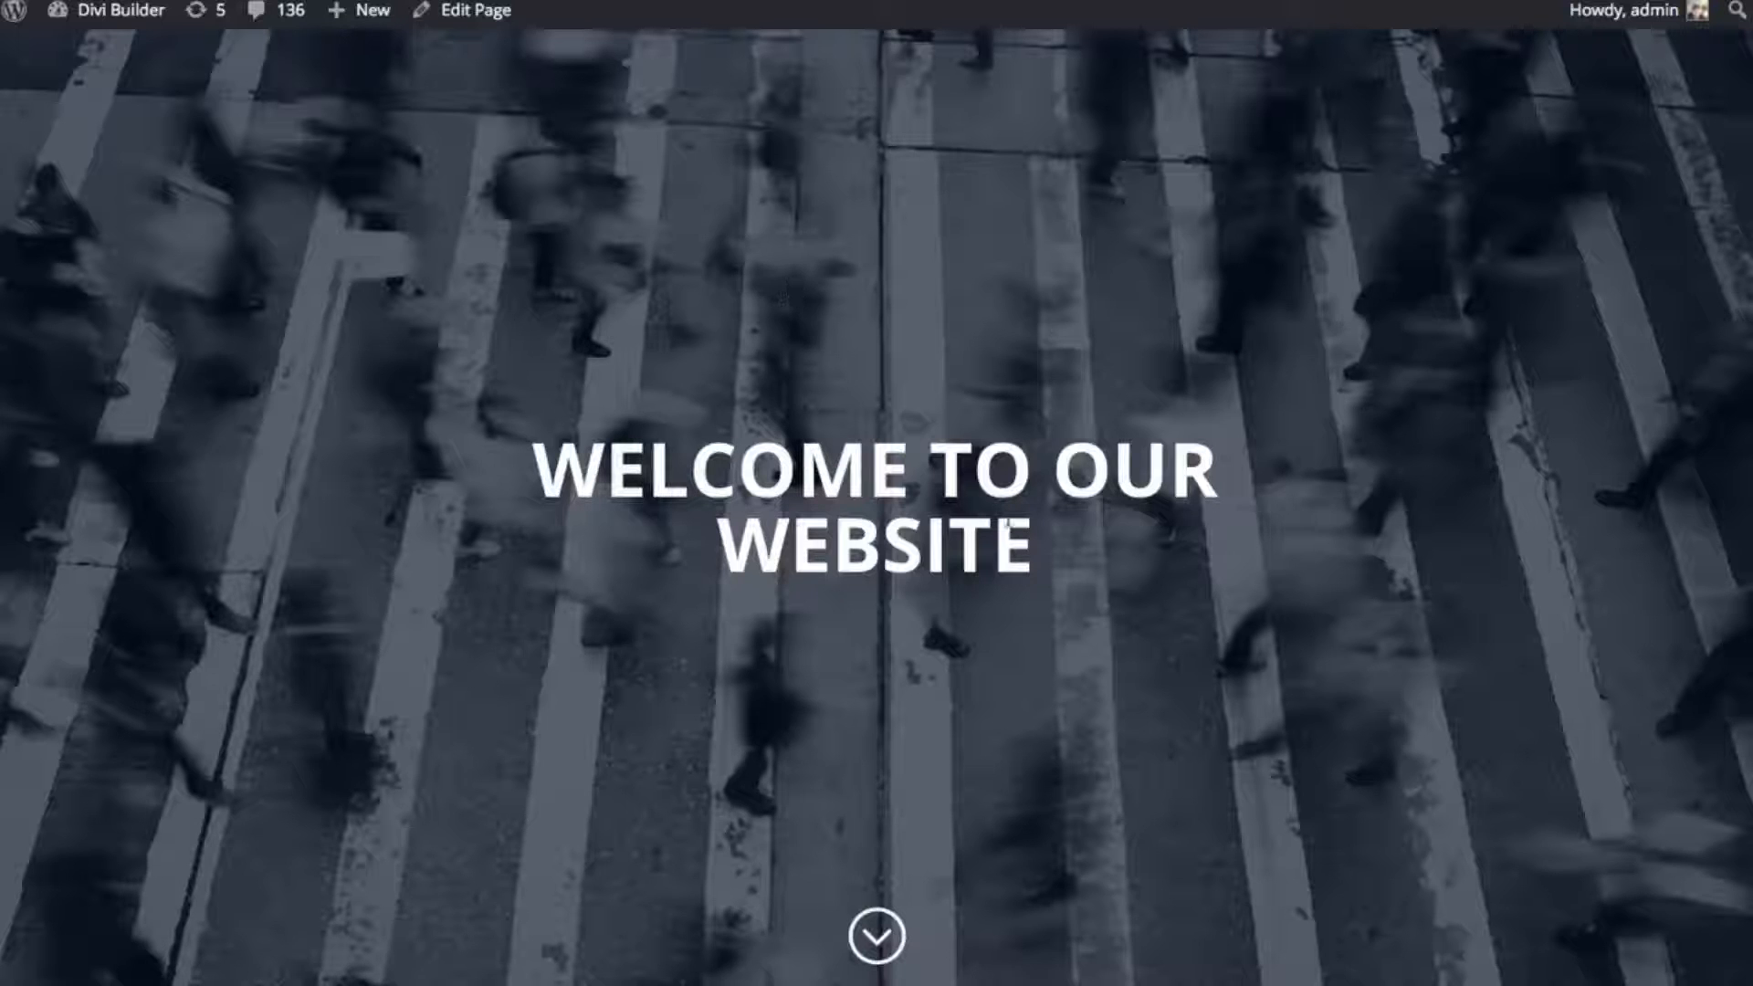
scroll(1249, 654, "down", 10)
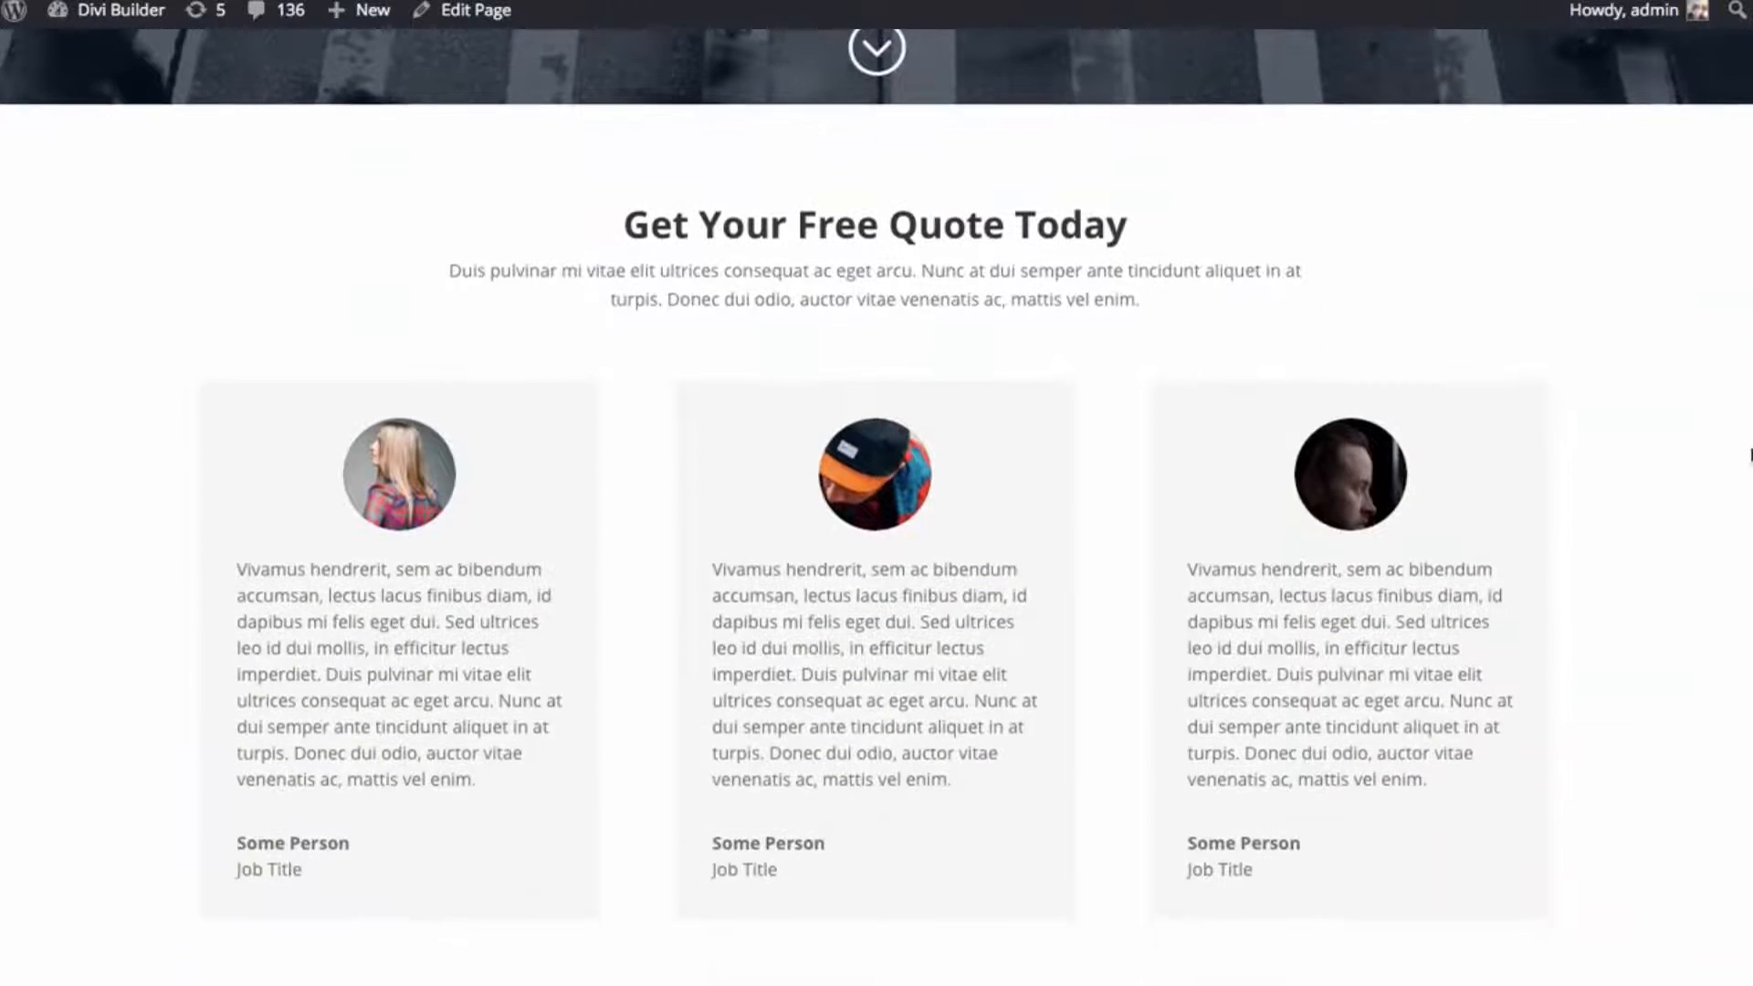
scroll(1249, 654, "down", 4)
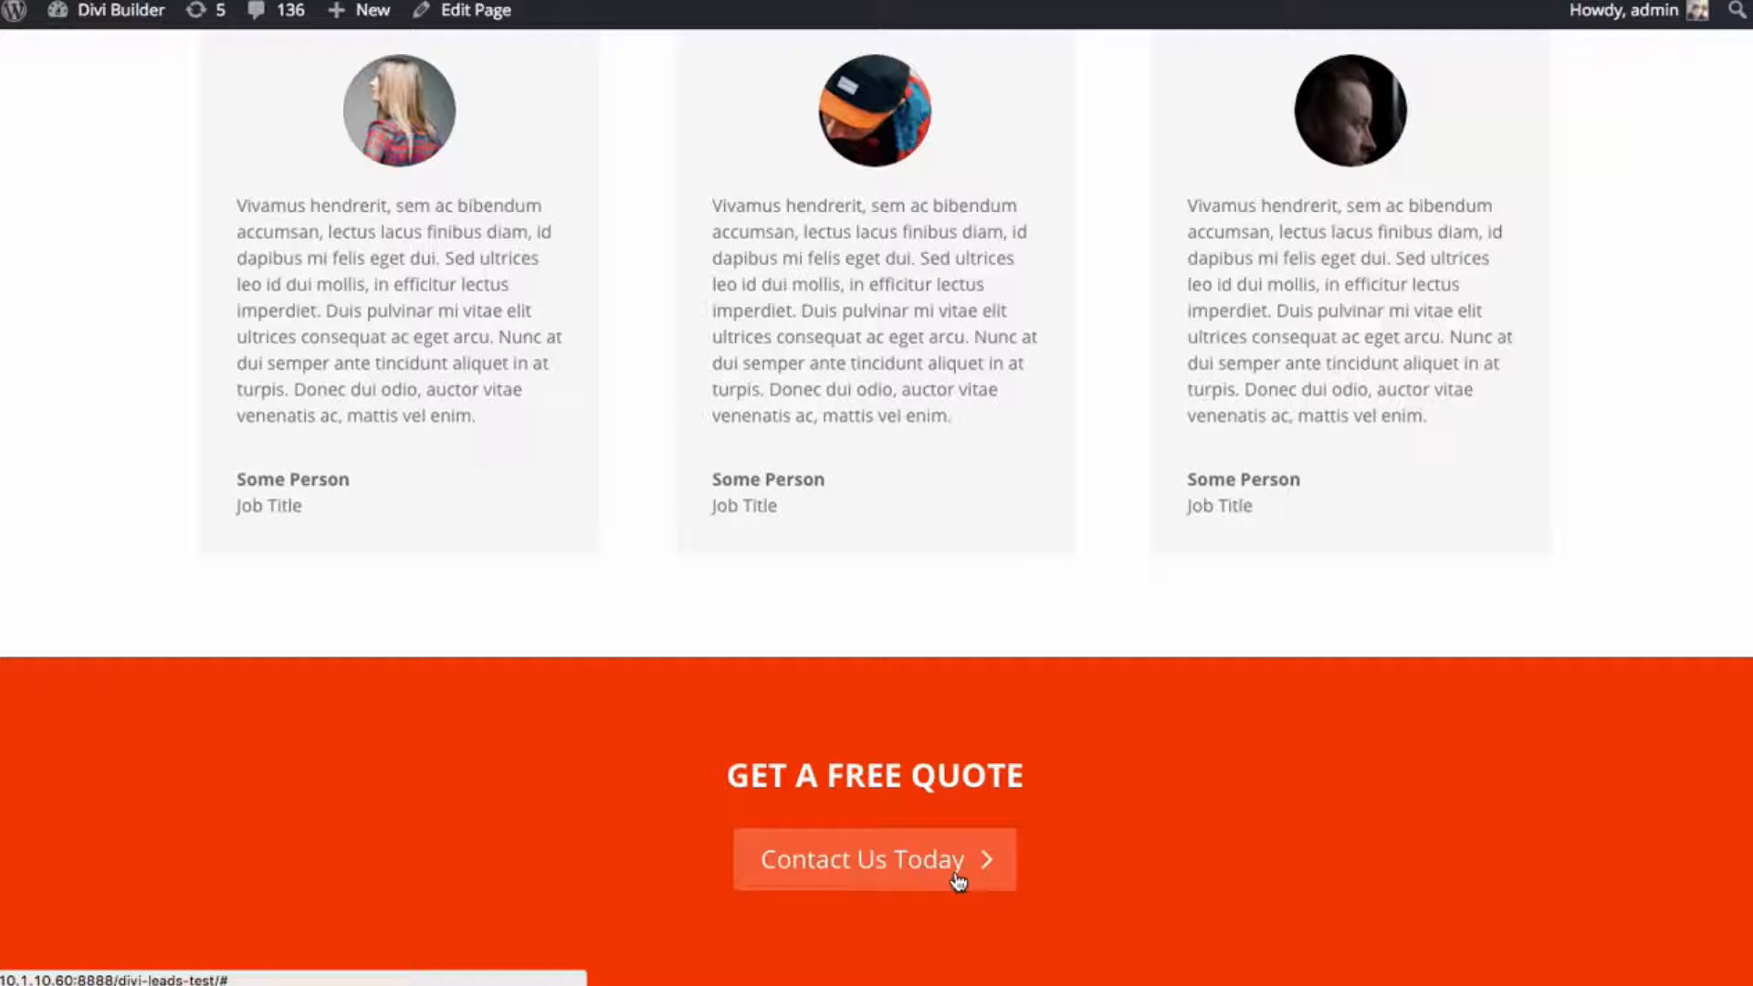
scroll(1209, 705, "up", 4)
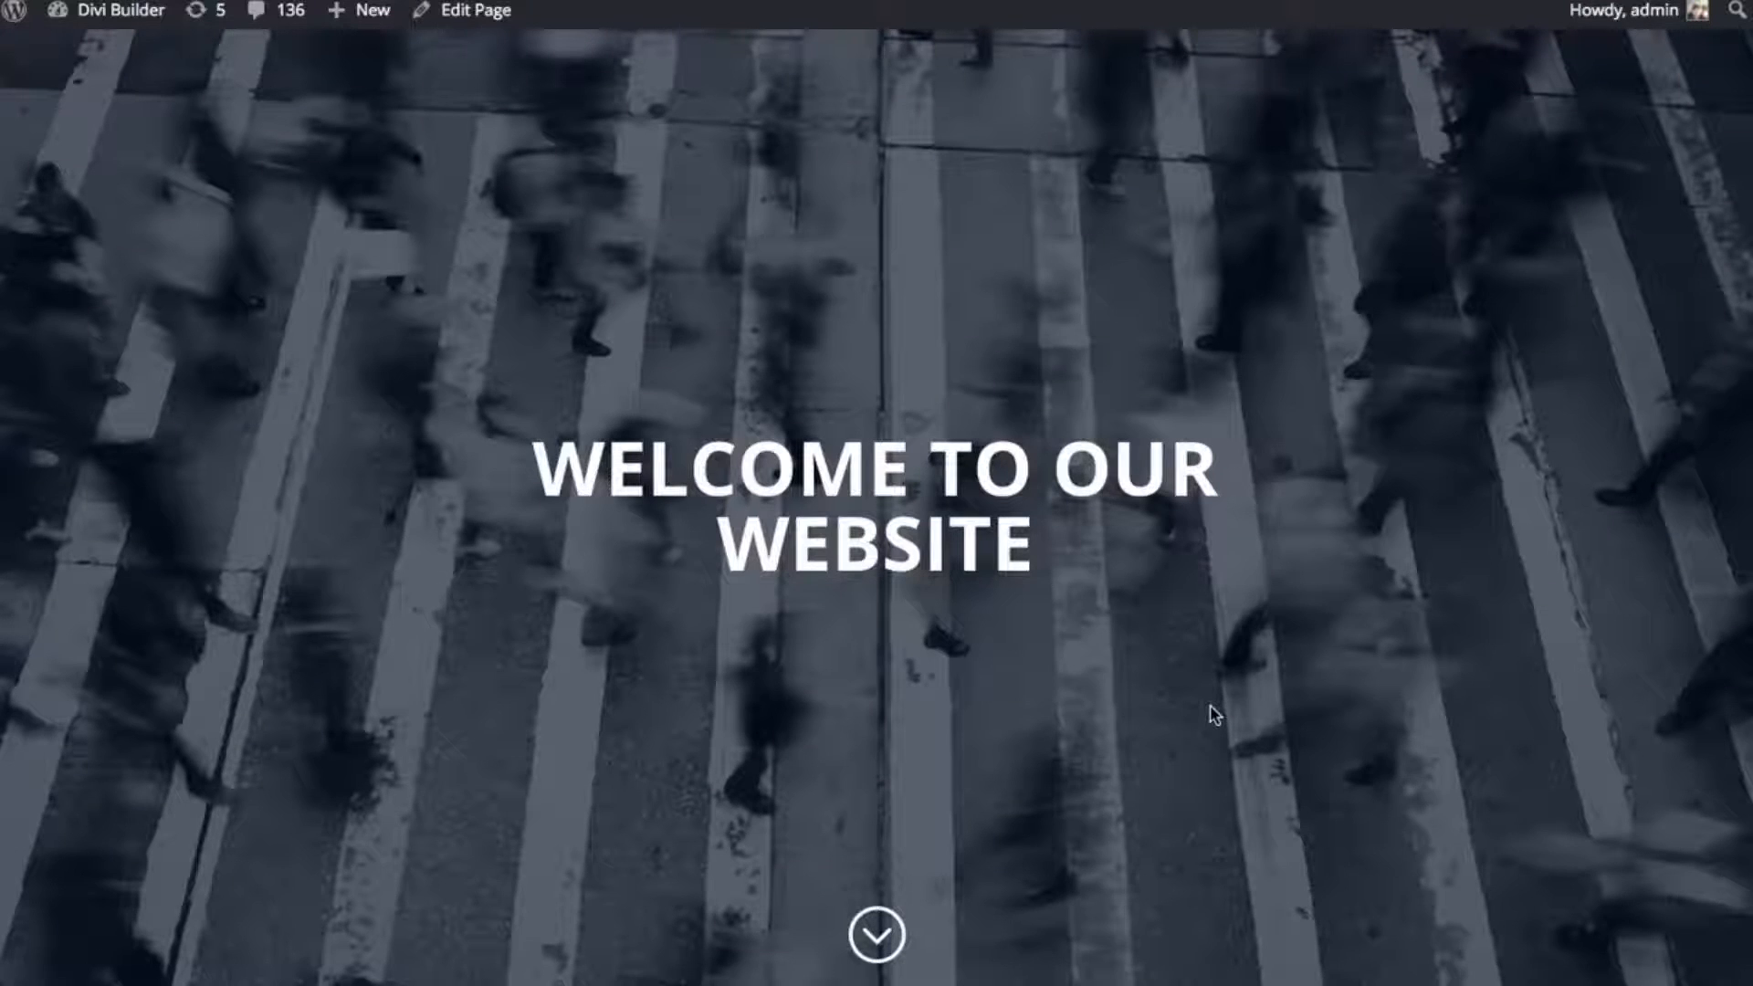
scroll(877, 505, "down", 9)
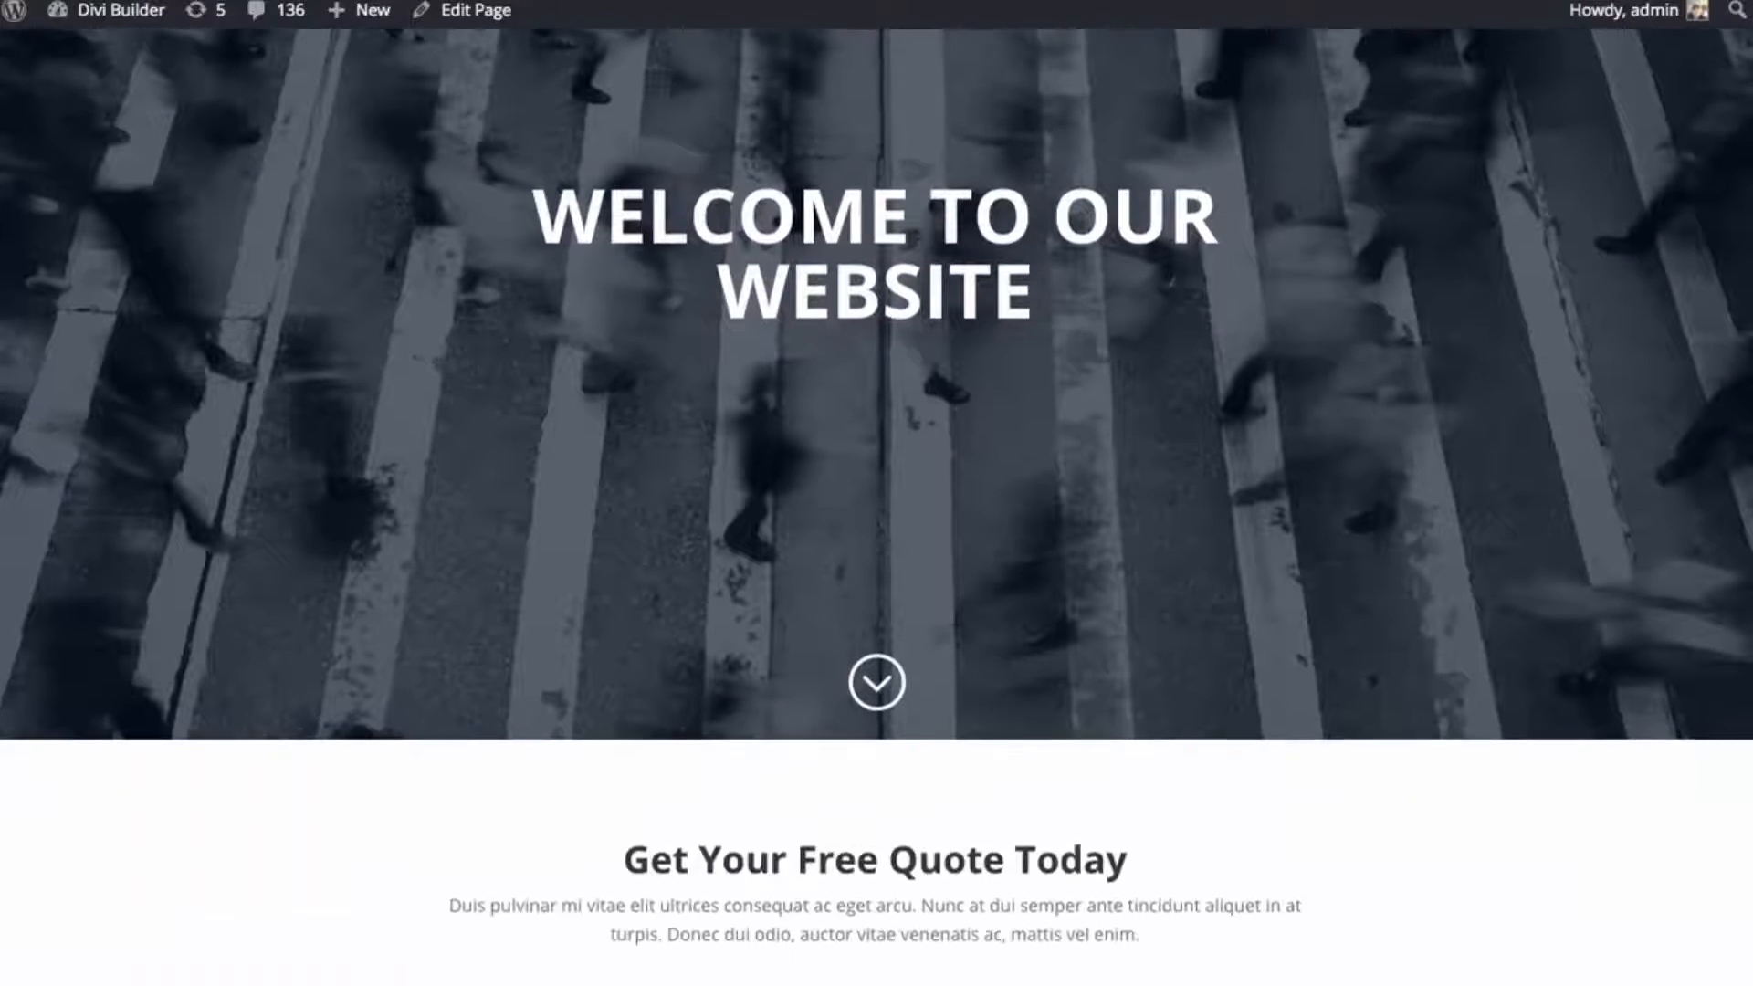
scroll(876, 505, "down", 2)
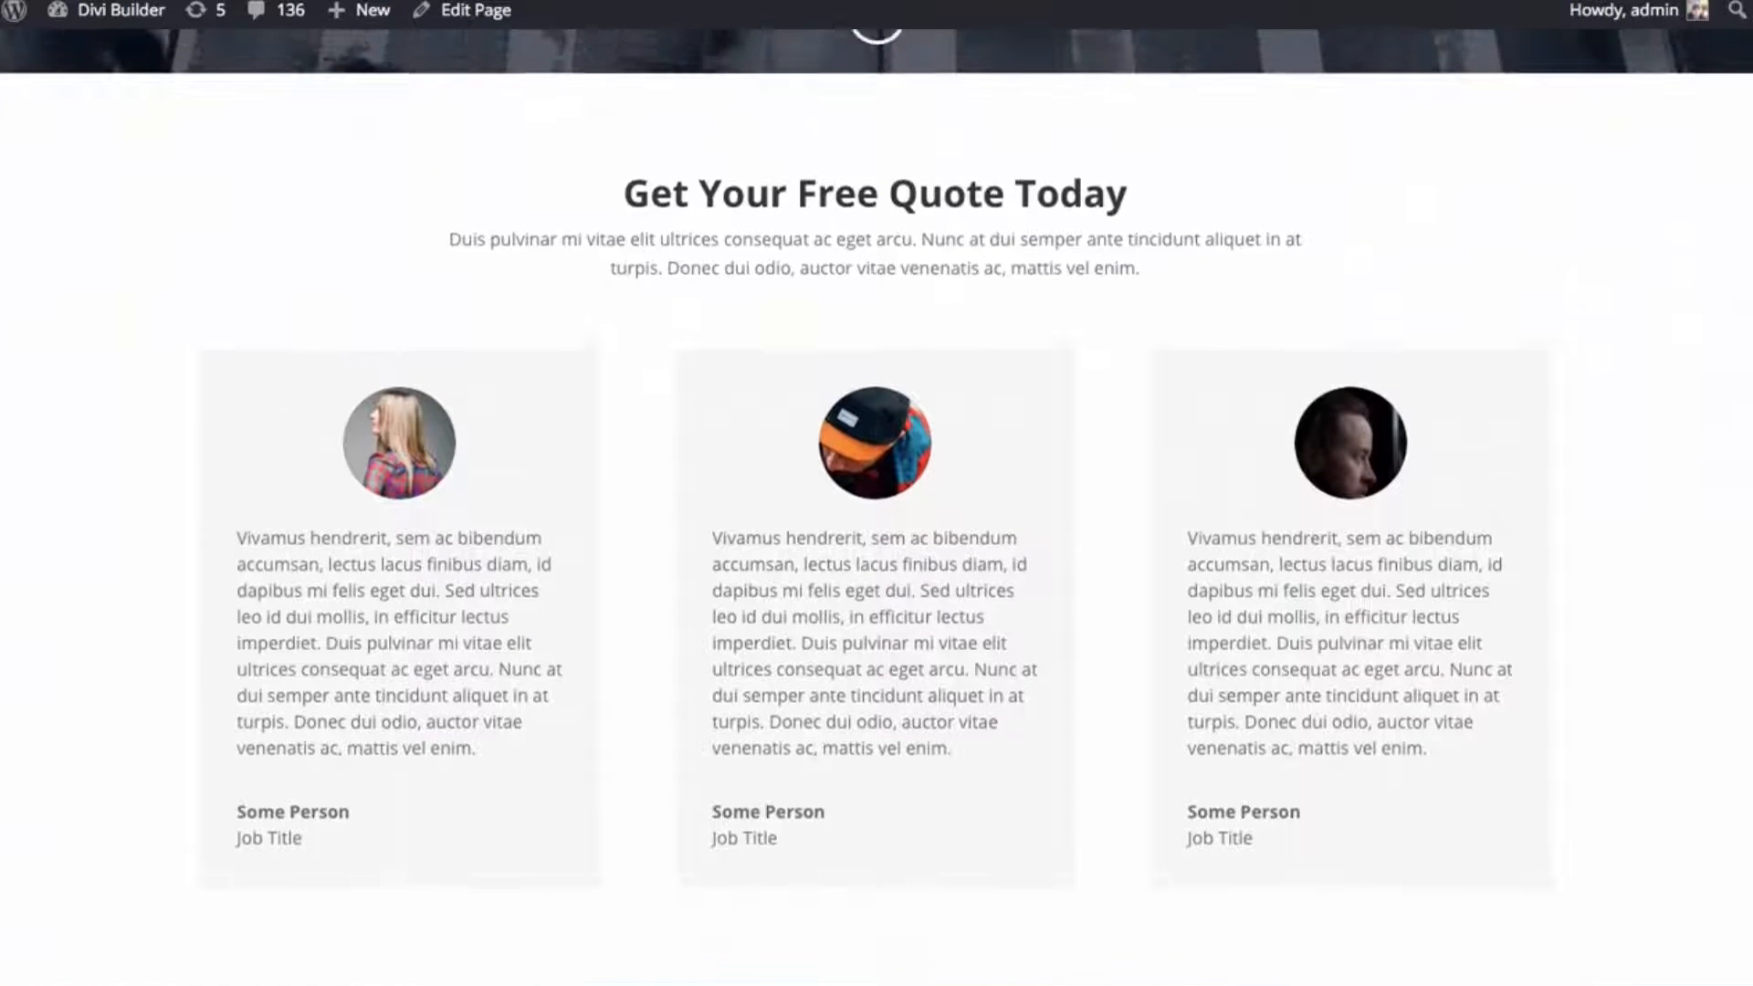
scroll(877, 505, "down", 2)
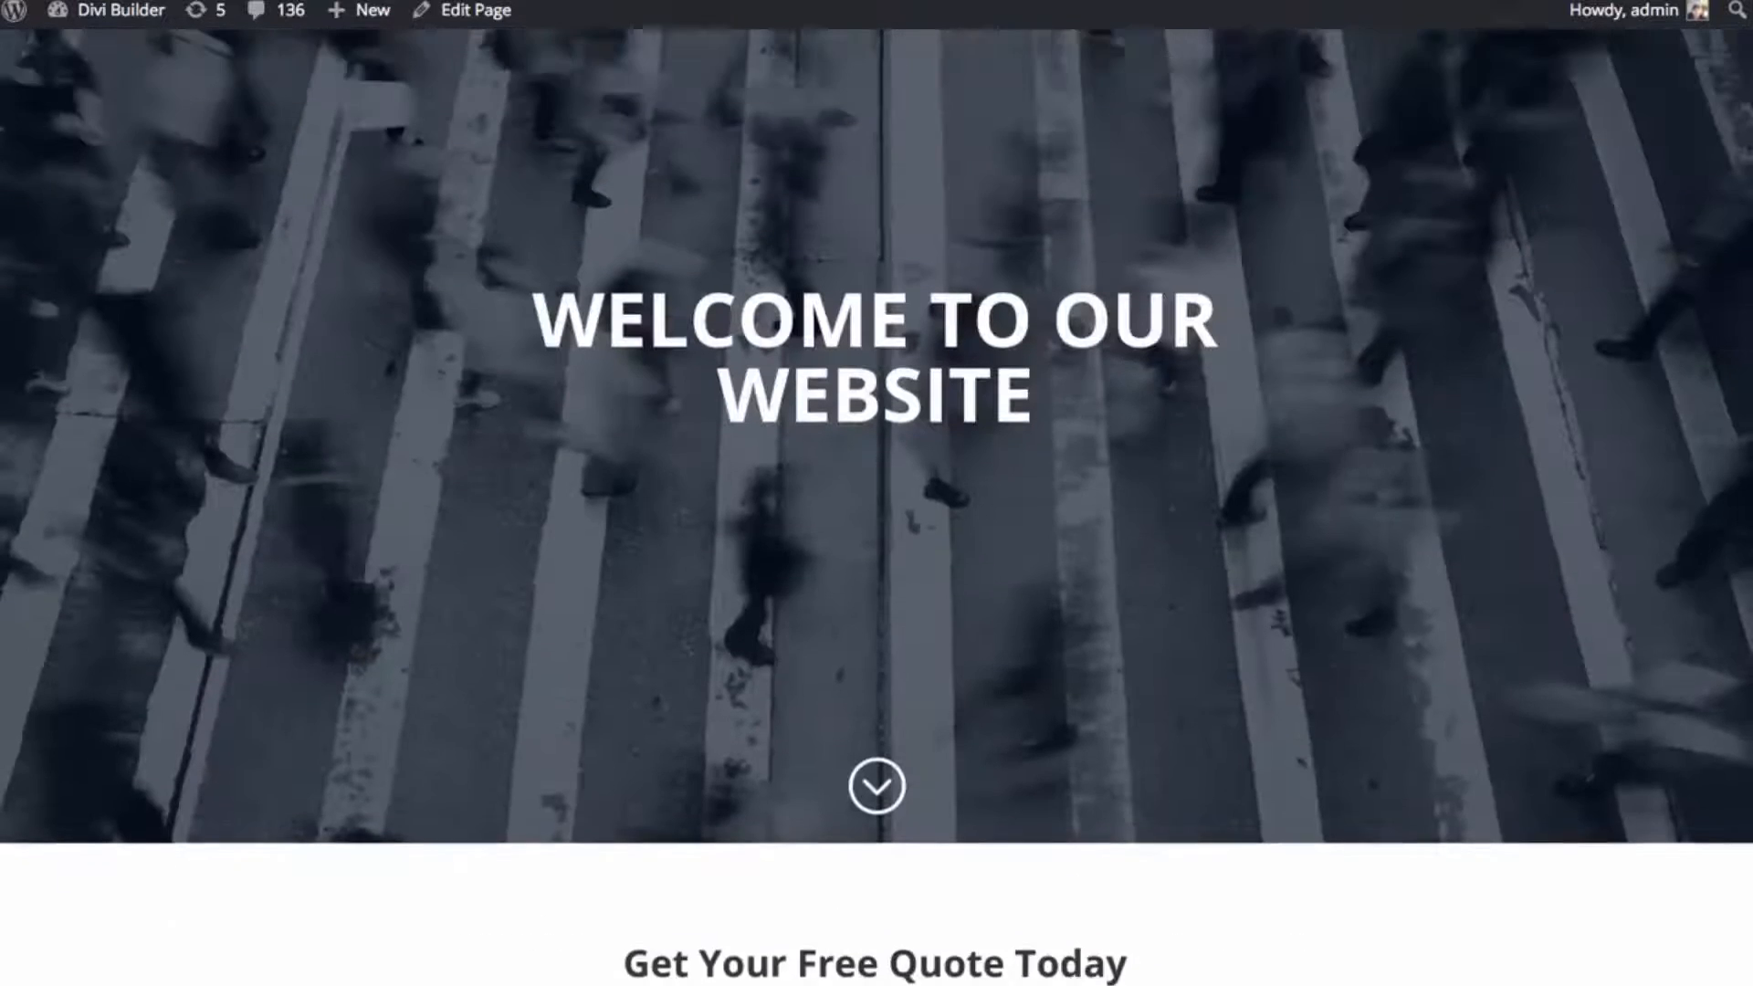
scroll(876, 504, "up", 2)
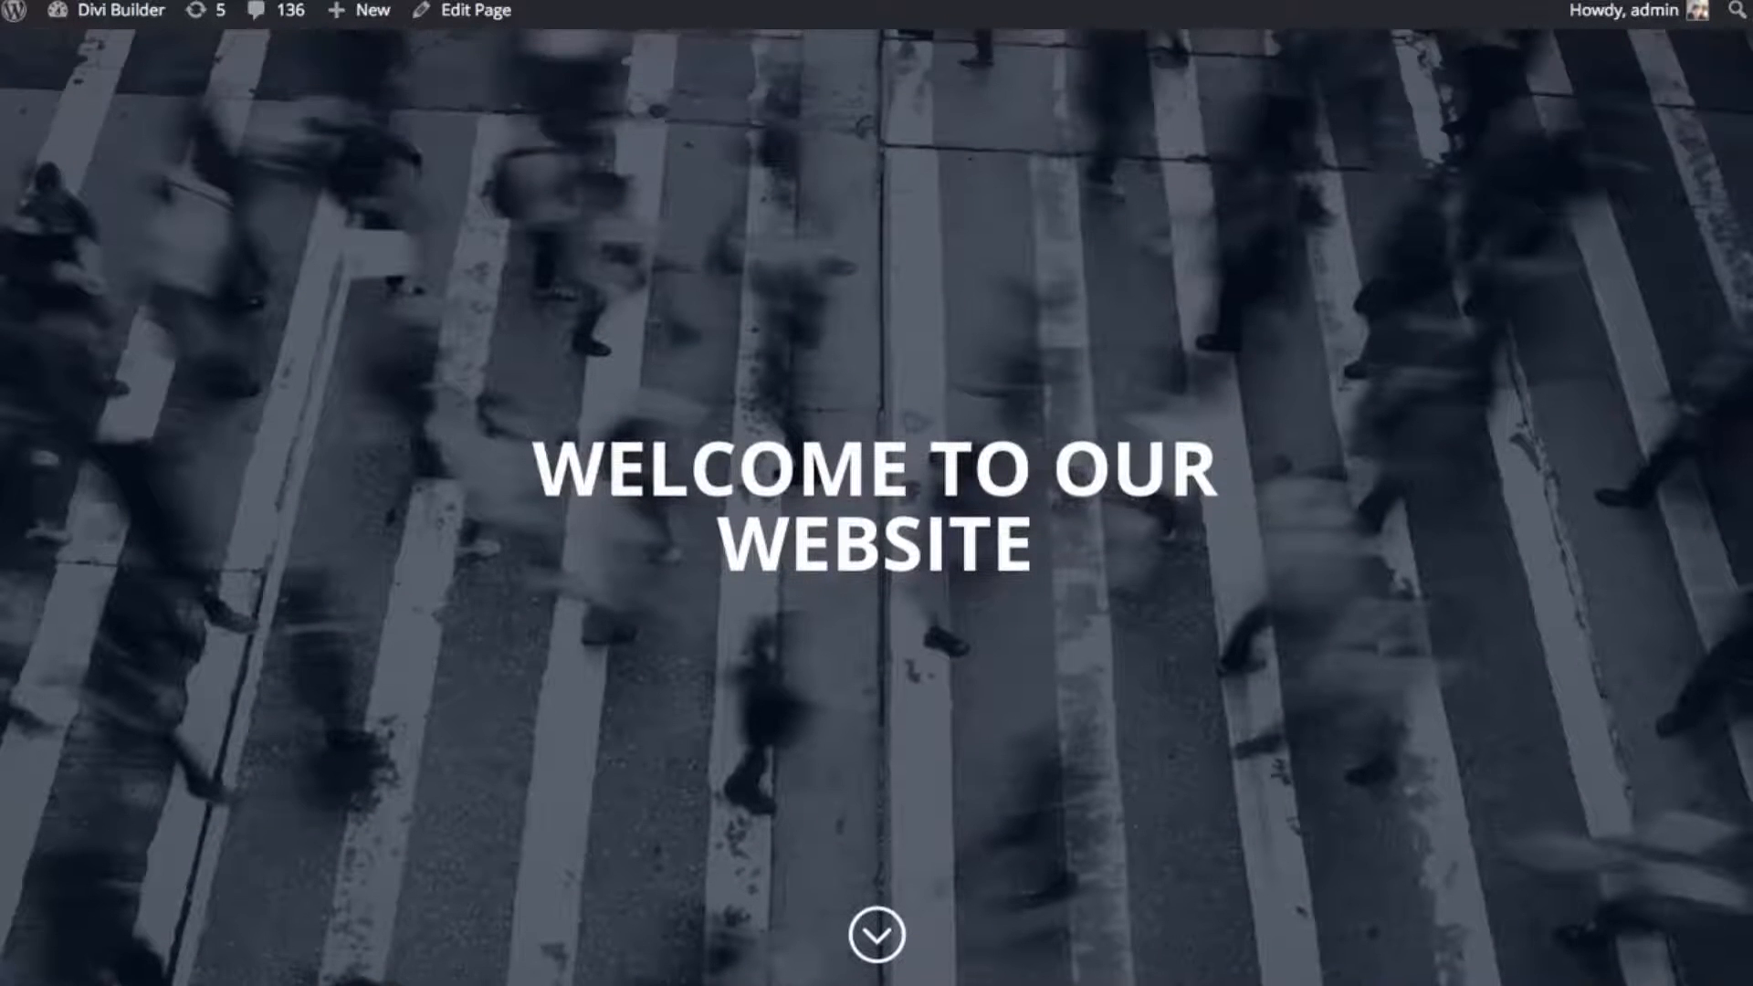
- Examine the header title, the middle testimonial's text and the Contact Us Today button as elements that could be split tested
left_click_drag(532, 439, 1069, 552)
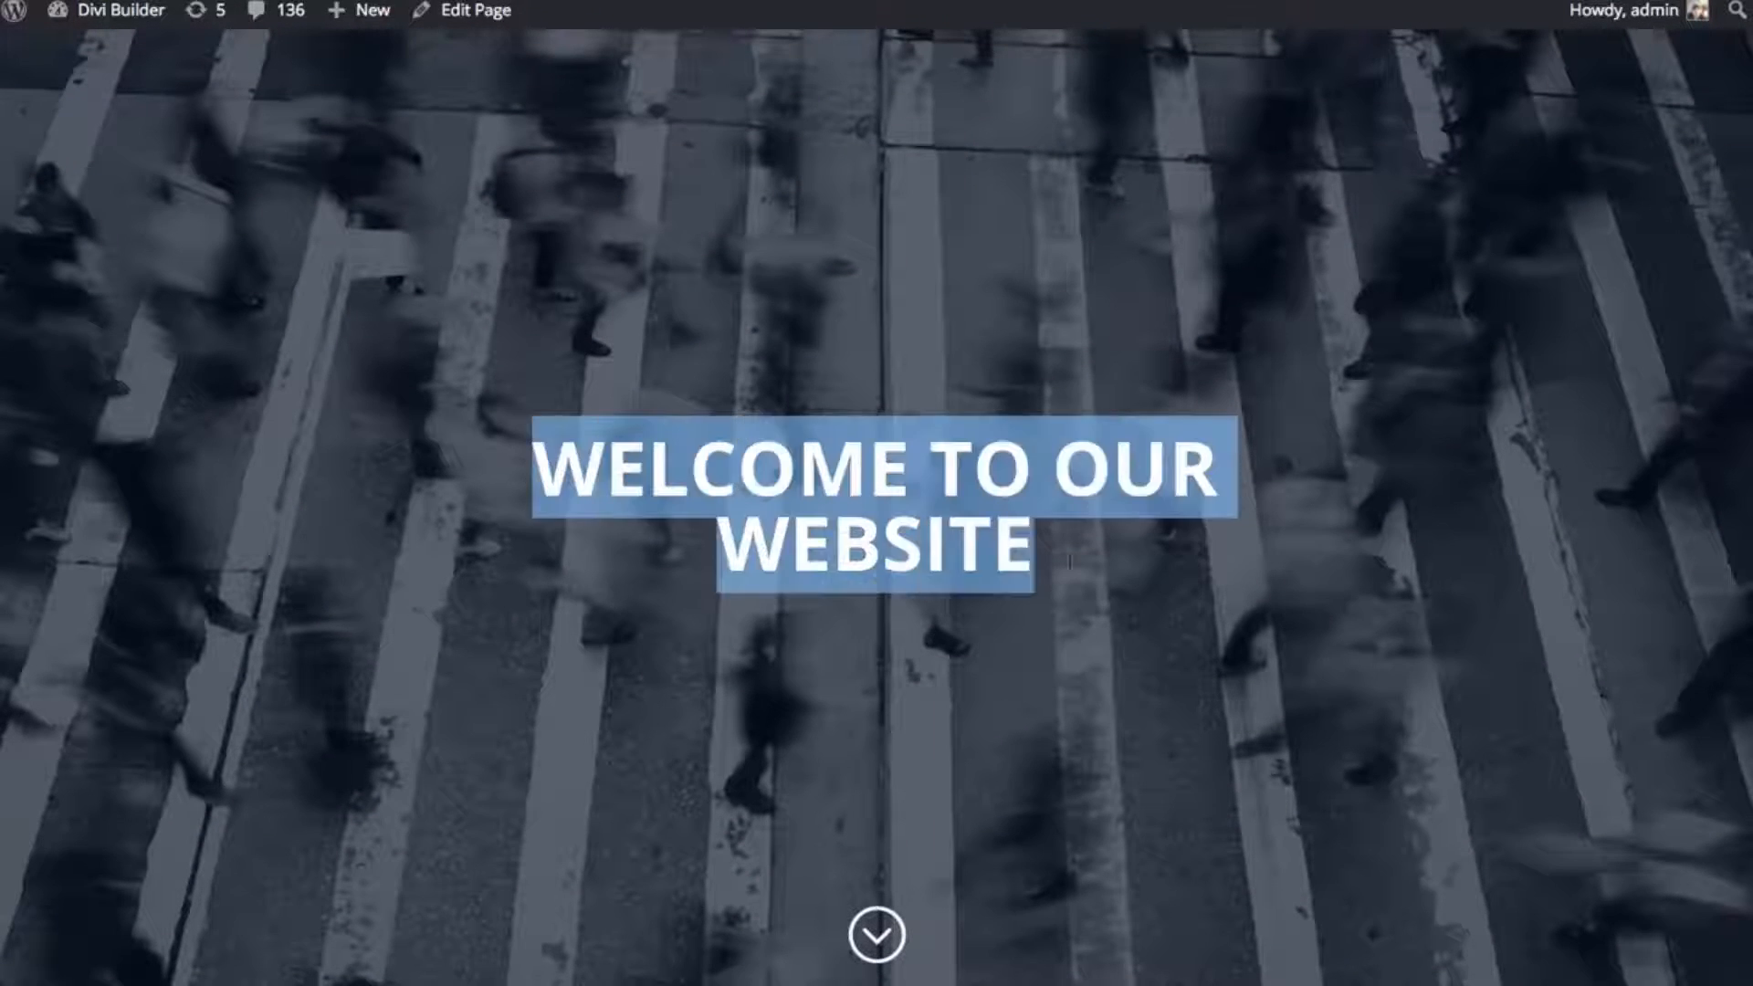
left_click(1073, 559)
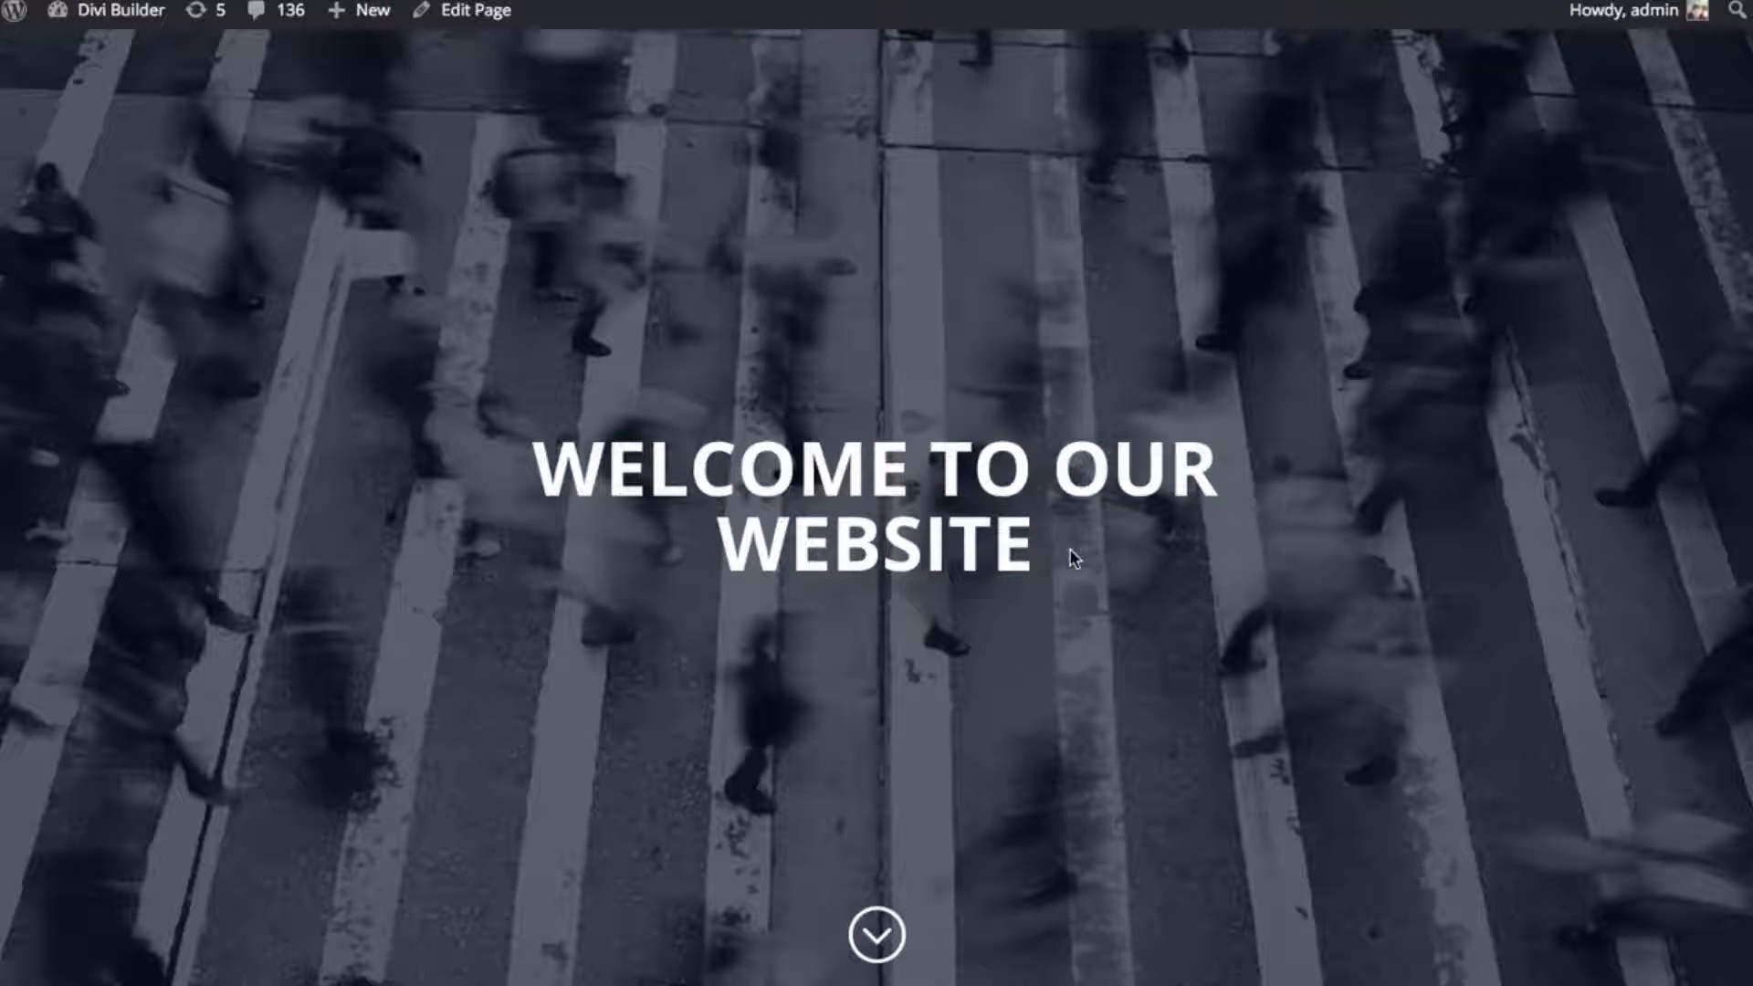
mouse_move(1049, 548)
left_mouse_down()
mouse_move(767, 543)
mouse_move(534, 462)
mouse_move(1068, 547)
left_mouse_up()
left_click(545, 465)
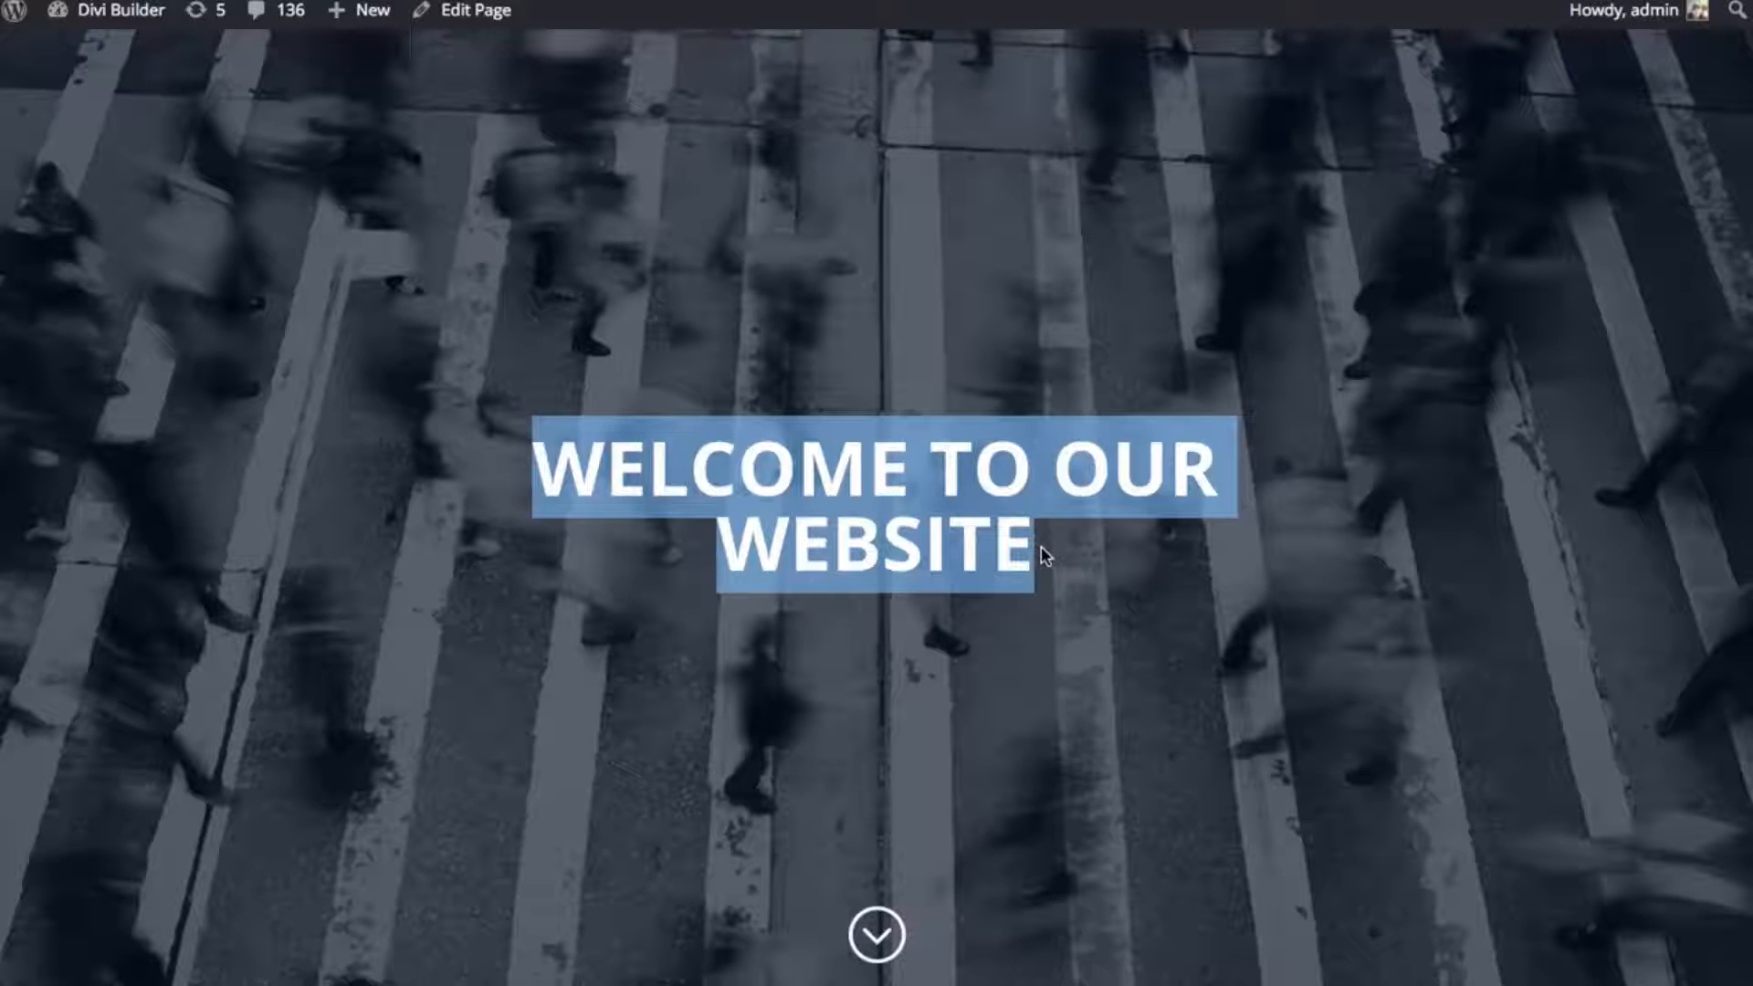
left_click(891, 945)
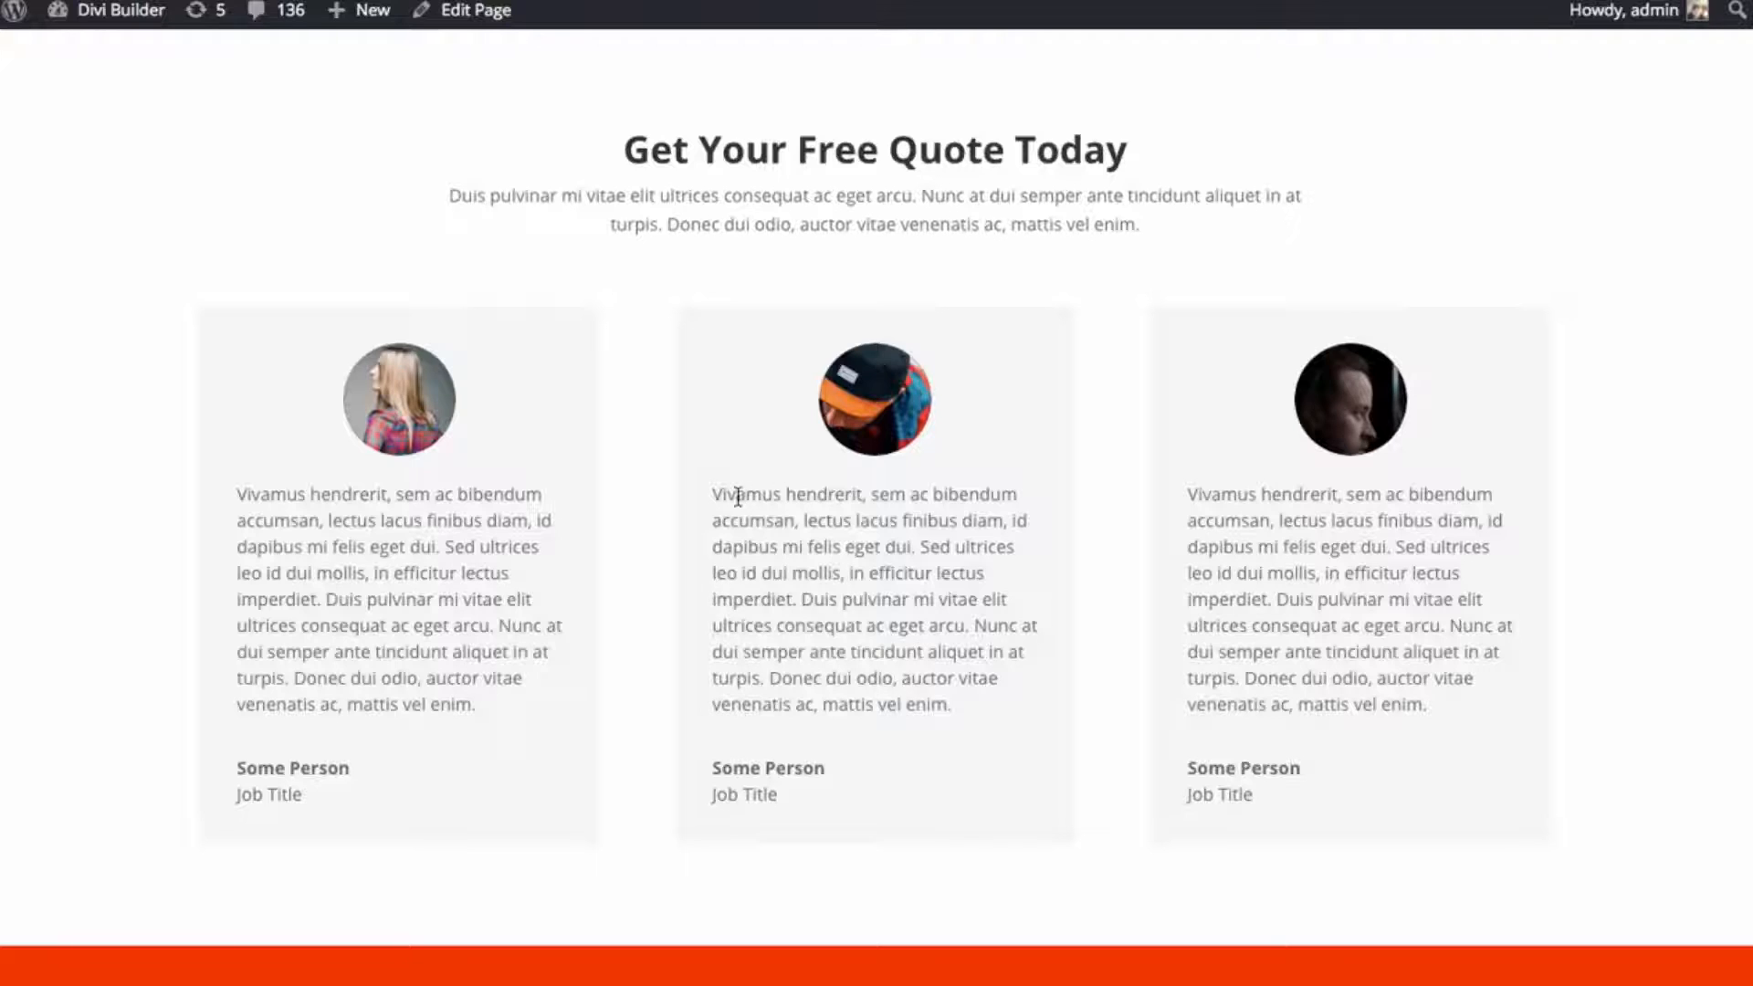
left_click_drag(712, 493, 999, 702)
left_click(993, 714)
scroll(911, 549, "down", 5)
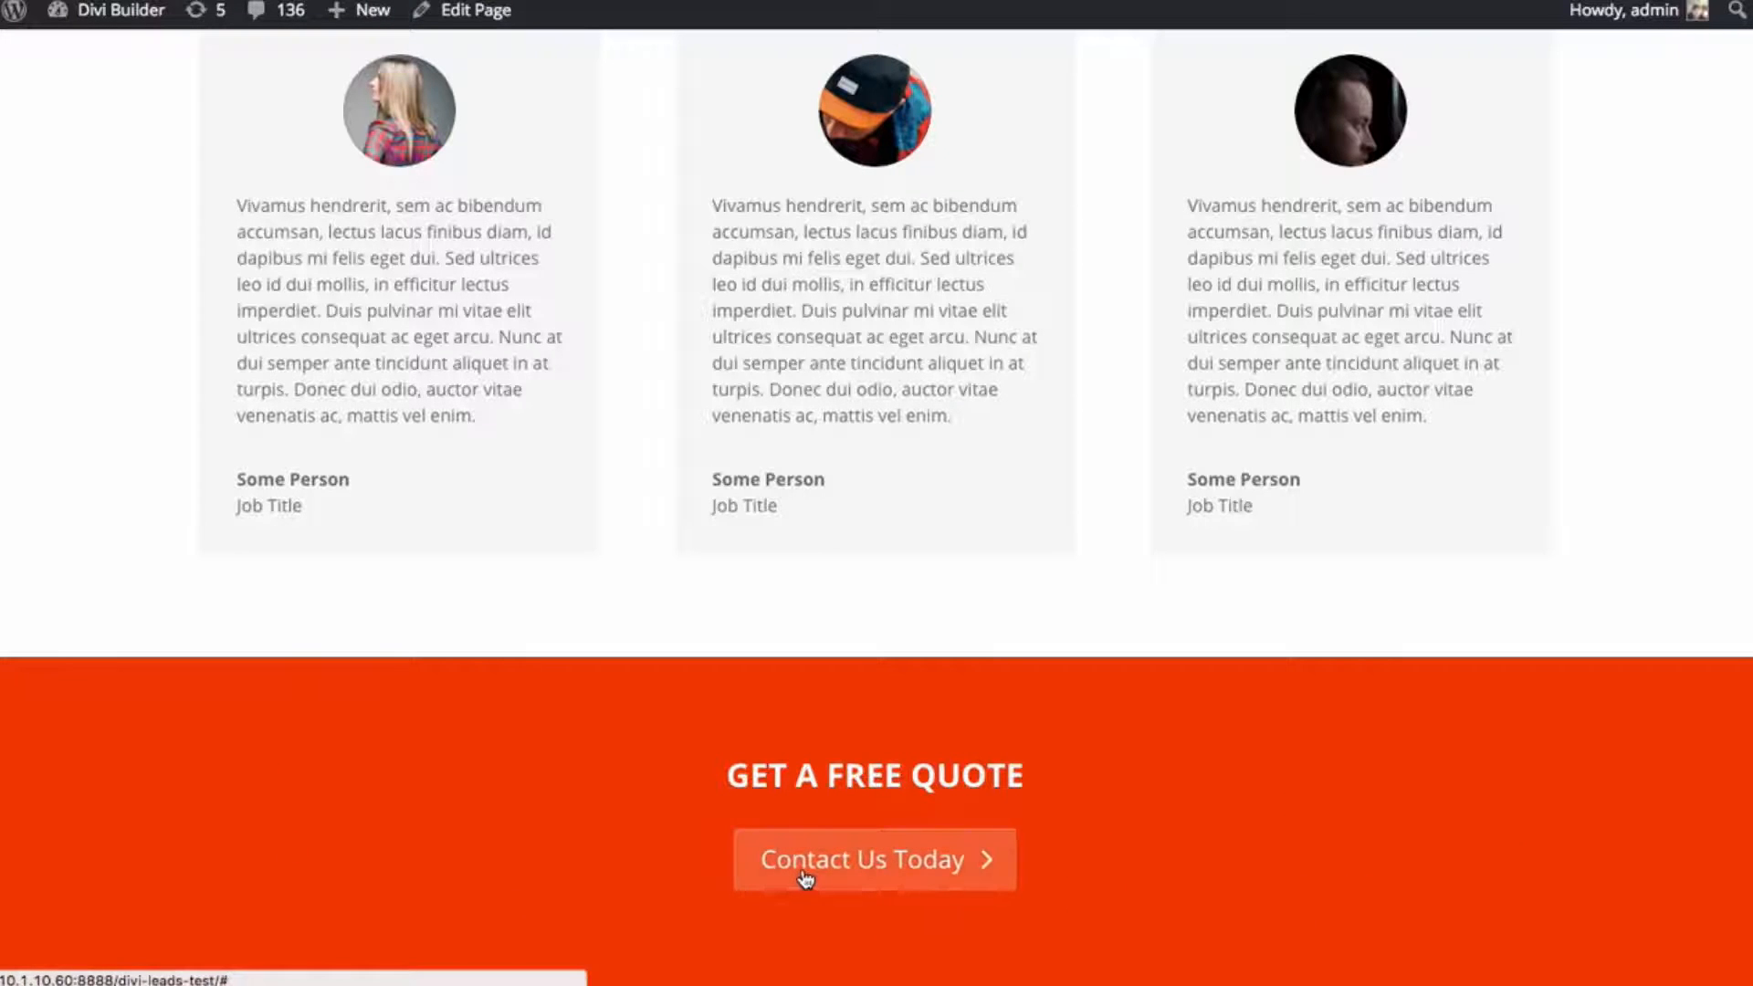
left_click(915, 885)
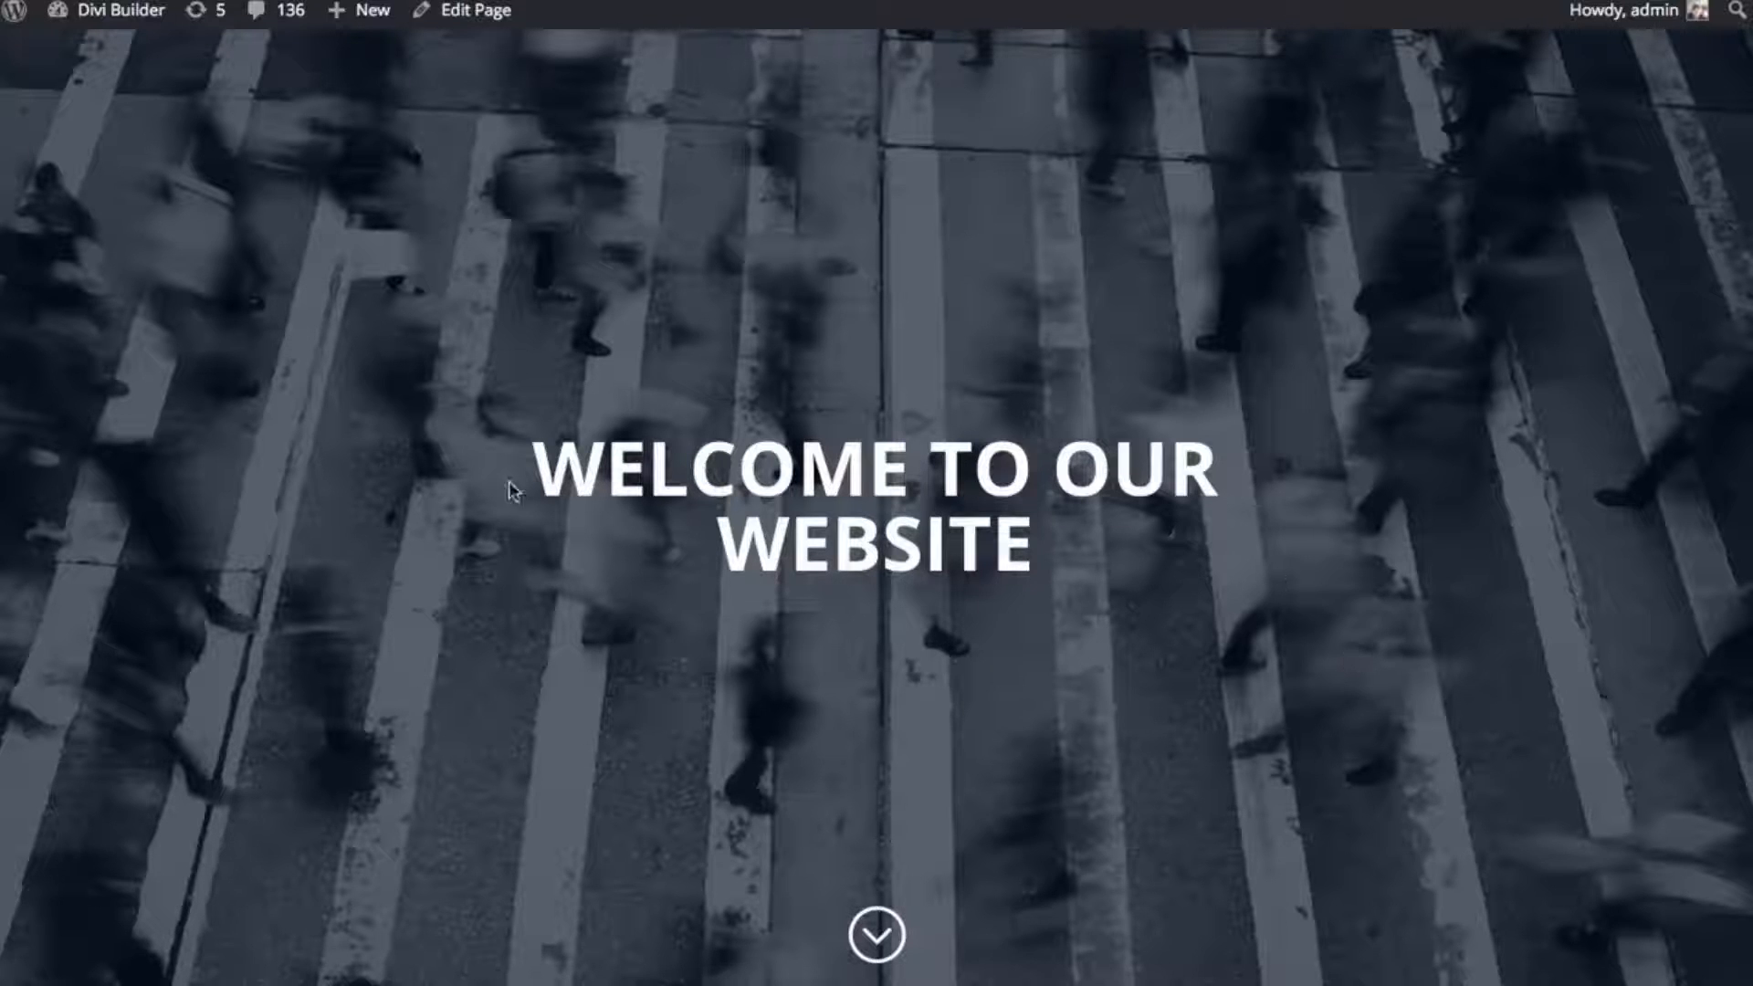
- Highlight the full WELCOME TO OUR WEBSITE title and compare it with the Get a Free Quote call to action
double_click(540, 468)
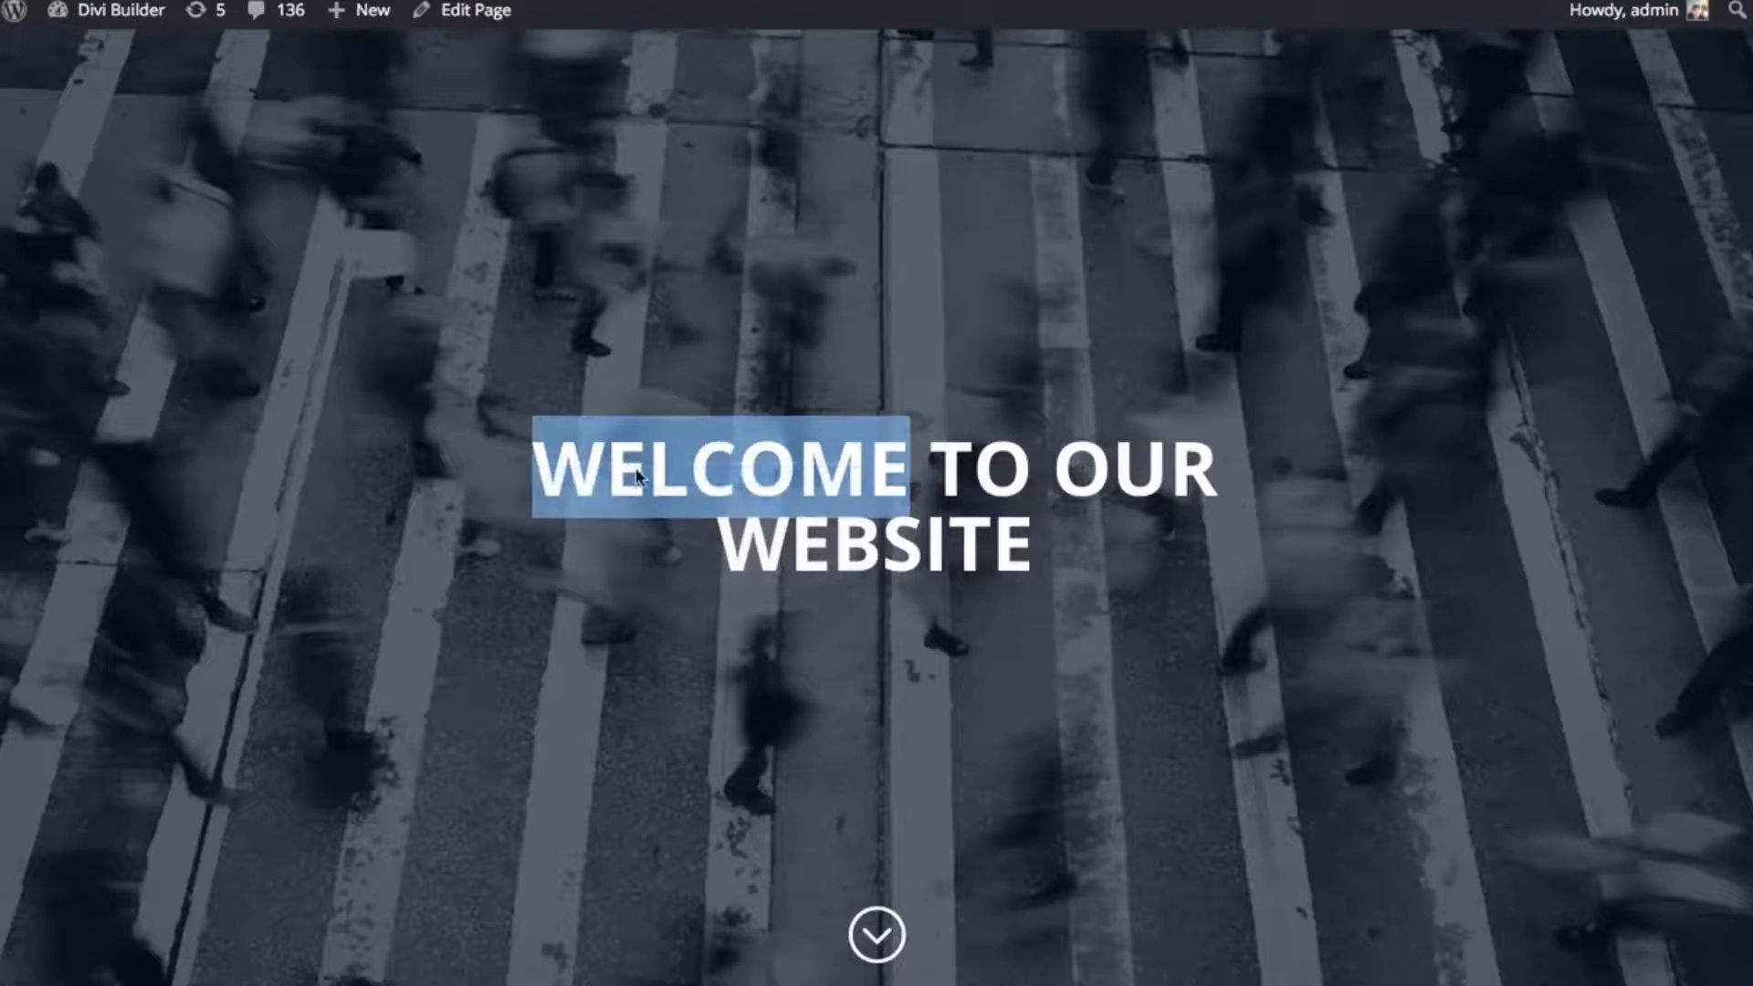
left_click(540, 467)
left_click(392, 419)
left_click_drag(522, 468, 1085, 553)
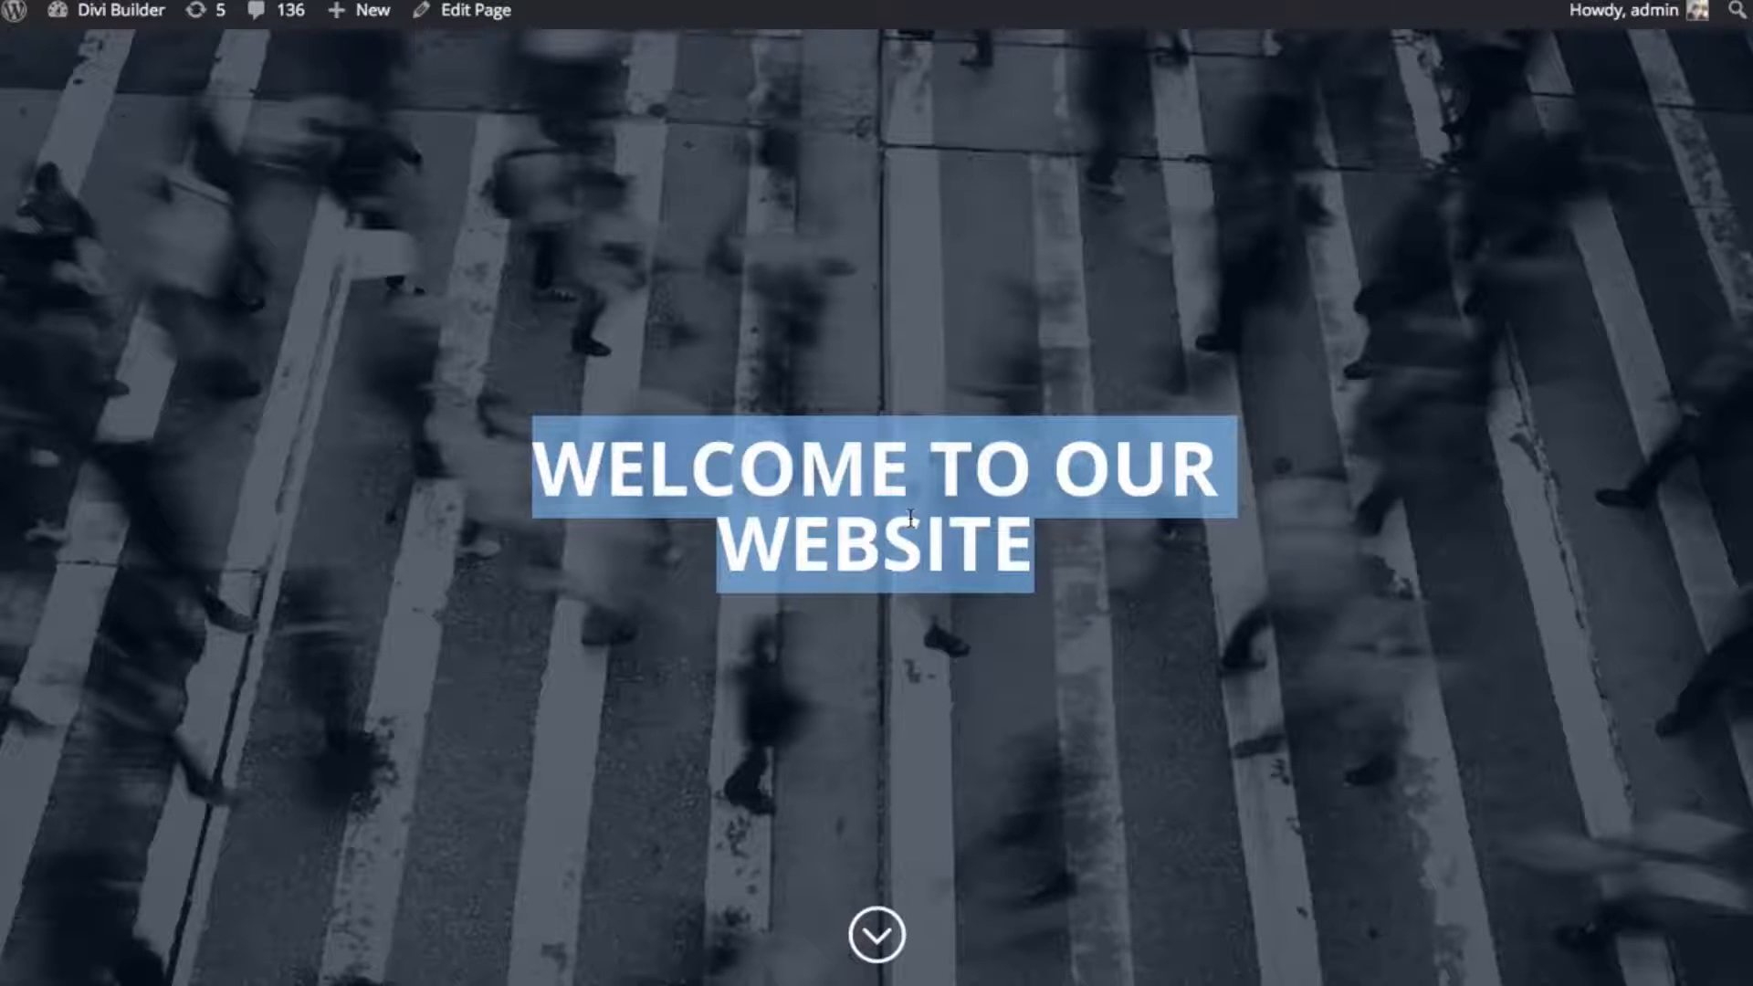
left_click(1139, 544)
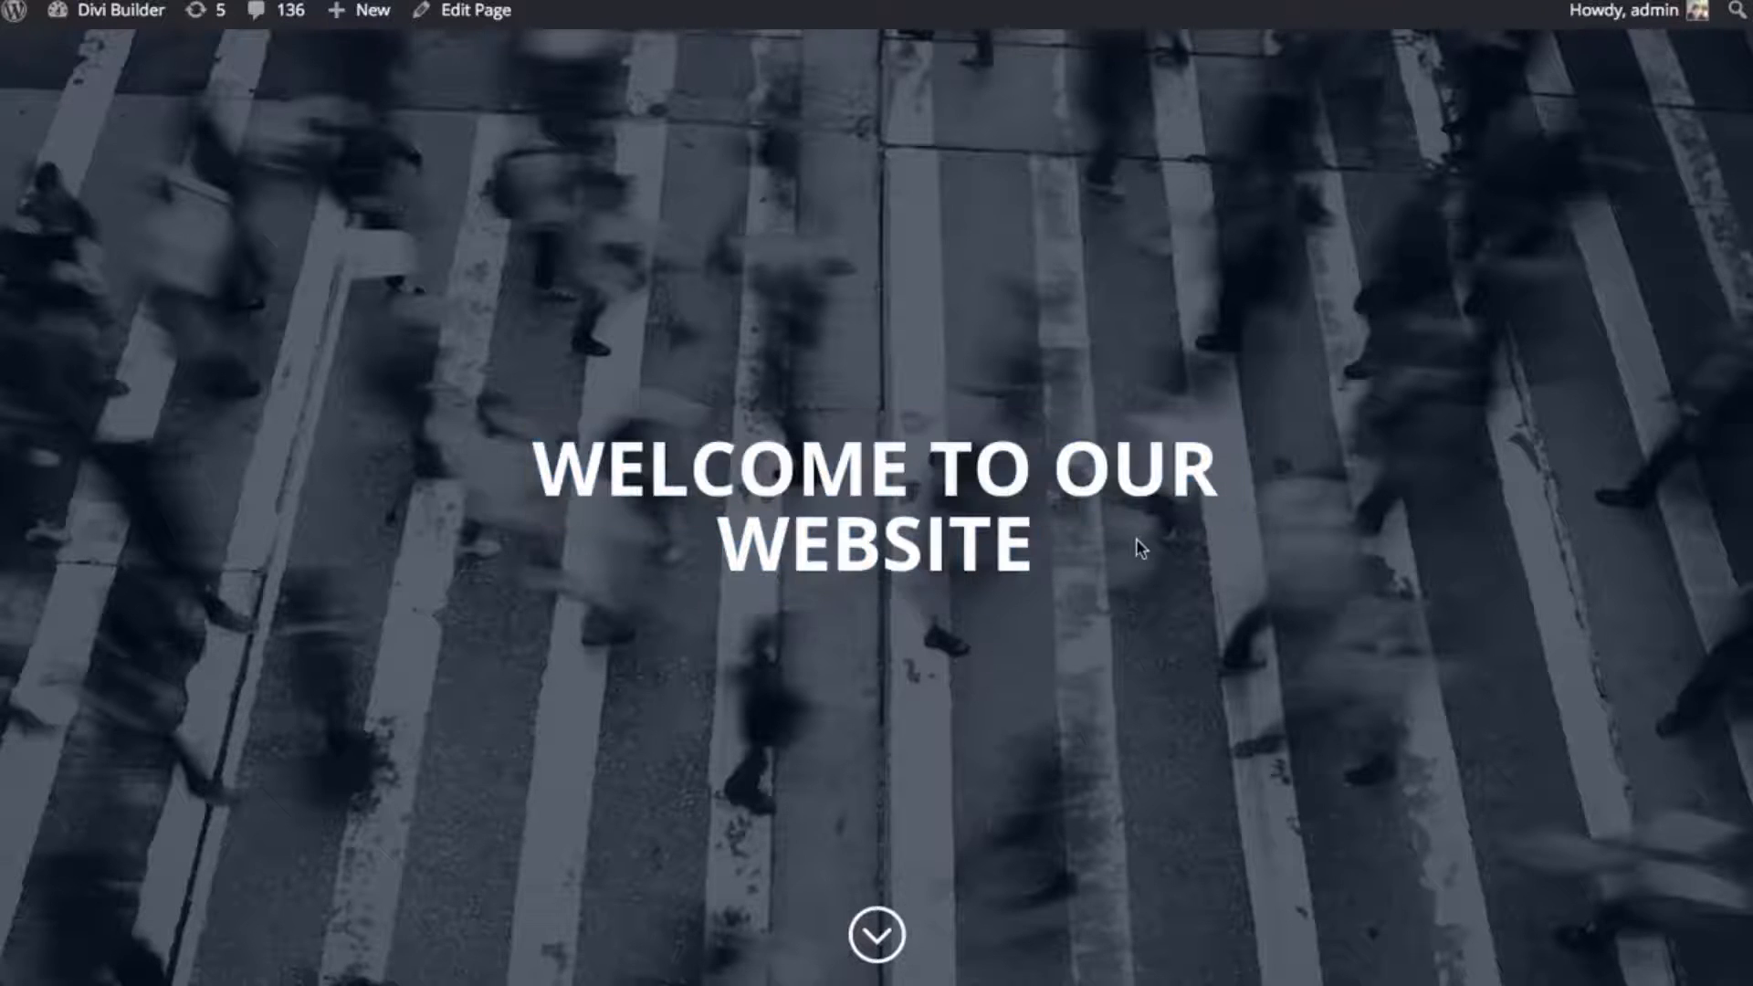
scroll(1163, 576, "down", 5)
scroll(1037, 463, "down", 8)
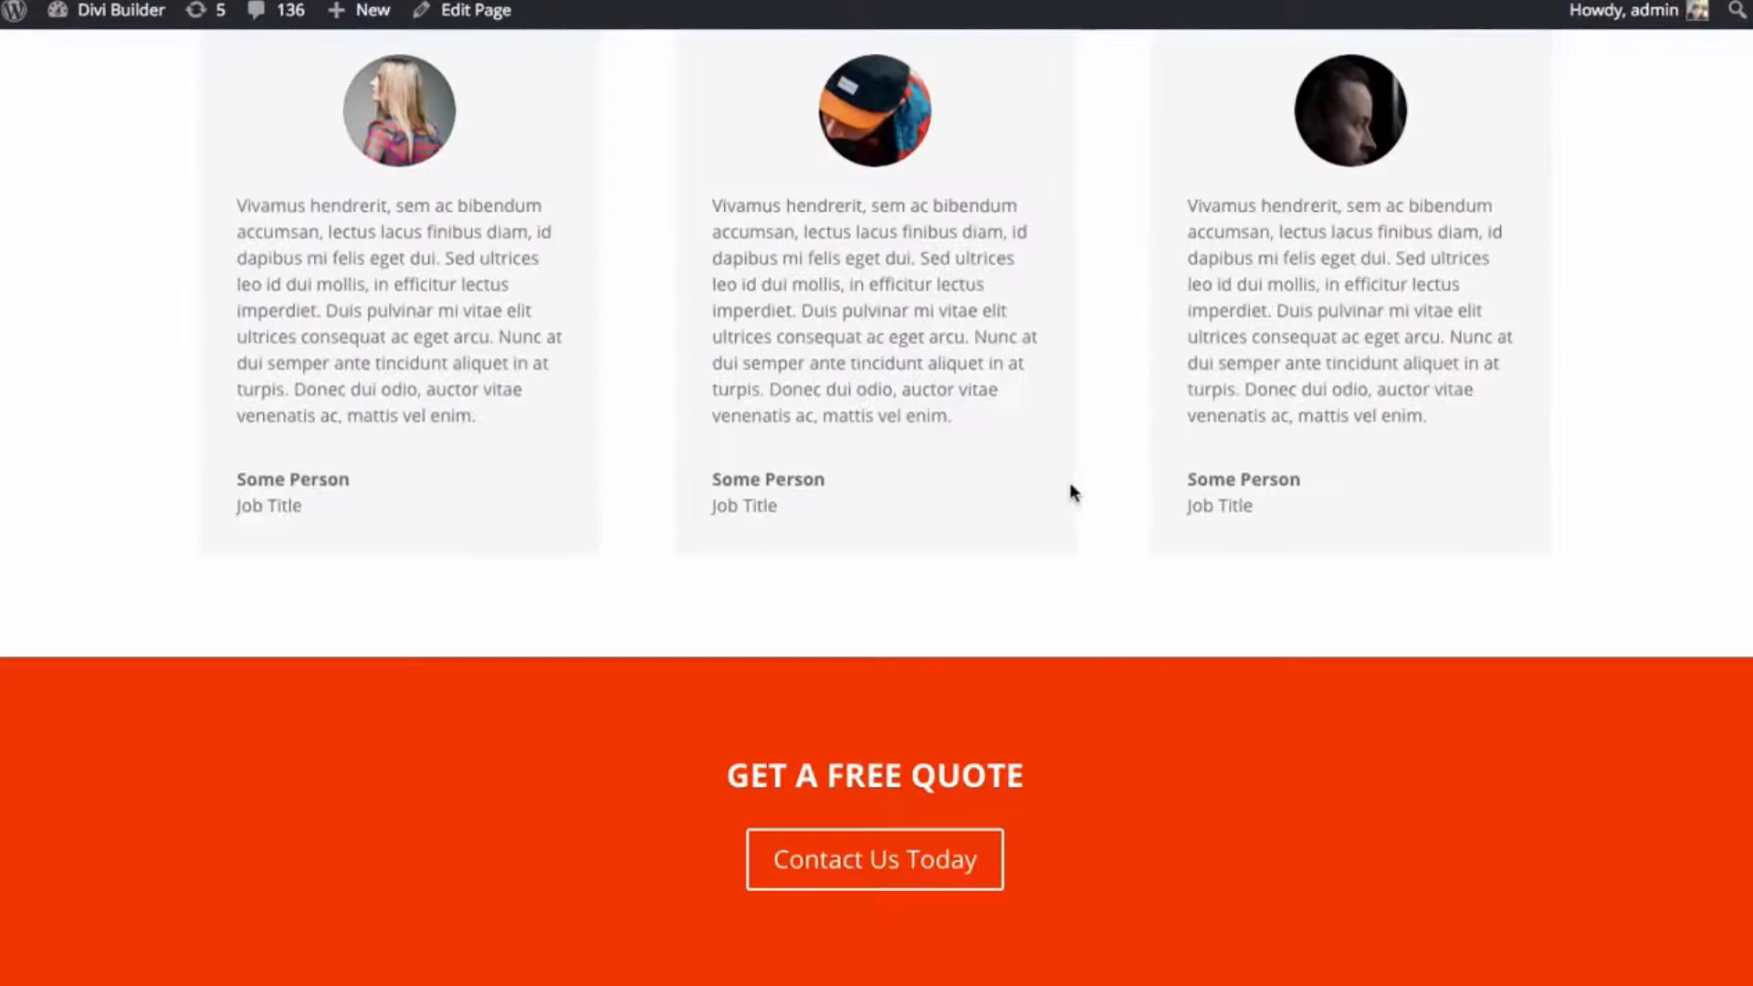
scroll(1068, 697, "up", 15)
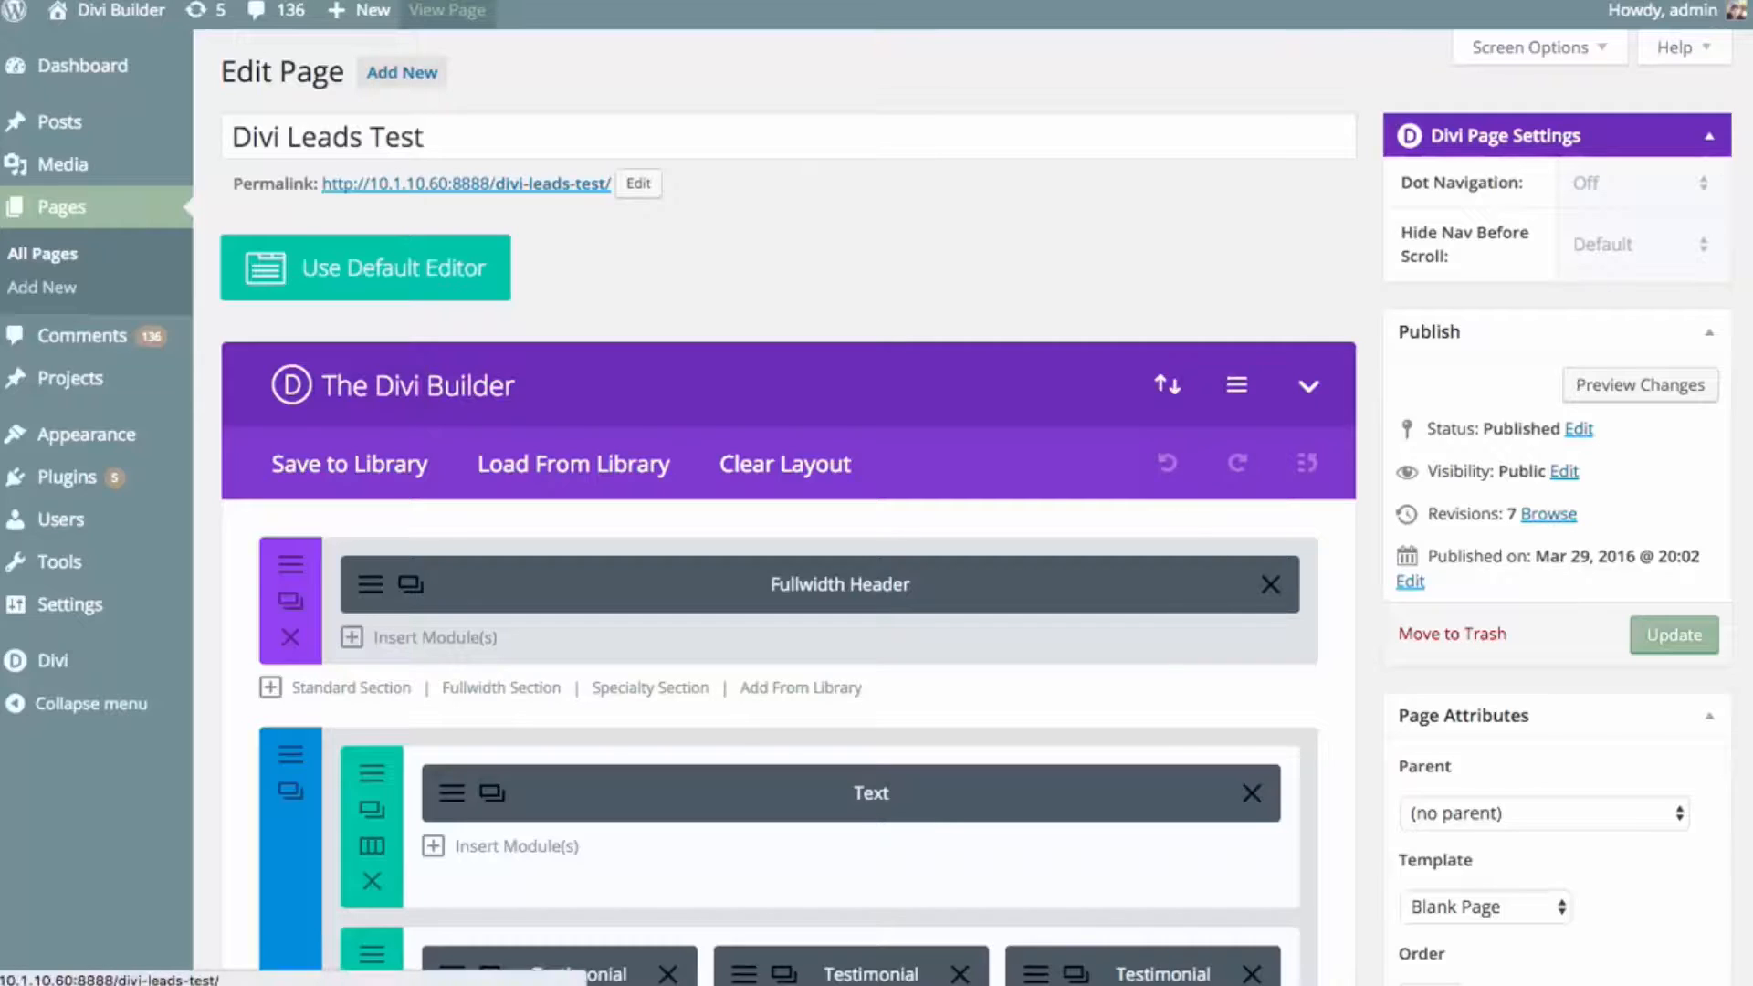
- Return to the Divi Leads Test page editor, enable split testing in the Divi Builder settings and save them
scroll(832, 213, "down", 5)
scroll(831, 214, "up", 1)
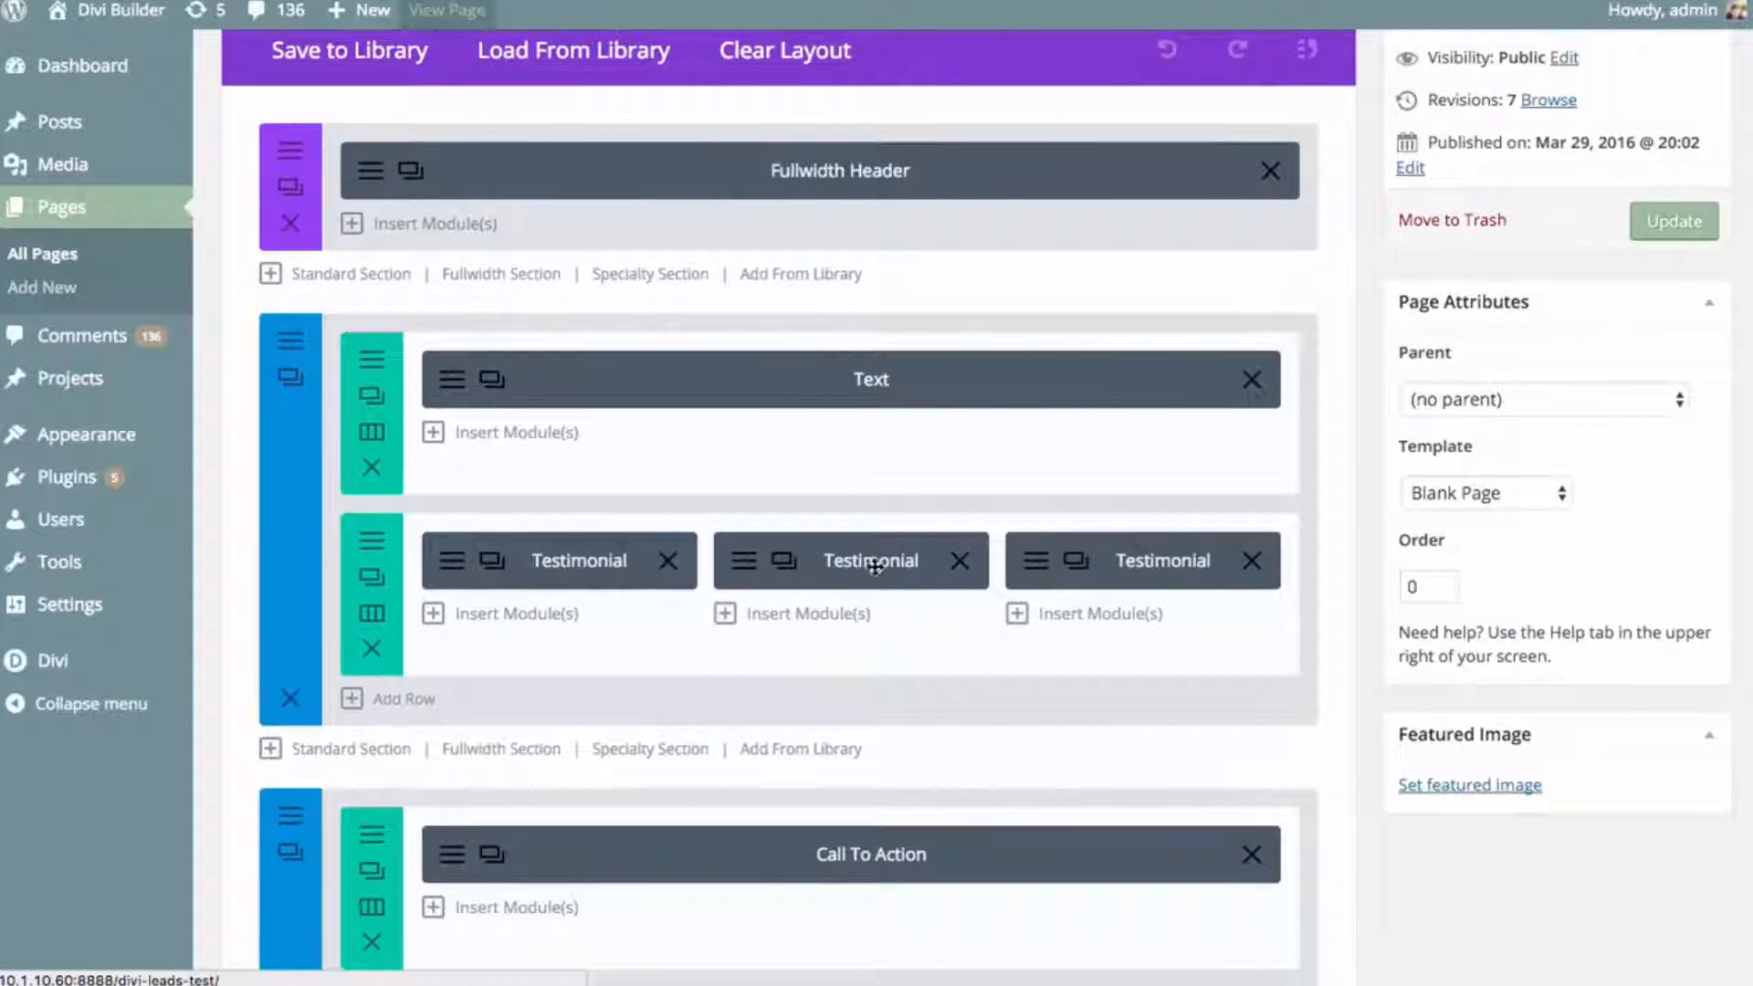
scroll(1082, 562, "down", 1)
scroll(1086, 560, "down", 1)
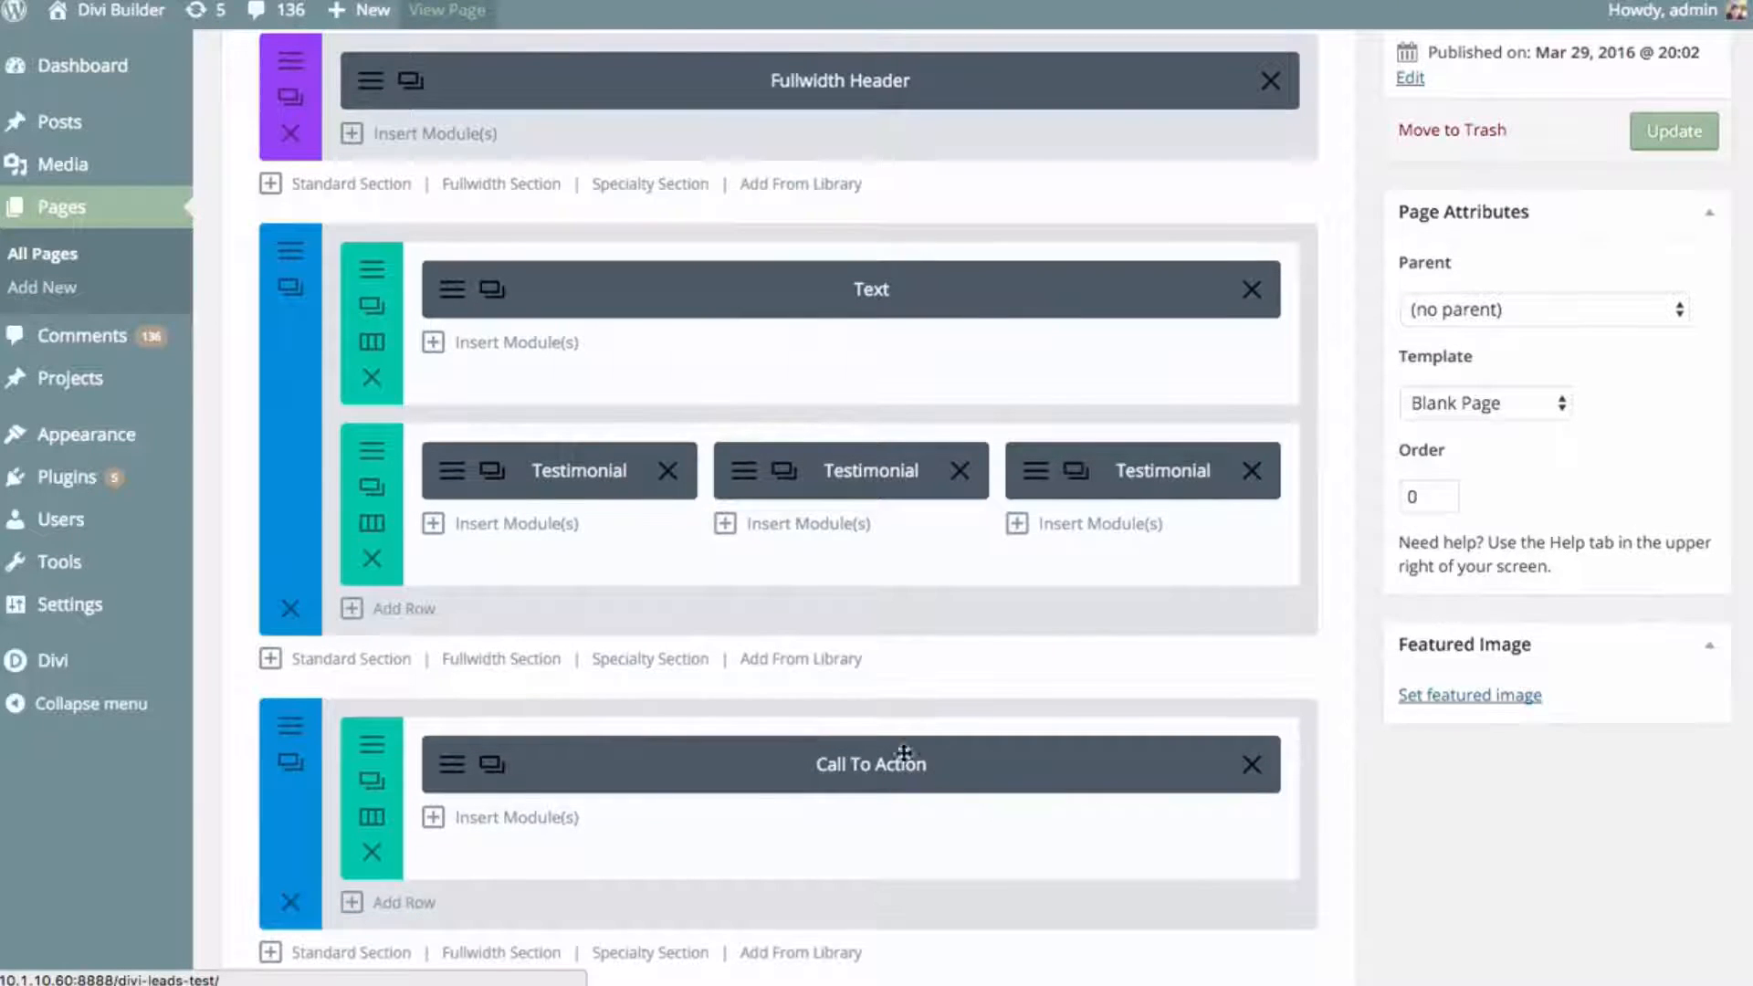
scroll(1494, 826, "up", 6)
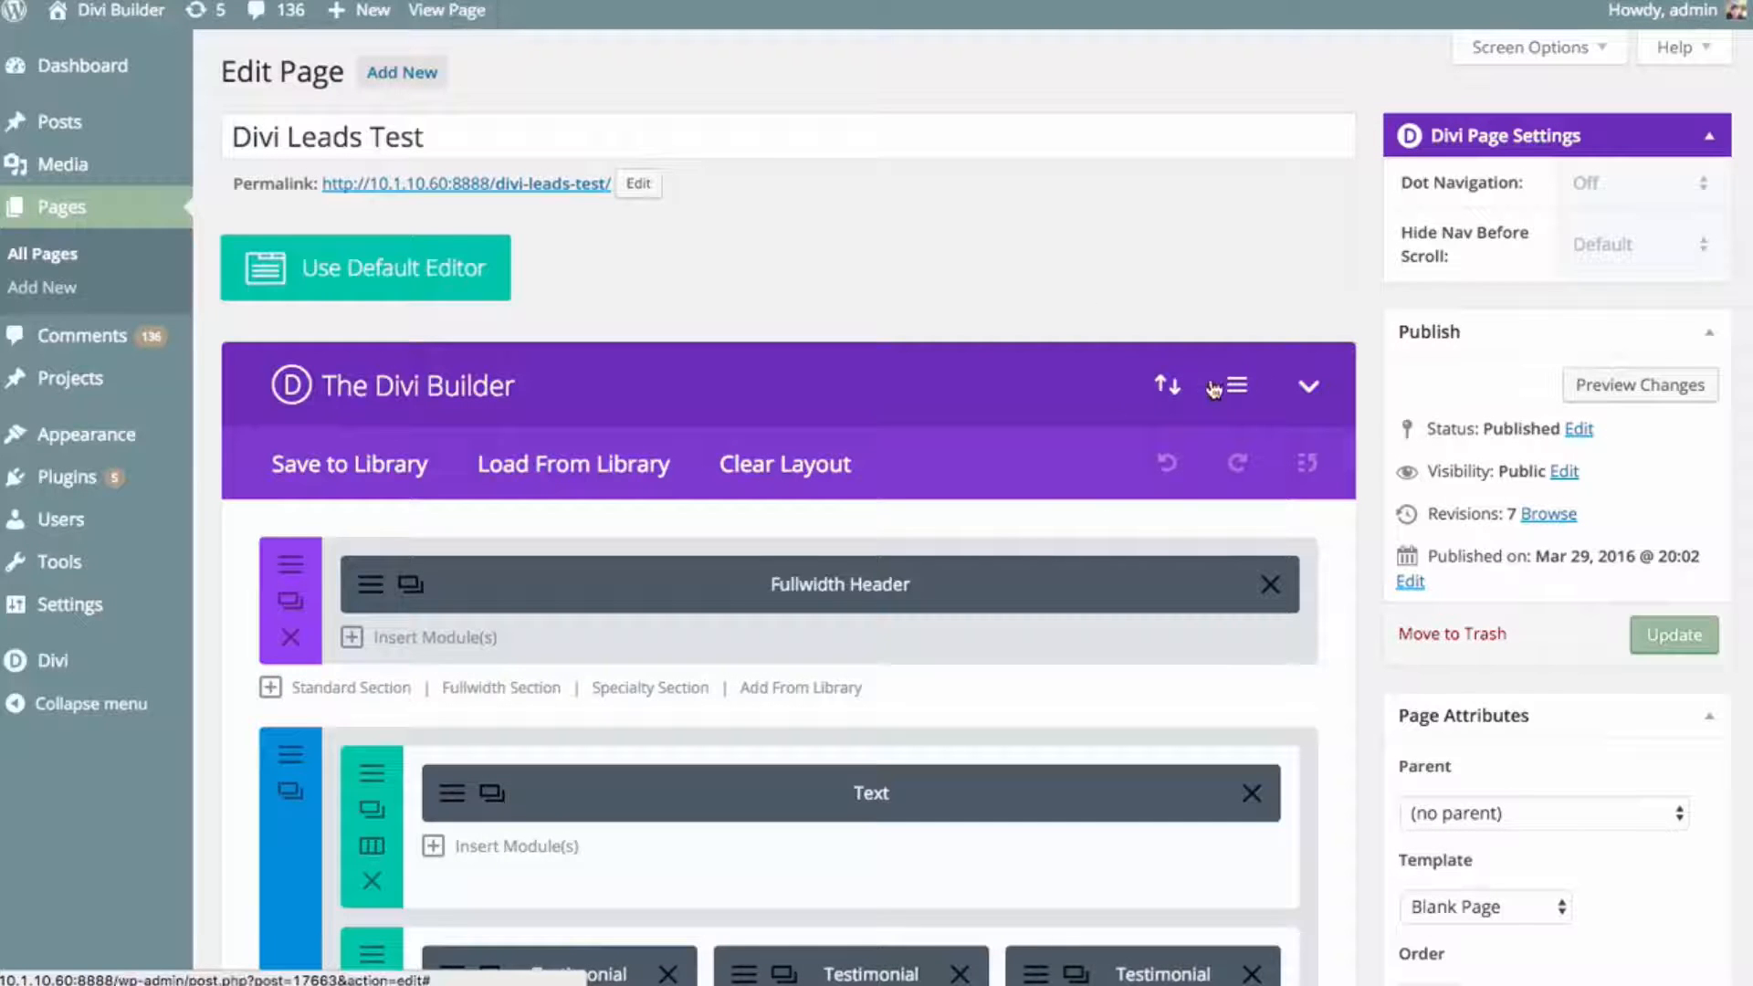
left_click(1237, 398)
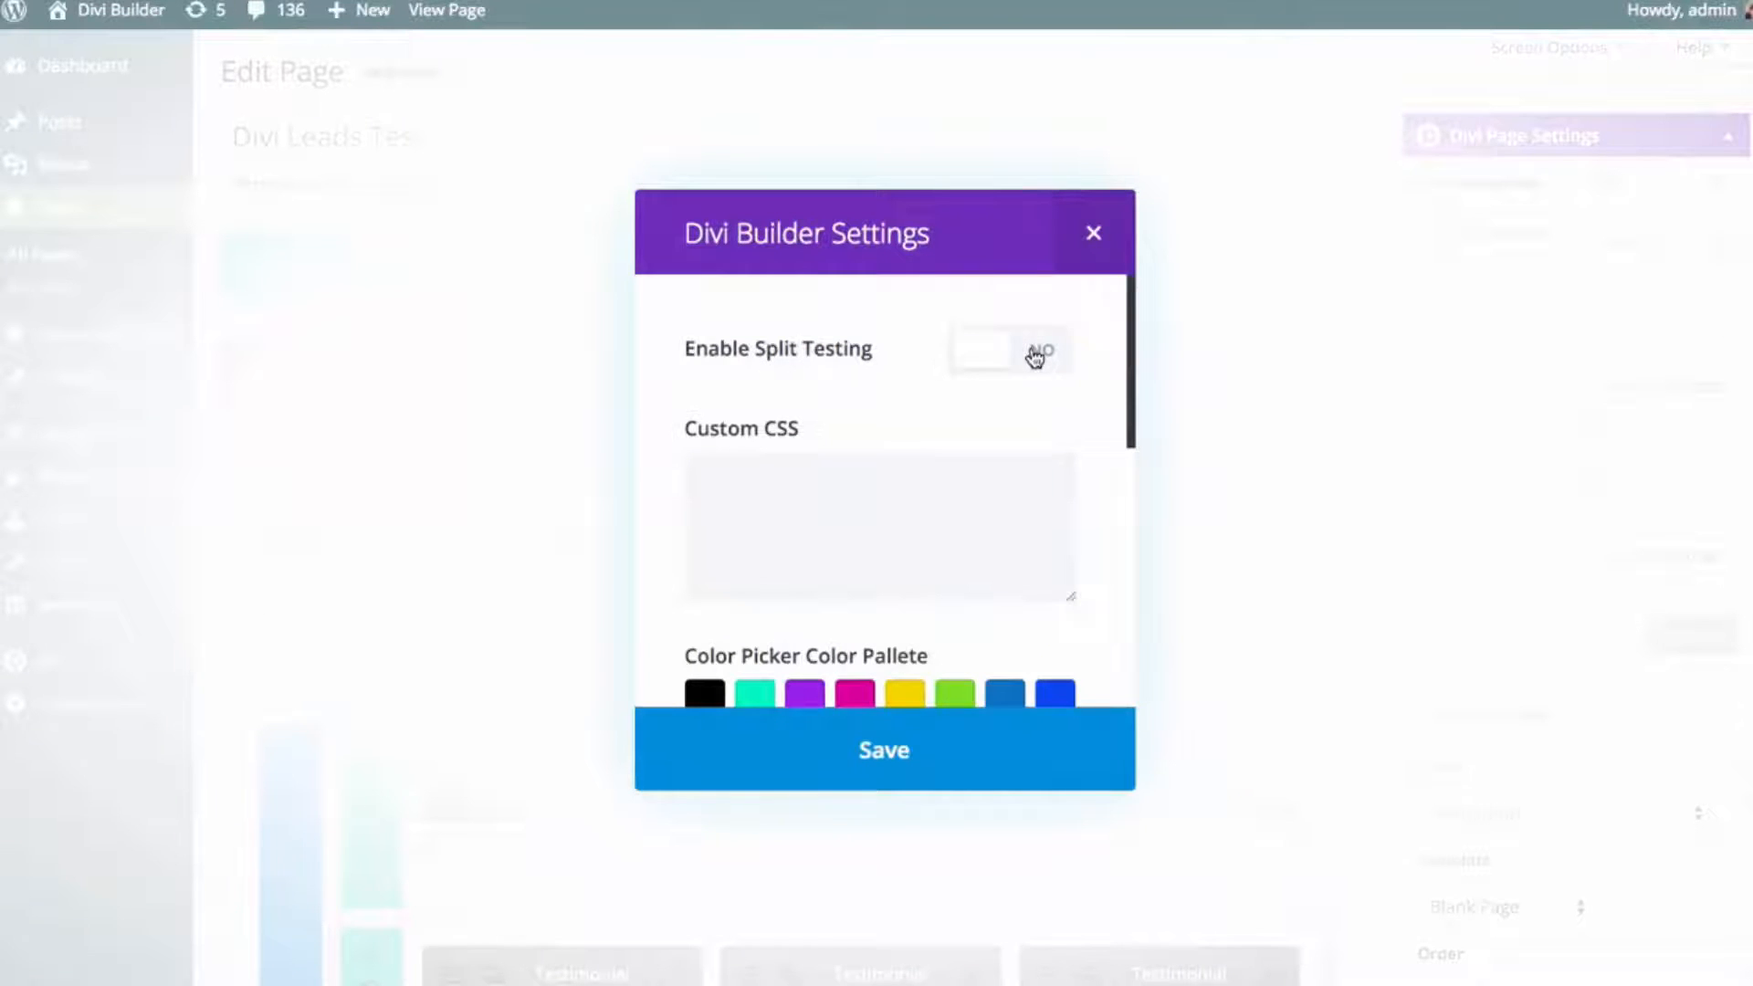
left_click(1038, 354)
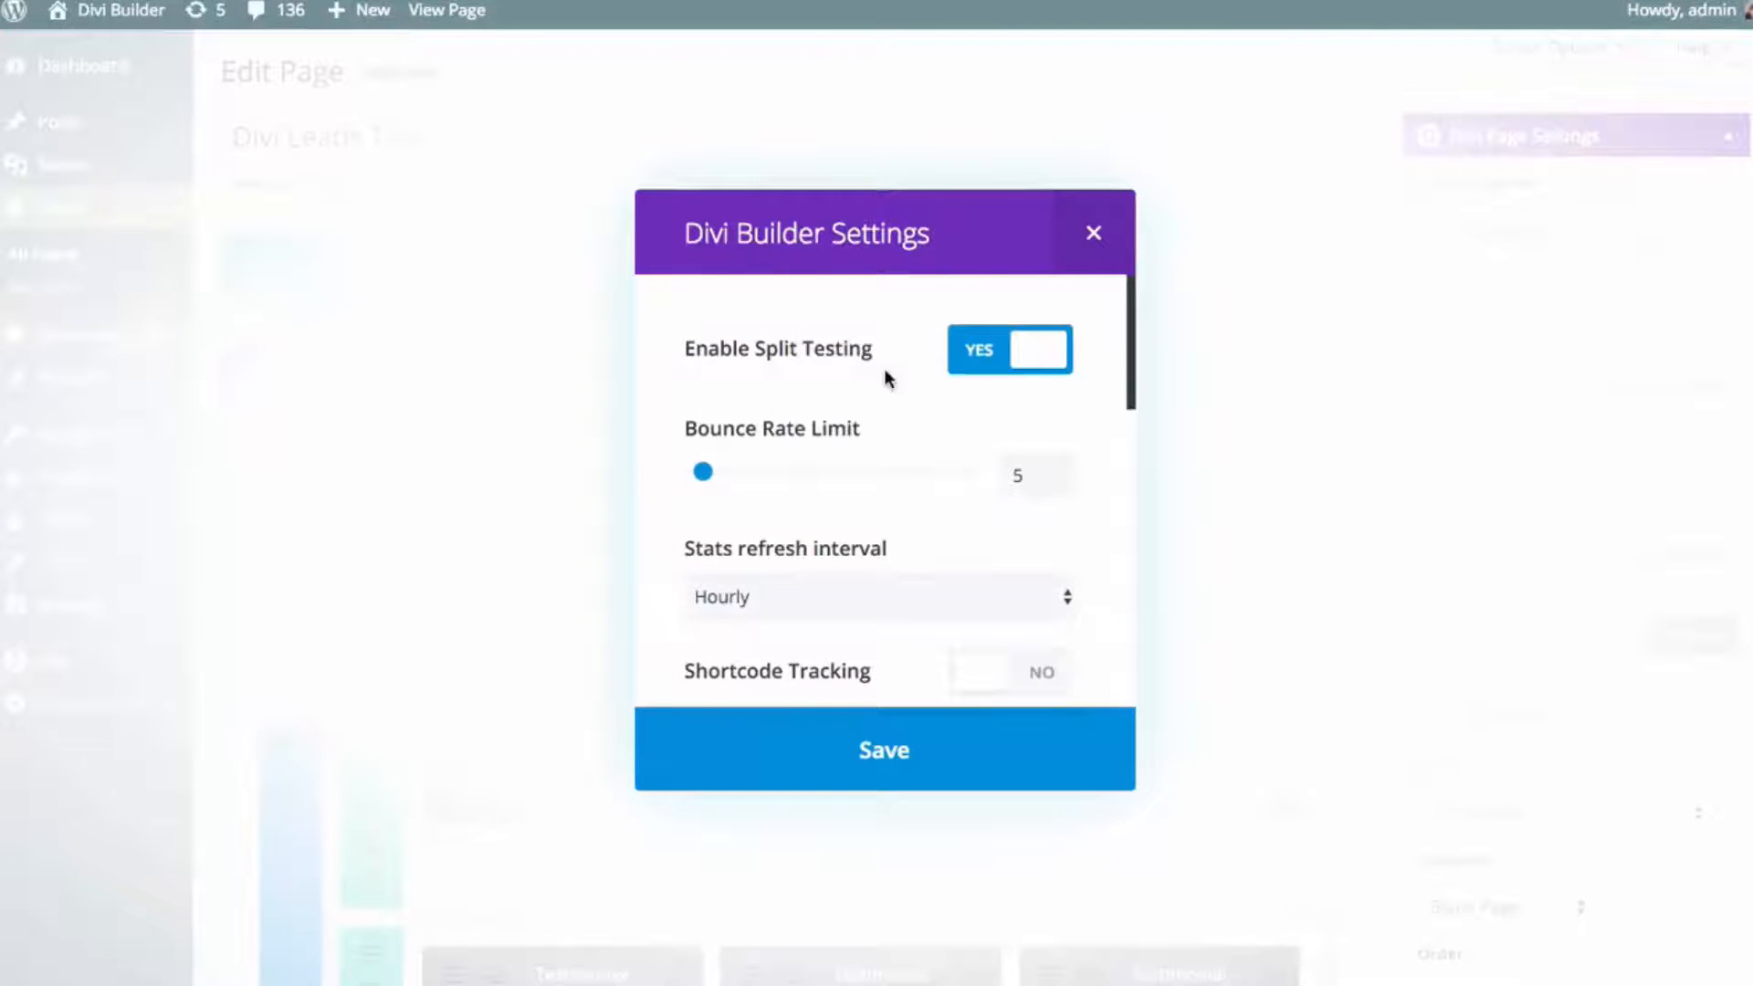
left_click(908, 755)
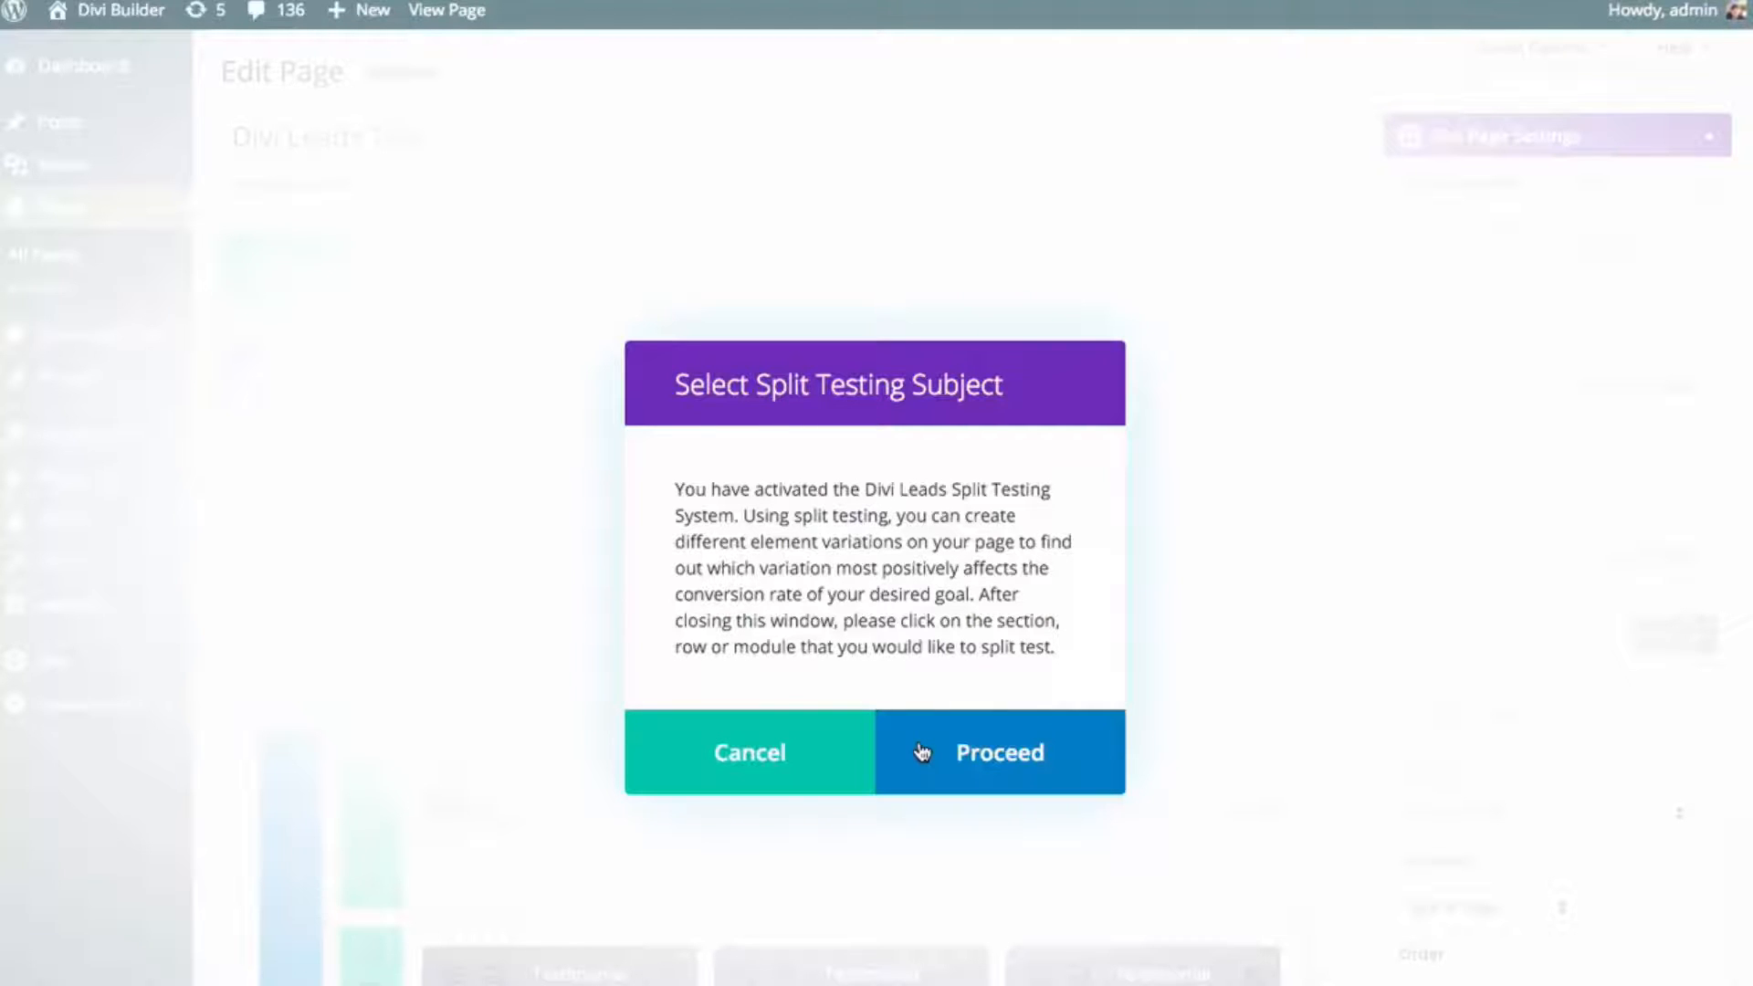
- Proceed with the split test setup and choose the Fullwidth Header module as the testing subject
left_click(1004, 755)
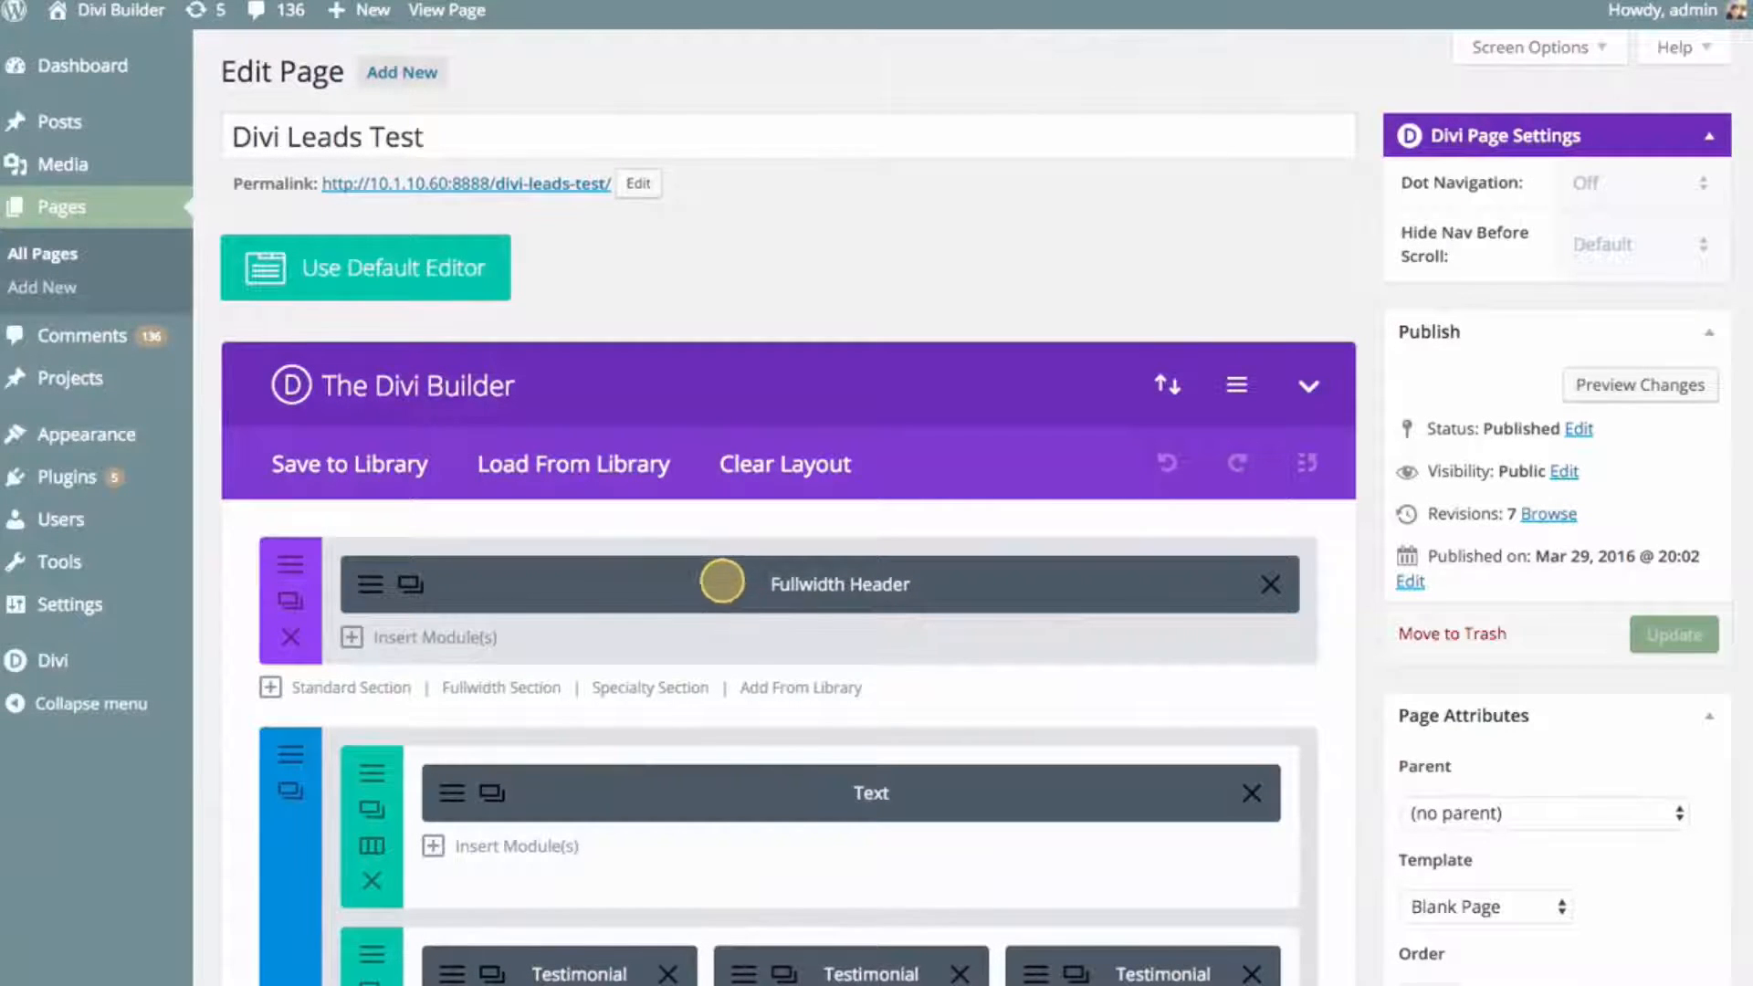
left_click(722, 582)
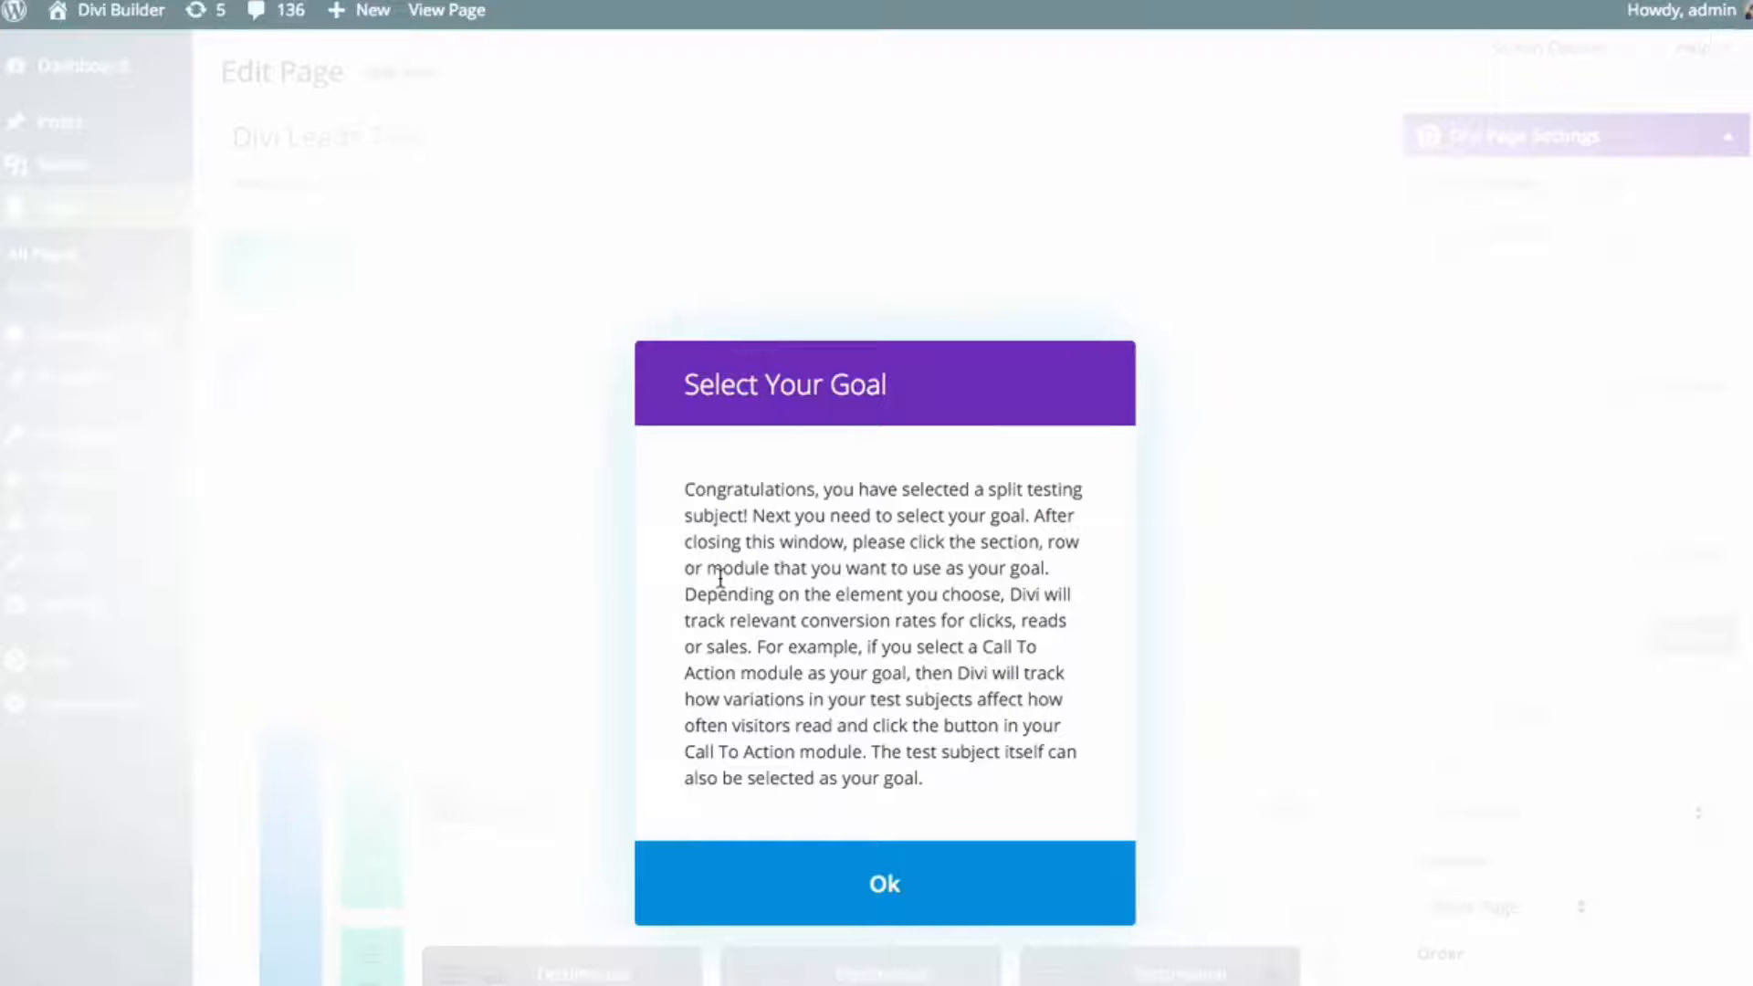
left_click(834, 881)
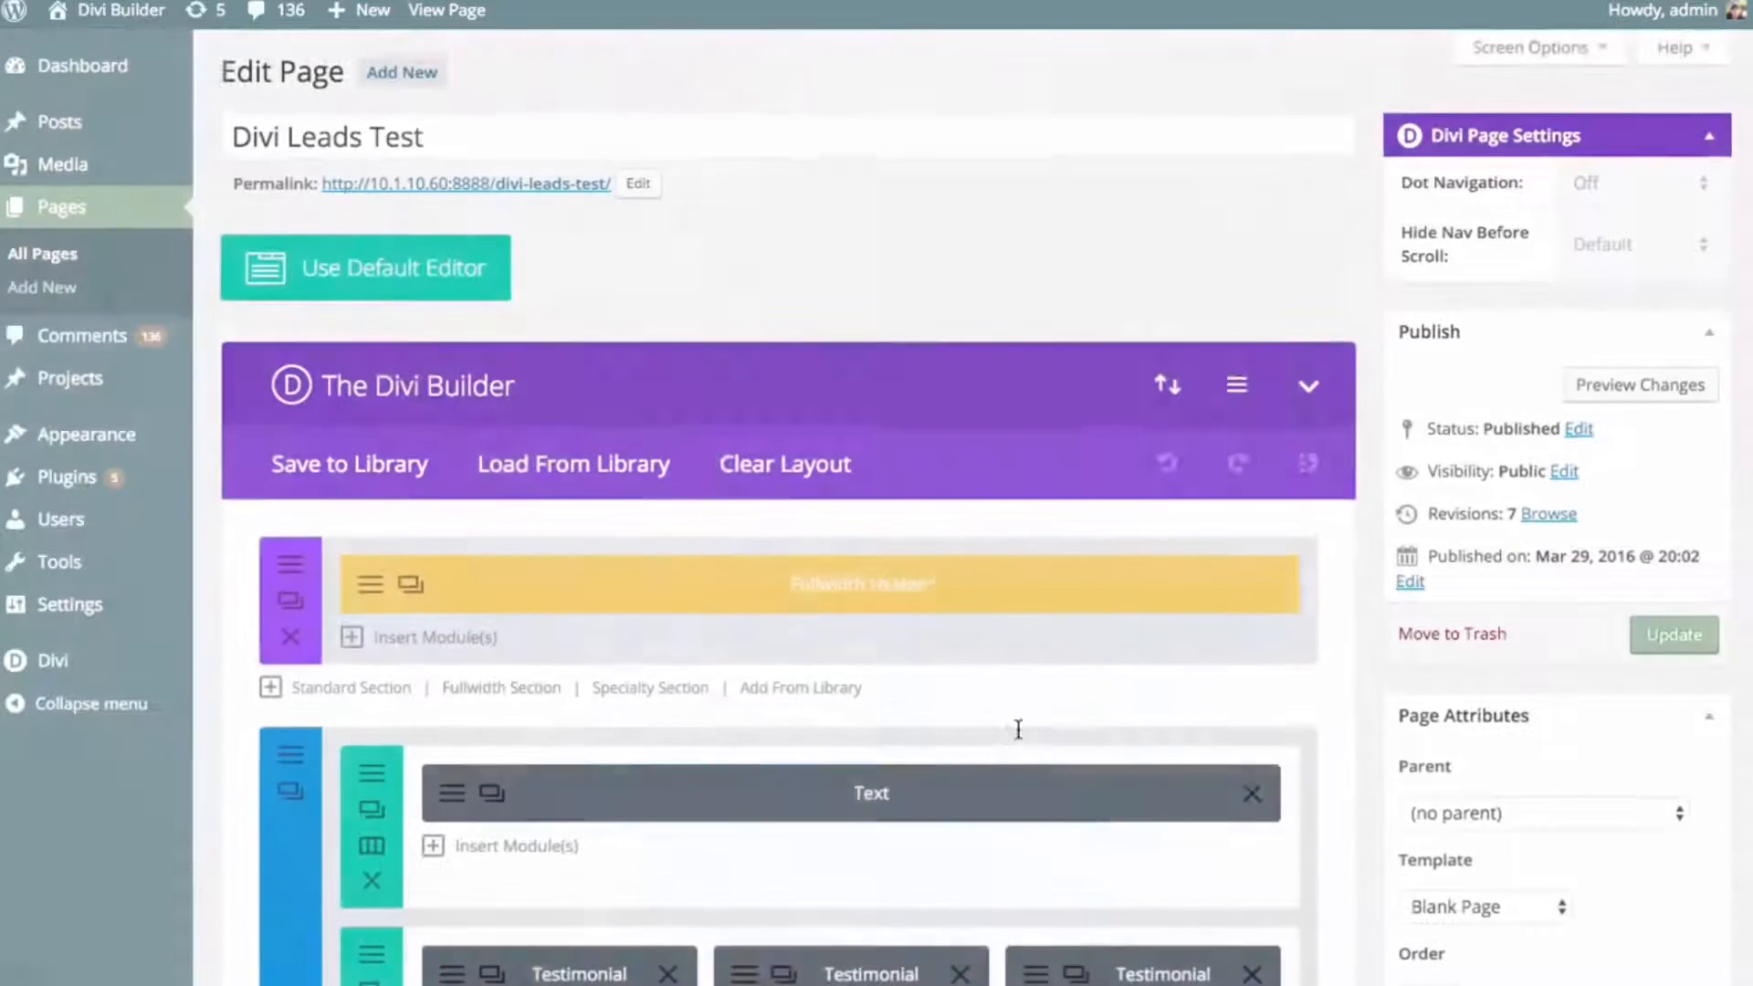
- Choose the Call To Action module as the split test's goal and accept the subject variations notice
scroll(1018, 730, "down", 4)
scroll(758, 743, "down", 4)
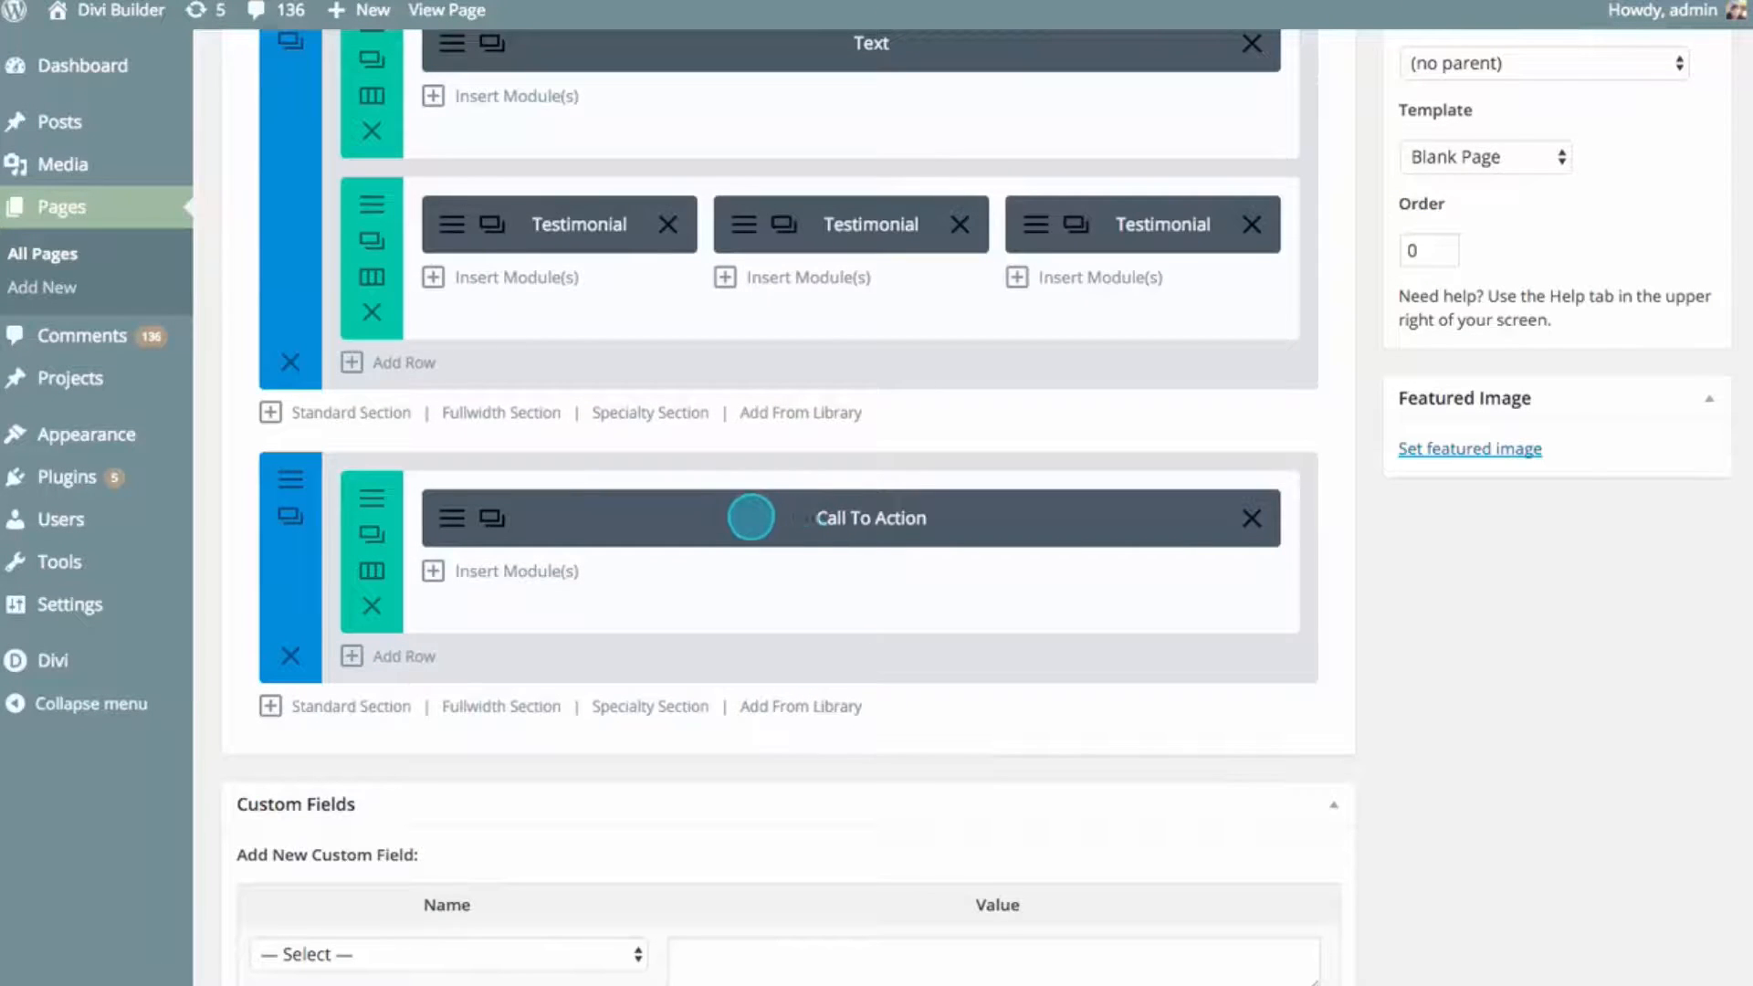
mouse_move(750, 518)
left_mouse_down()
mouse_move(795, 512)
mouse_move(751, 510)
left_mouse_up()
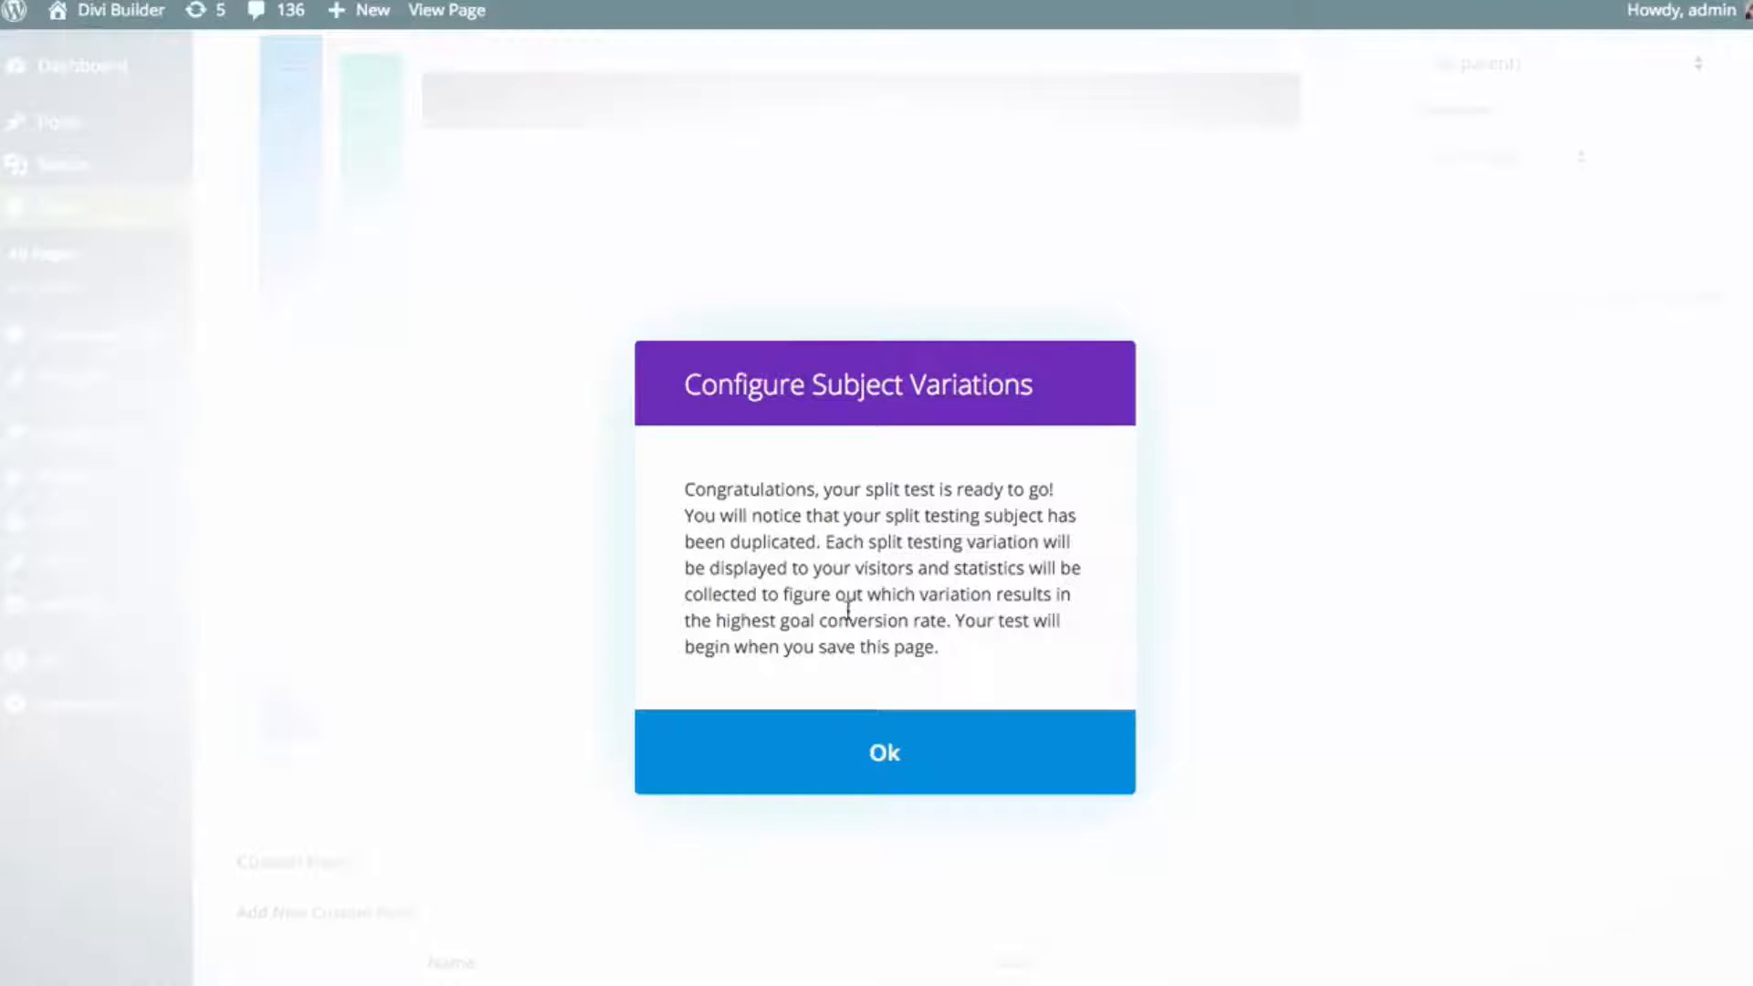
left_click(877, 751)
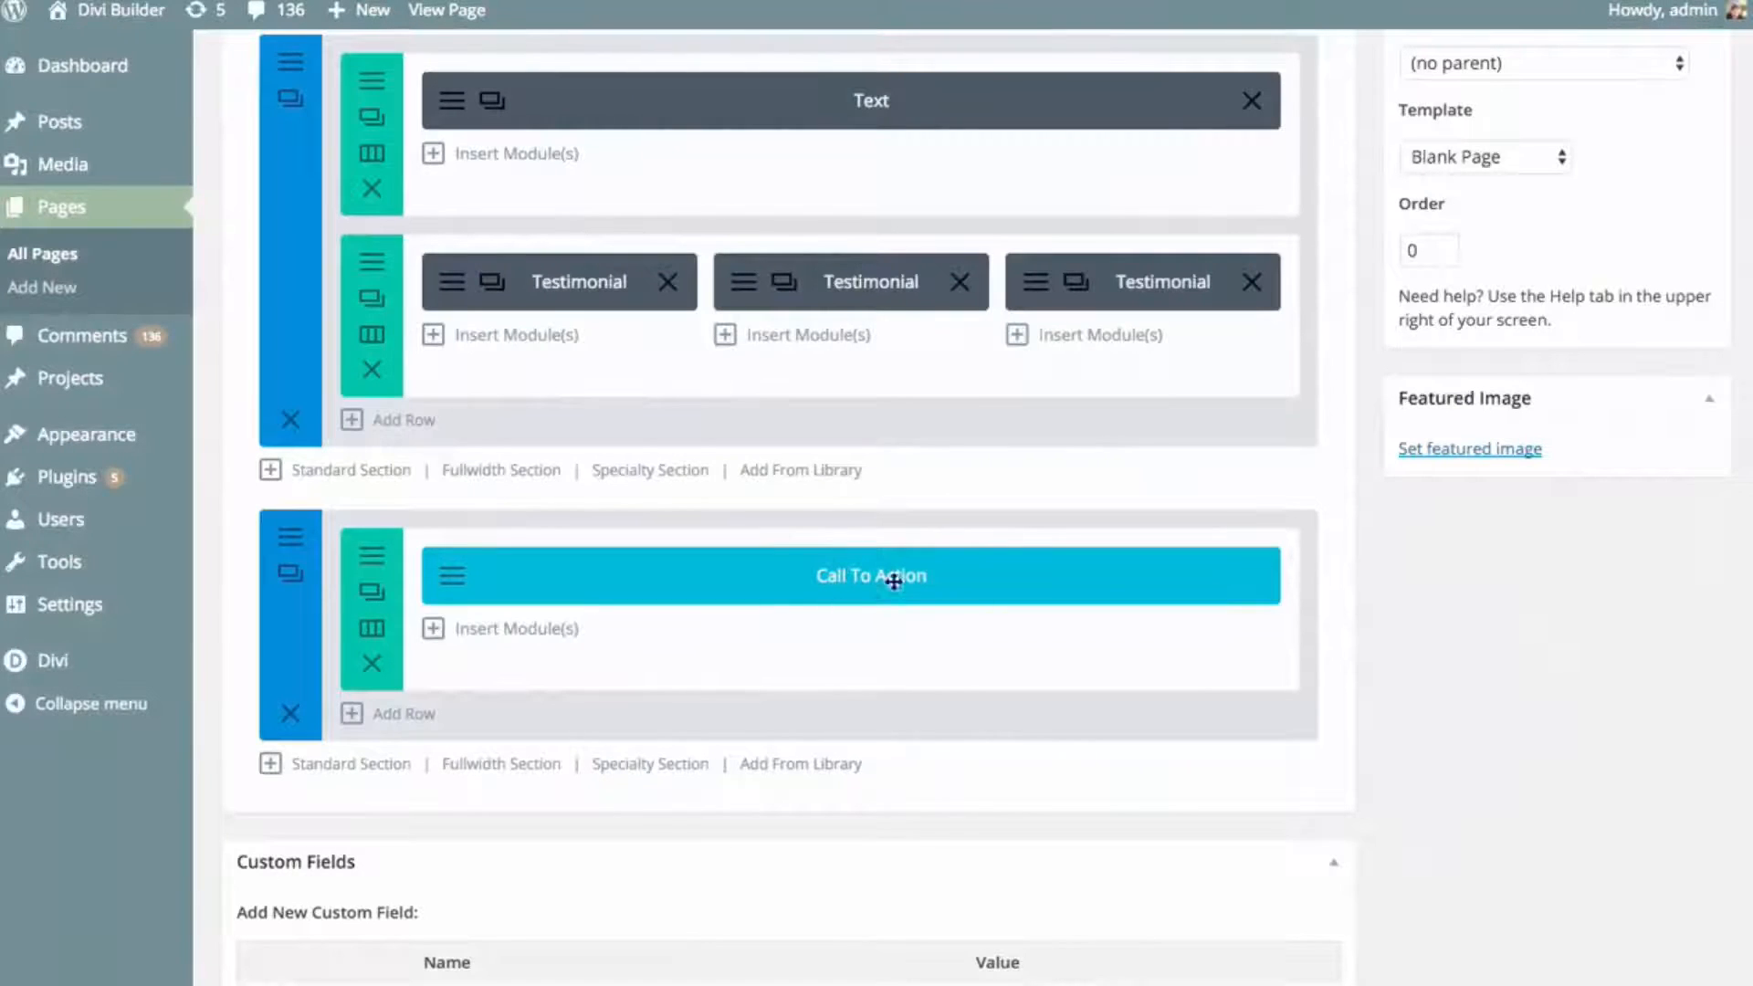
- Duplicate the Fullwidth Header test subject three more times to make five variations
scroll(901, 656, "up", 1)
scroll(901, 655, "up", 6)
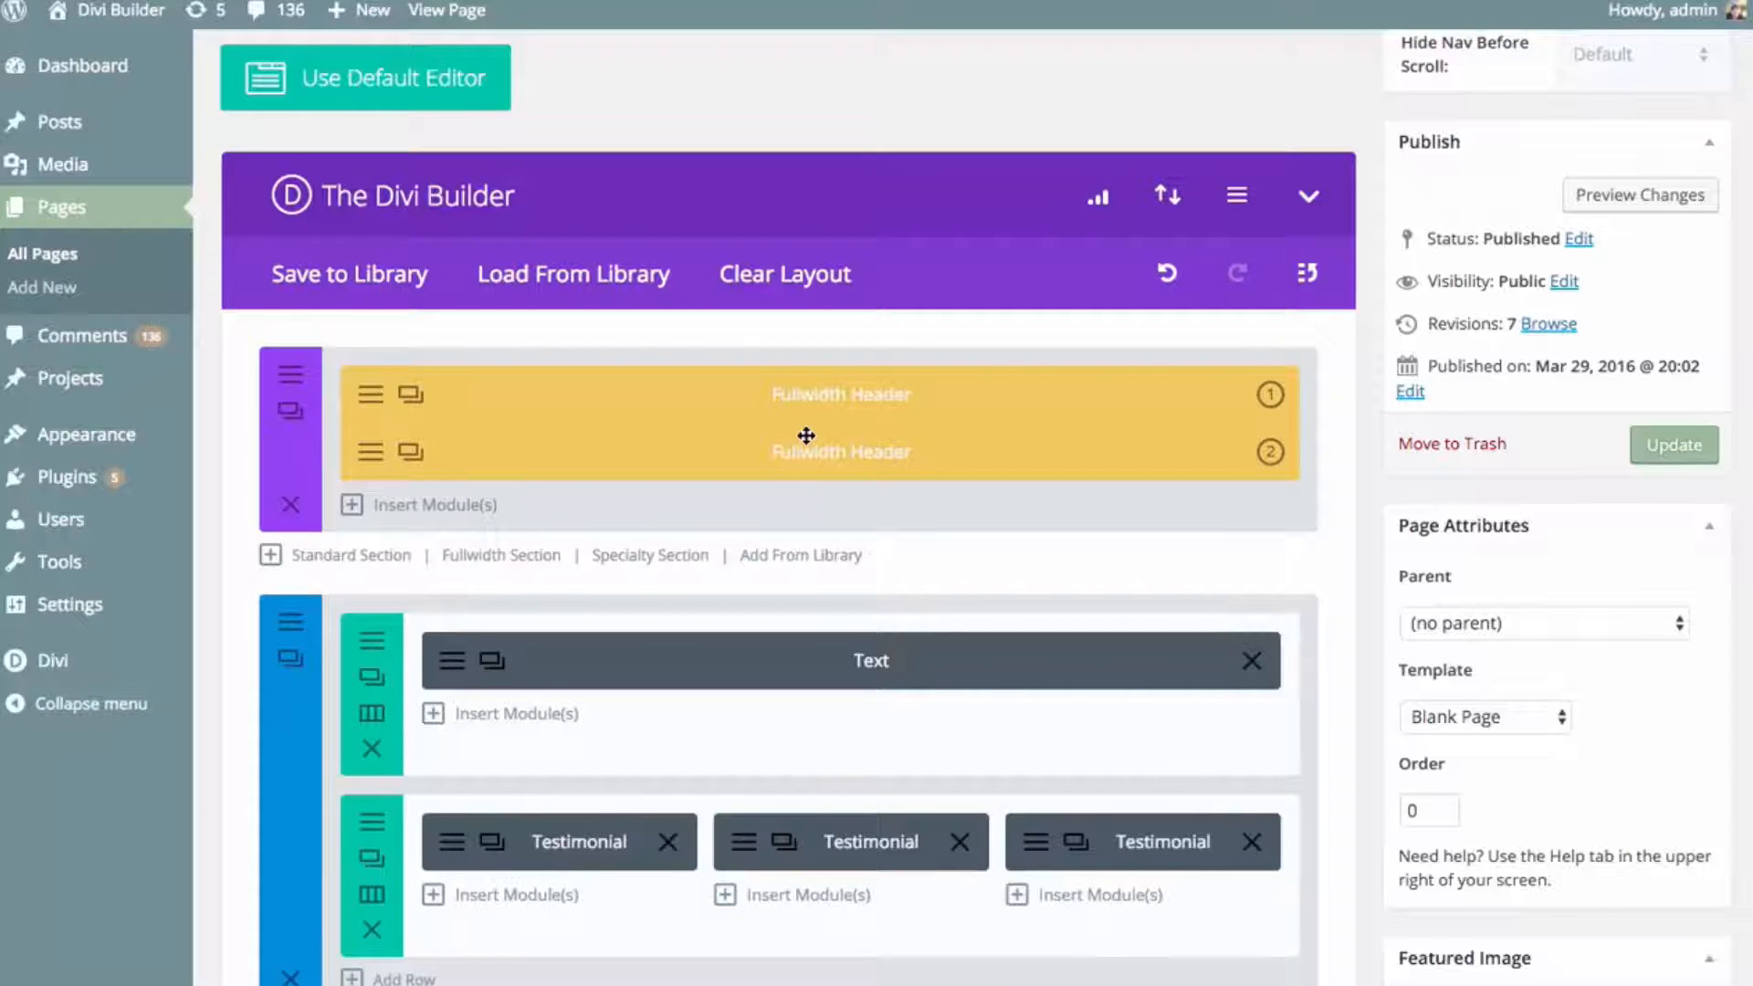
scroll(710, 433, "up", 1)
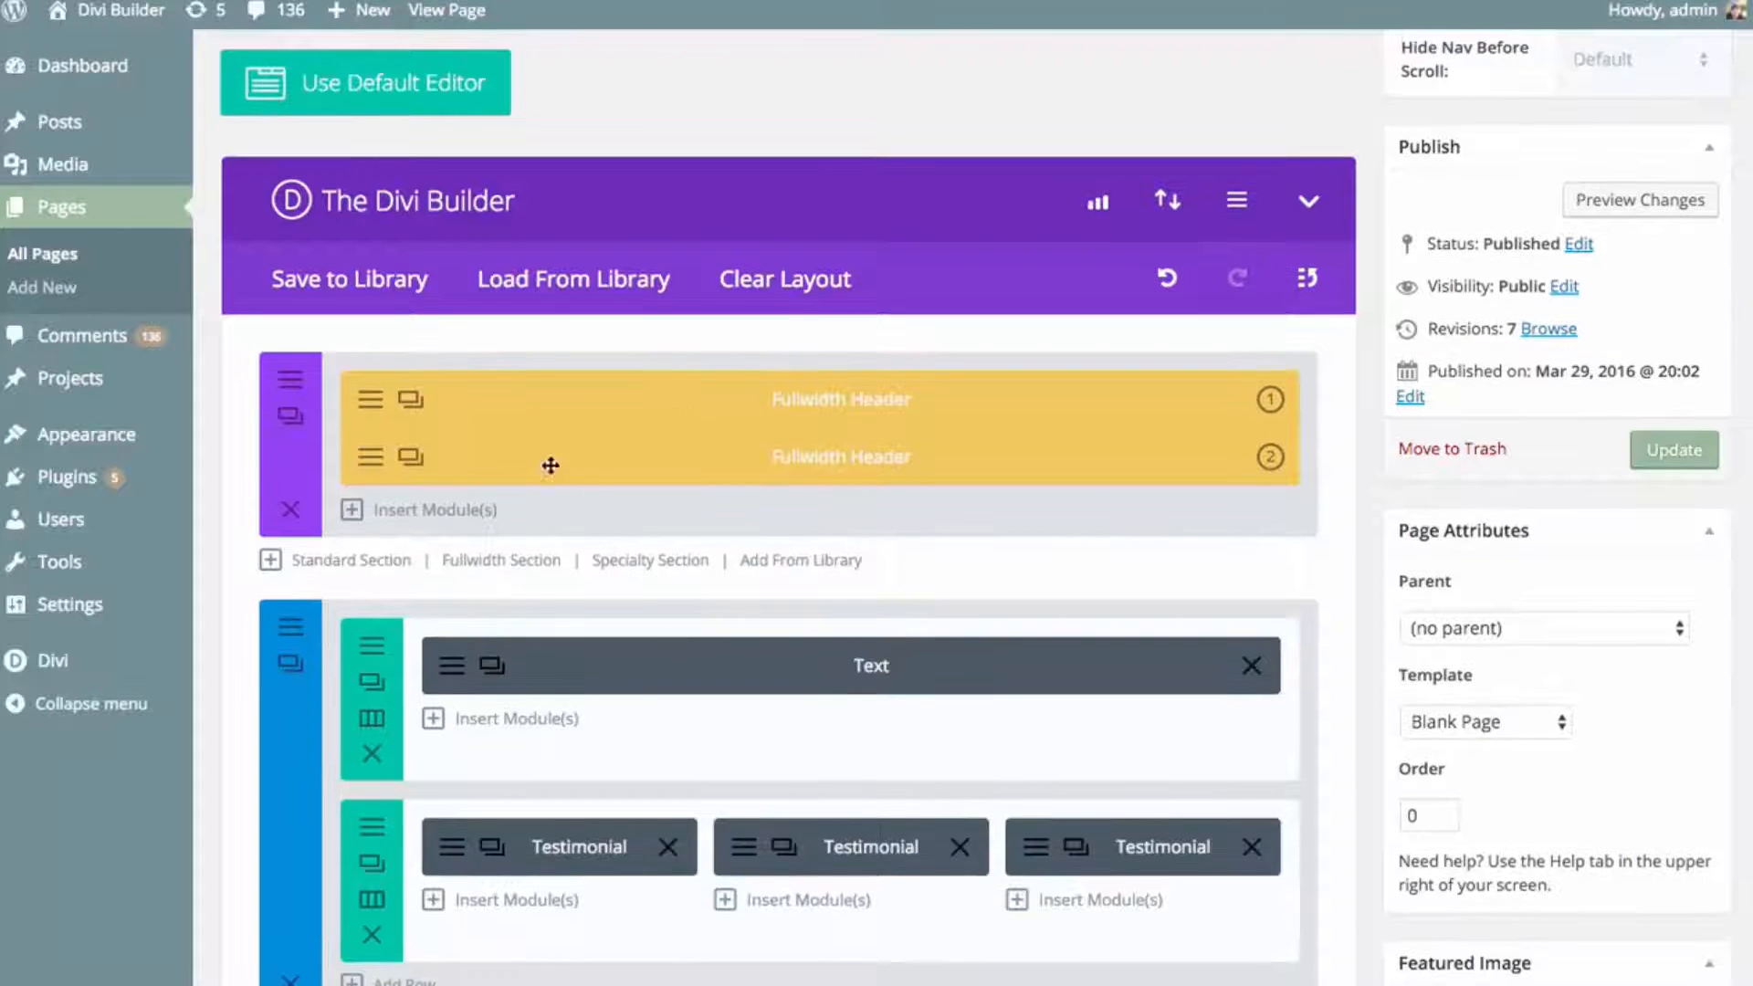
left_click(410, 457)
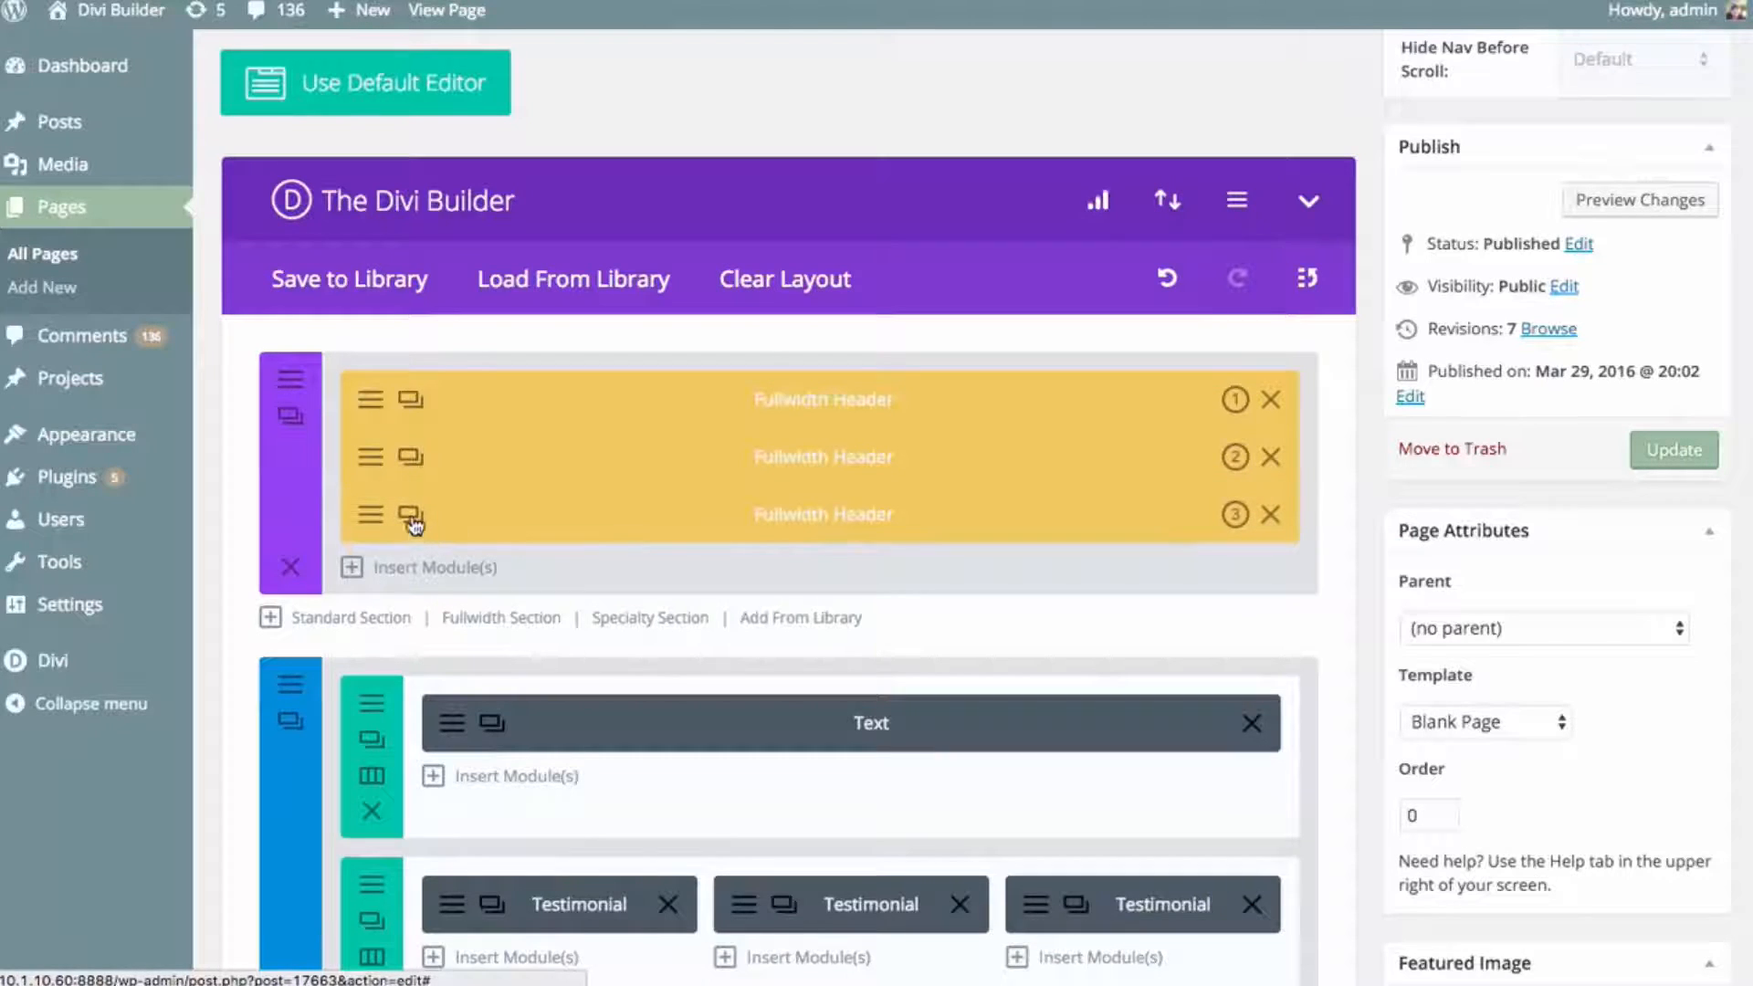
left_click(411, 514)
left_click(410, 573)
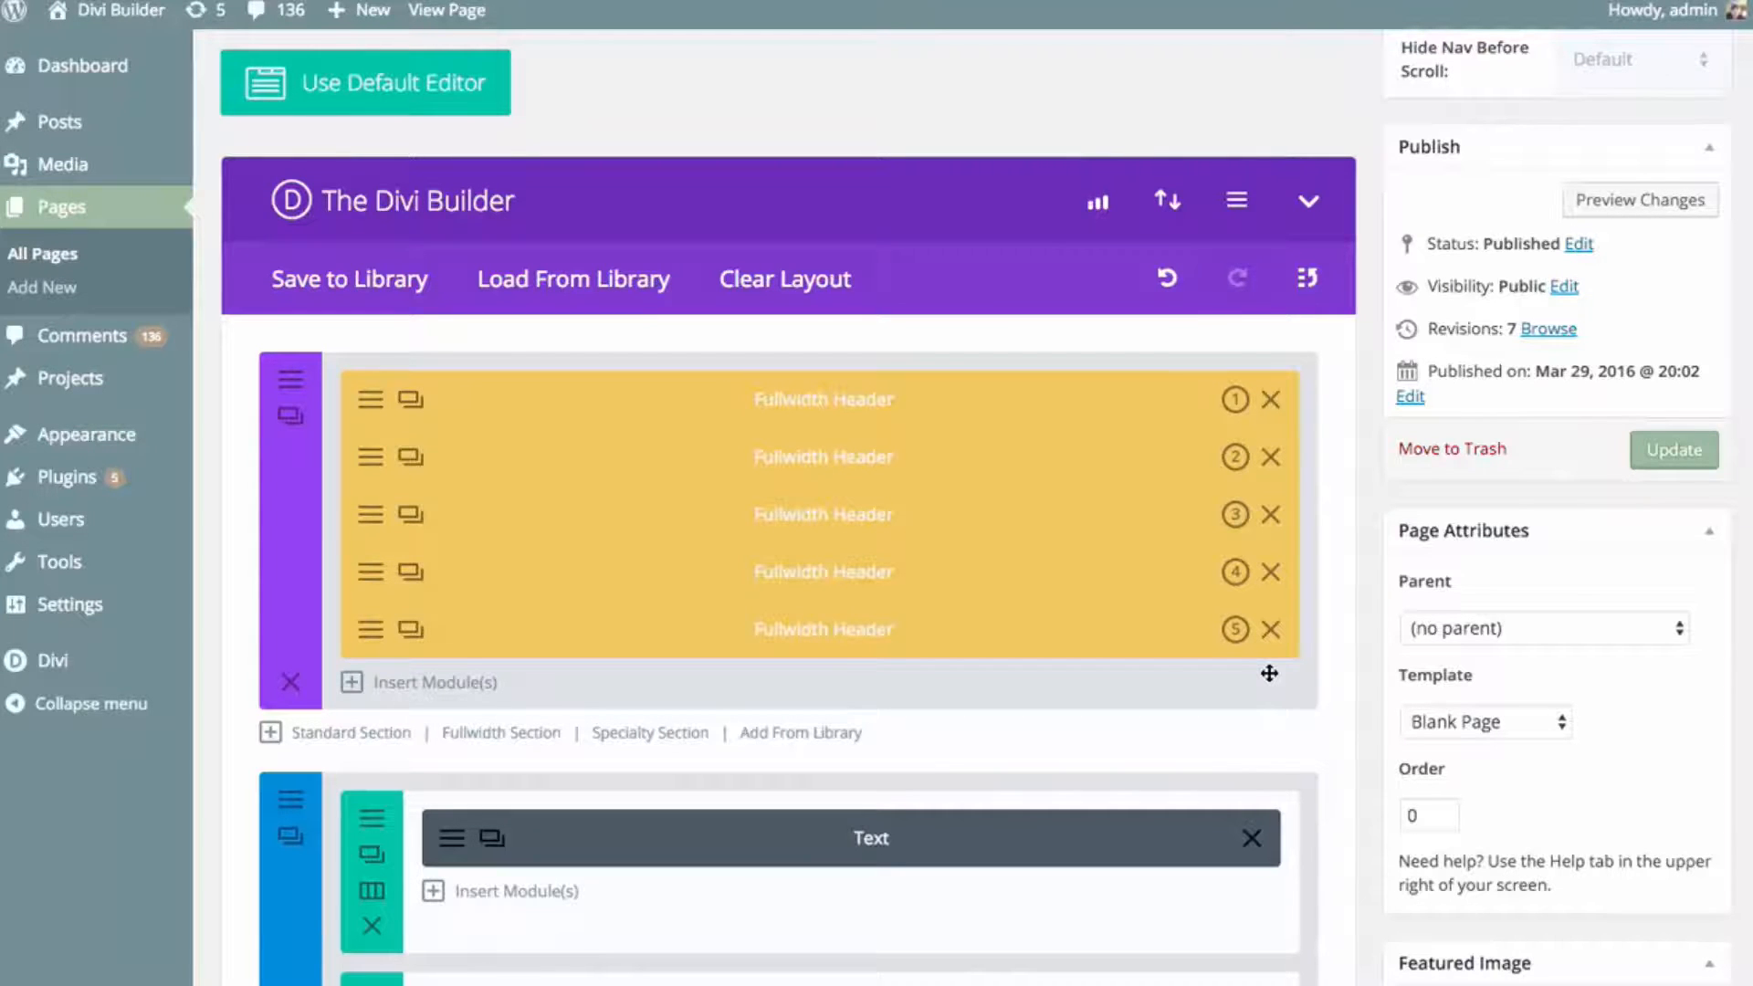
- Delete the three extra Fullwidth Header variations, keeping only variations 1 and 2
scroll(1236, 639, "down", 5)
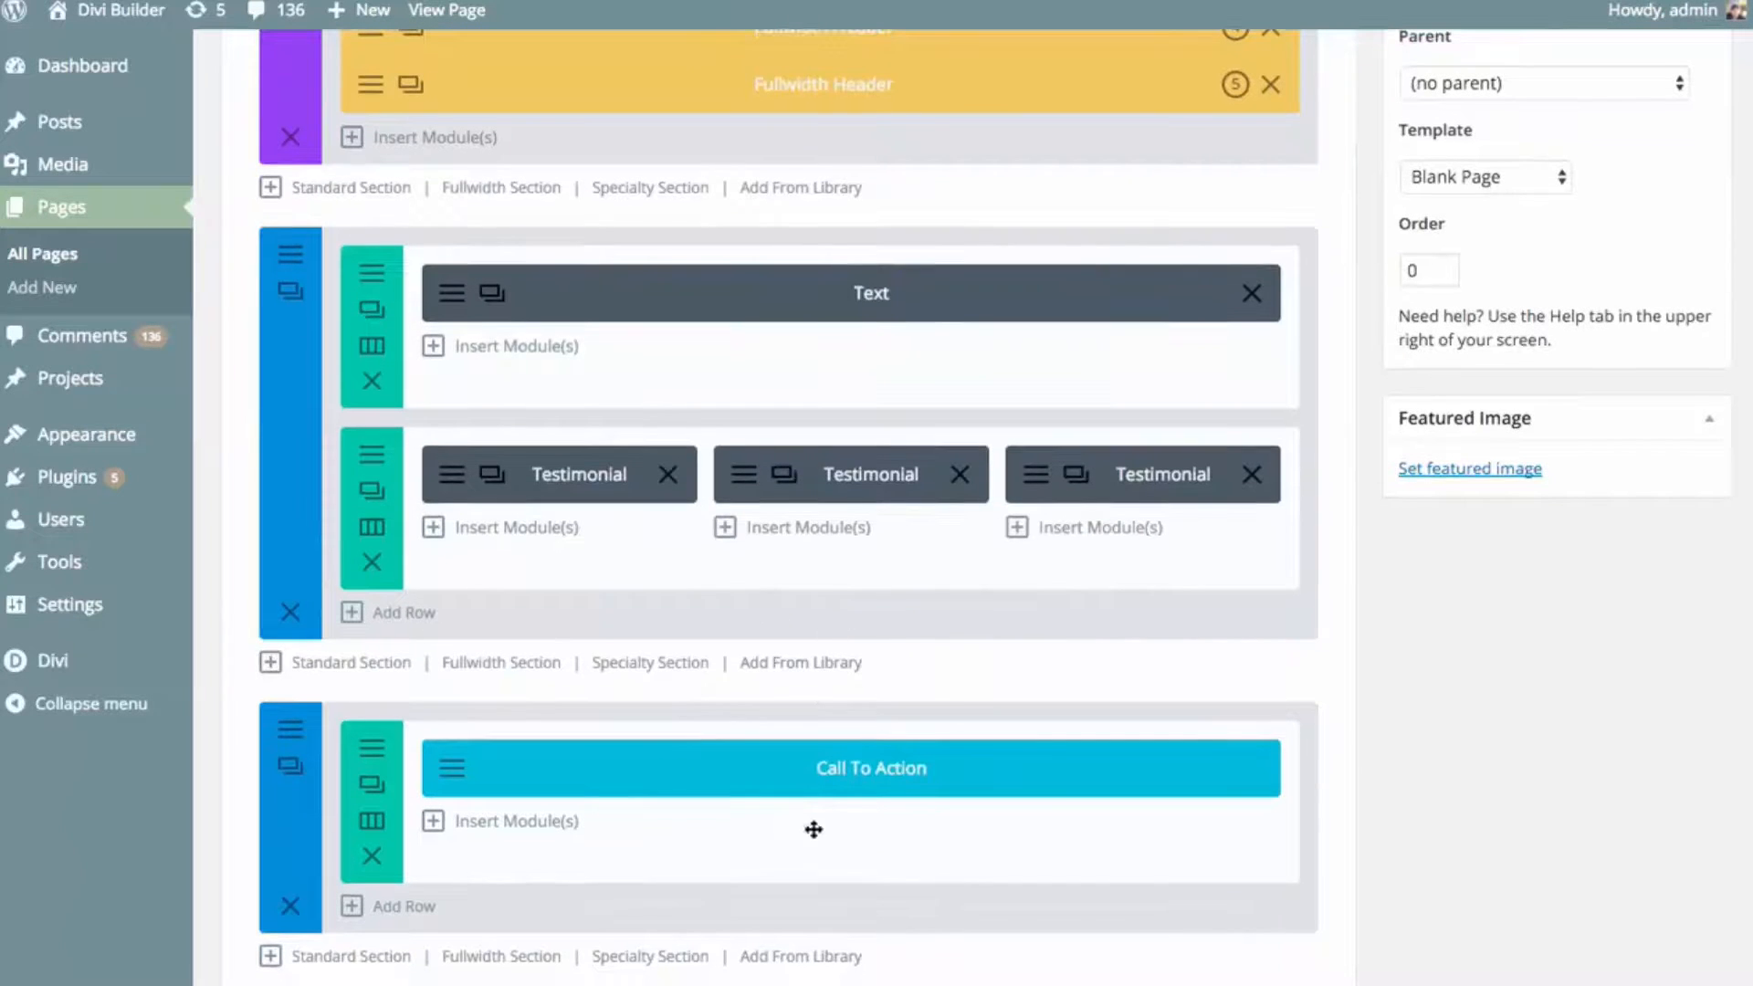
scroll(932, 725, "up", 5)
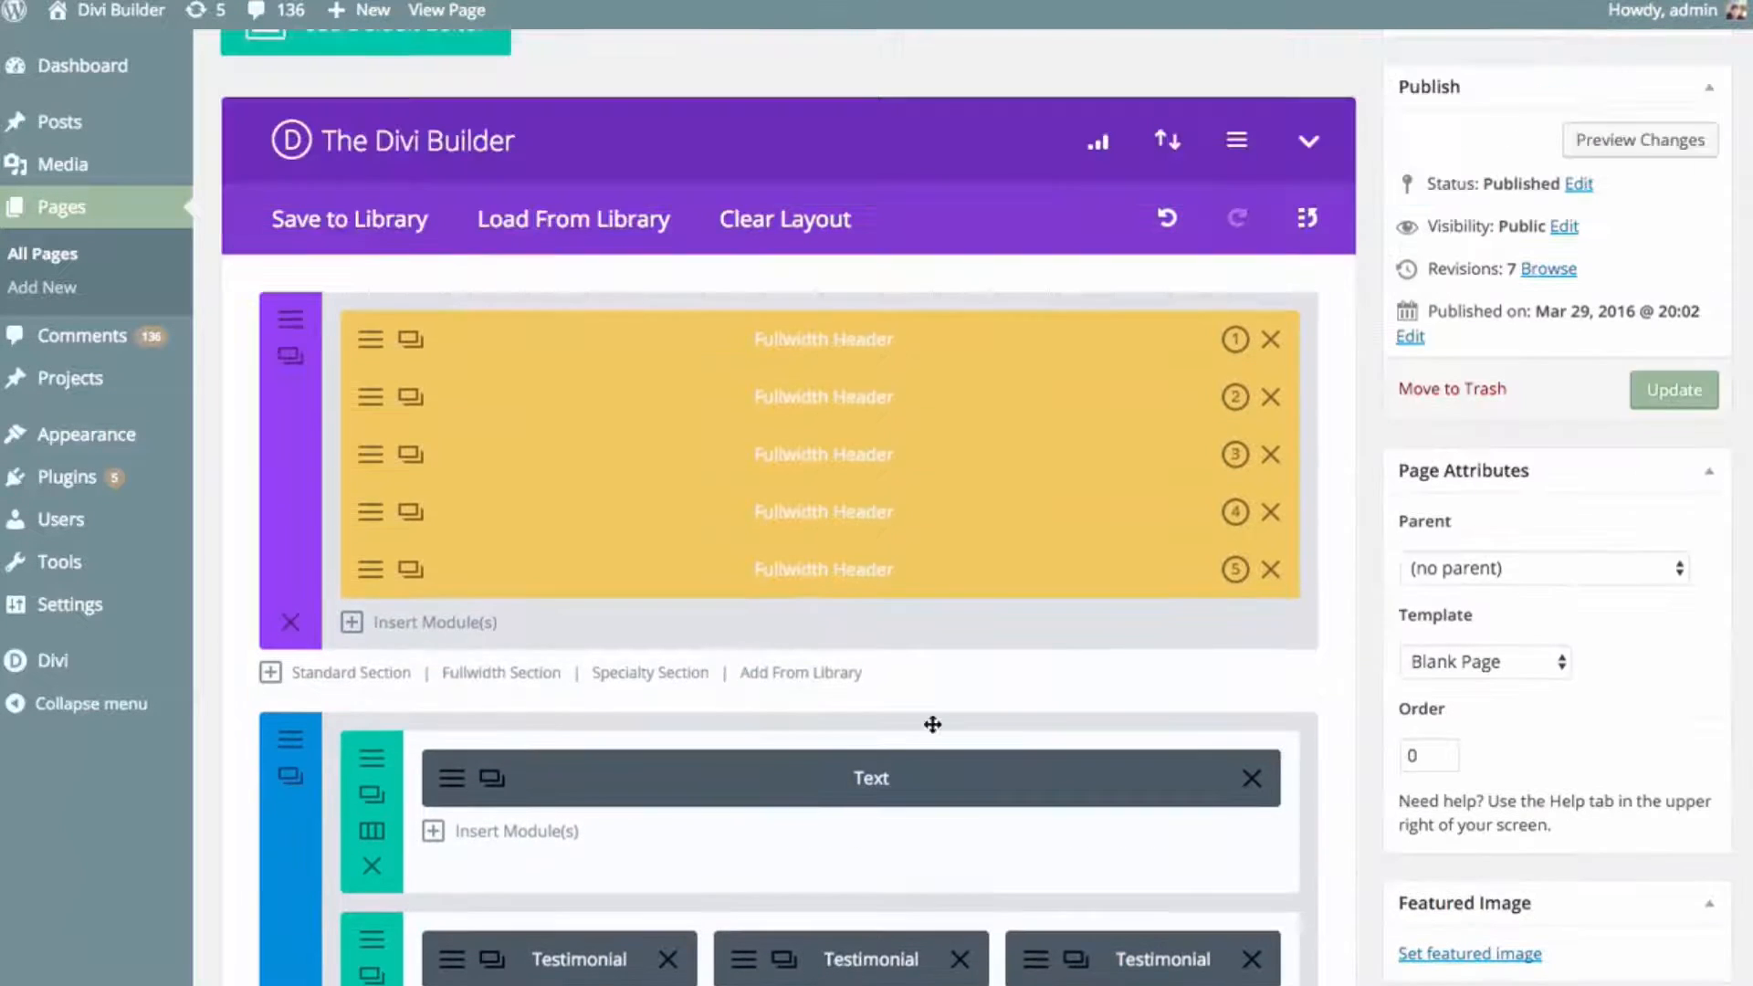
double_click(1270, 454)
left_click(1270, 454)
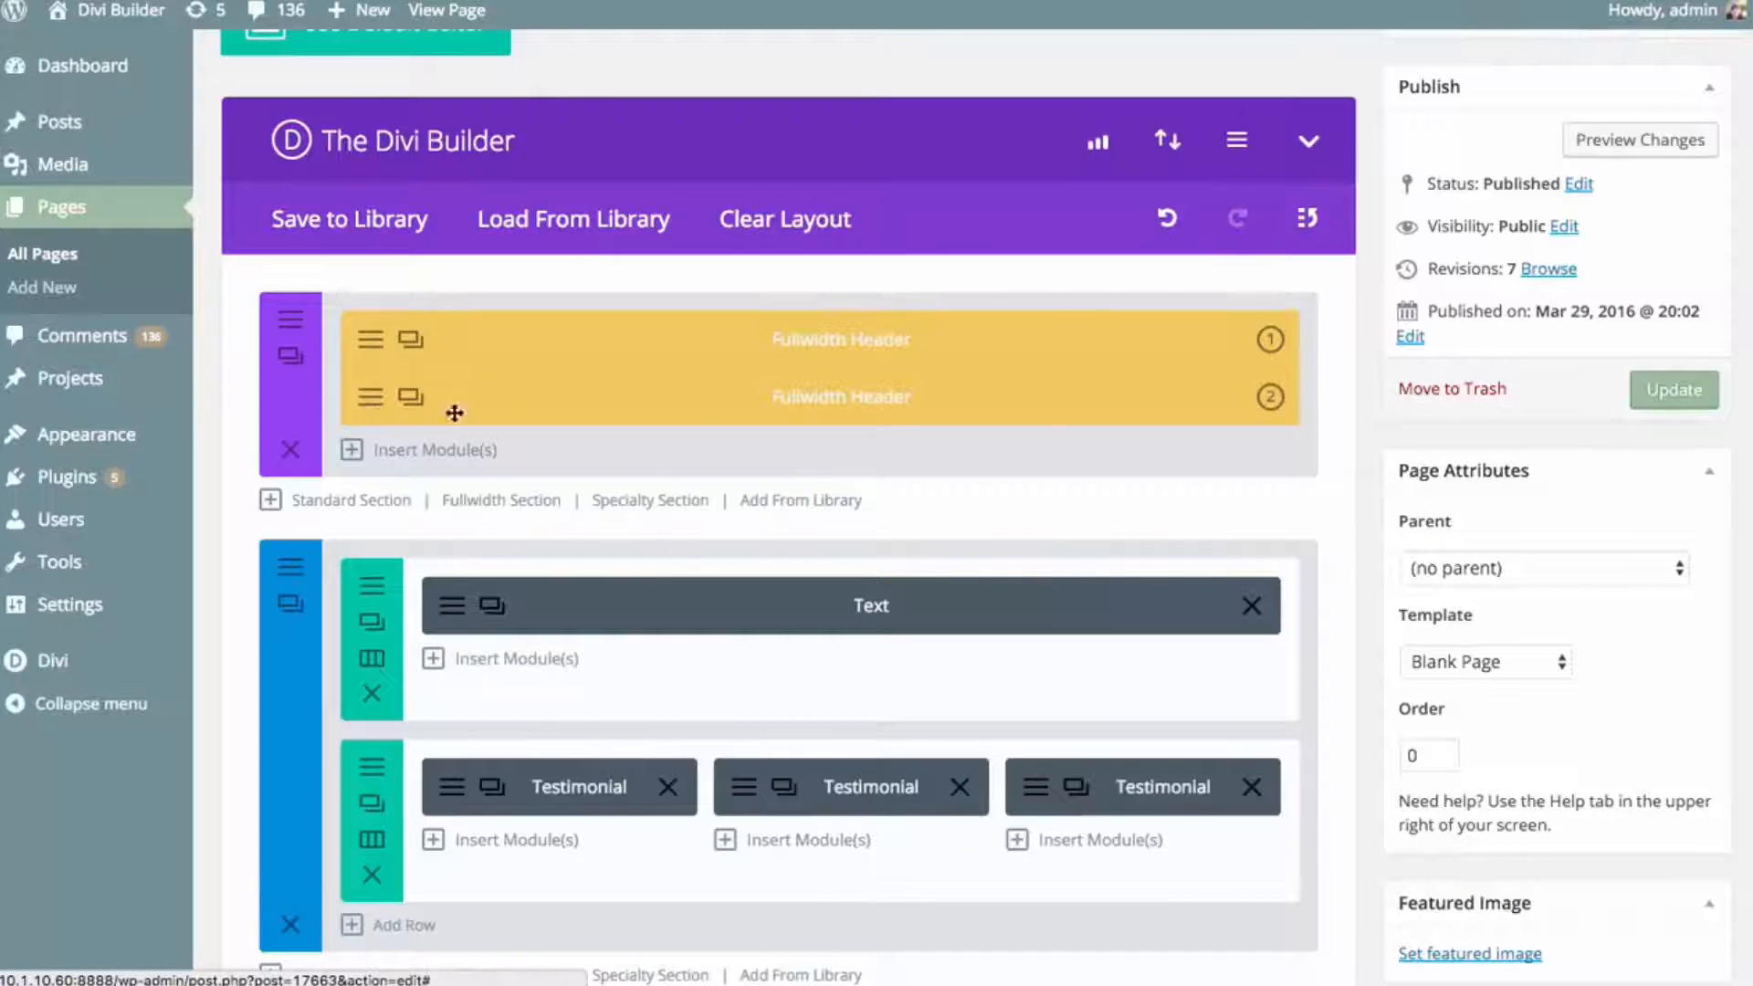
- Check the title in the first Fullwidth Header variation's settings and close them without changes
mouse_move(849, 414)
left_mouse_down()
mouse_move(830, 396)
mouse_move(838, 430)
mouse_move(839, 402)
left_mouse_up()
left_click(411, 340)
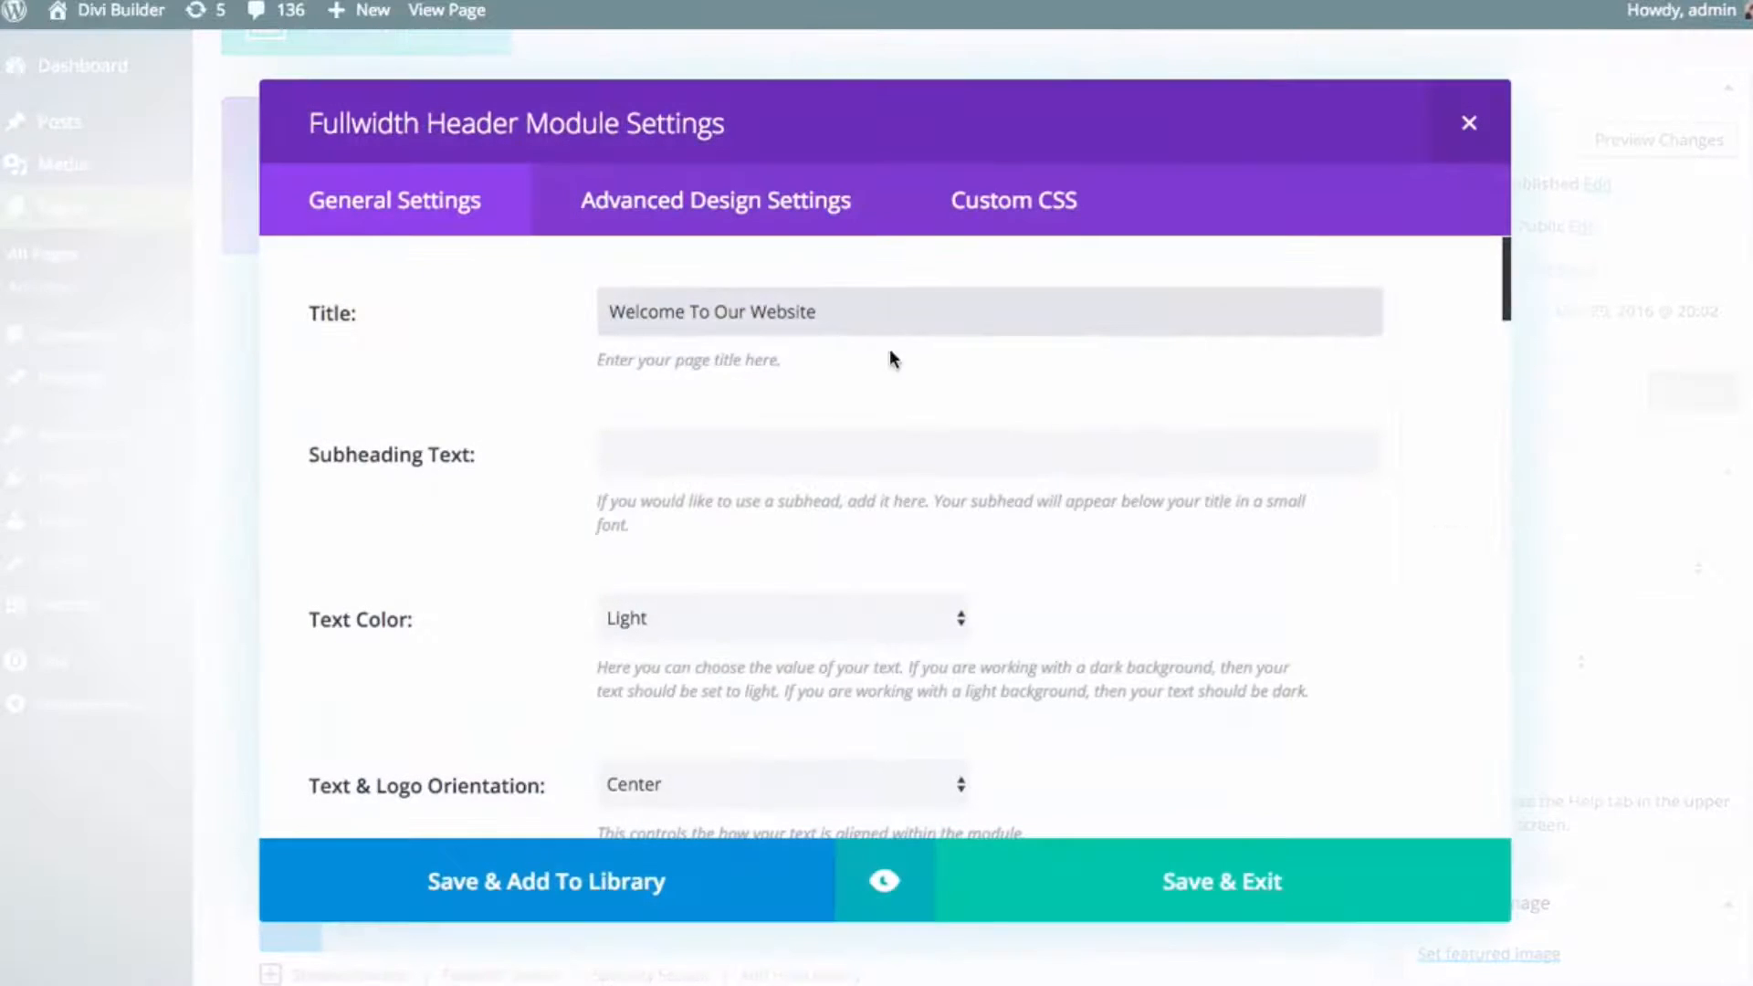
left_click(952, 318)
left_click(1463, 126)
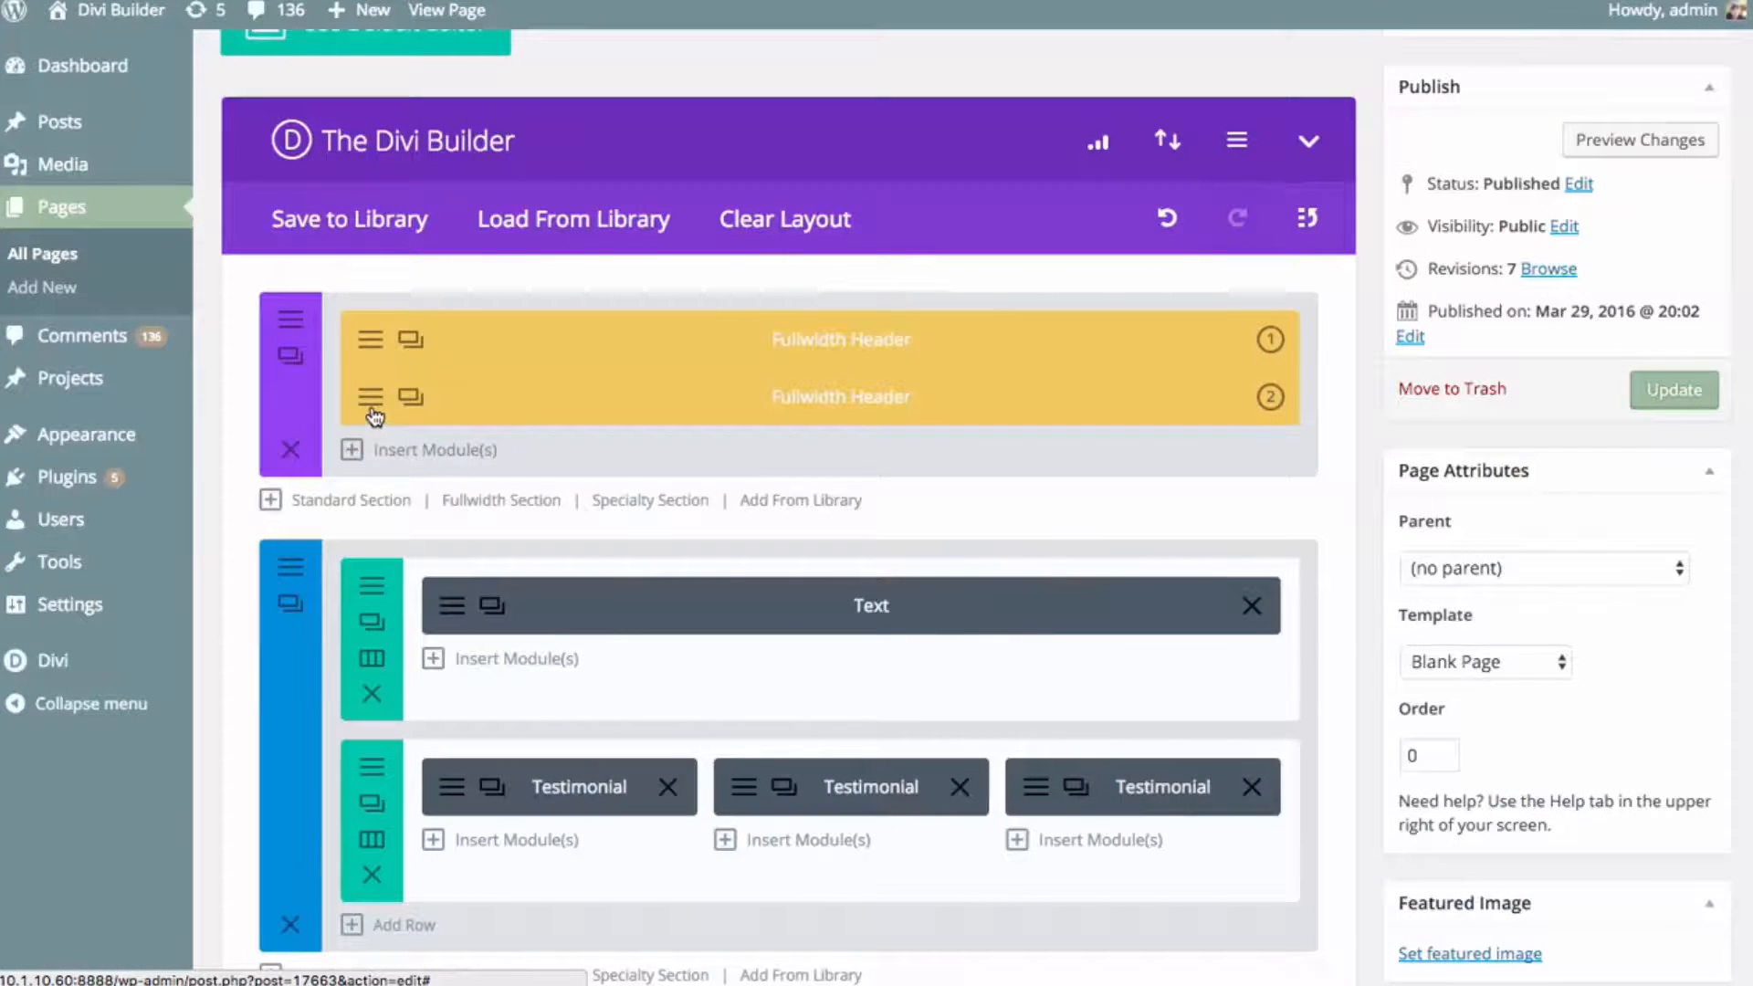
- Change the second Fullwidth Header variation's title to "Do You Need A Beautiful Website? We Can Help!"
left_click(370, 398)
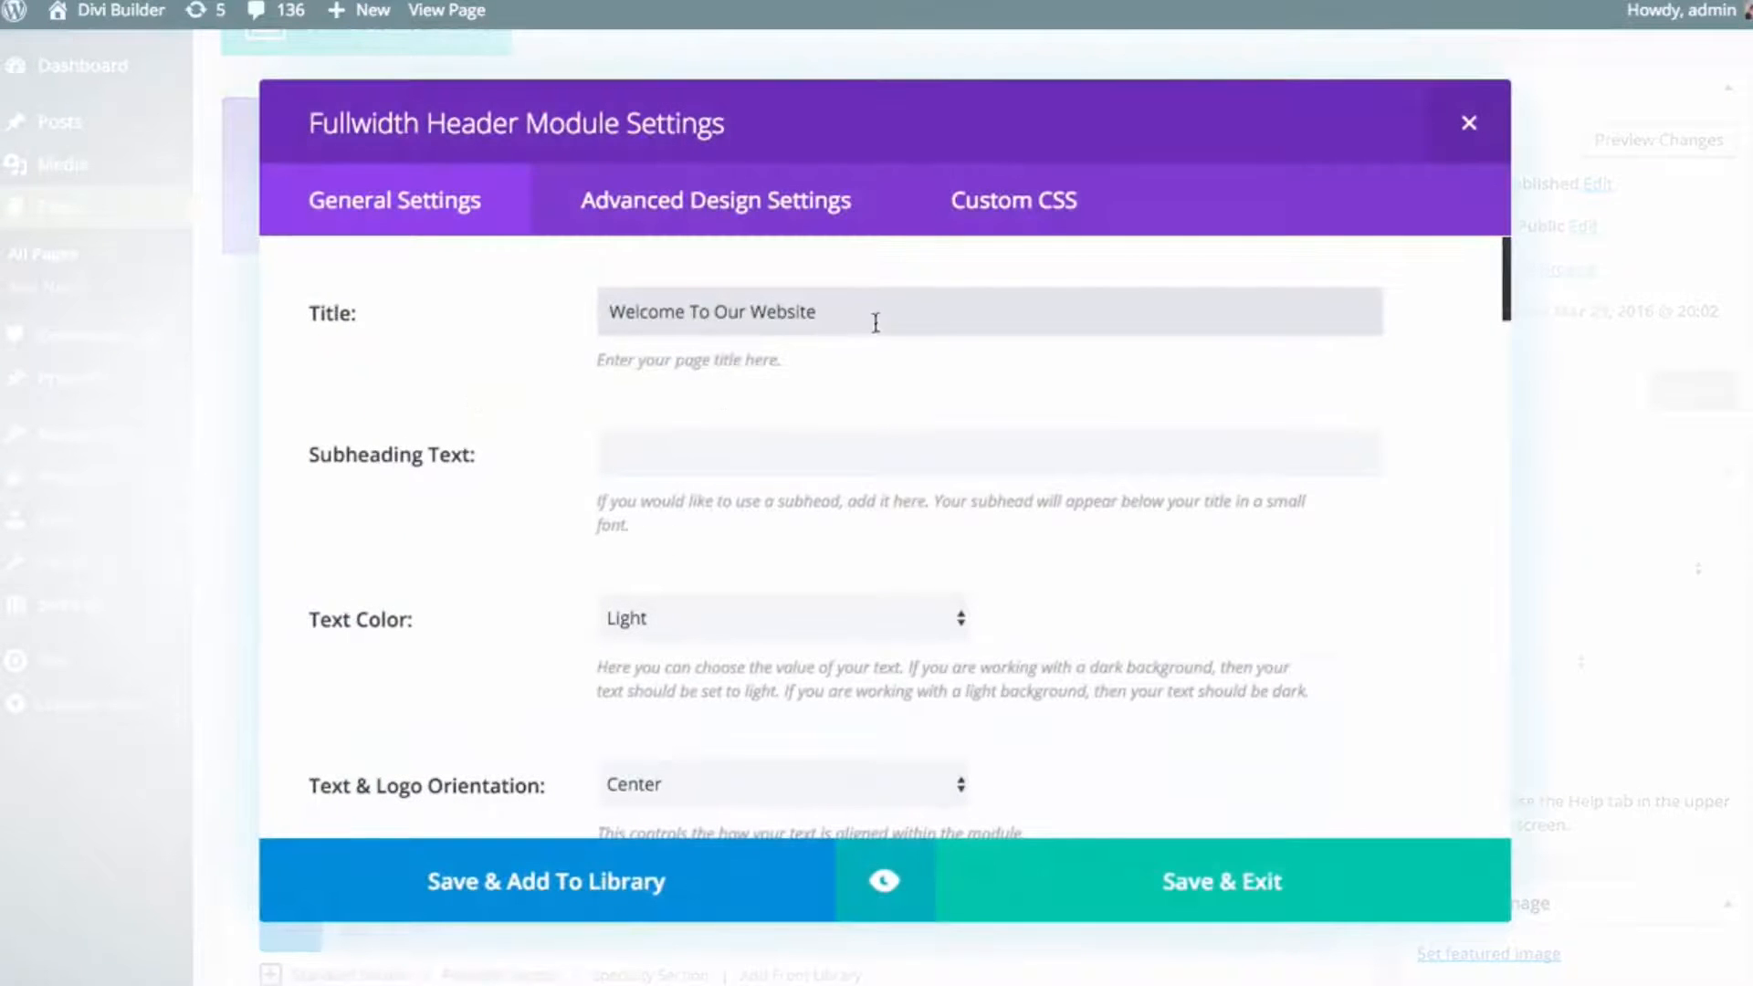
left_click_drag(876, 323, 508, 319)
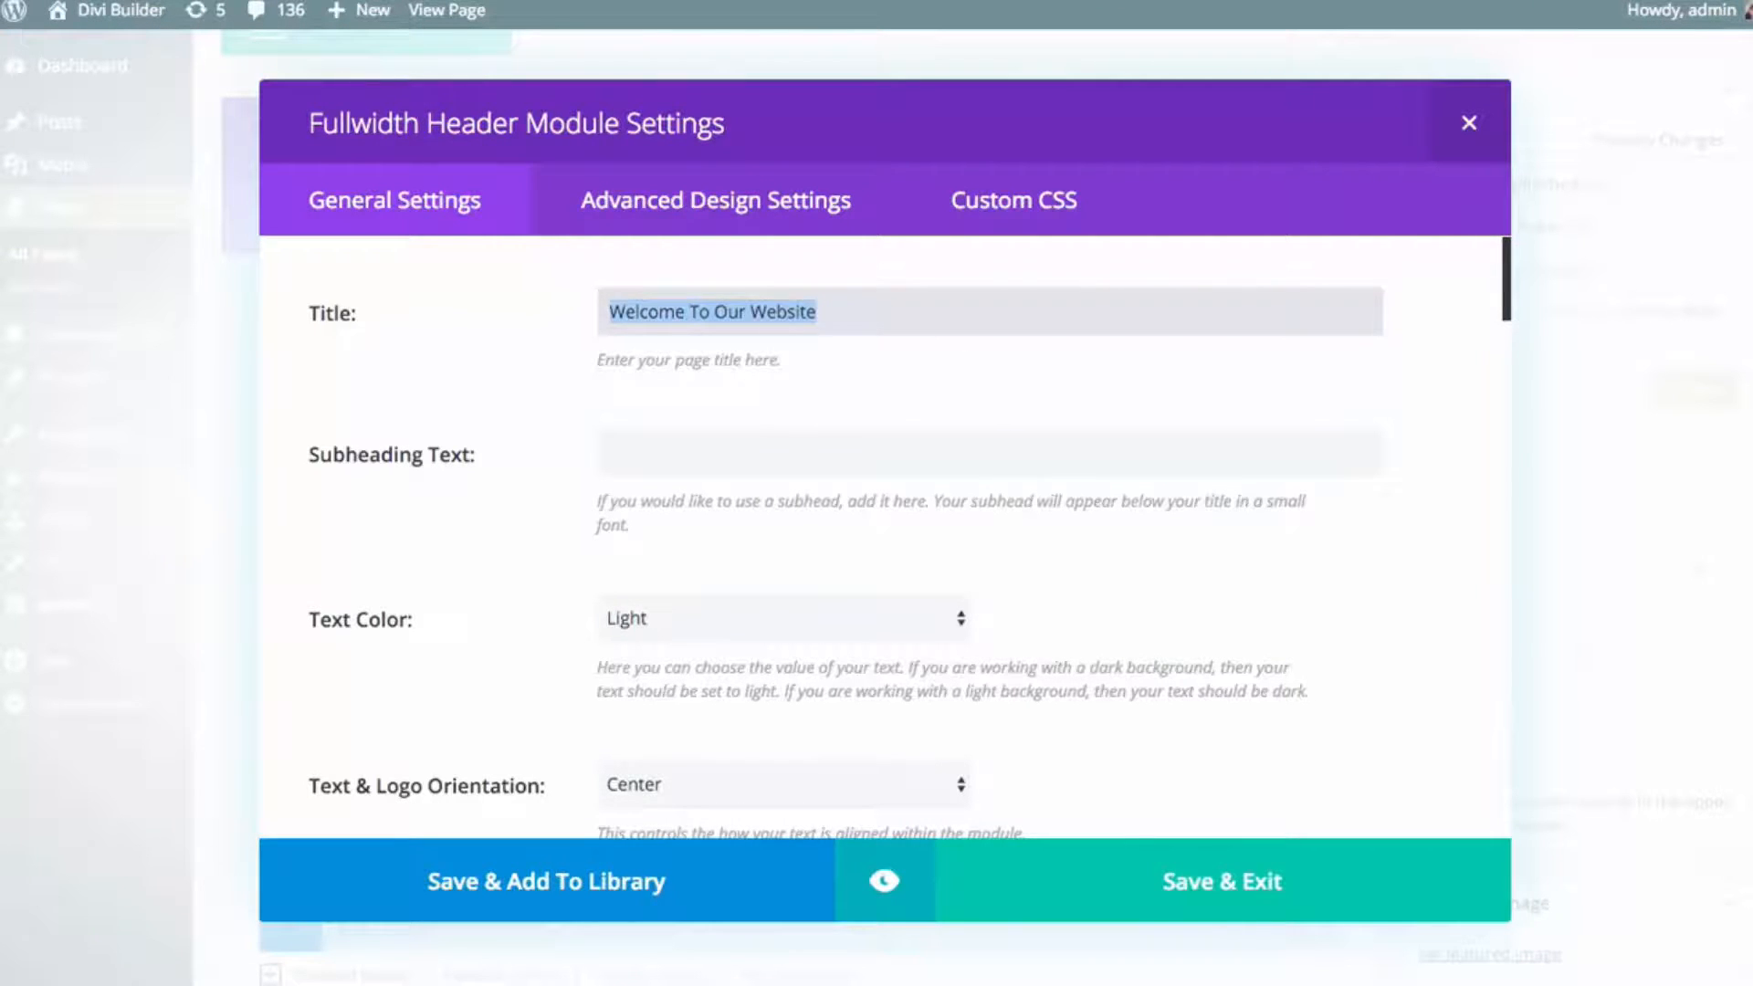
type("Do You Need ")
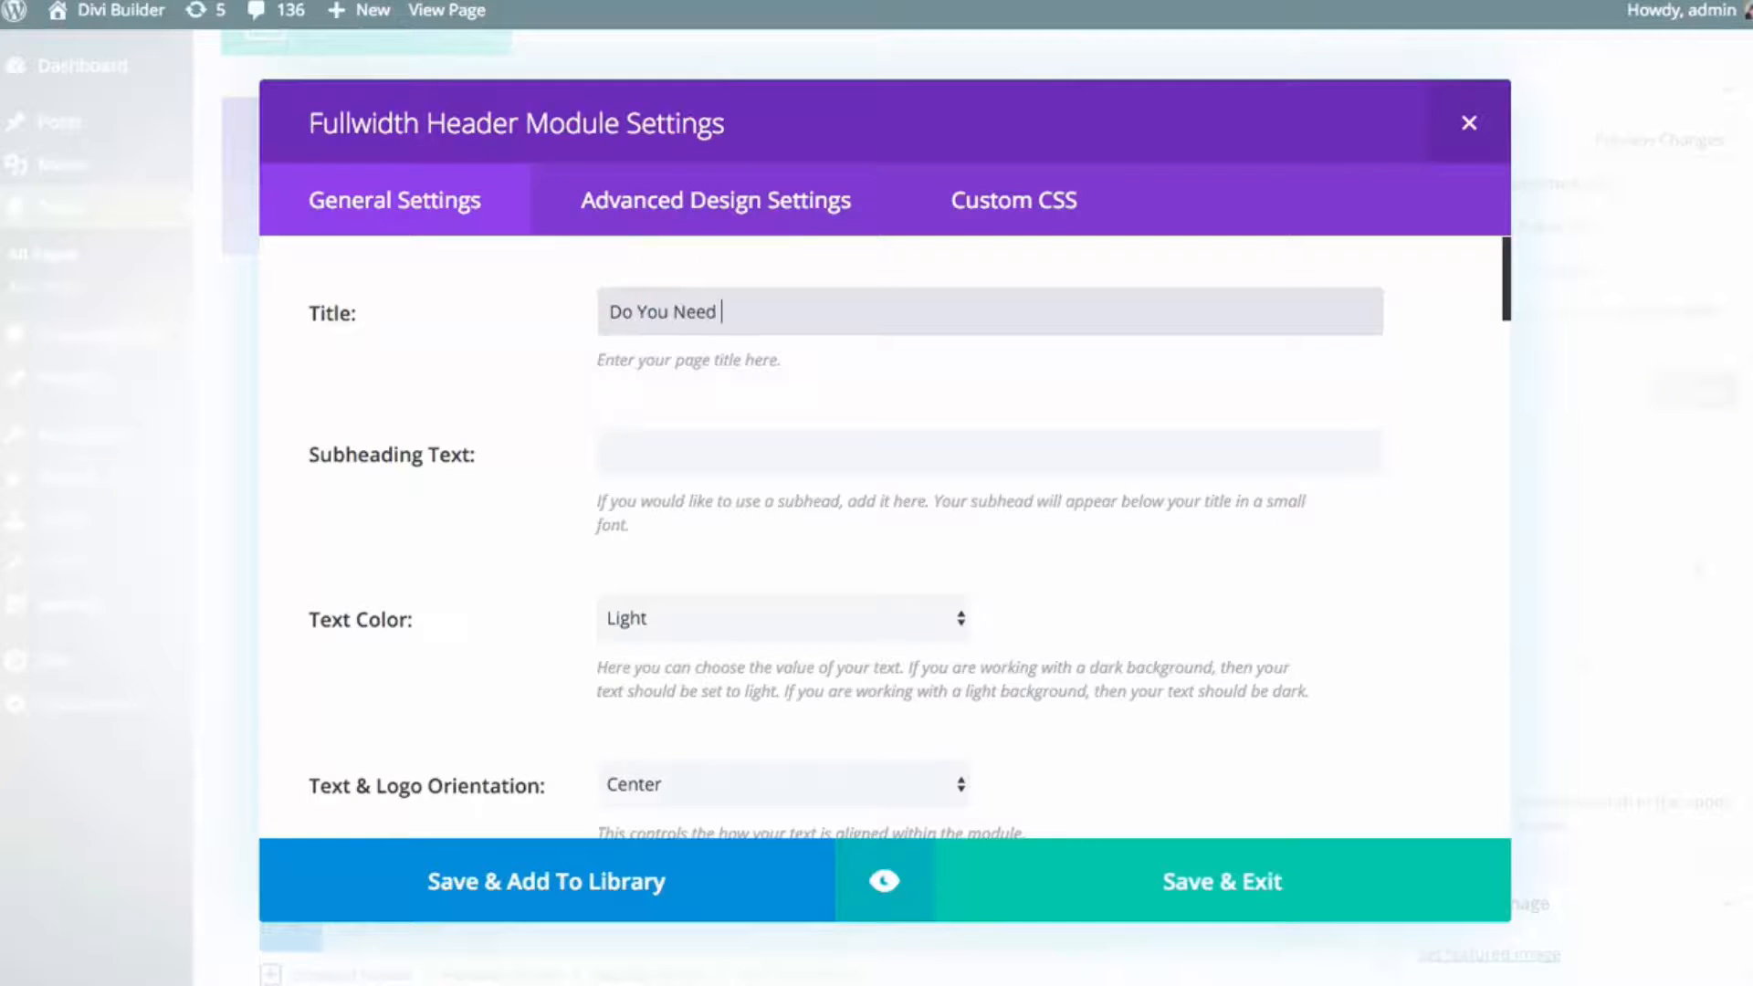
type("A Beautiful Website?")
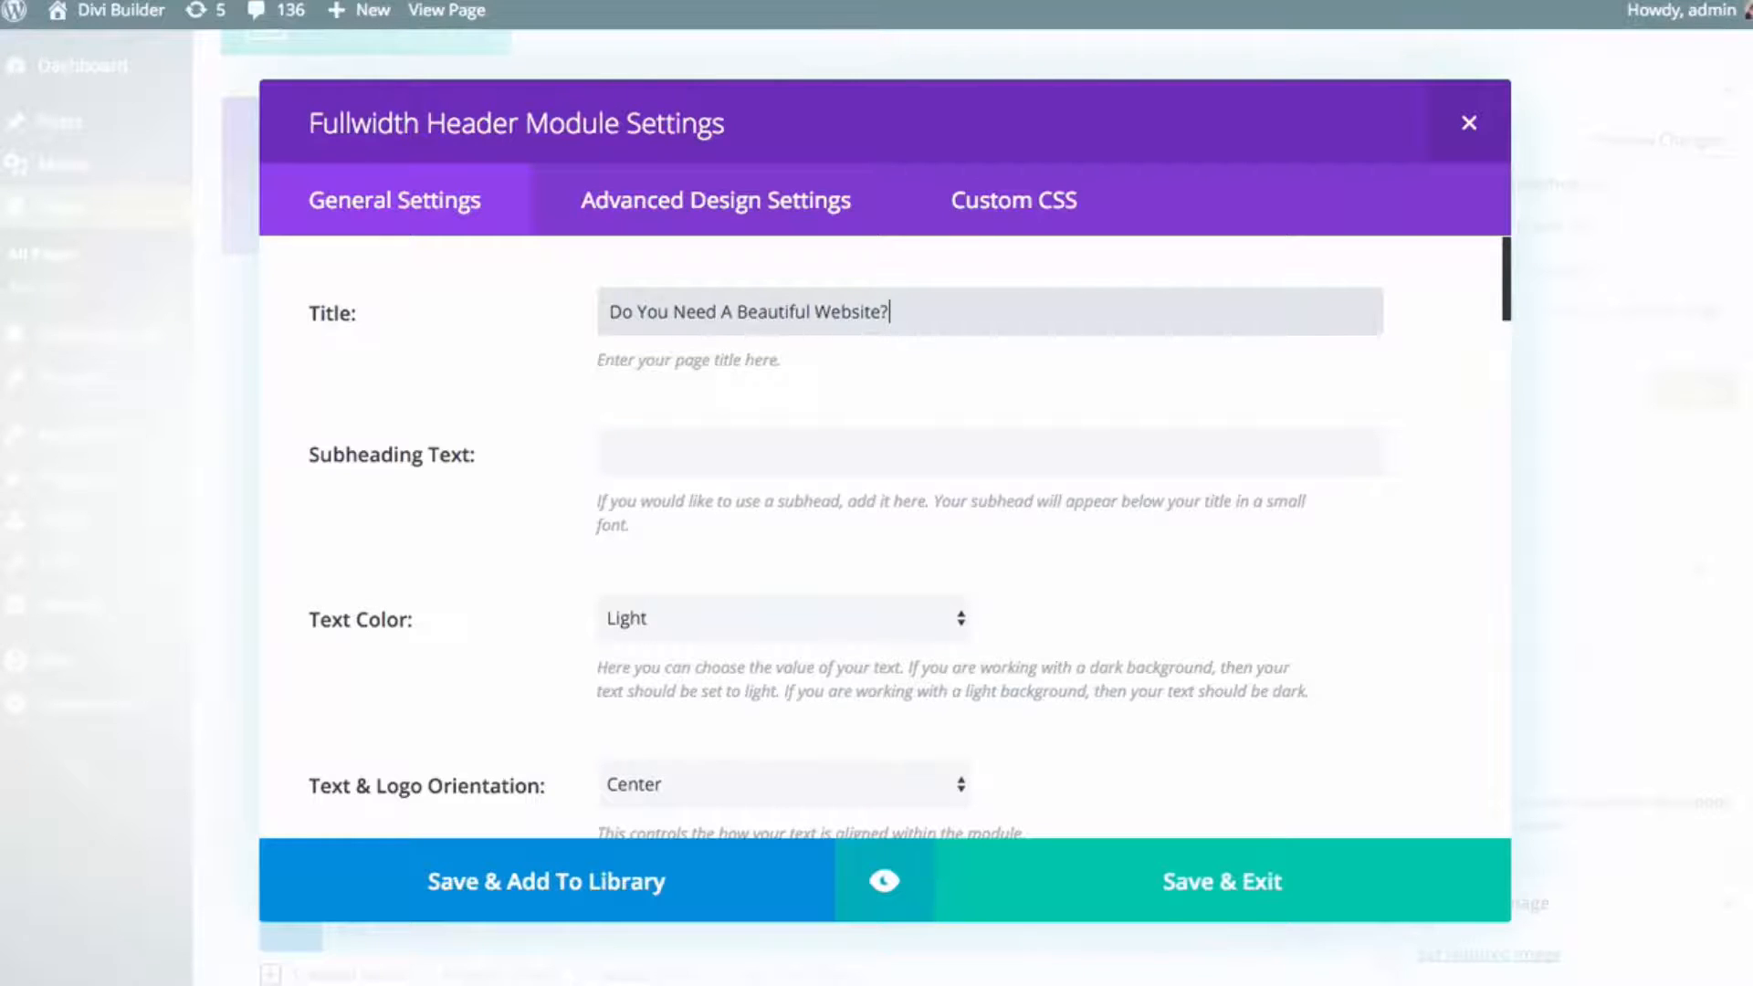
type("We Can Help!")
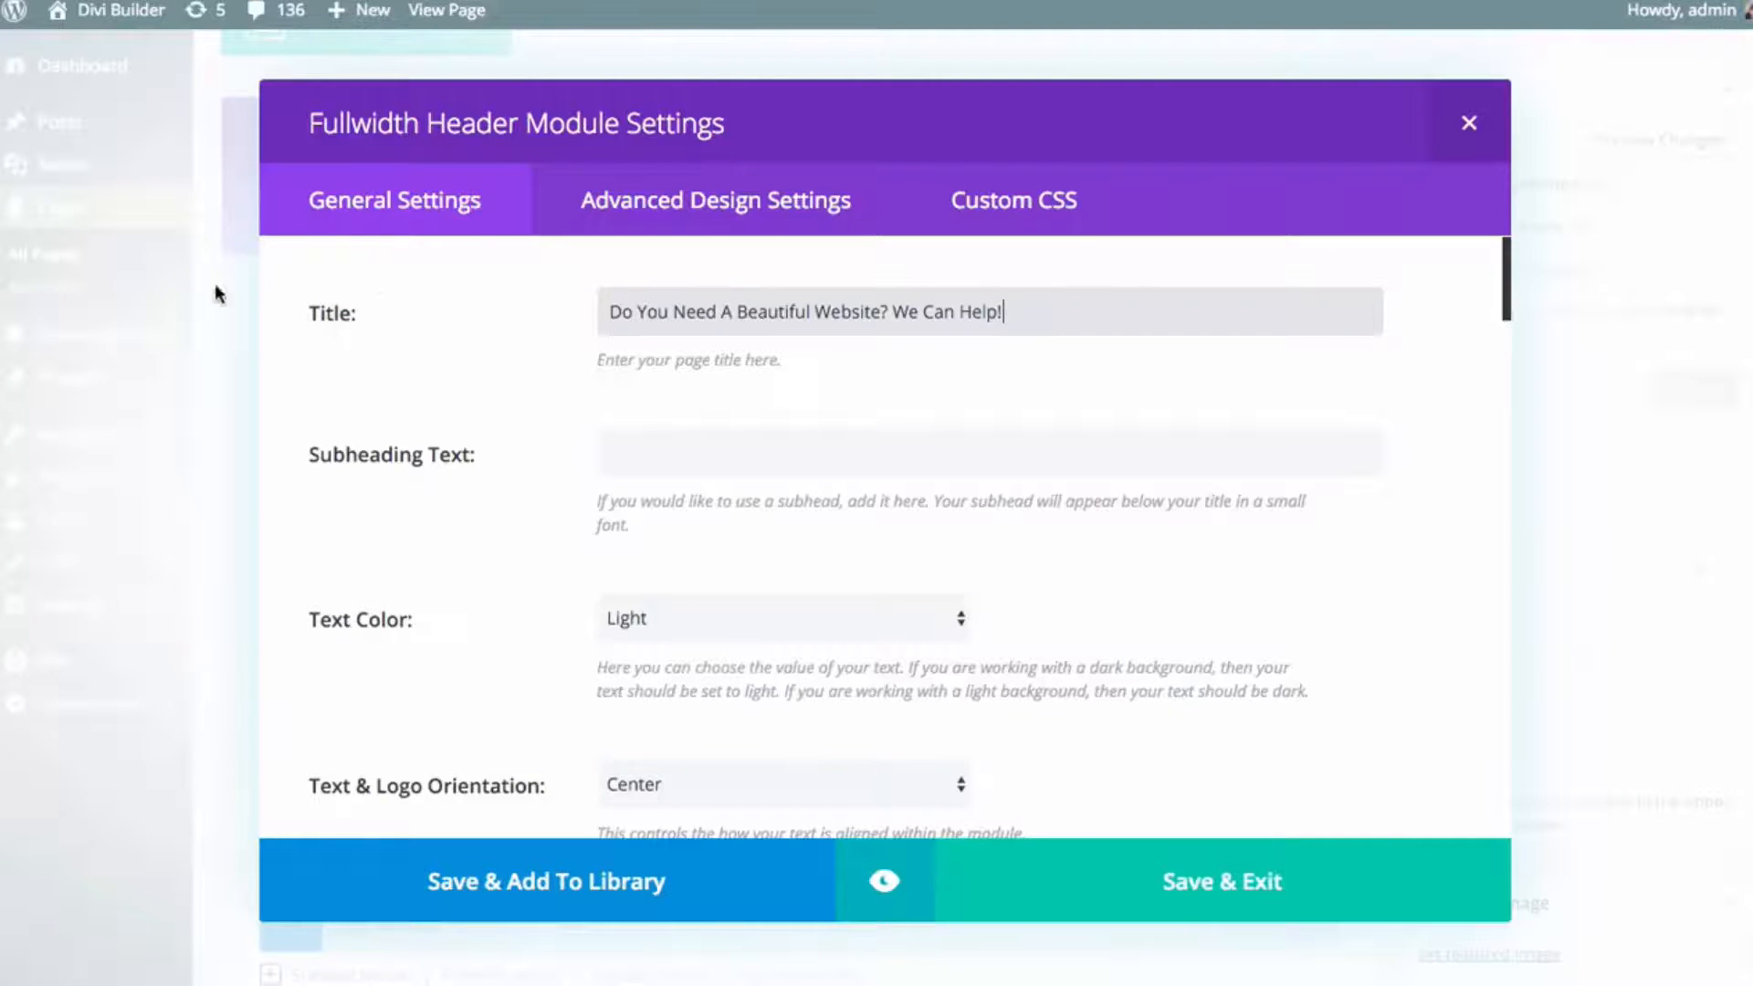
- Set the second header variation's subheading to "Find Out Why 500 Customers Choose Our Company" and save the module
left_click(731, 449)
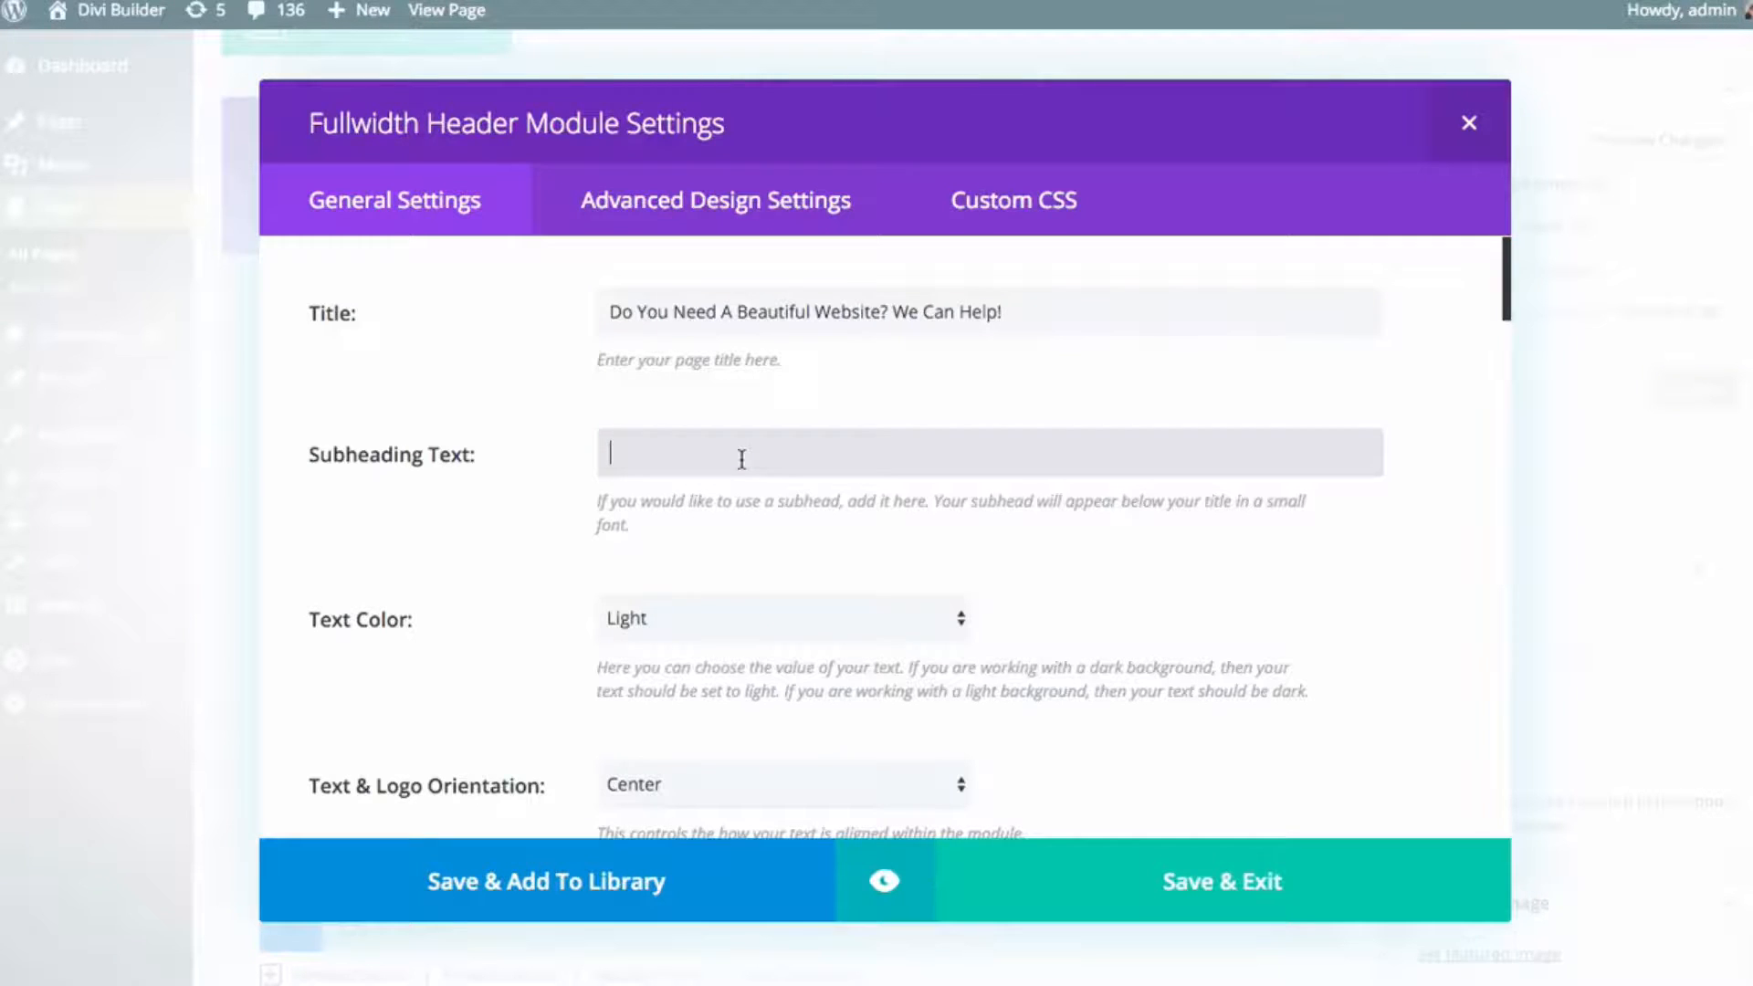
type("Find Out Why 500 Customers")
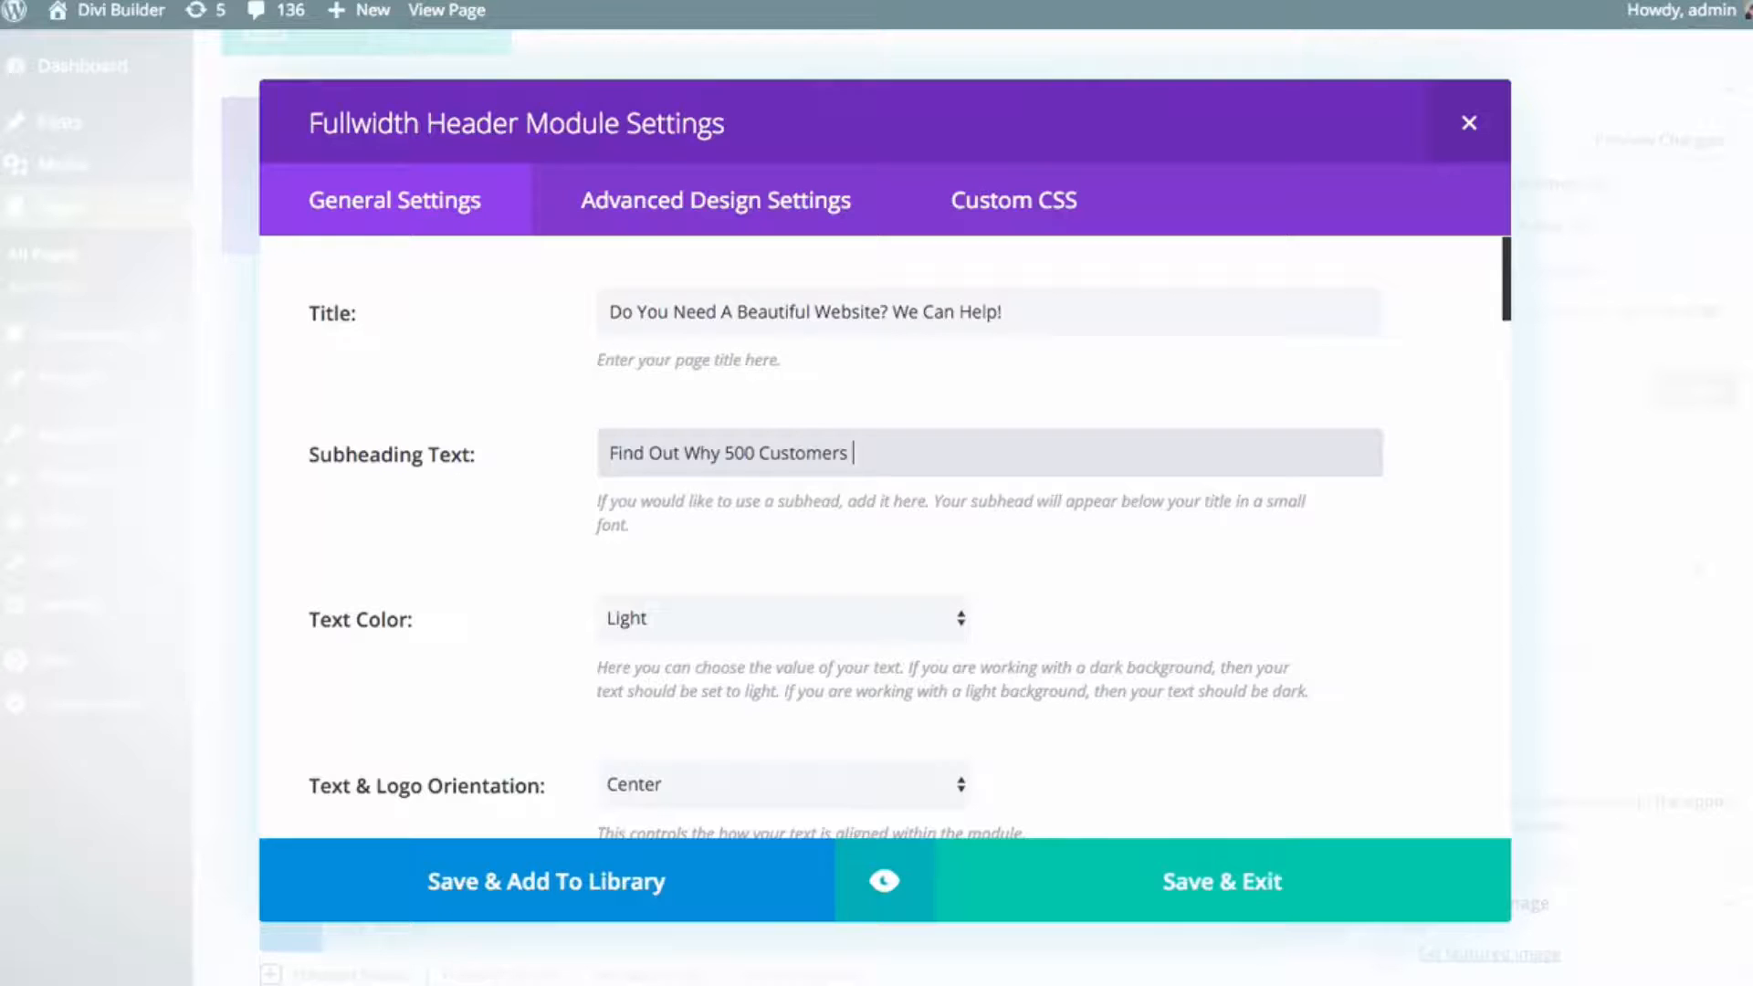
type("hoose Our Company")
left_click(1237, 900)
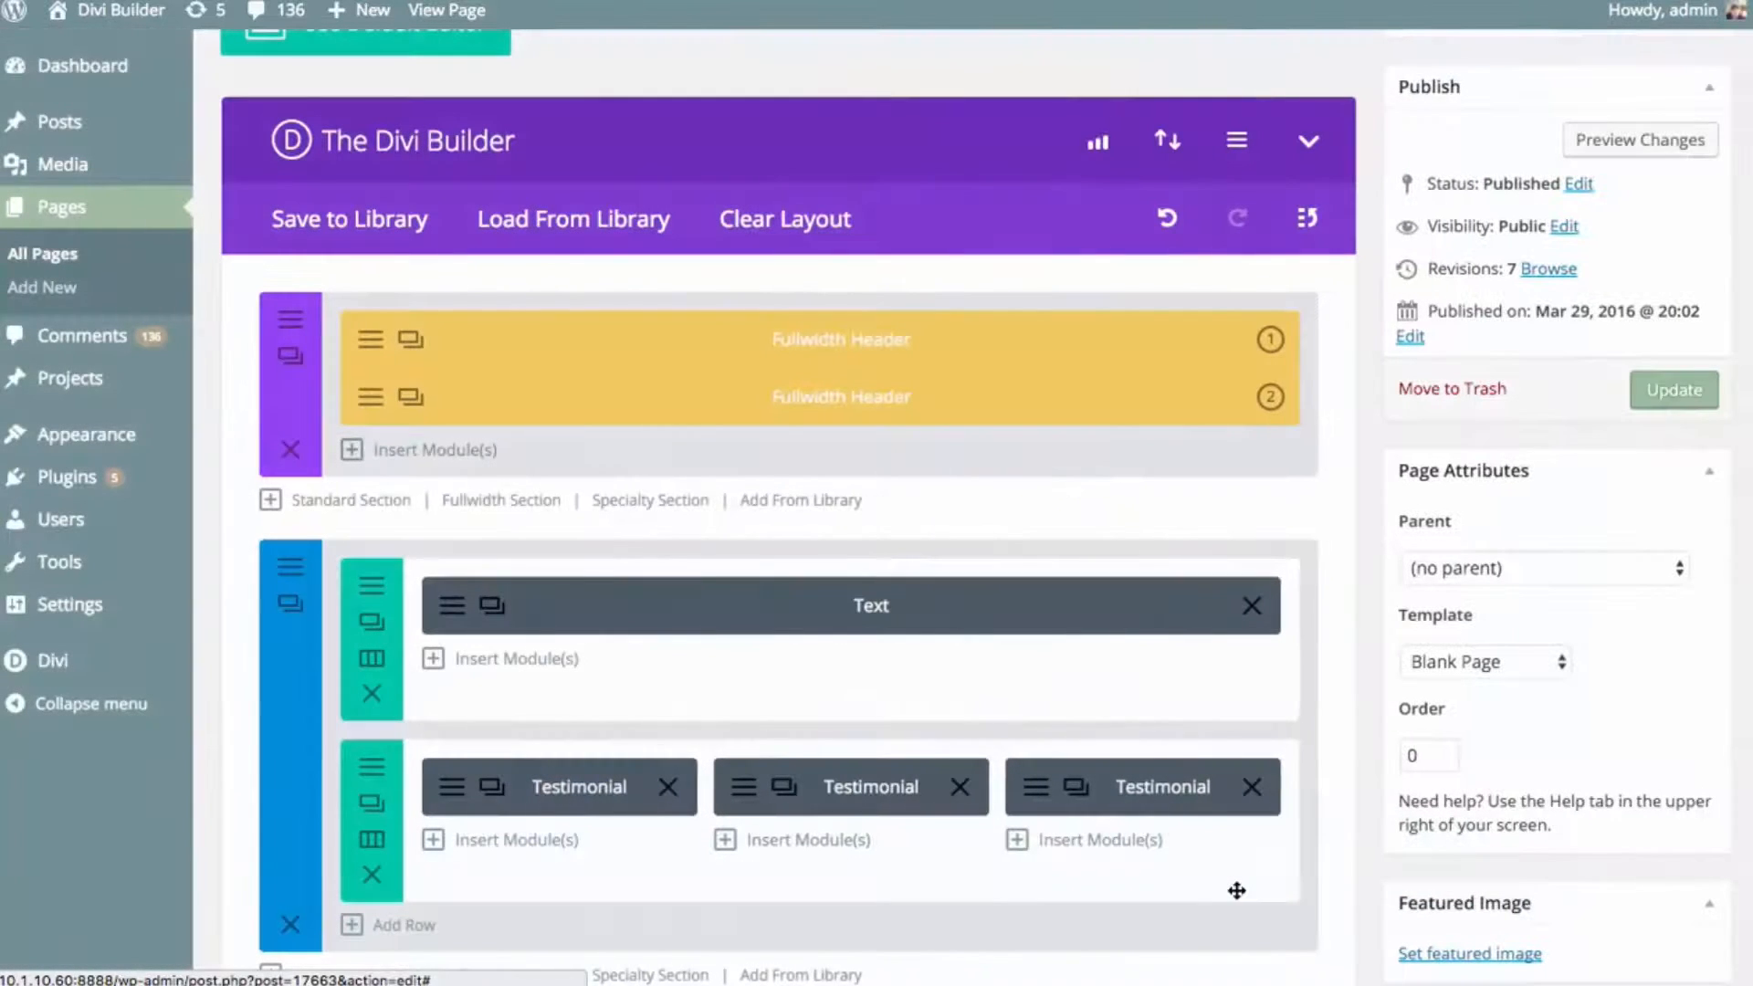
- Preview both Fullwidth Header variations, compare their titles and the second one's subheading, and close the preview
right_click(642, 344)
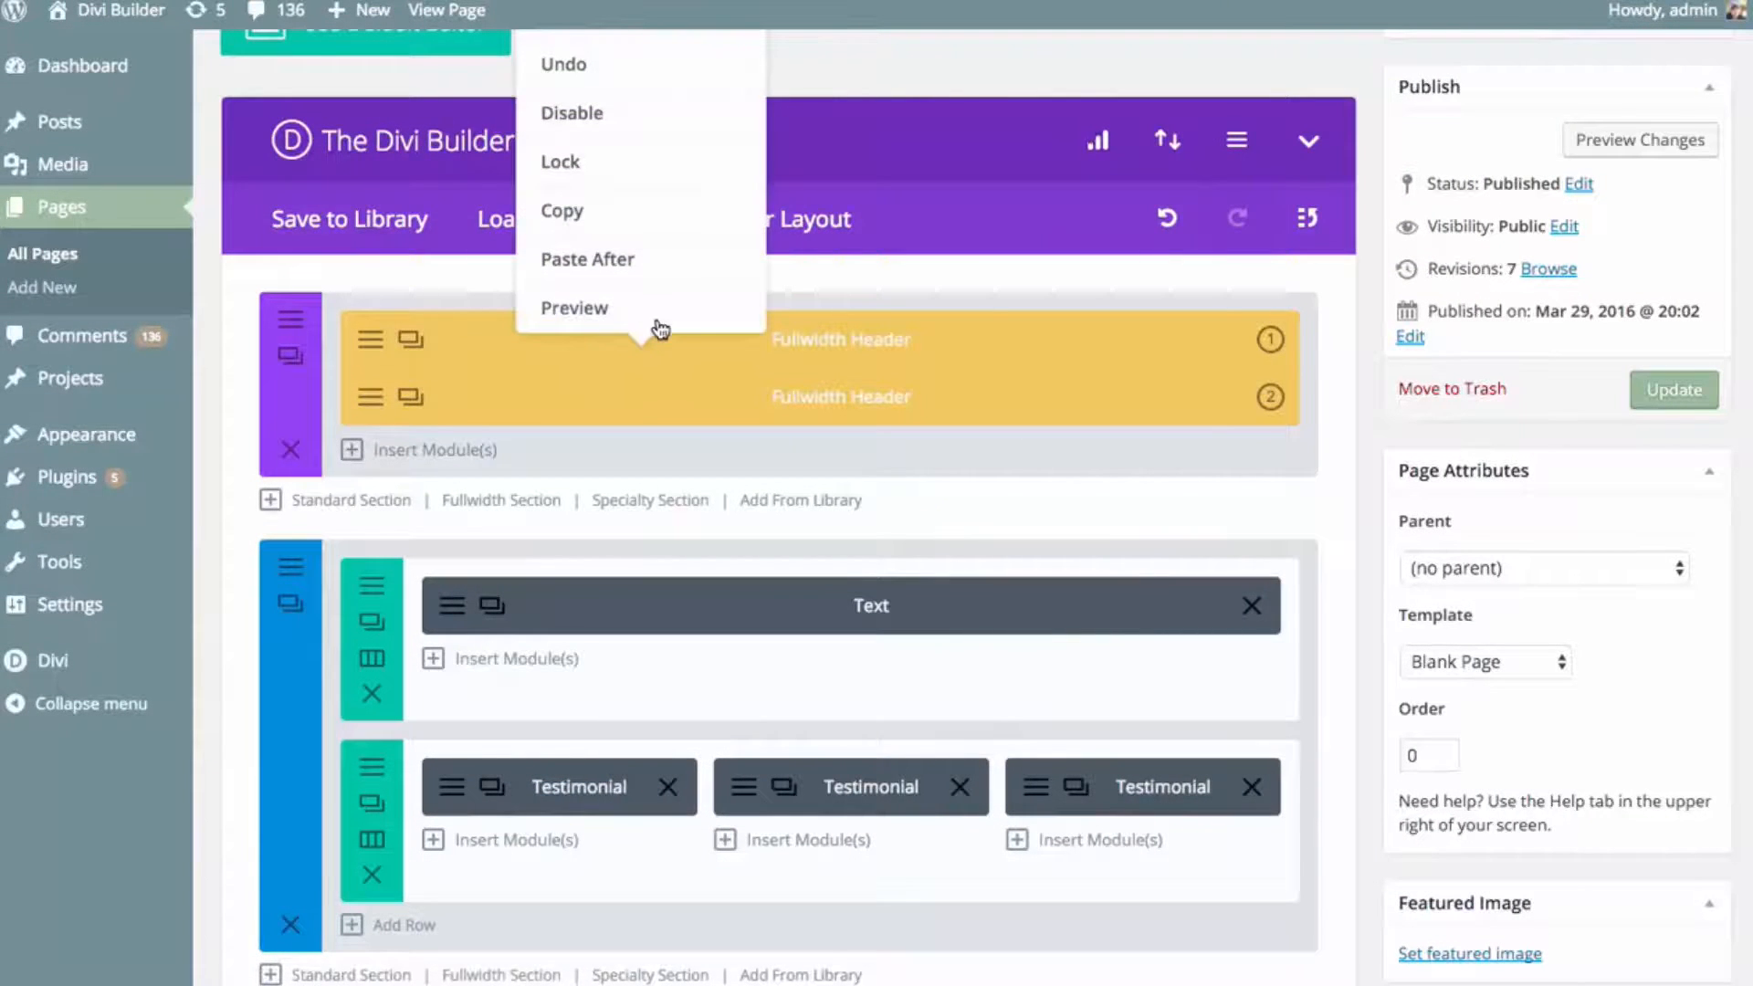
left_click(574, 307)
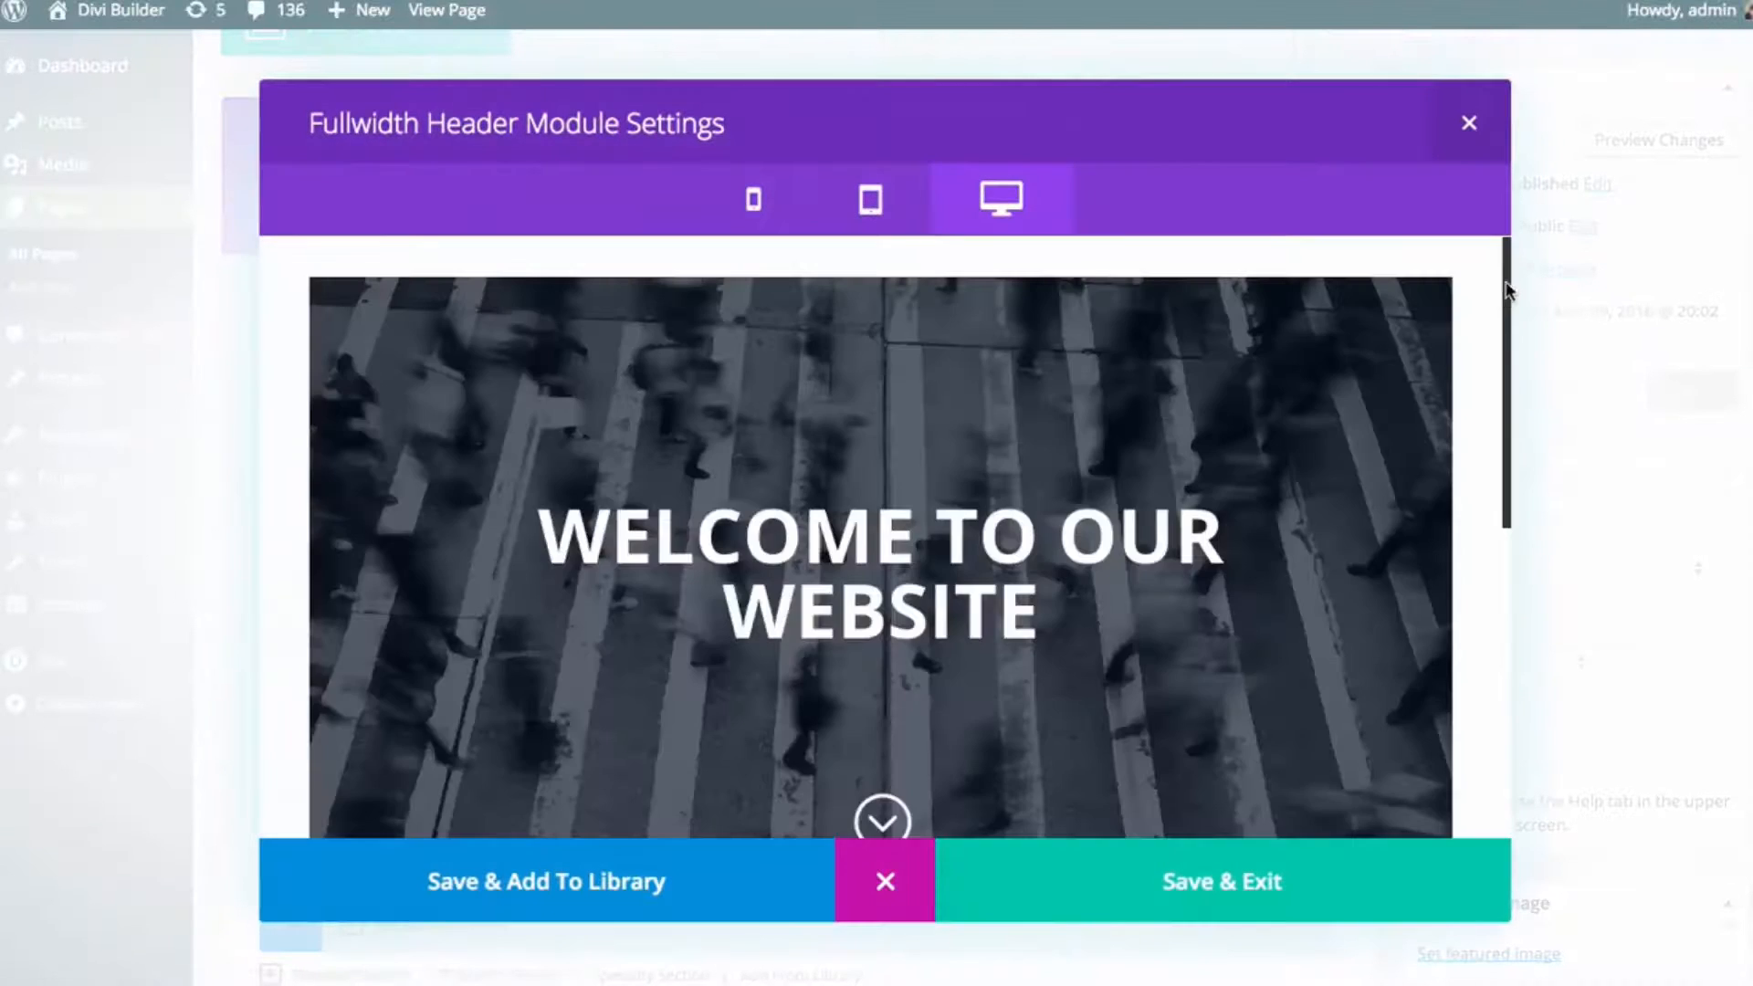
scroll(1506, 310, "down", 2)
left_click_drag(1506, 310, 1479, 621)
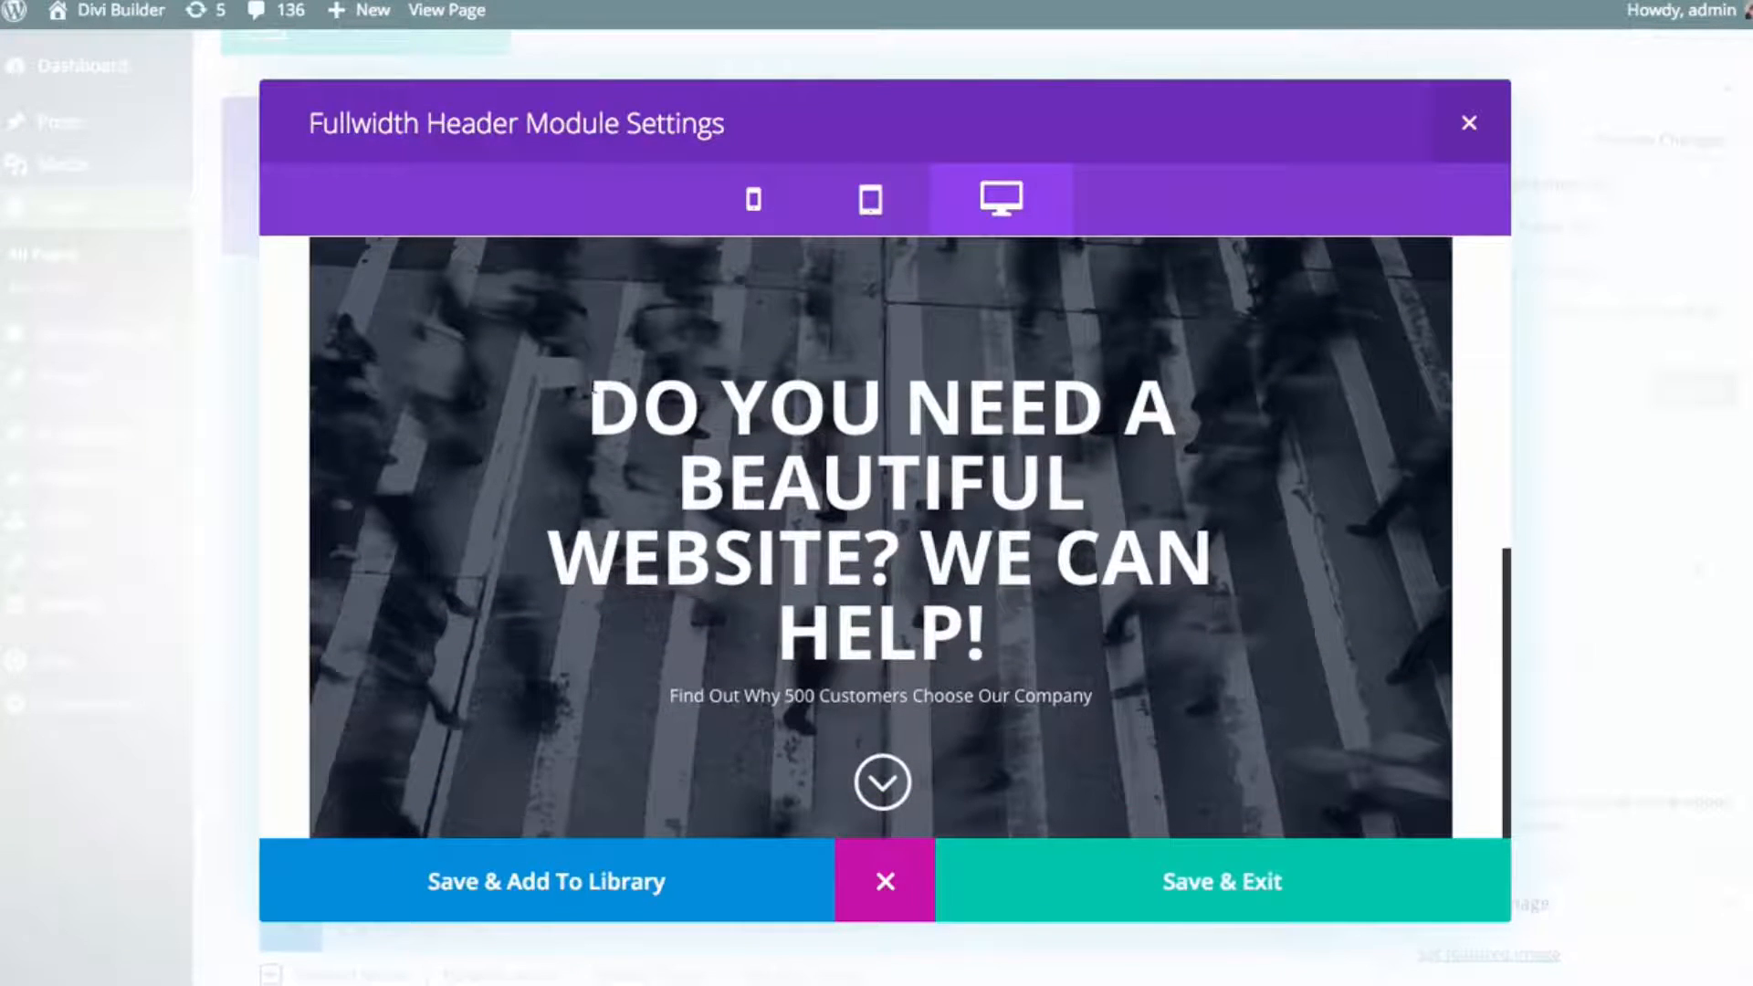
left_click_drag(691, 696, 1030, 696)
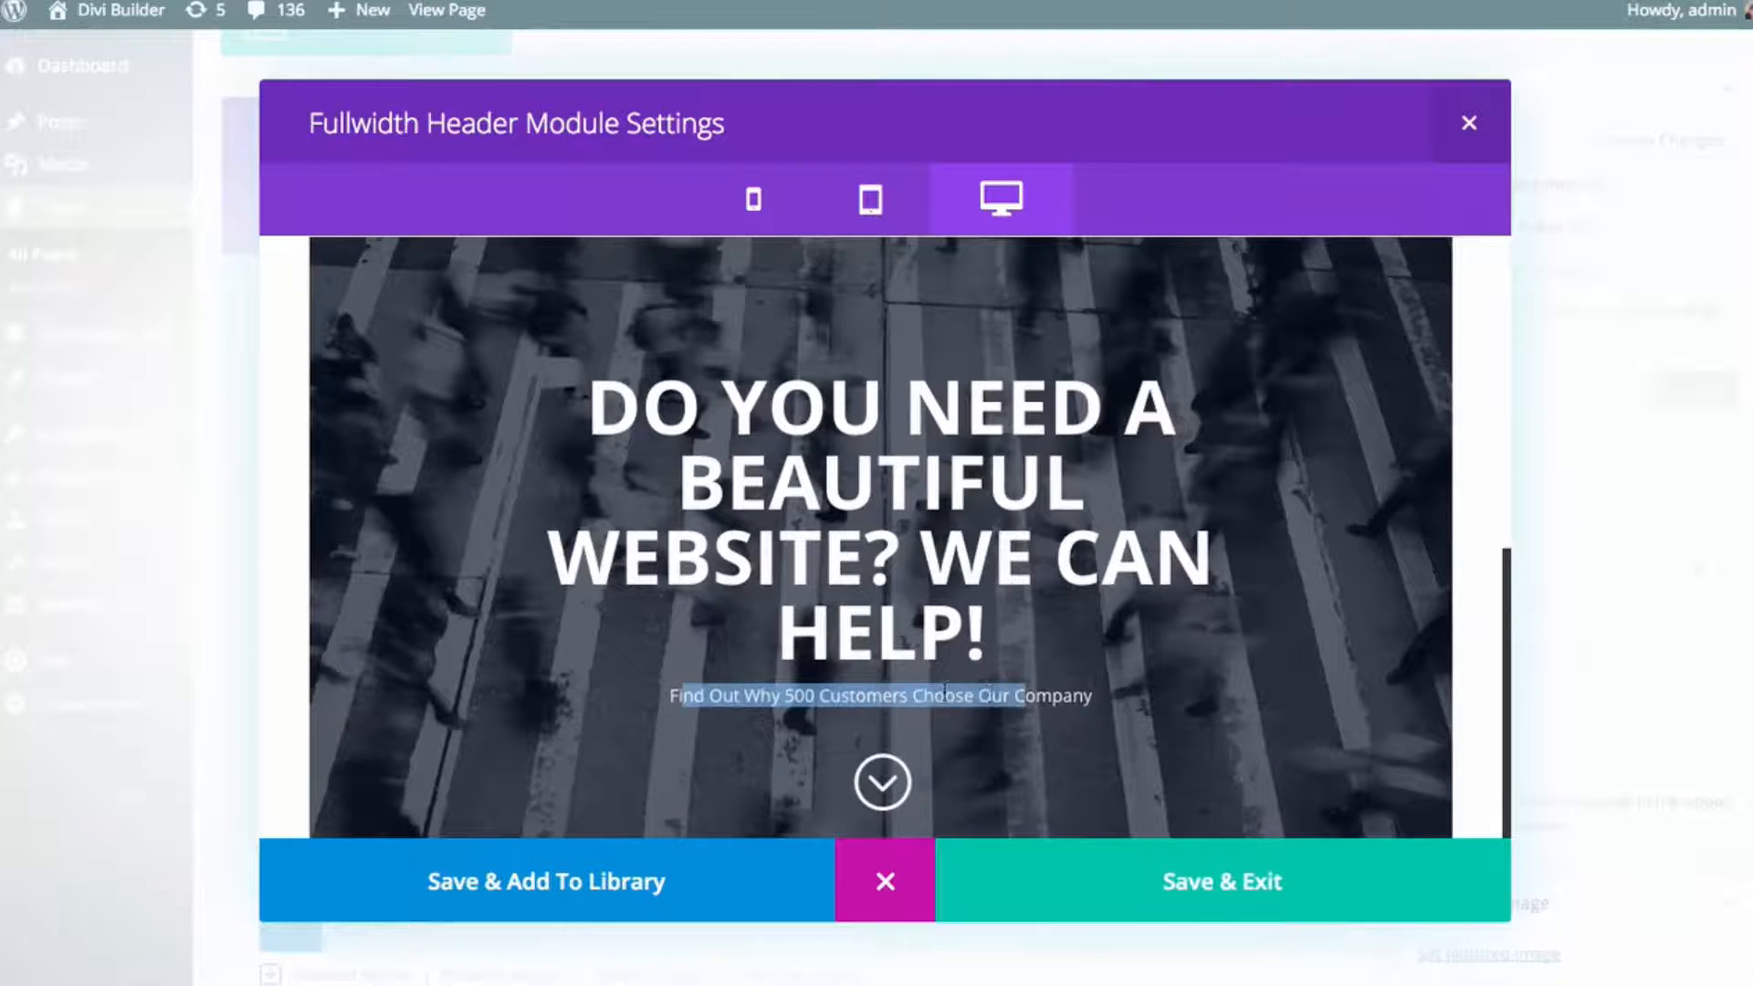
triple_click(924, 680)
left_click(890, 691)
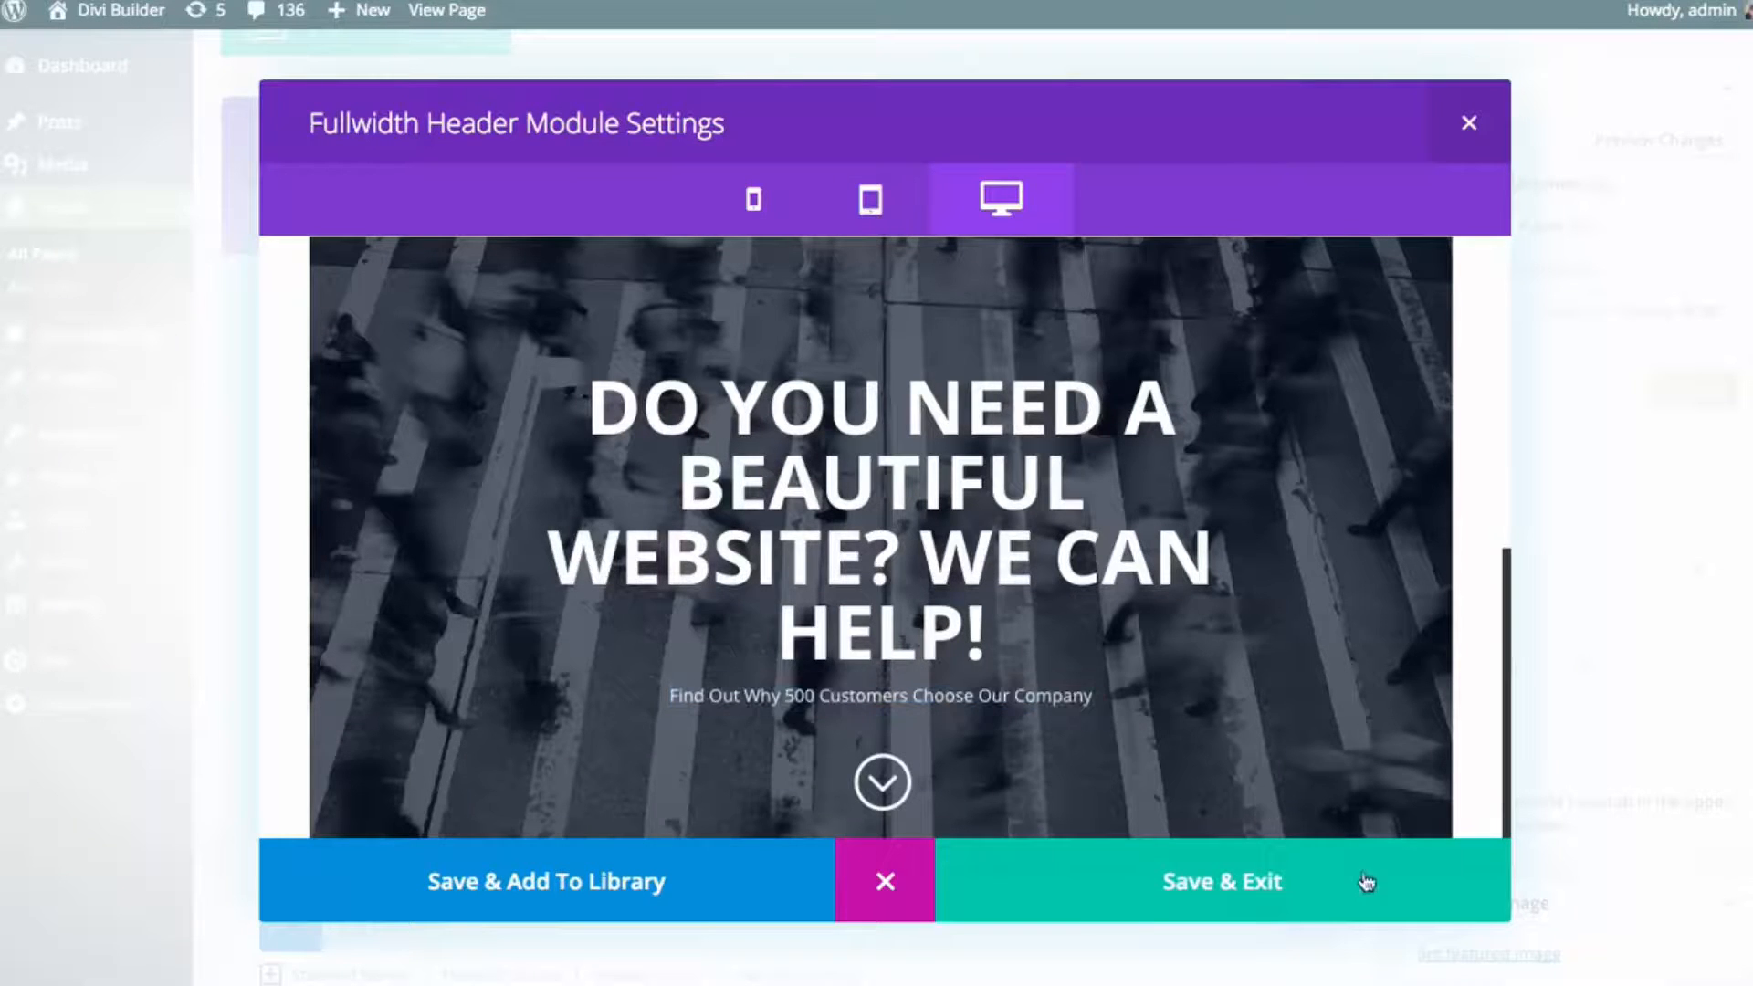
left_click(1291, 890)
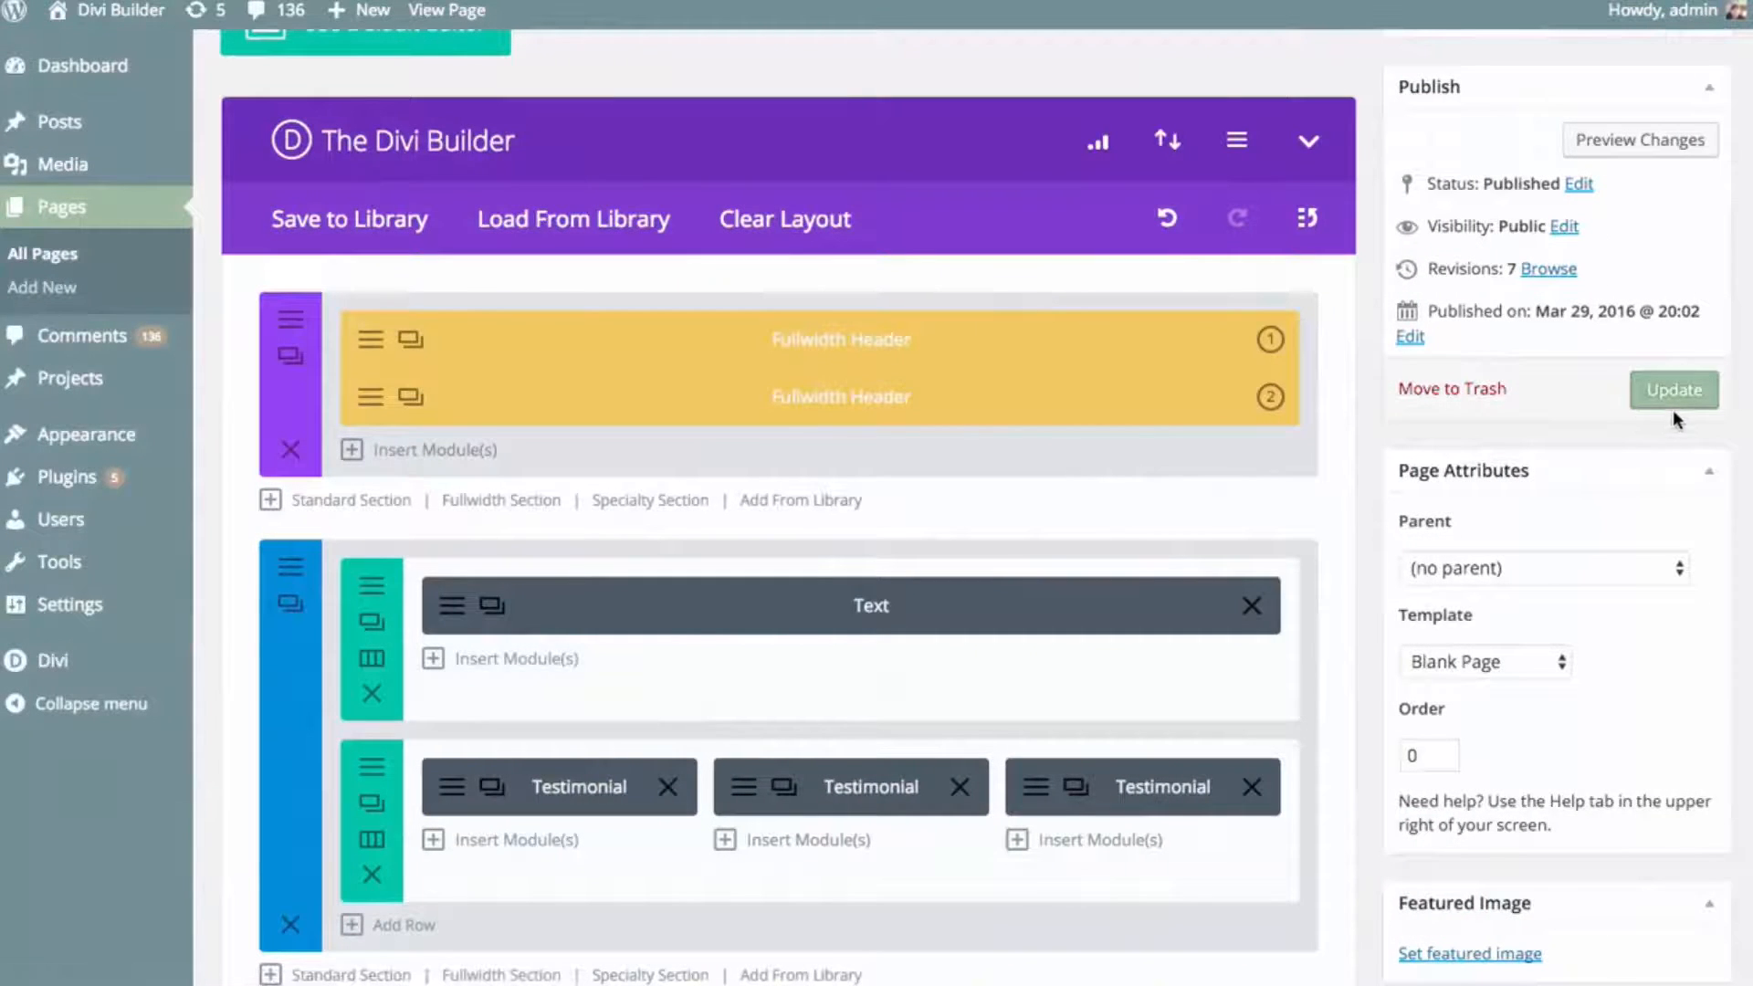
- Update the page to start the split test and check its Split Testing Statistics
left_click(1674, 406)
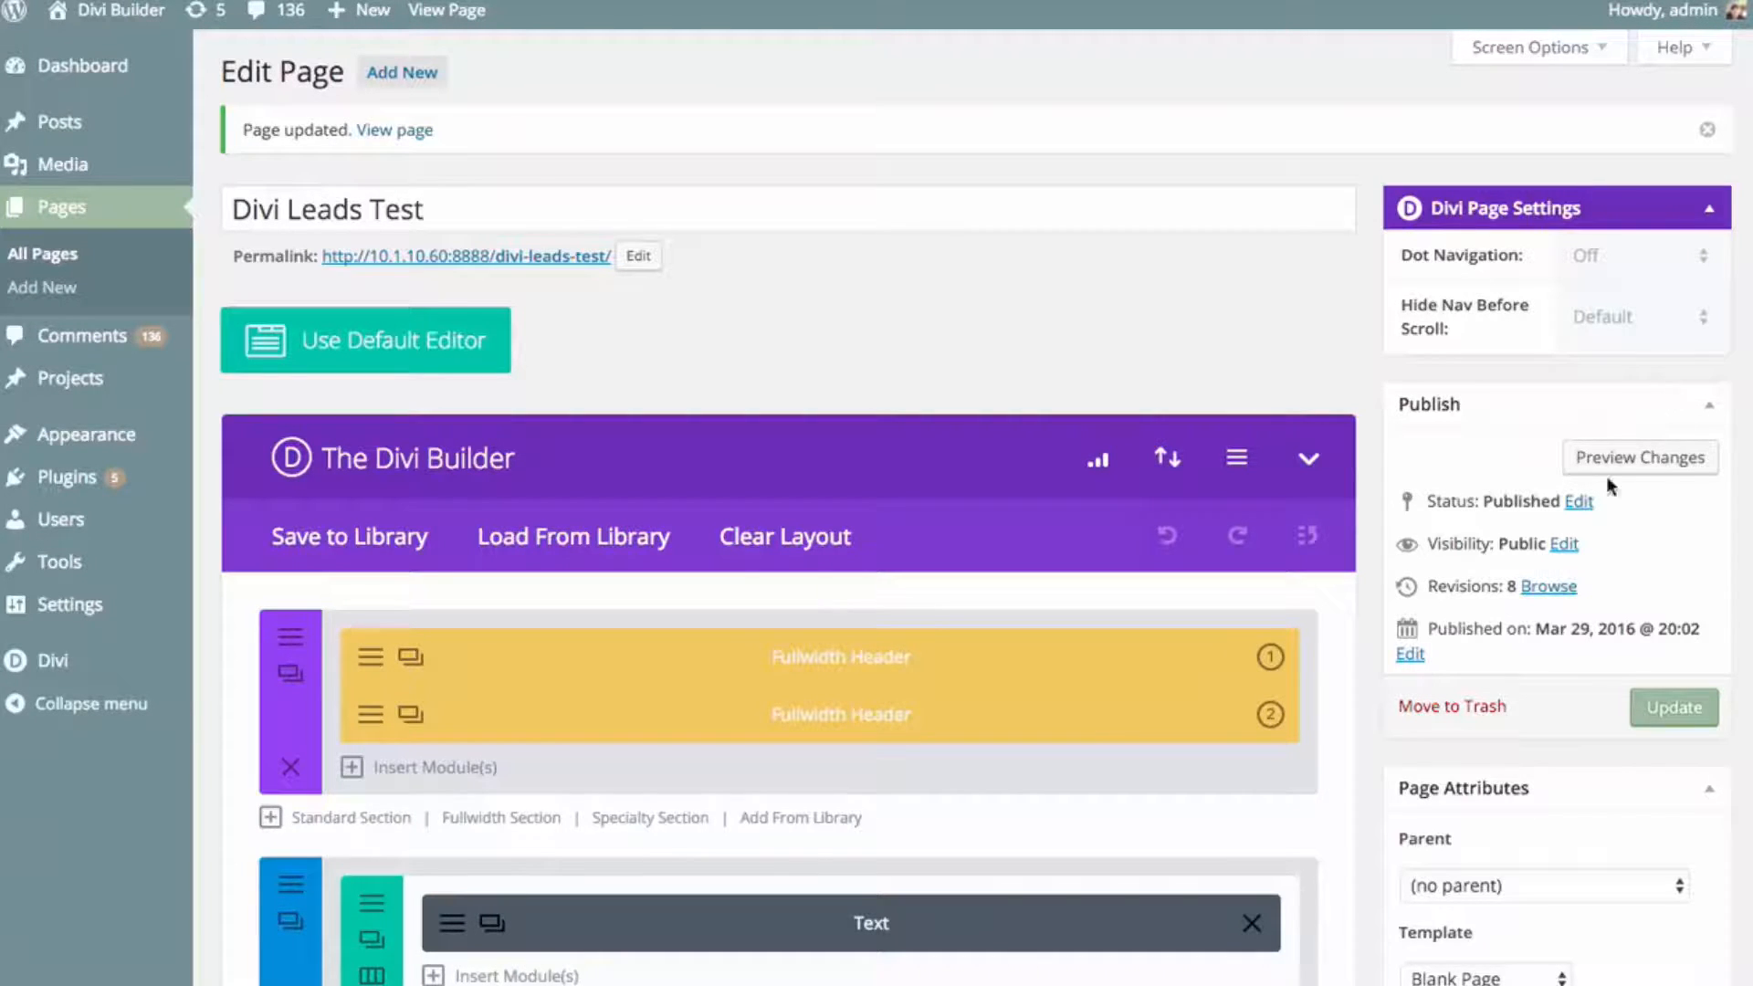
scroll(1318, 560, "down", 10)
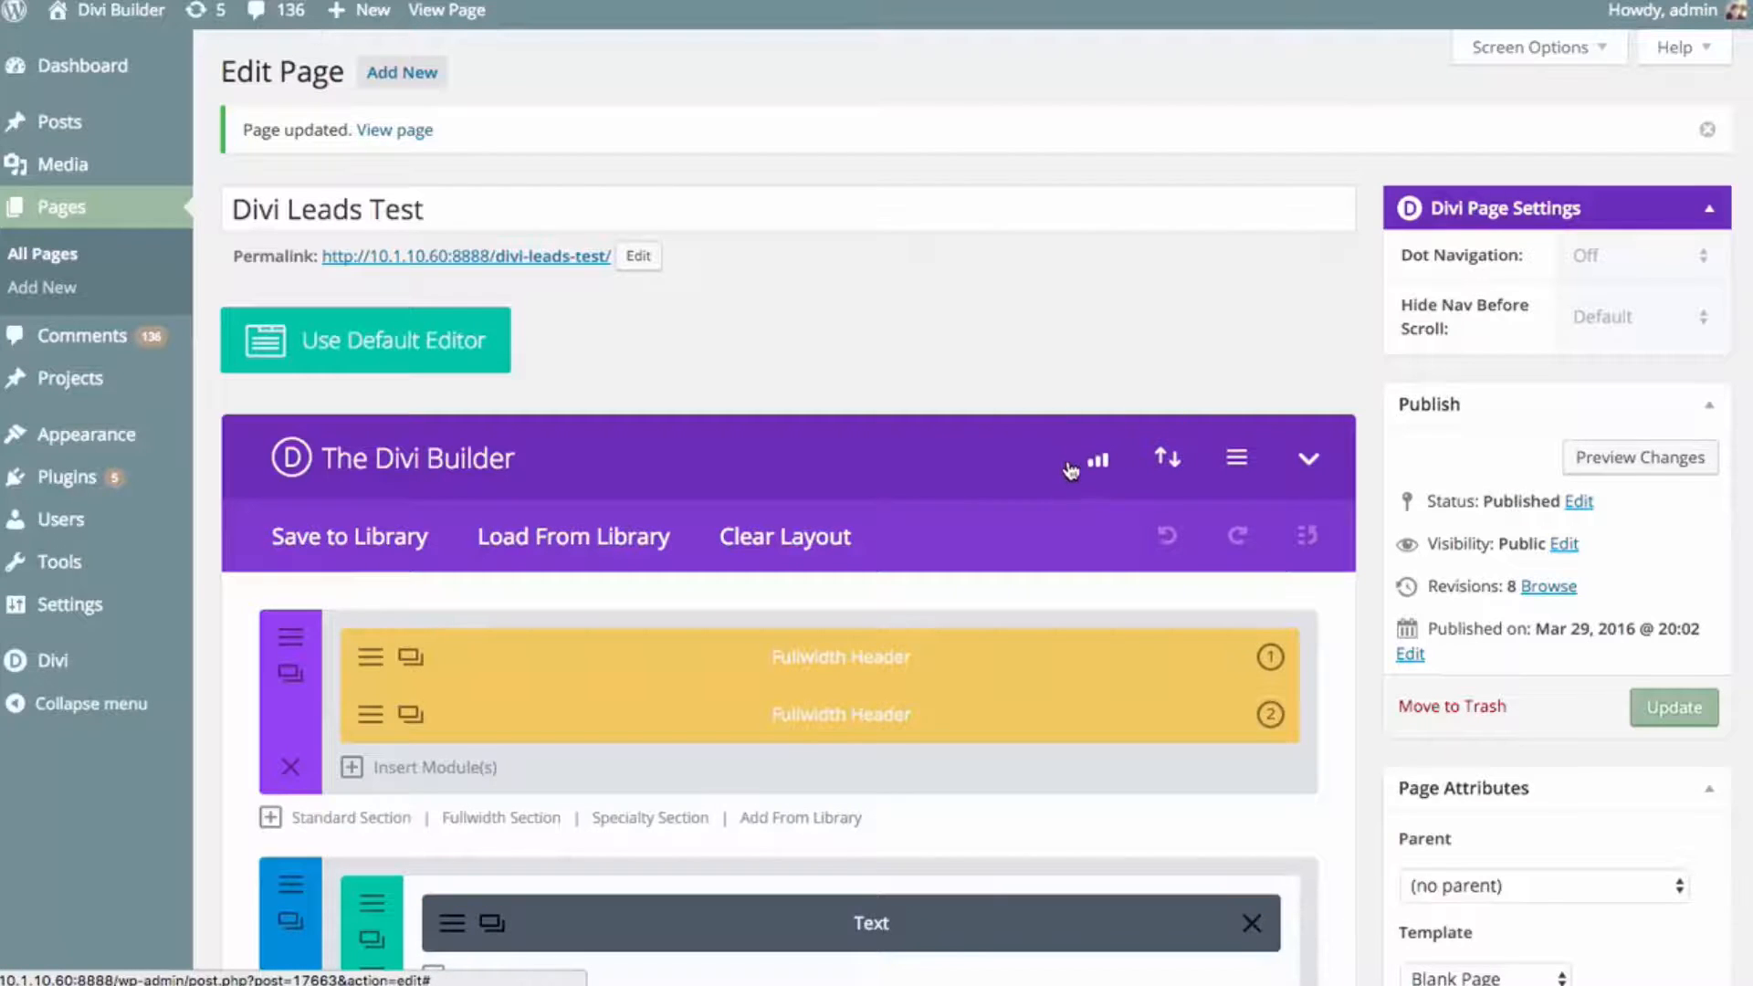
left_click(1096, 462)
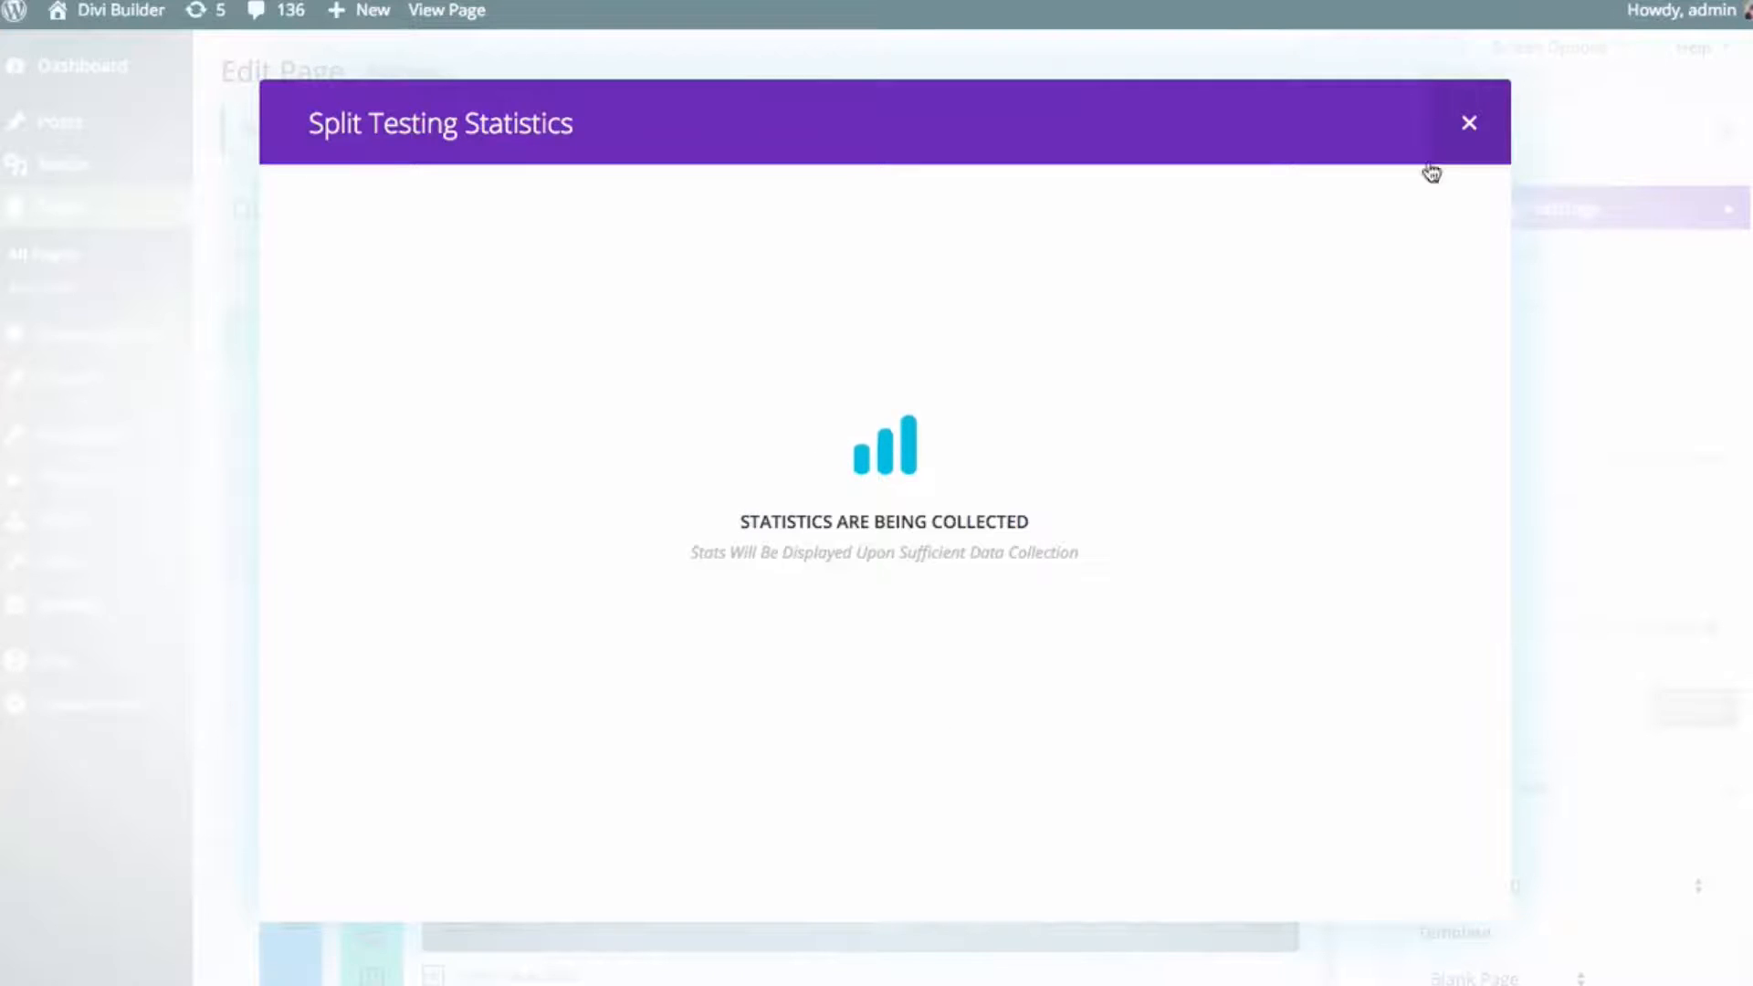
left_click(1472, 124)
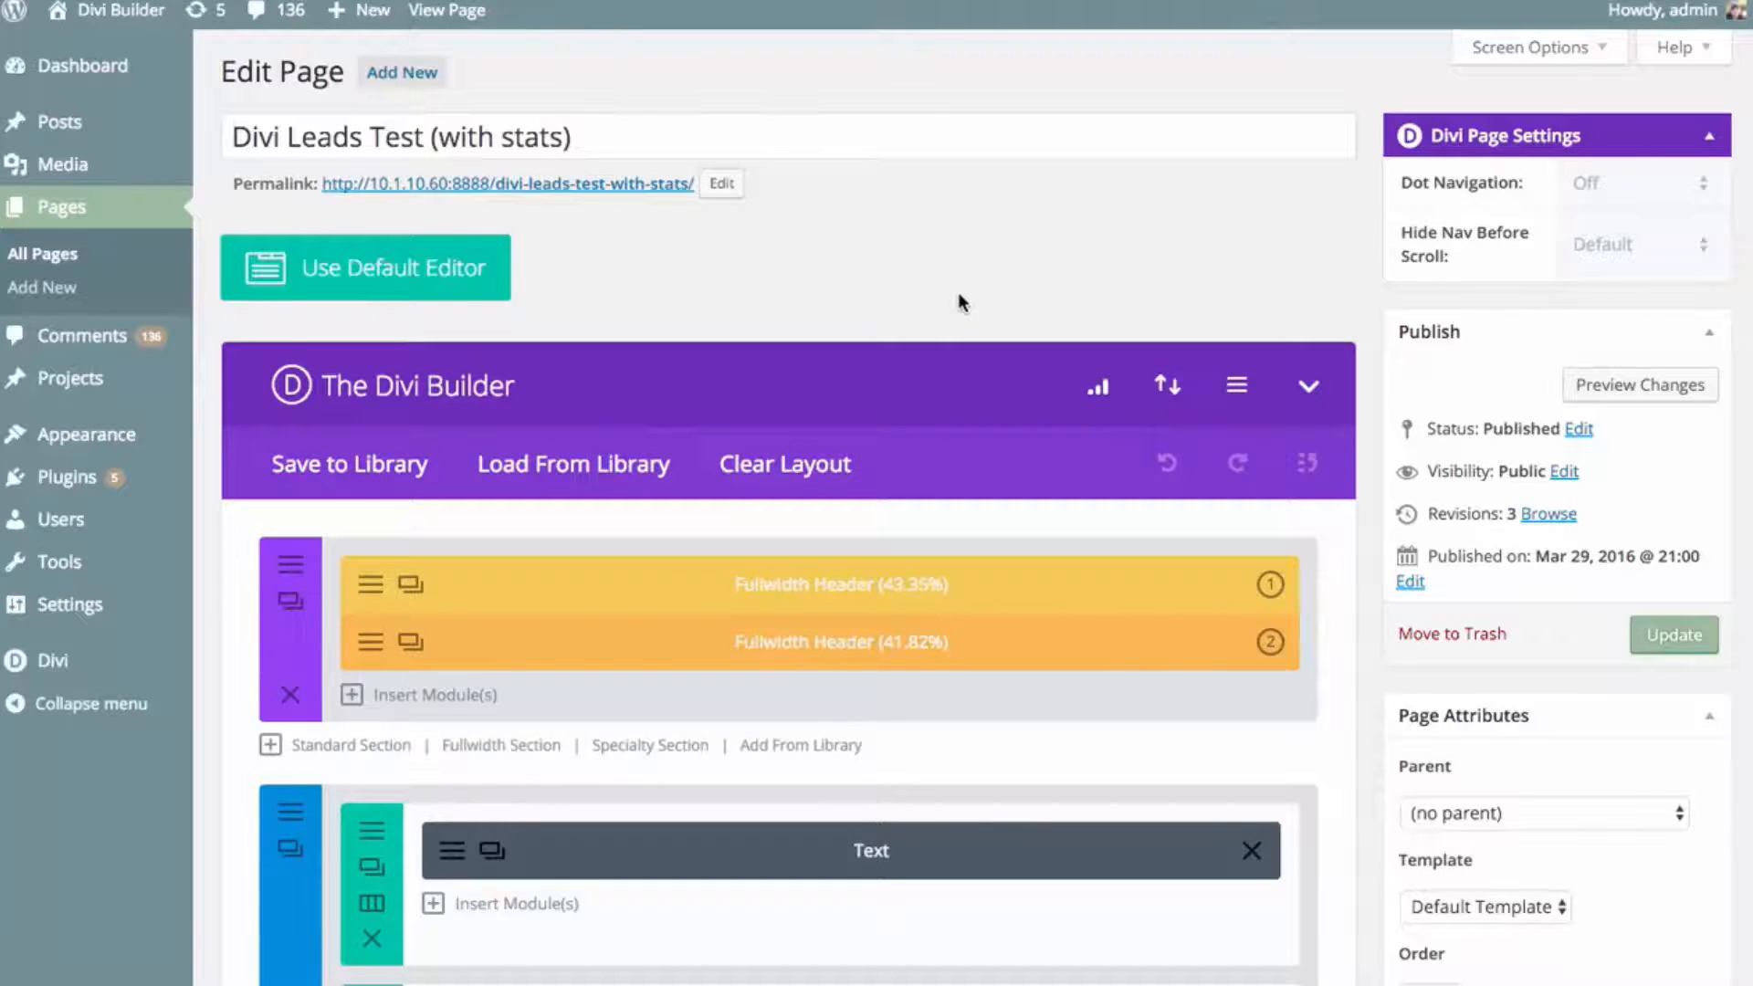
- Examine the Divi Leads Test (with stats) page's layout and the percentages on its two Fullwidth Header variations
scroll(959, 301, "down", 2)
scroll(747, 457, "down", 1)
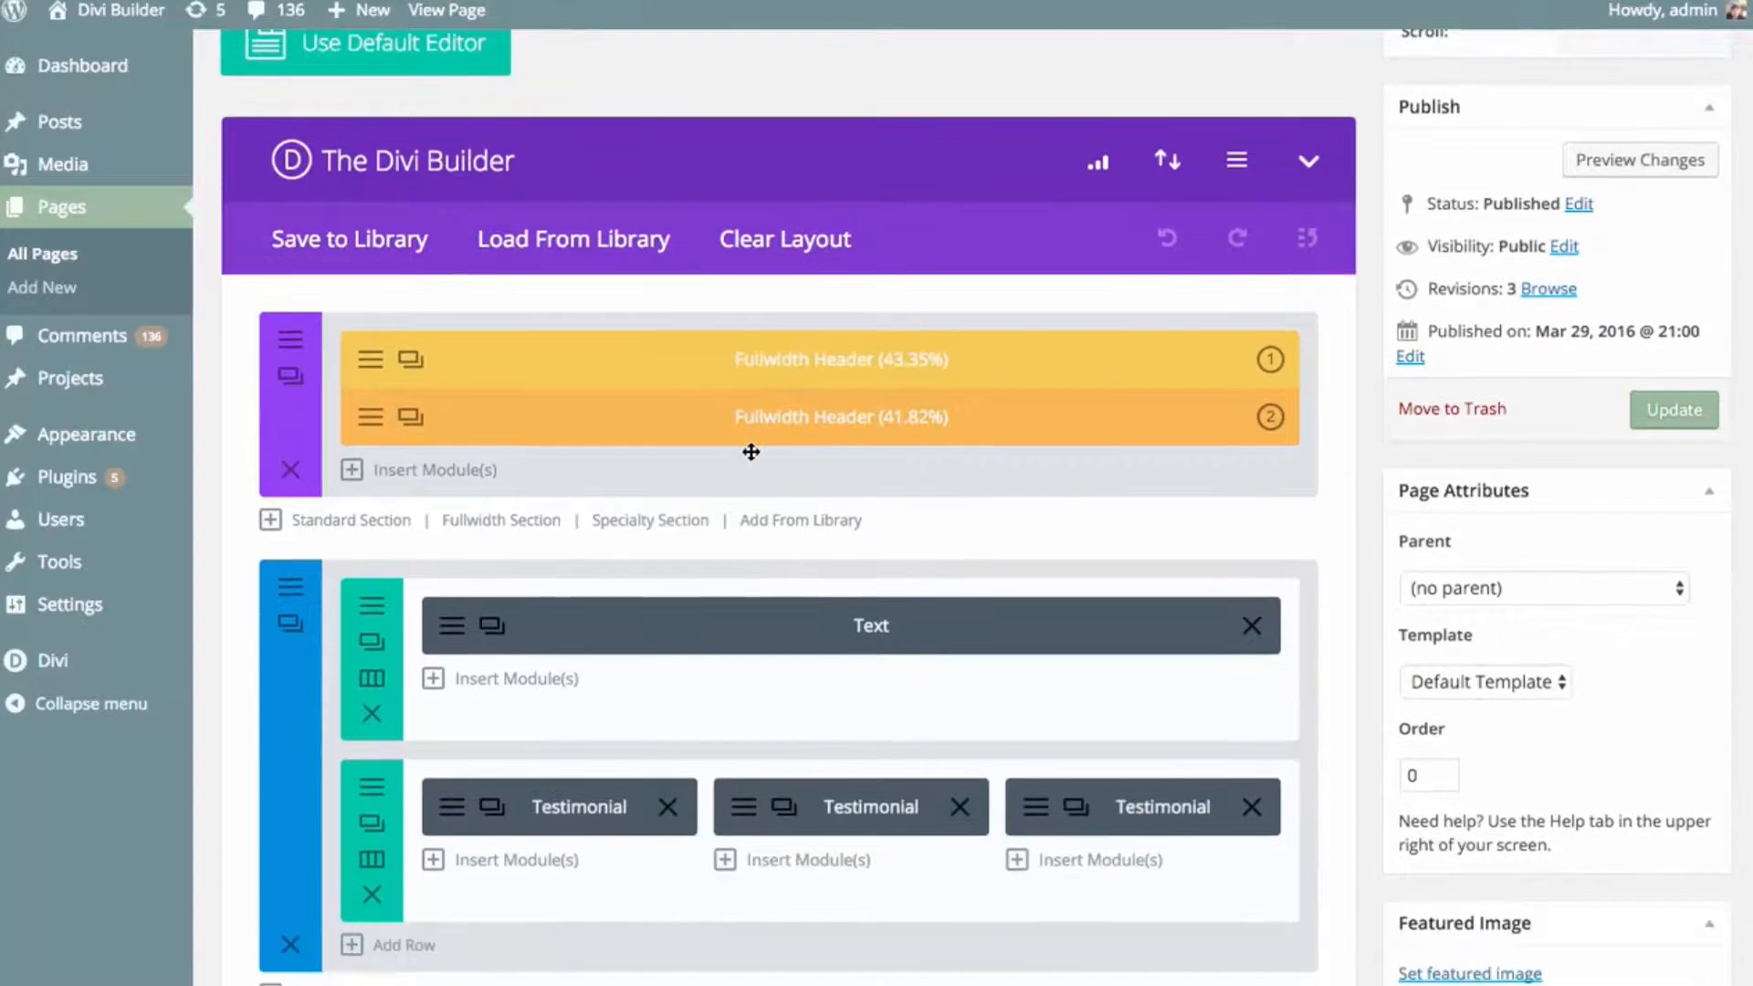
scroll(749, 452, "down", 2)
scroll(749, 452, "up", 4)
scroll(749, 451, "down", 3)
scroll(749, 456, "up", 3)
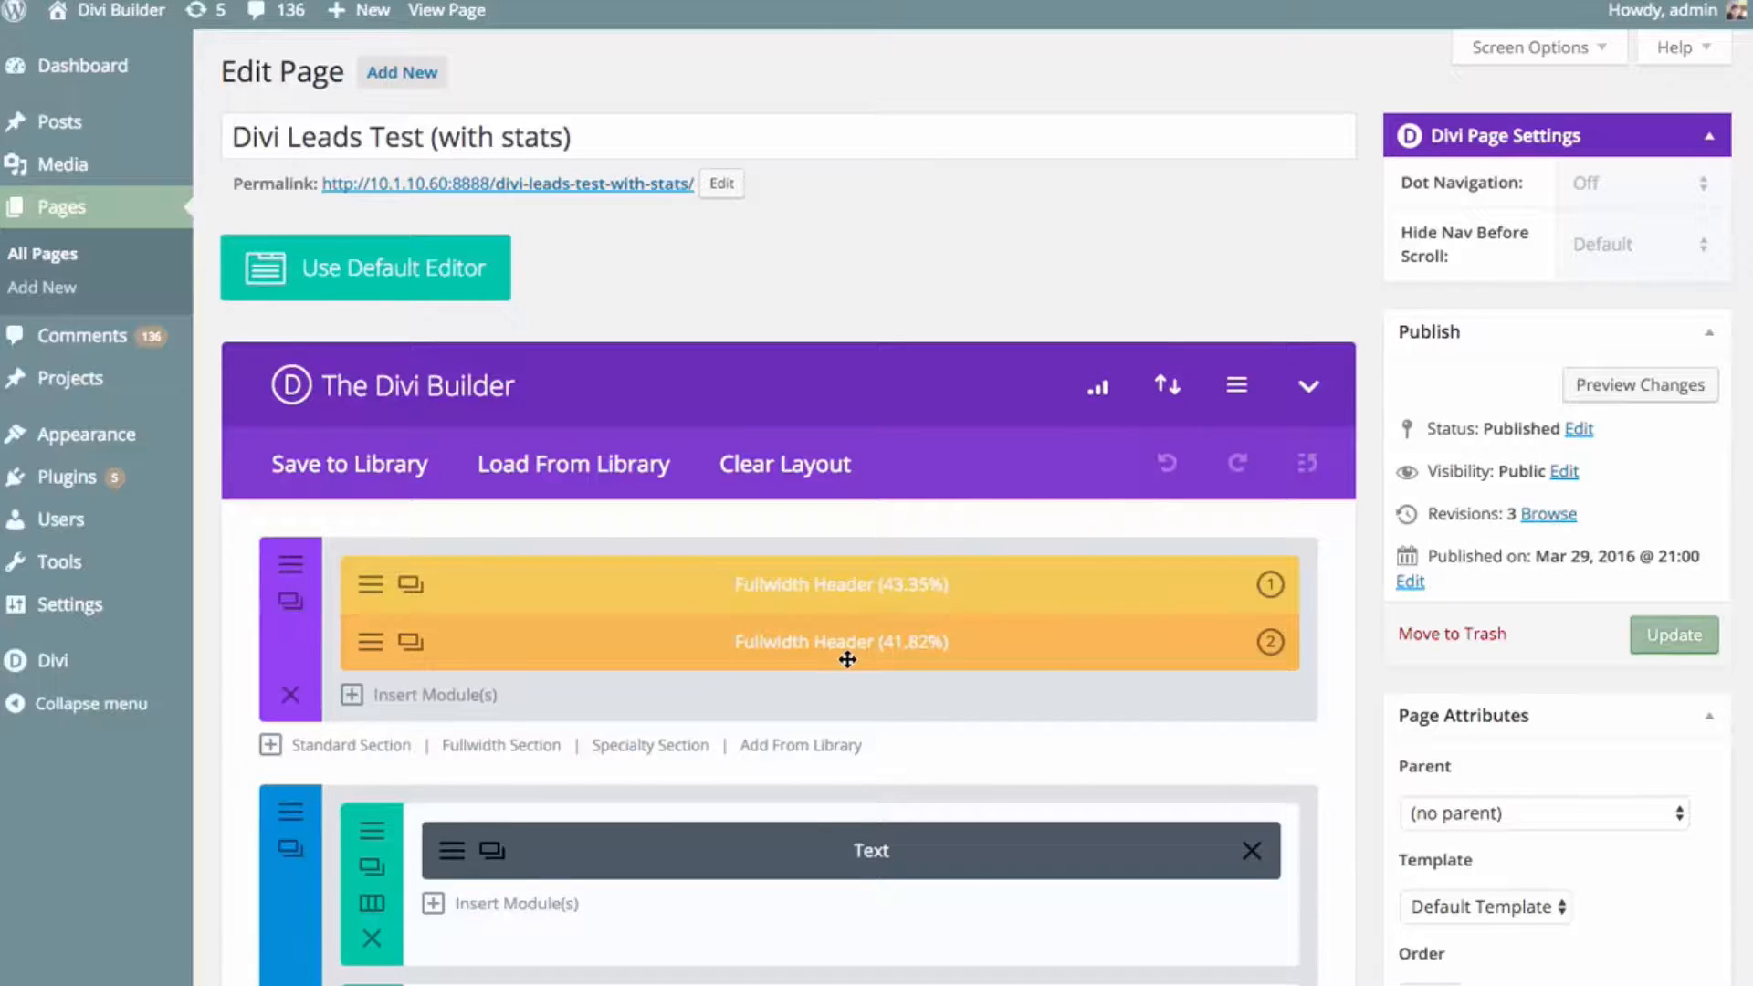
- Inspect the settings of the Fullwidth Header variation titled Welcome To Our Website and close them unchanged
left_click(410, 641)
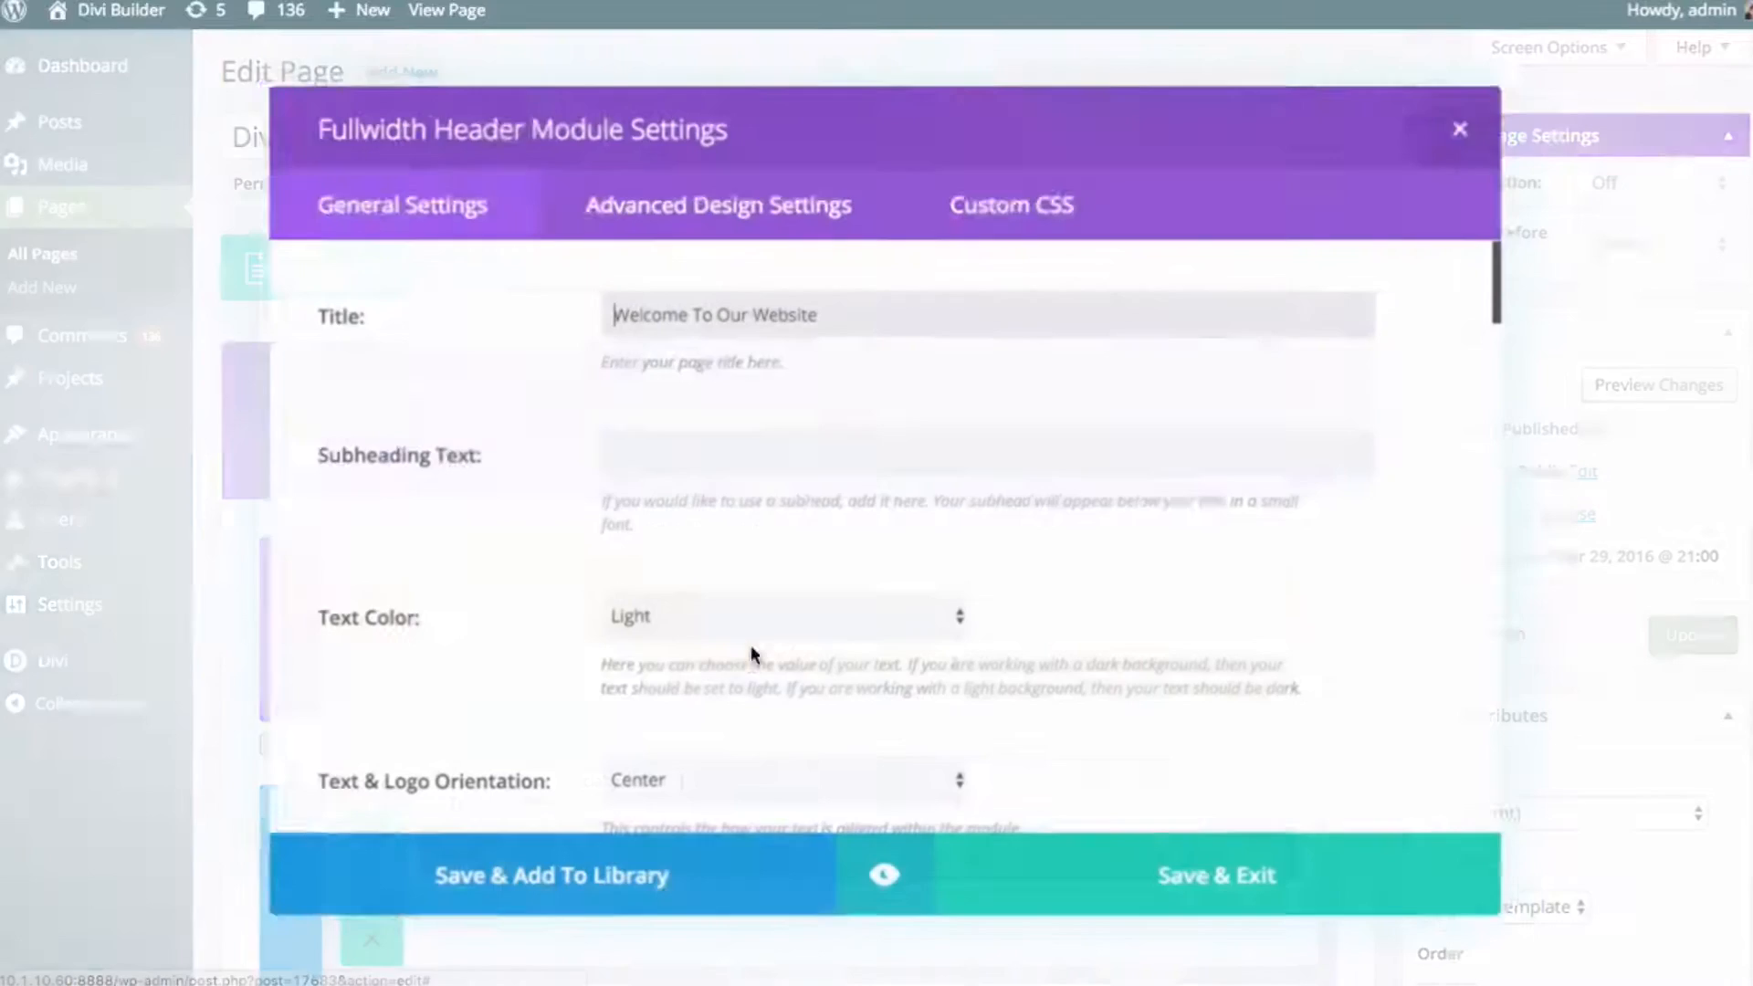
triple_click(774, 311)
left_click(956, 322)
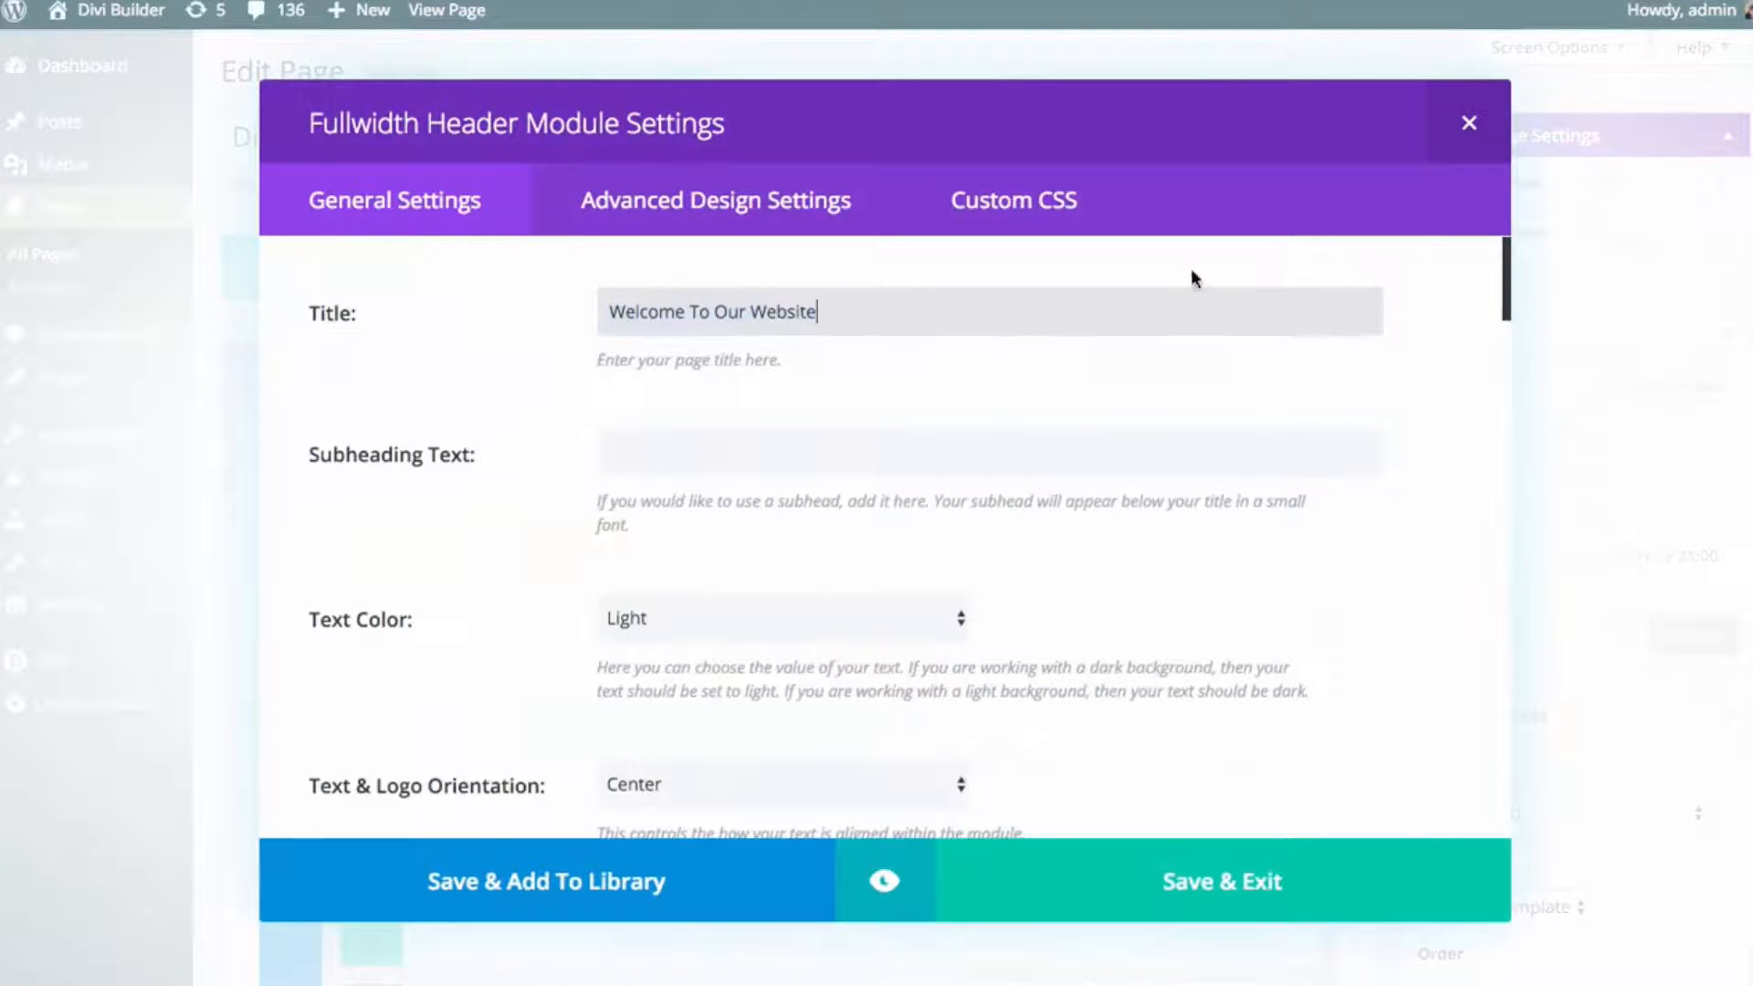
left_click(1471, 137)
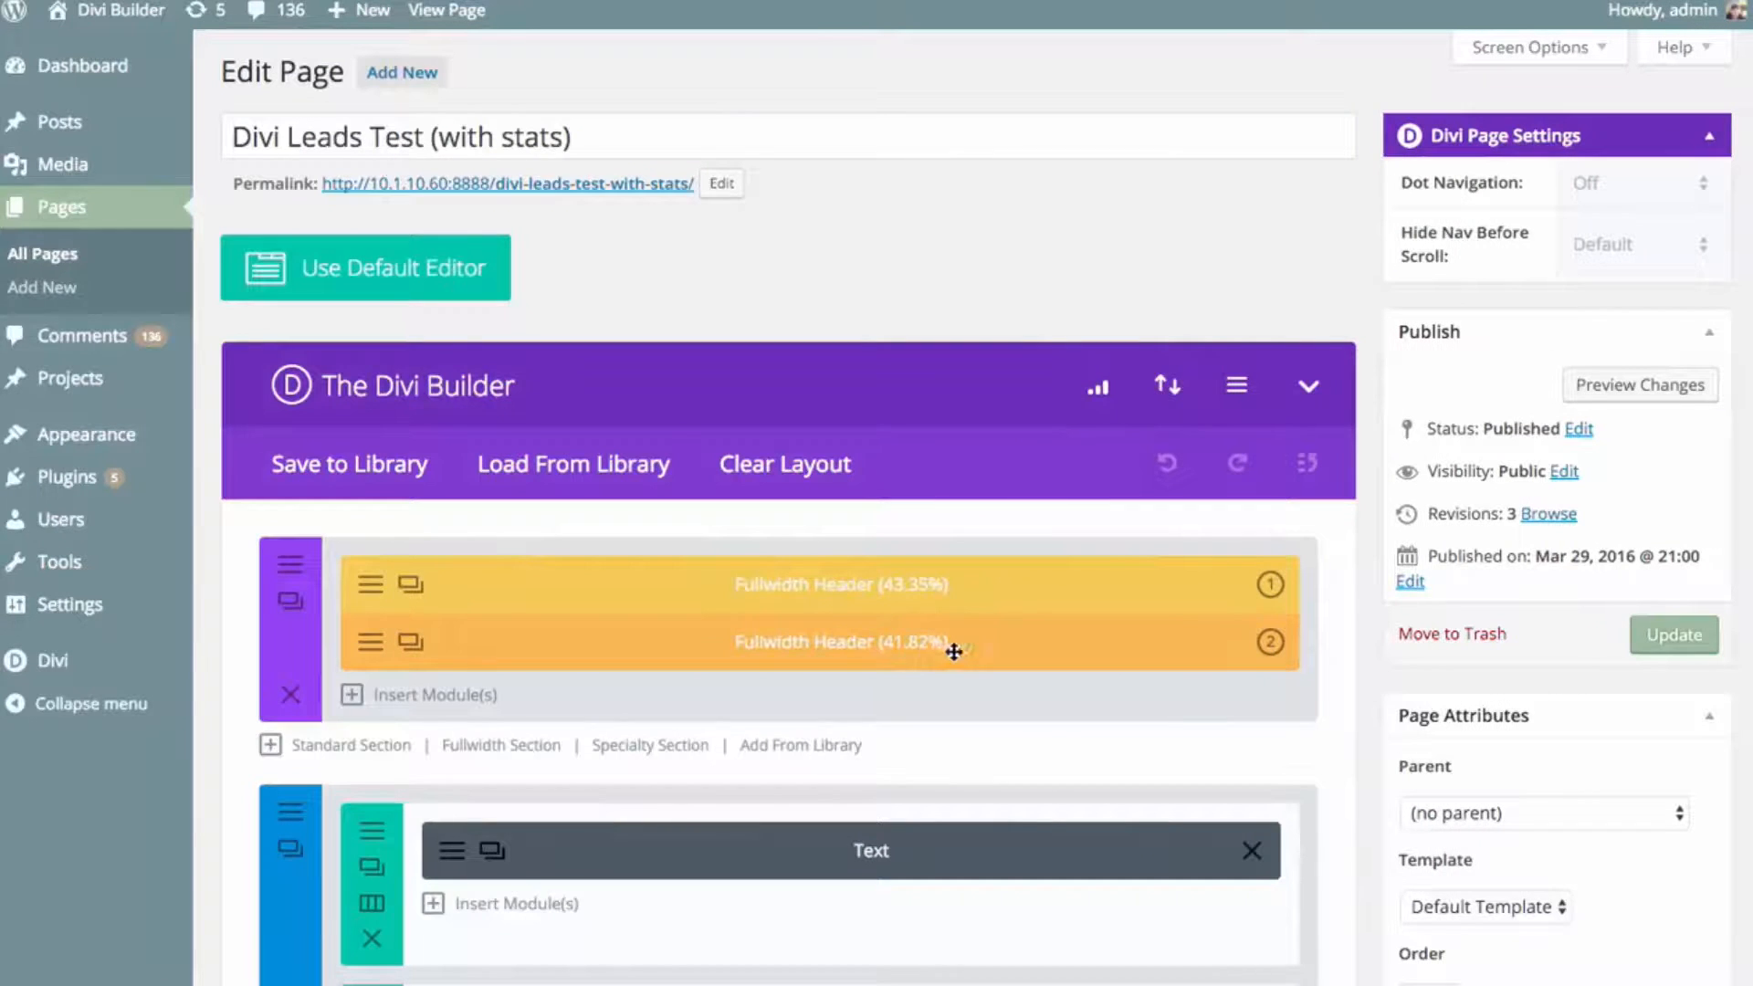
- Check the settings of the first Fullwidth Header variation, close them unchanged, and examine the page's modules down to the Call To Action
left_click(373, 584)
left_click(1471, 122)
scroll(1068, 692, "down", 4)
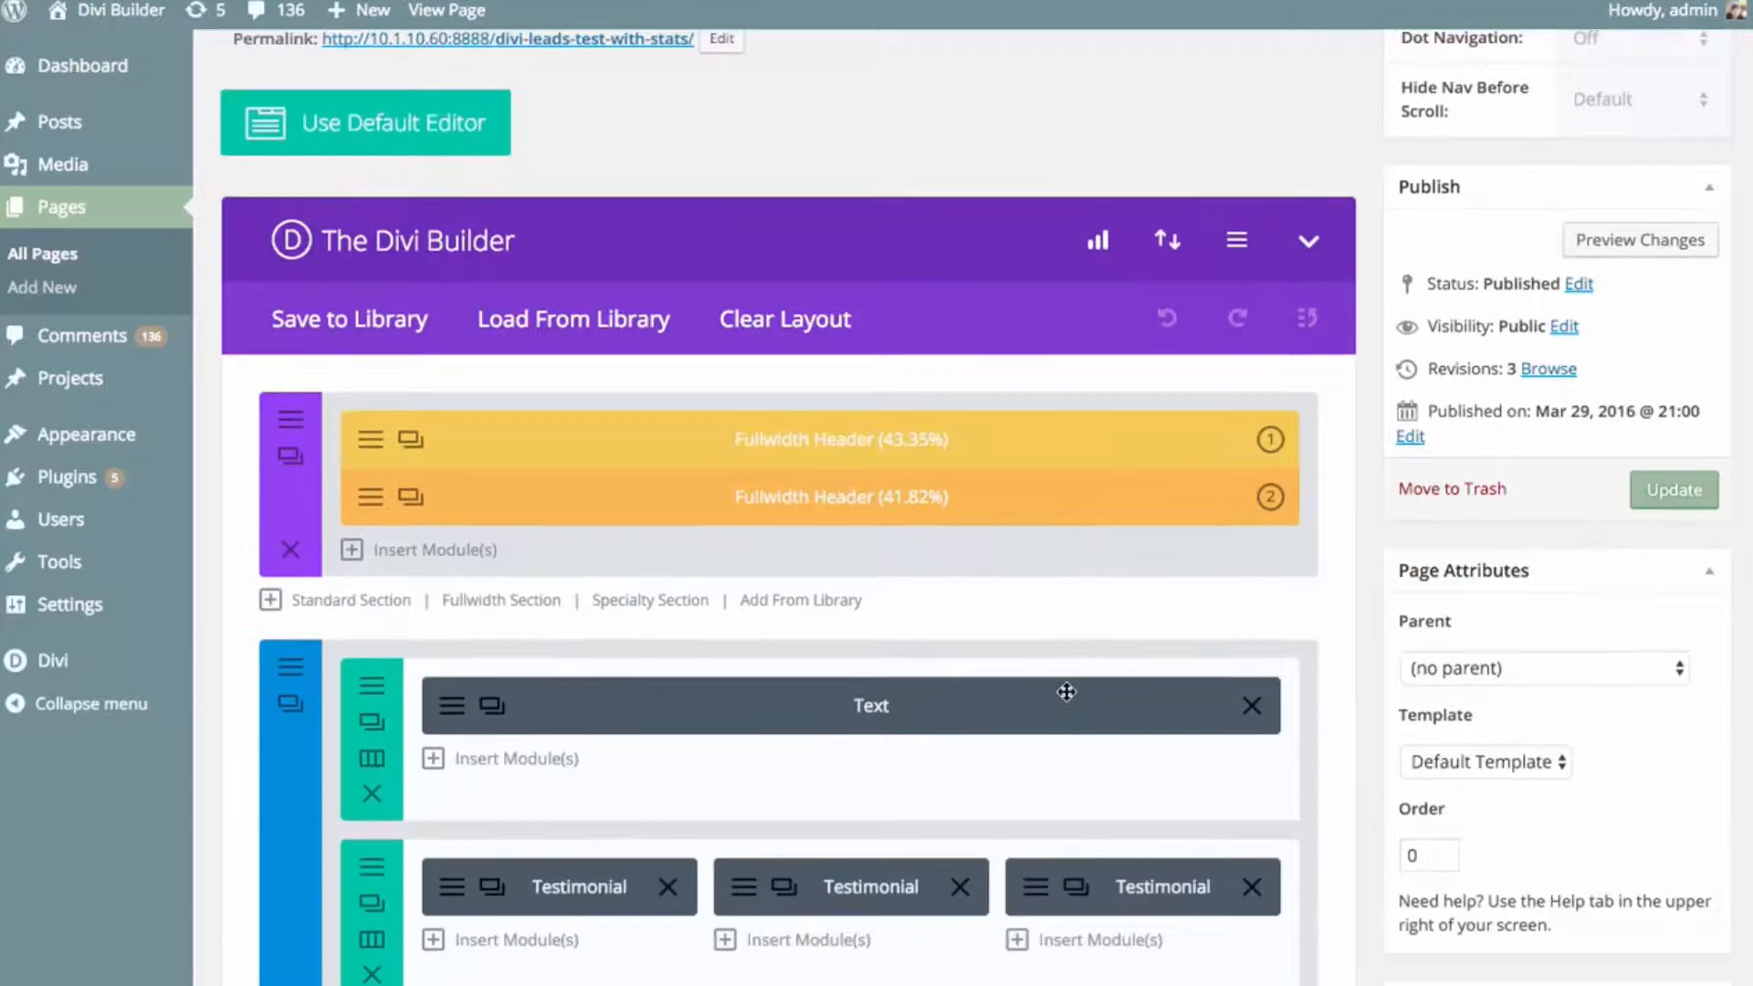
scroll(1063, 714, "down", 8)
scroll(1062, 714, "up", 6)
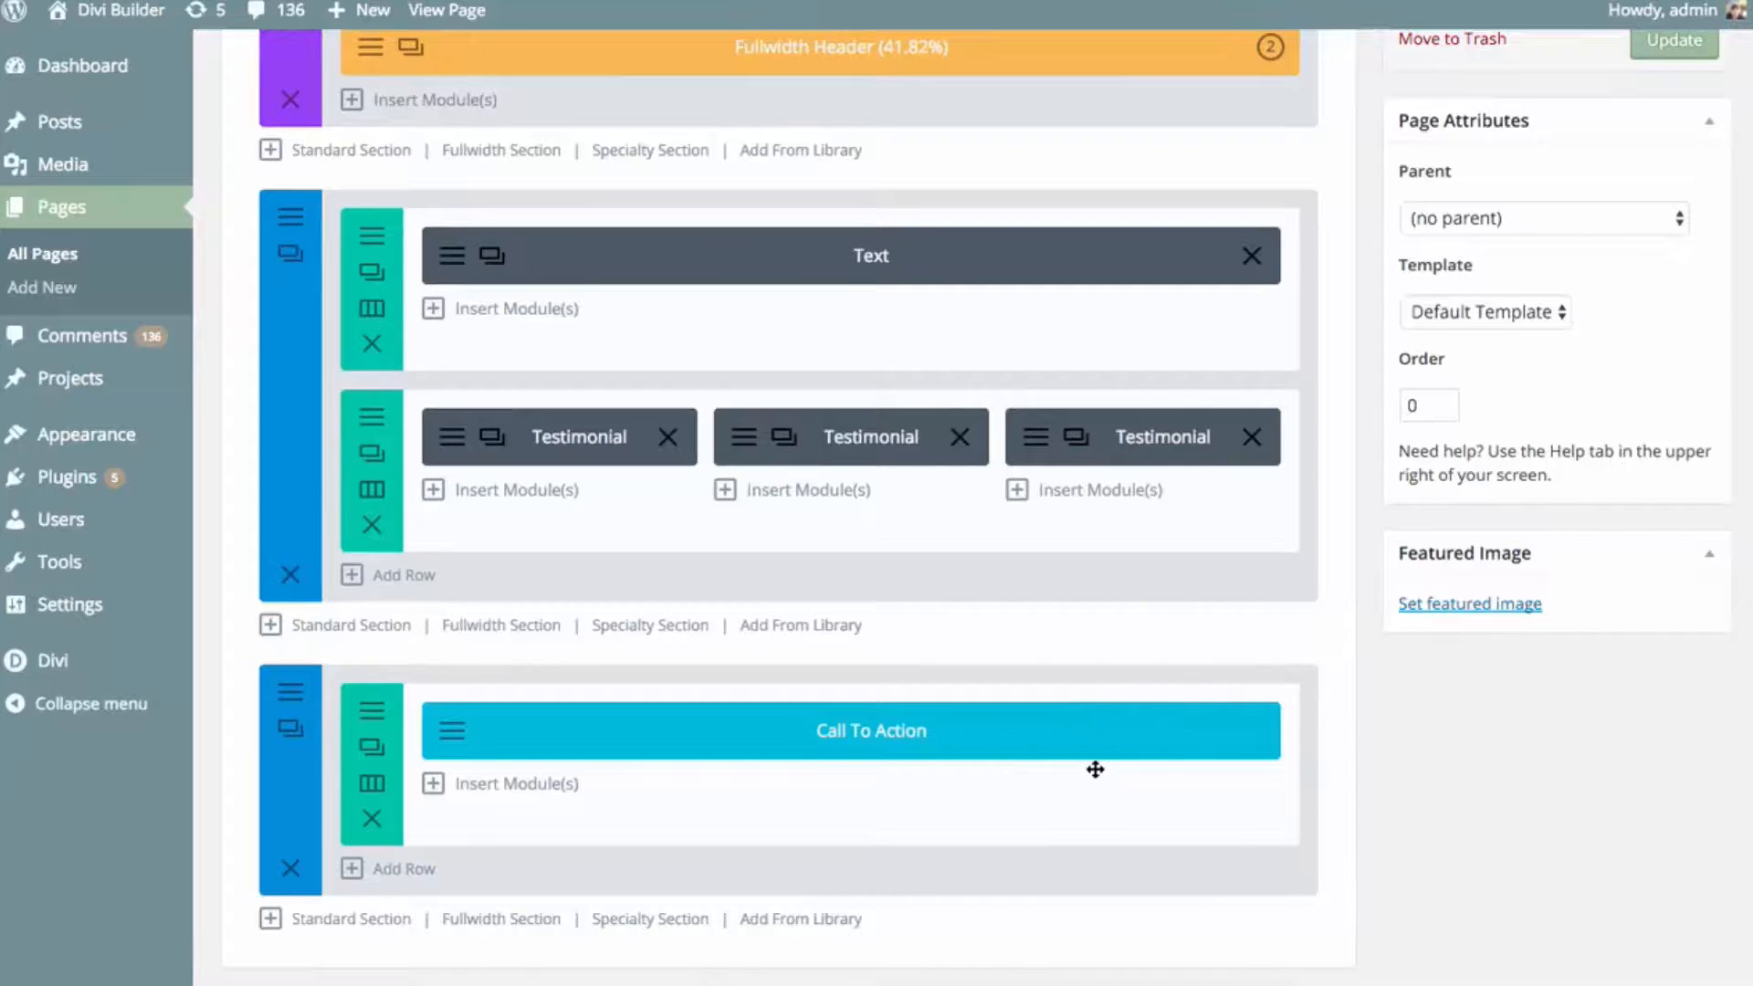
scroll(1058, 752, "up", 6)
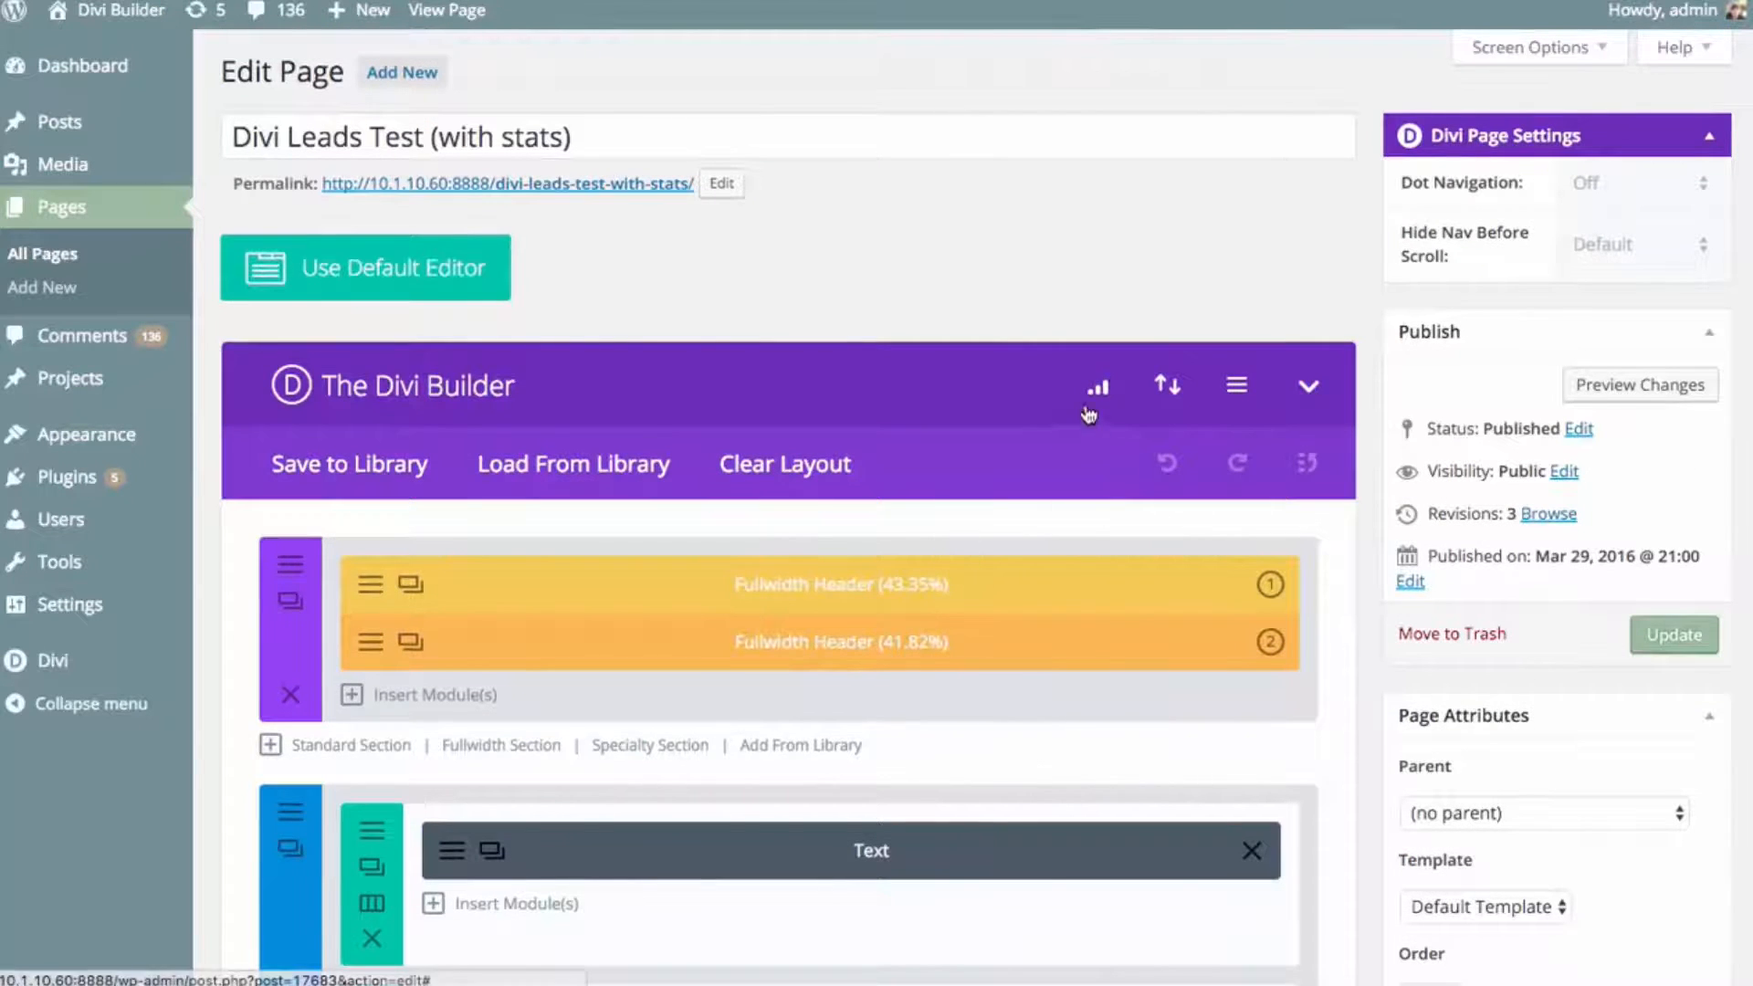
- Open the Split Testing Statistics and compare the impressions and clicks of both Fullwidth Header variations in the Clicks summary
left_click(1100, 388)
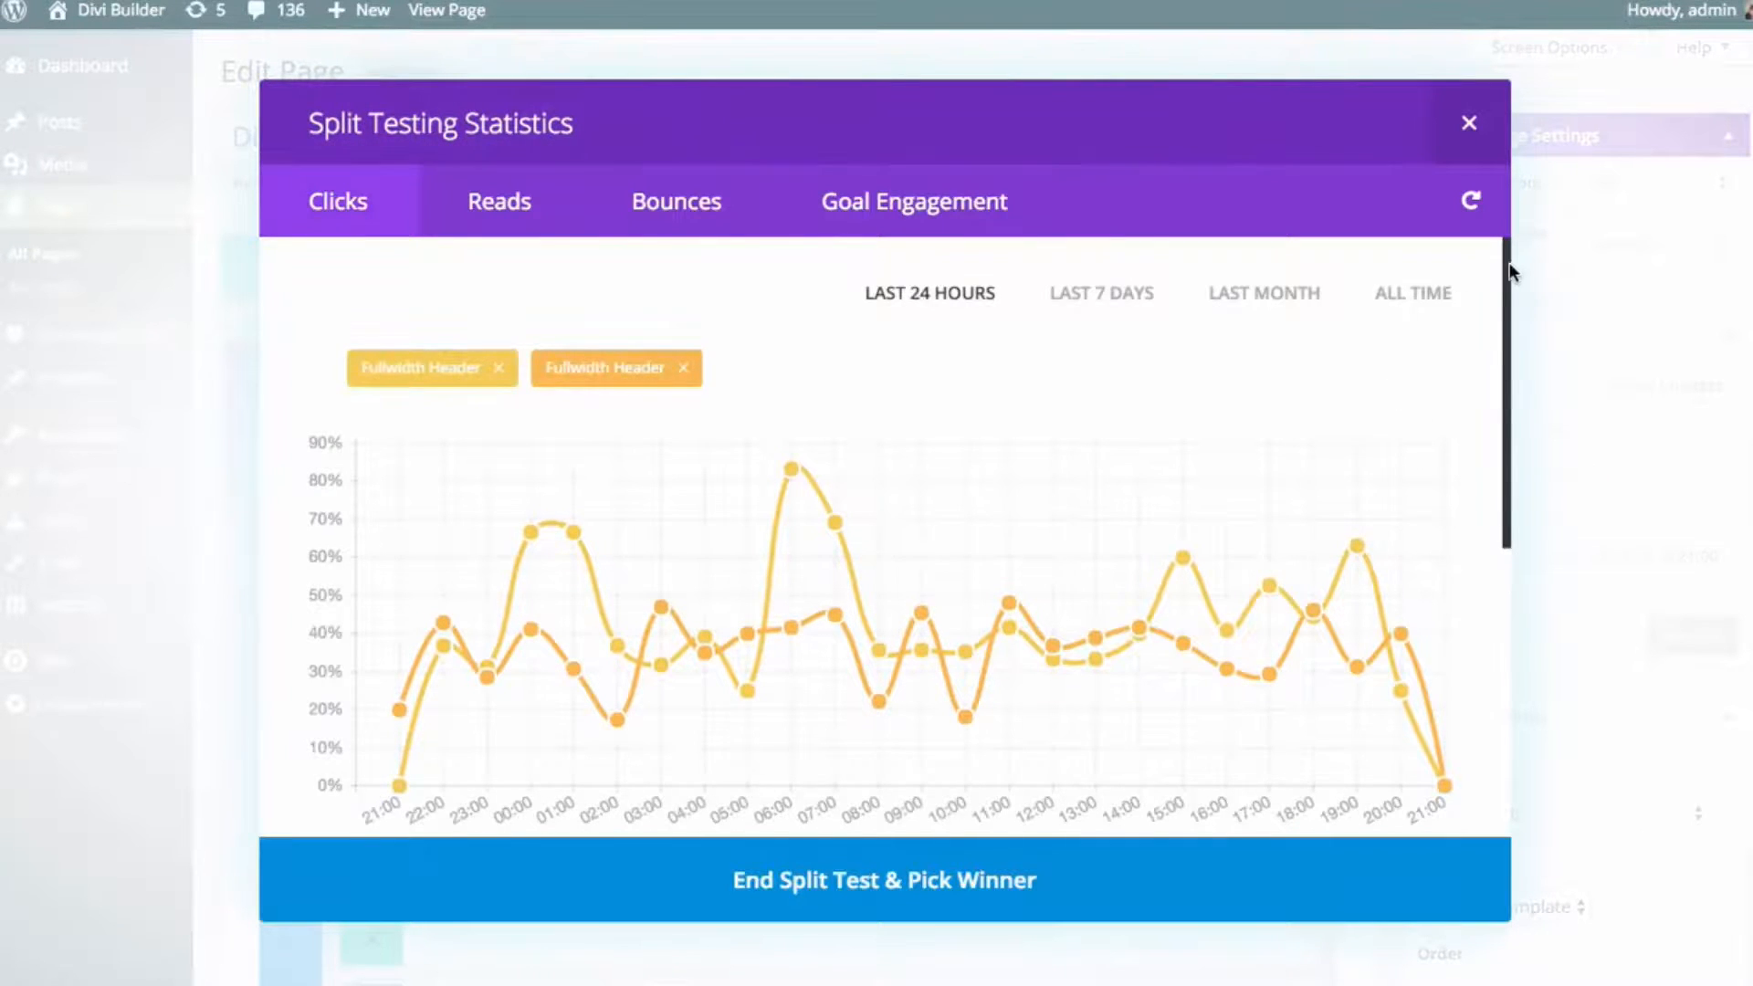
scroll(1497, 297, "down", 1)
left_click_drag(1505, 294, 1508, 566)
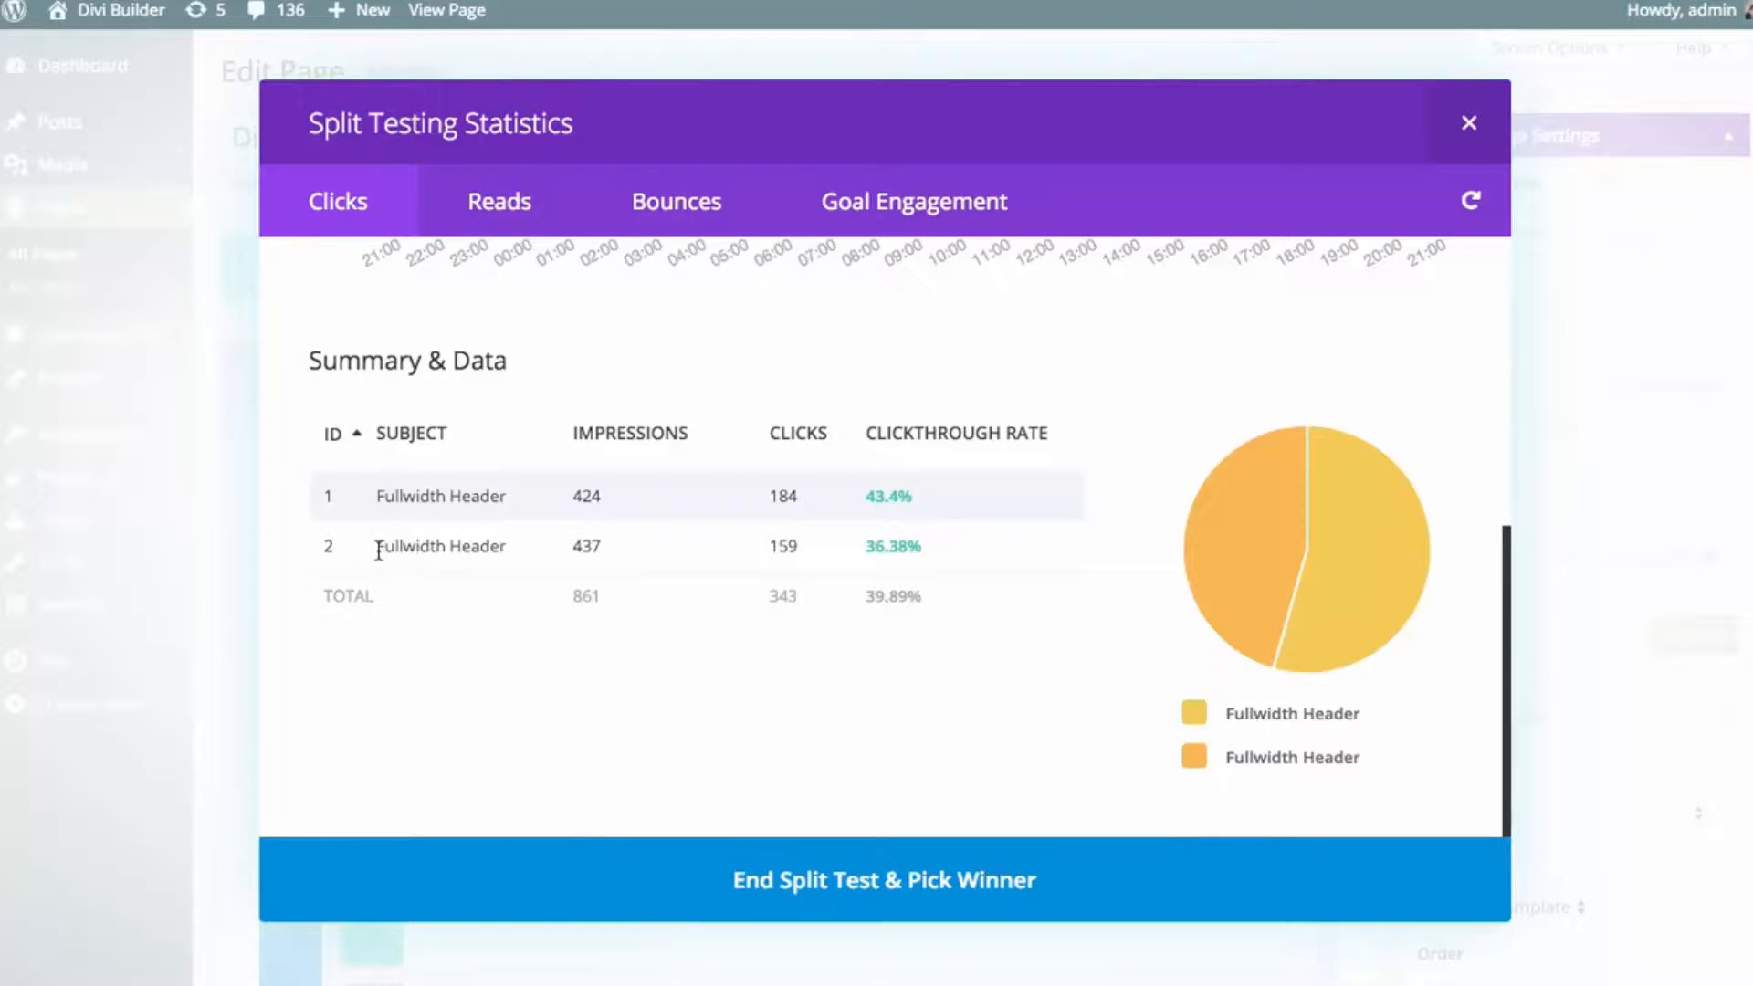
left_click_drag(378, 548, 560, 551)
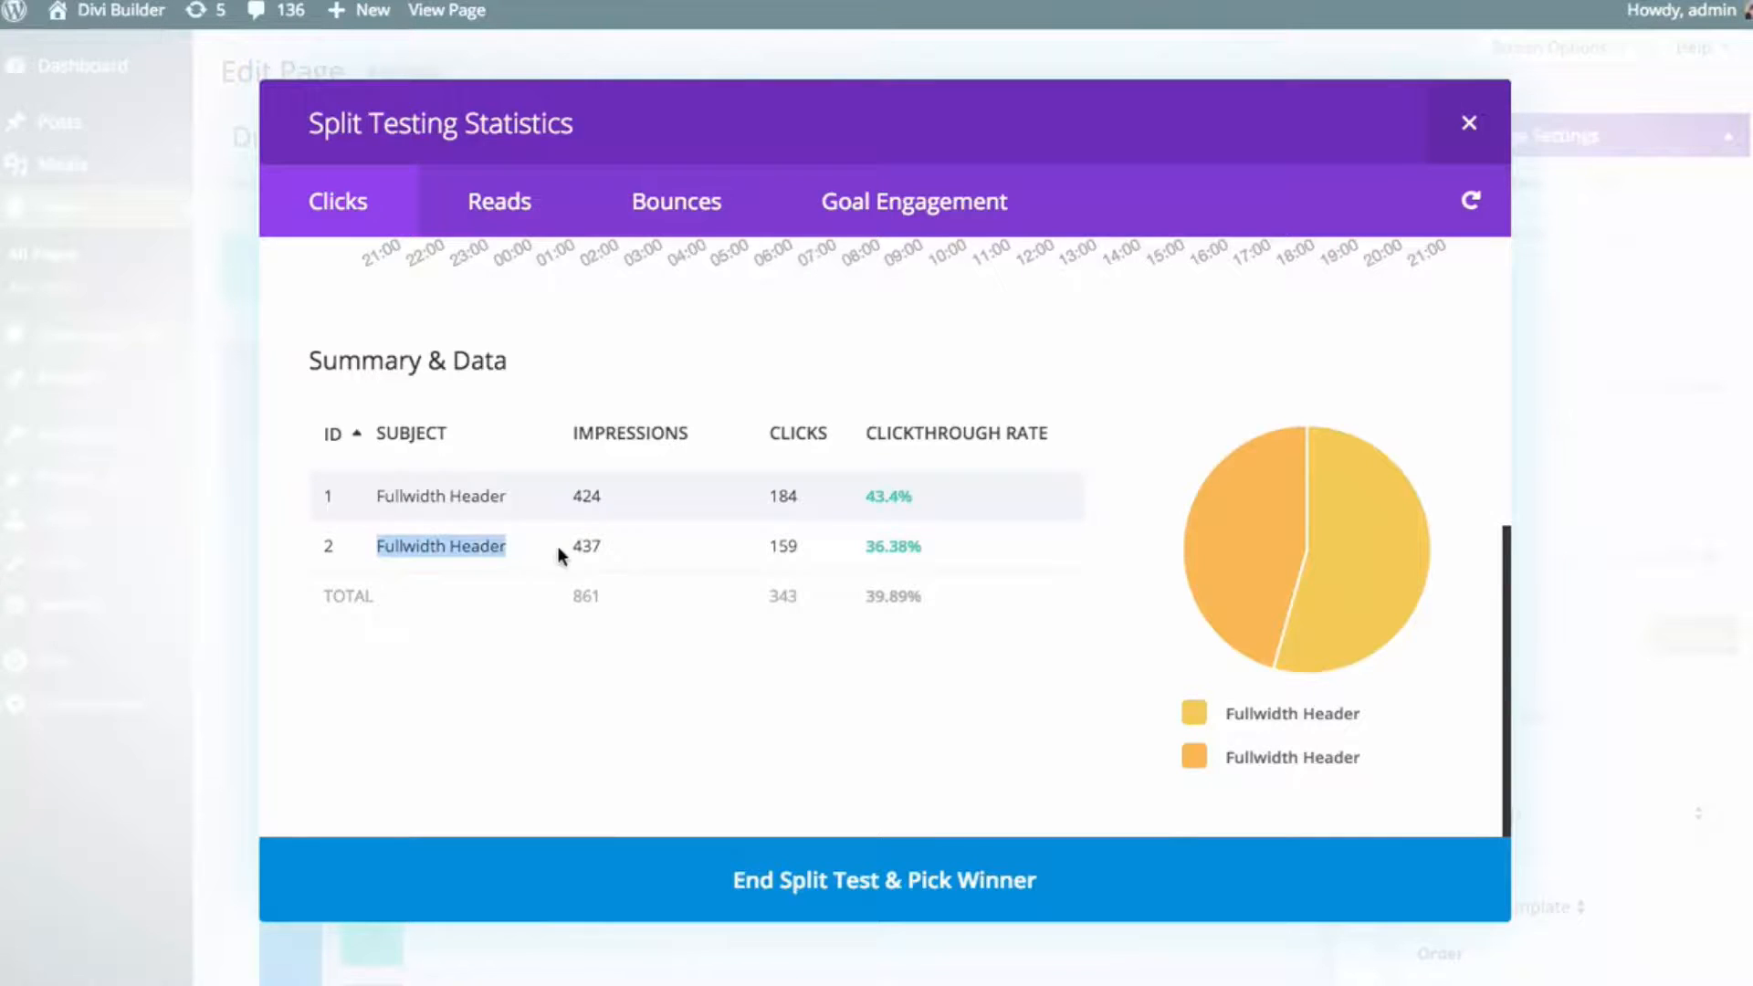
double_click(585, 546)
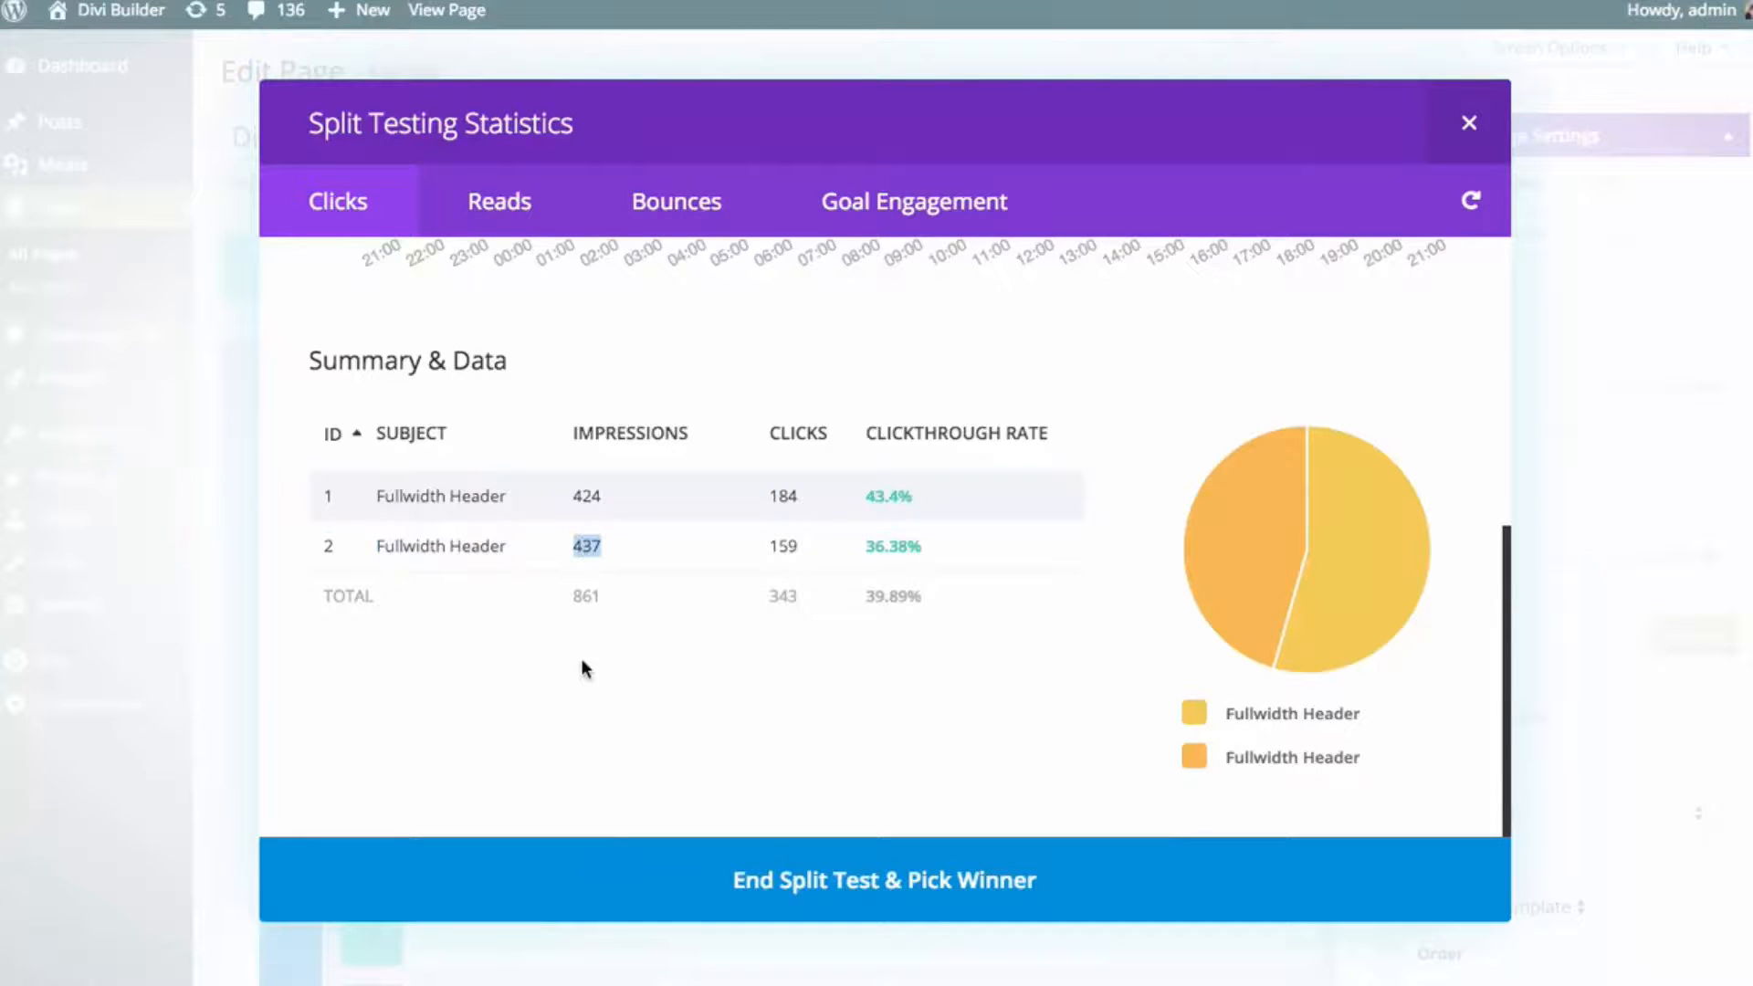
double_click(783, 546)
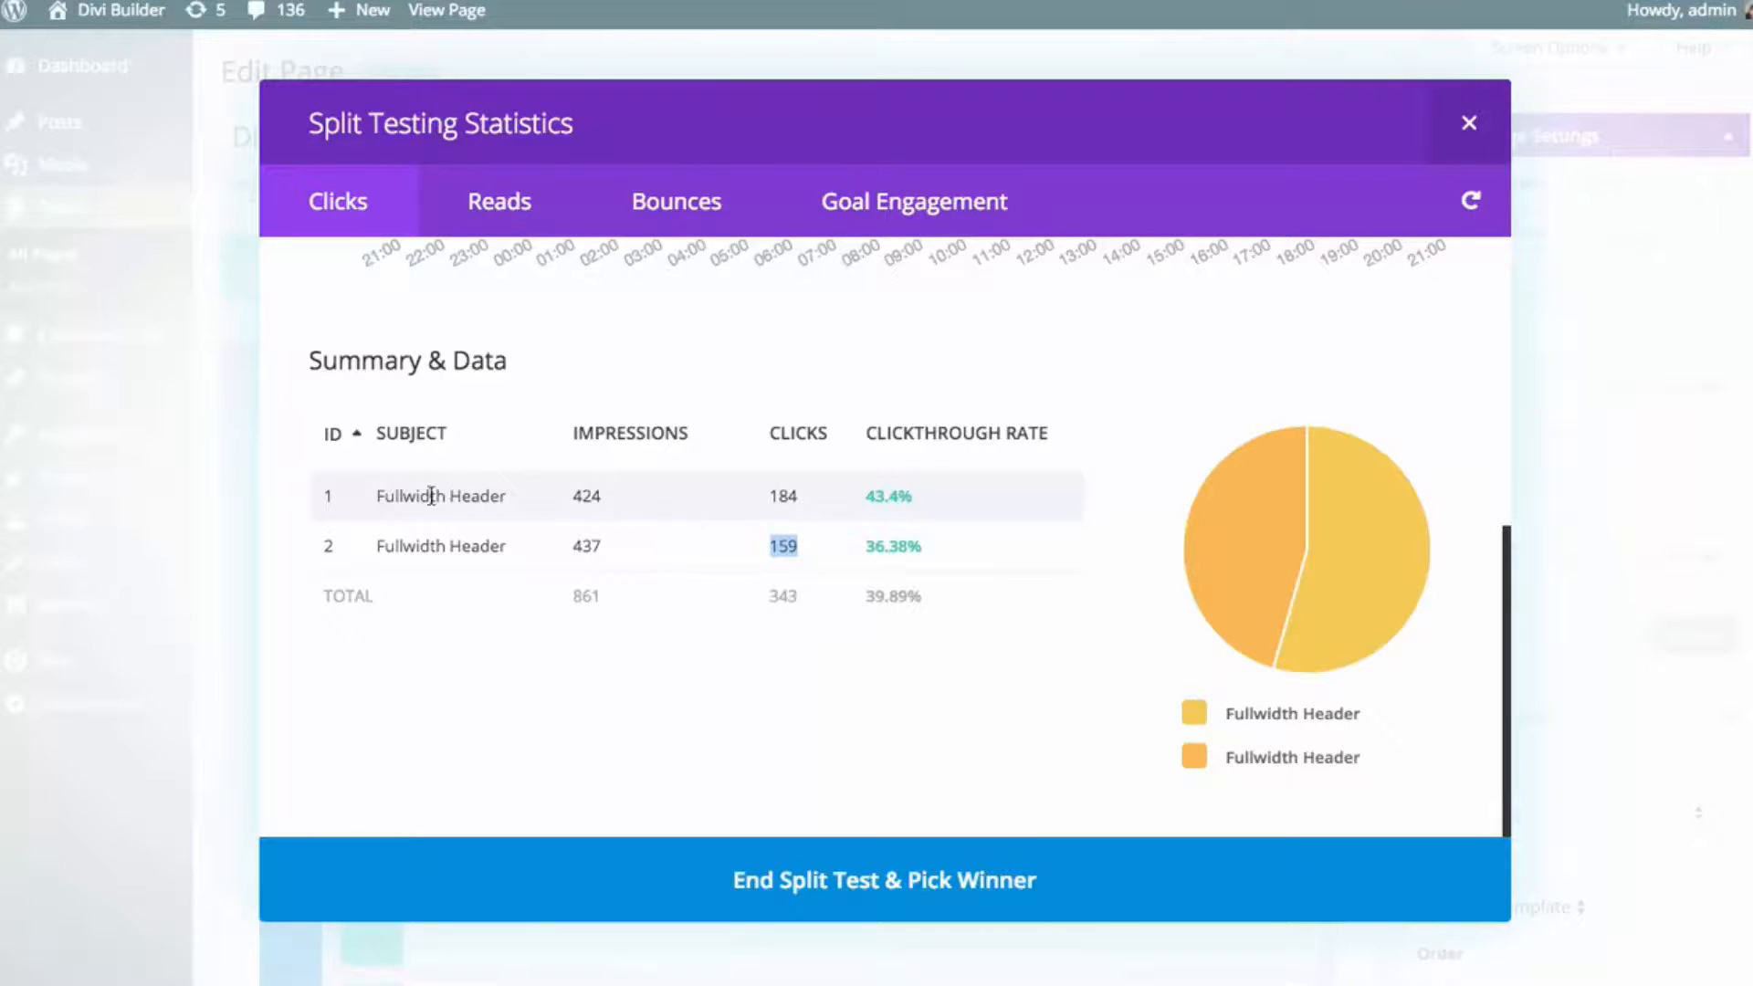
left_click(799, 503)
scroll(998, 544, "up", 5)
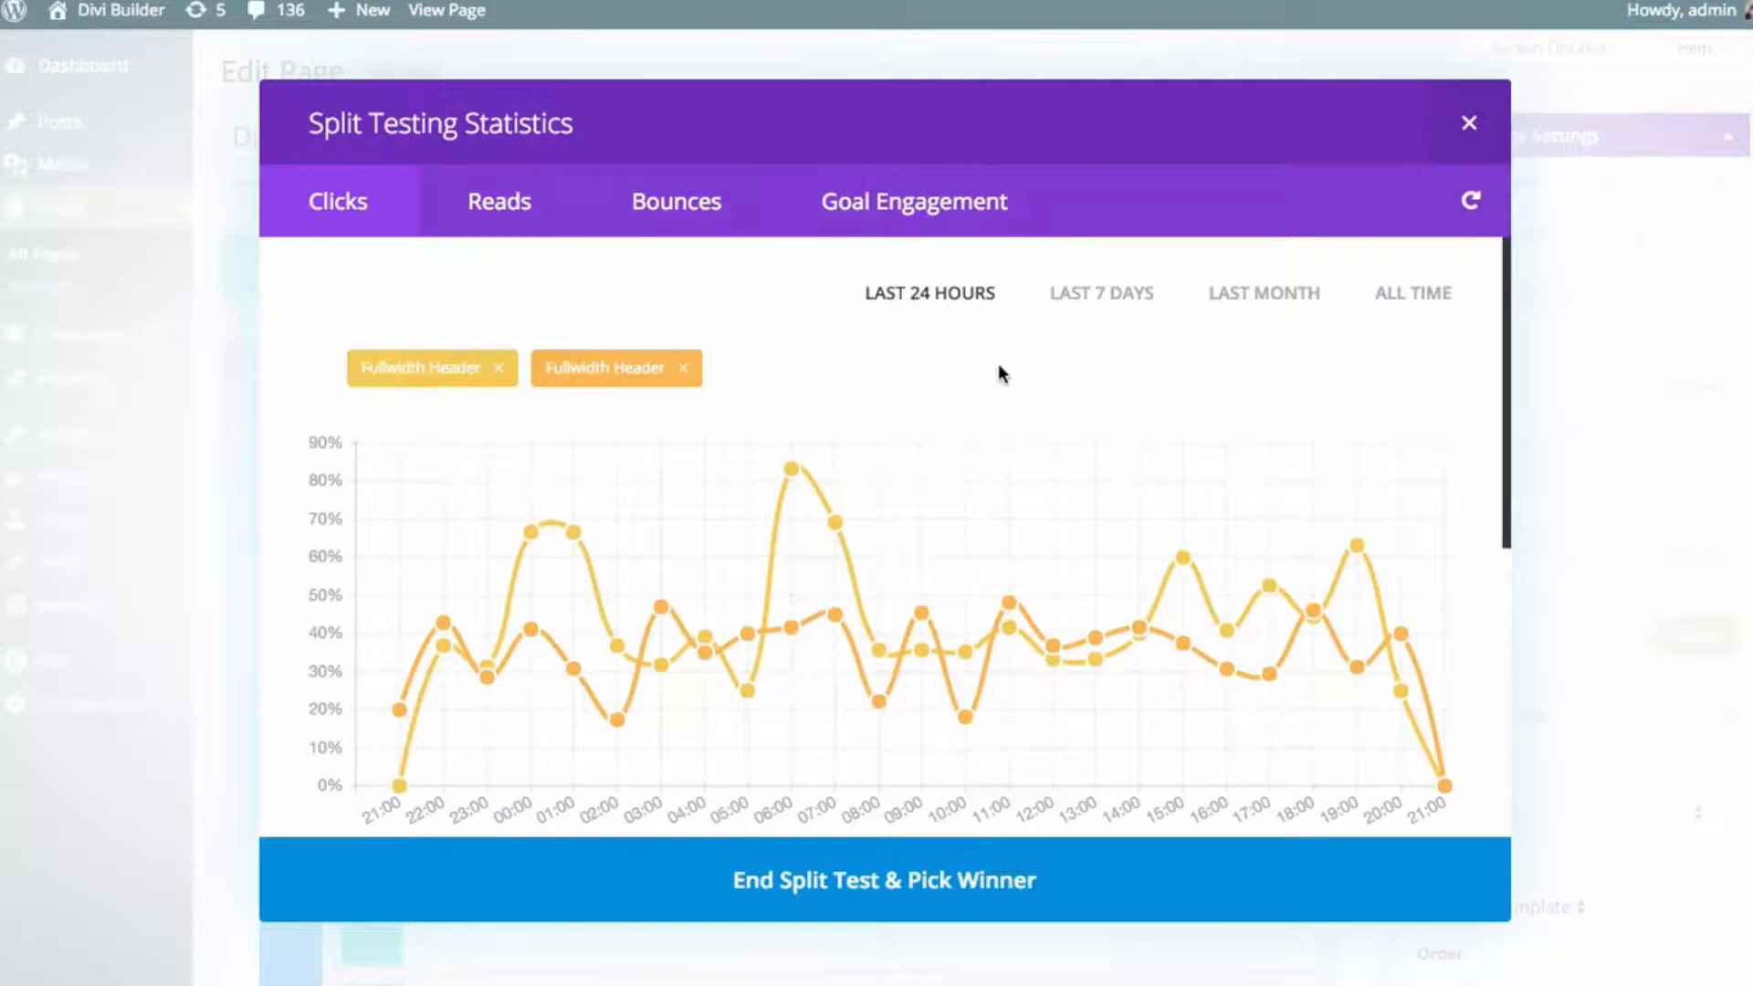
- Toggle the two Fullwidth Header variations on the Clicks chart and compare the last 7 days with the last 24 hours
left_click(630, 376)
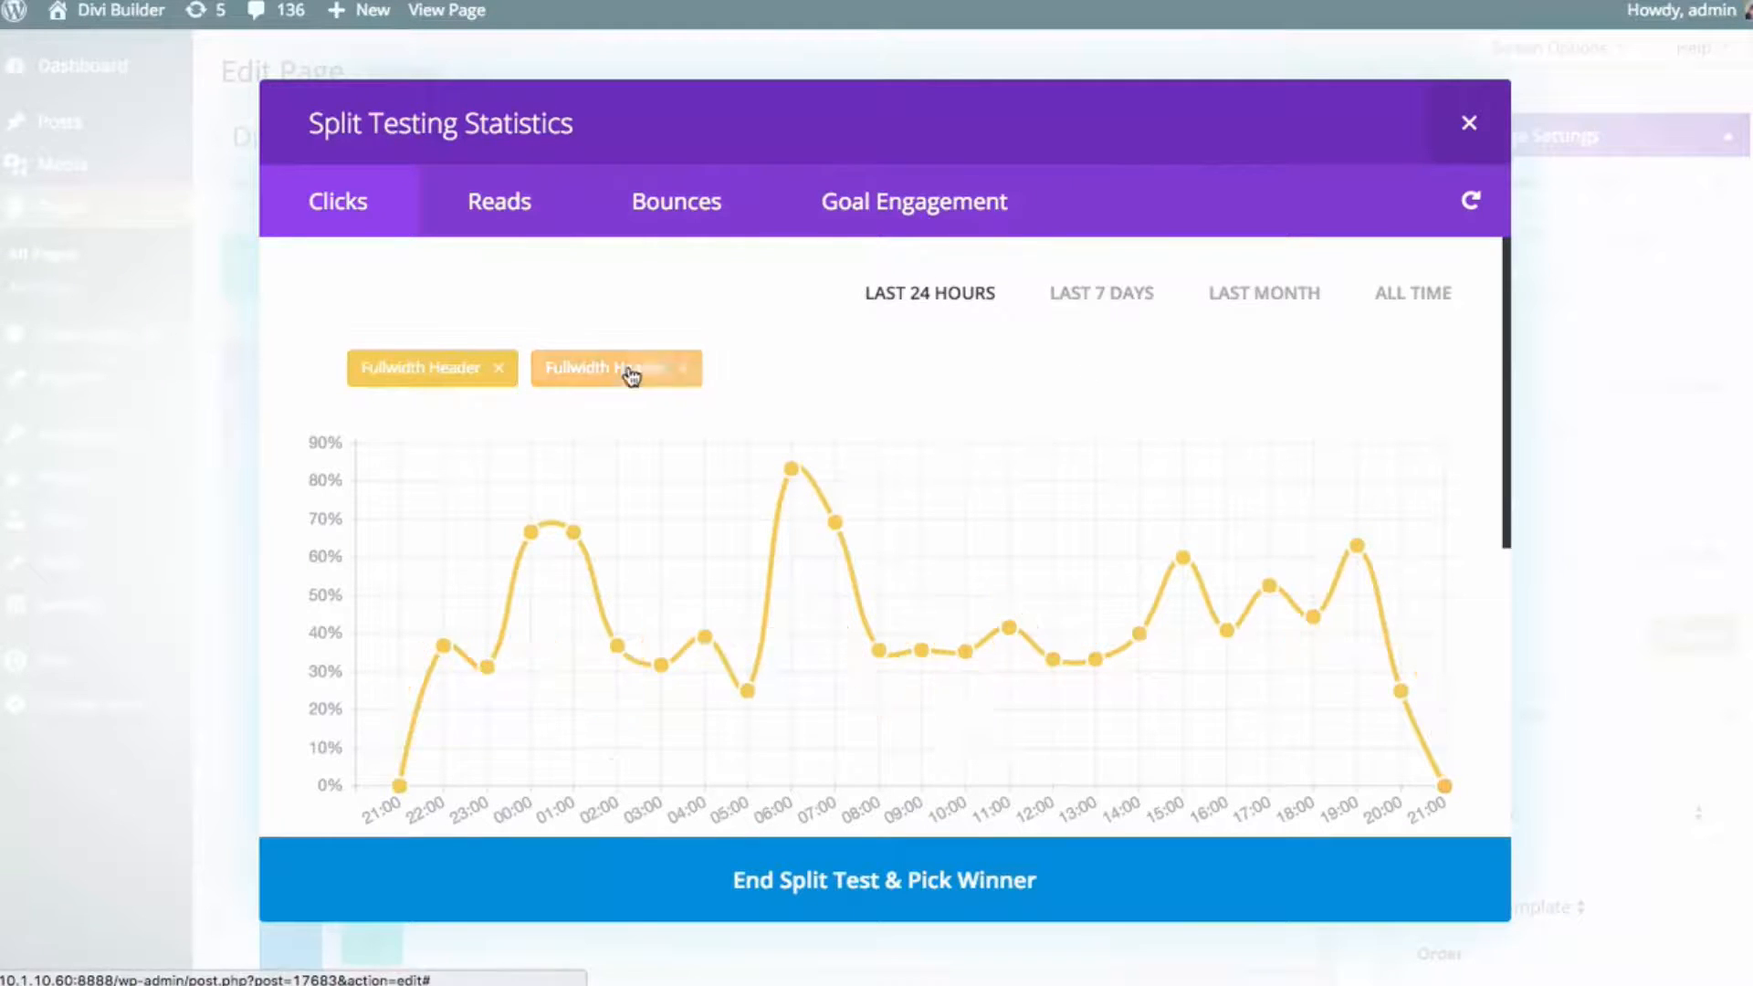
left_click(403, 367)
left_click(594, 371)
left_click(446, 375)
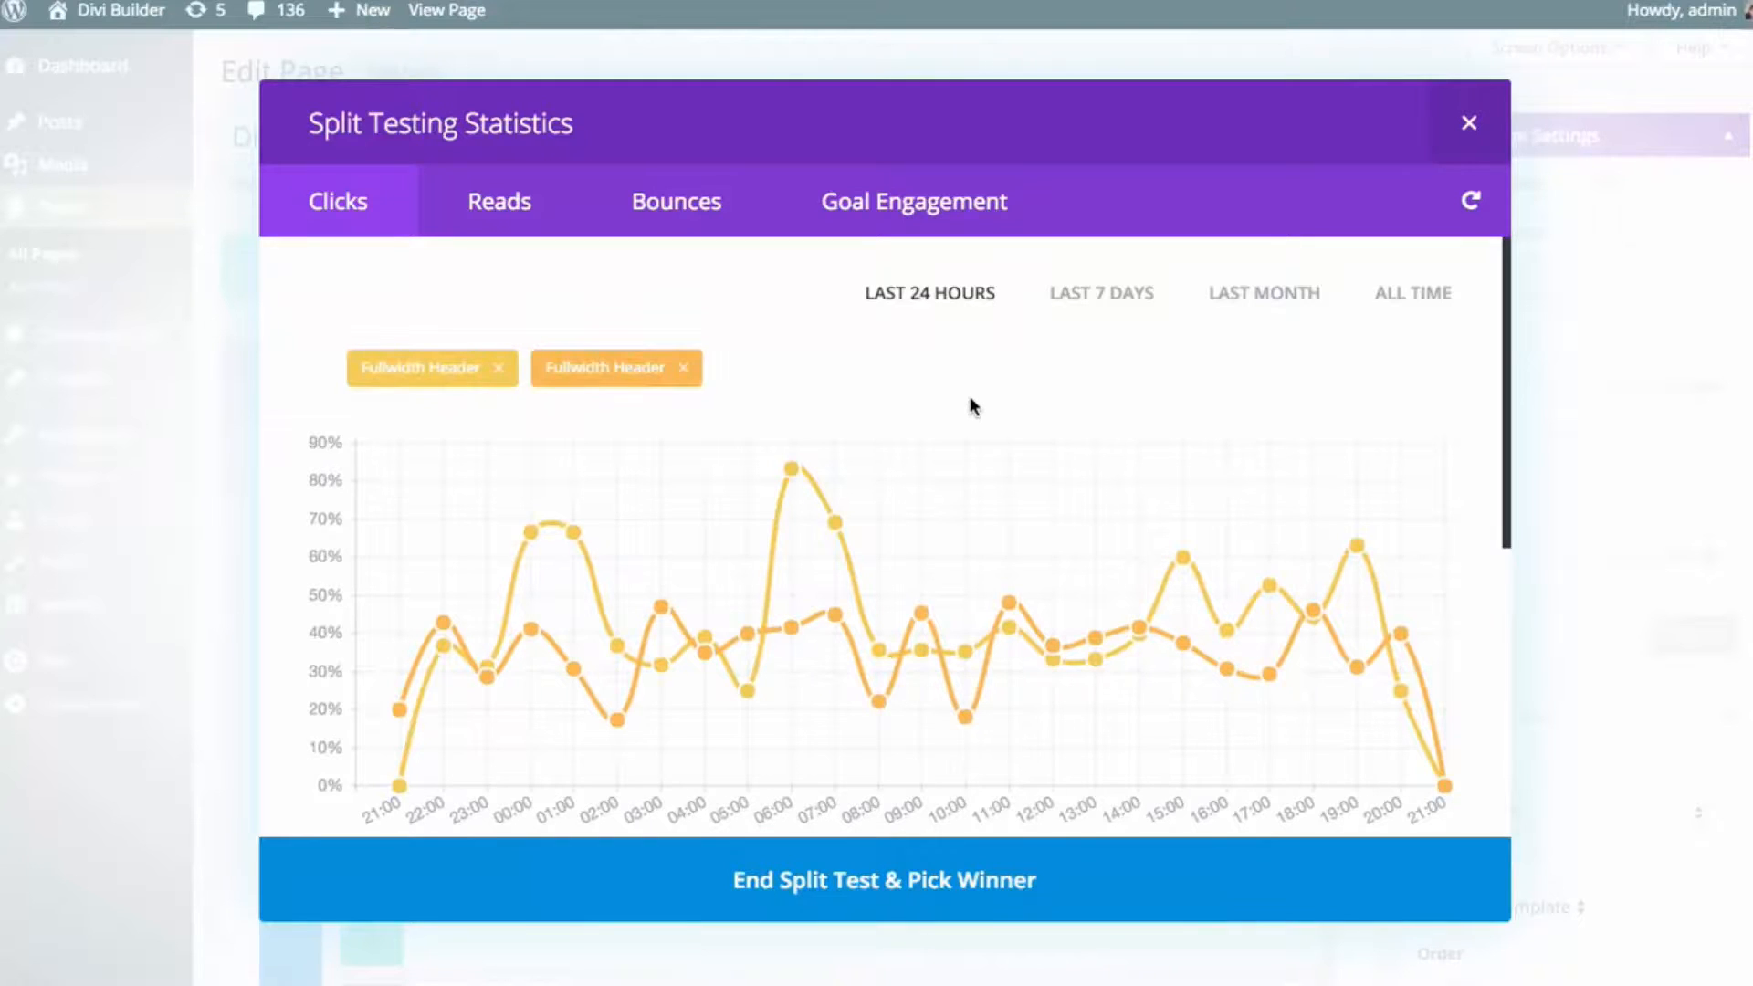
left_click(1120, 296)
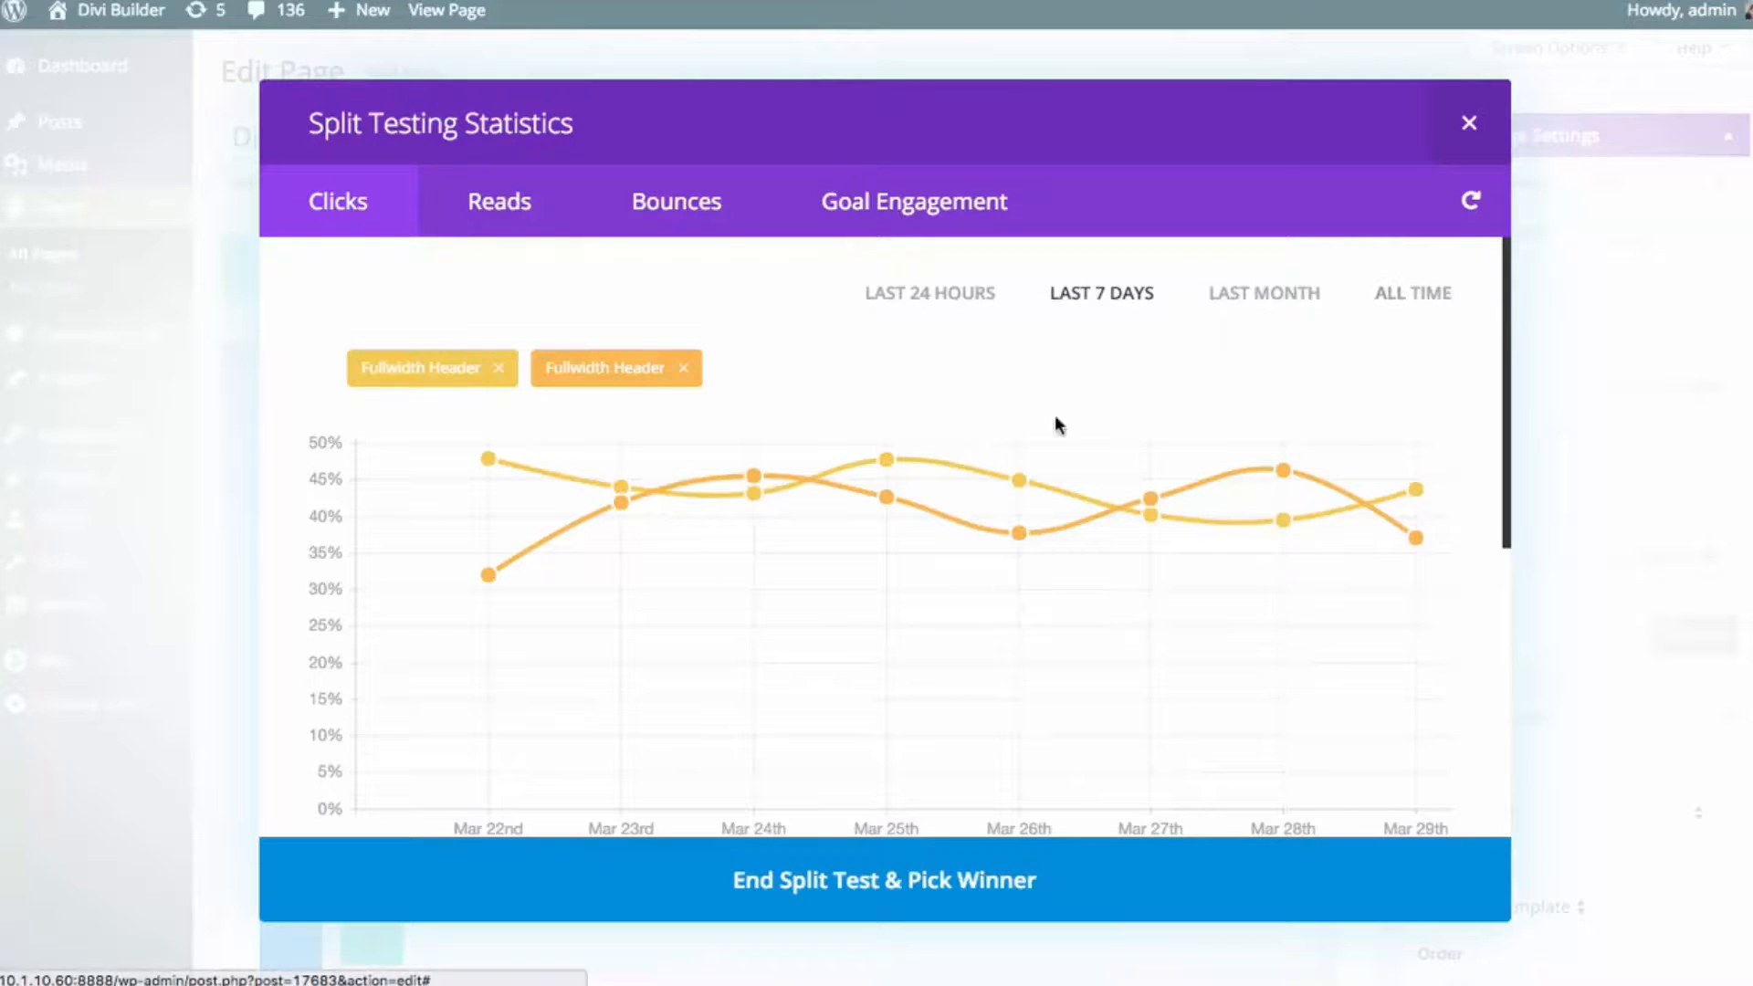
left_click(958, 296)
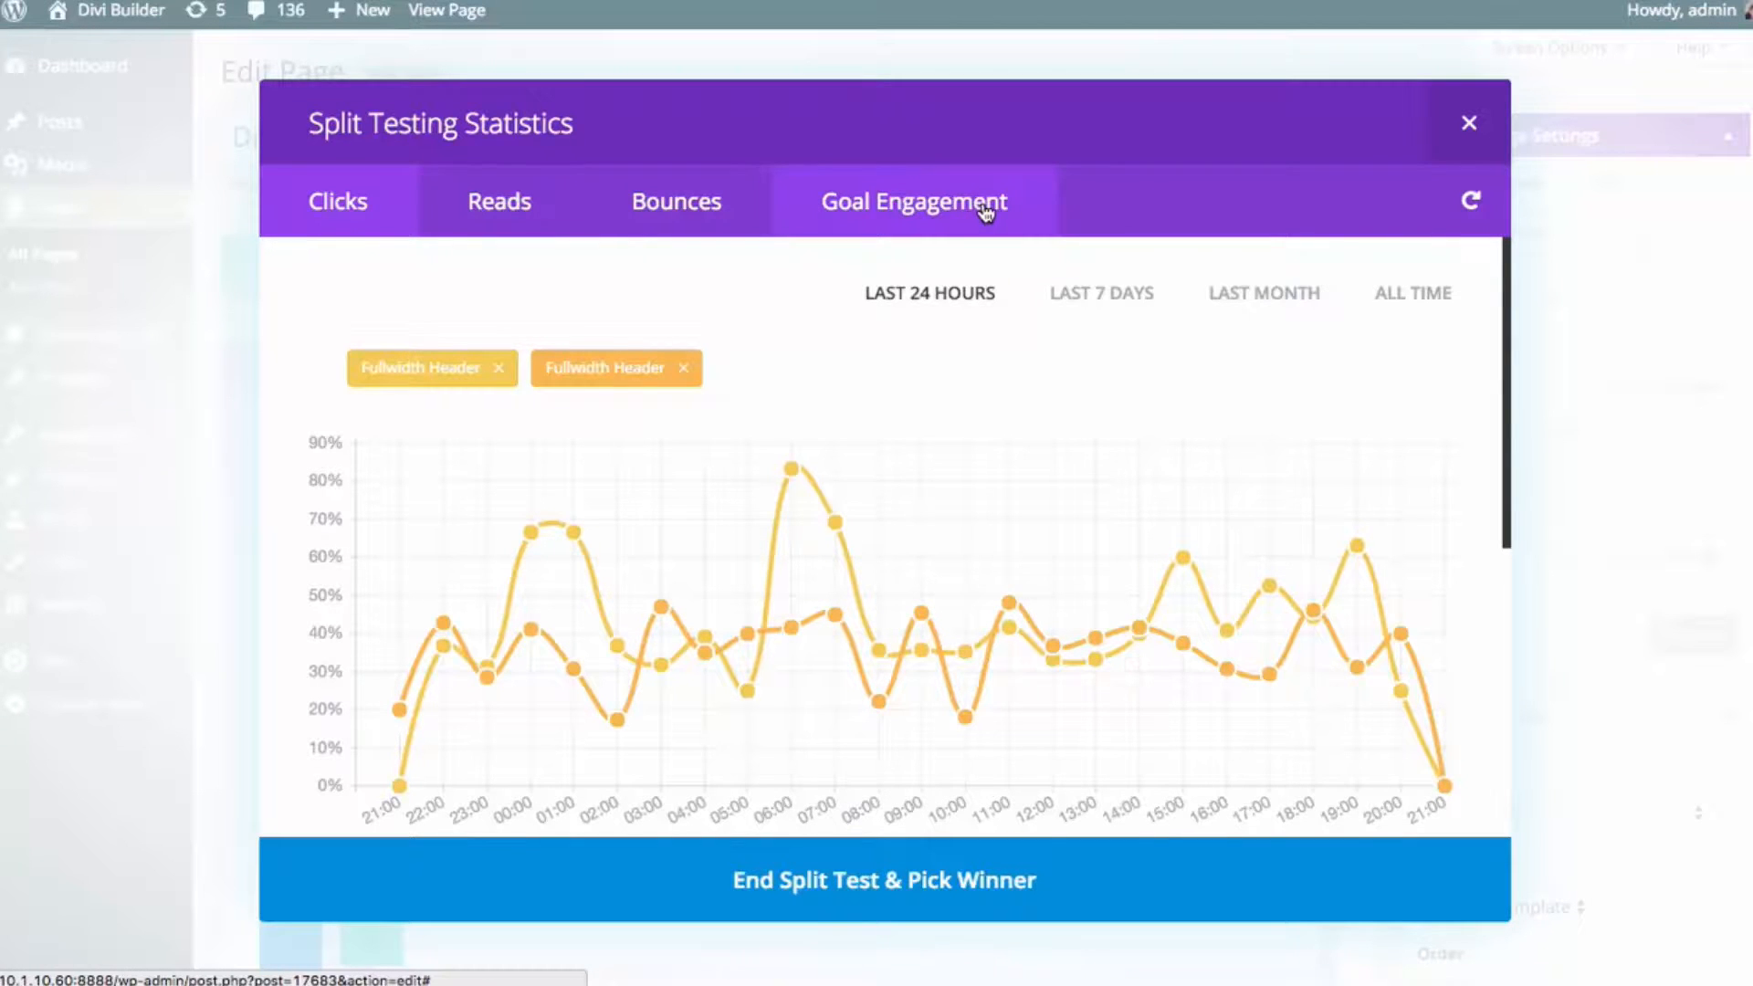
- Review the Clicks, Reads, Bounces and Goal Engagement charts for the last 24 hours, including the bounce rate summary
left_click(500, 209)
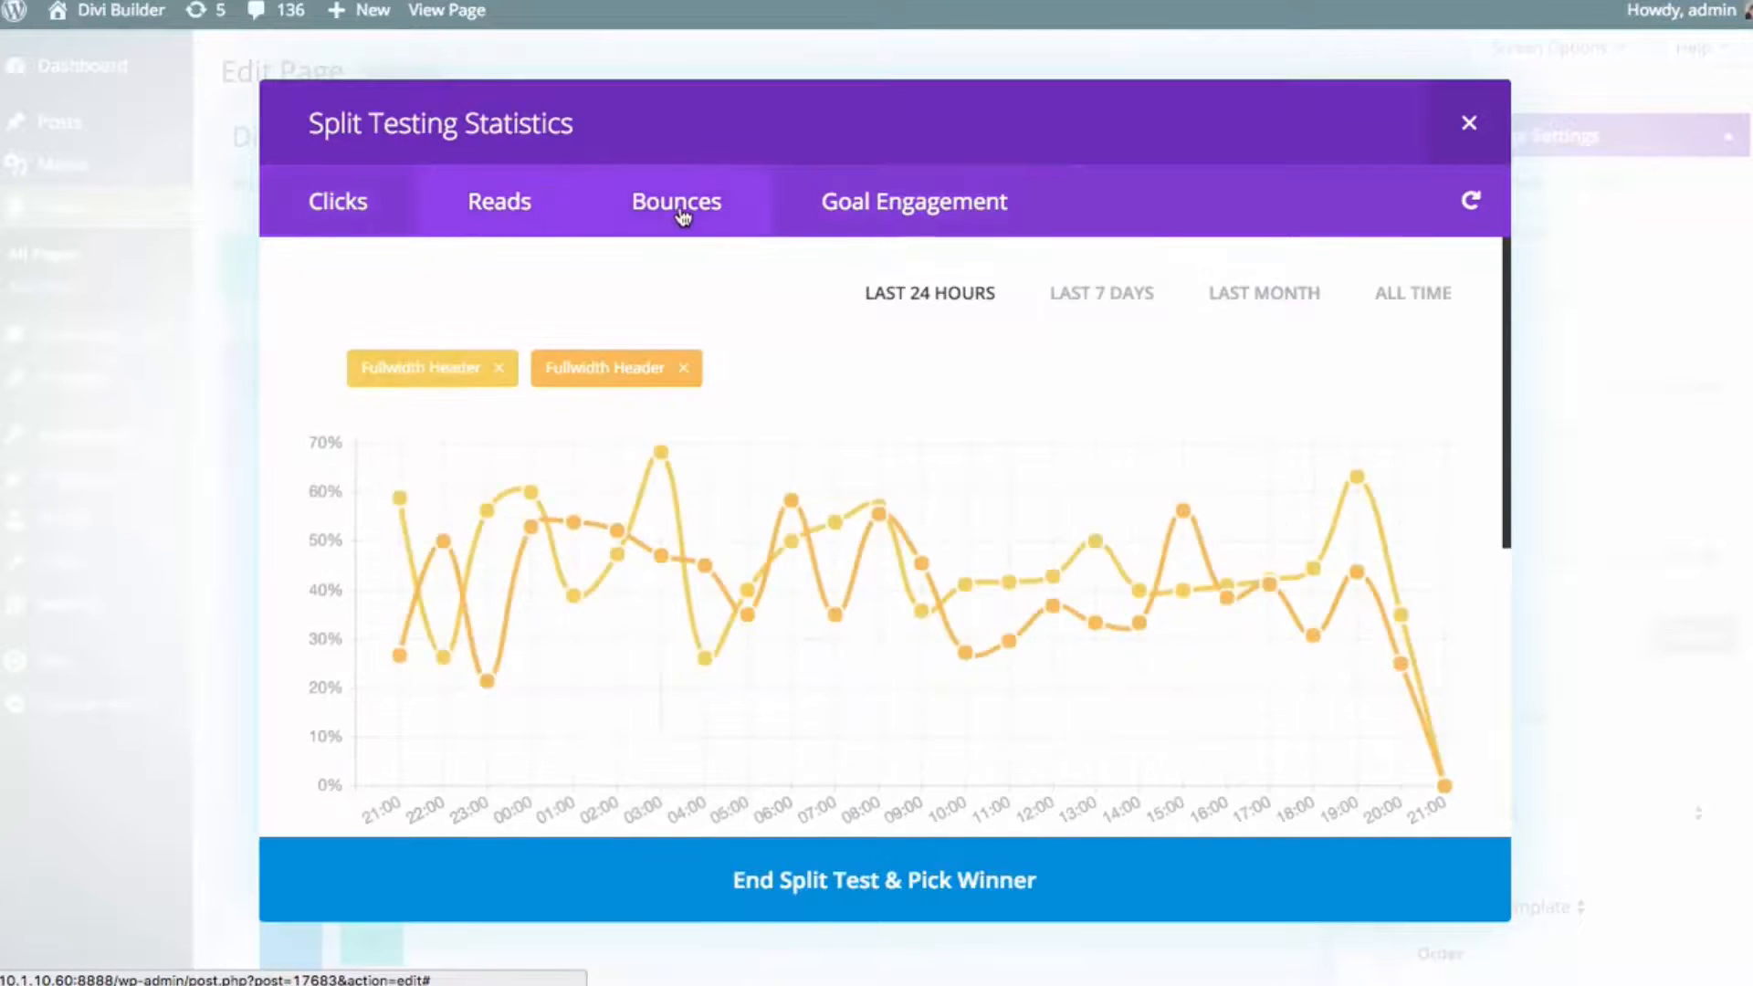
left_click(679, 217)
left_click(899, 223)
left_click(365, 212)
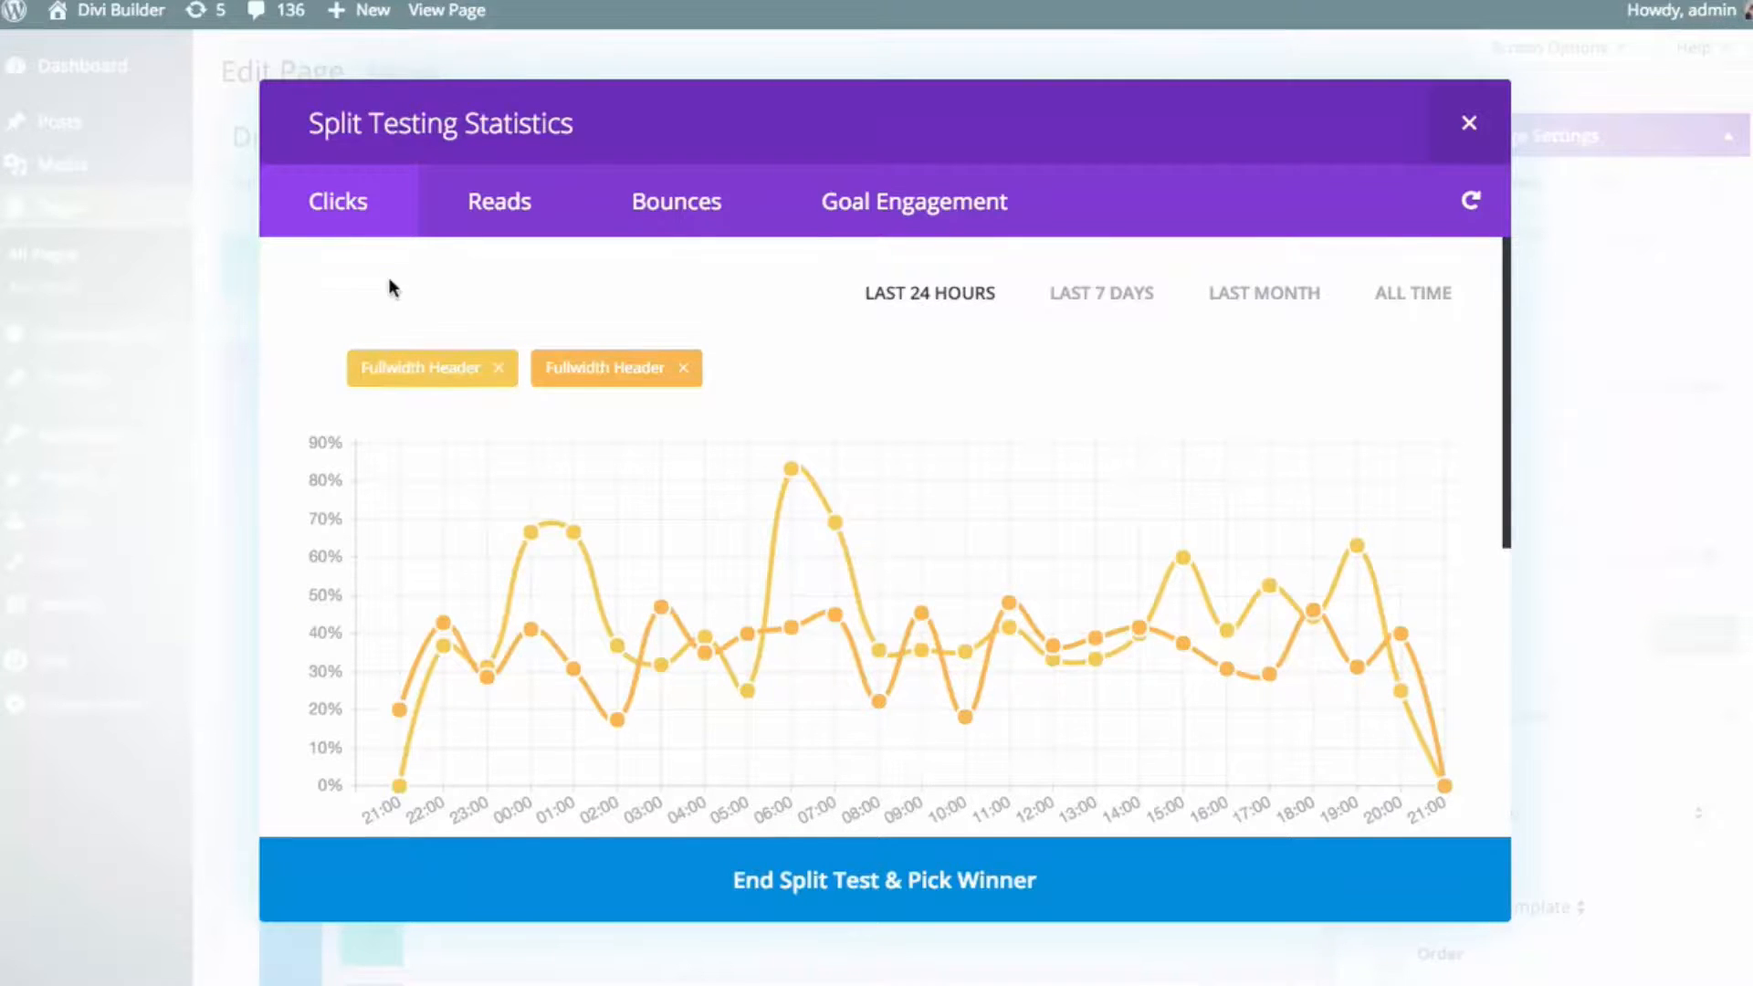
left_click(501, 208)
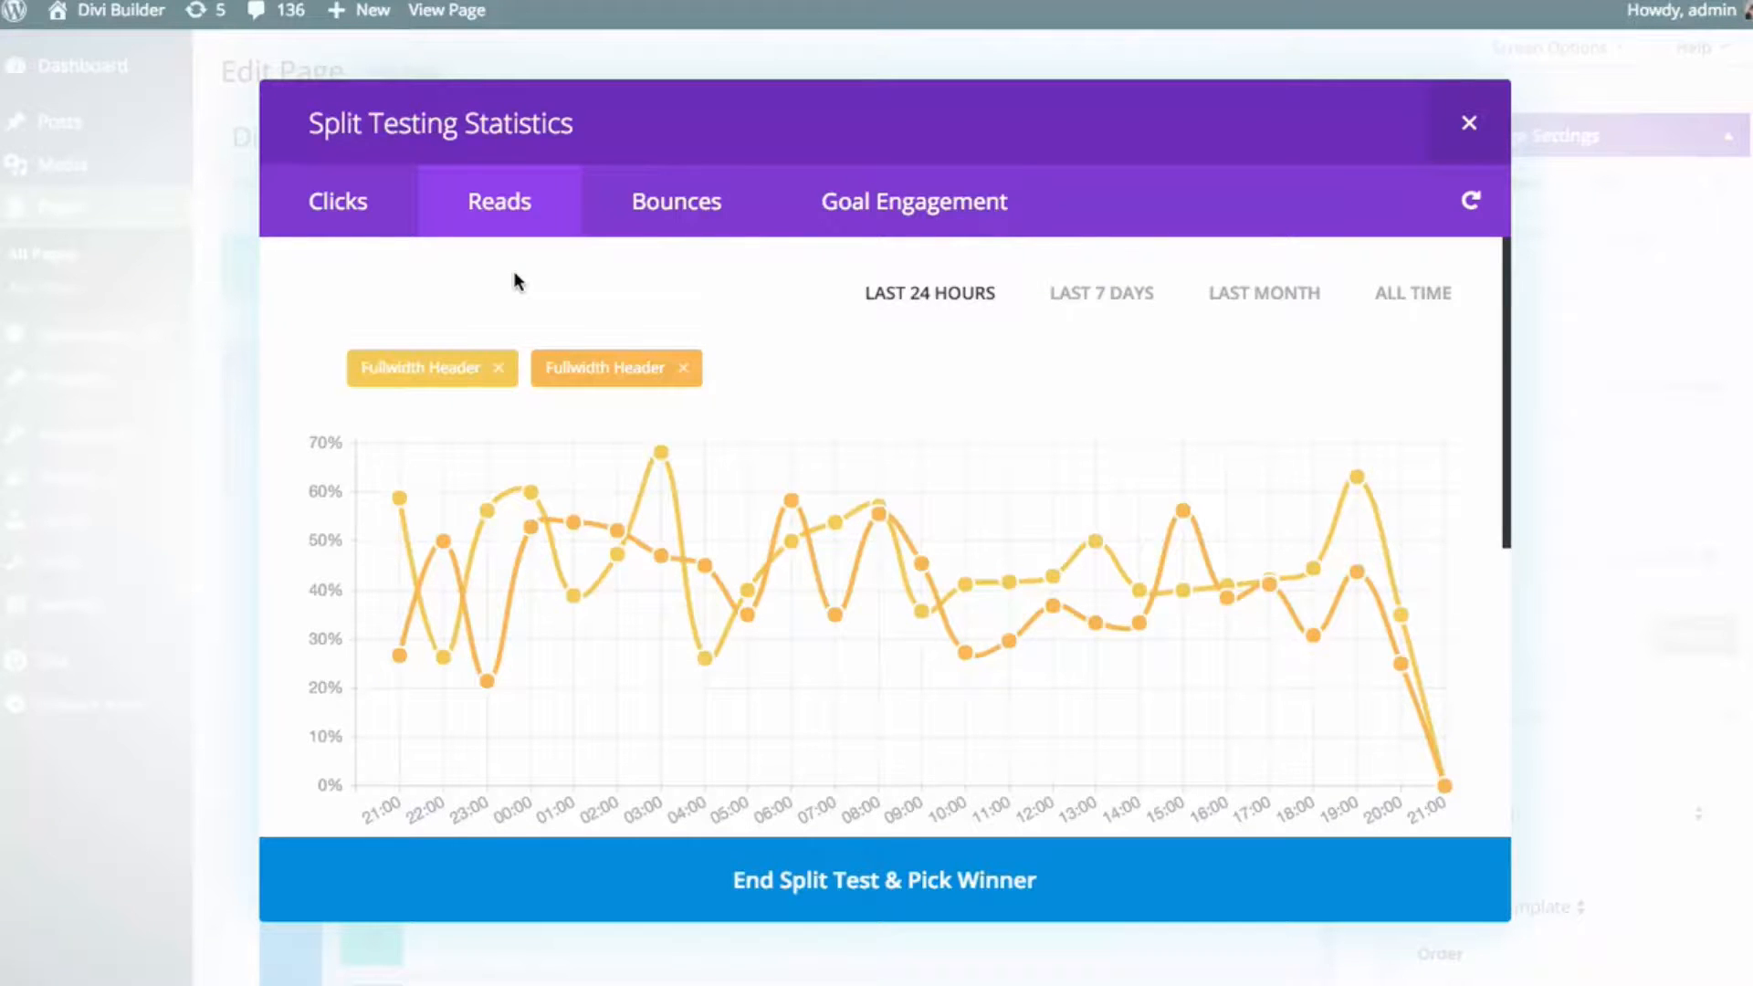
left_click(696, 232)
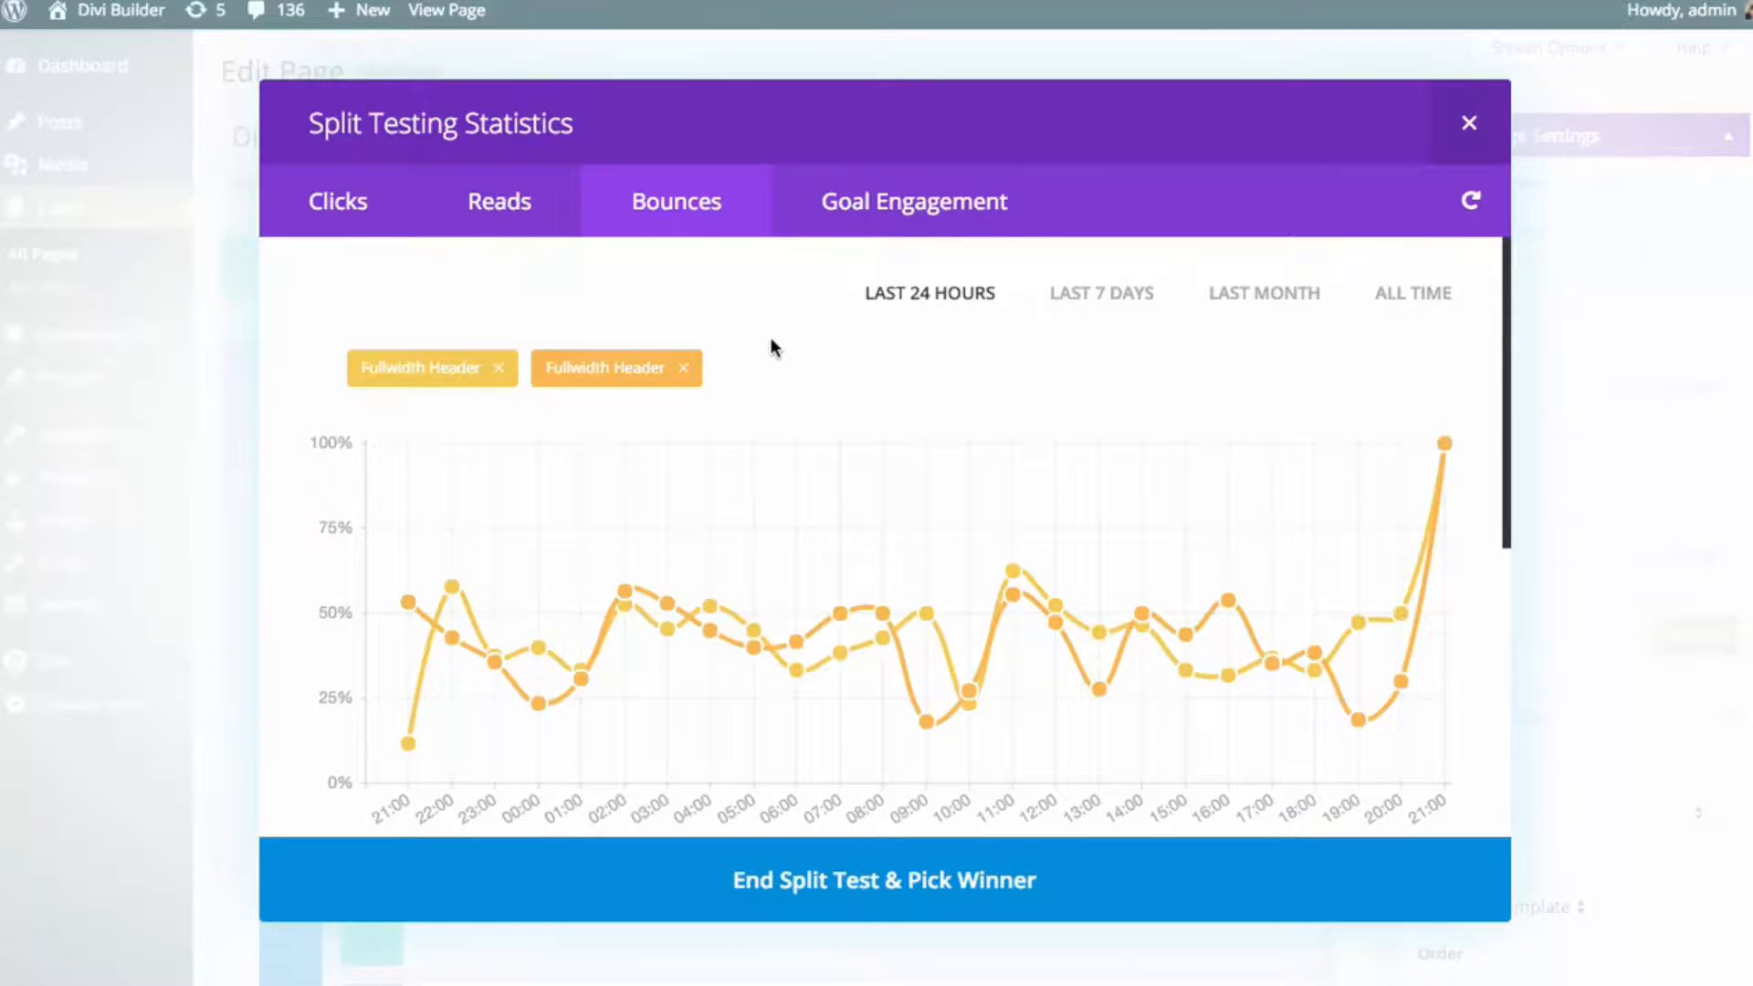
scroll(913, 420, "down", 5)
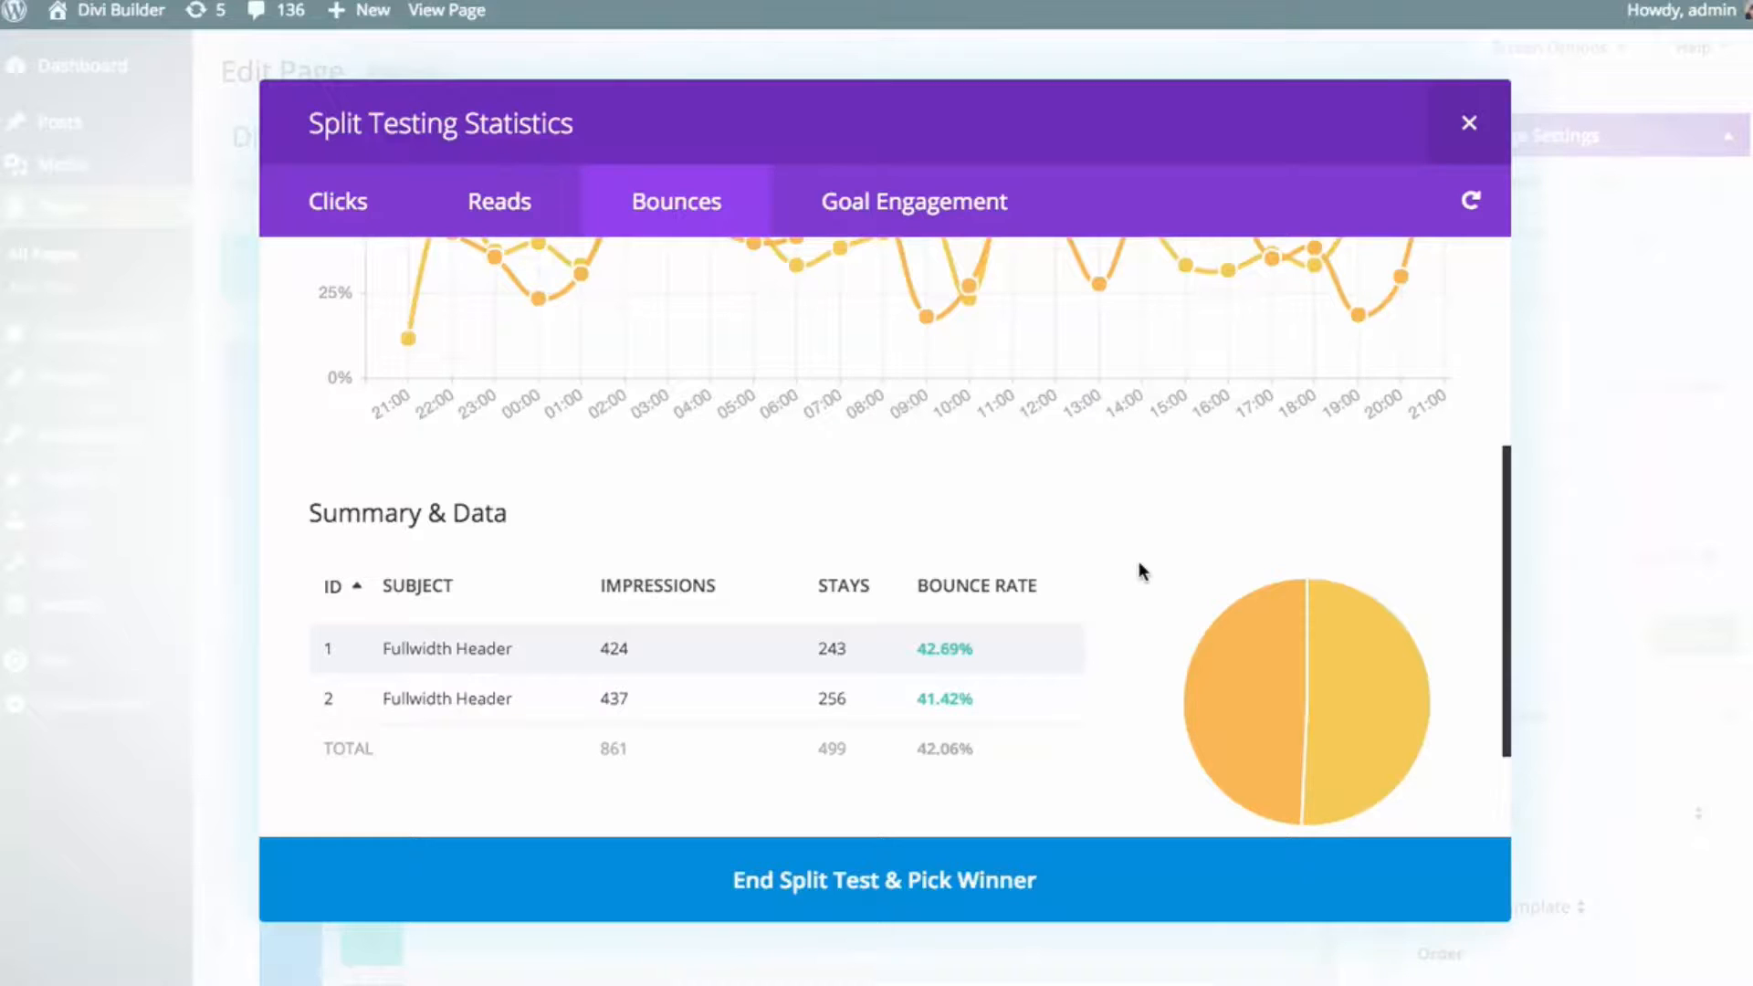
scroll(929, 535, "up", 5)
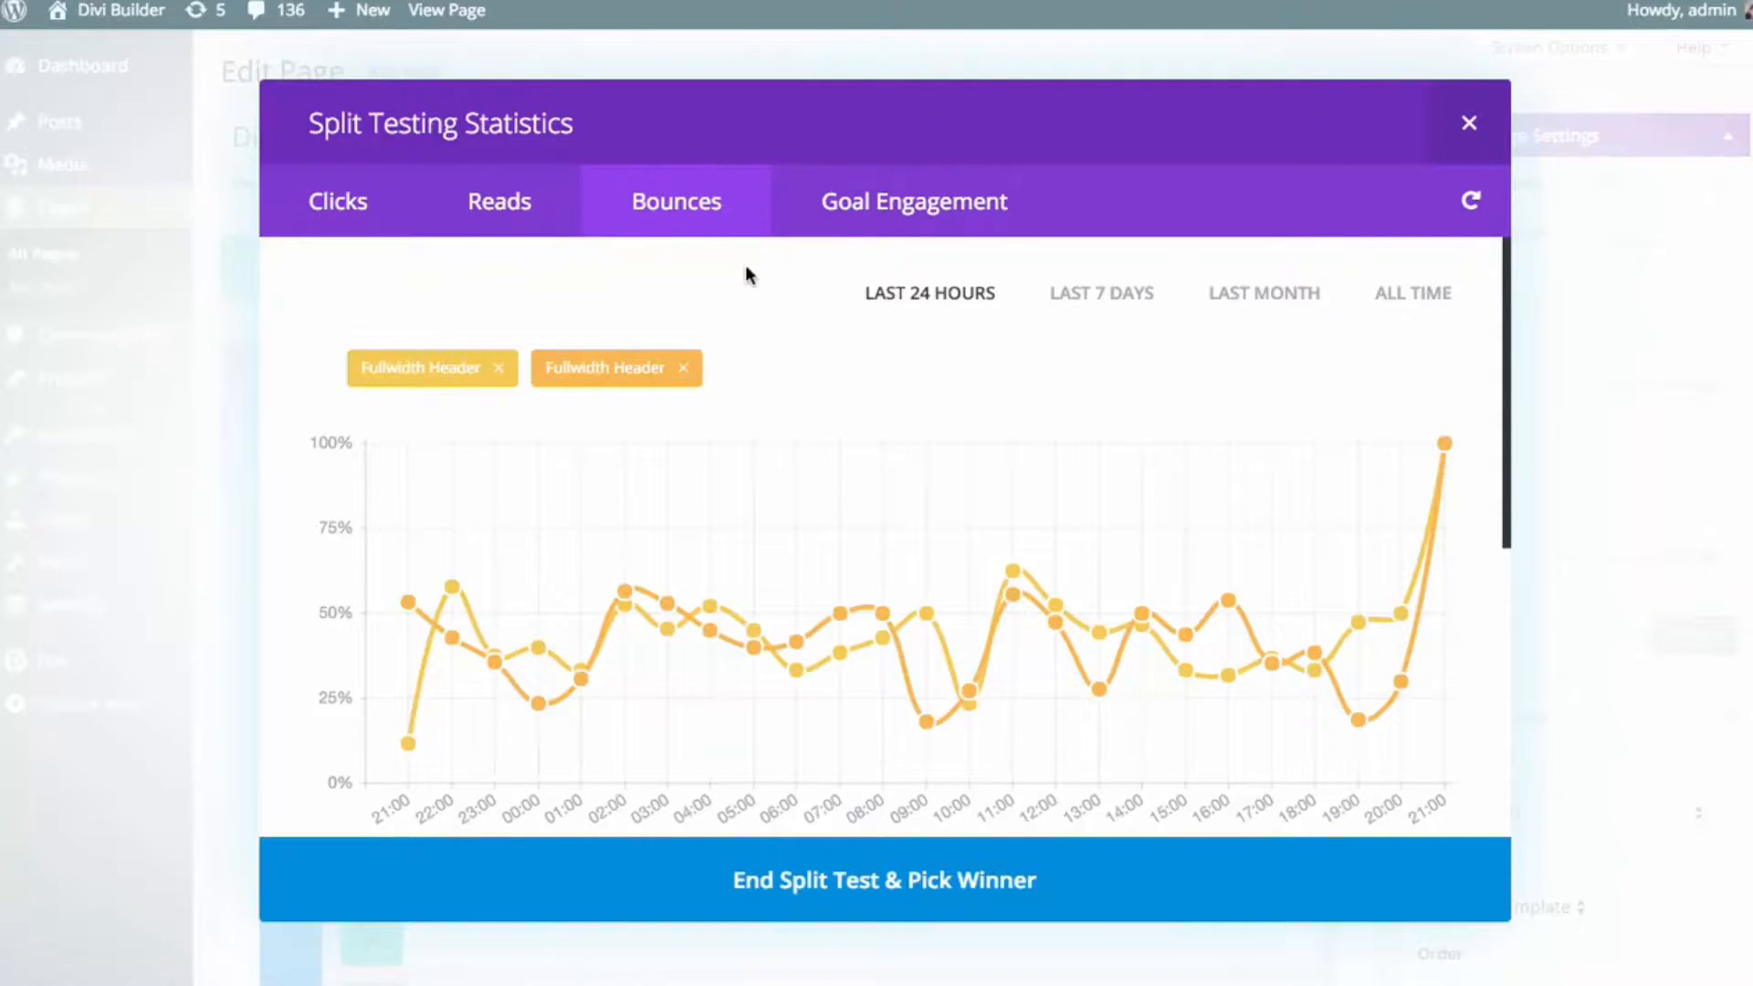
left_click(904, 203)
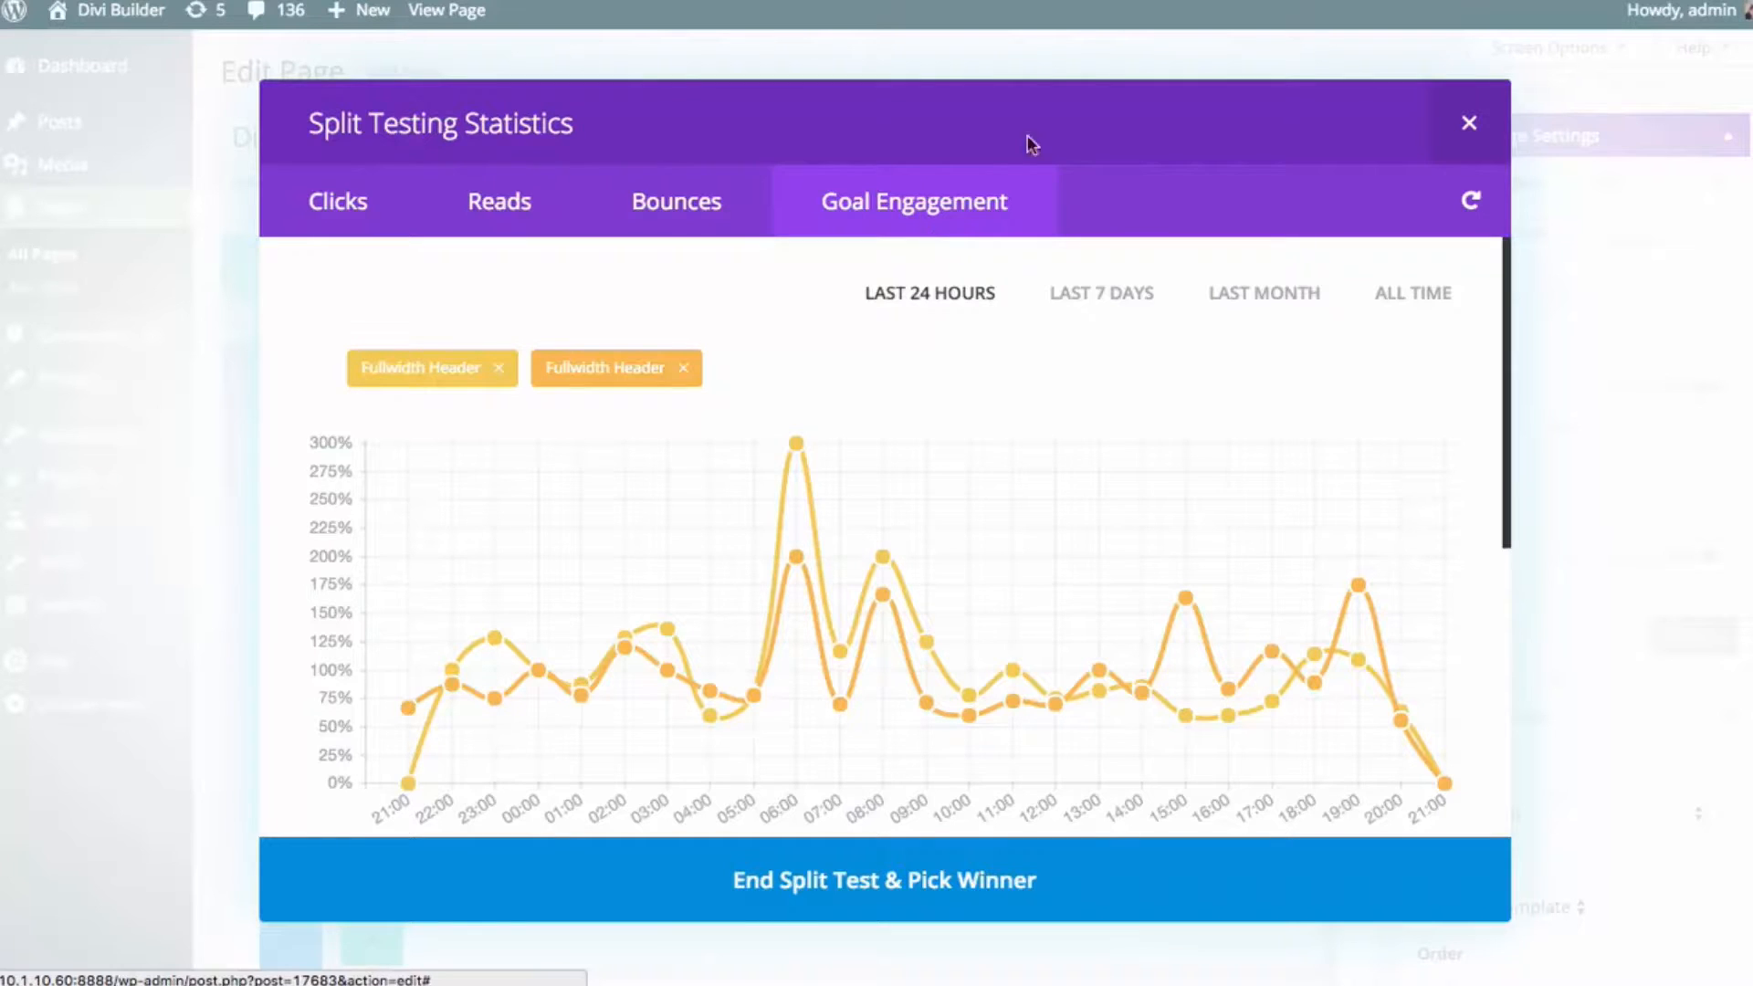
- Recheck the Clicks summary, close the statistics, and view the Divi Builder Settings without changing them
left_click(696, 223)
left_click(509, 223)
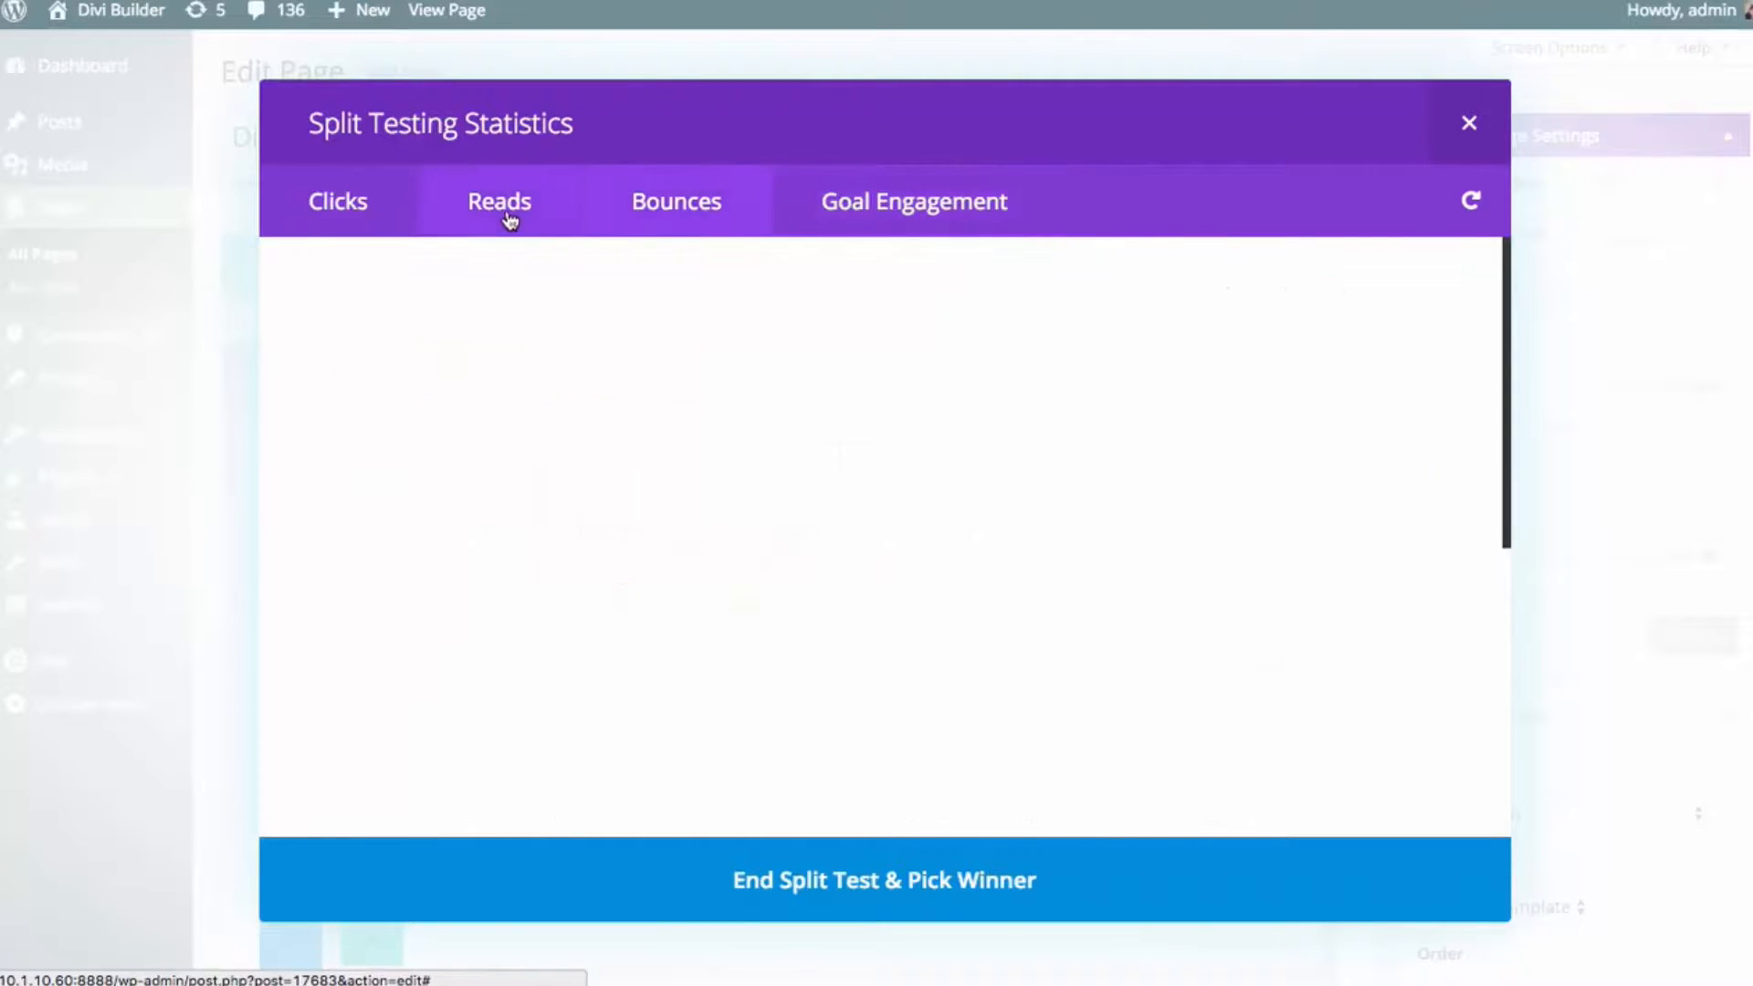
left_click(382, 224)
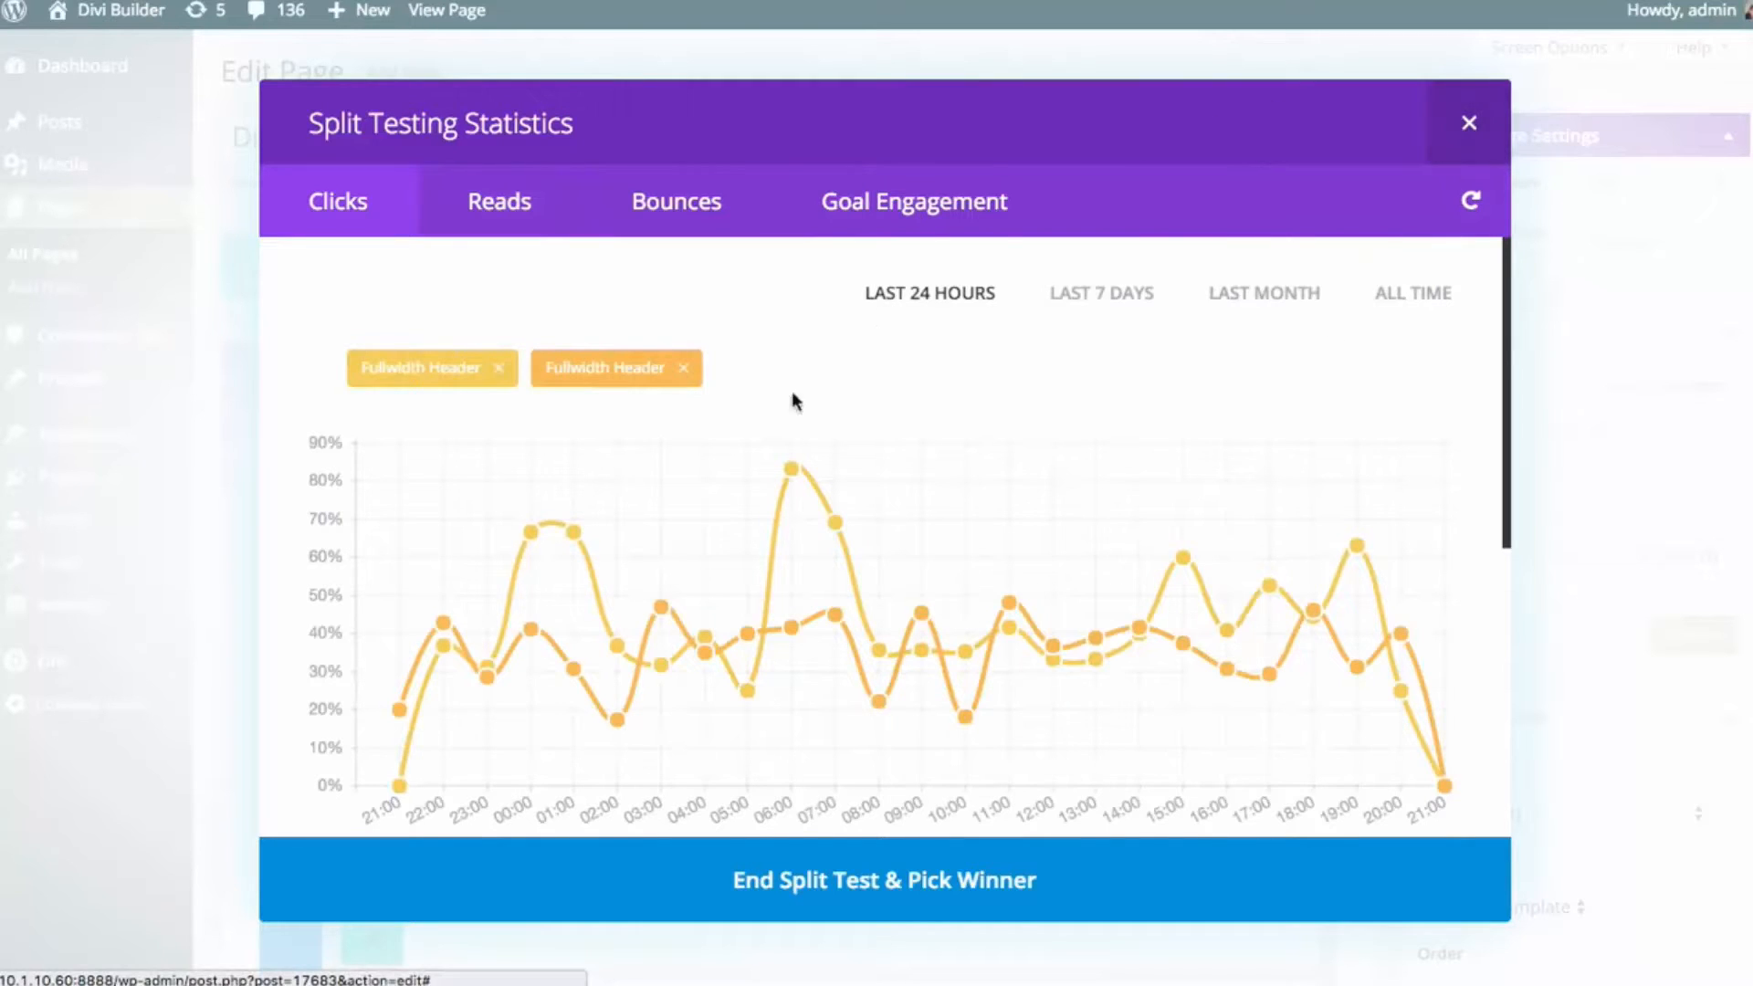
scroll(1080, 478, "down", 5)
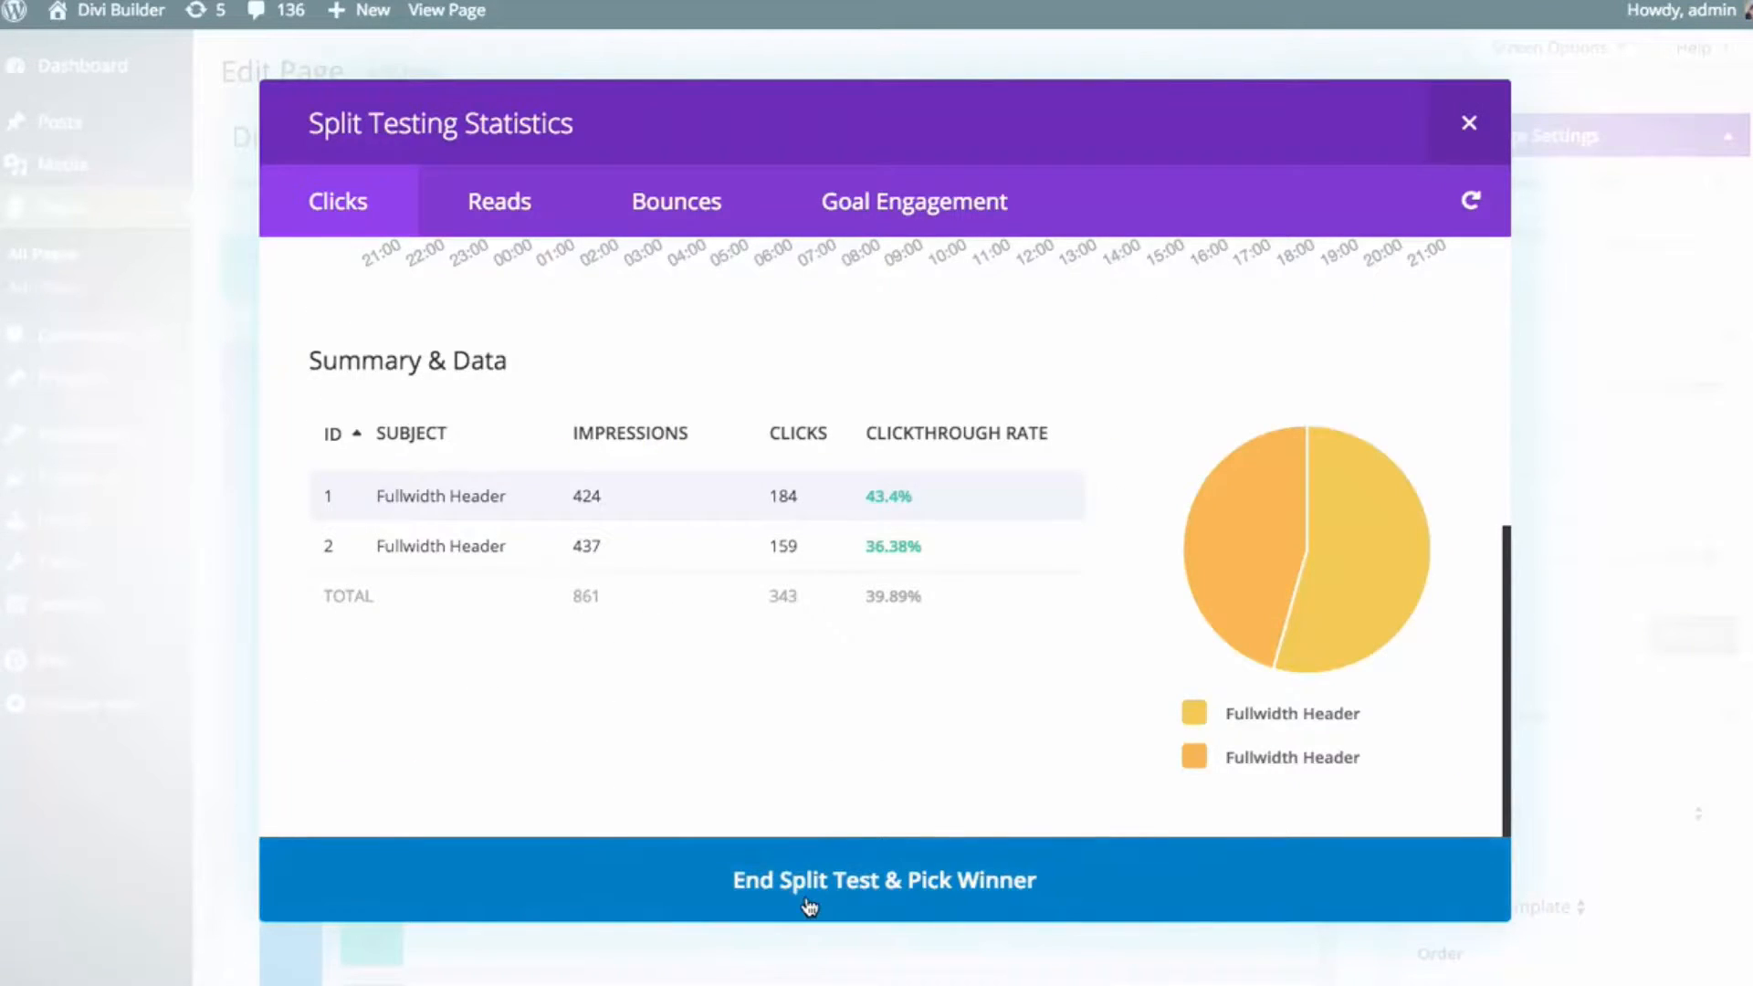
left_click(1472, 128)
left_click(1239, 384)
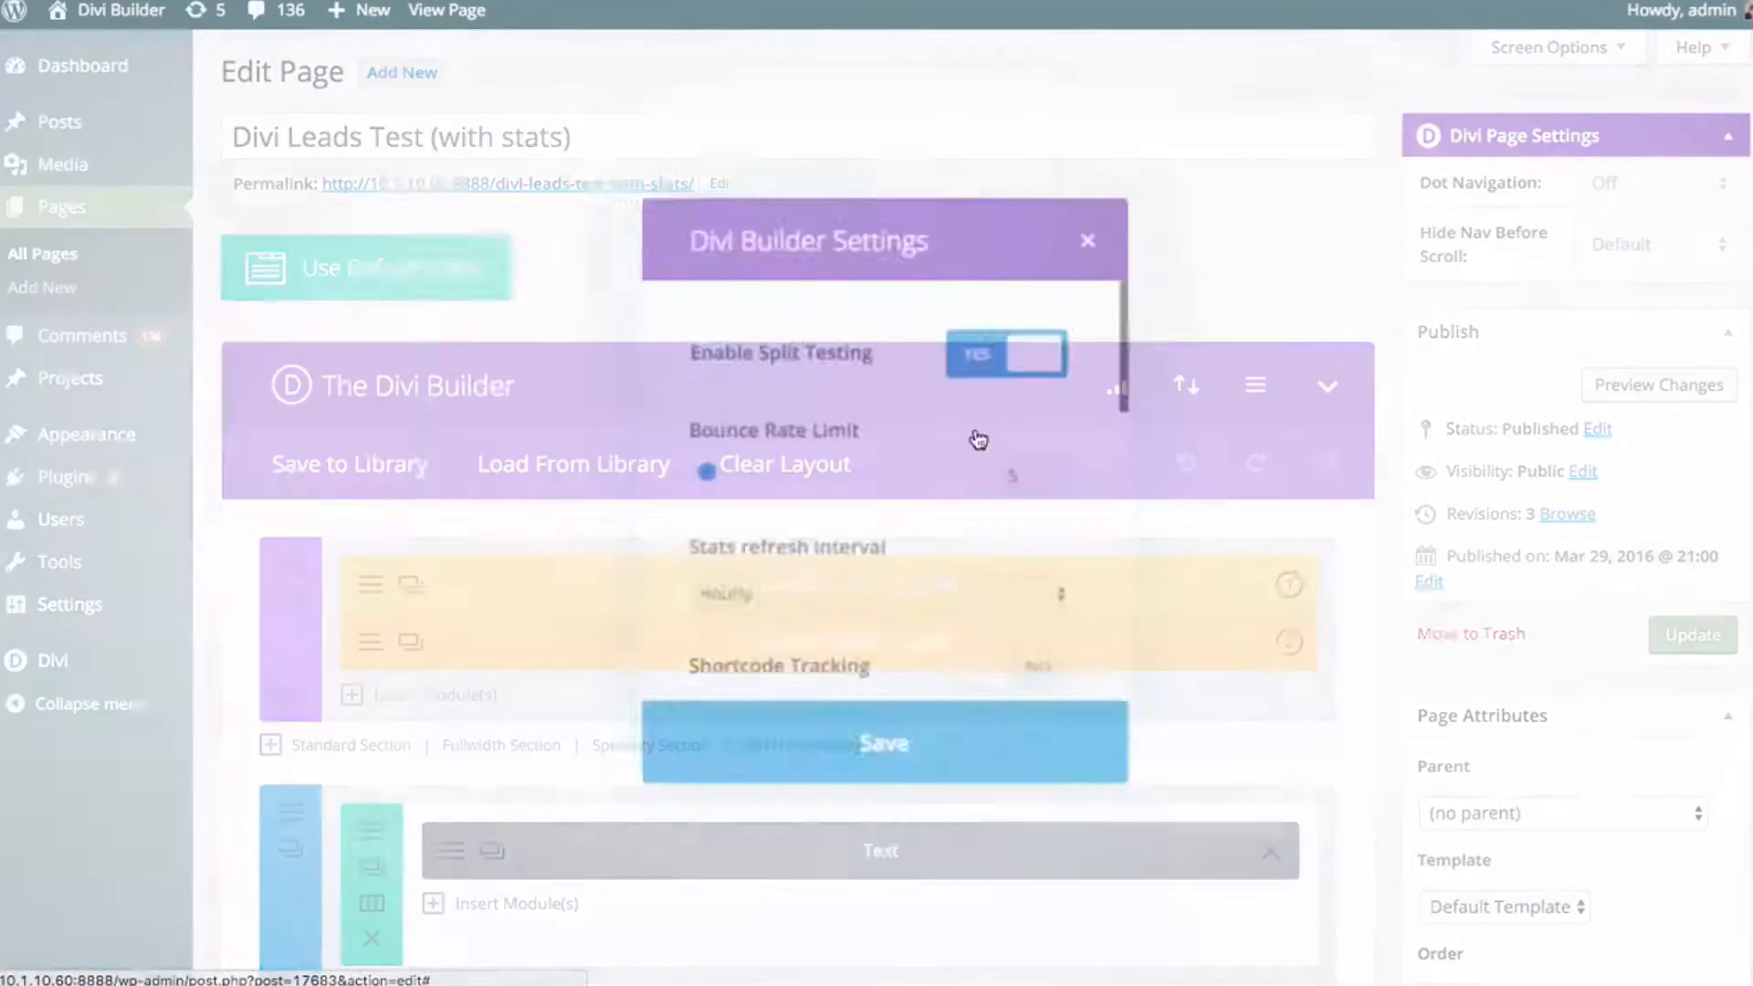
left_click(1093, 234)
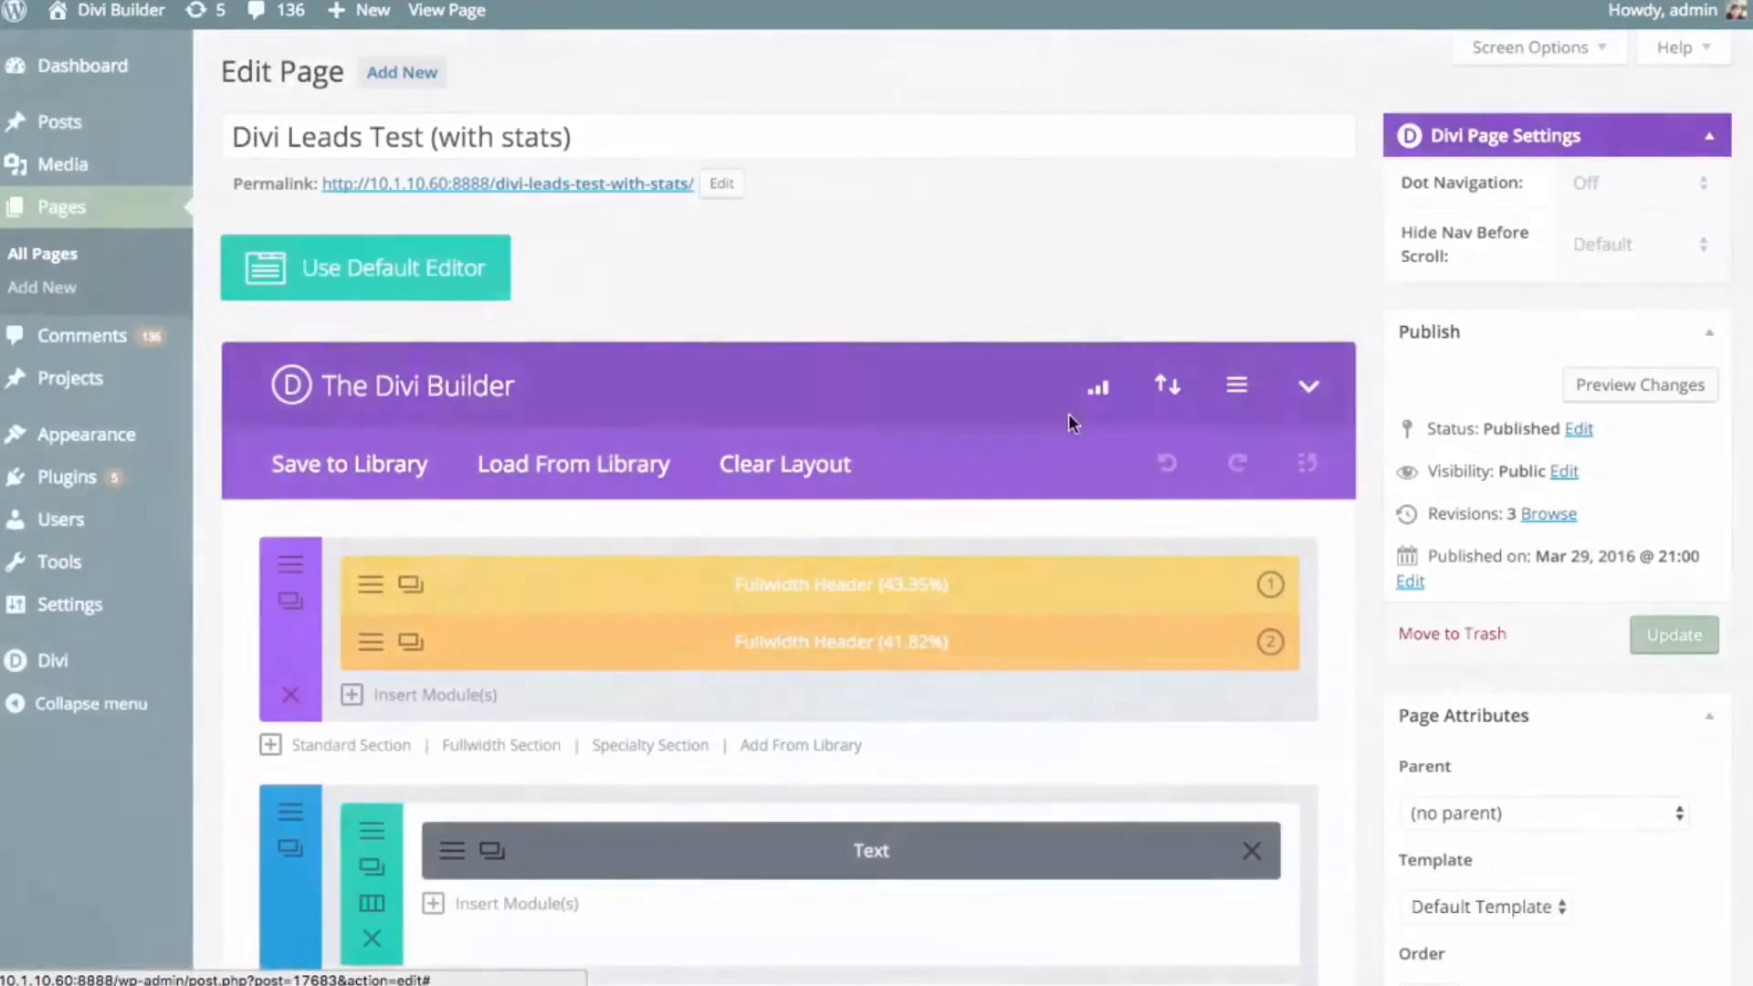
- End the split test, keep the first Fullwidth Header variation as the winner, and update the page
right_click(713, 588)
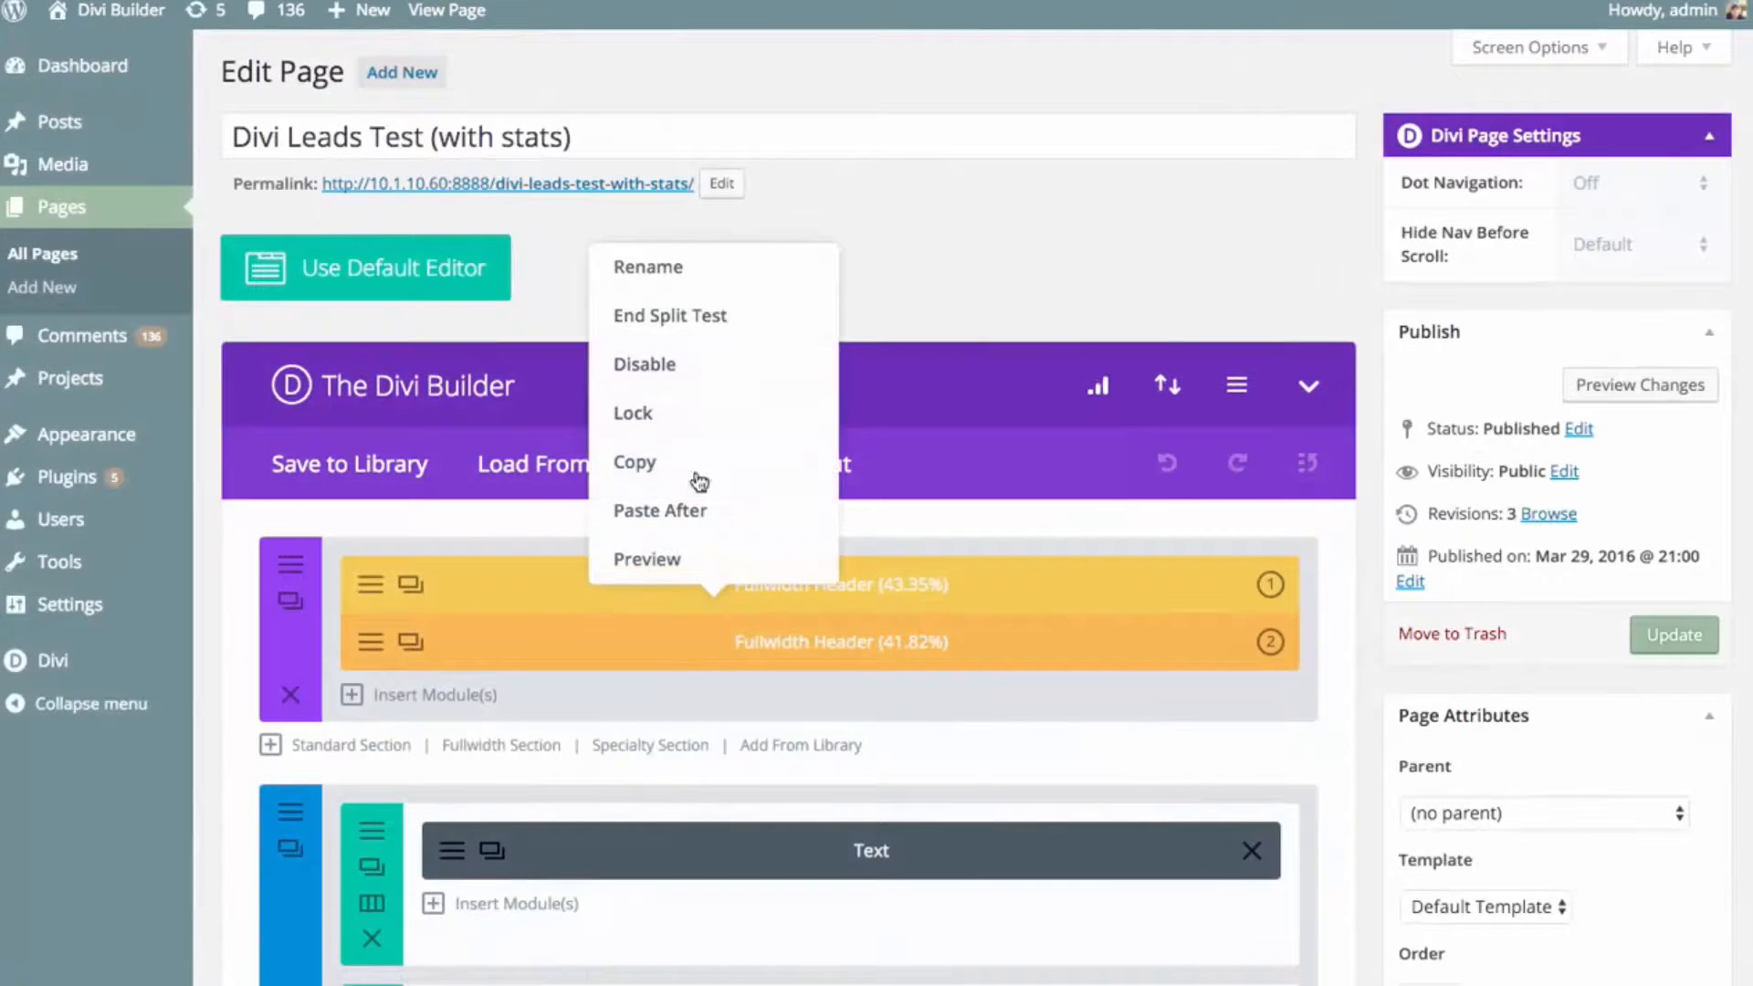
left_click(712, 320)
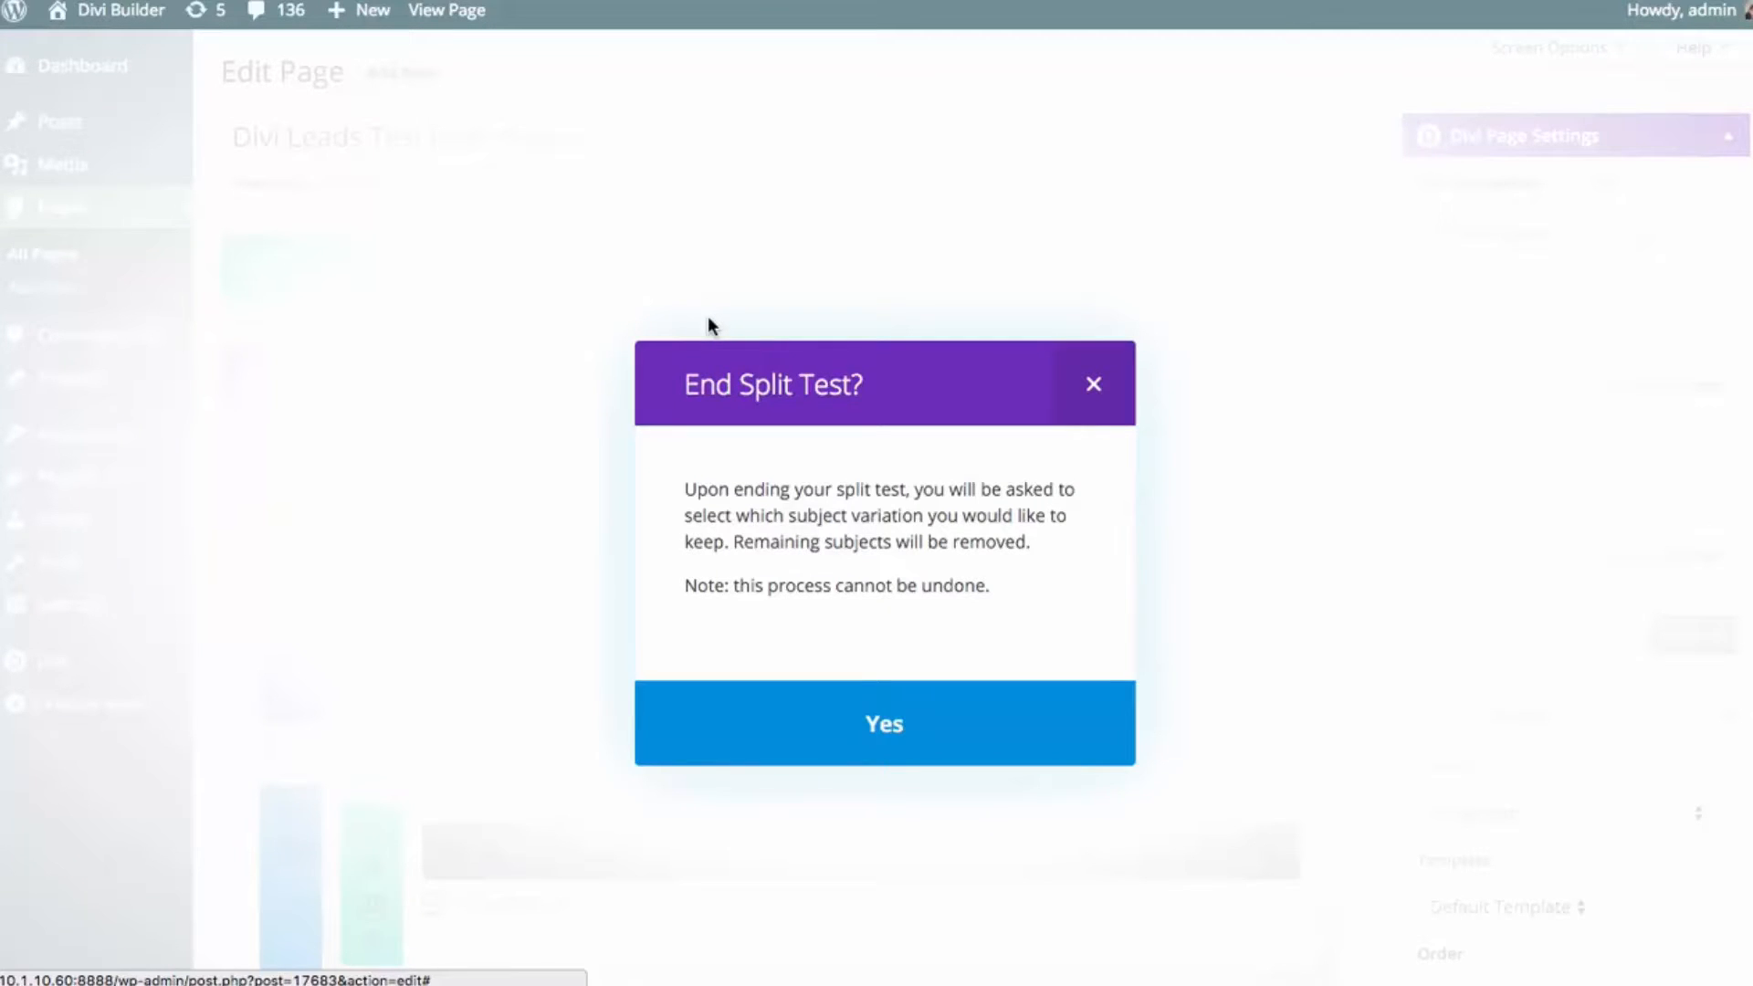
left_click(852, 722)
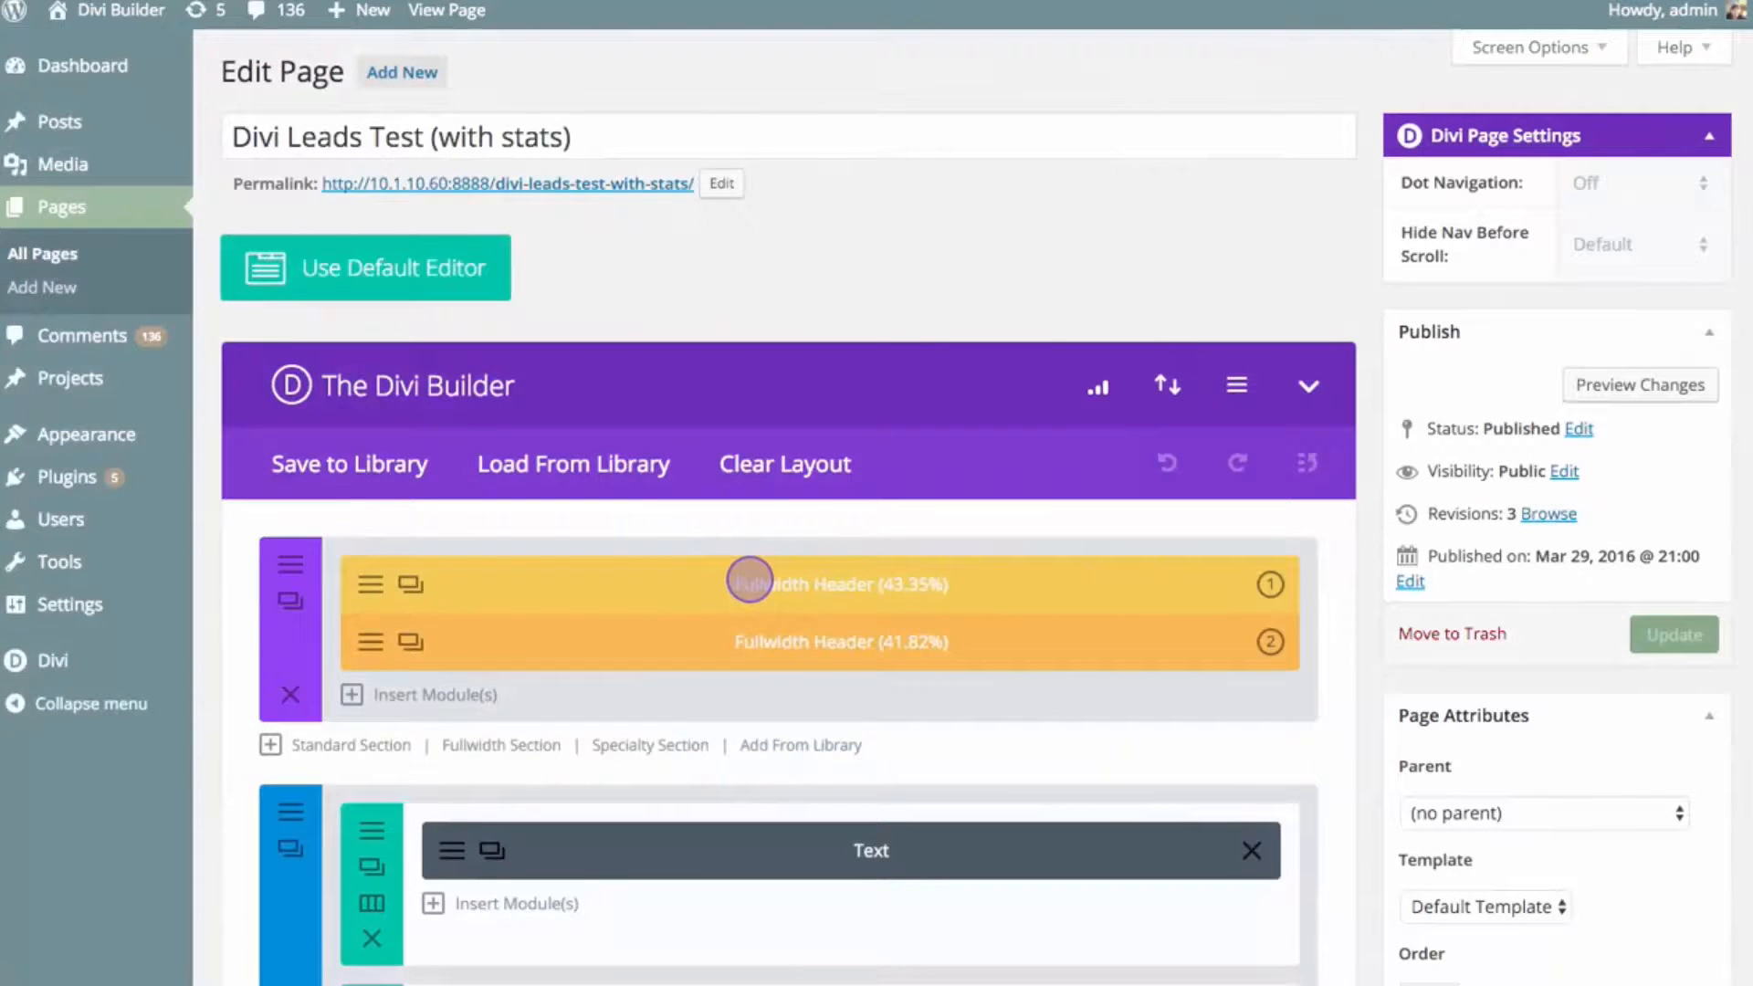
left_click(749, 580)
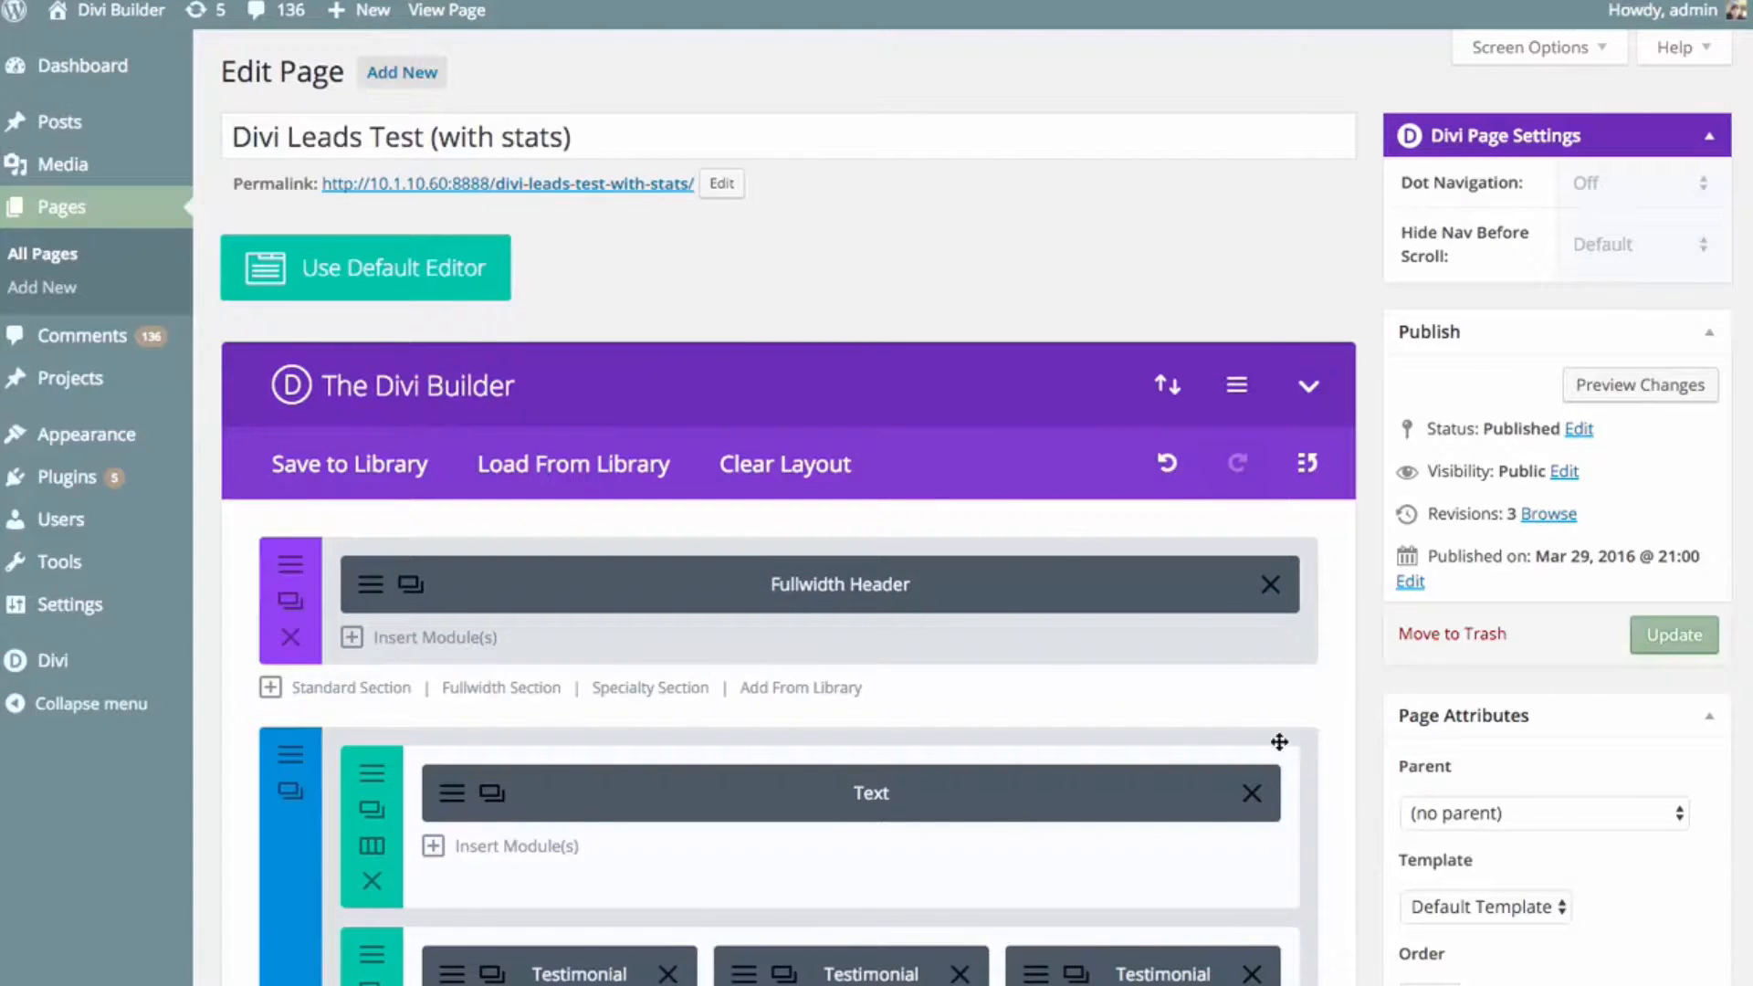
left_click(1666, 645)
left_click(1666, 645)
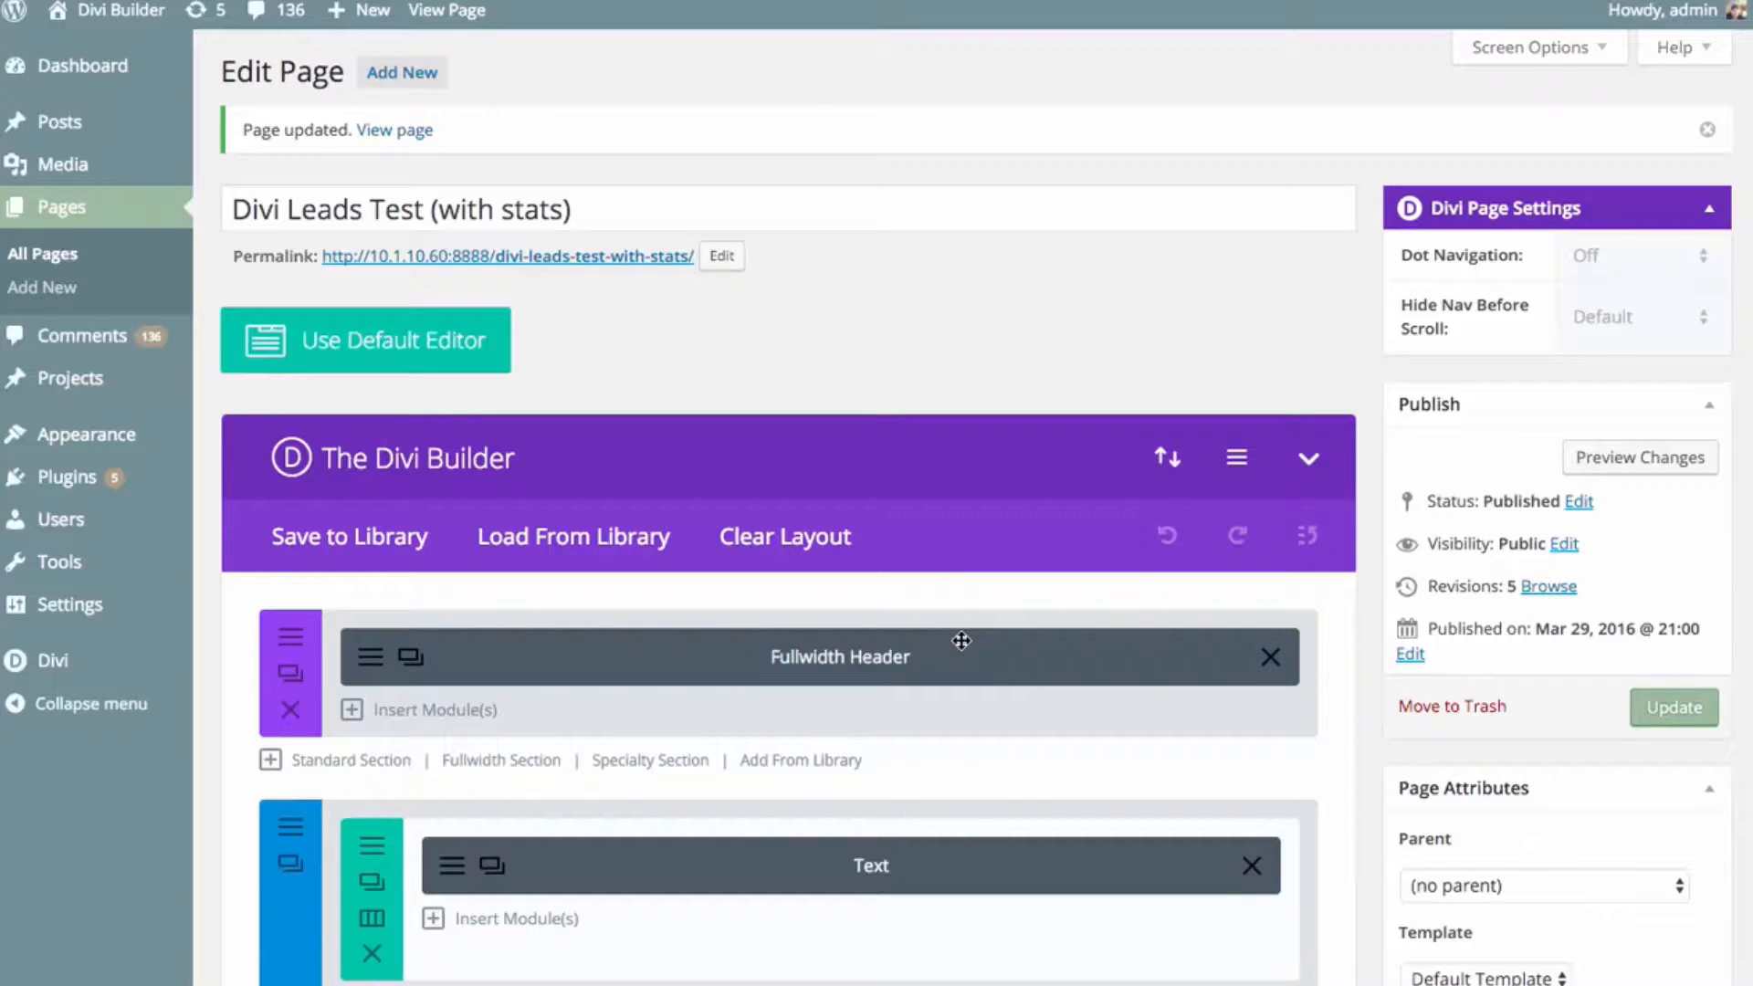
- Start a split test with the Call To Action module as both subject and goal, accepting the duplicated variations
scroll(962, 640, "down", 3)
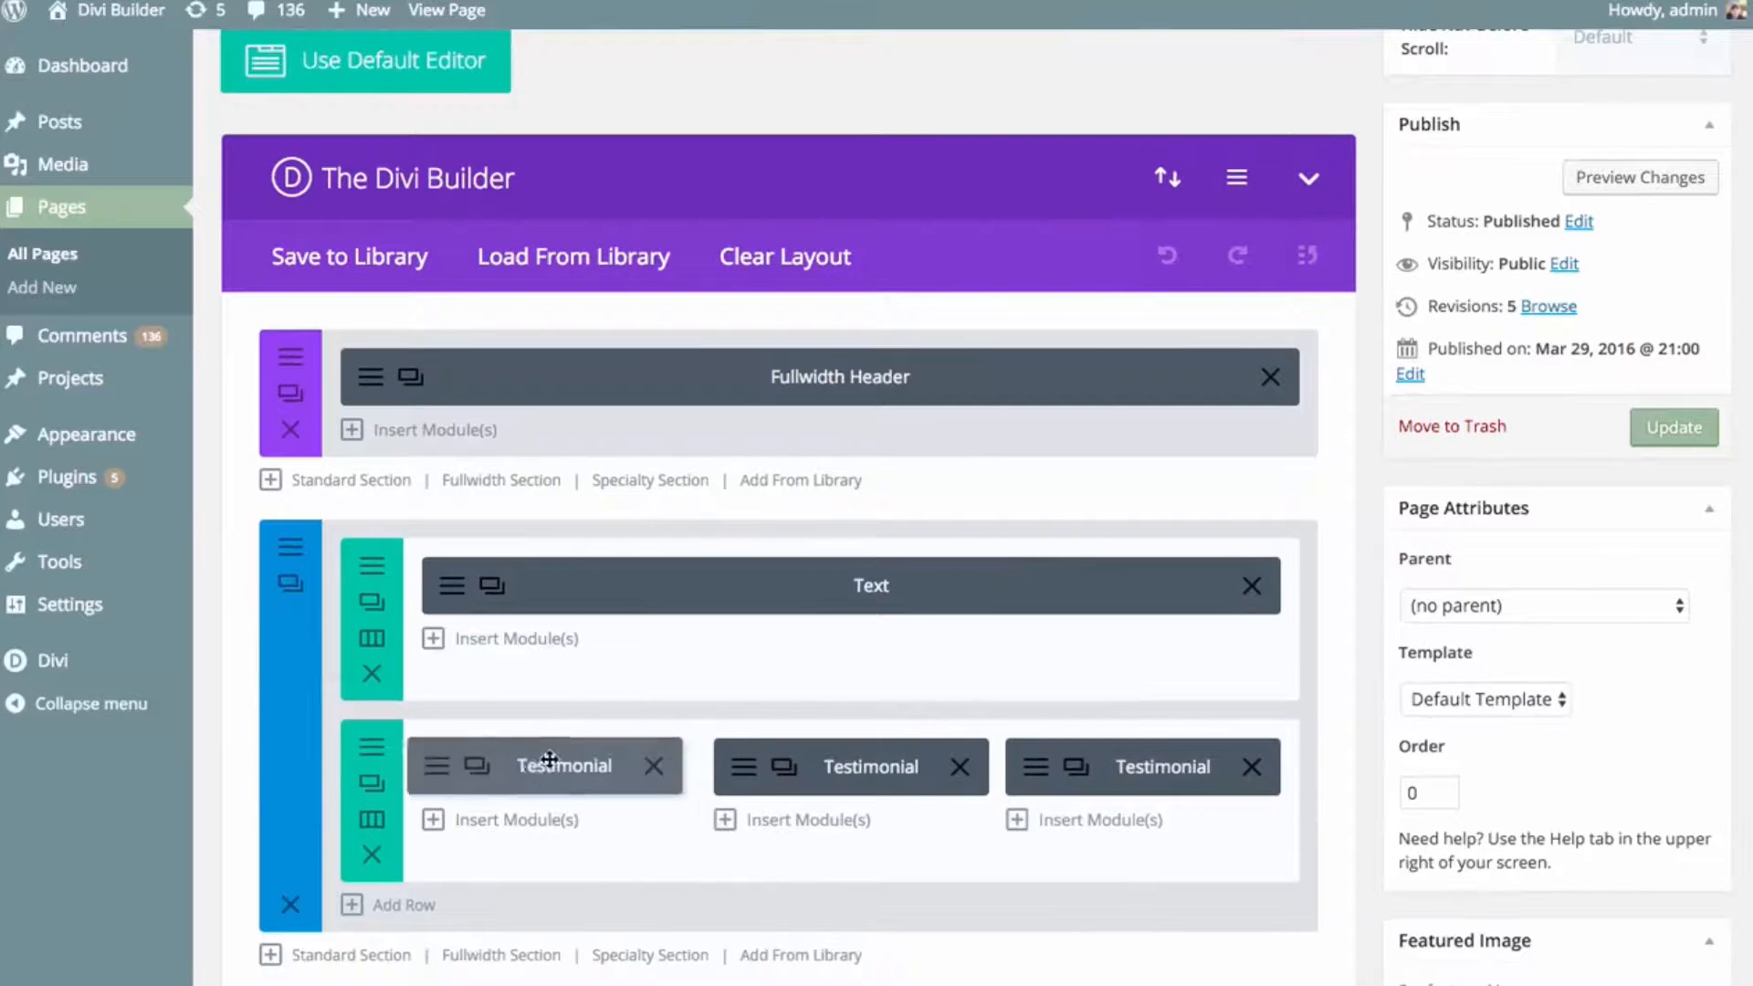
scroll(814, 630, "down", 3)
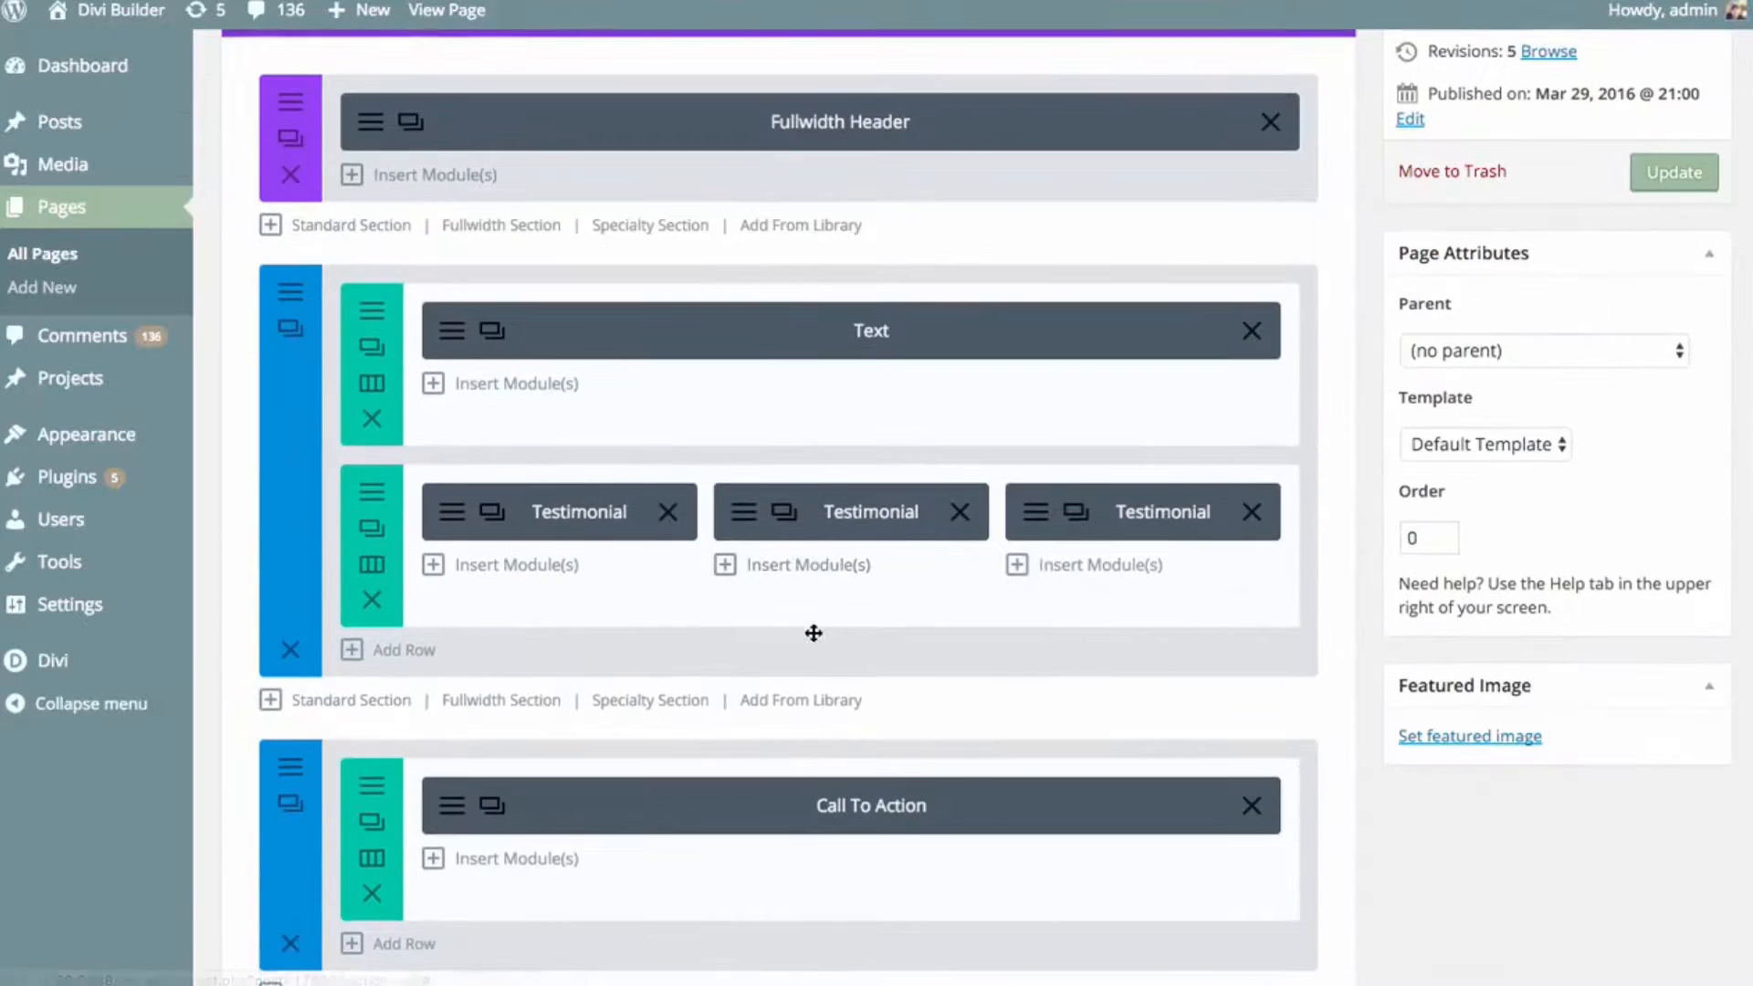
mouse_move(743, 813)
left_mouse_down()
mouse_move(724, 800)
mouse_move(743, 798)
left_mouse_up()
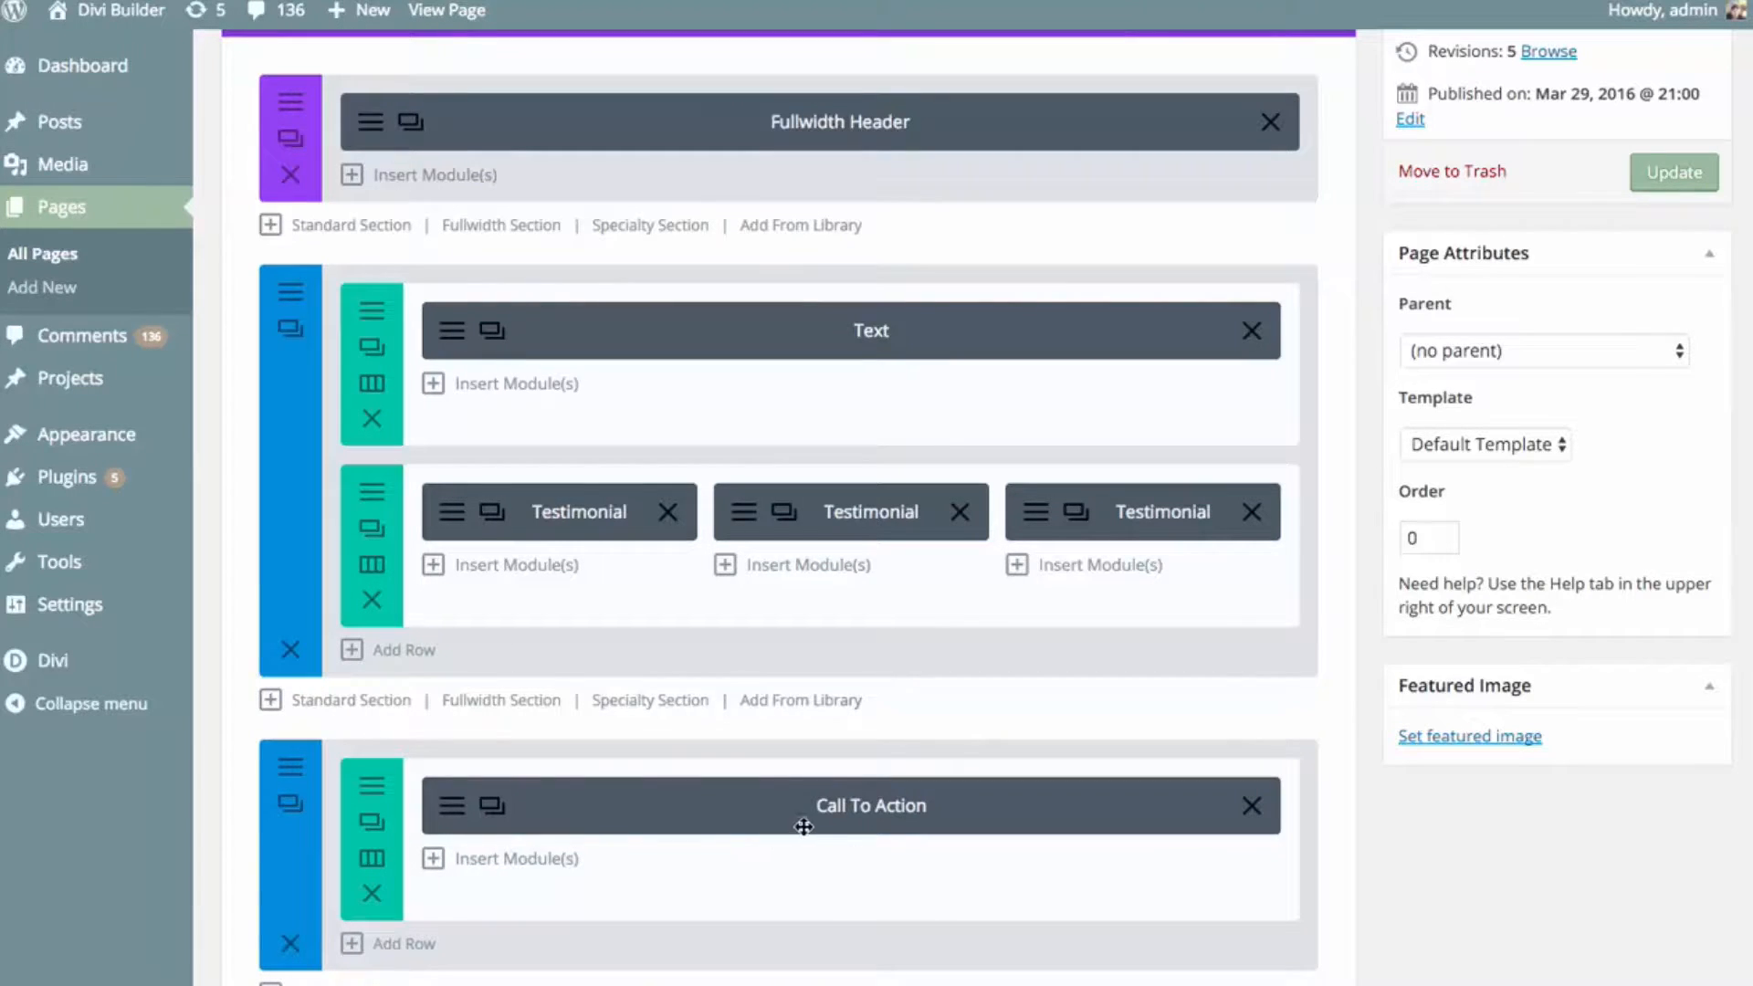
mouse_move(804, 827)
left_mouse_down()
mouse_move(832, 816)
mouse_move(826, 833)
left_mouse_up()
right_click(739, 804)
left_click(732, 521)
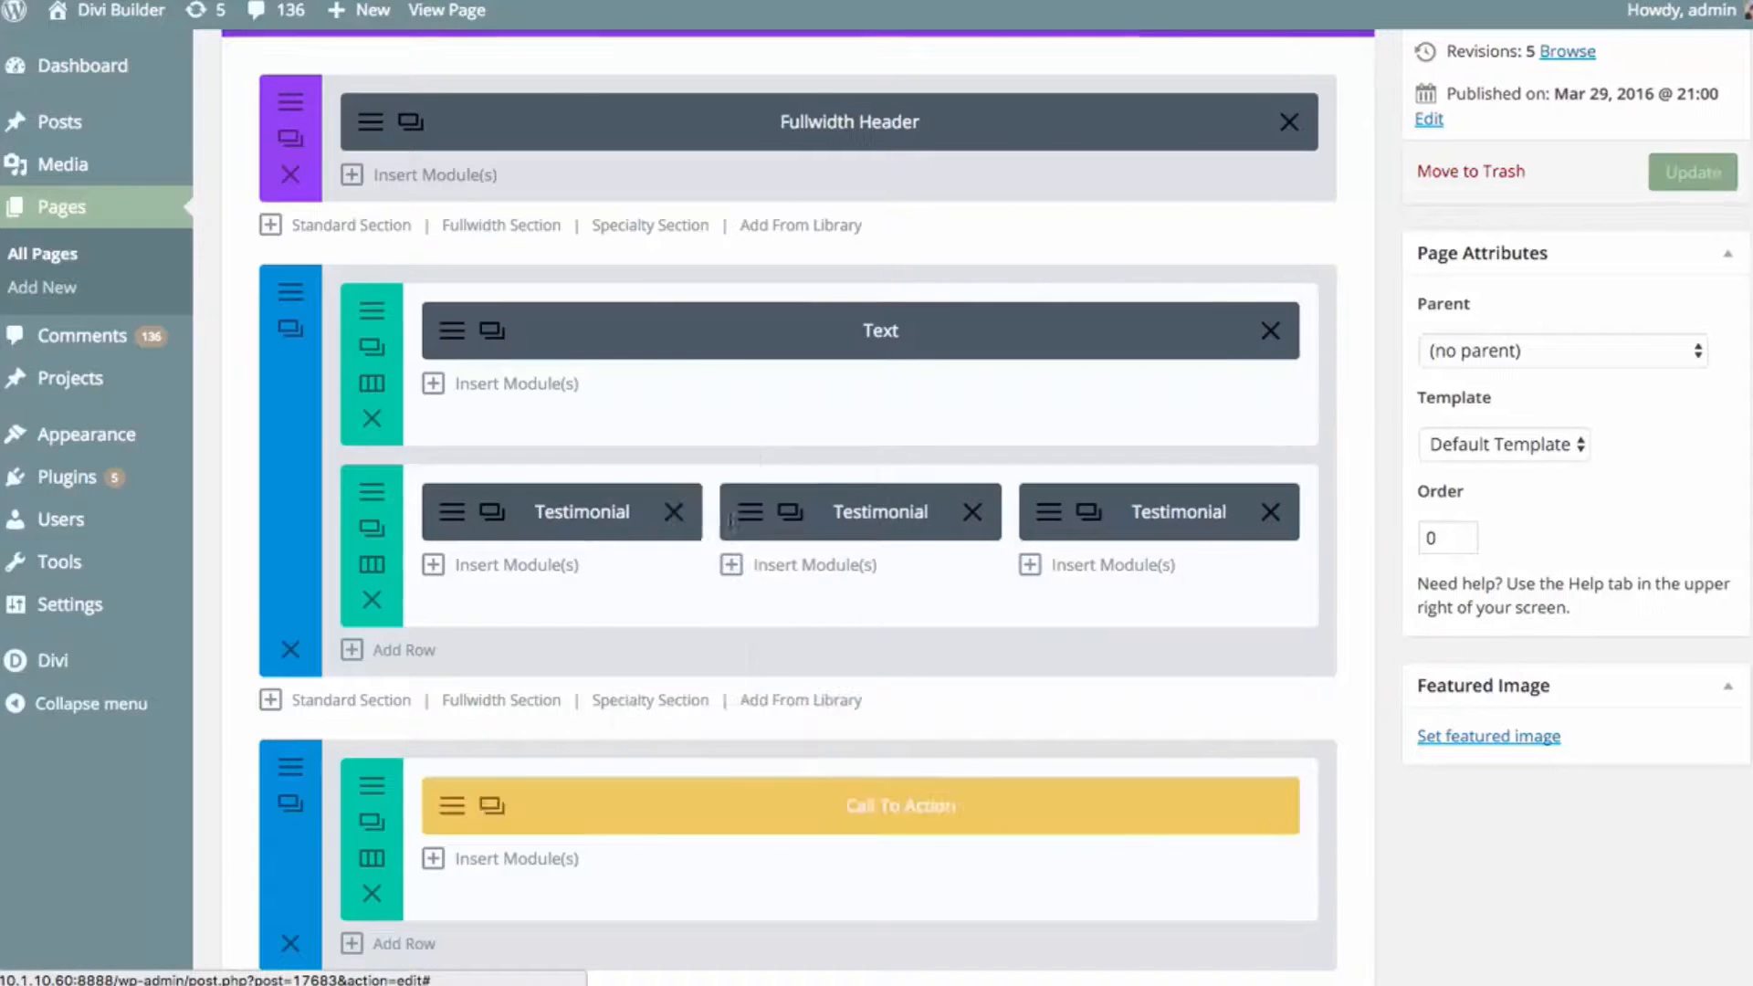
left_click(914, 888)
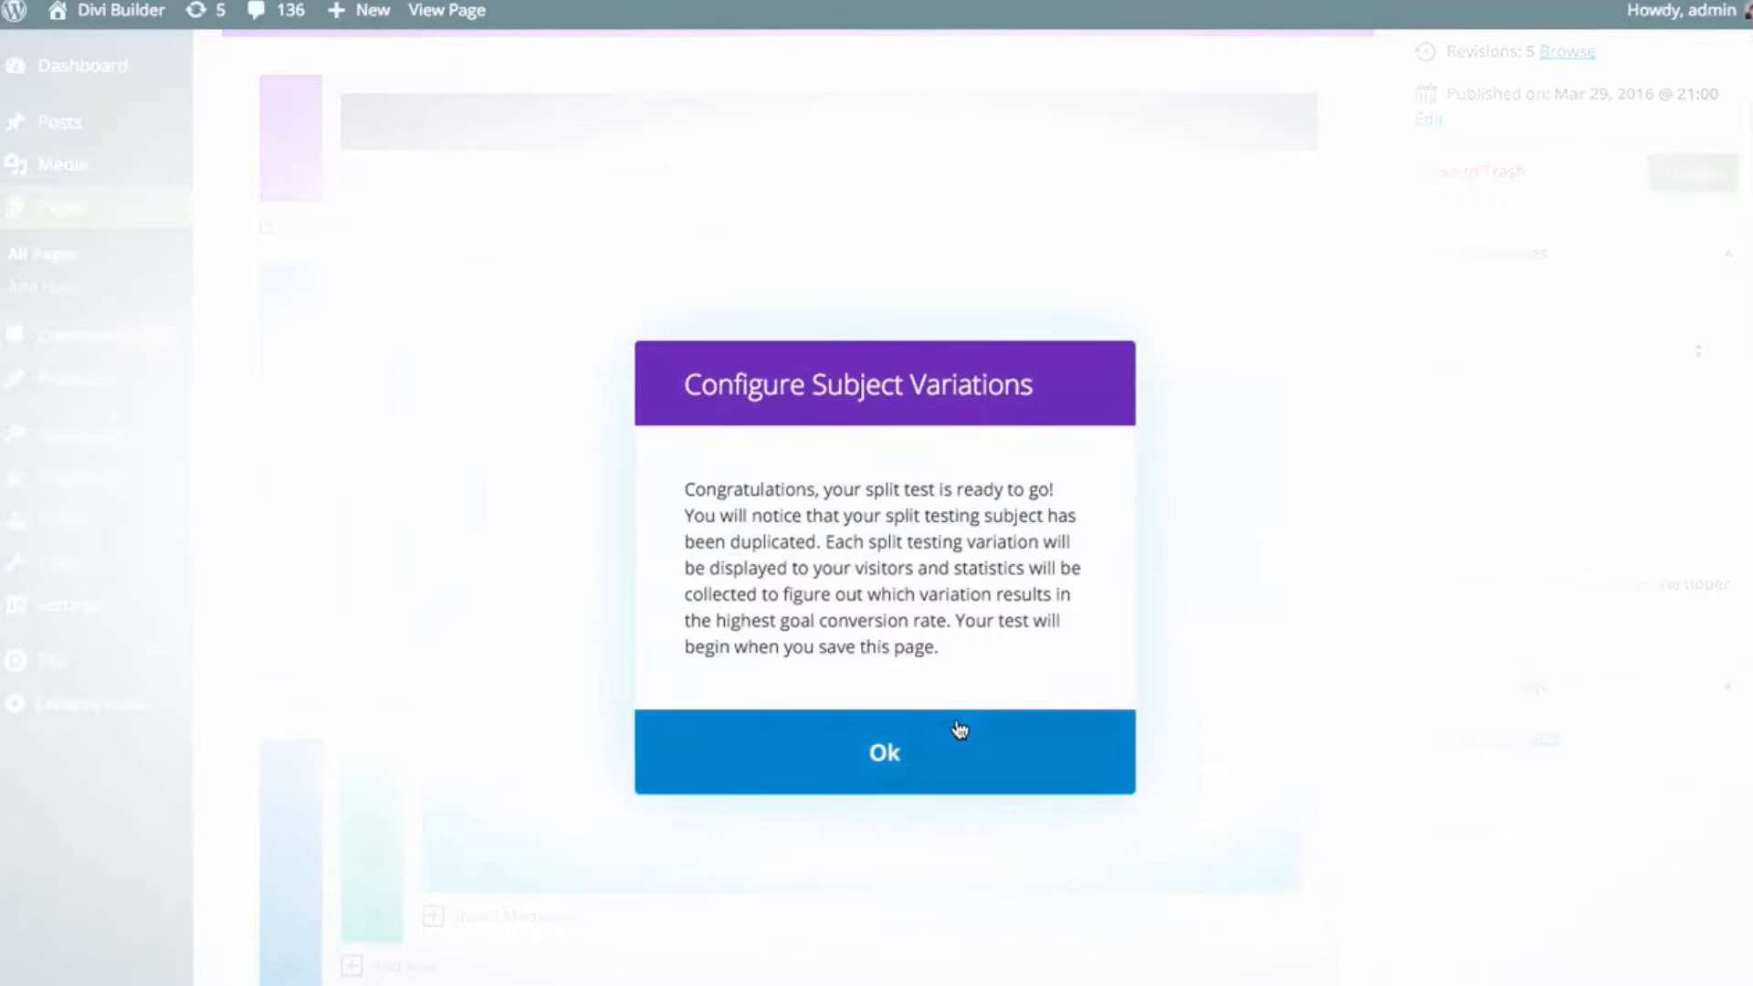
left_click(955, 730)
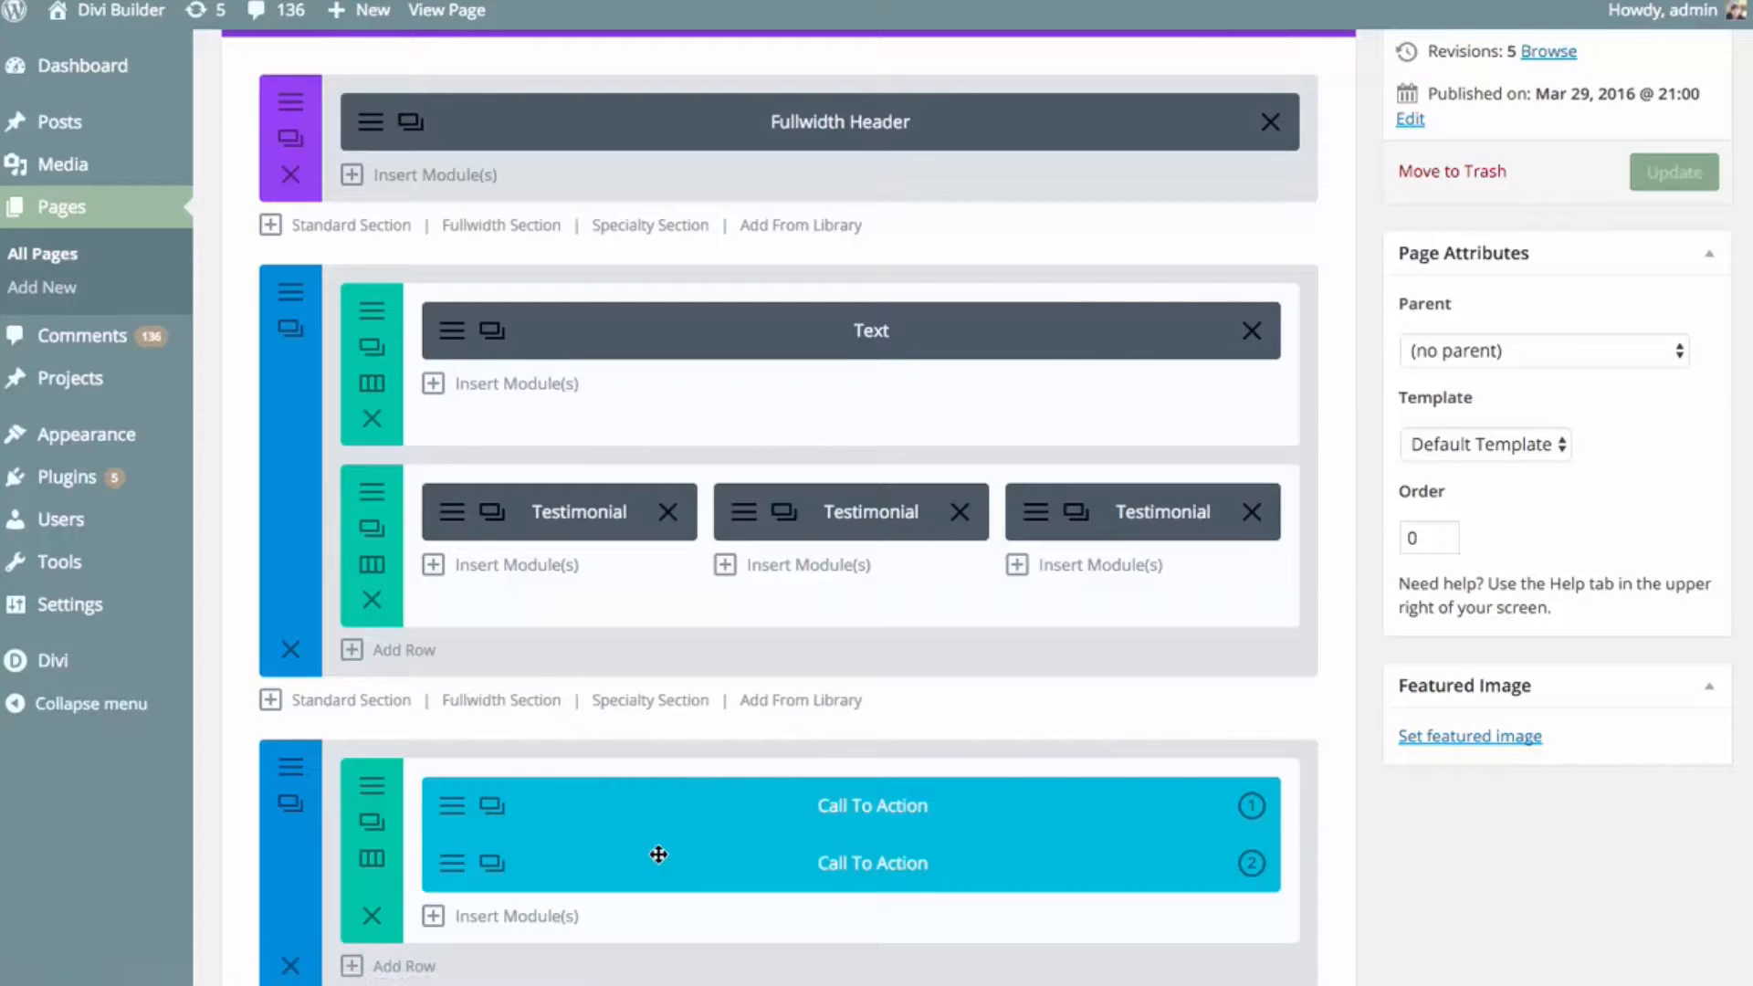
- Enable custom styles for the button in the second Call To Action variation's advanced design settings
left_click(498, 863)
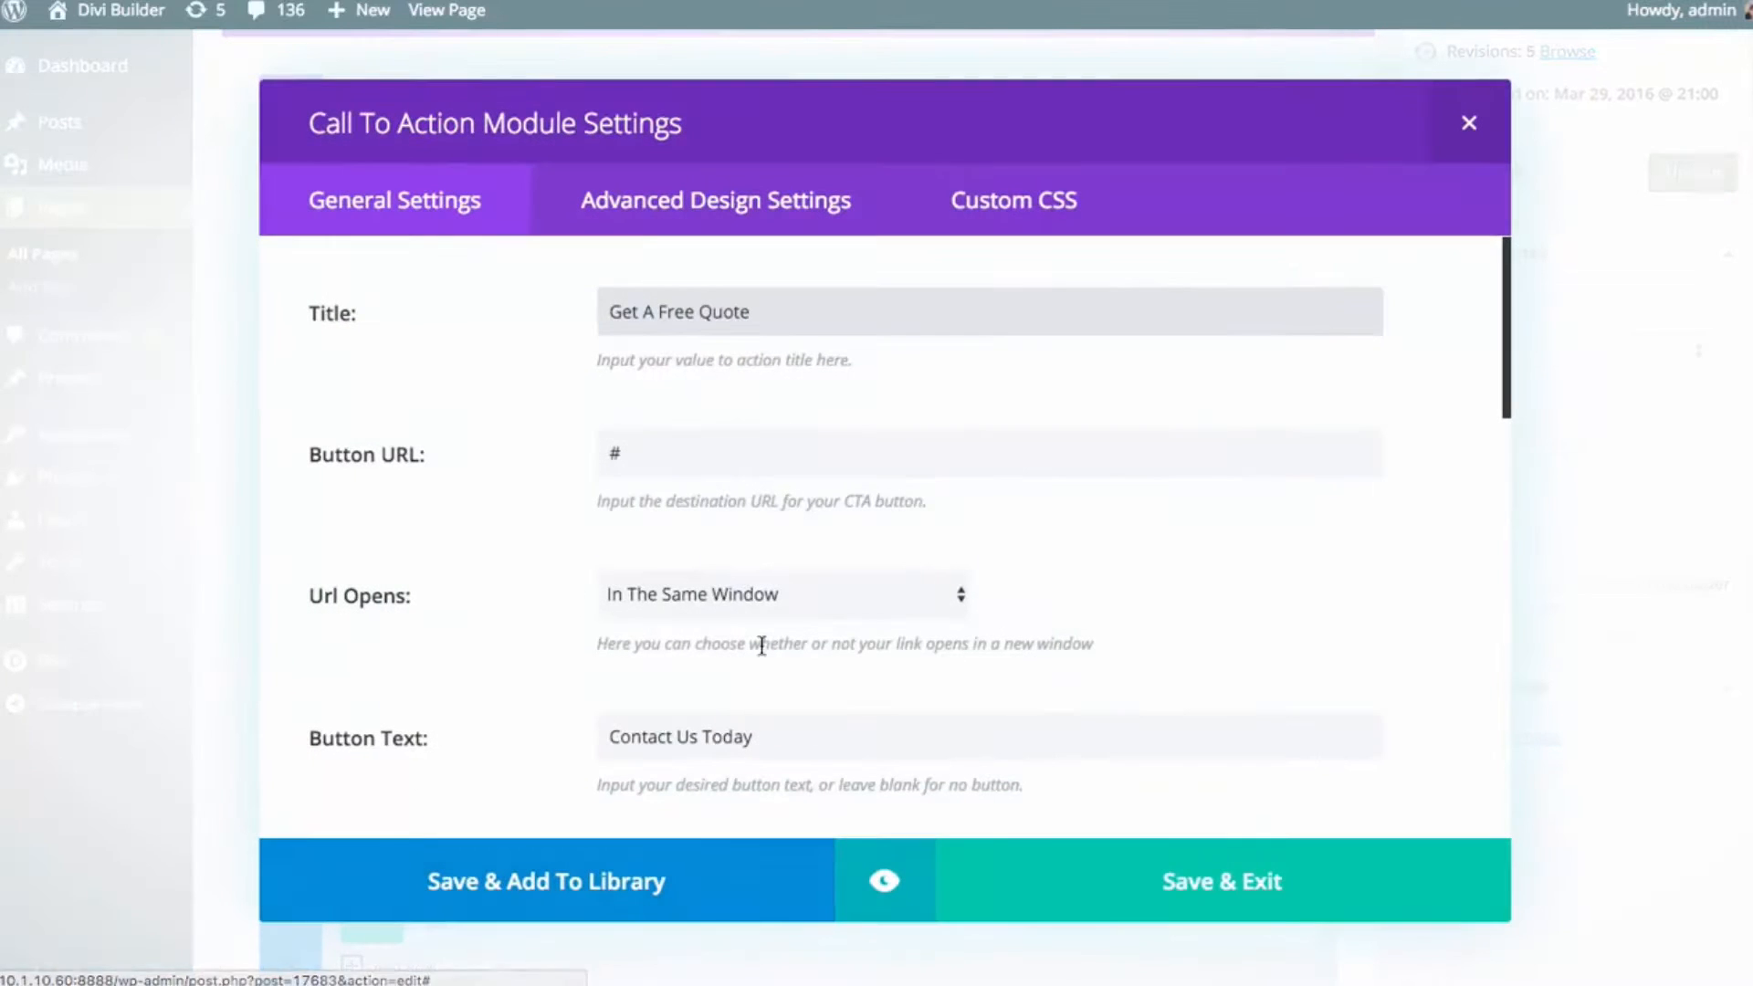
left_click(717, 202)
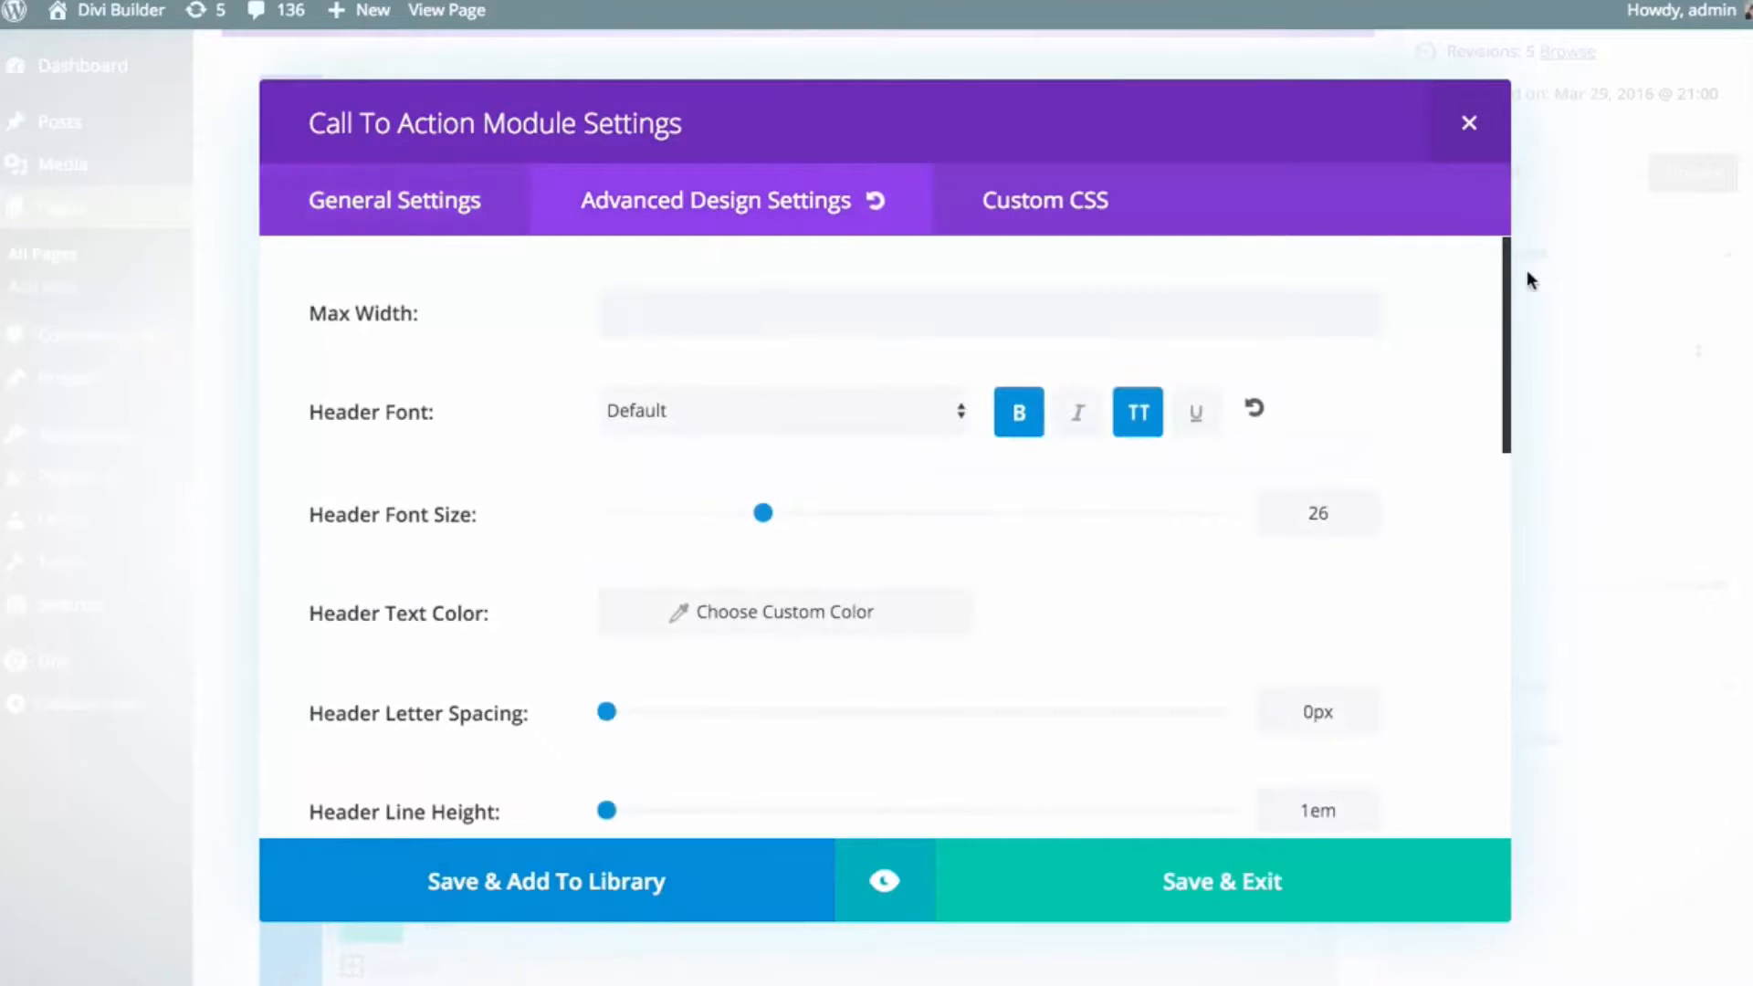
left_click_drag(1502, 304, 1495, 762)
left_click(714, 756)
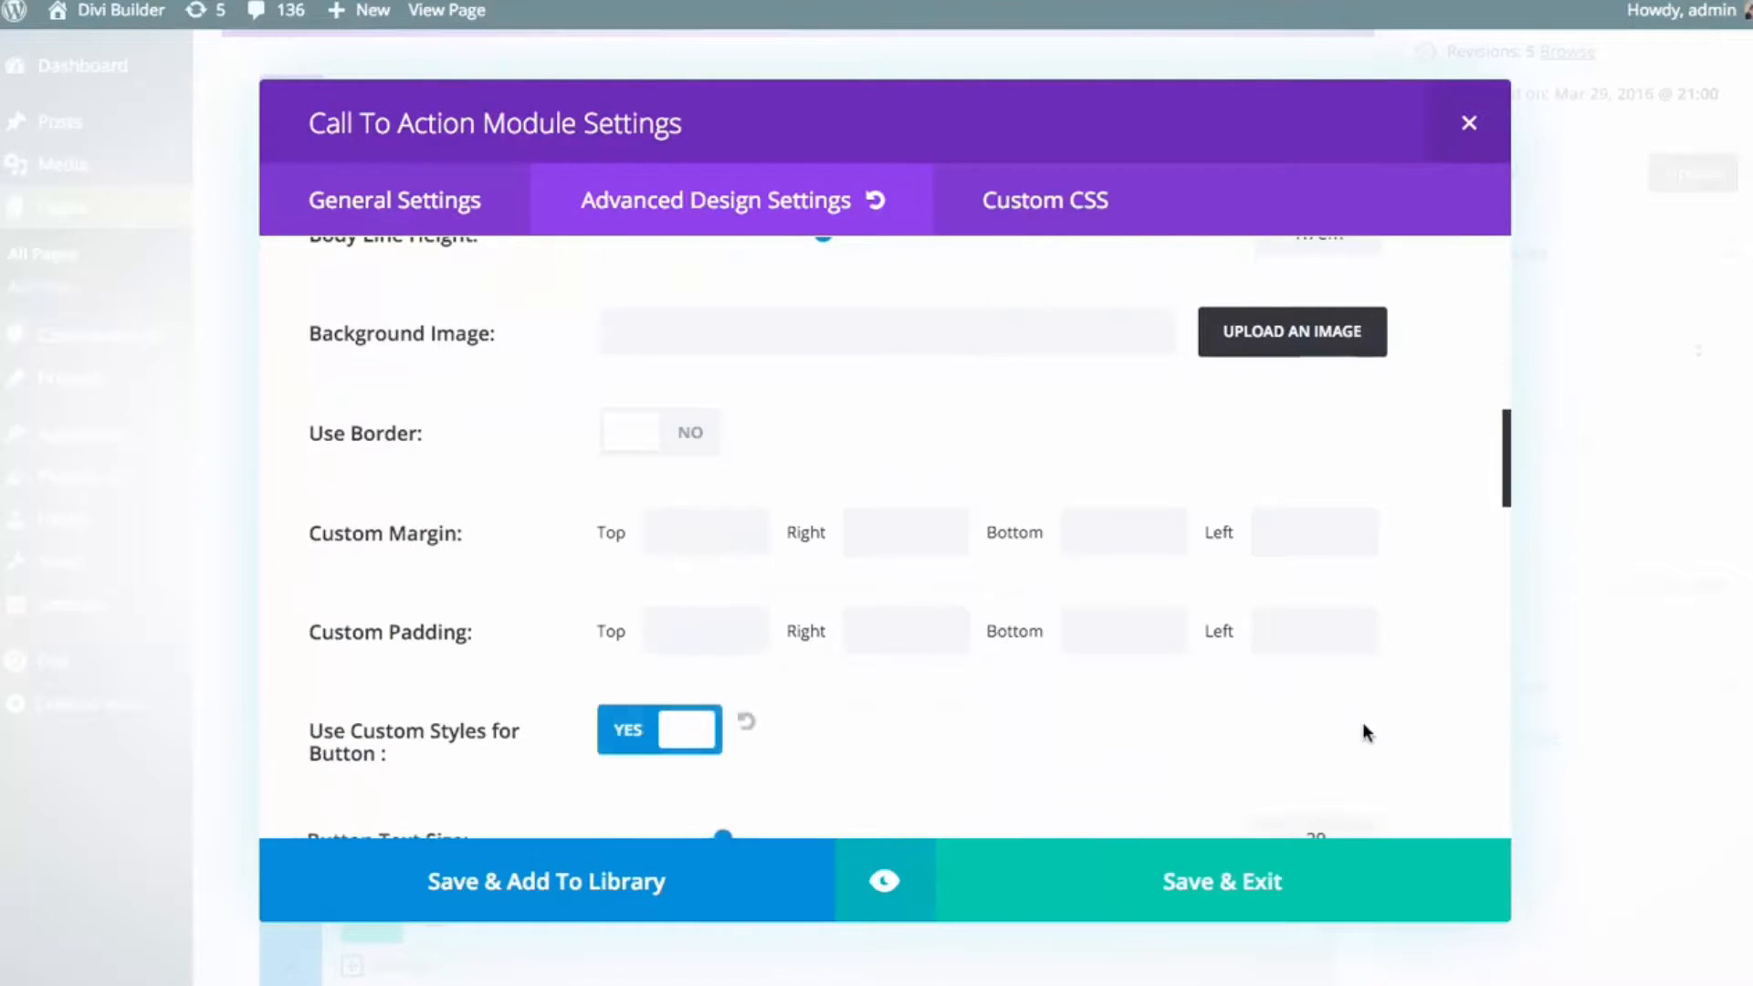
- Set the button background color of the second Call To Action variation to the green preset swatch
left_click_drag(1503, 462, 1506, 484)
scroll(1222, 518, "down", 5)
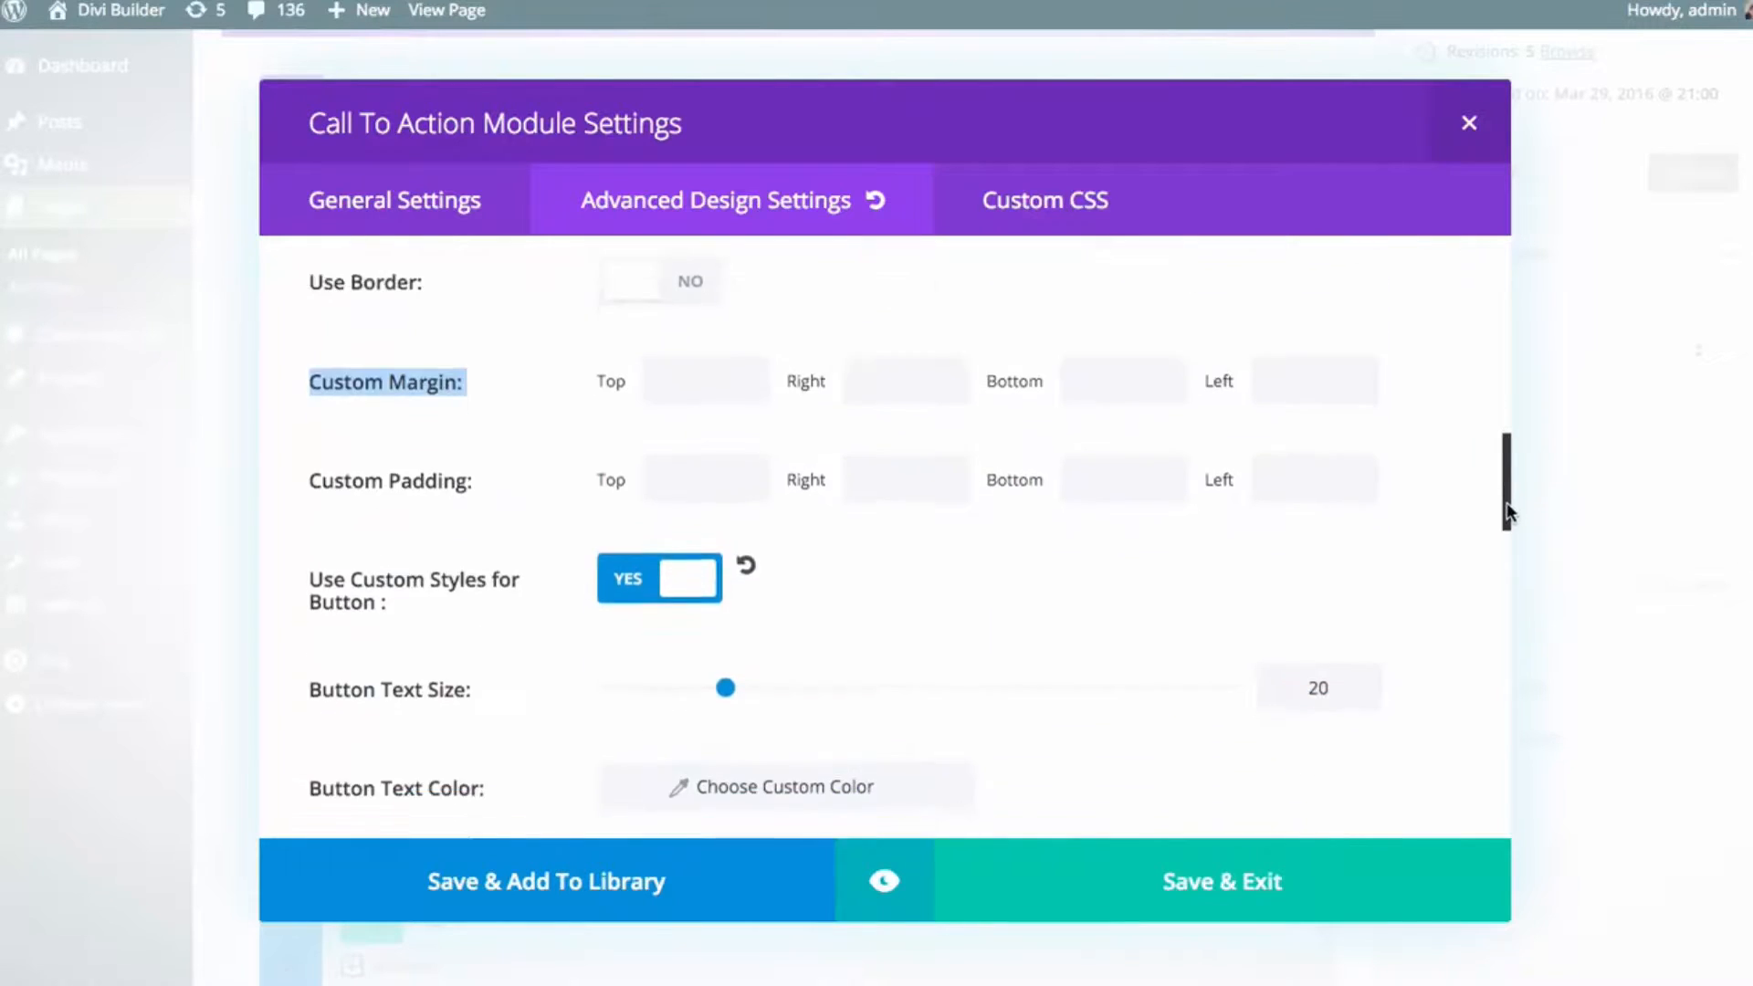
left_click_drag(726, 400, 803, 400)
scroll(1096, 493, "down", 3)
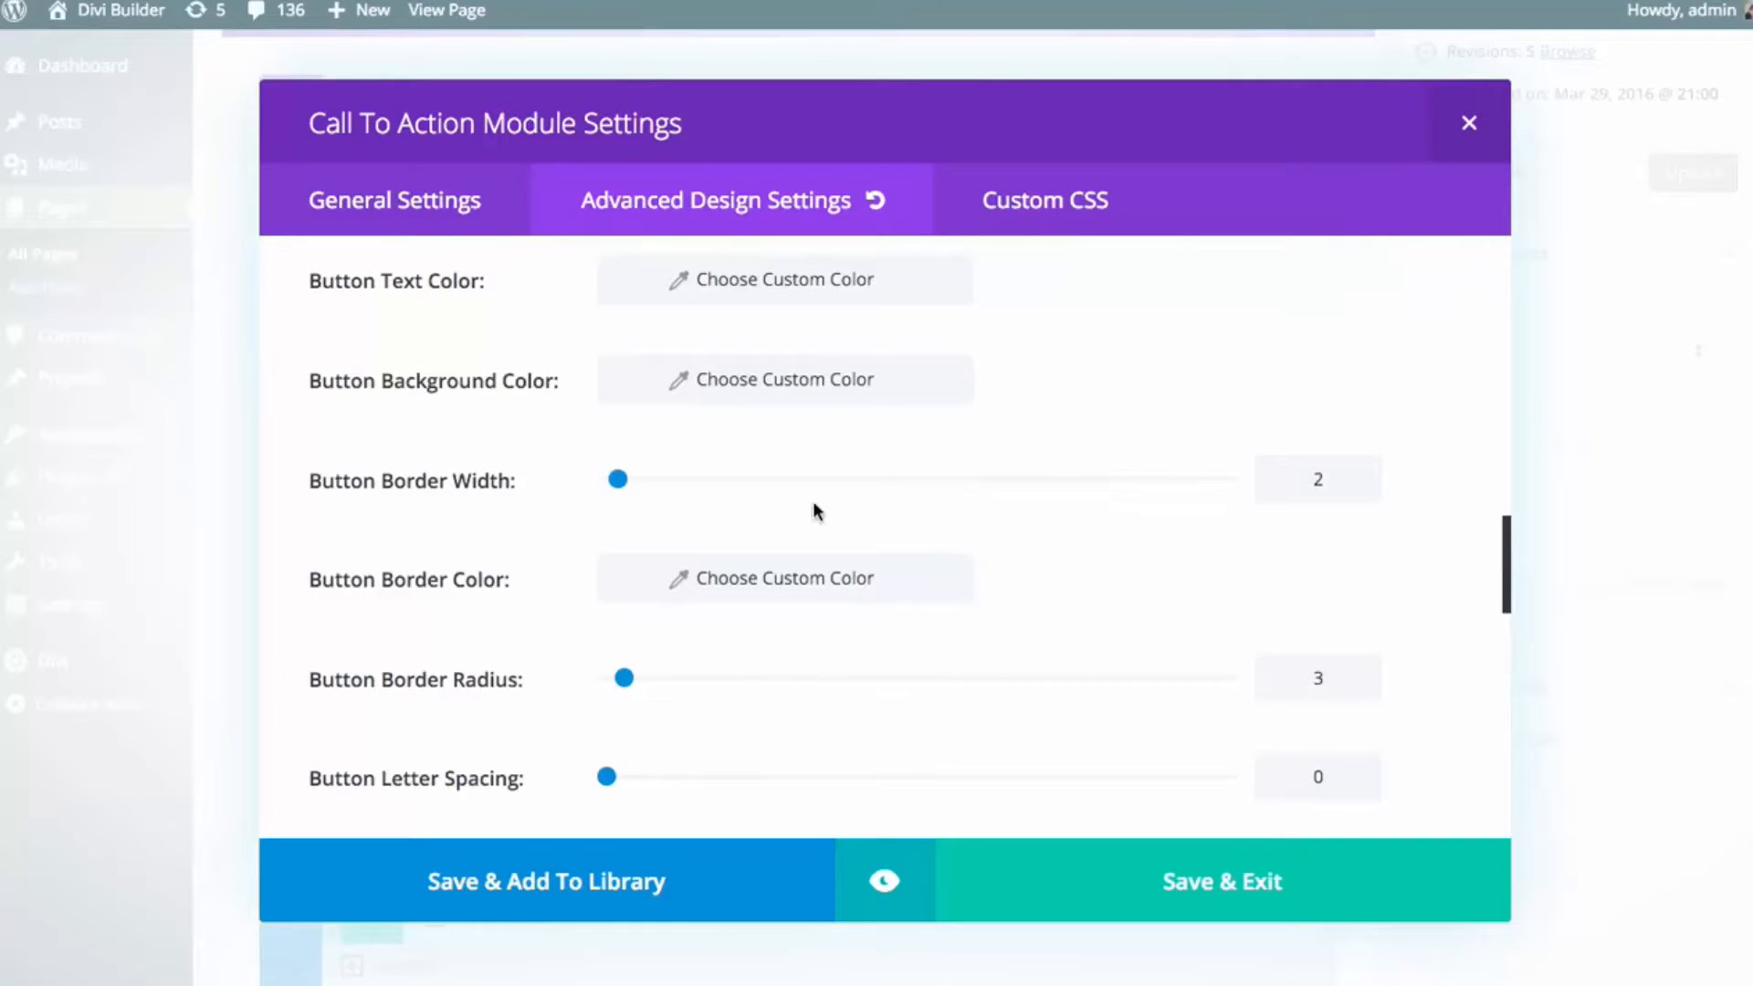
left_click(823, 393)
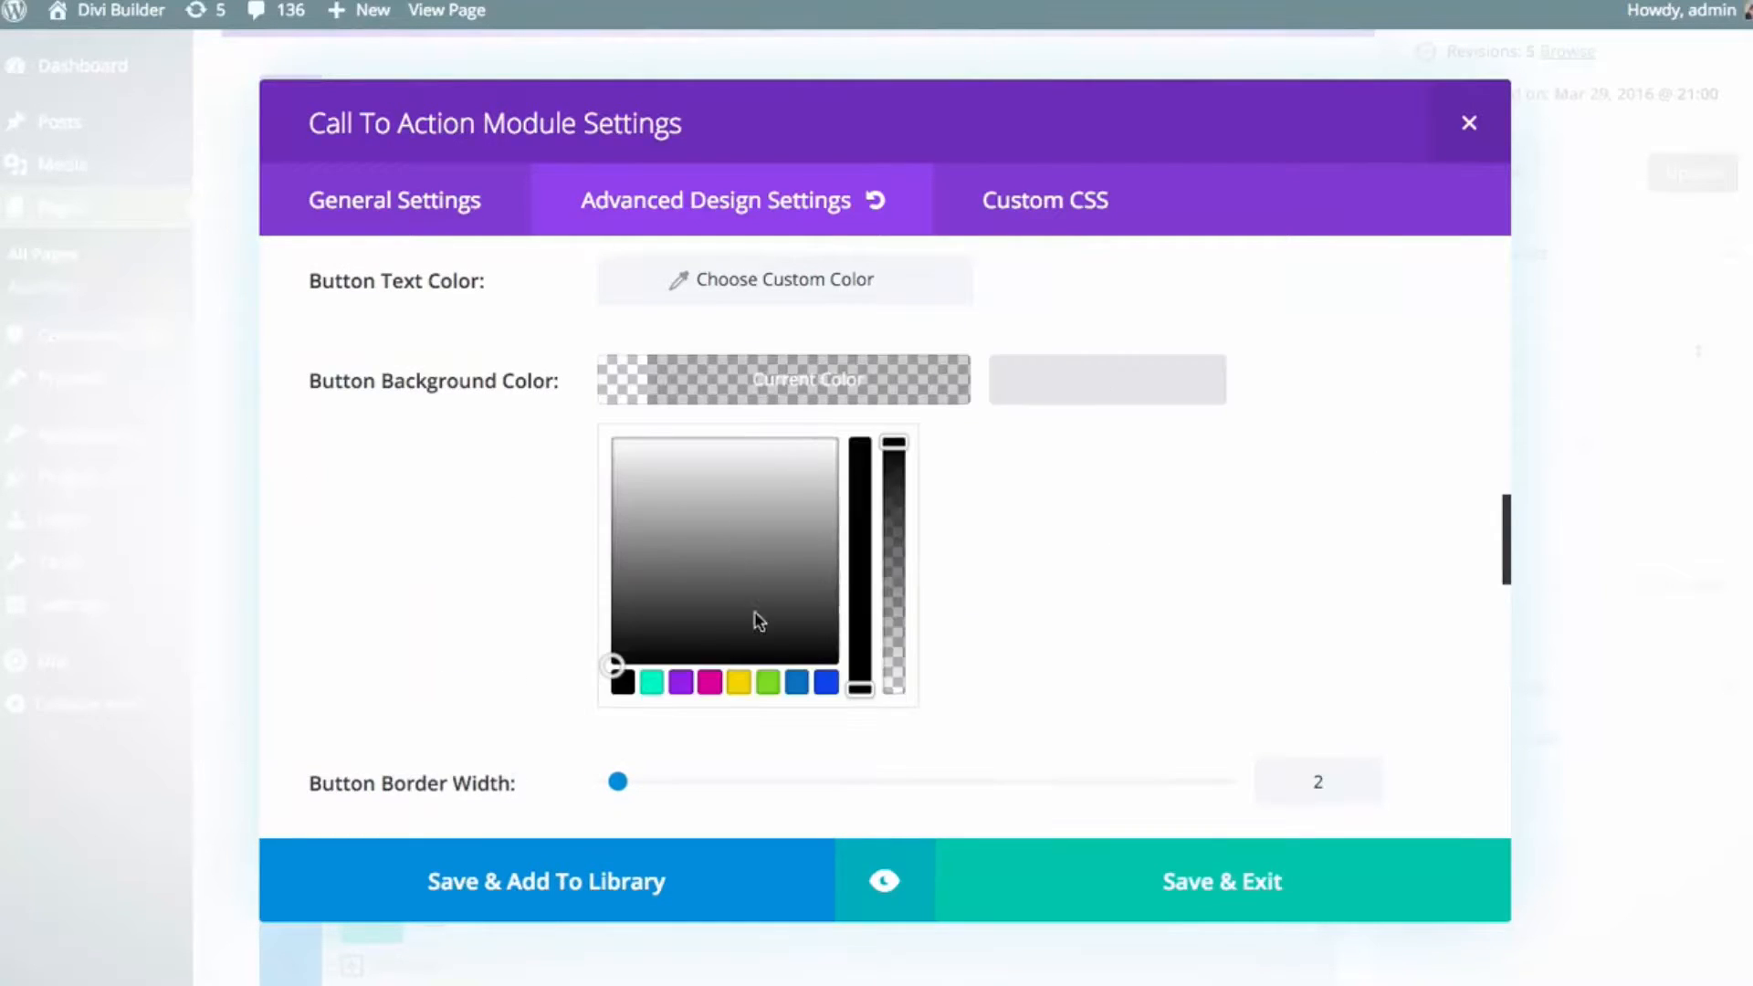
left_click(768, 682)
left_click(778, 407)
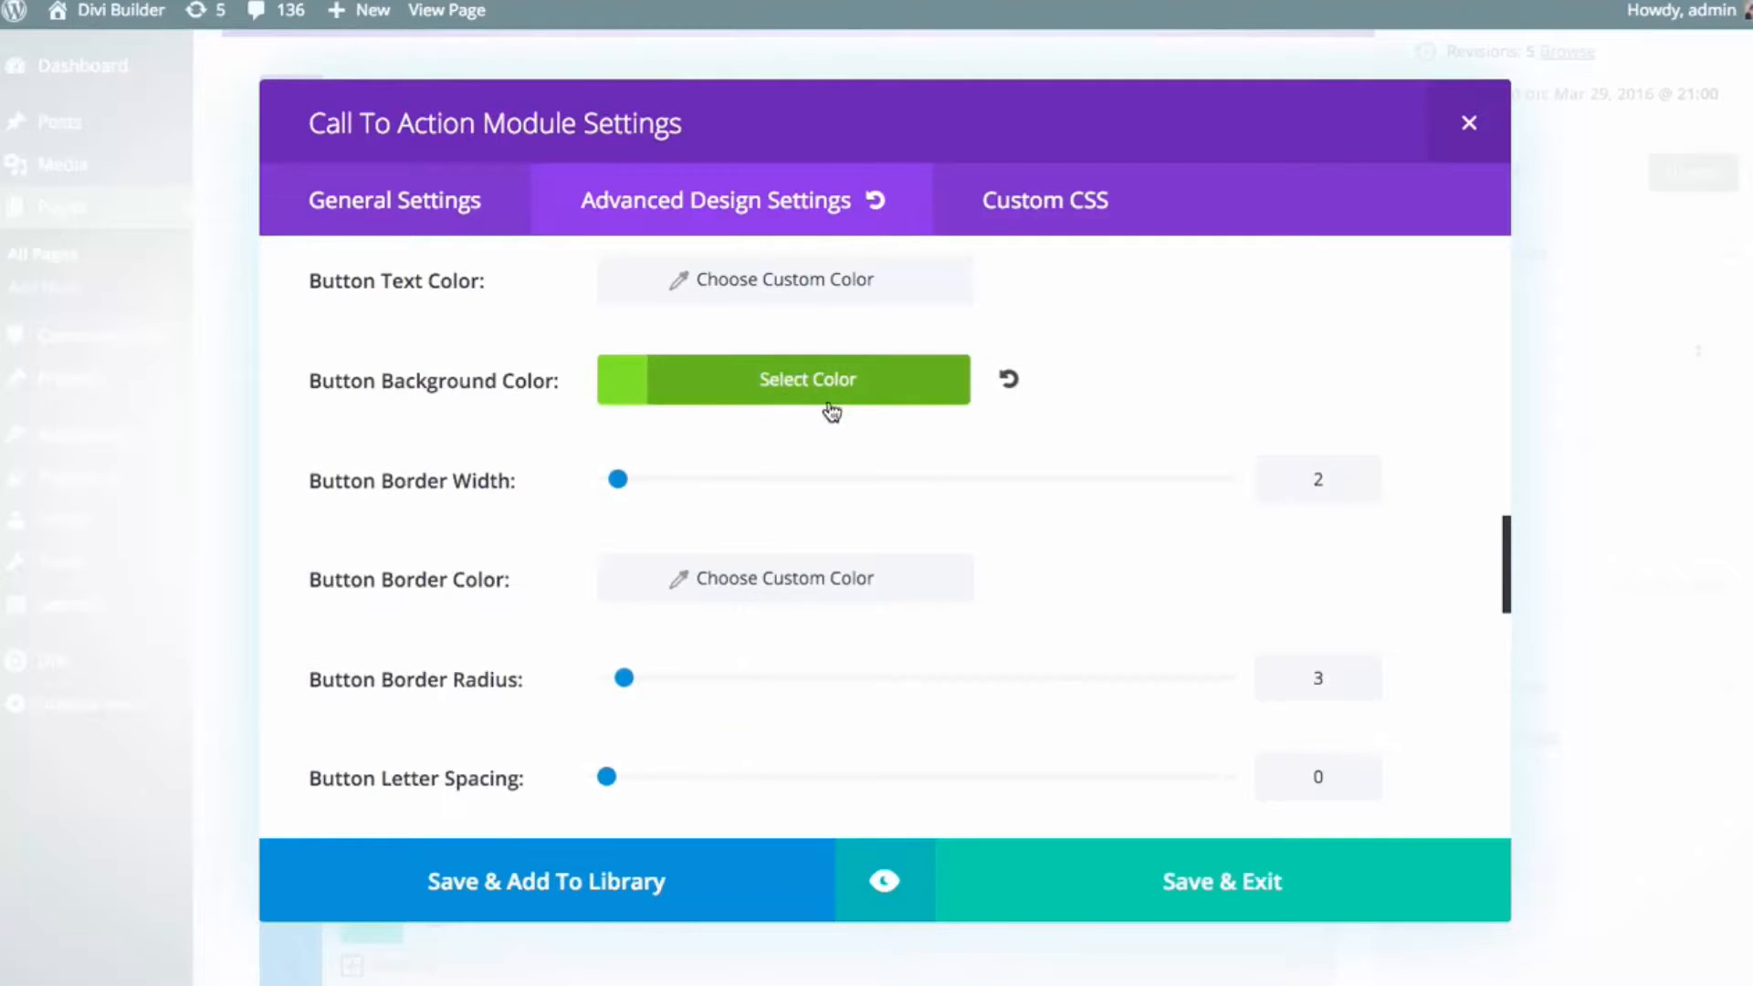
- Preview the second Call To Action variation, save the module, and update the page to begin the test
left_click(884, 878)
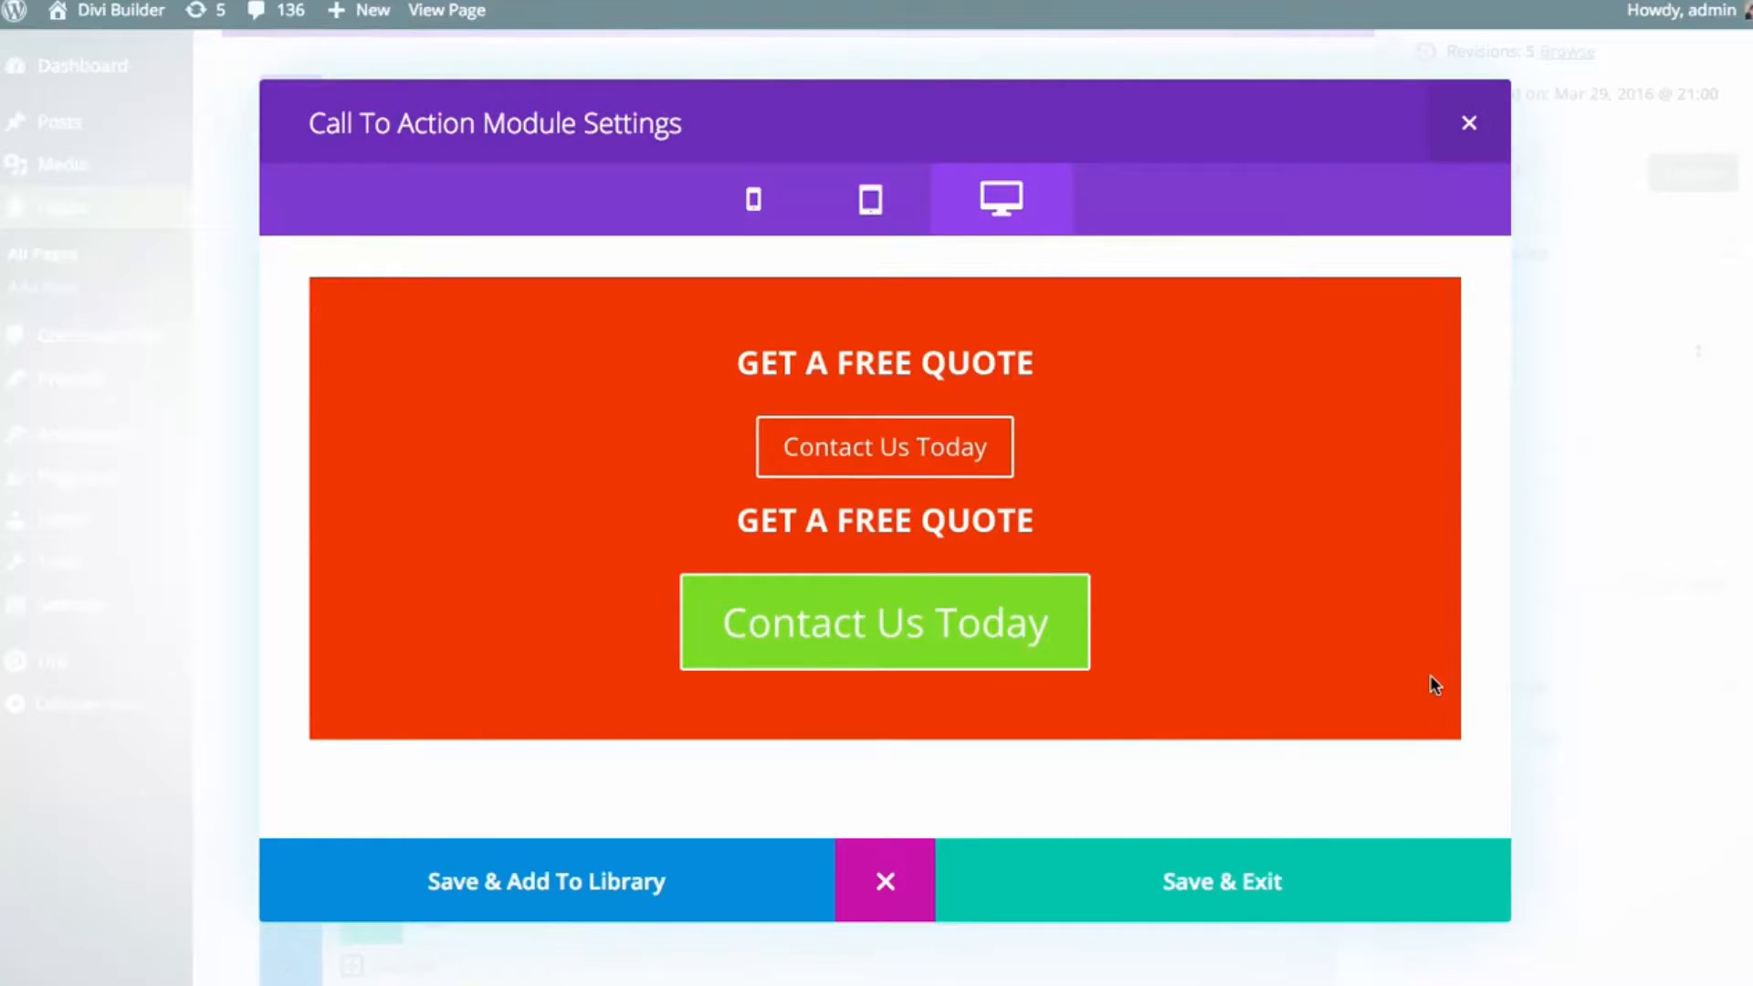
left_click(1280, 888)
left_click(1680, 176)
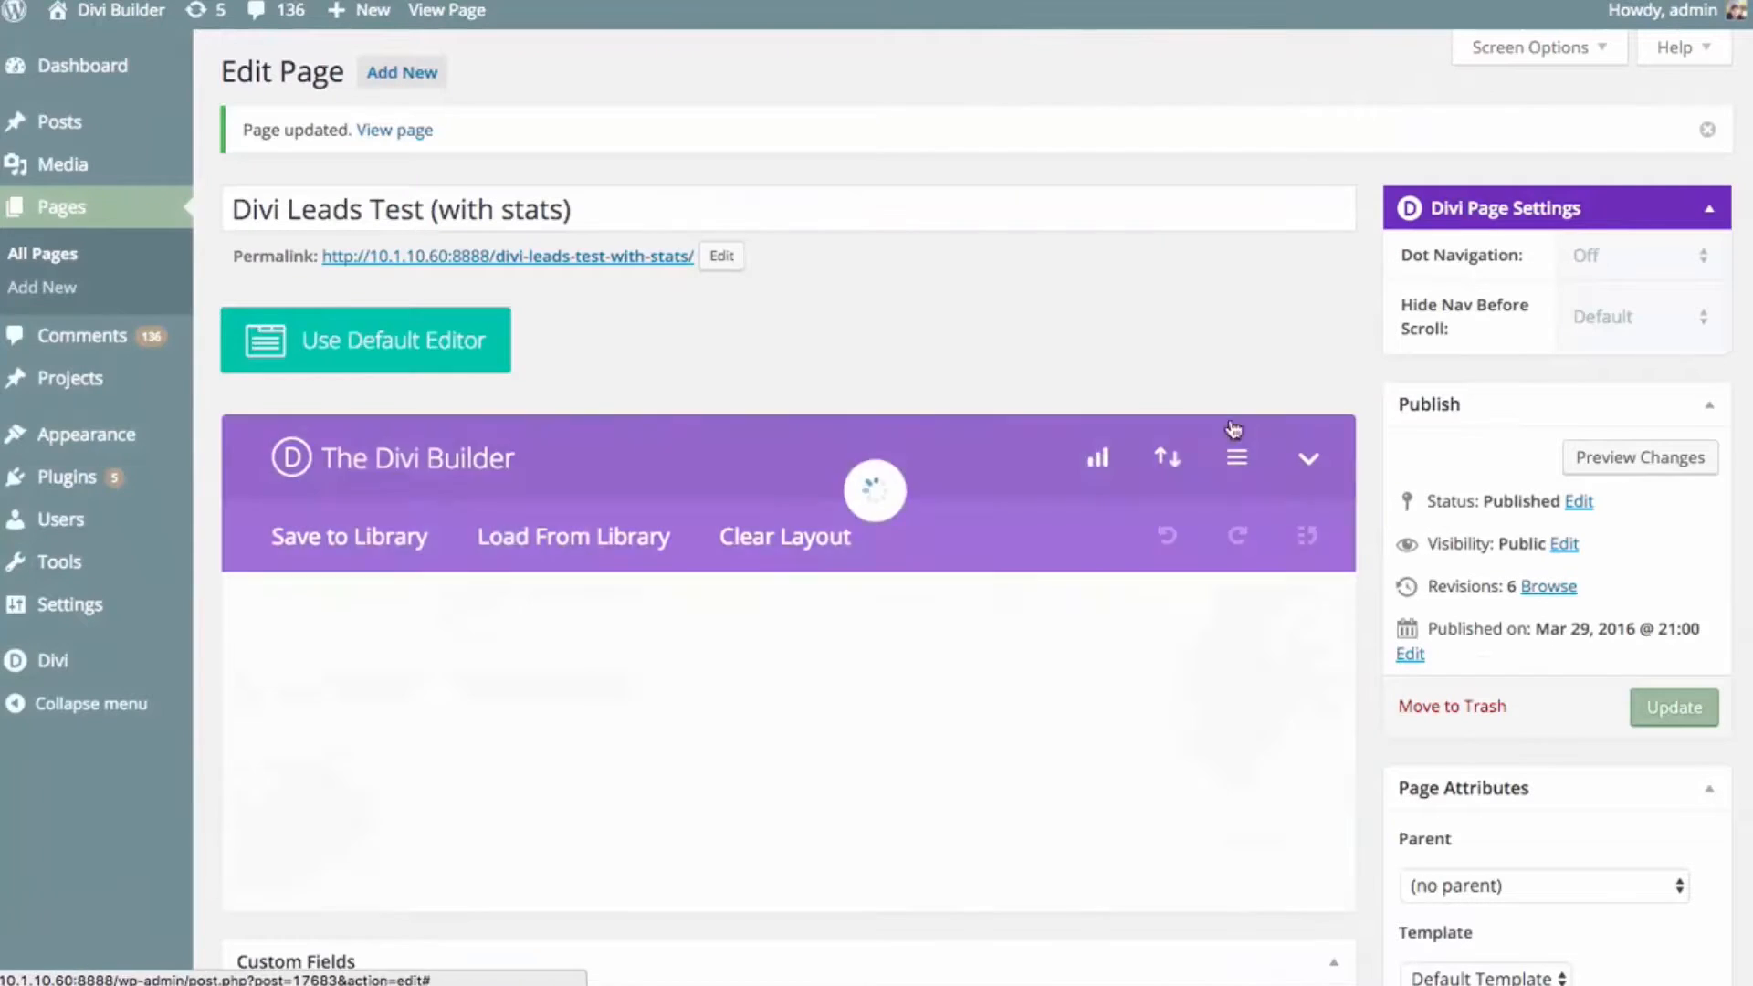
- Examine the updated page layout and its two numbered Call To Action variations
scroll(1748, 183, "down", 6)
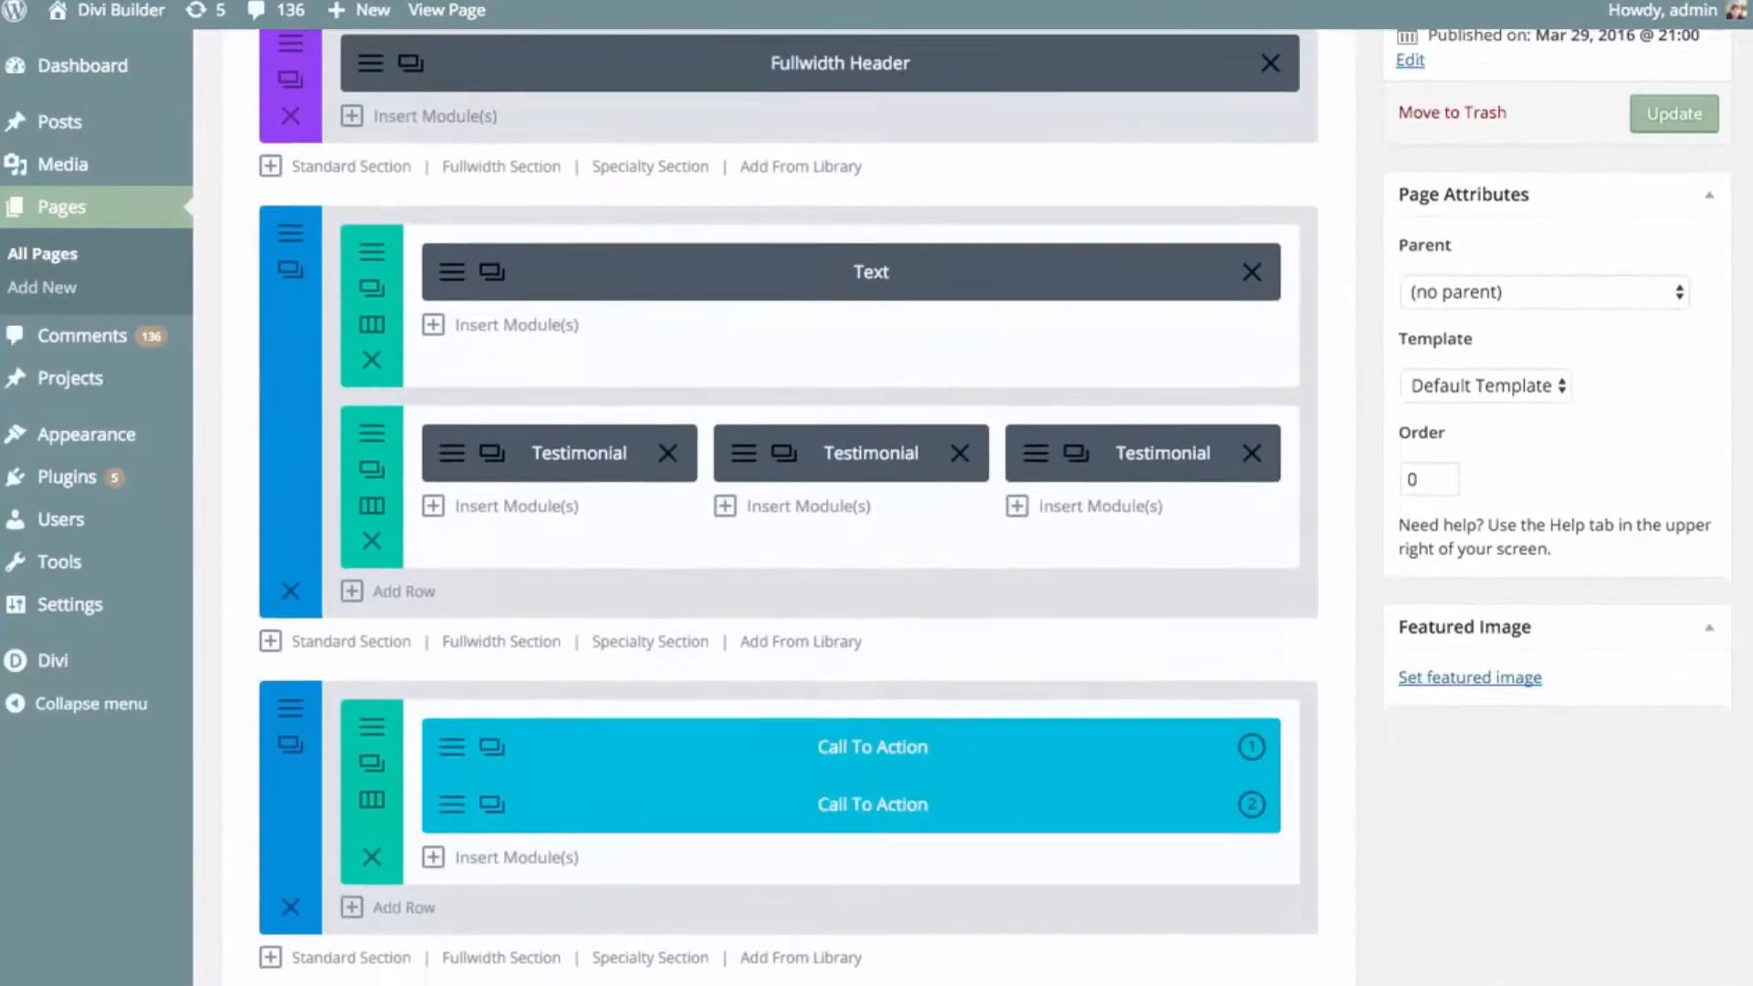
scroll(1748, 187, "down", 1)
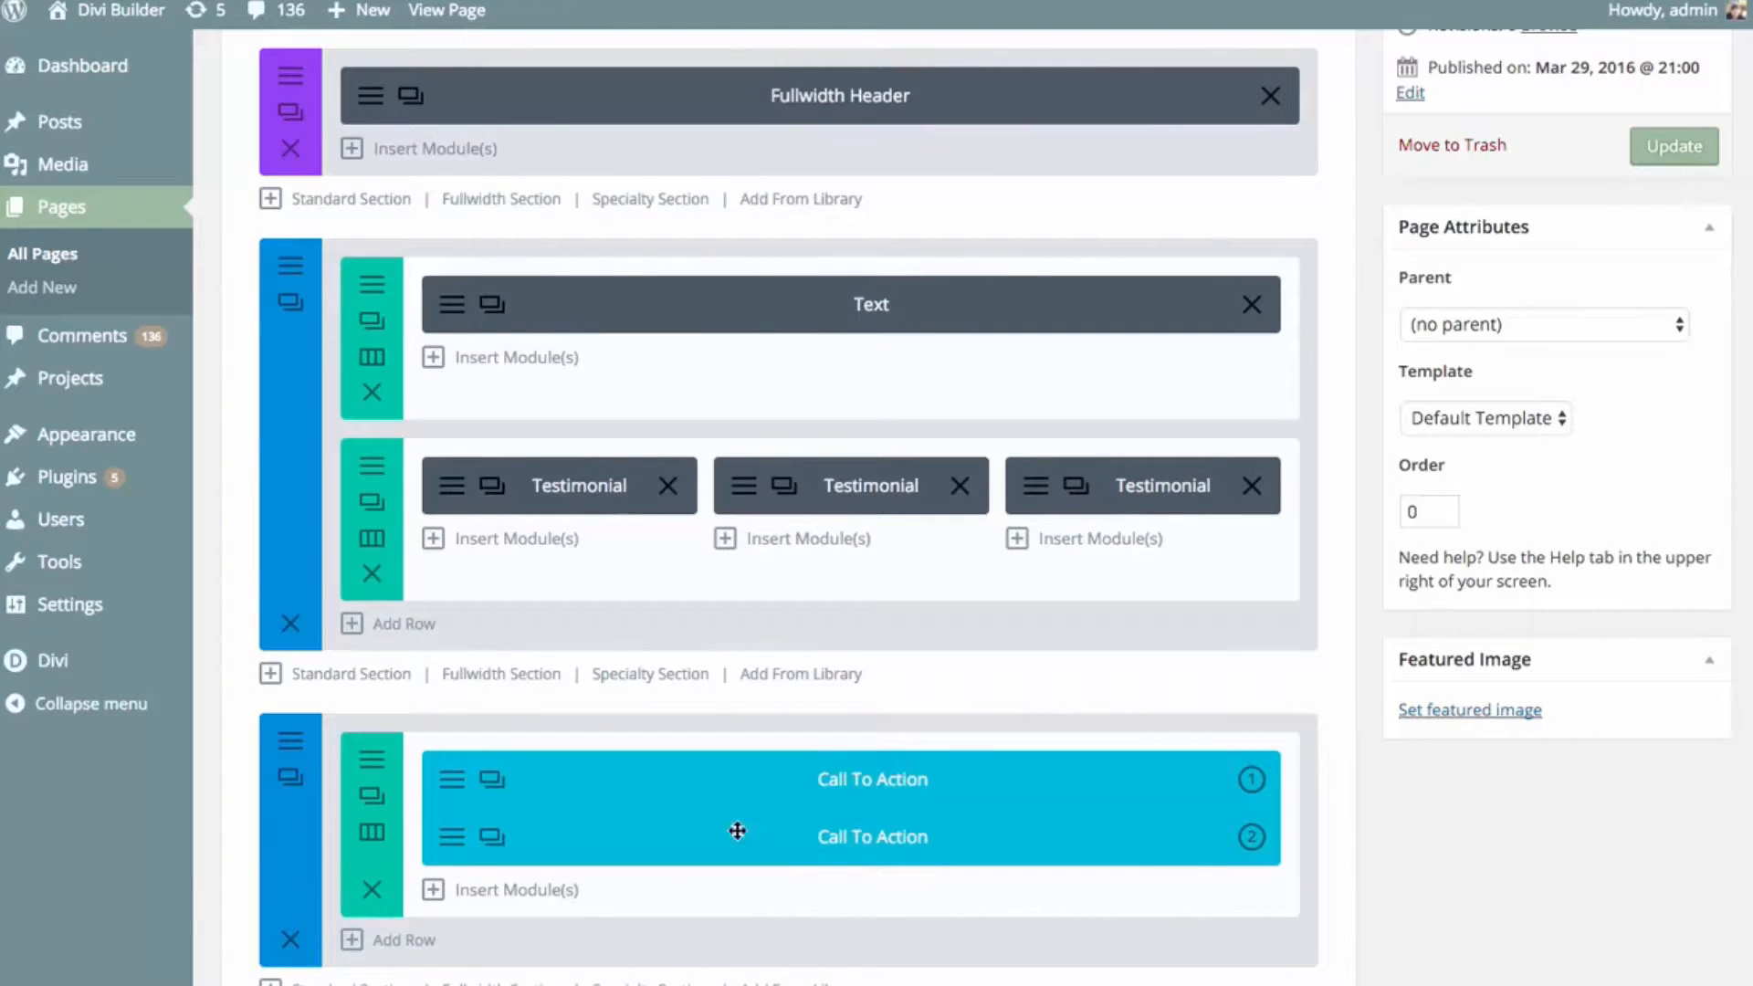
scroll(912, 717, "up", 6)
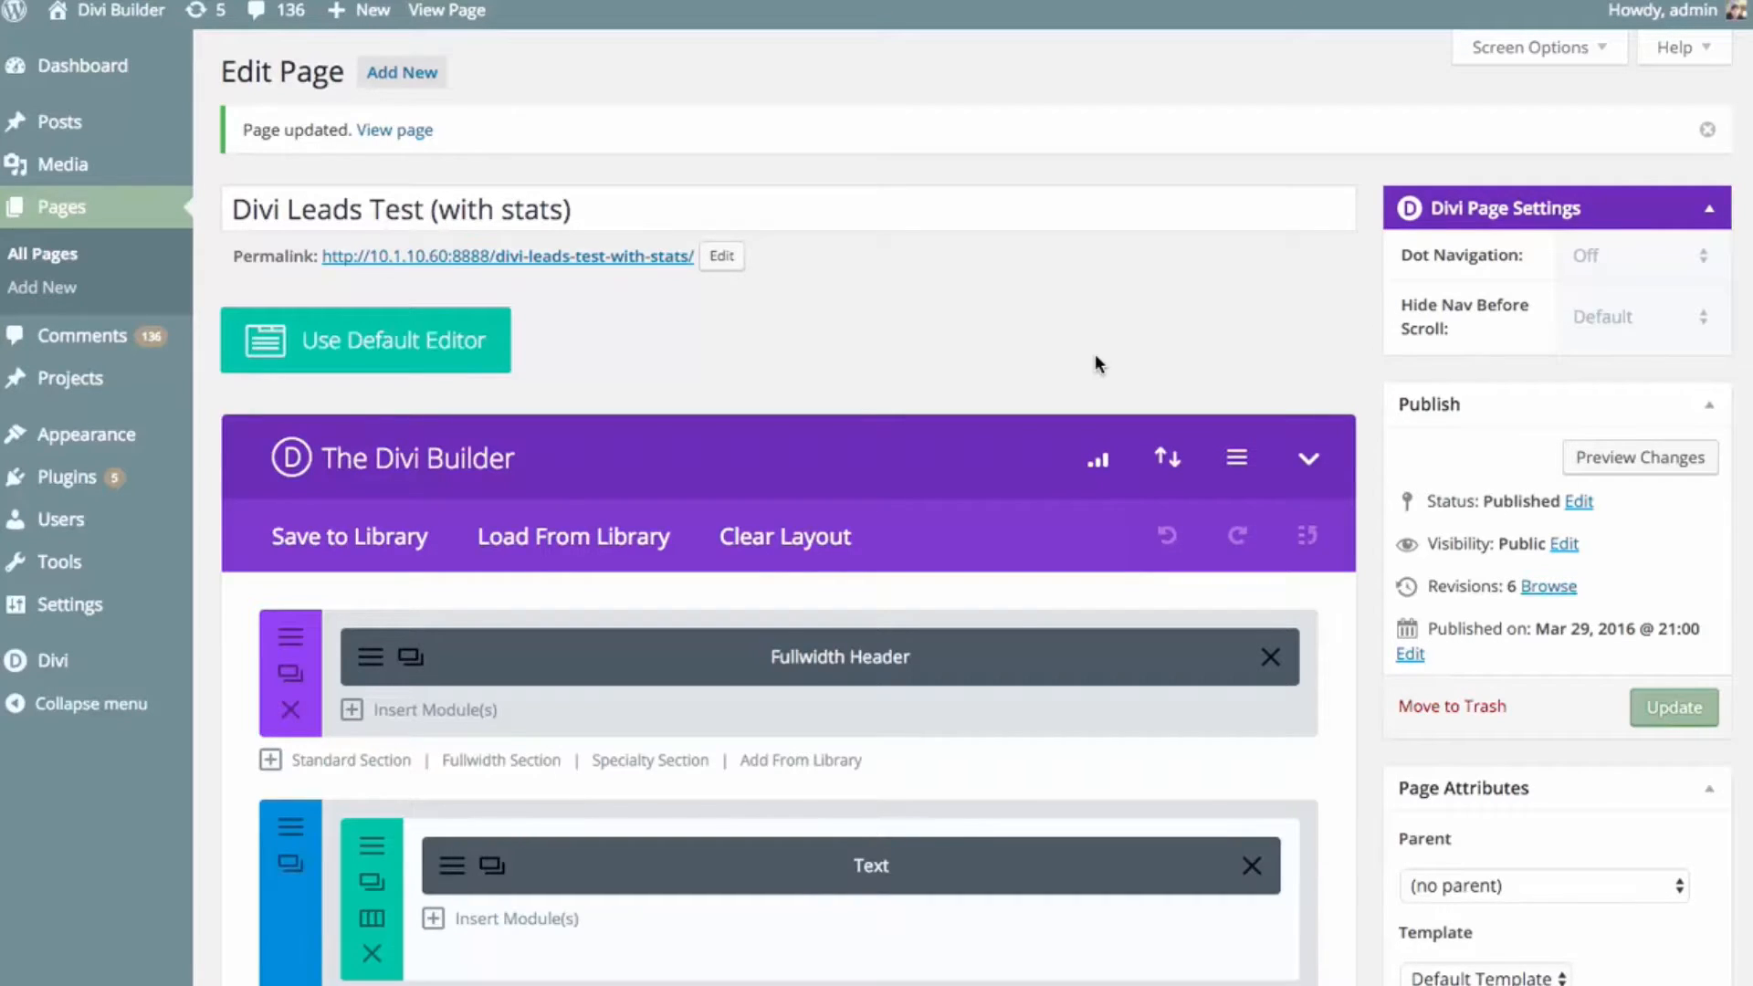
scroll(1059, 356, "down", 1)
scroll(1041, 361, "down", 9)
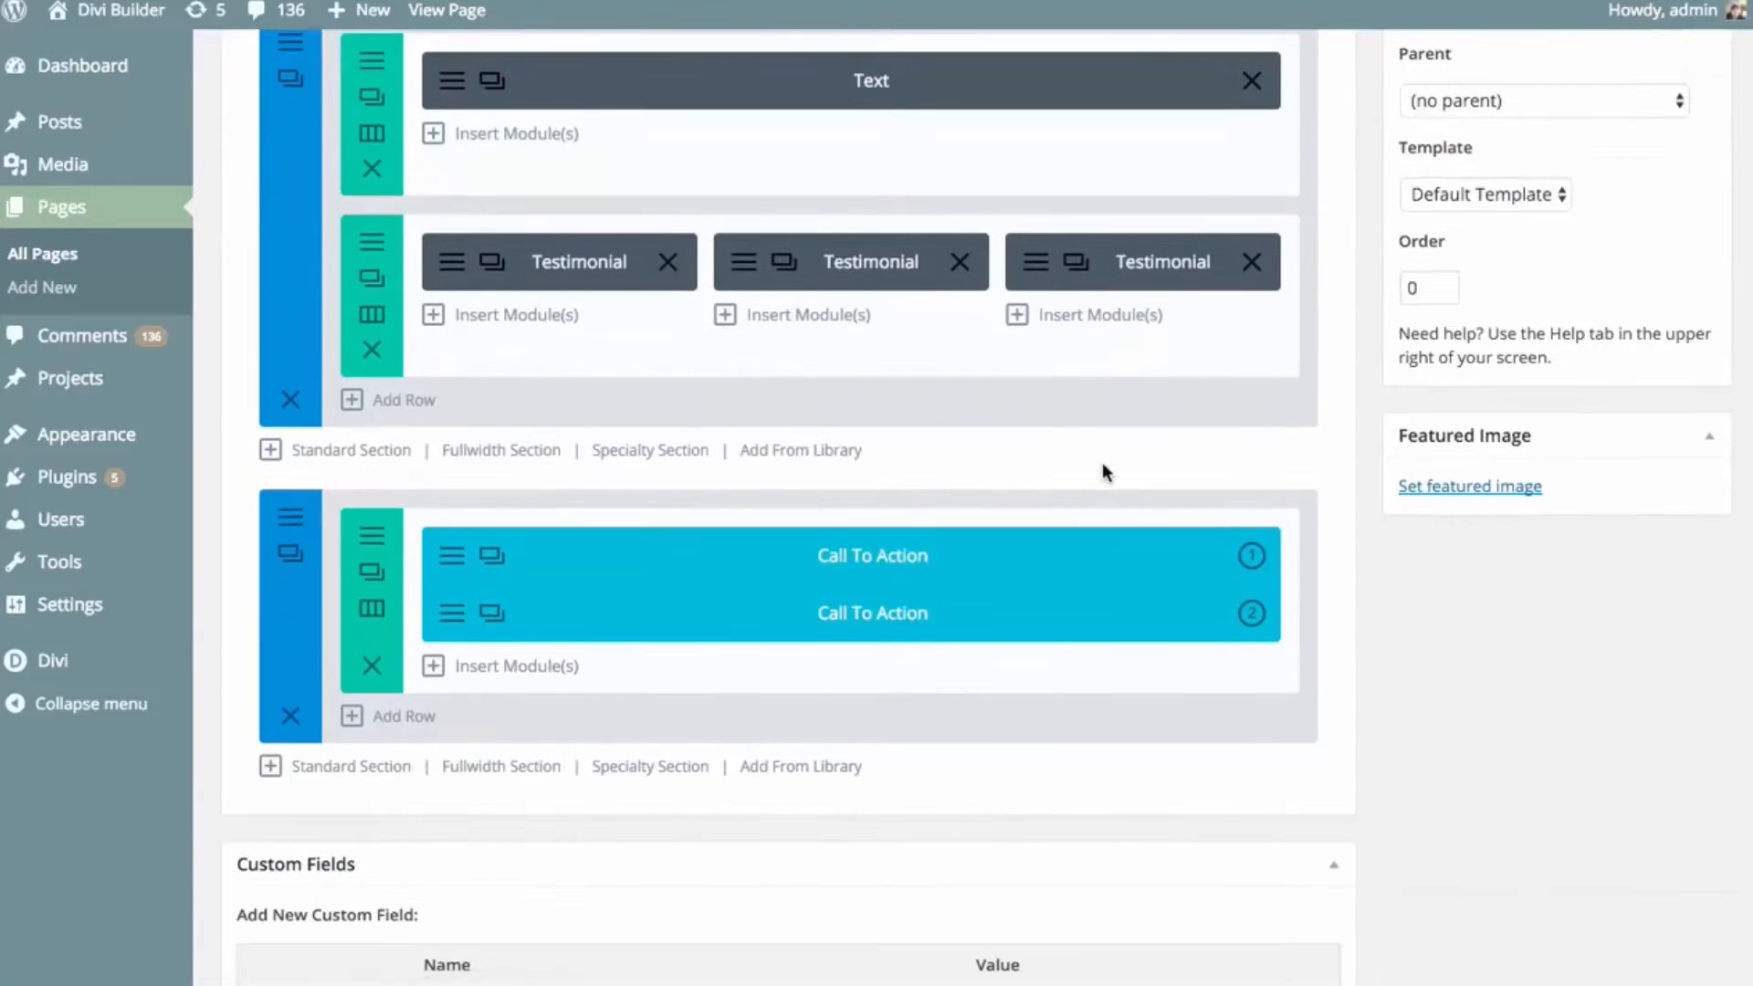
scroll(1104, 474, "up", 5)
scroll(1107, 488, "up", 3)
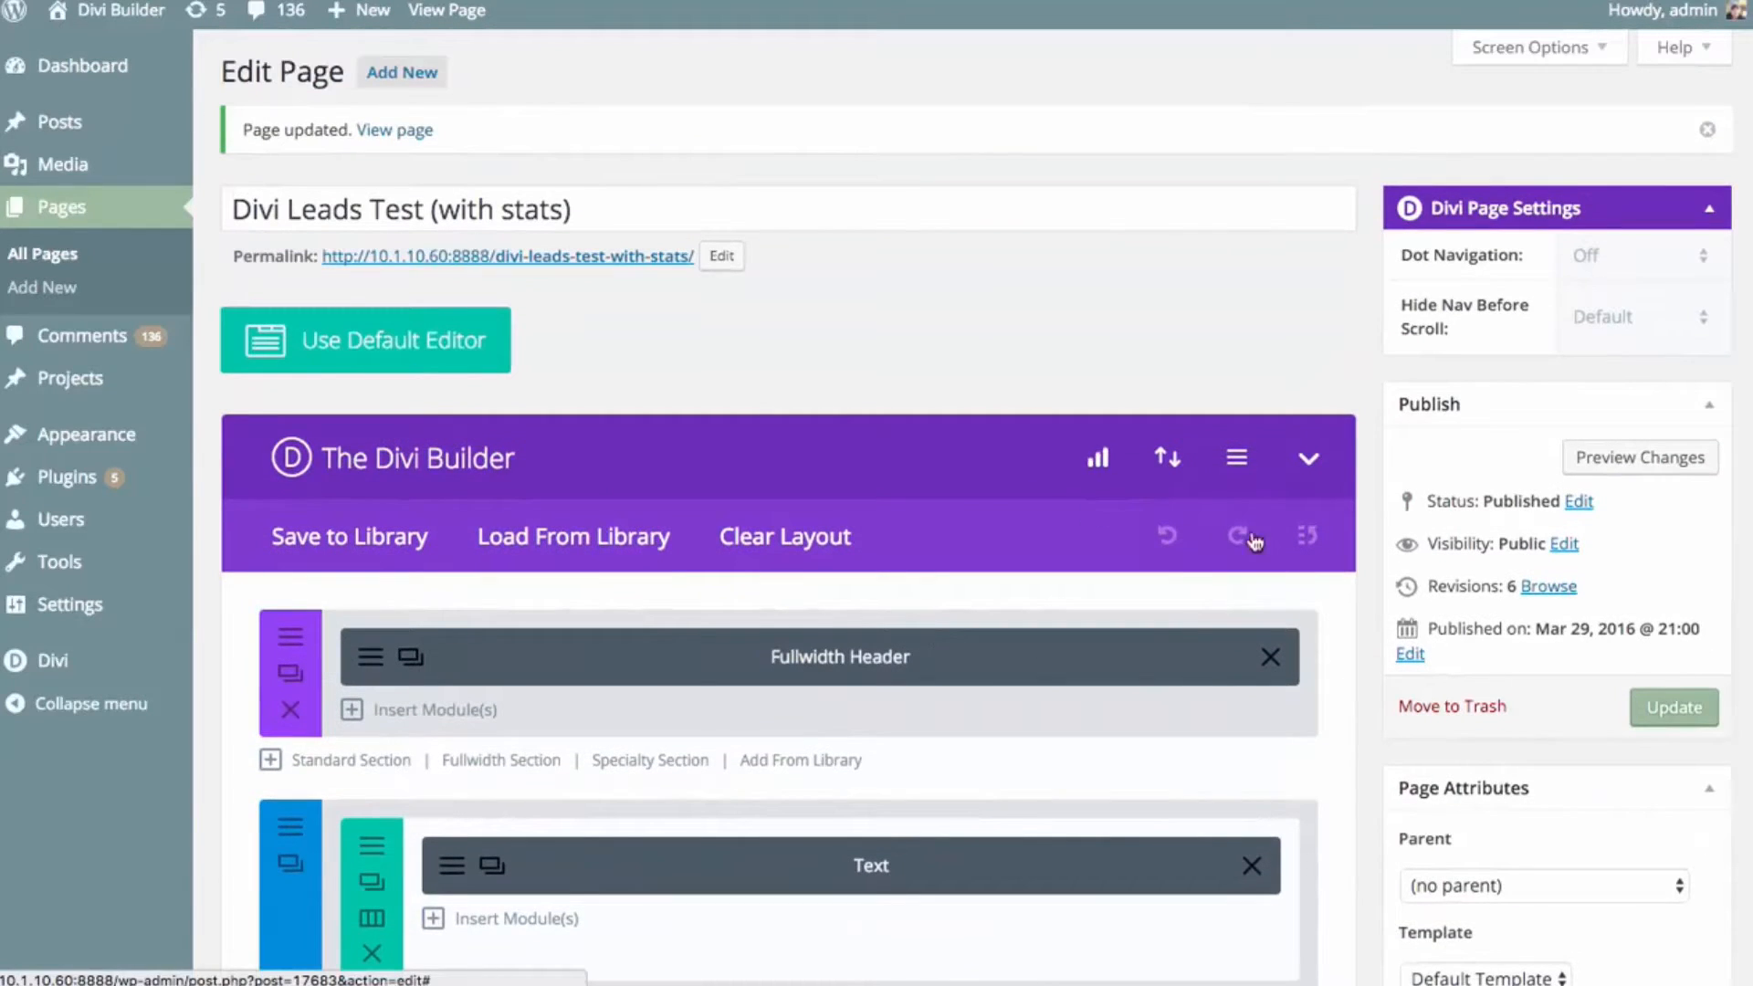
- Open the Divi Builder Settings and set the Bounce Rate Limit to 3
left_click(1237, 460)
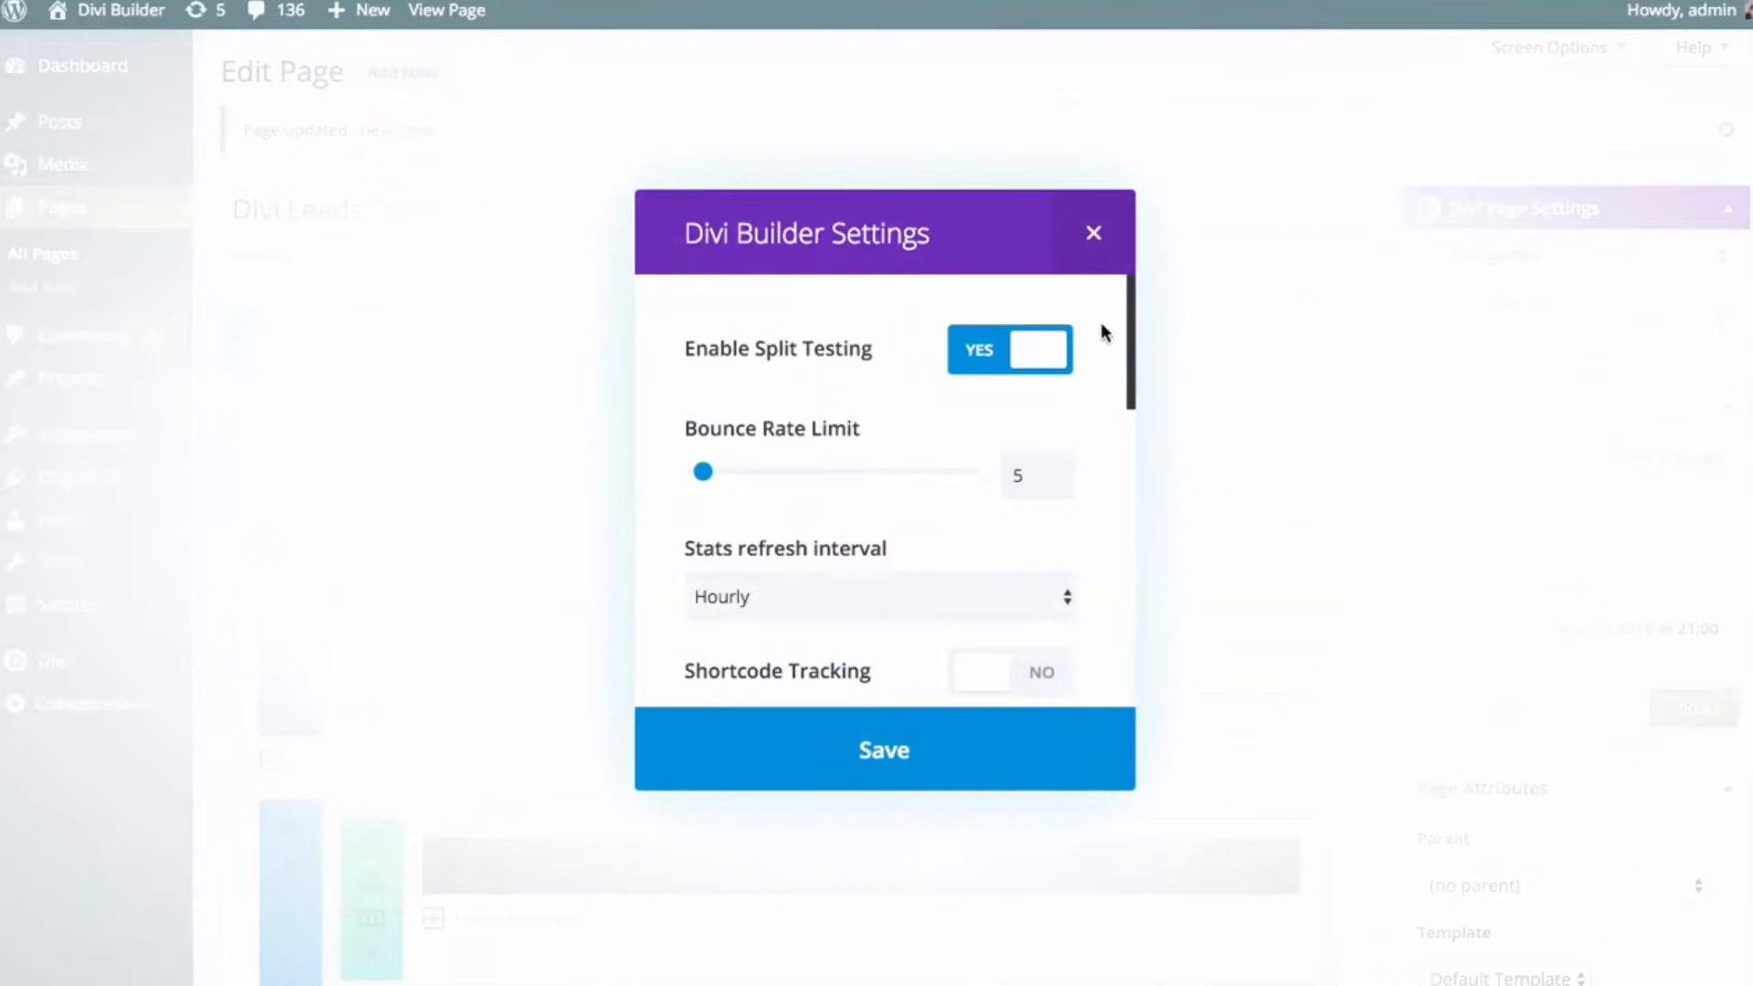
left_click_drag(1133, 325, 1135, 348)
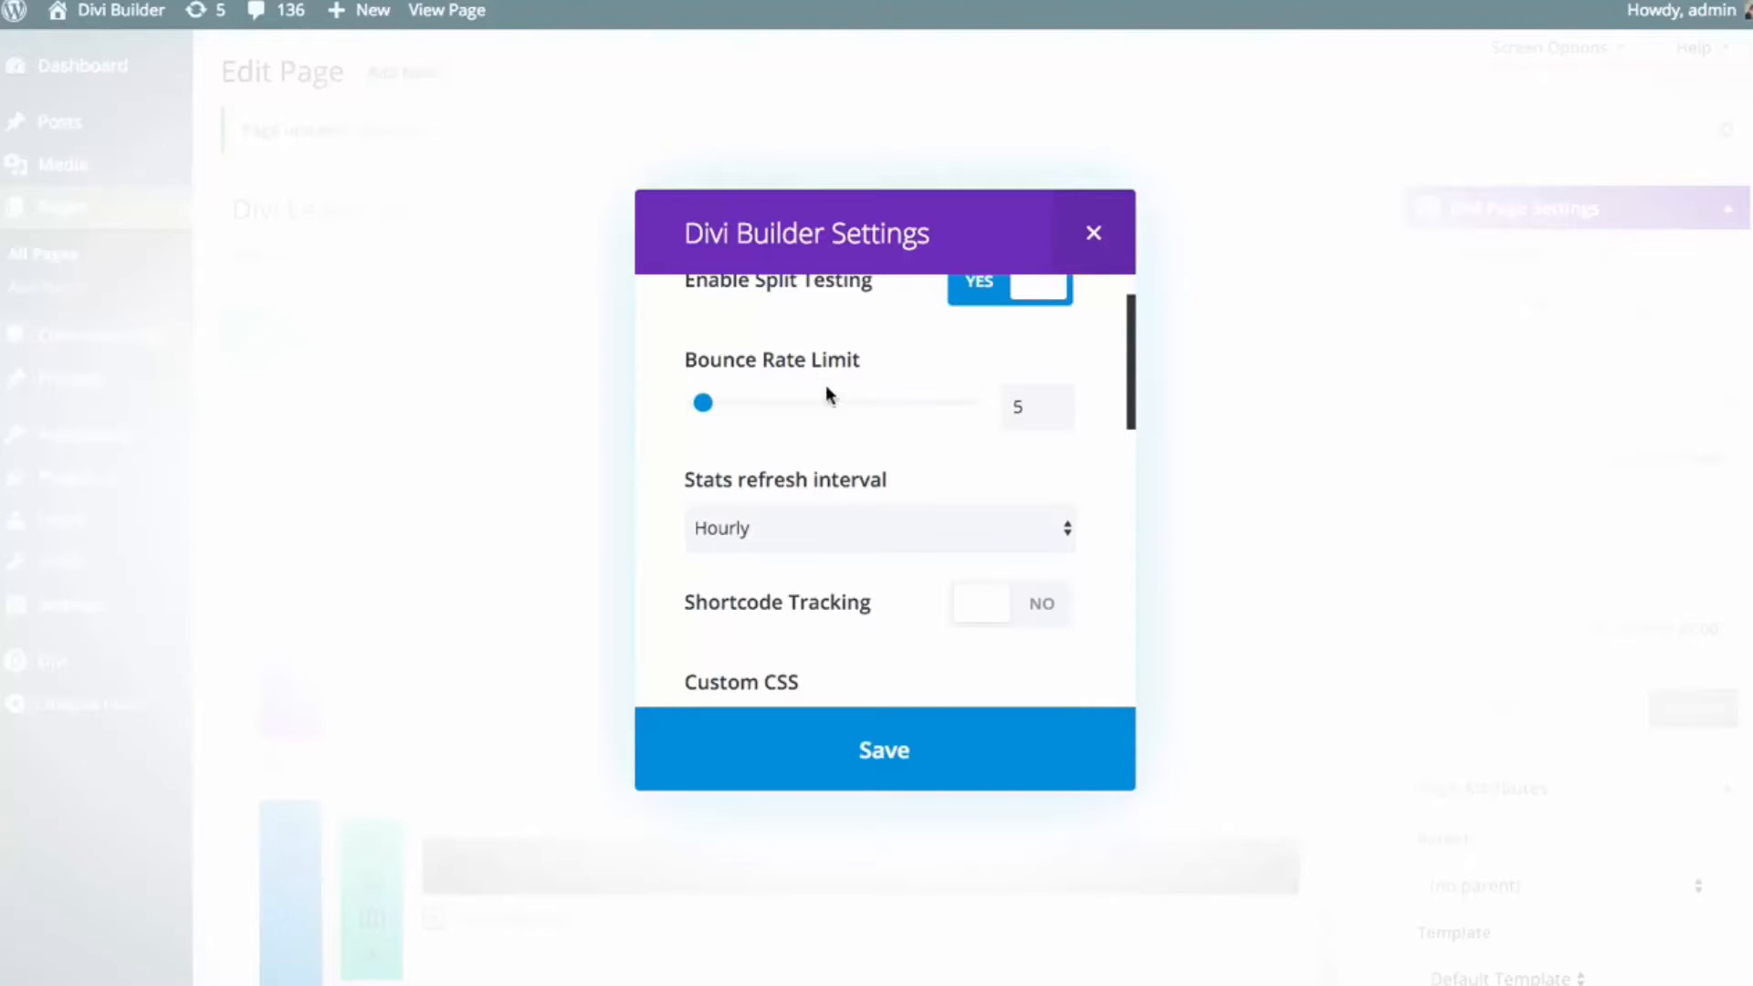
left_click(1055, 412)
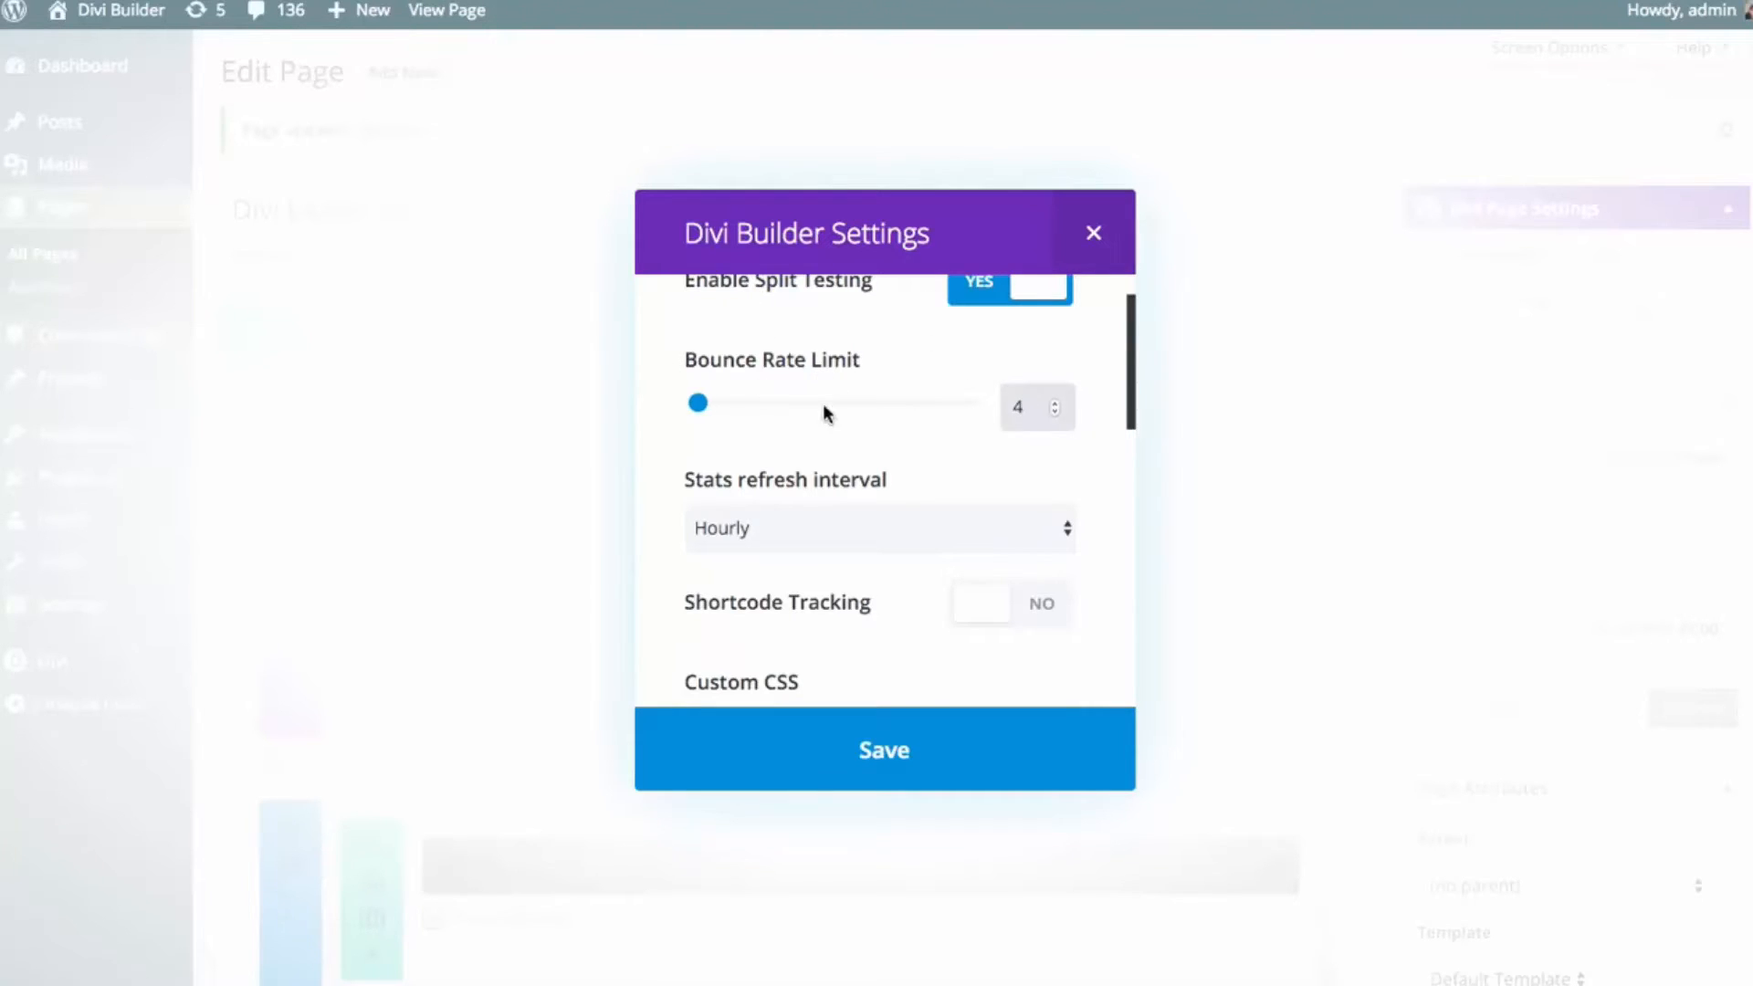
key("Up")
key("Down")
key("Down")
key("Up")
key("Up")
key("Up")
key("Up")
key("Up")
key("Up")
key("Up")
key("Up")
key("Up")
key("Up")
key("Up")
key("Up")
key("Down")
key("Down")
key("Down")
key("Down")
key("Down")
key("Down")
key("Down")
key("Down")
key("Down")
key("Down")
key("Down")
key("Down")
- Set the stats refresh interval to Daily and enable Shortcode Tracking for the split test
scroll(1025, 495, "down", 1)
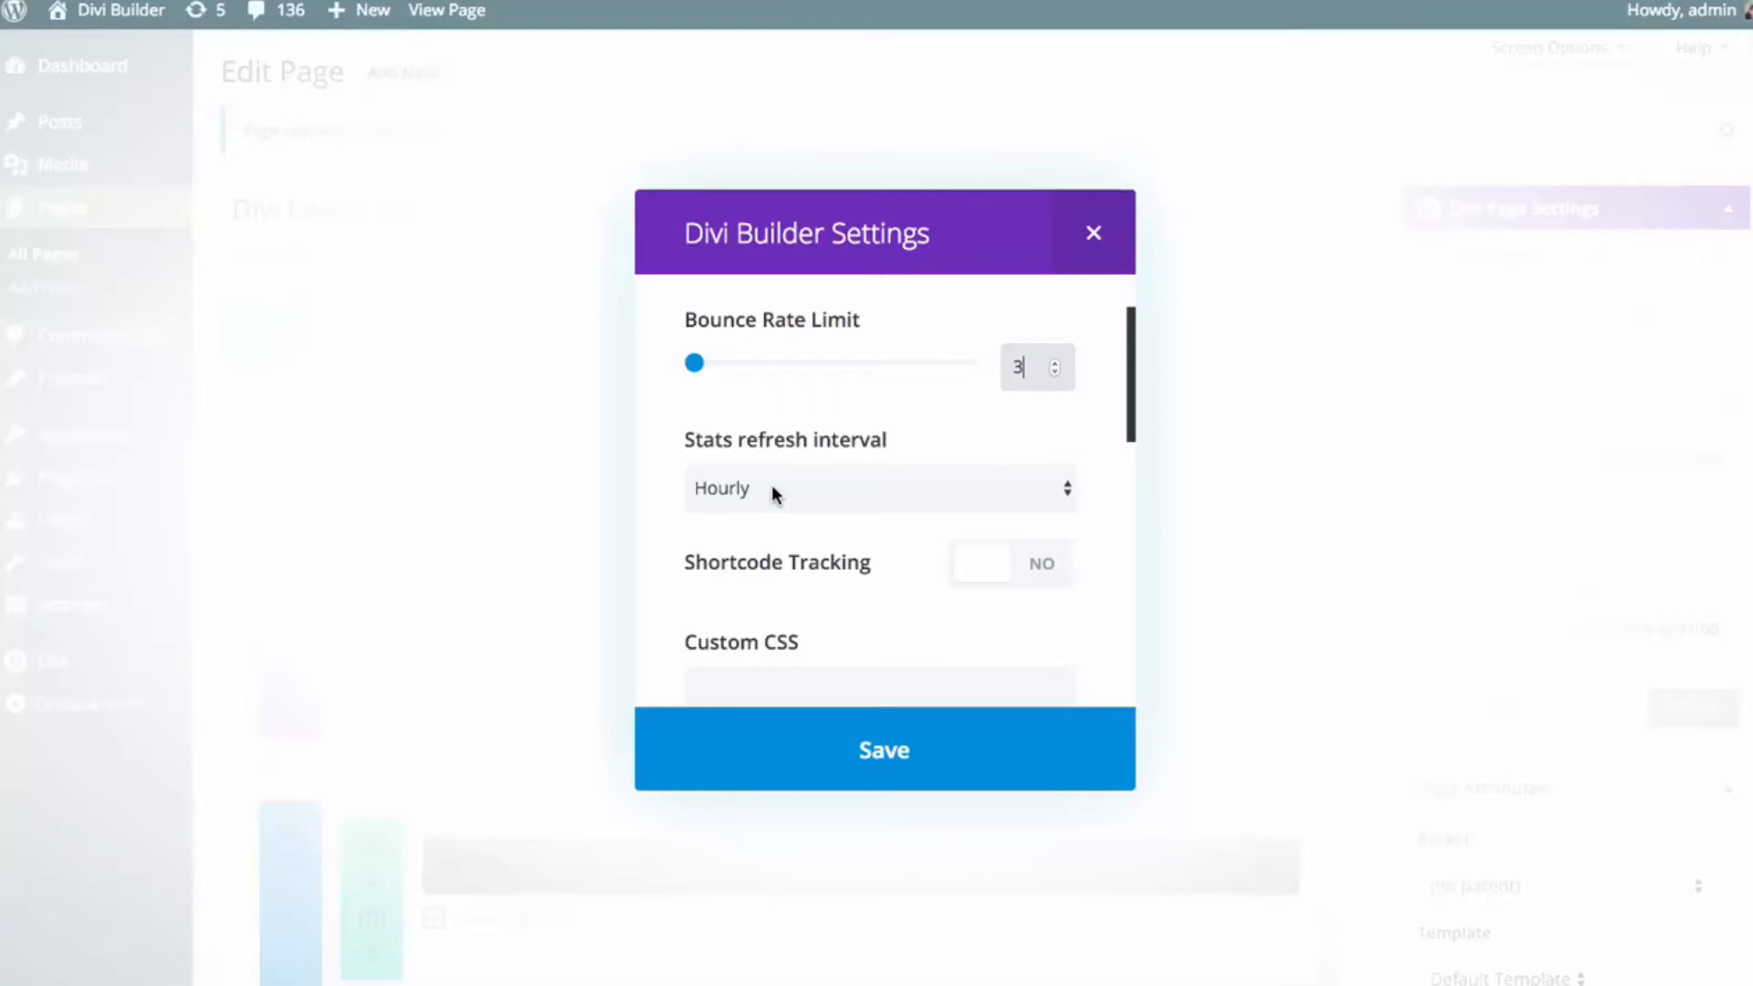
left_click(773, 487)
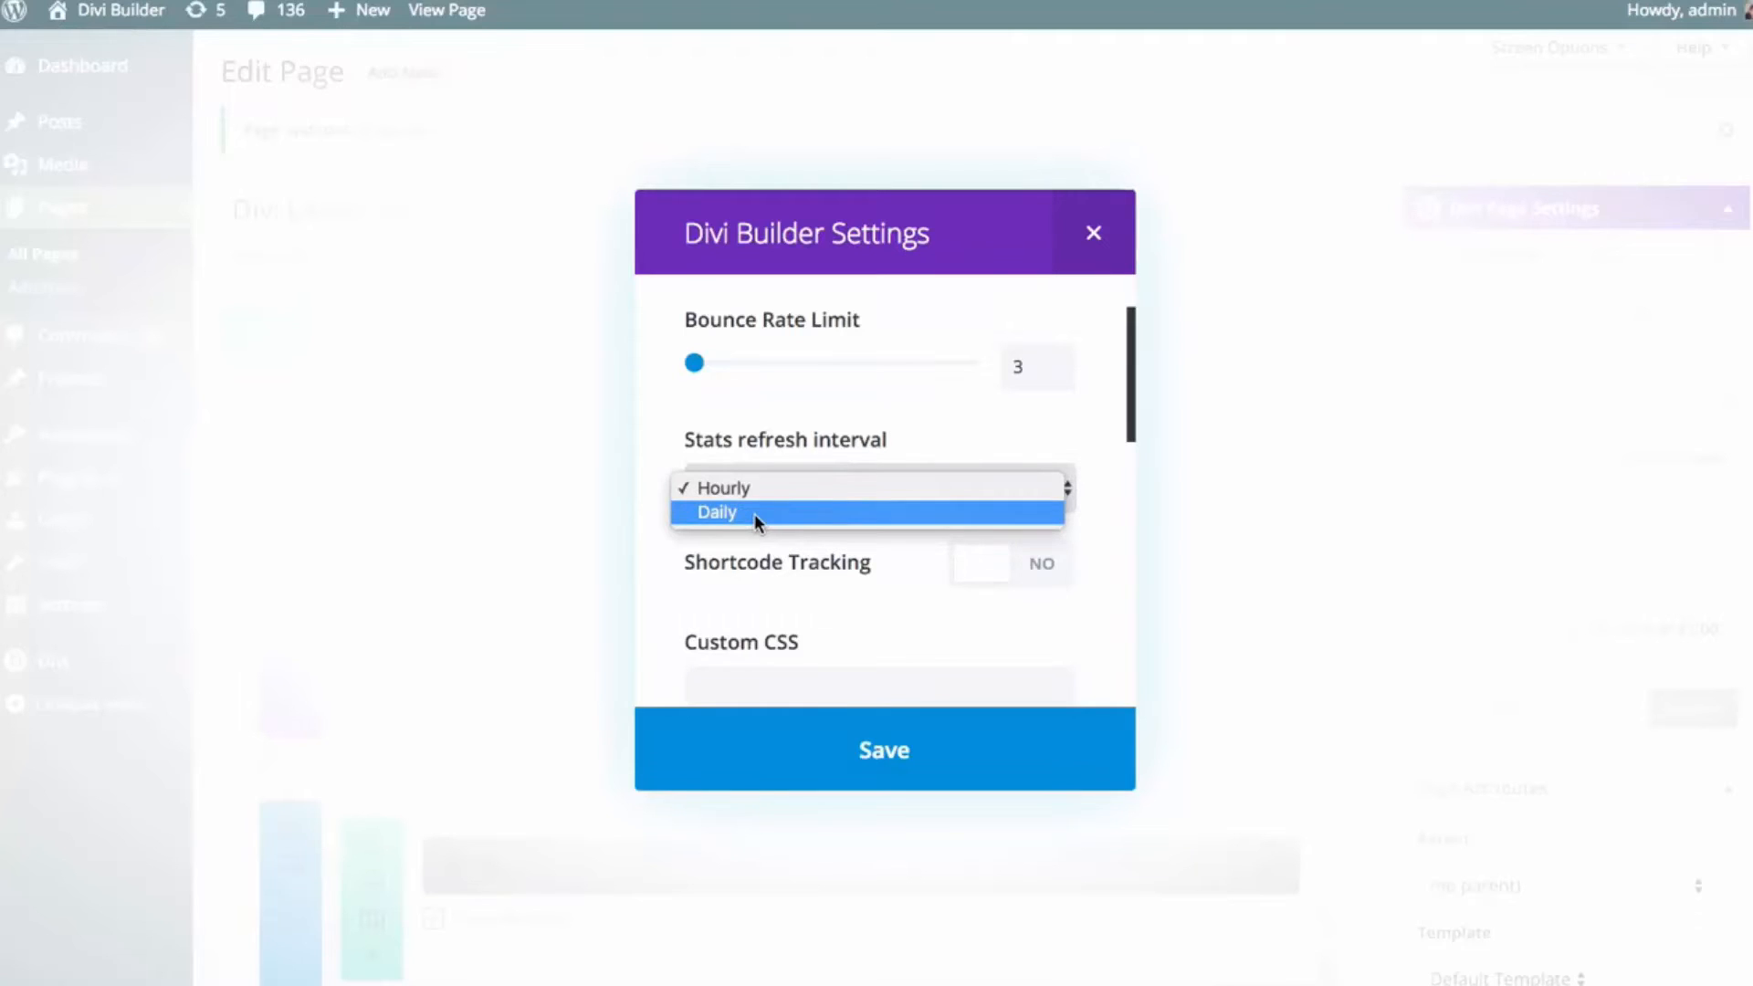
left_click(754, 513)
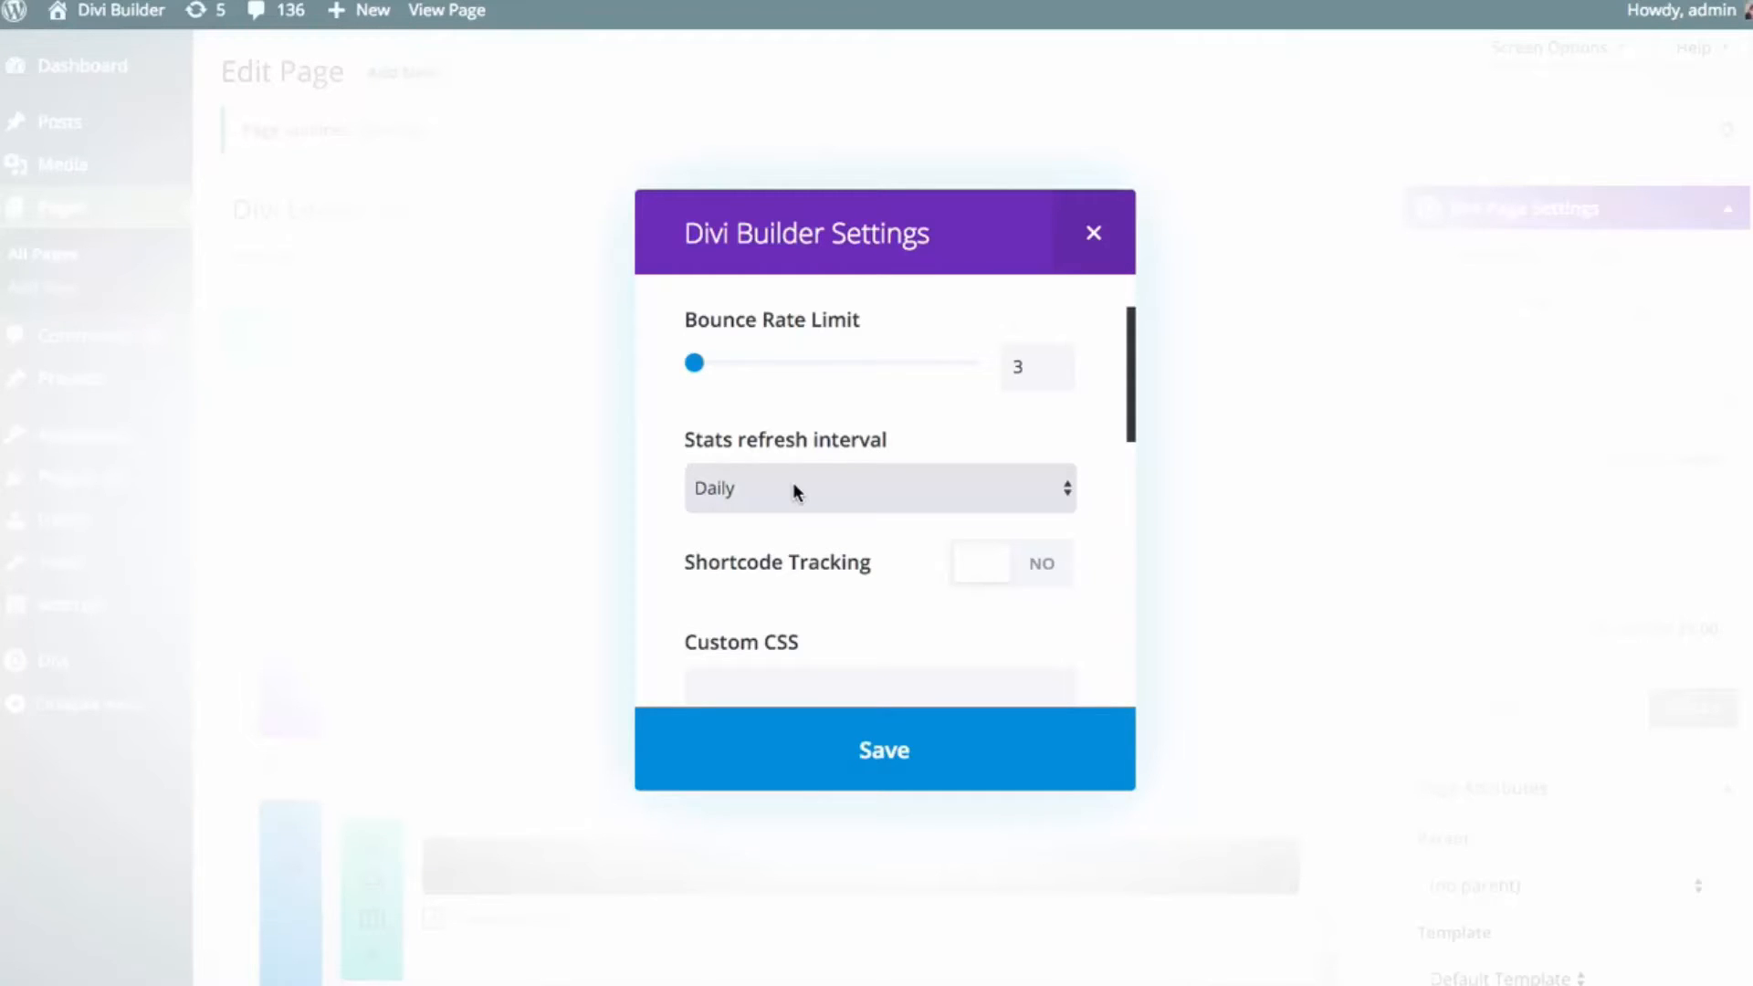
left_click(794, 489)
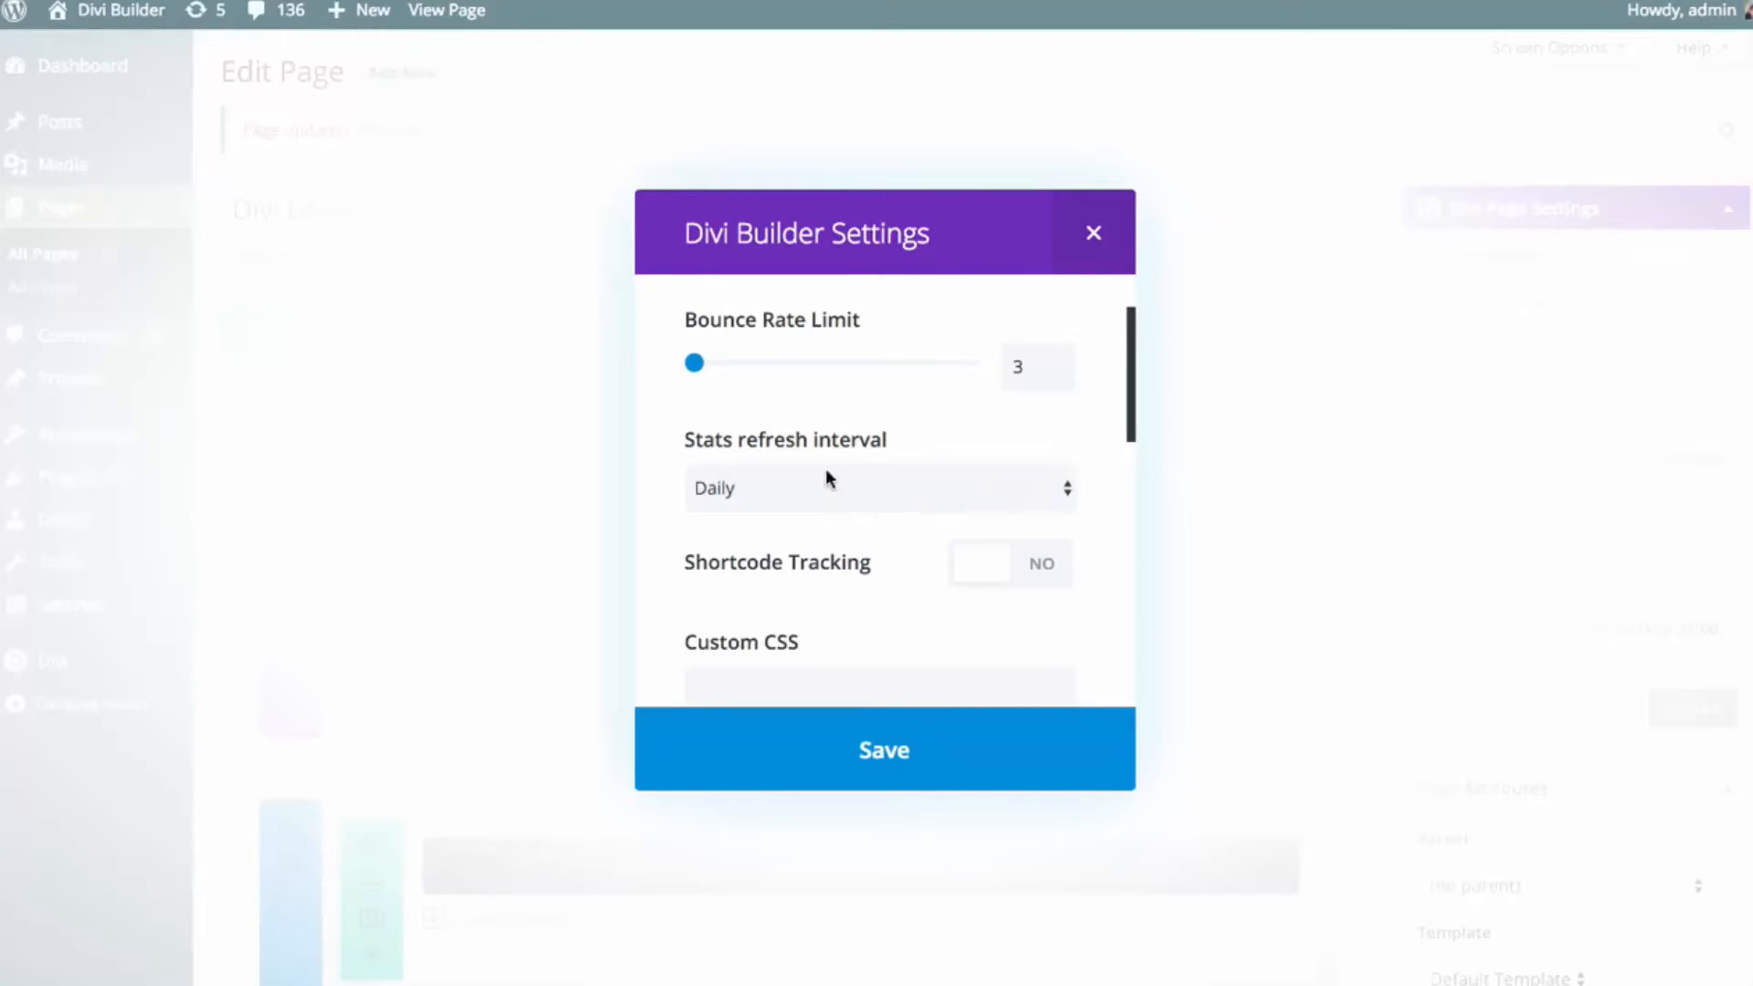
scroll(802, 548, "down", 2)
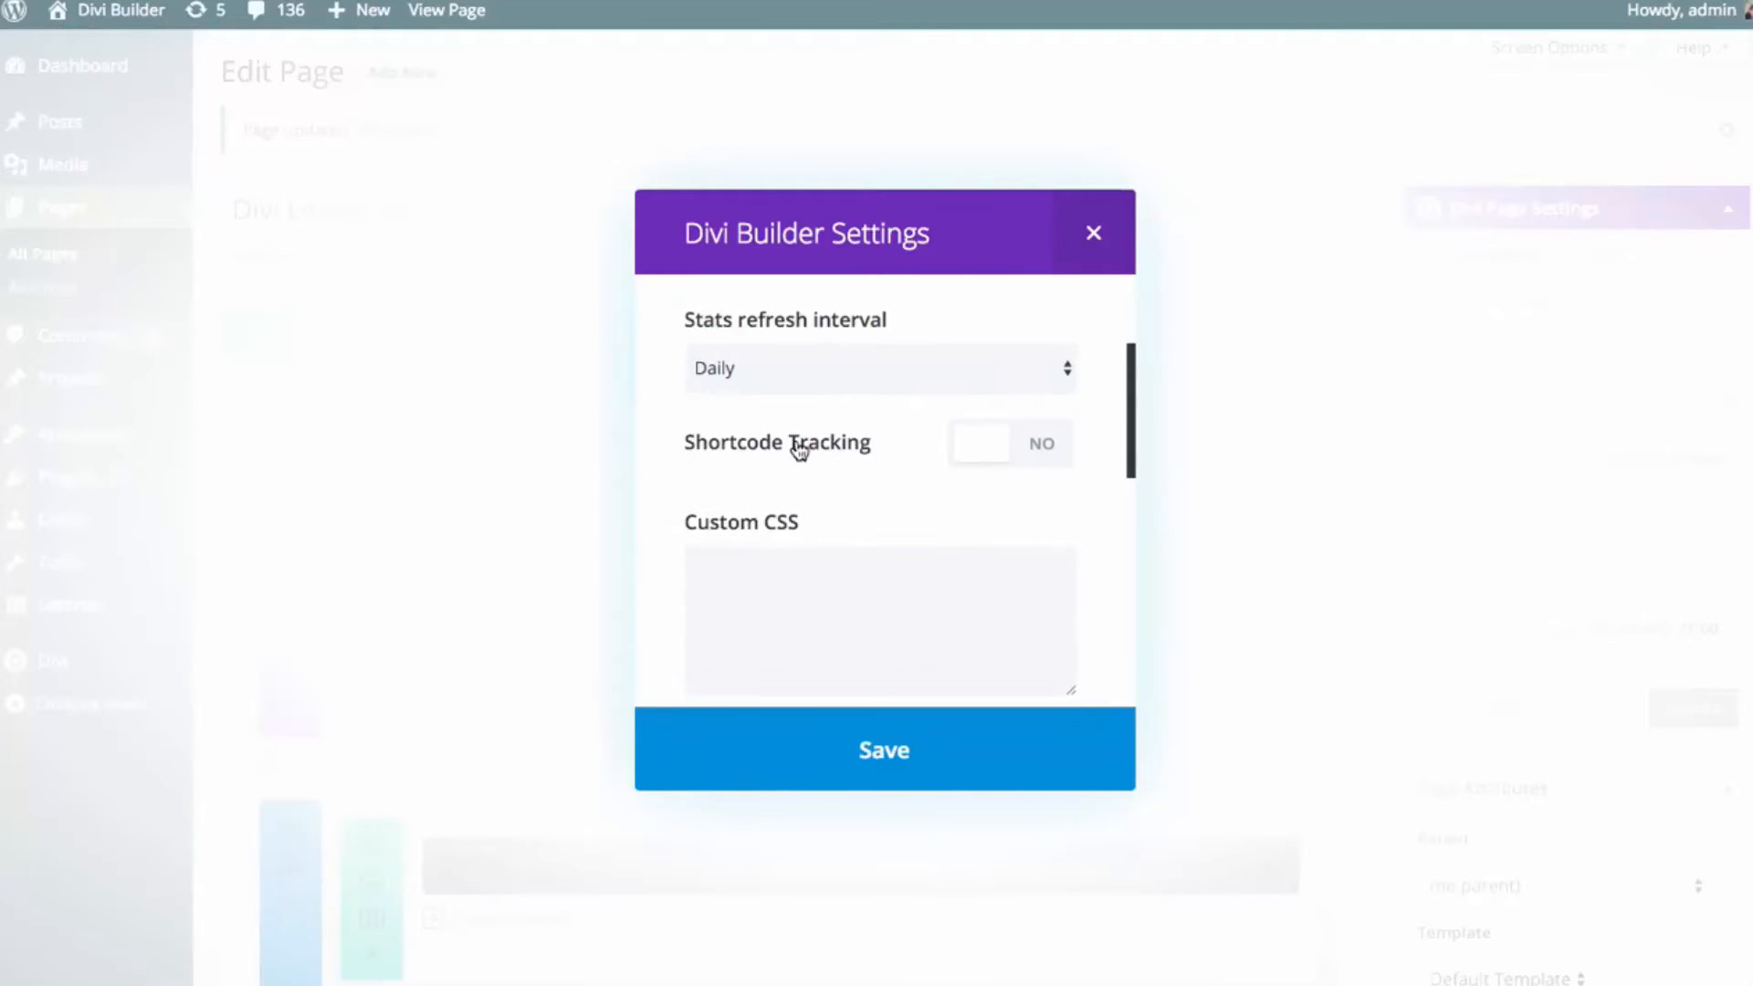
left_click(1000, 461)
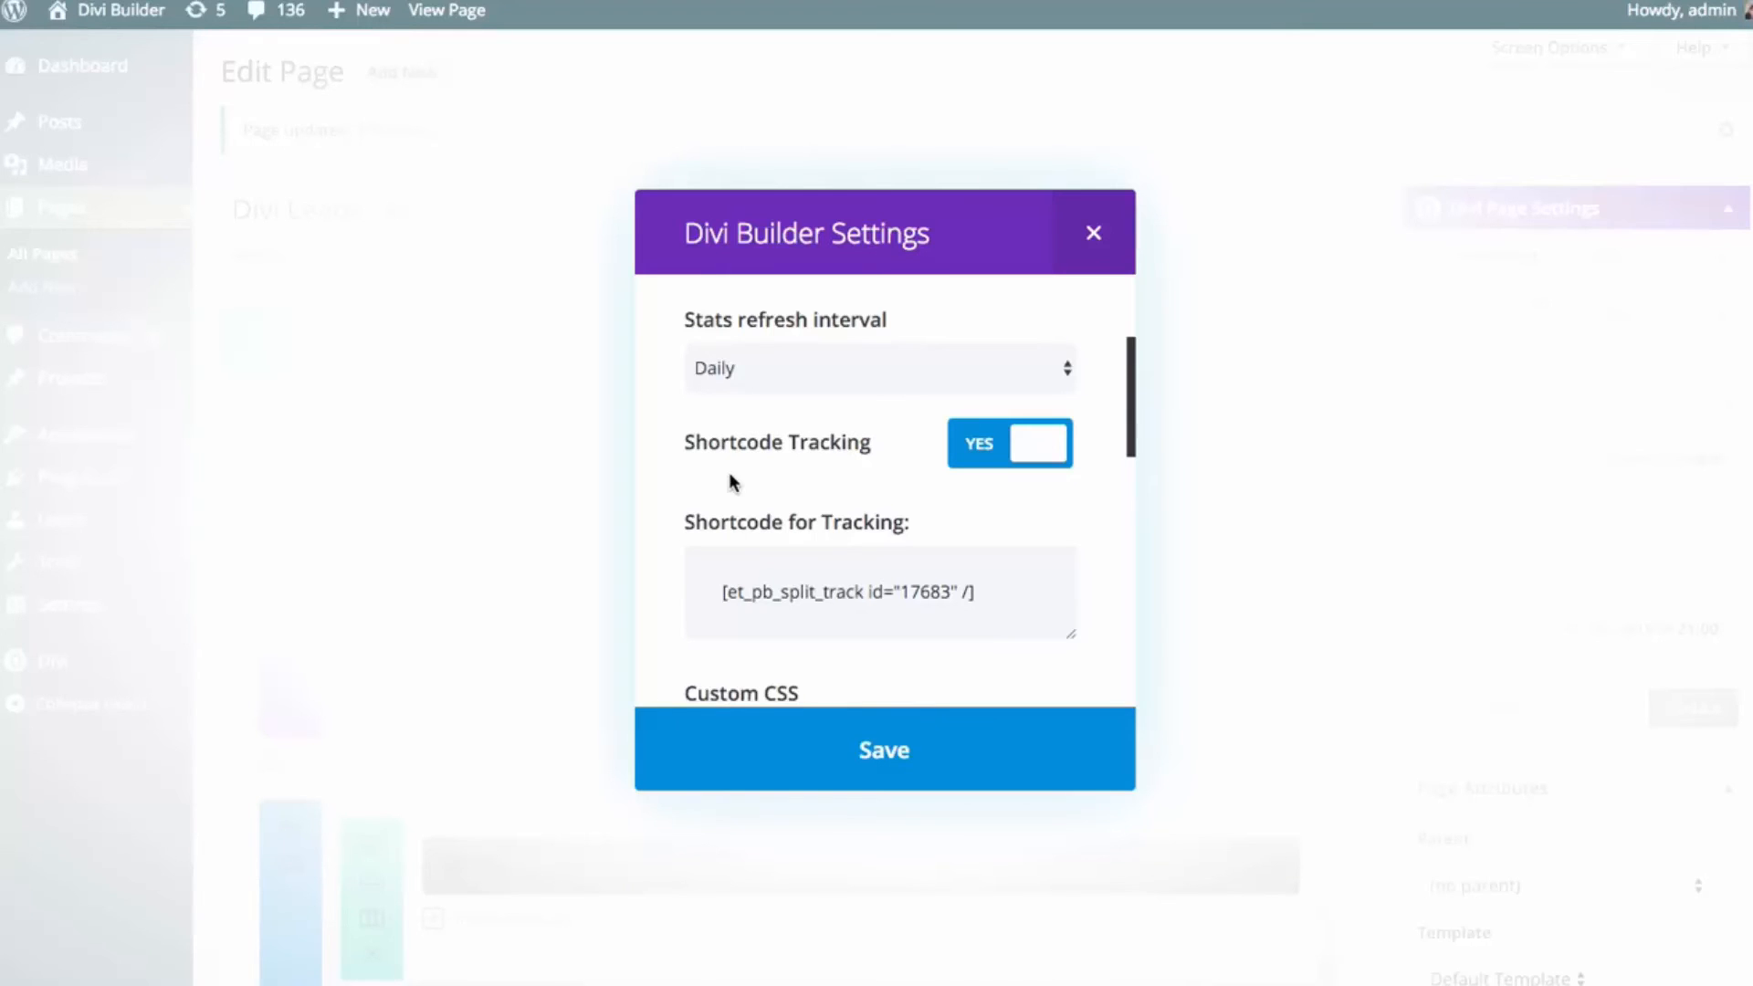
- Select the full et_pb_split_track tracking shortcode, and save the Divi Builder Settings
right_click(831, 595)
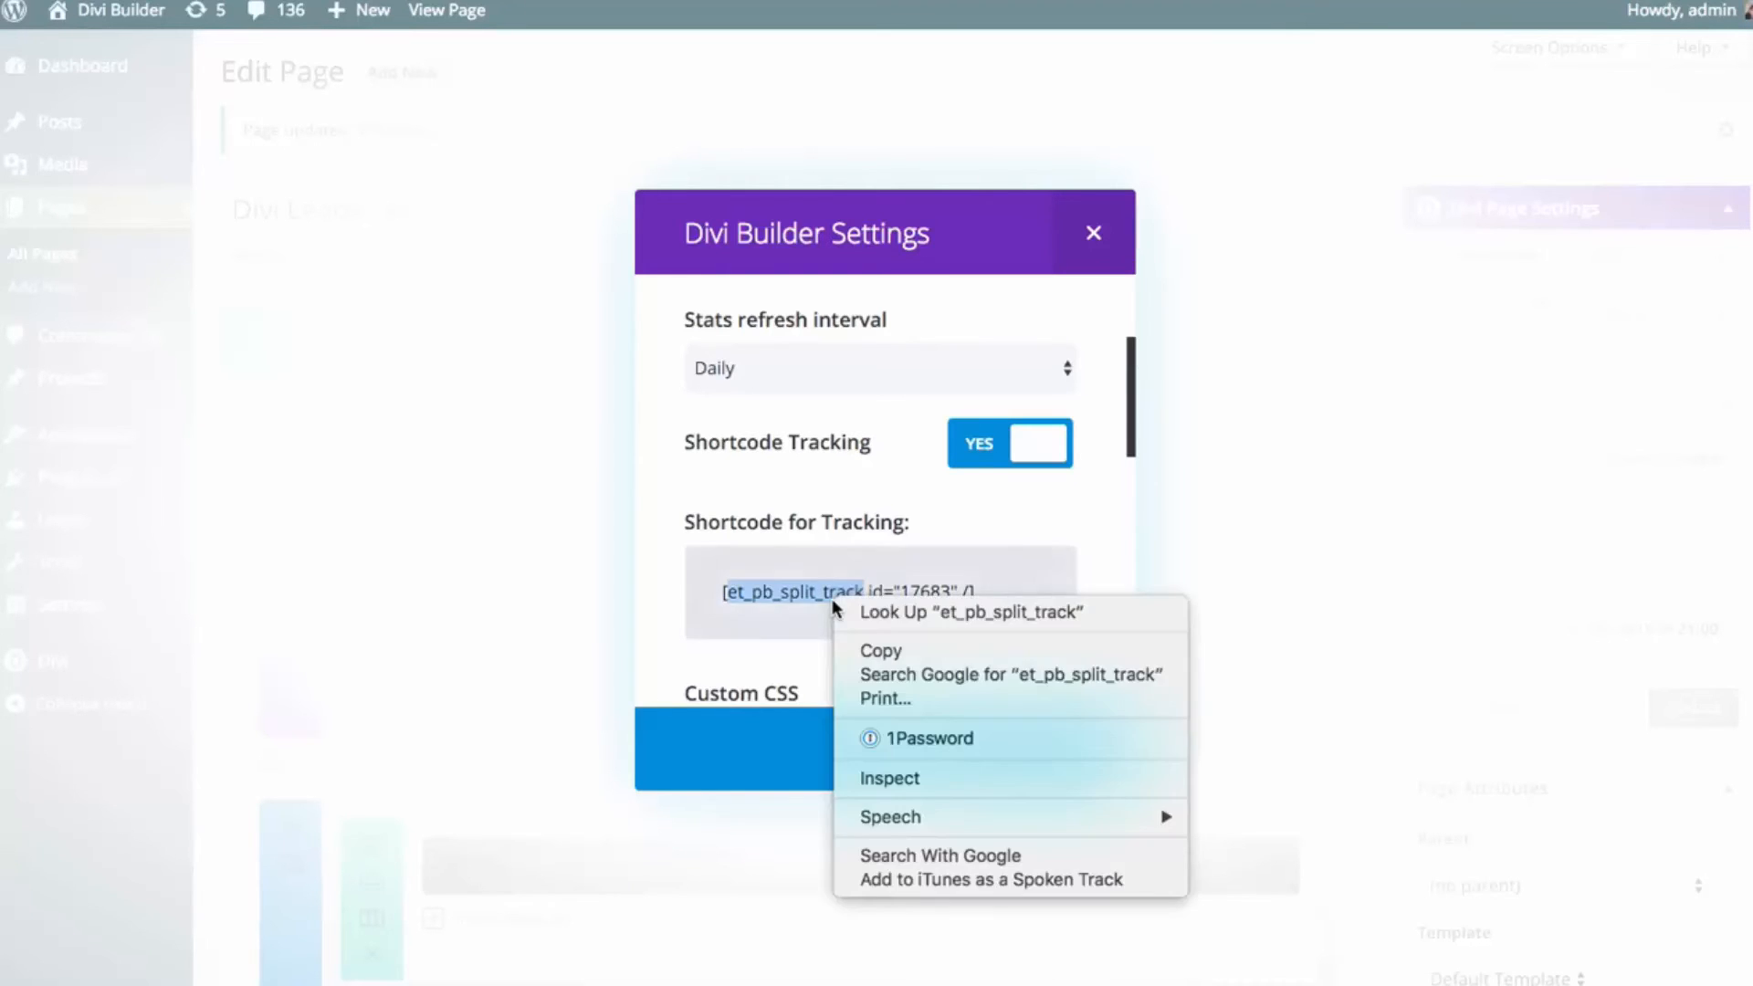
left_click(754, 597)
left_click_drag(722, 594, 991, 597)
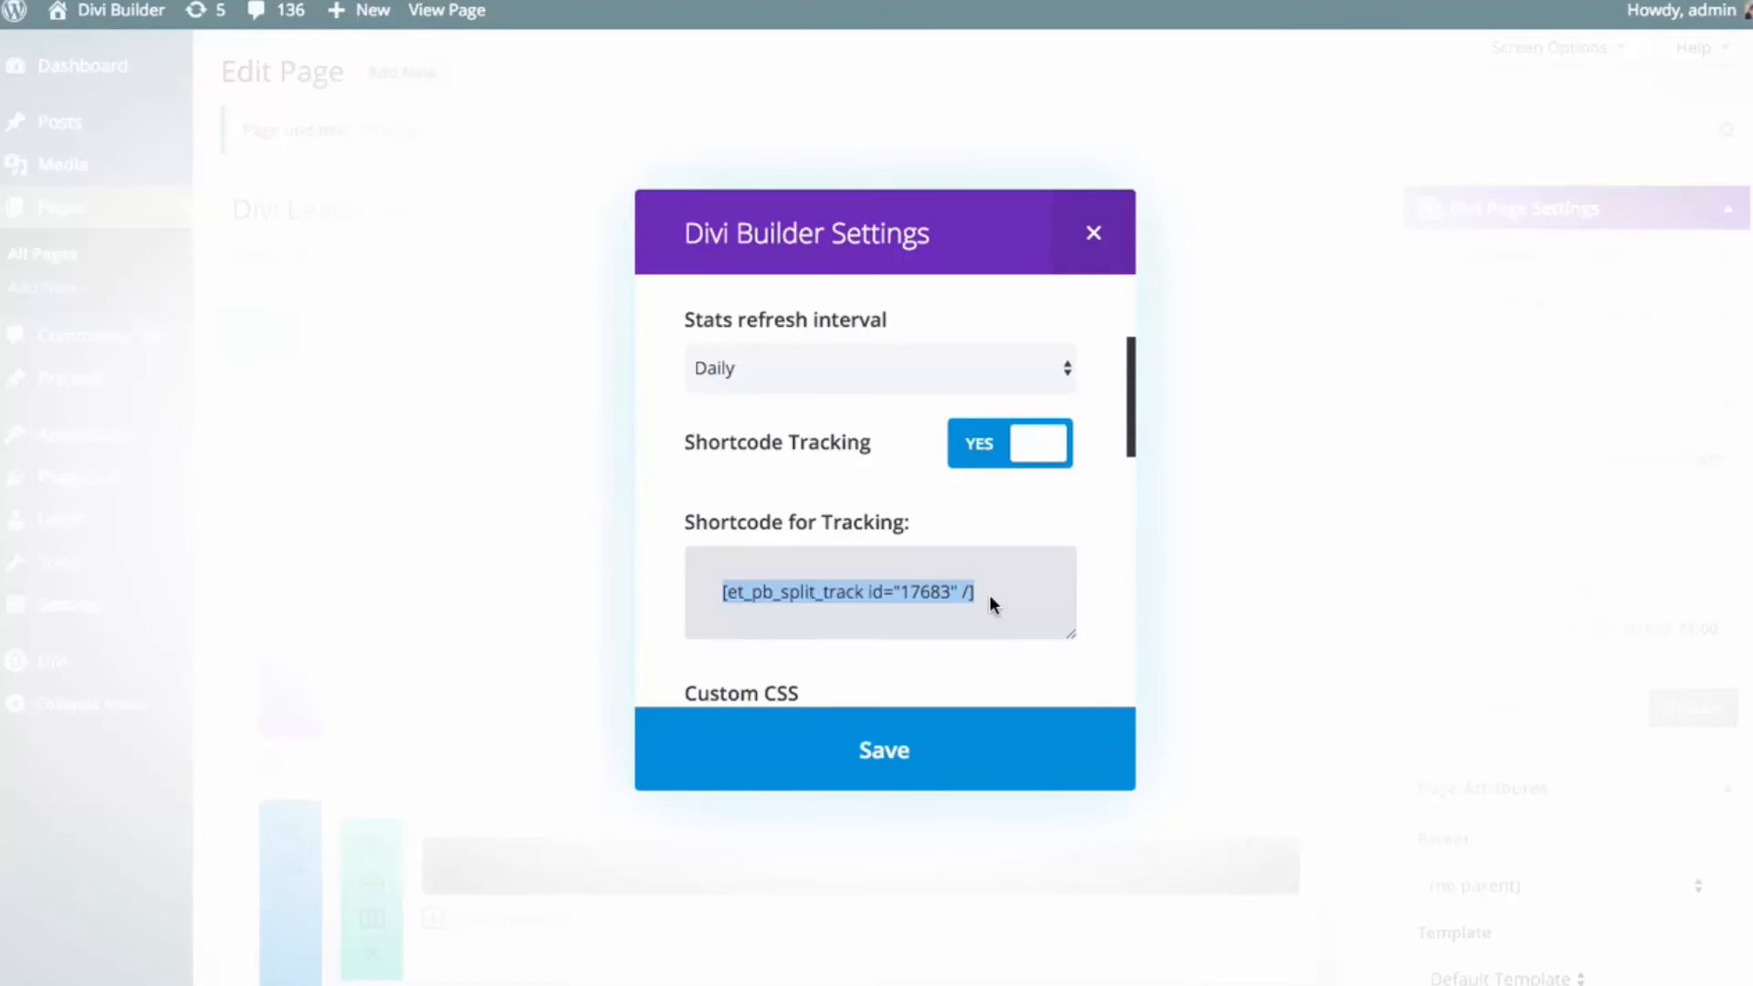
left_click(989, 594)
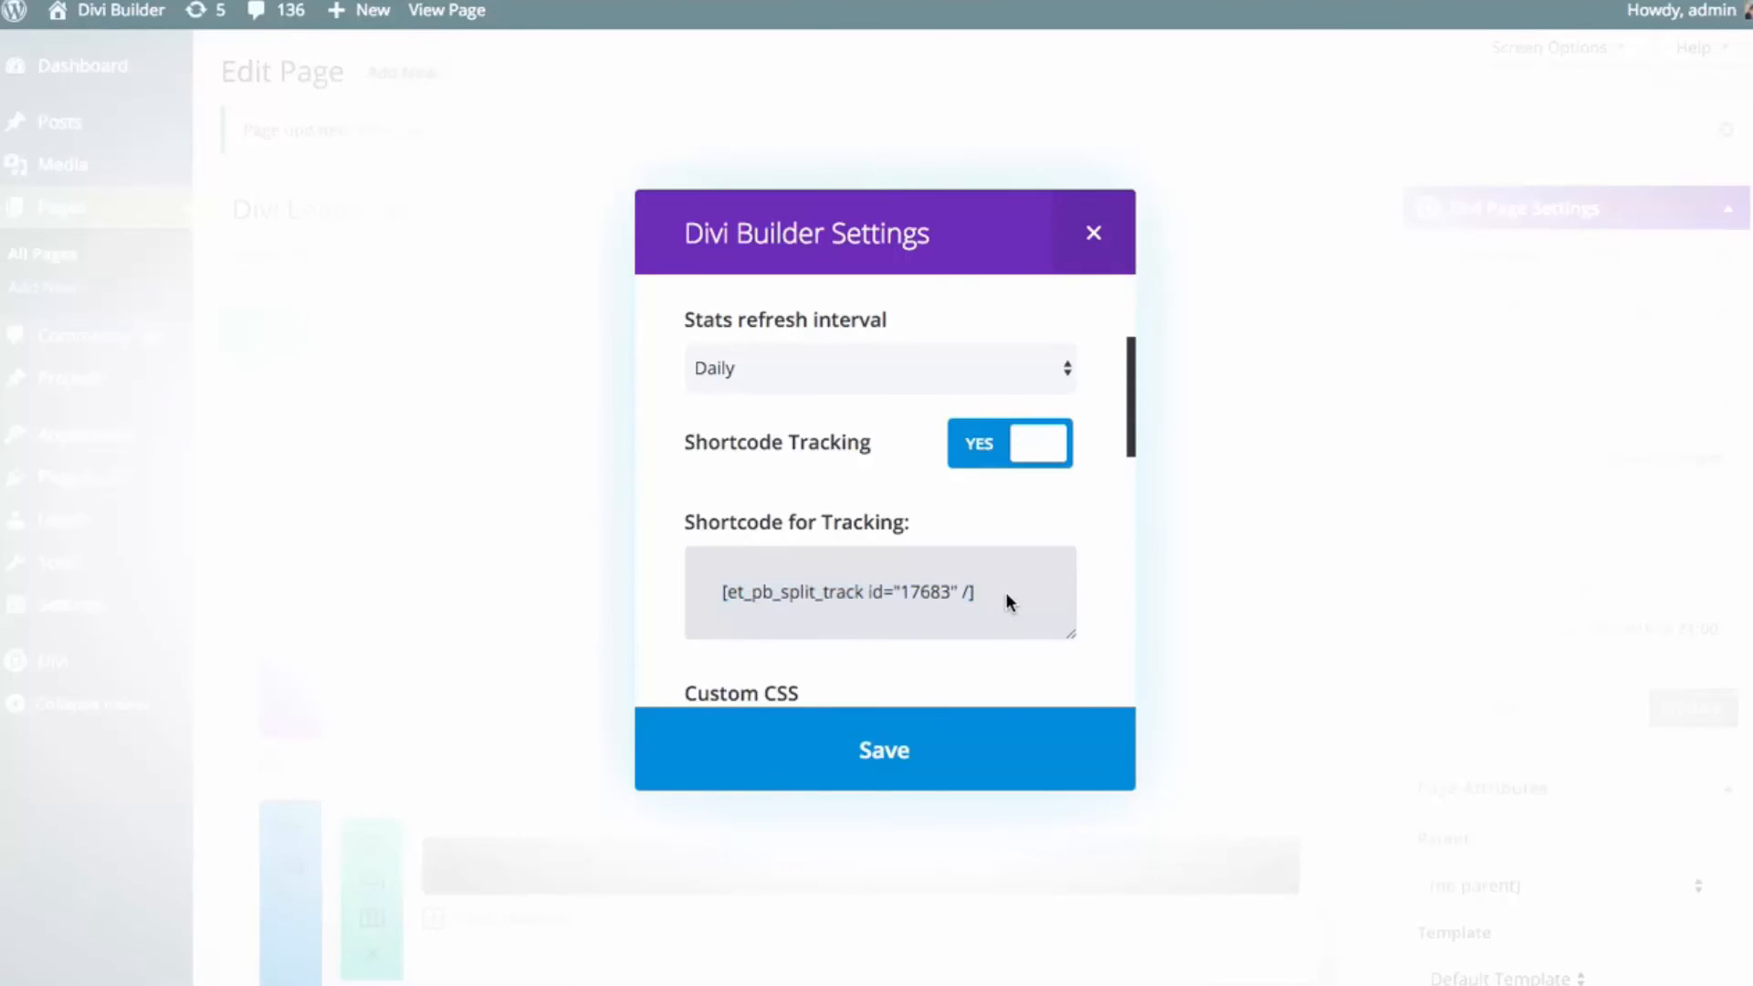
triple_click(714, 606)
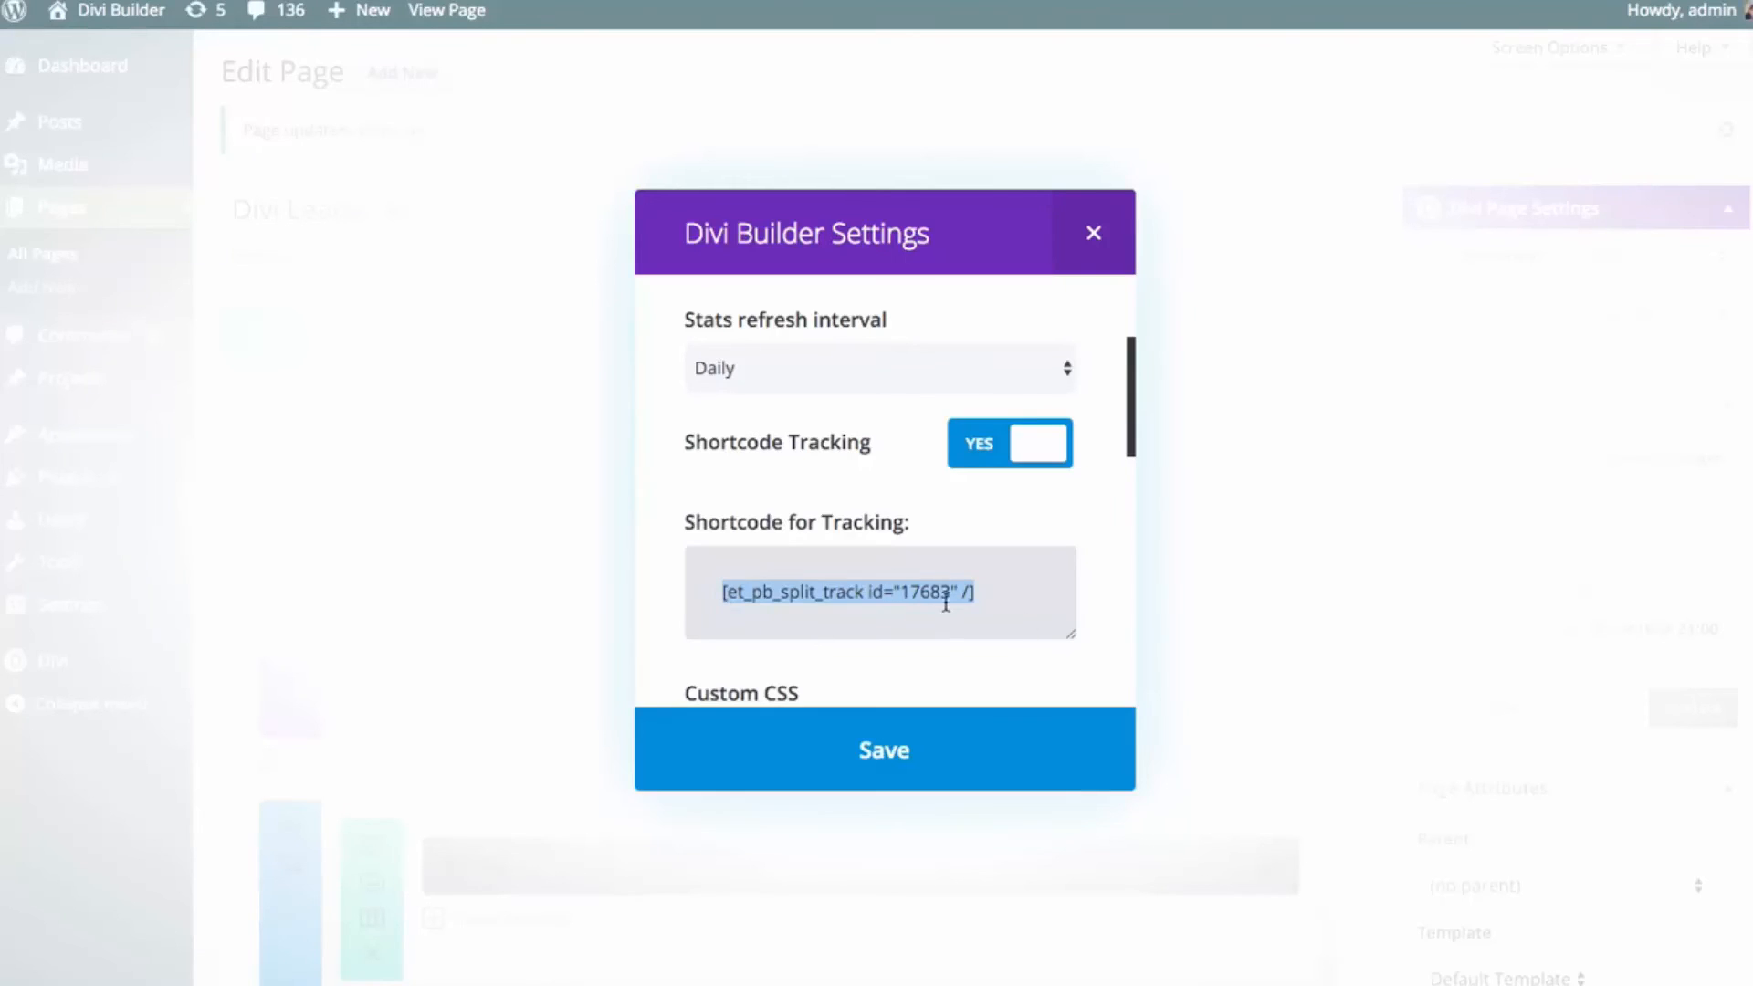
mouse_move(1004, 598)
left_mouse_down()
mouse_move(721, 593)
mouse_move(990, 595)
left_mouse_up()
left_click(721, 594)
left_click(966, 763)
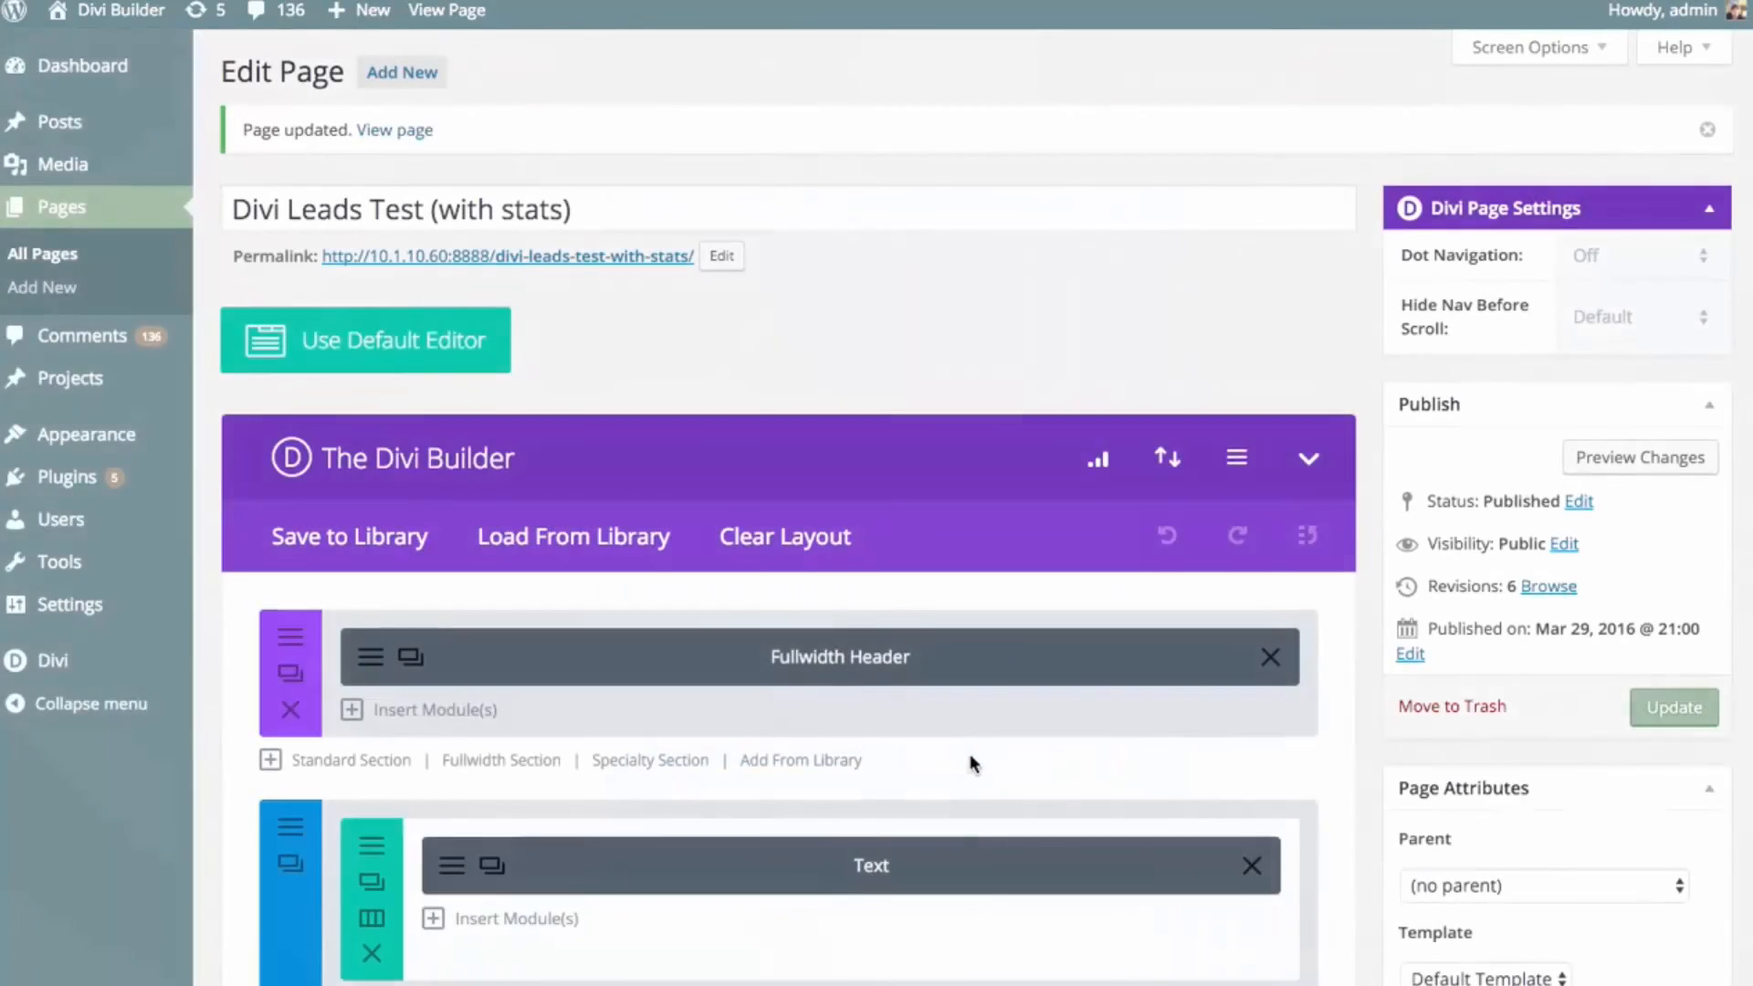